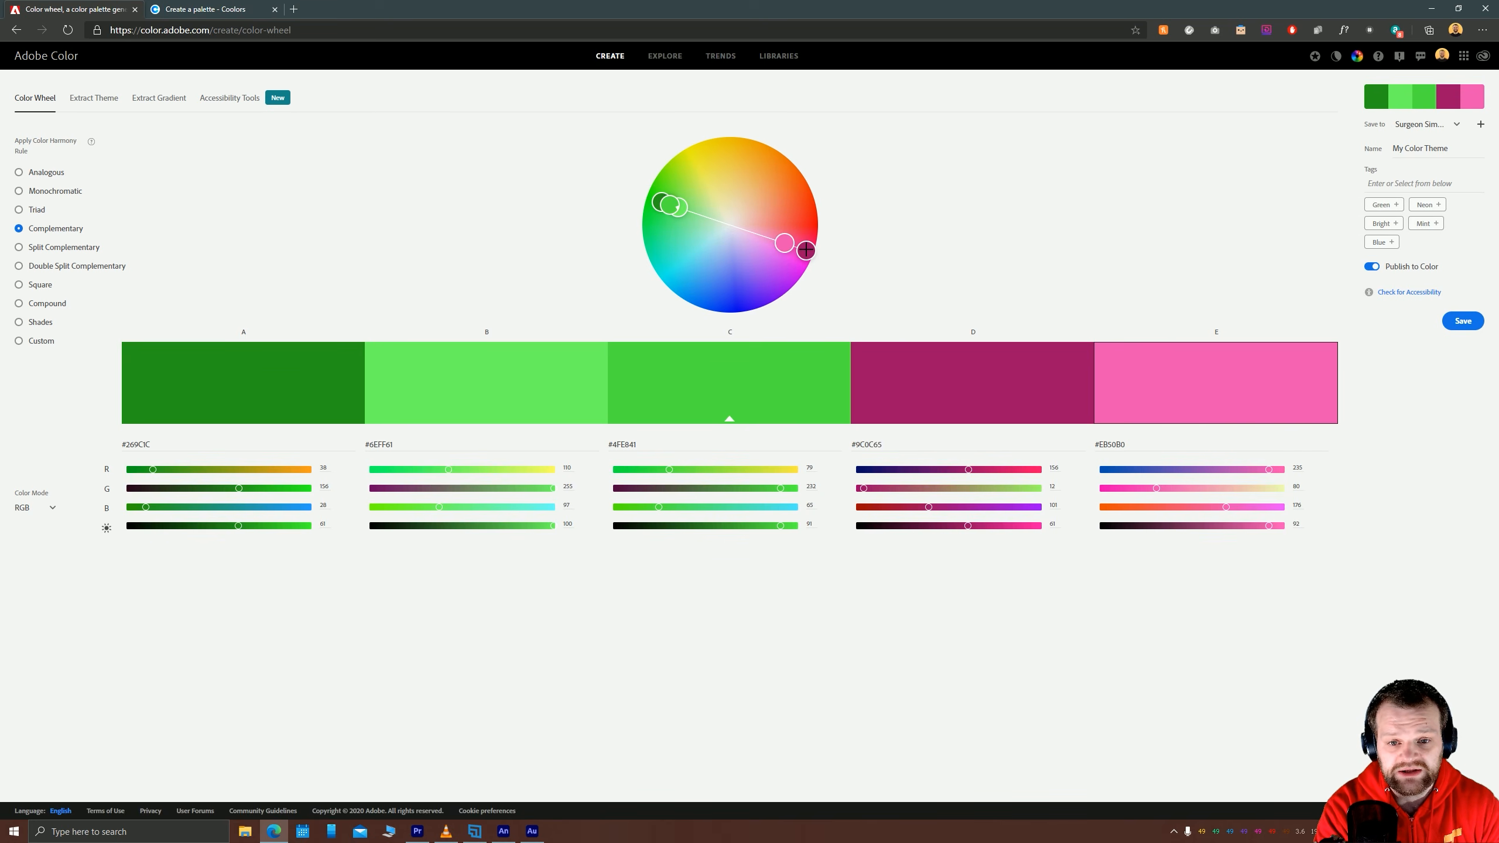
Nudge the dark magenta of the Complementary scheme, and try the Analogous, Monochromatic, Triad, Split Complementary, Double Split Complementary and Square harmony rules.
mouse_move(806, 250)
mouse_down()
mouse_move(785, 248)
mouse_move(810, 252)
mouse_move(806, 232)
mouse_move(804, 253)
mouse_up()
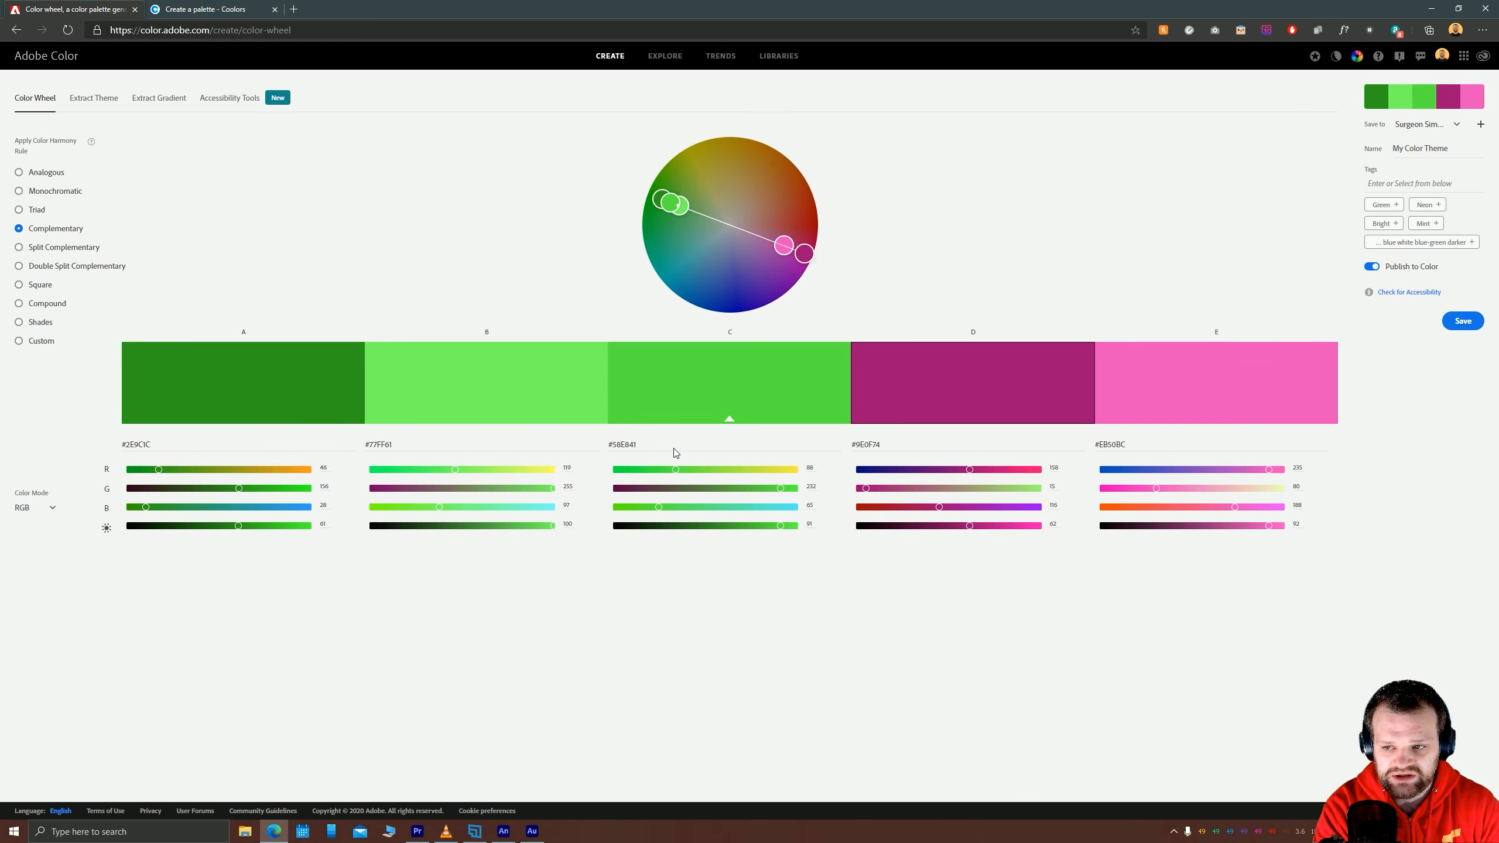
click(36, 173)
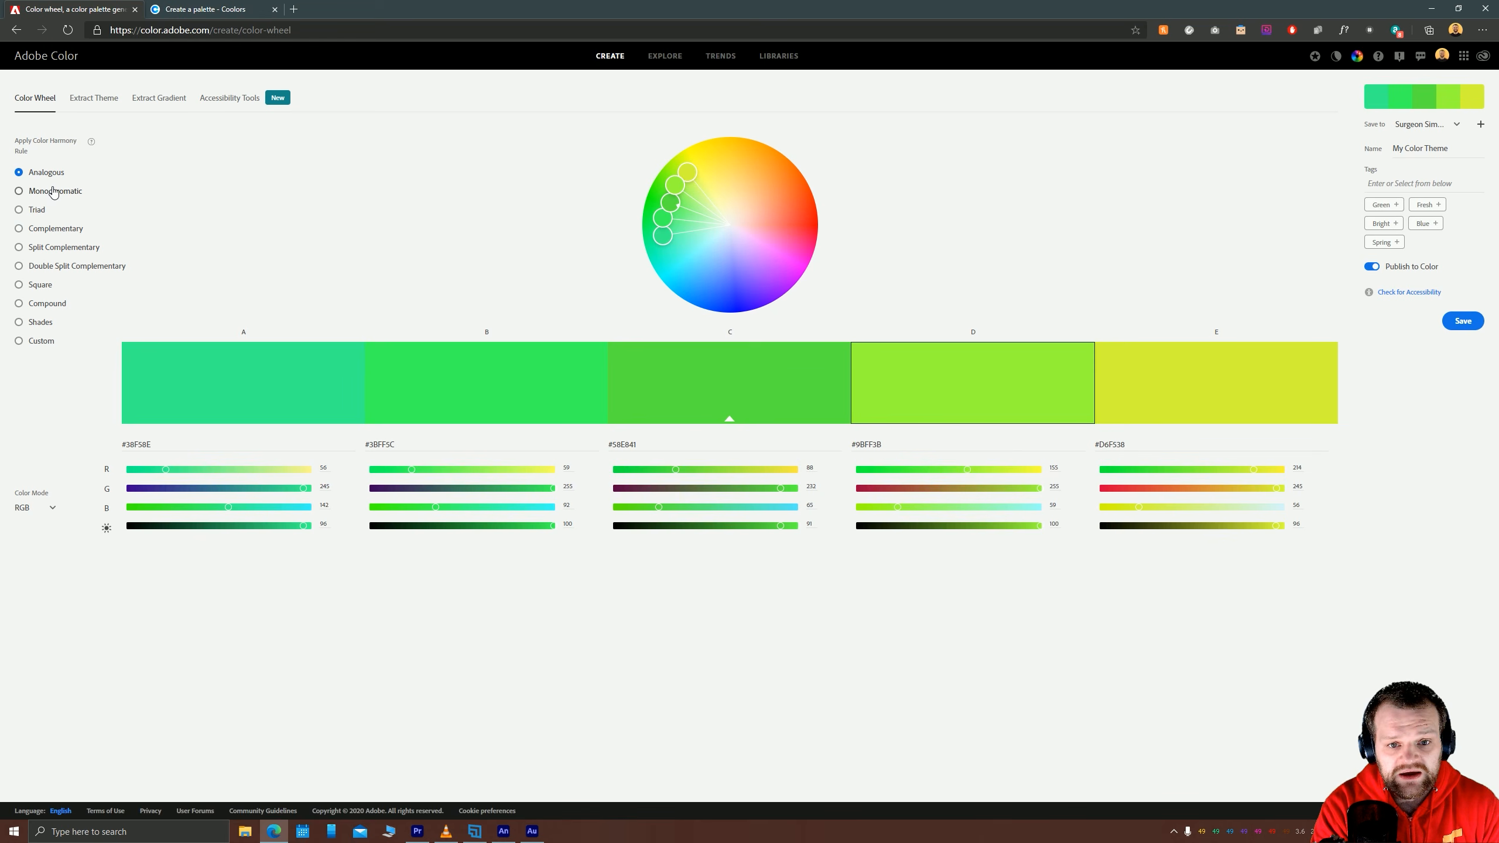
click(49, 192)
click(39, 209)
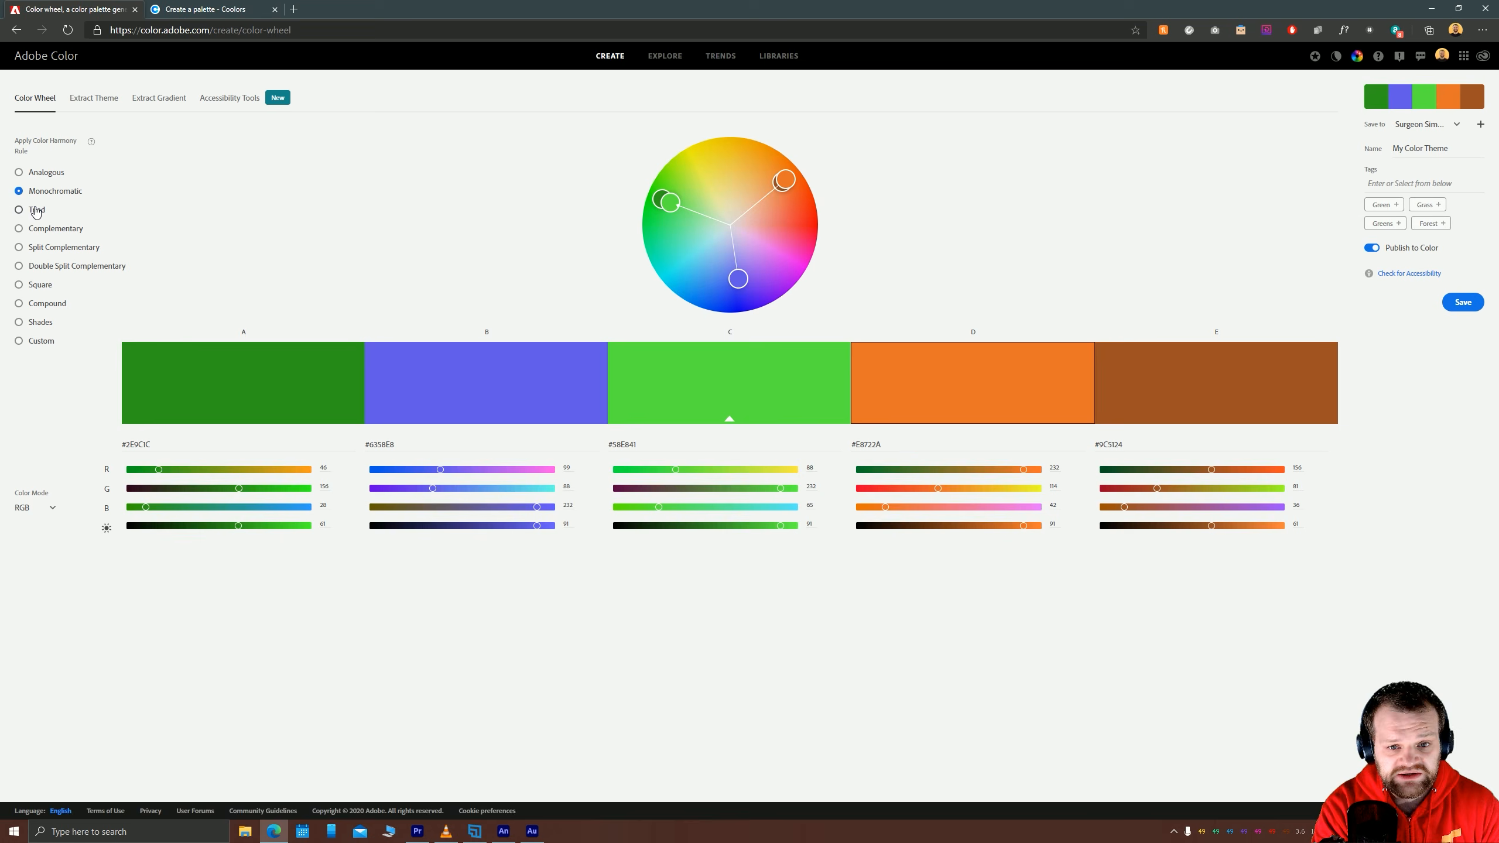
click(53, 248)
click(51, 268)
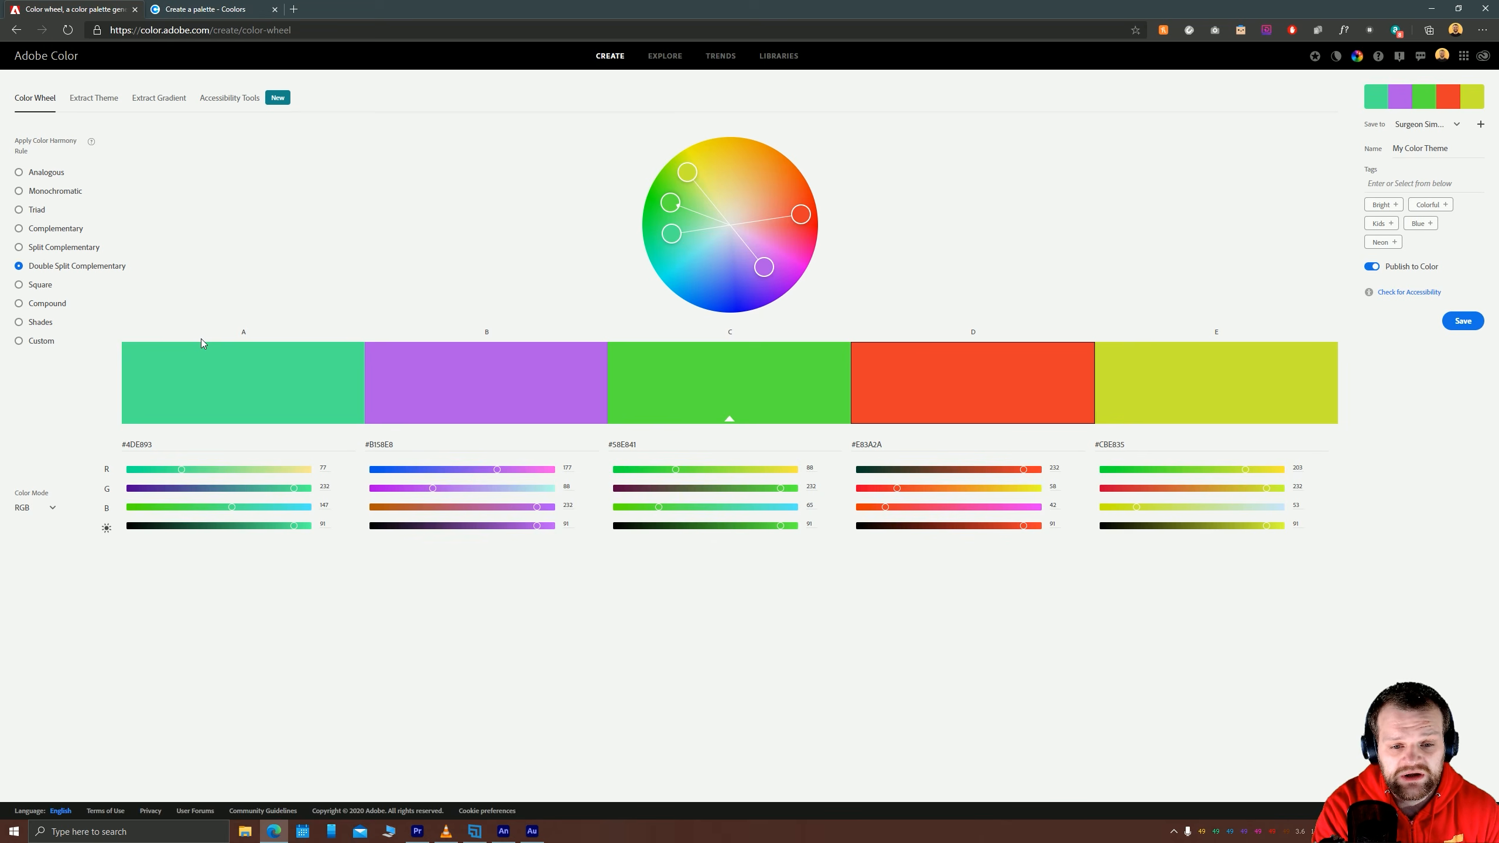
click(59, 286)
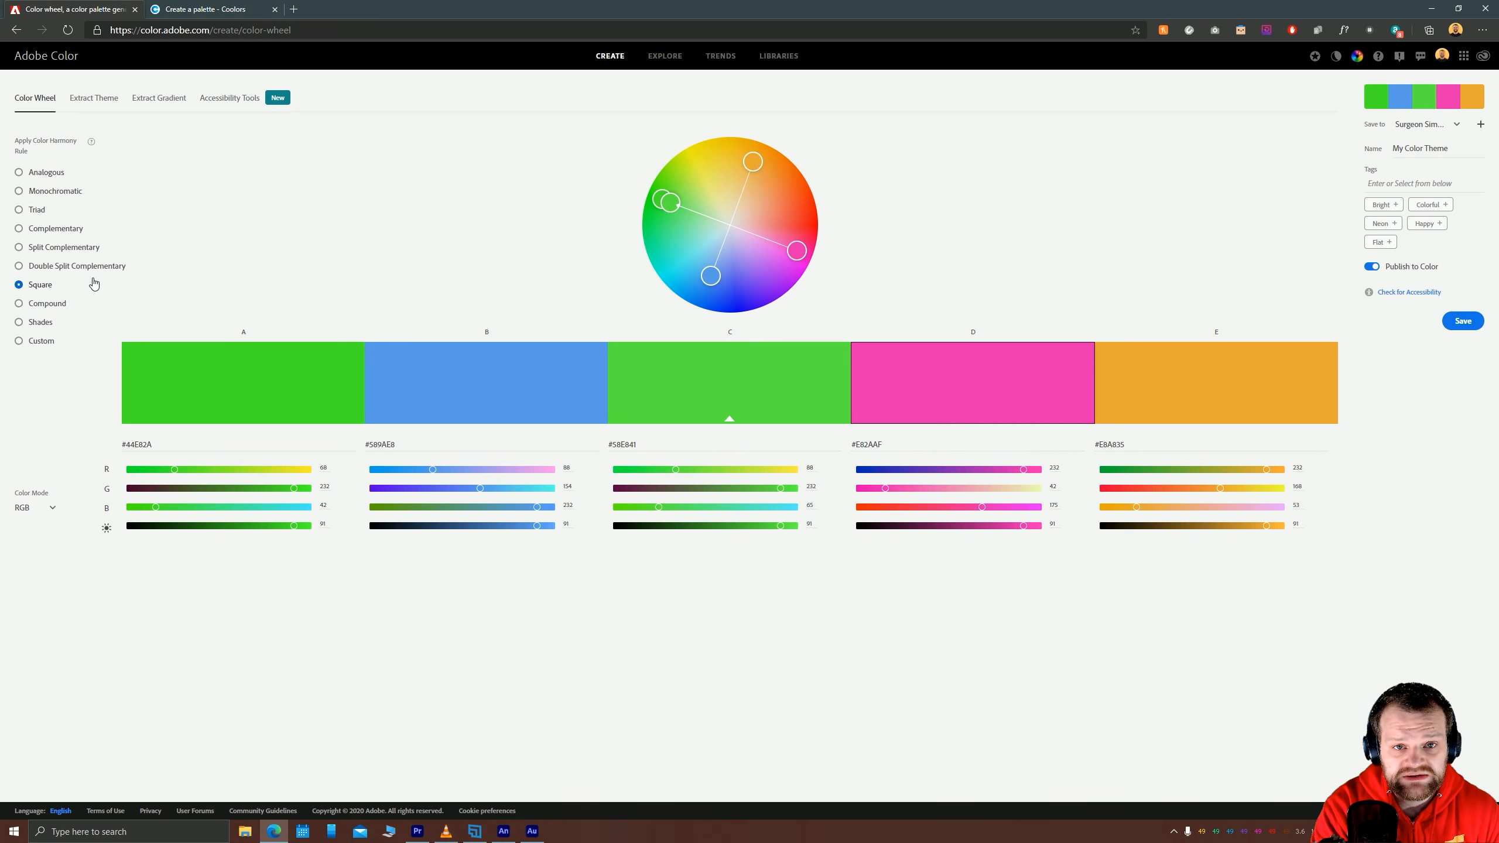
Switch to Animate to view the uncolored scene drawing, and return to the Adobe Color wheel.
click(417, 831)
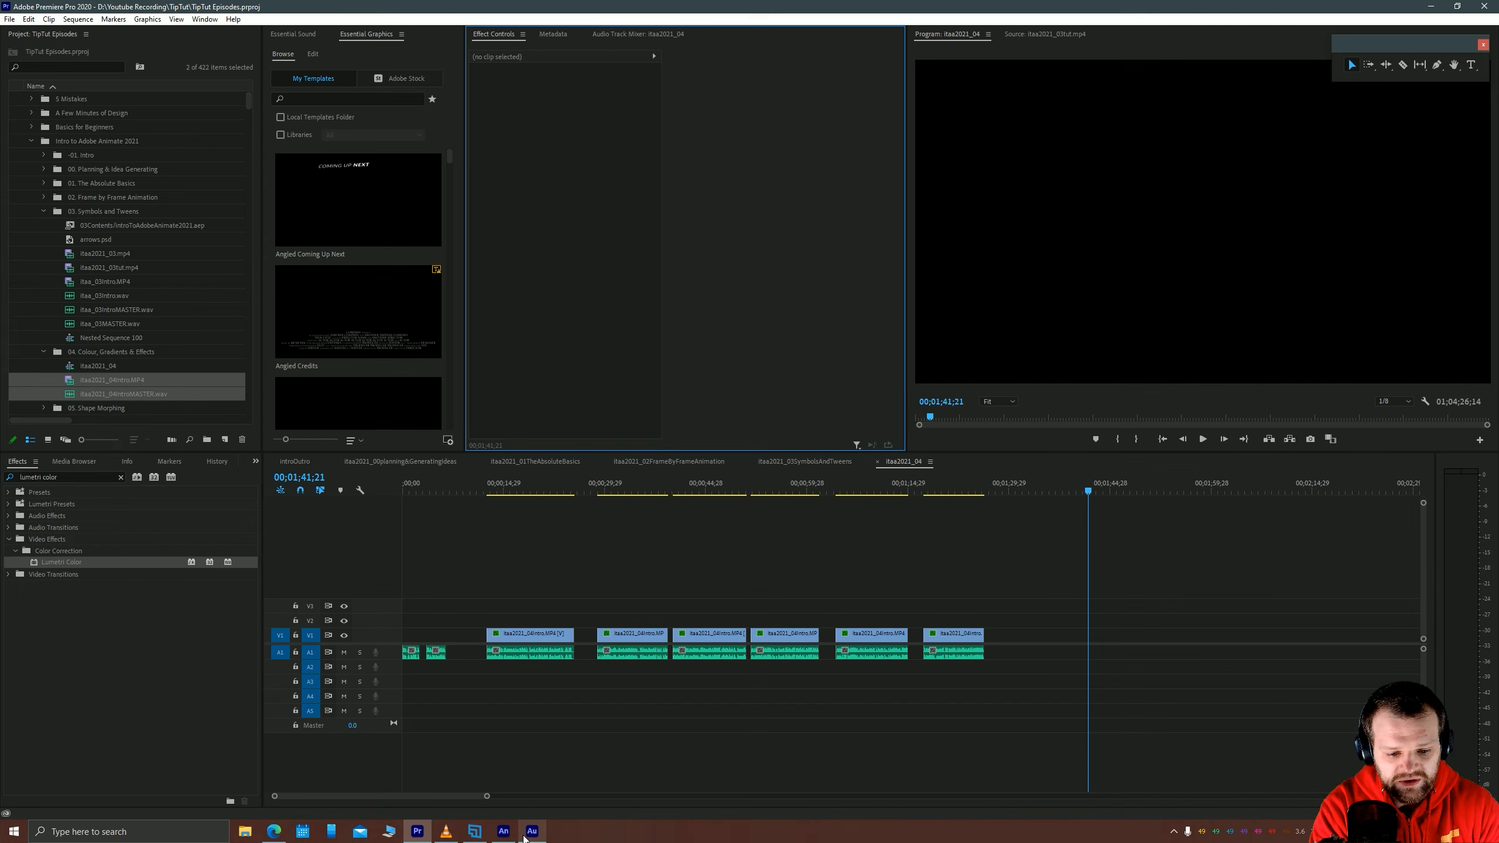
click(503, 830)
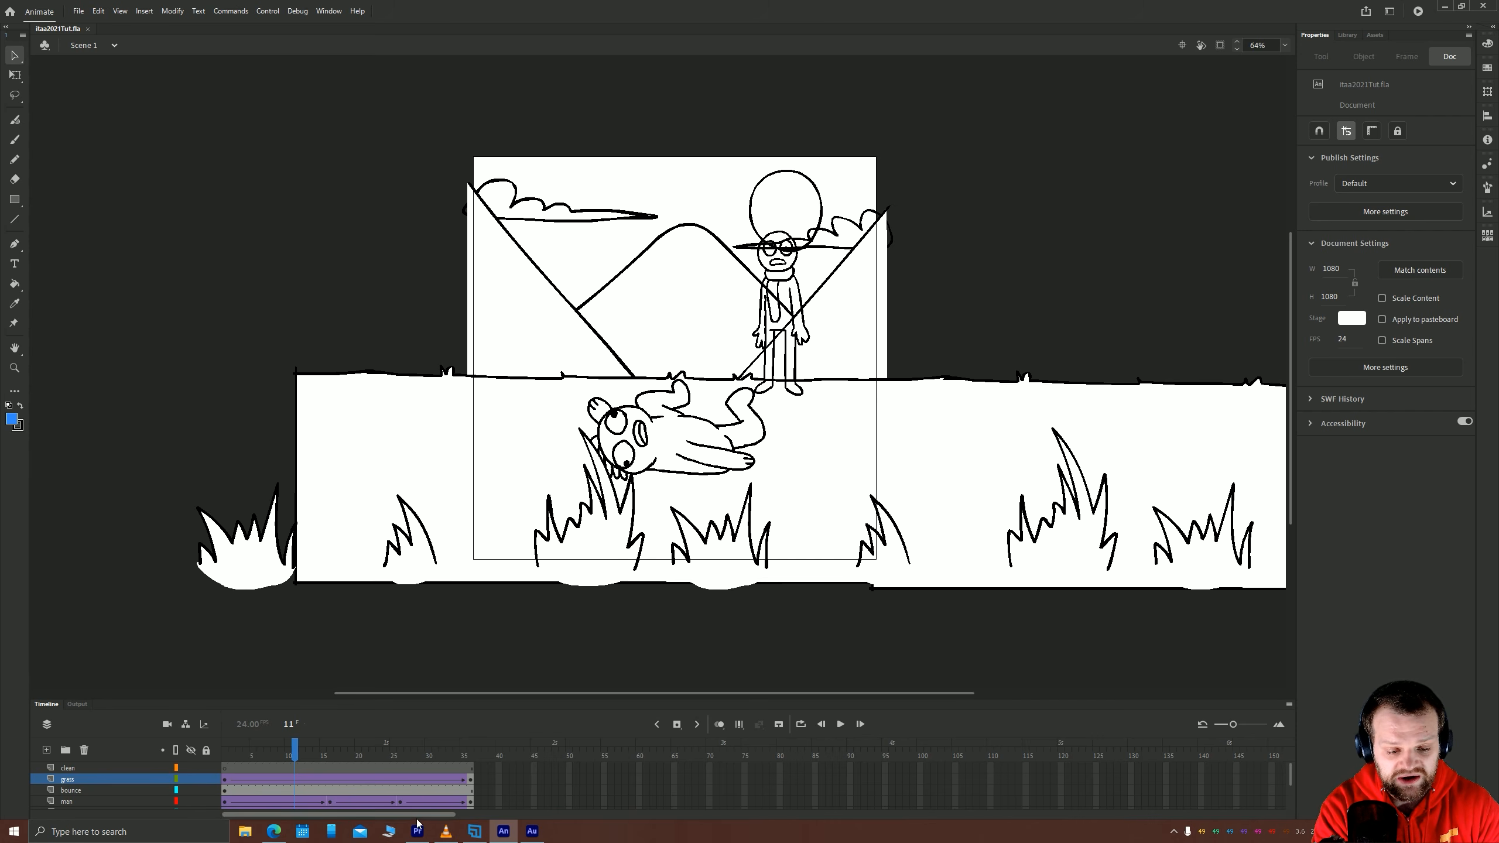
click(274, 831)
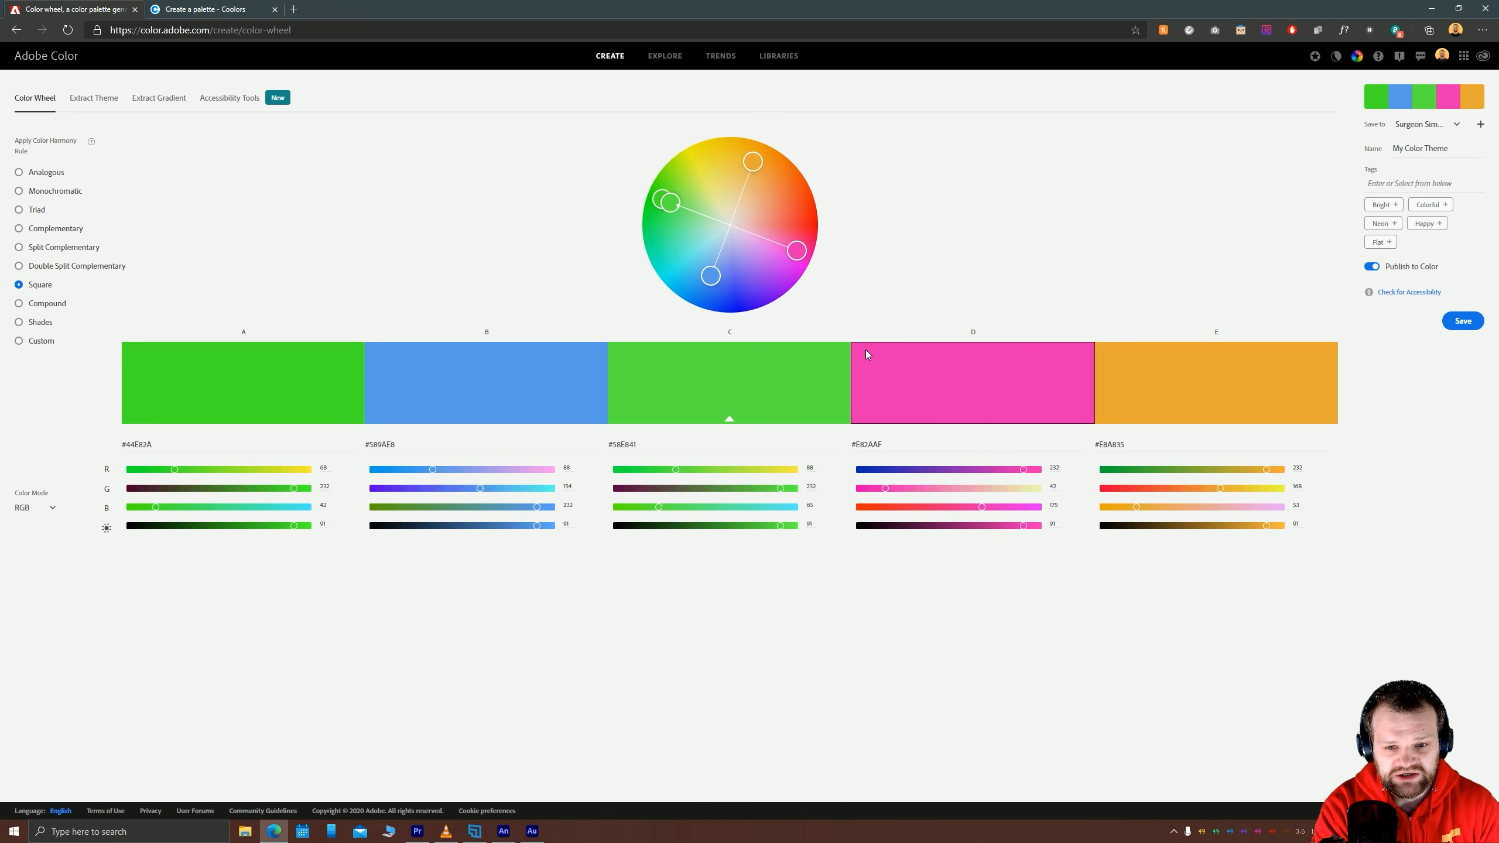
Apply the Split Complementary harmony rule and move the base color to pink #EB429F on the wheel.
click(51, 247)
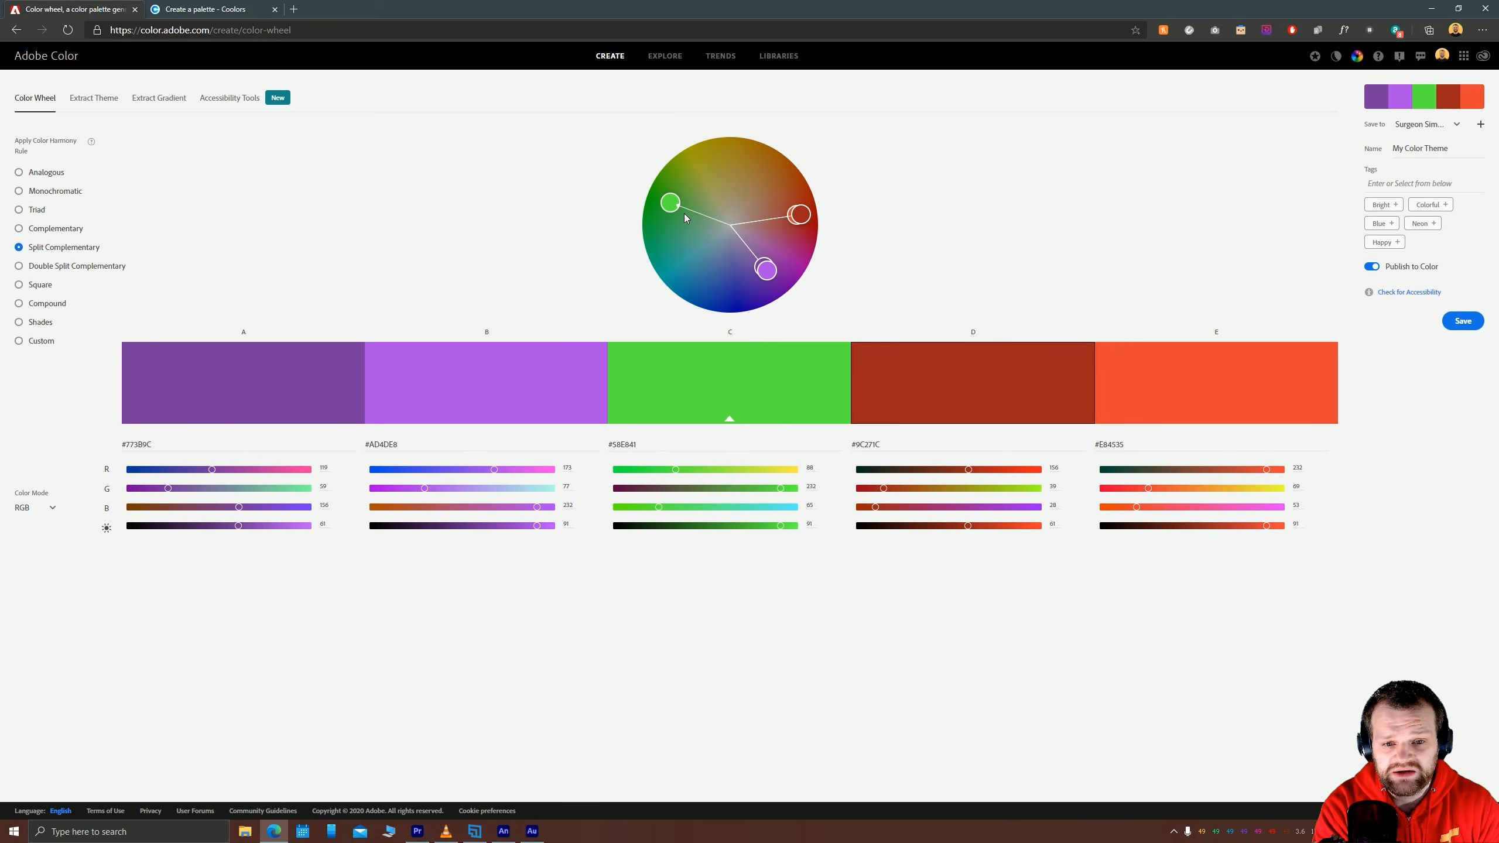
mouse_move(766, 269)
mouse_down()
mouse_move(786, 253)
mouse_move(774, 274)
mouse_up()
mouse_move(673, 202)
mouse_down()
mouse_move(698, 270)
mouse_move(800, 268)
mouse_move(791, 242)
mouse_up()
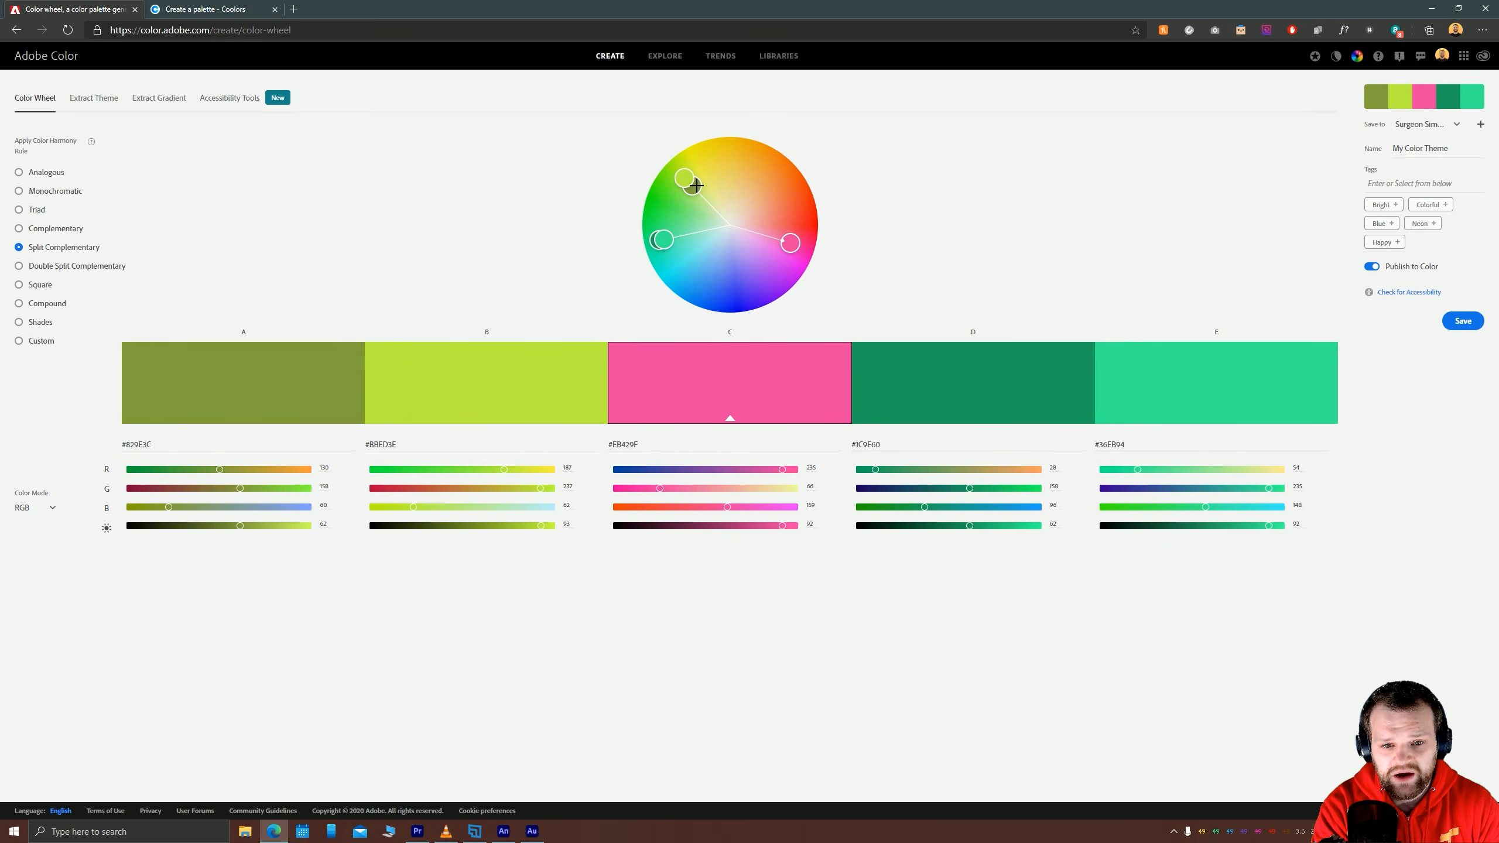
Shift color B to bright blue #20D7F0 and color A to muted teal #4D959E, and apply the Double Split Complementary rule.
mouse_move(684, 178)
mouse_down()
mouse_move(696, 175)
mouse_move(673, 227)
mouse_move(693, 272)
mouse_move(682, 247)
mouse_up()
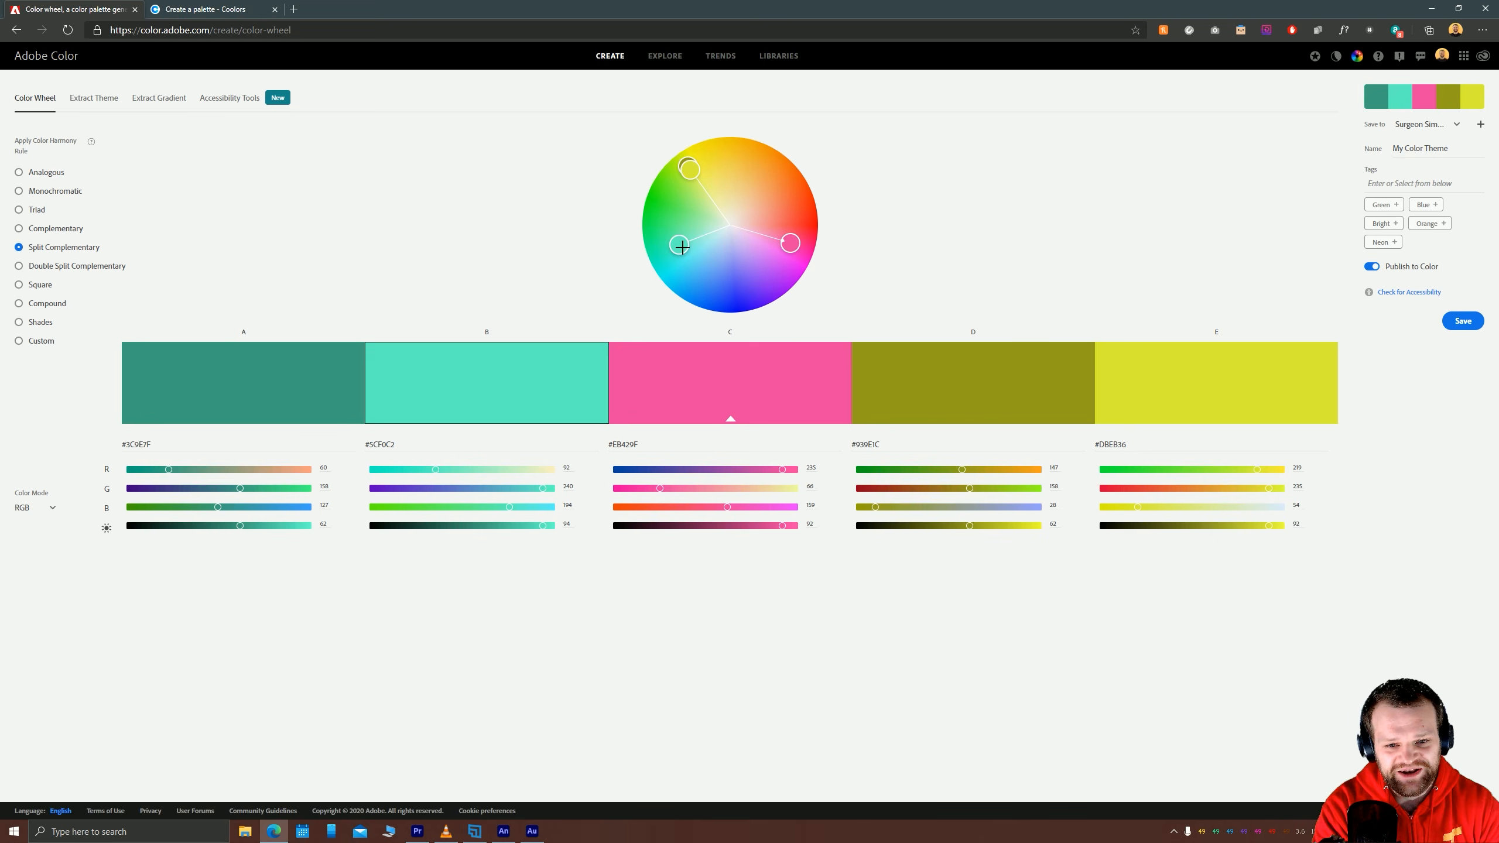
mouse_move(682, 247)
mouse_down()
mouse_move(676, 211)
mouse_move(674, 255)
mouse_up()
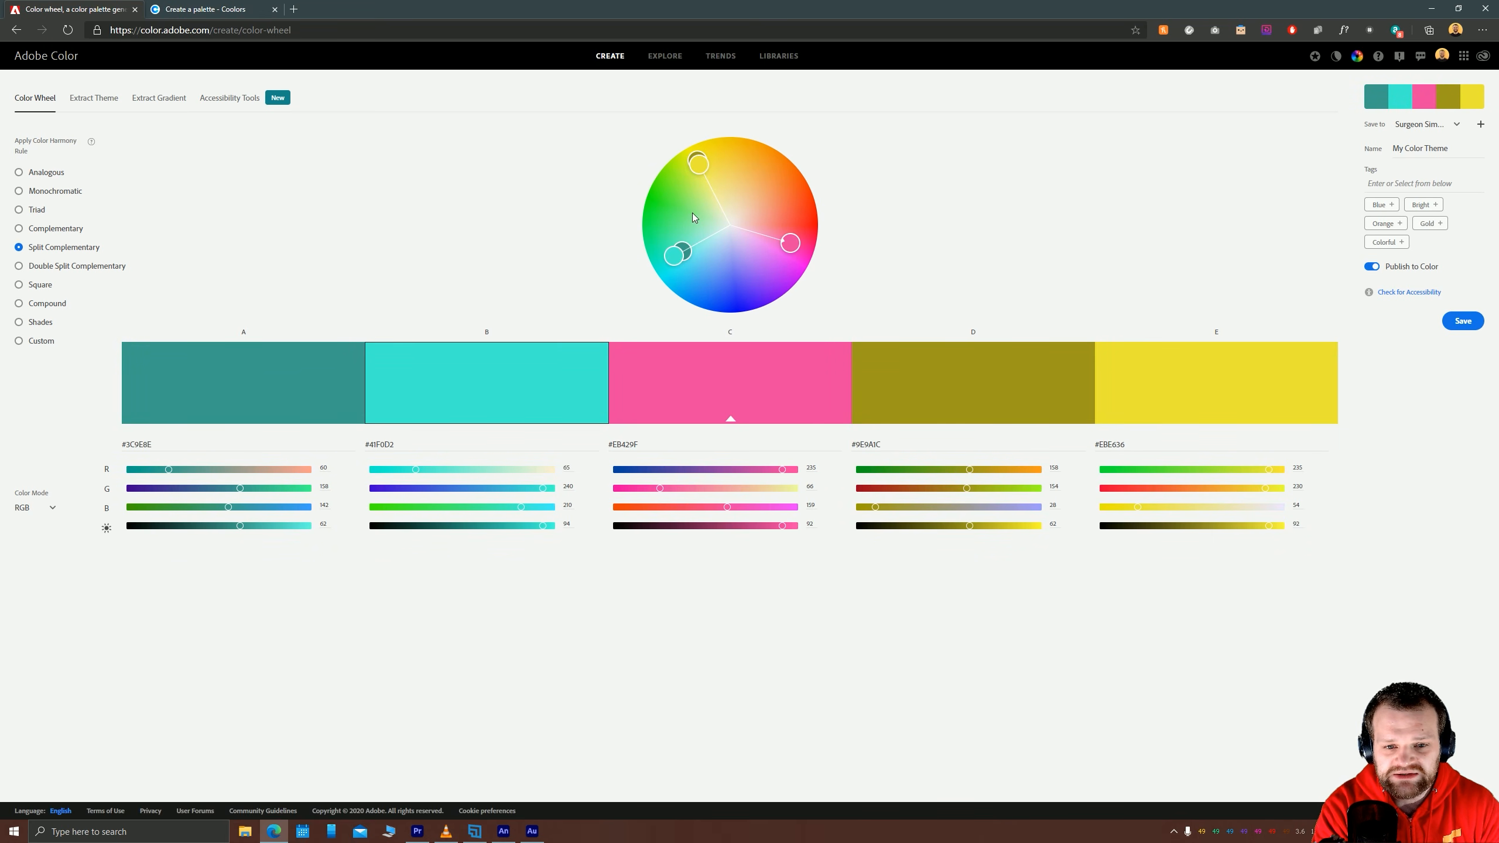
mouse_move(673, 250)
mouse_down()
mouse_move(704, 279)
mouse_move(683, 272)
mouse_move(672, 236)
mouse_move(683, 254)
mouse_move(667, 271)
mouse_move(684, 260)
mouse_move(696, 274)
mouse_move(679, 256)
mouse_move(698, 255)
mouse_move(688, 277)
mouse_move(704, 261)
mouse_move(676, 278)
mouse_up()
click(692, 281)
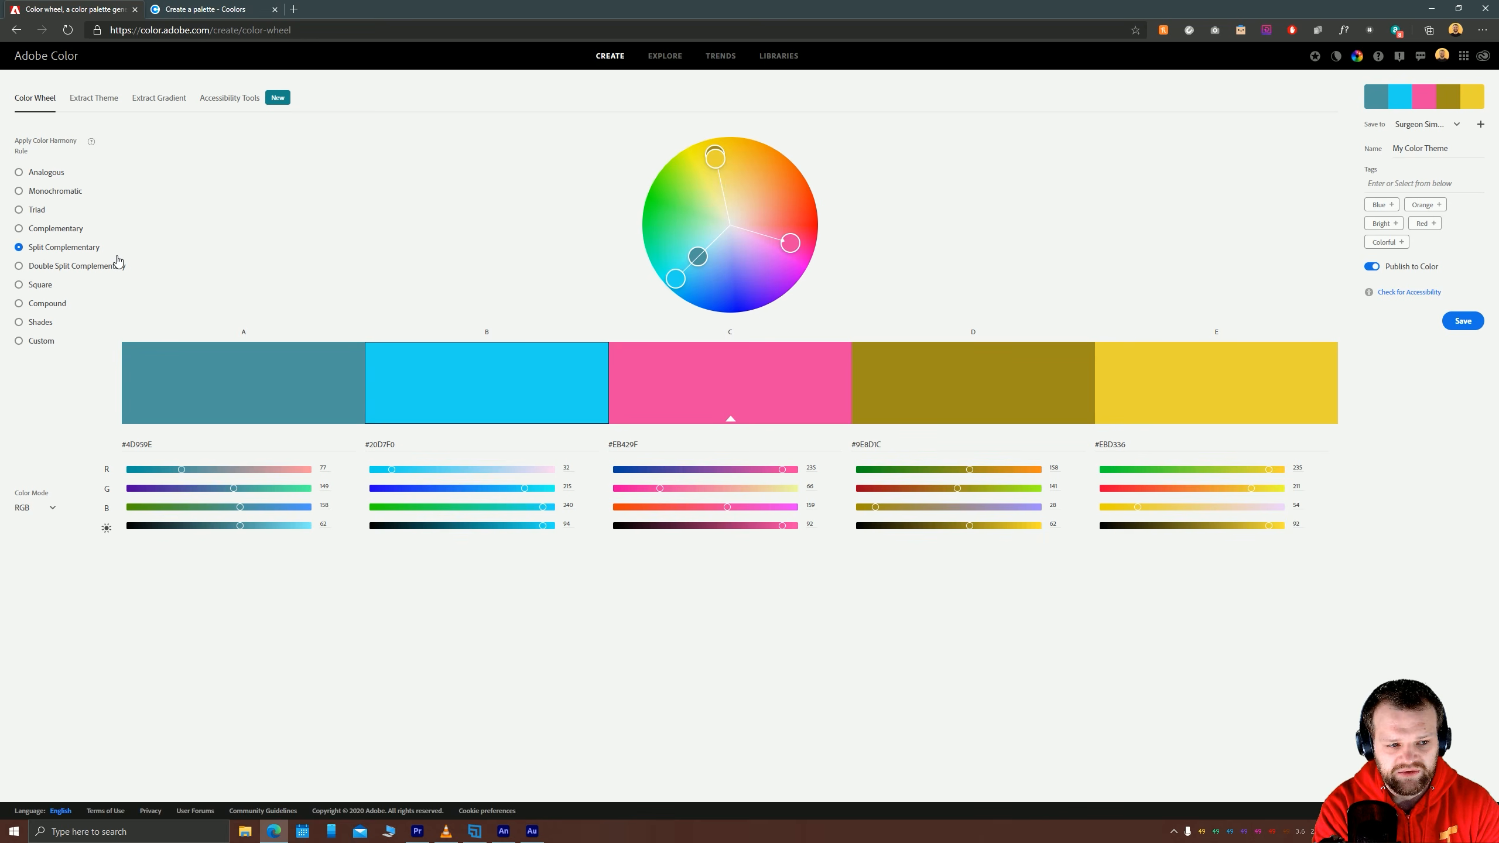
click(45, 266)
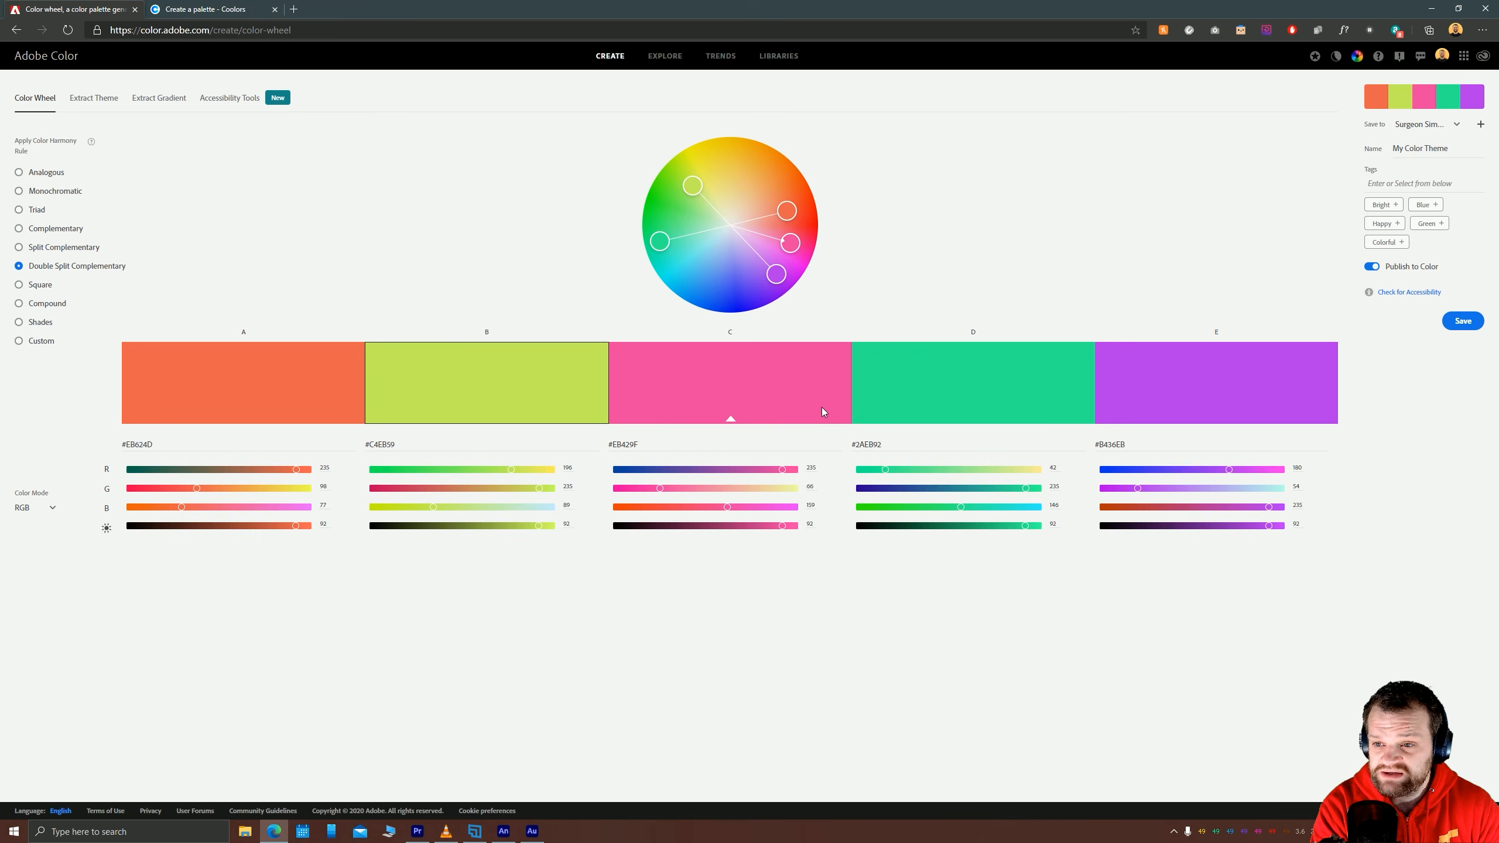
Switch to Coolors and generate random palettes until one containing the rose red DA4167 comes up.
click(228, 7)
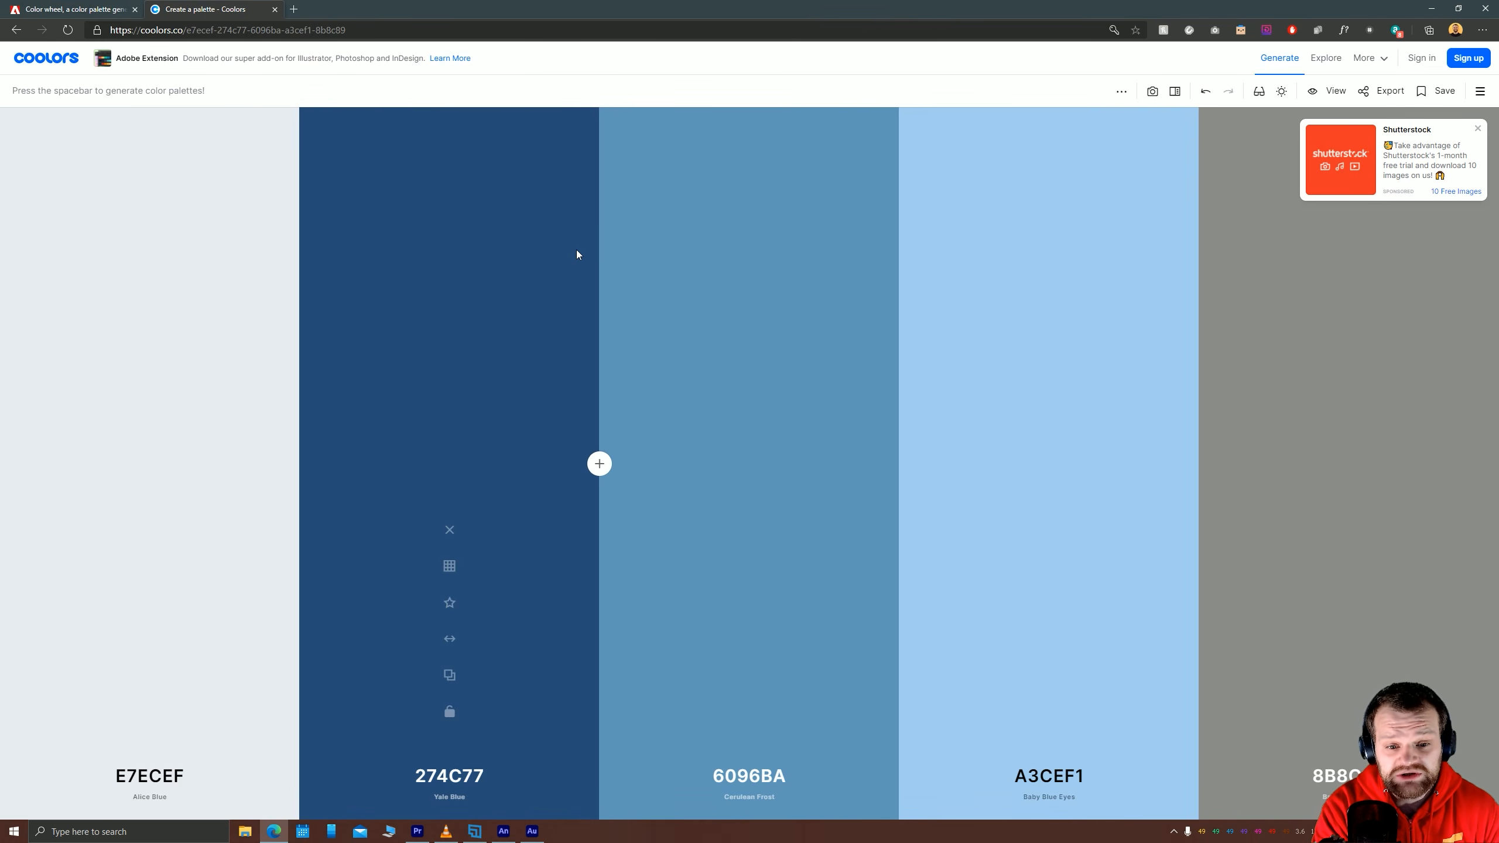
key(space)
key(space)
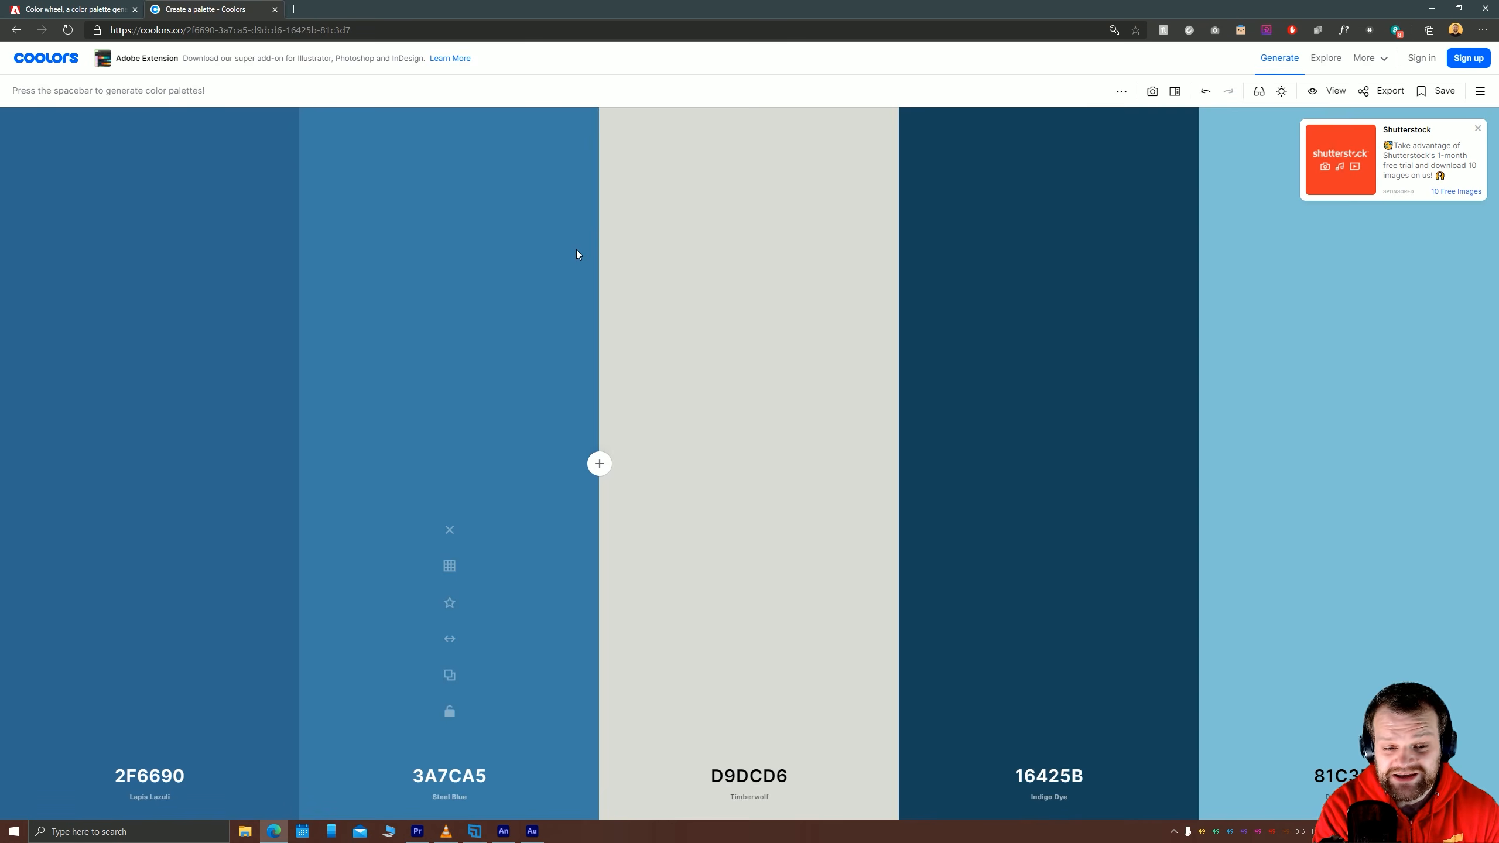
key(space)
key(space)
key(space)
key(space)
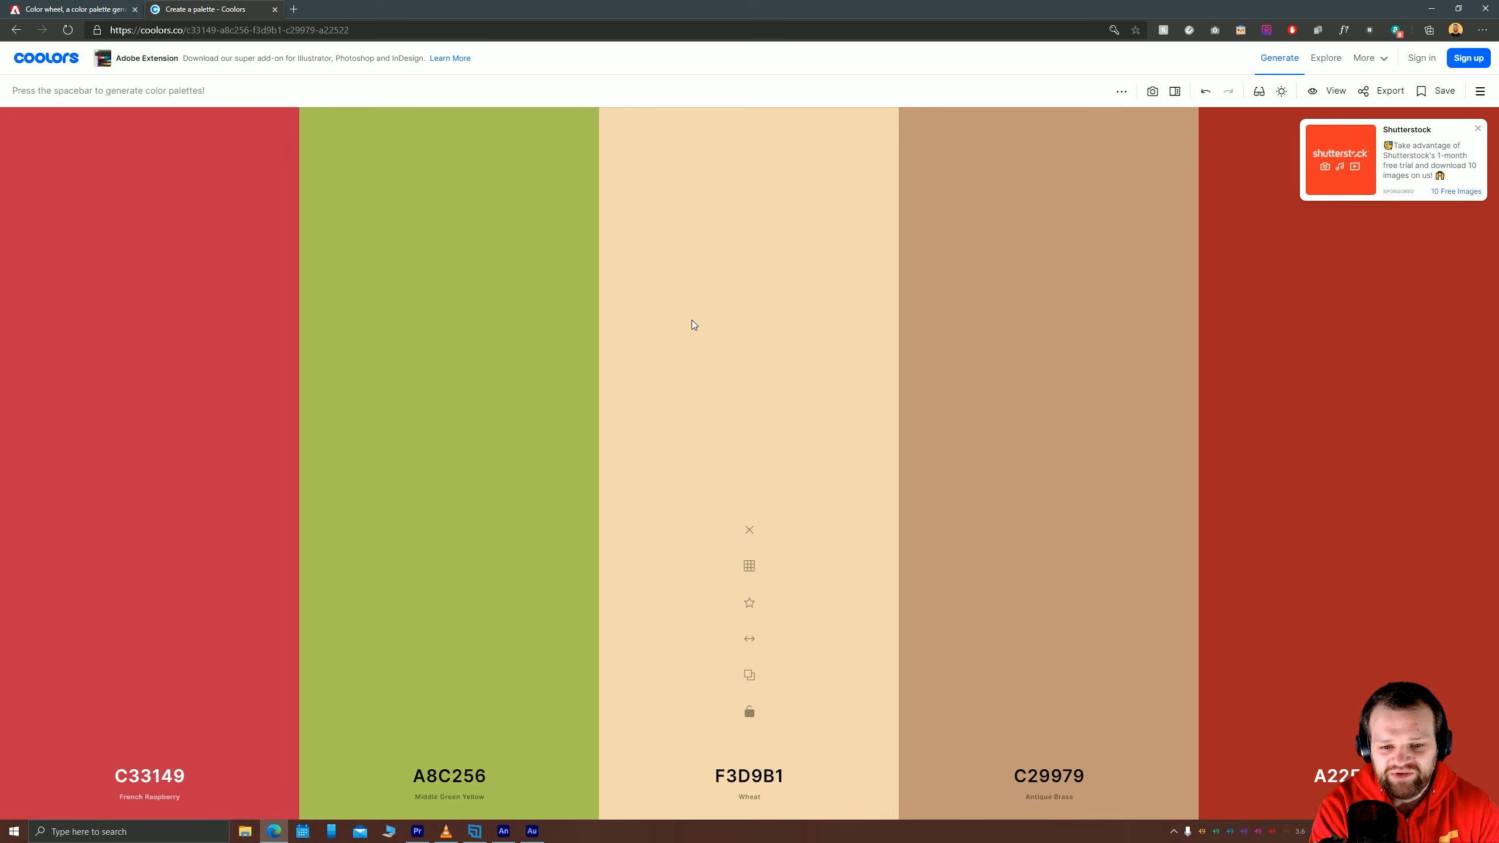
key(space)
key(space)
key(space)
key(space)
key(space)
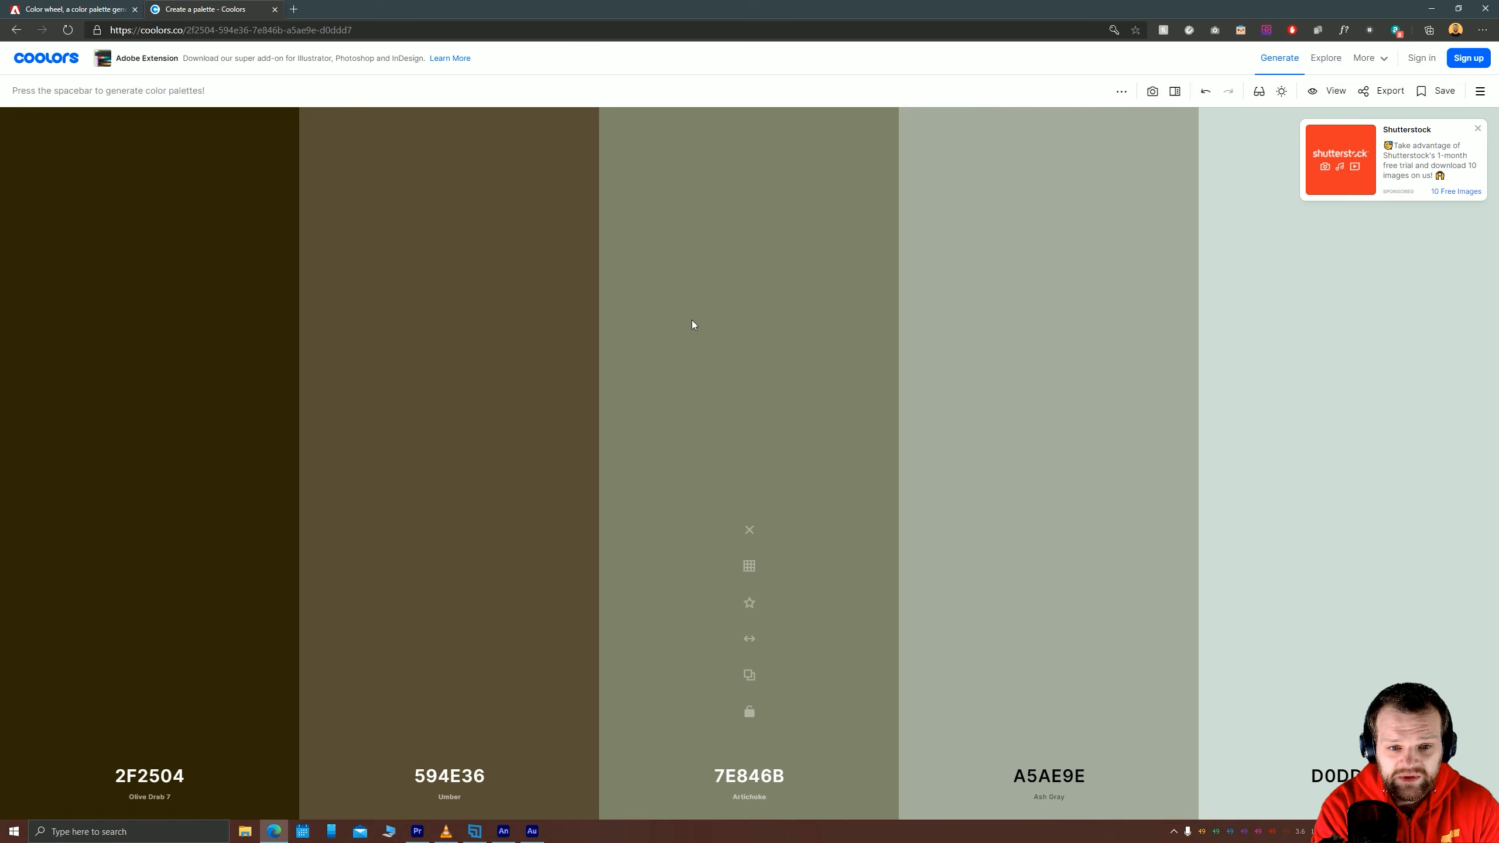
key(space)
key(space)
key(space)
key(space)
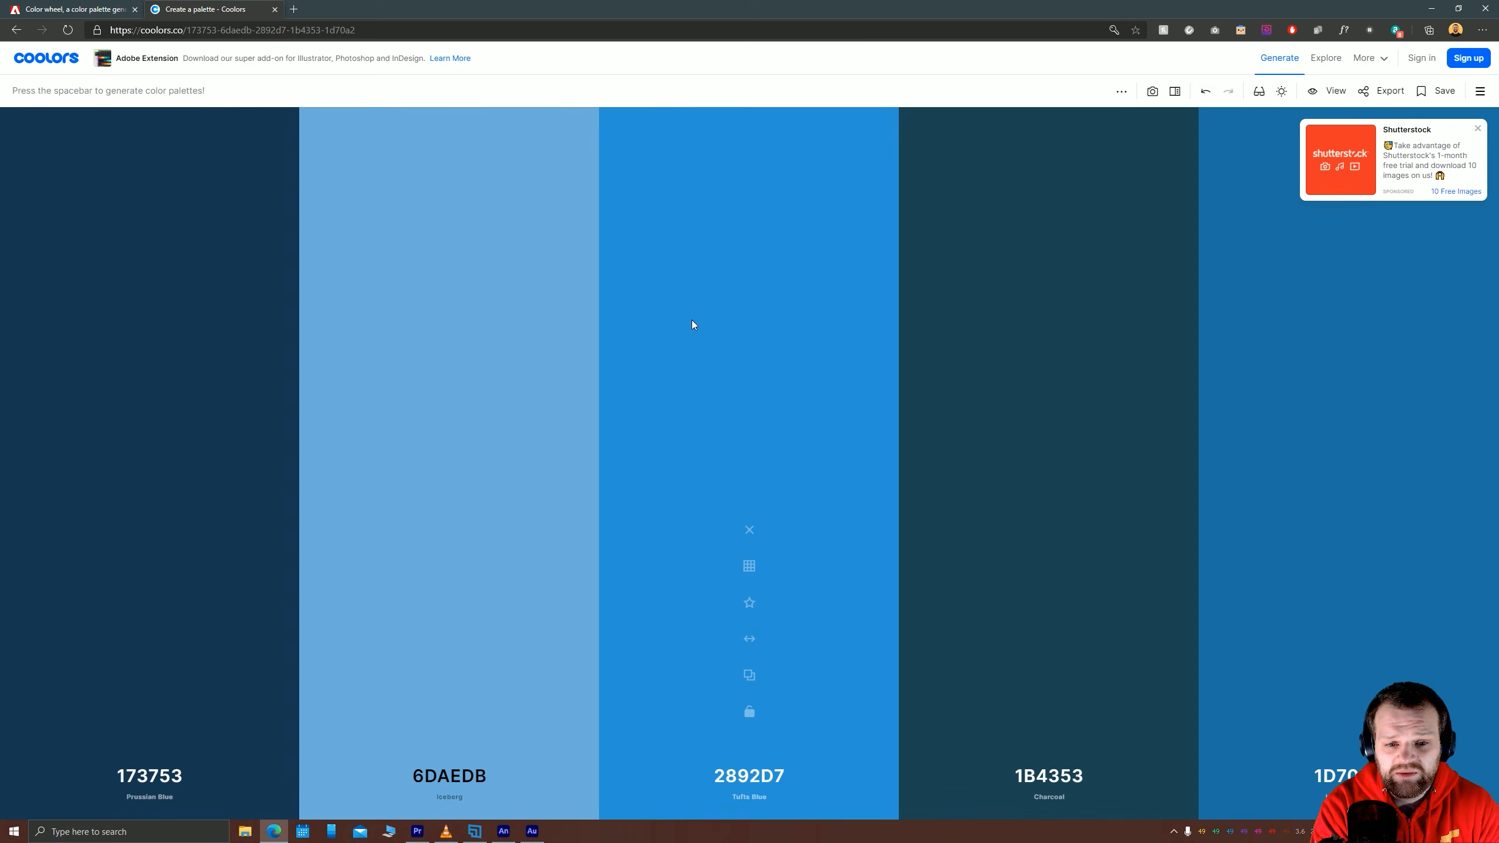
key(space)
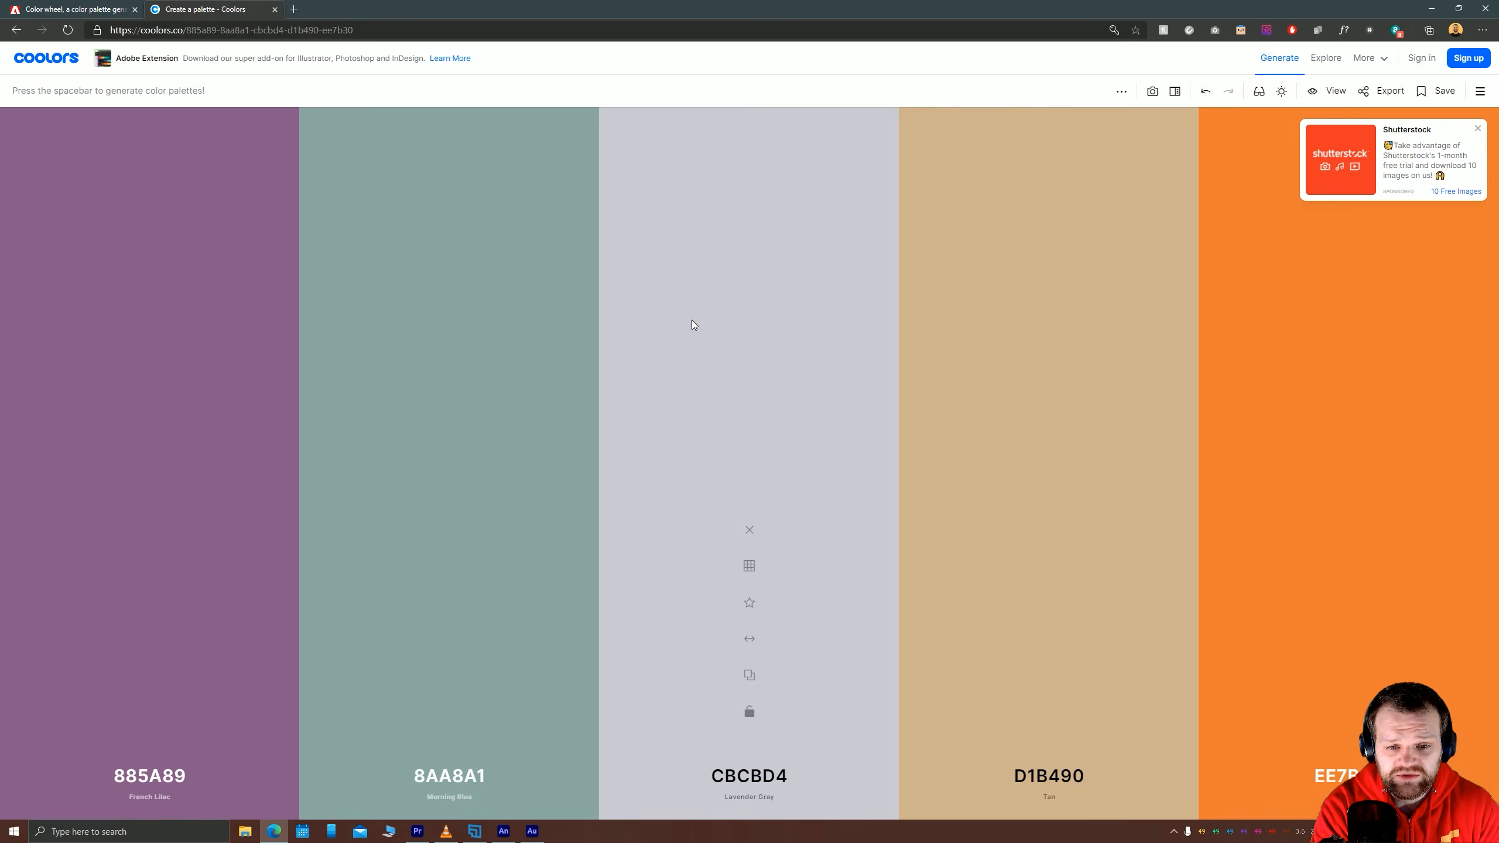
key(space)
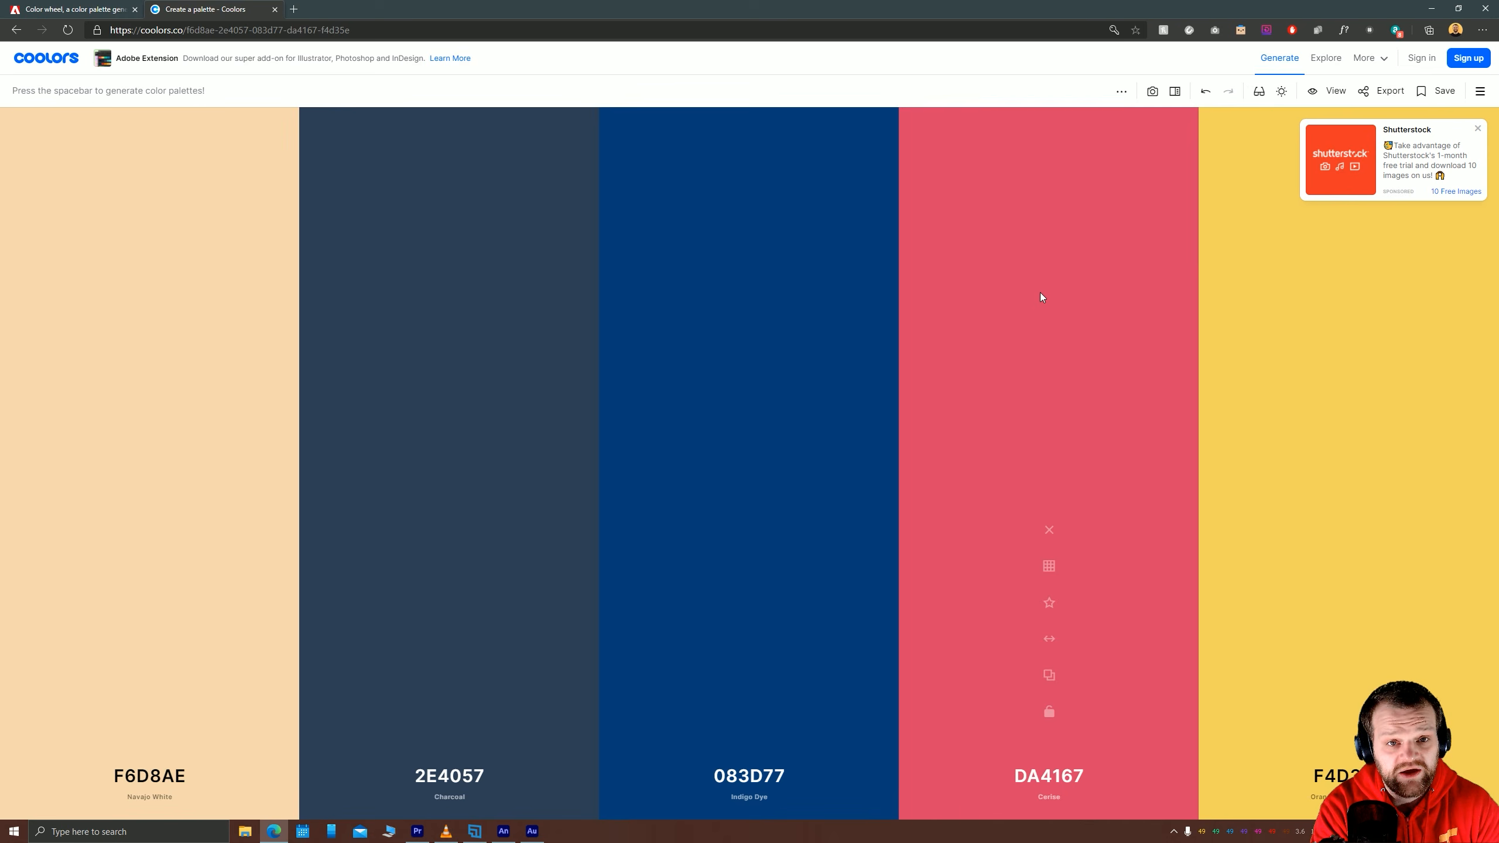
Lock the Cerise color DA4167 and regenerate the other colors until Uranian Blue B4E1FF comes up.
click(1048, 712)
key(space)
key(space)
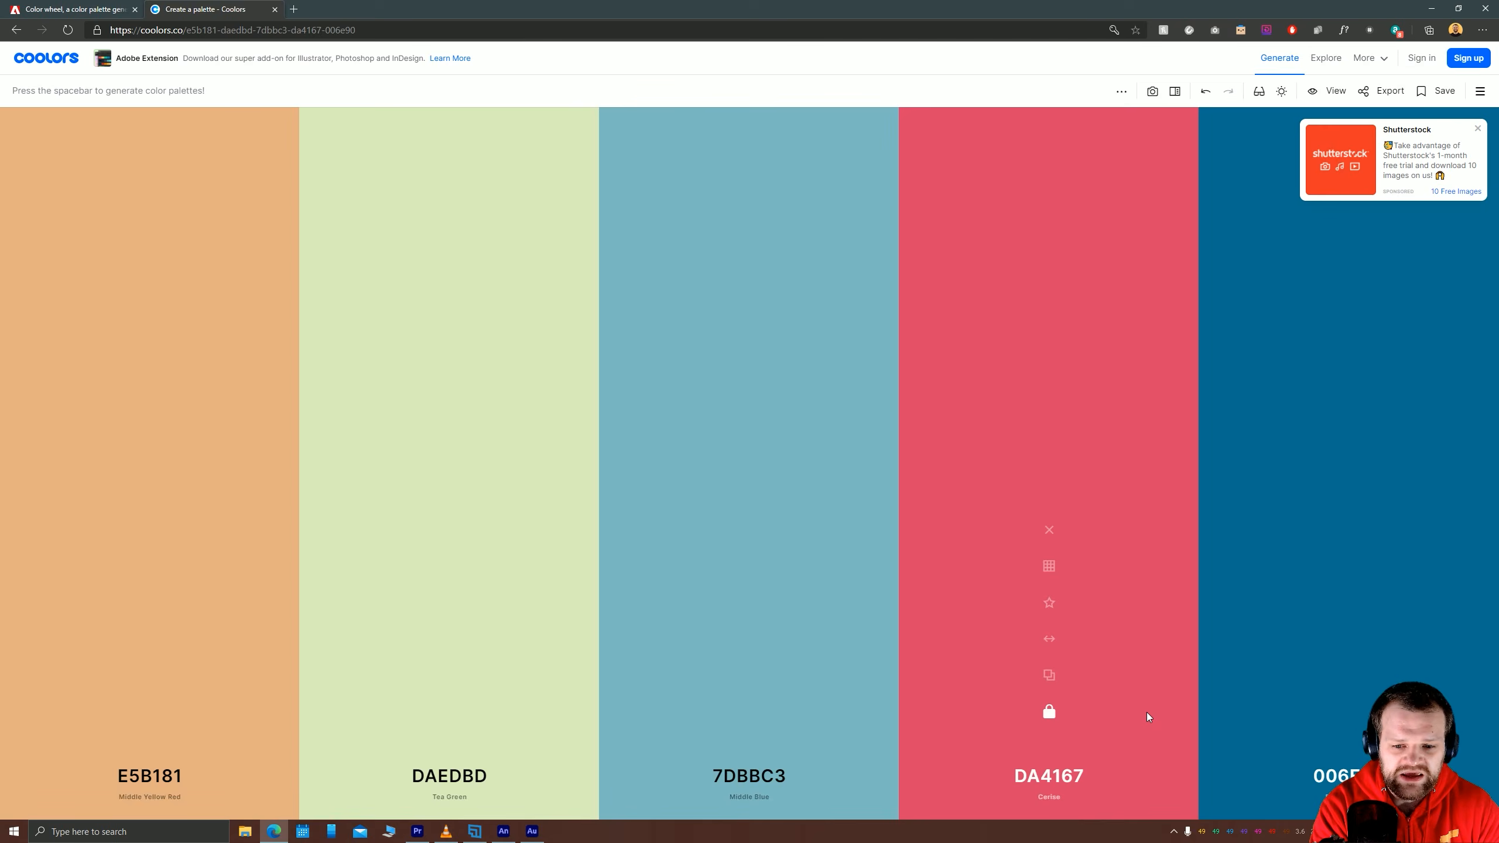
key(space)
key(space)
key(space)
key(space)
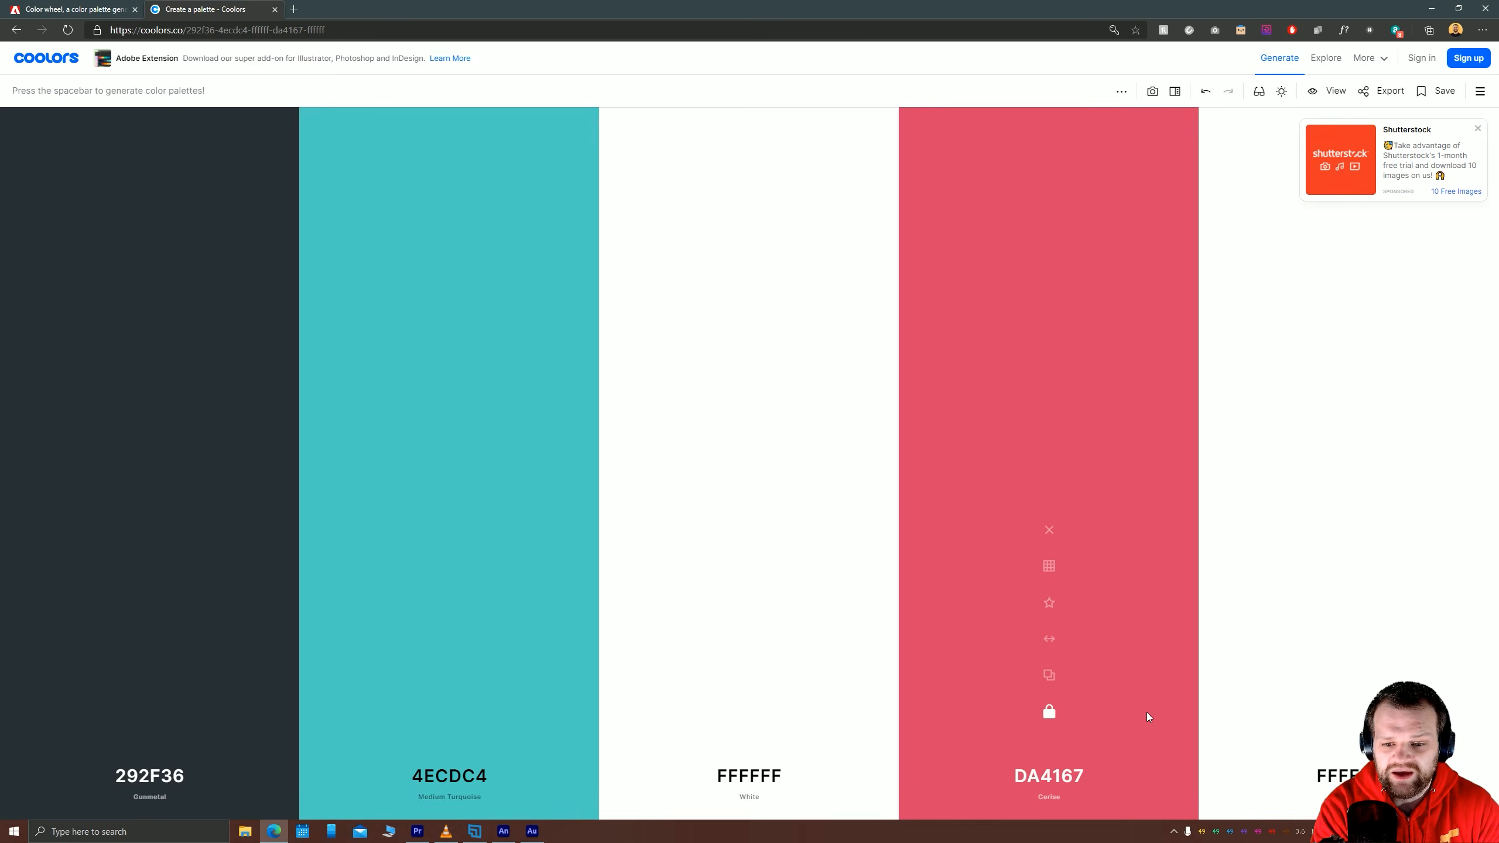
key(space)
key(space)
key(space)
key(space)
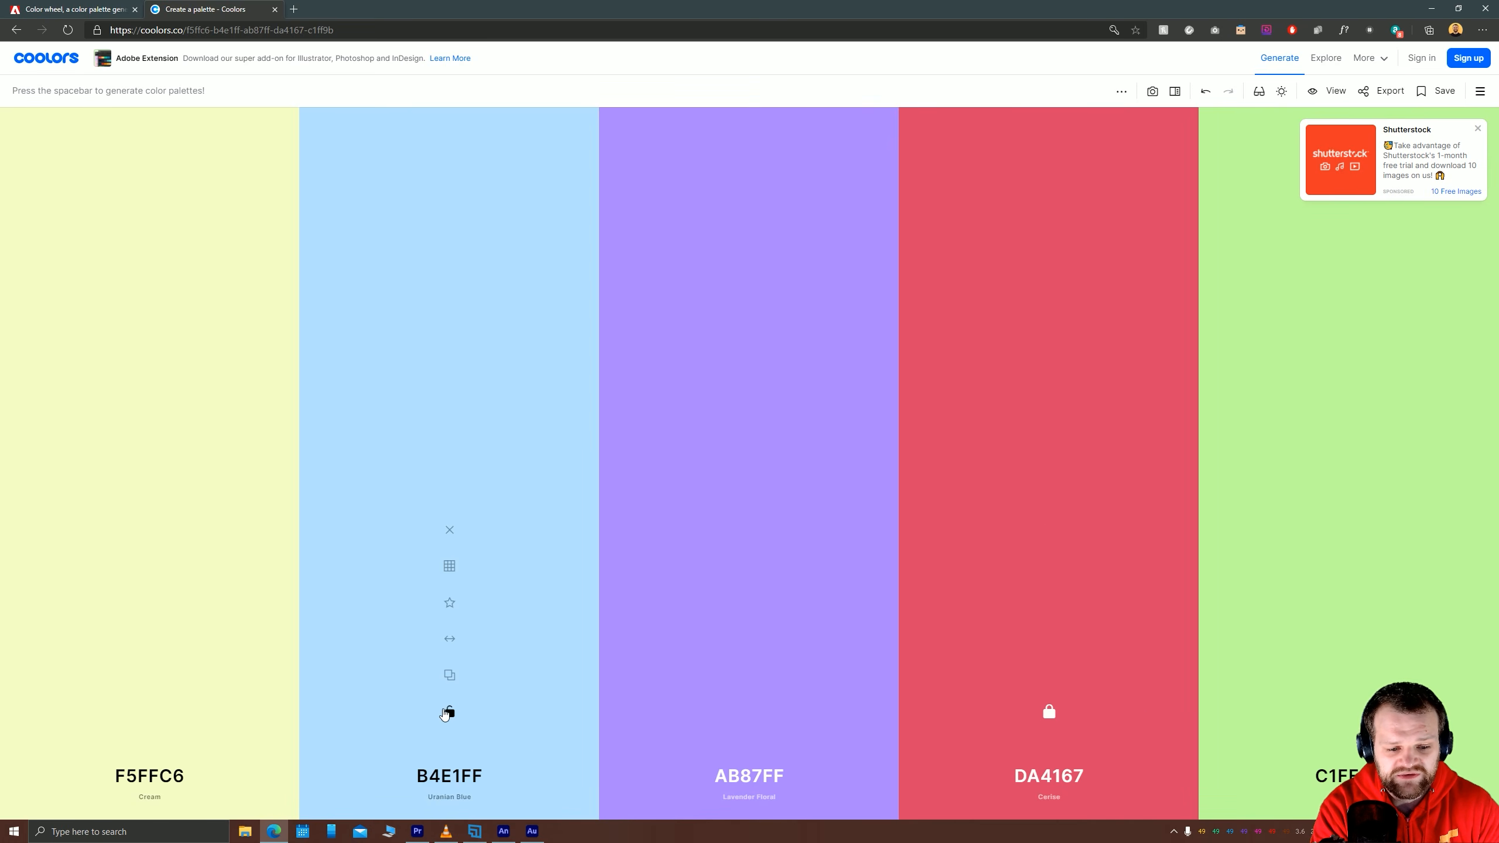
Lock Uranian Blue B4E1FF as well and repeatedly generate new companion colors for the two locked ones.
click(449, 712)
key(space)
key(space)
key(space)
key(space)
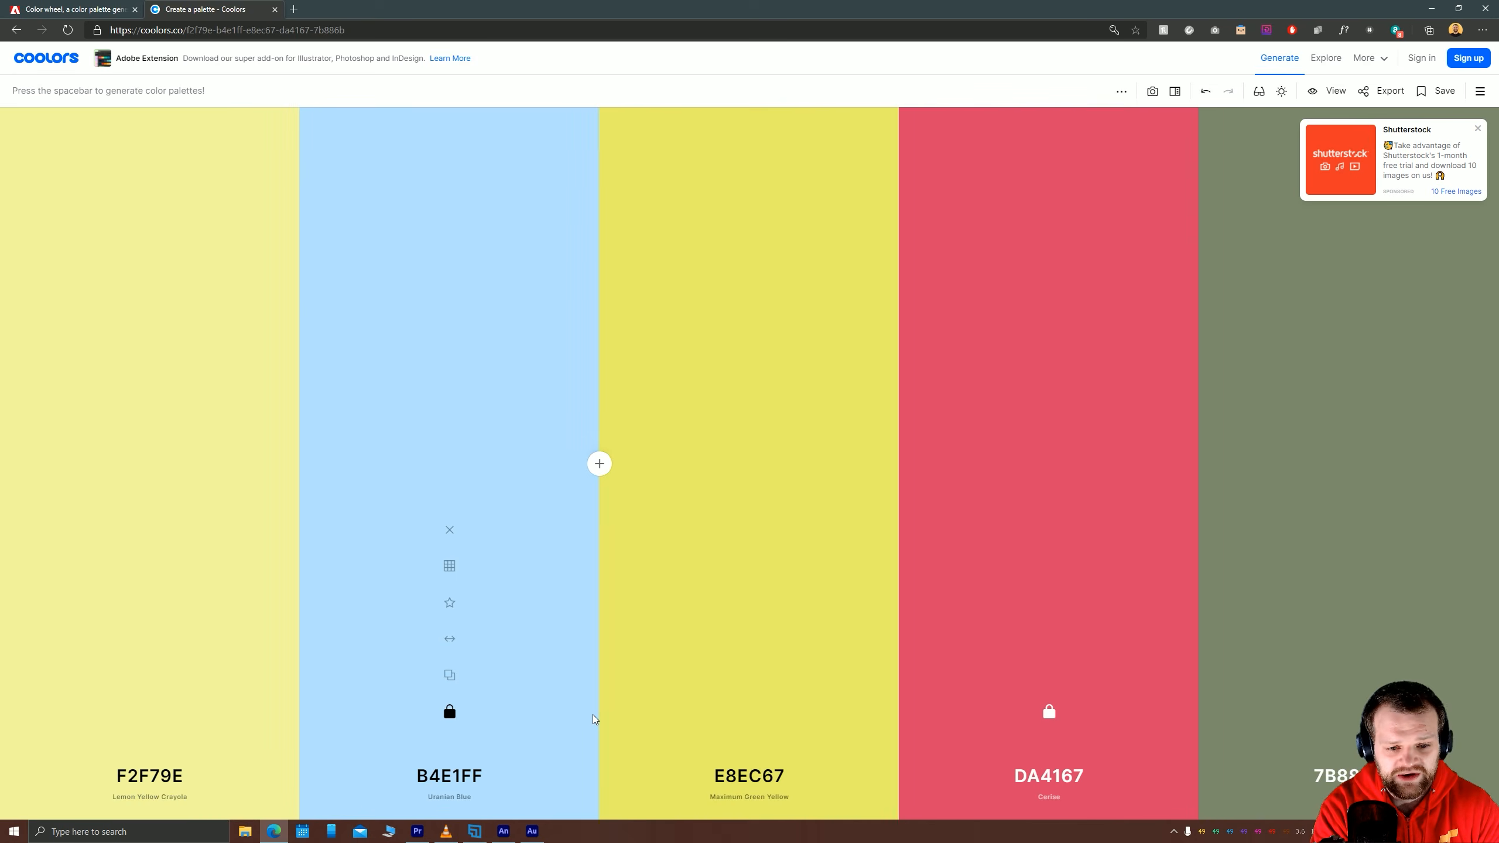
key(space)
key(space)
key(space)
key(space)
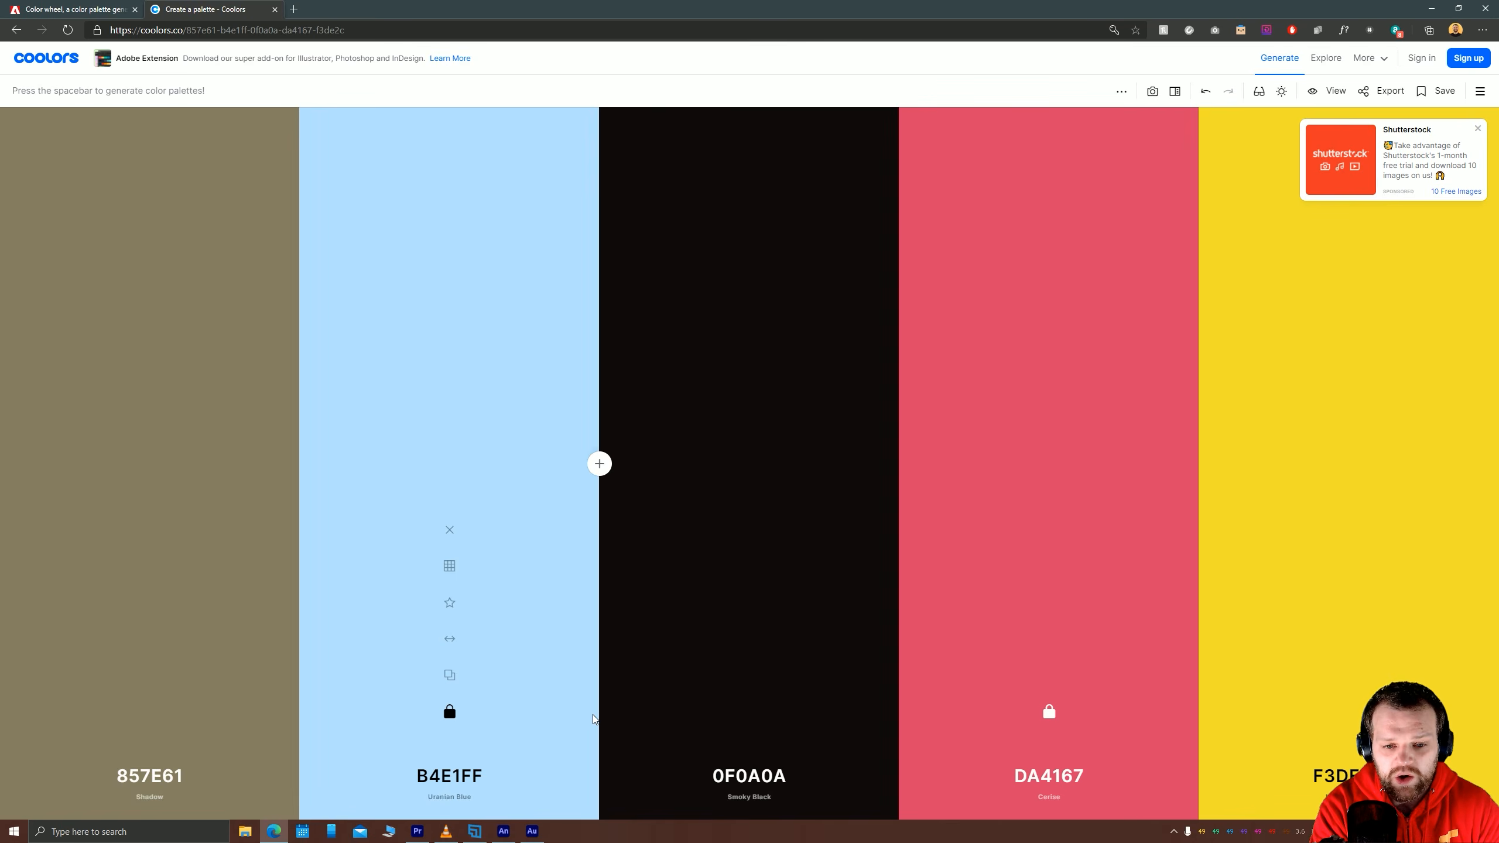
key(space)
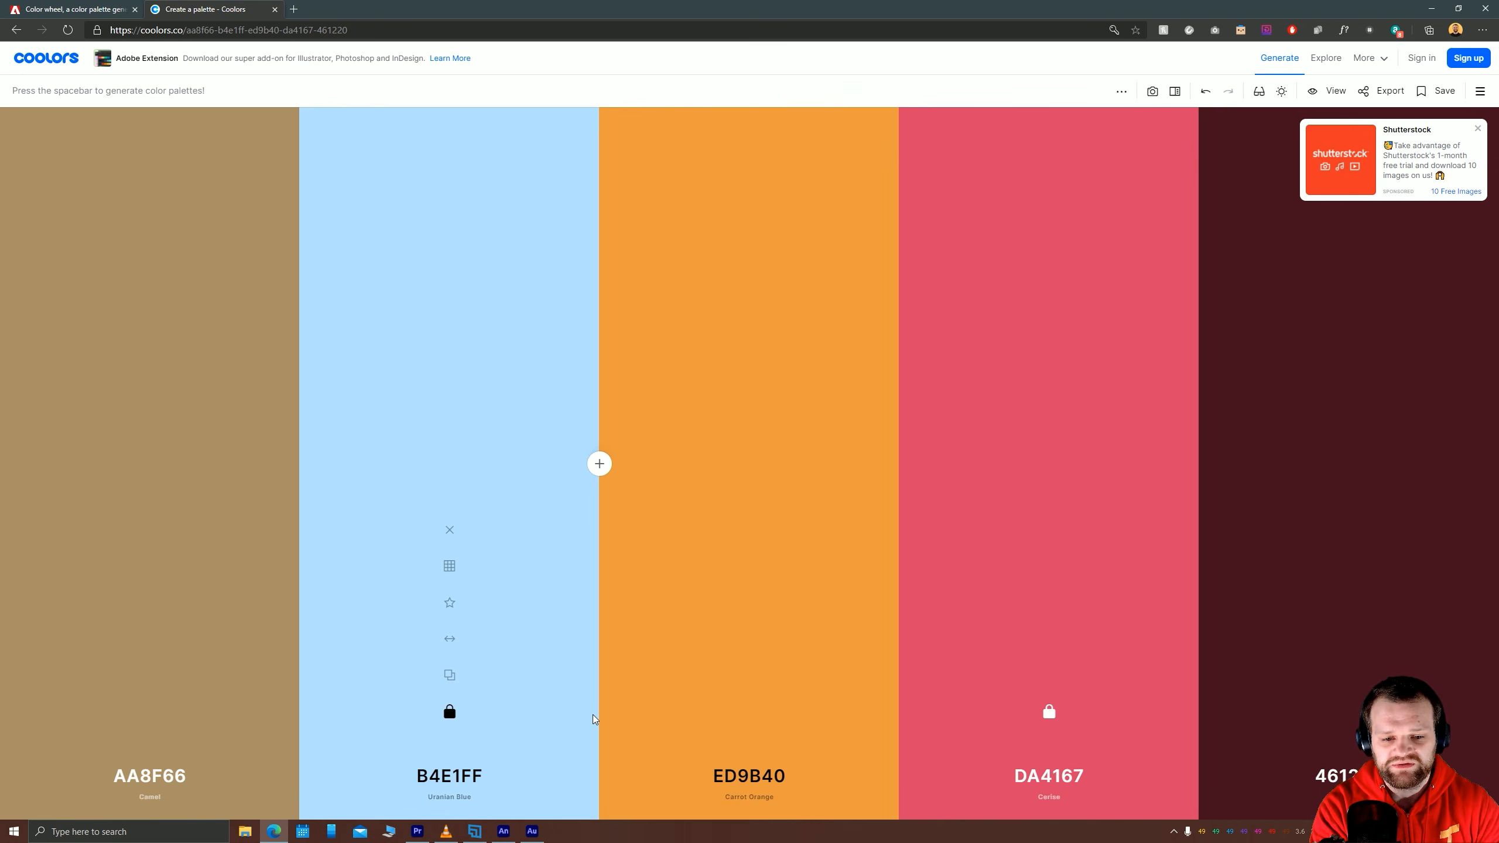
key(space)
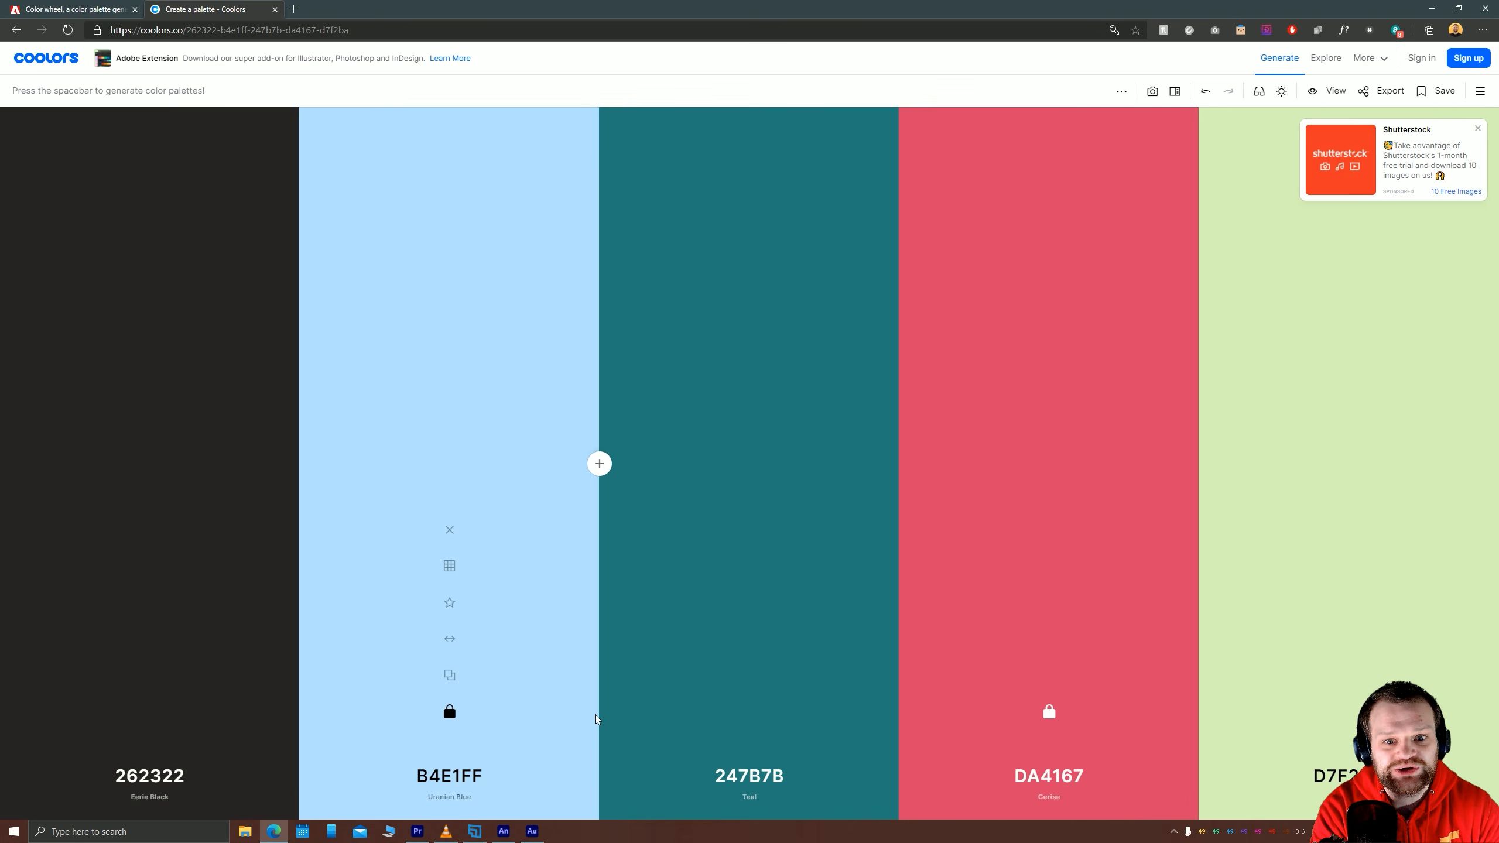
key(space)
key(space)
key(space)
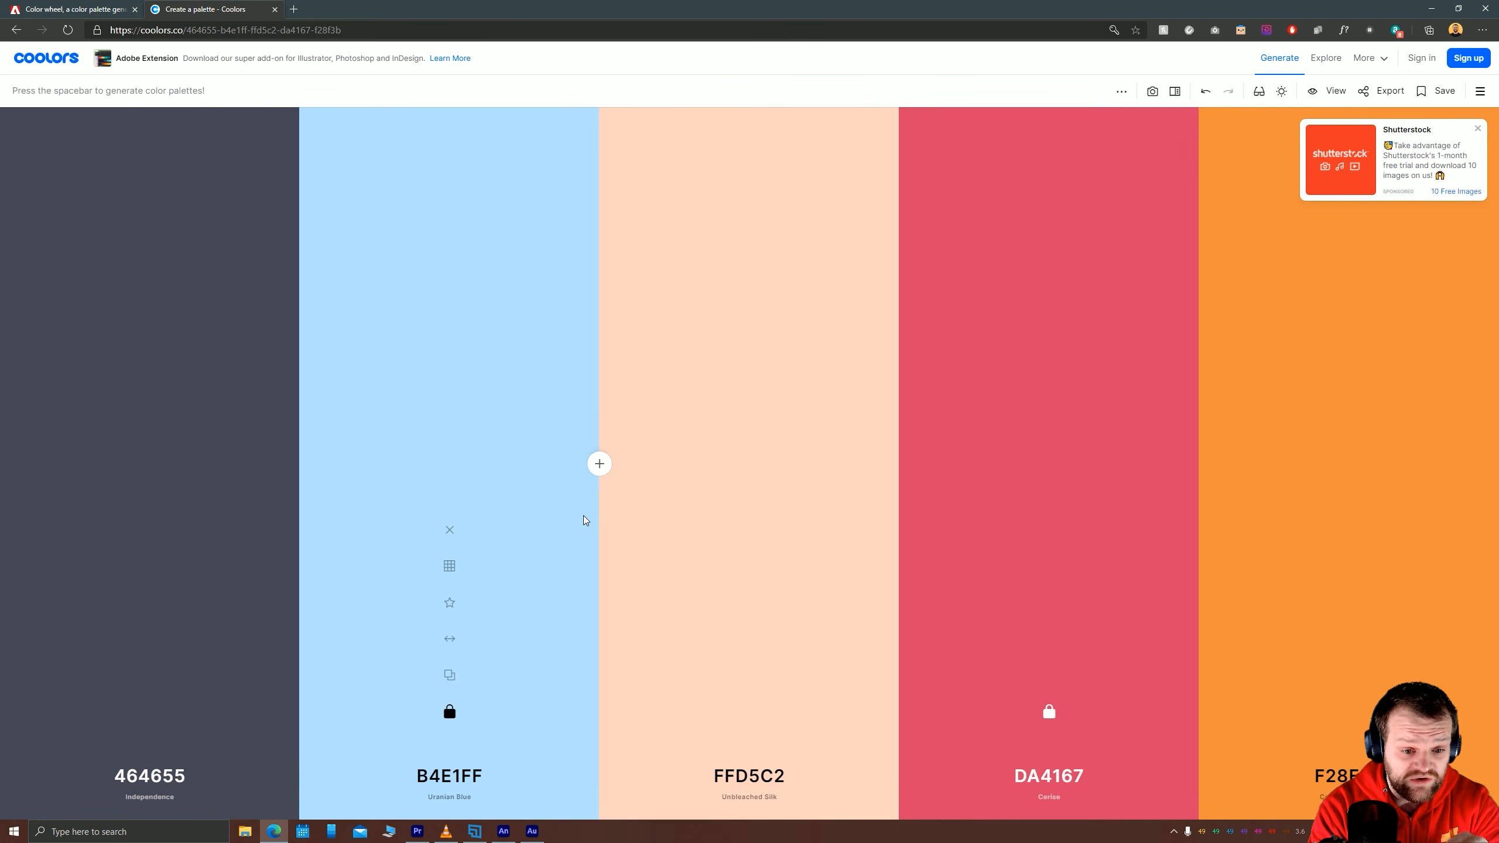
key(space)
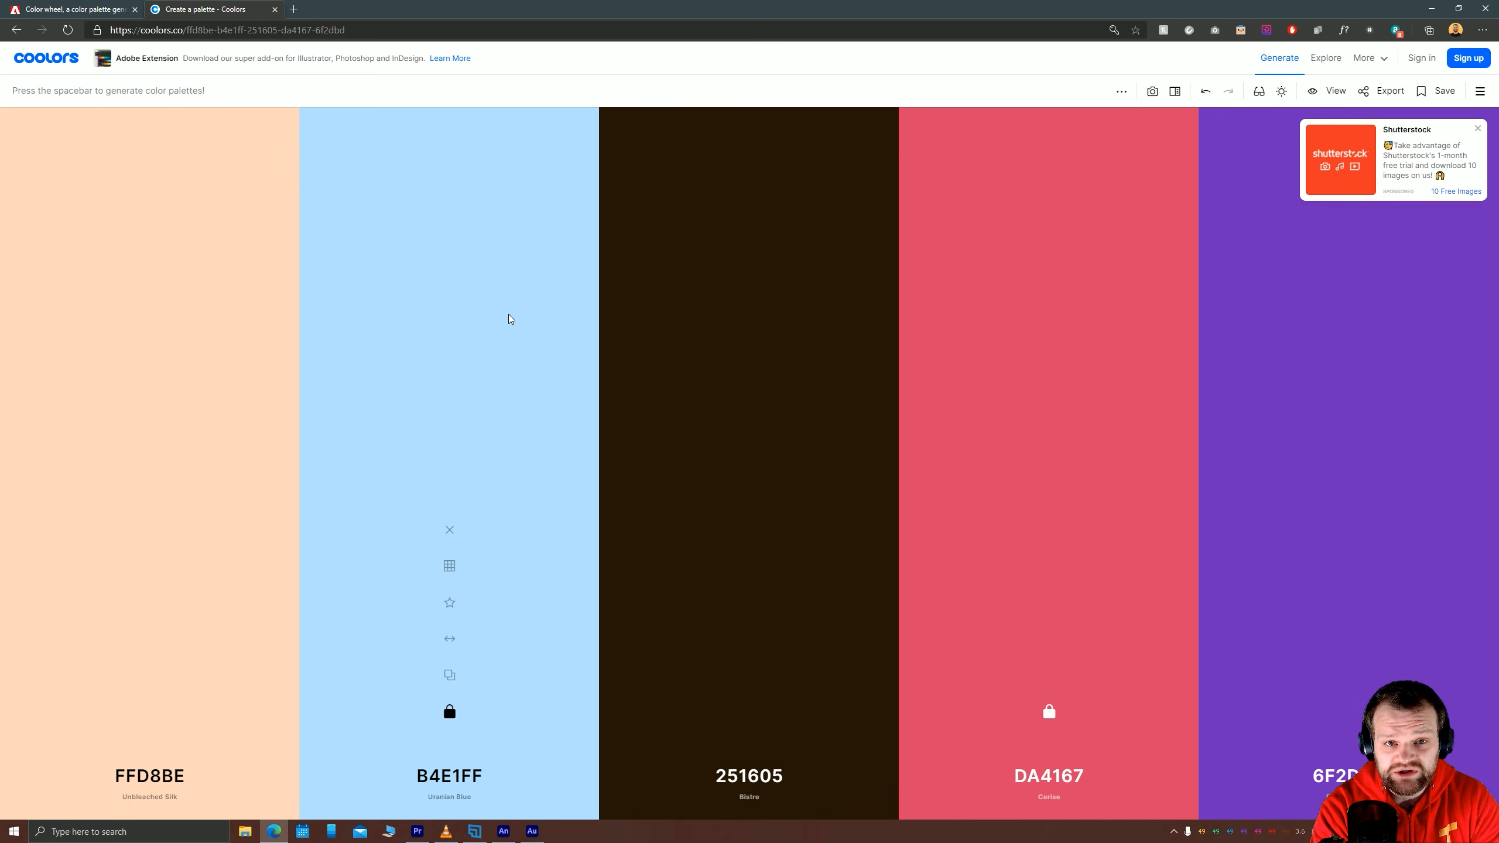
key(space)
key(space)
key(space)
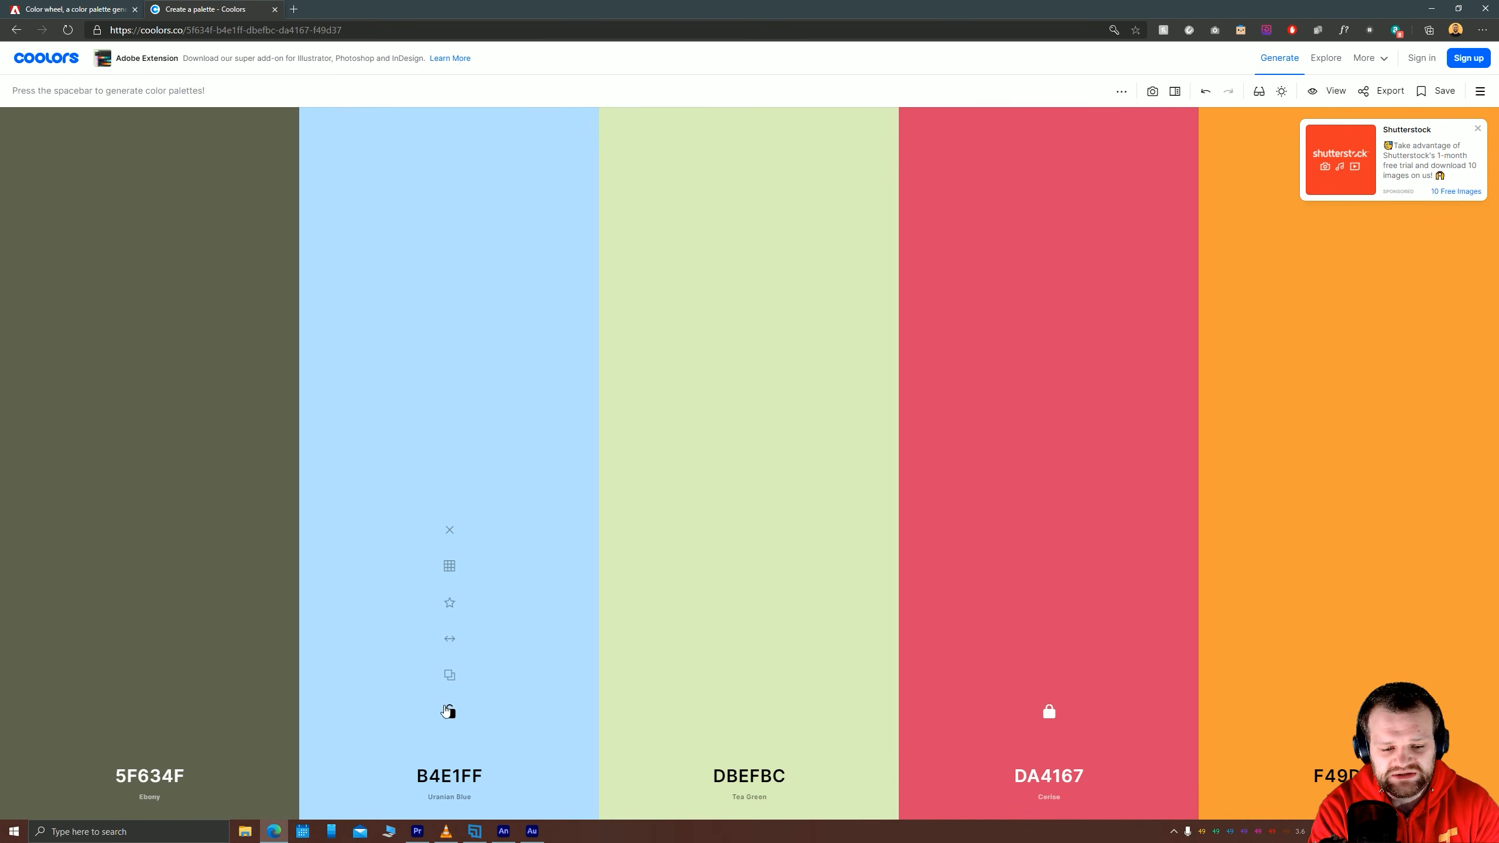
Unlock Uranian Blue and Cerise, and generate completely new palettes.
click(449, 712)
click(1049, 711)
key(space)
key(space)
key(space)
key(space)
key(space)
key(space)
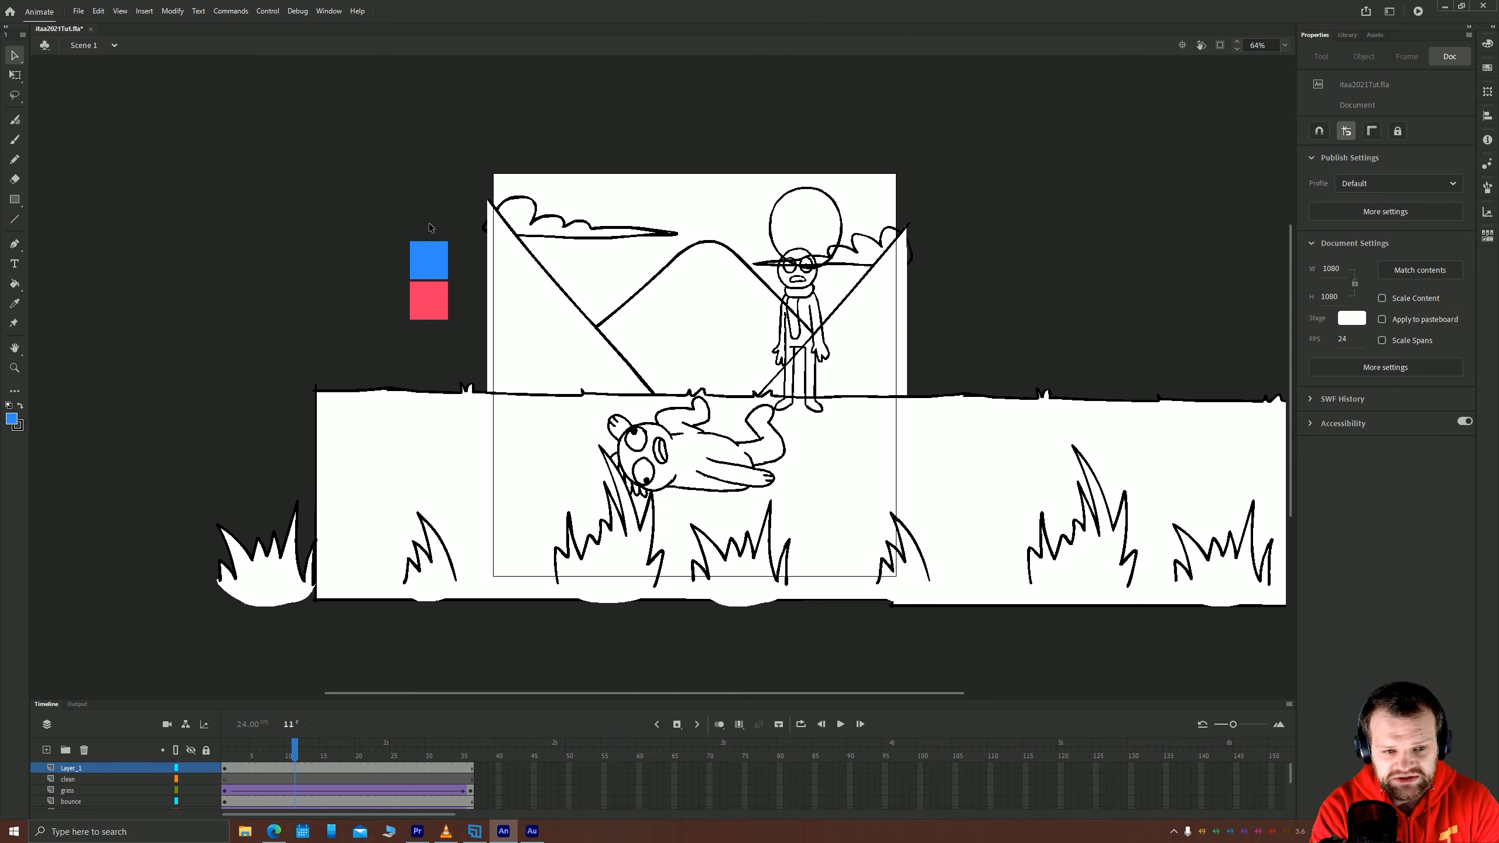
In Animate, draw a small blue test square with the Rectangle tool beside the blue and pink swatches, and delete it.
drag(403, 227, 466, 329)
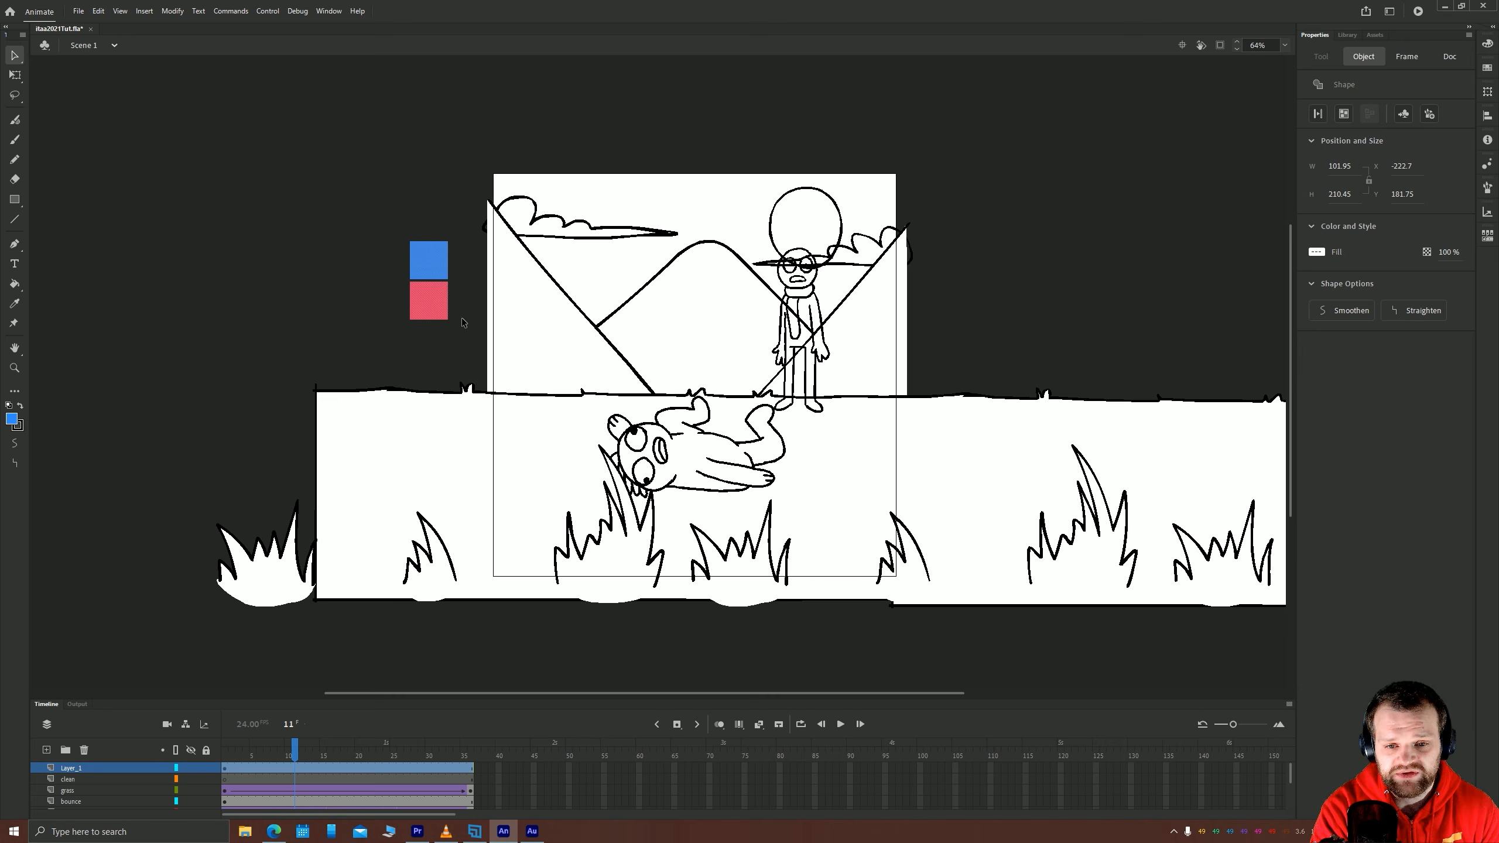
mouse_move(319, 288)
mouse_down()
mouse_move(365, 331)
mouse_move(297, 290)
mouse_up()
click(142, 245)
click(16, 200)
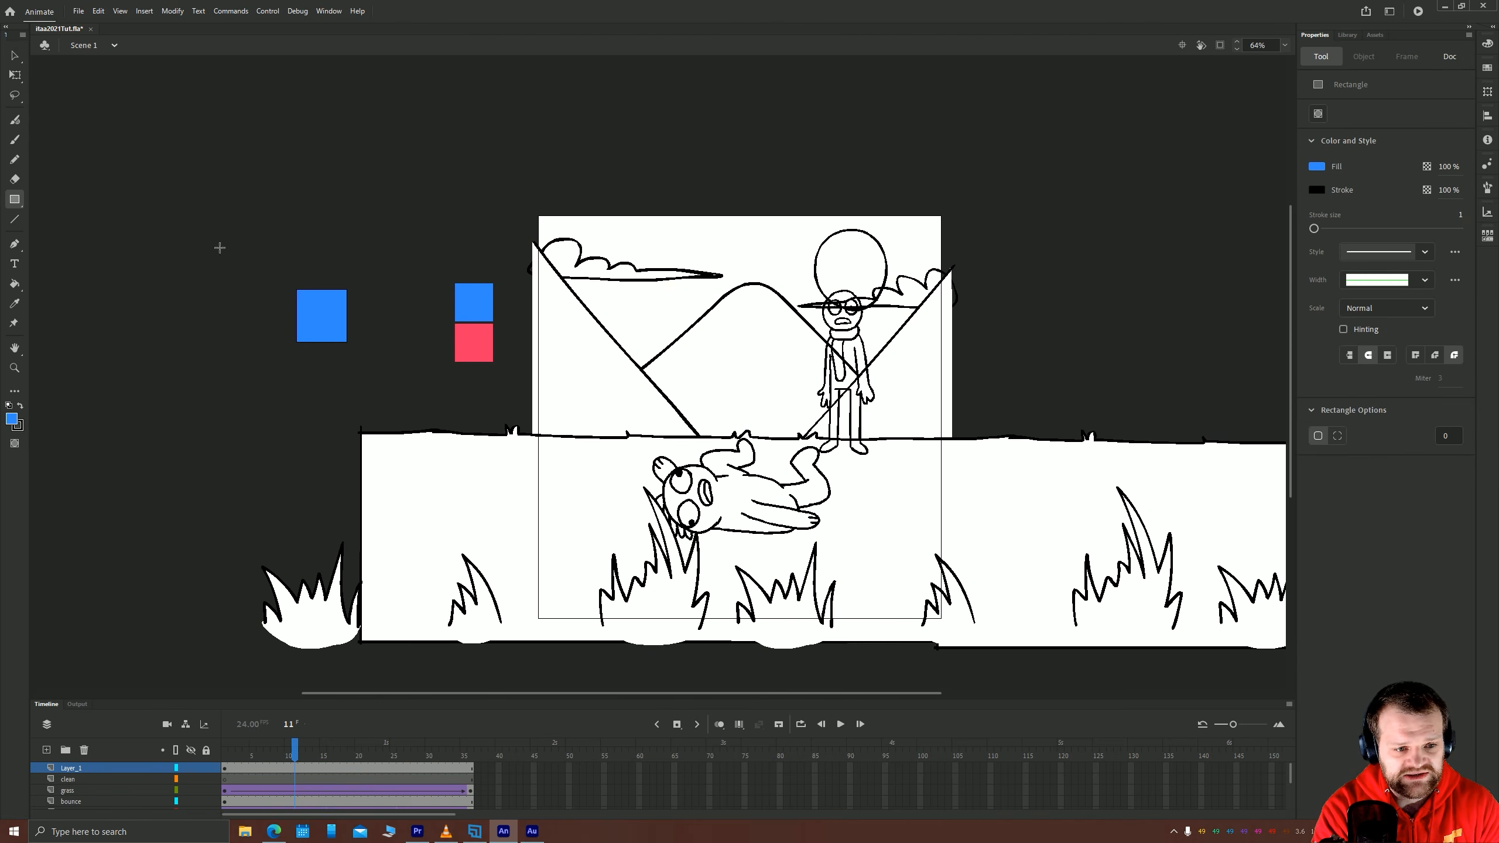
click(14, 56)
drag(218, 206, 393, 379)
key(Delete)
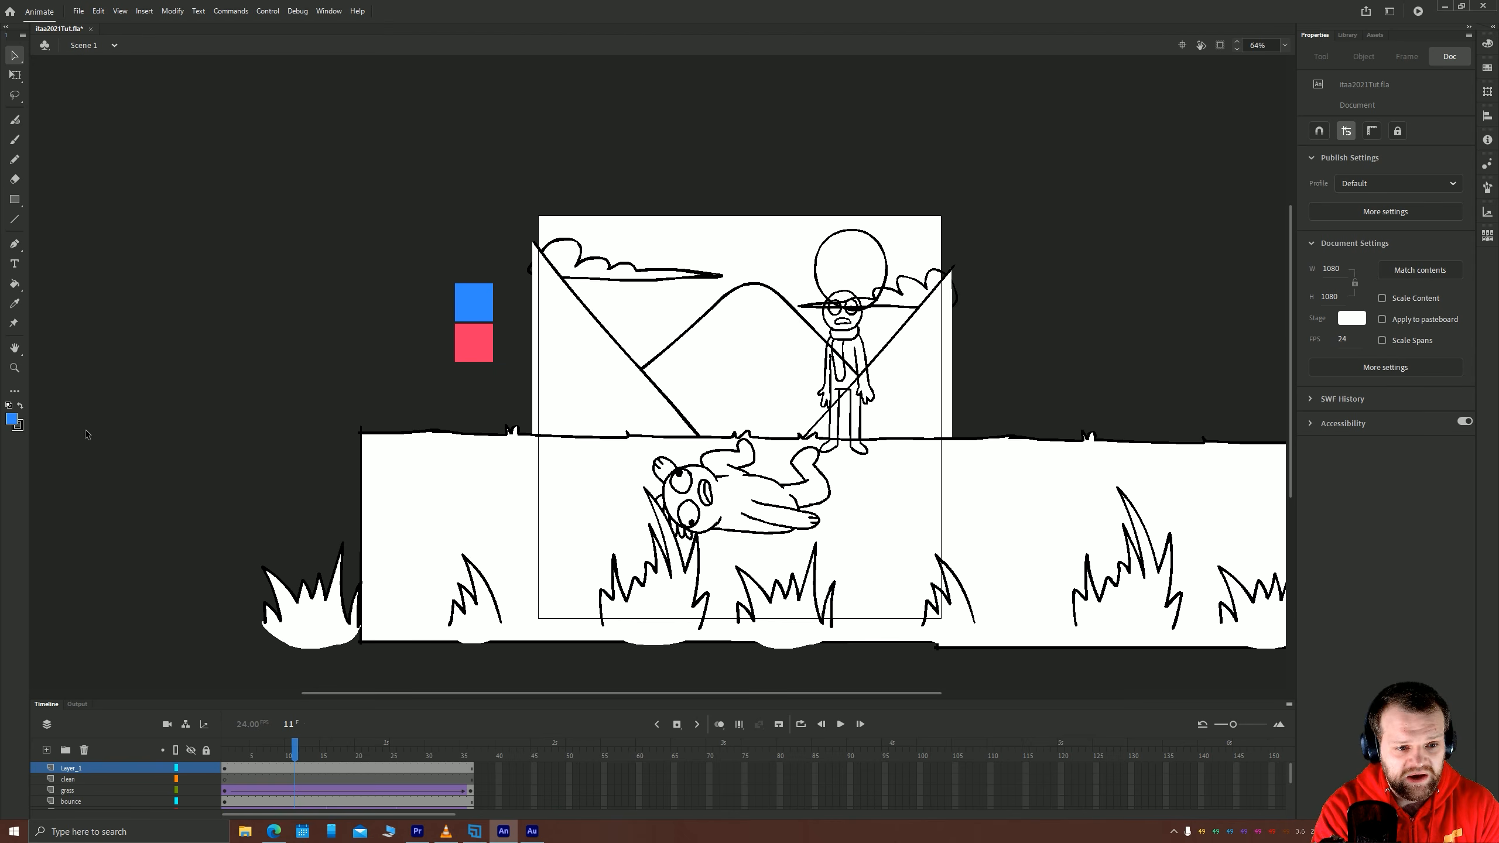
Examine the default and Intro to Adobe Animate 2021 swatches available for the fill and stroke colors.
click(12, 419)
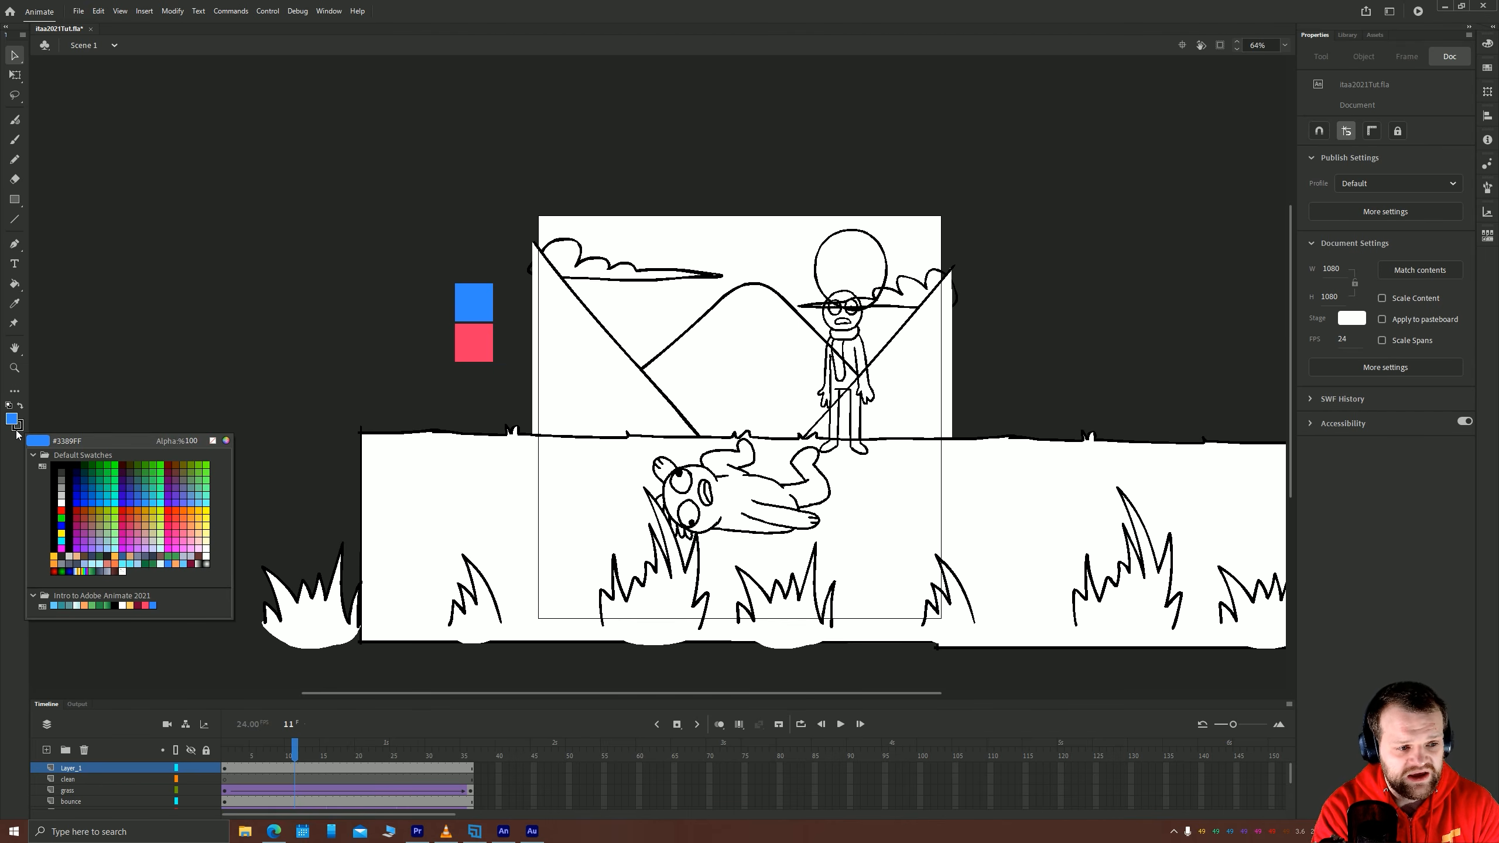
click(16, 430)
click(22, 431)
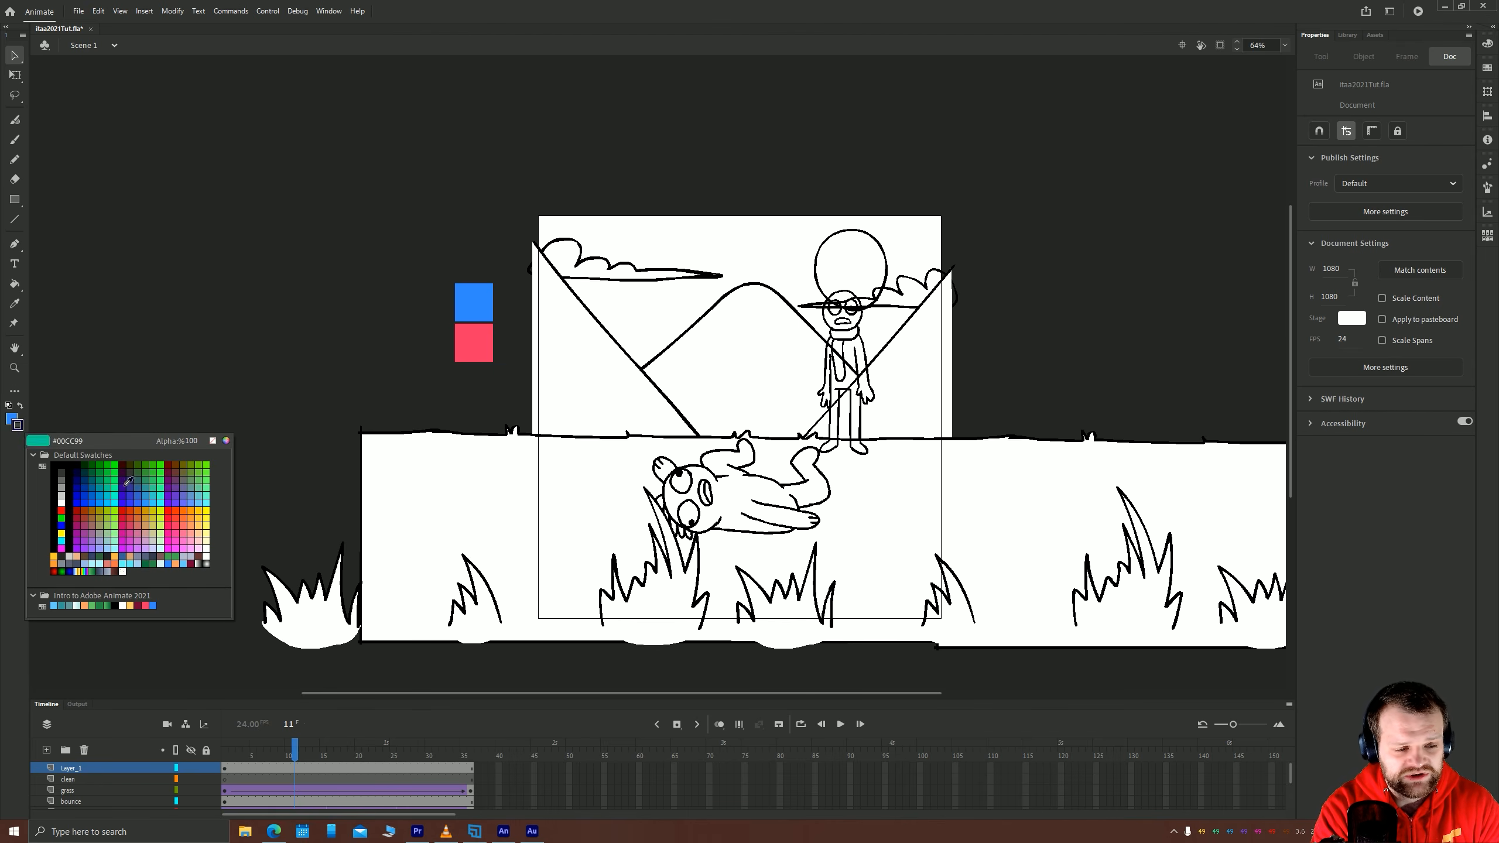
click(12, 420)
click(11, 419)
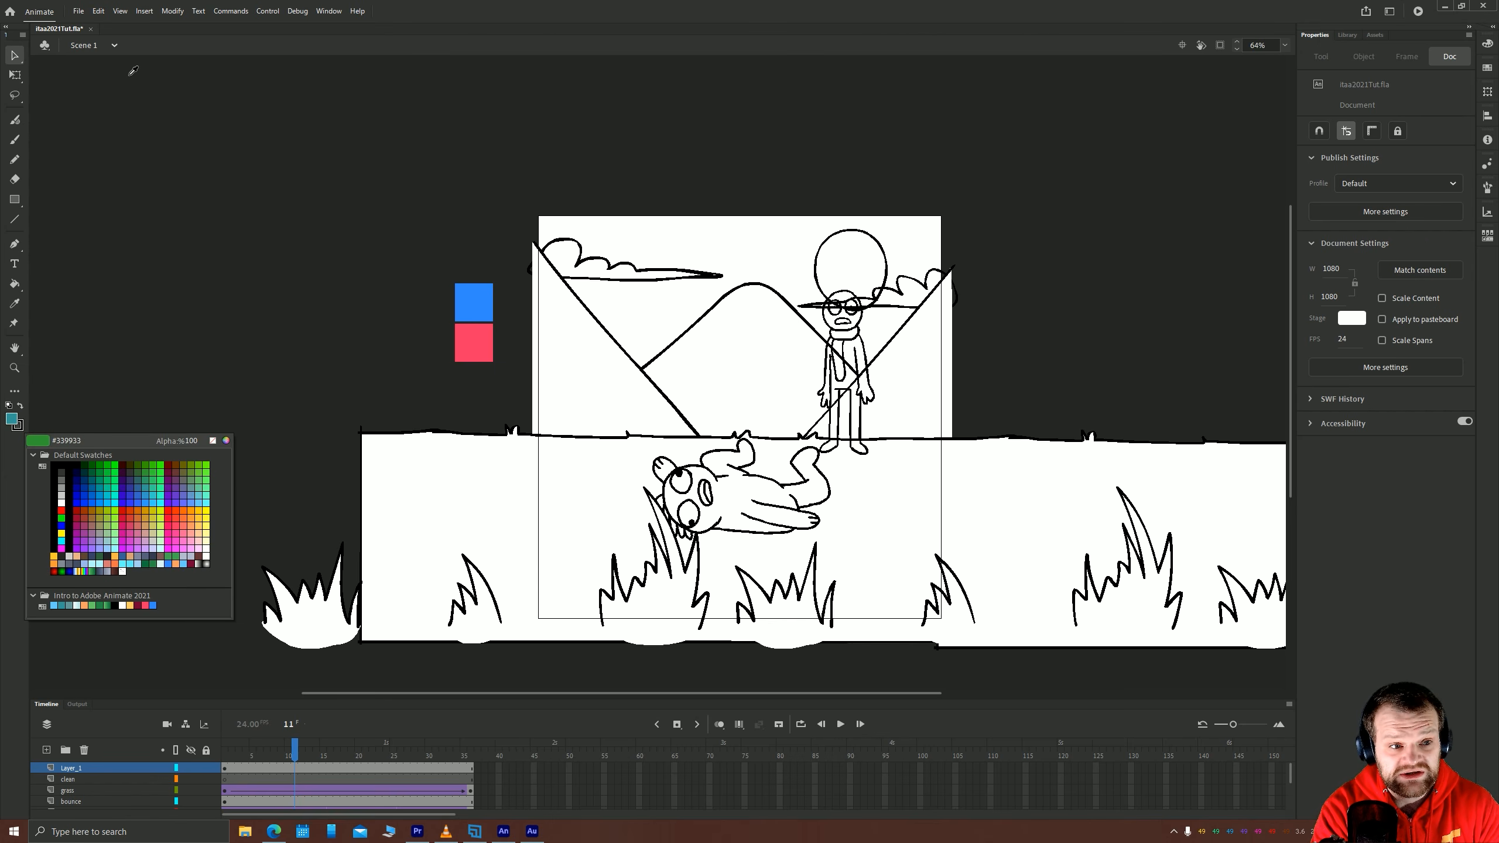
click(17, 59)
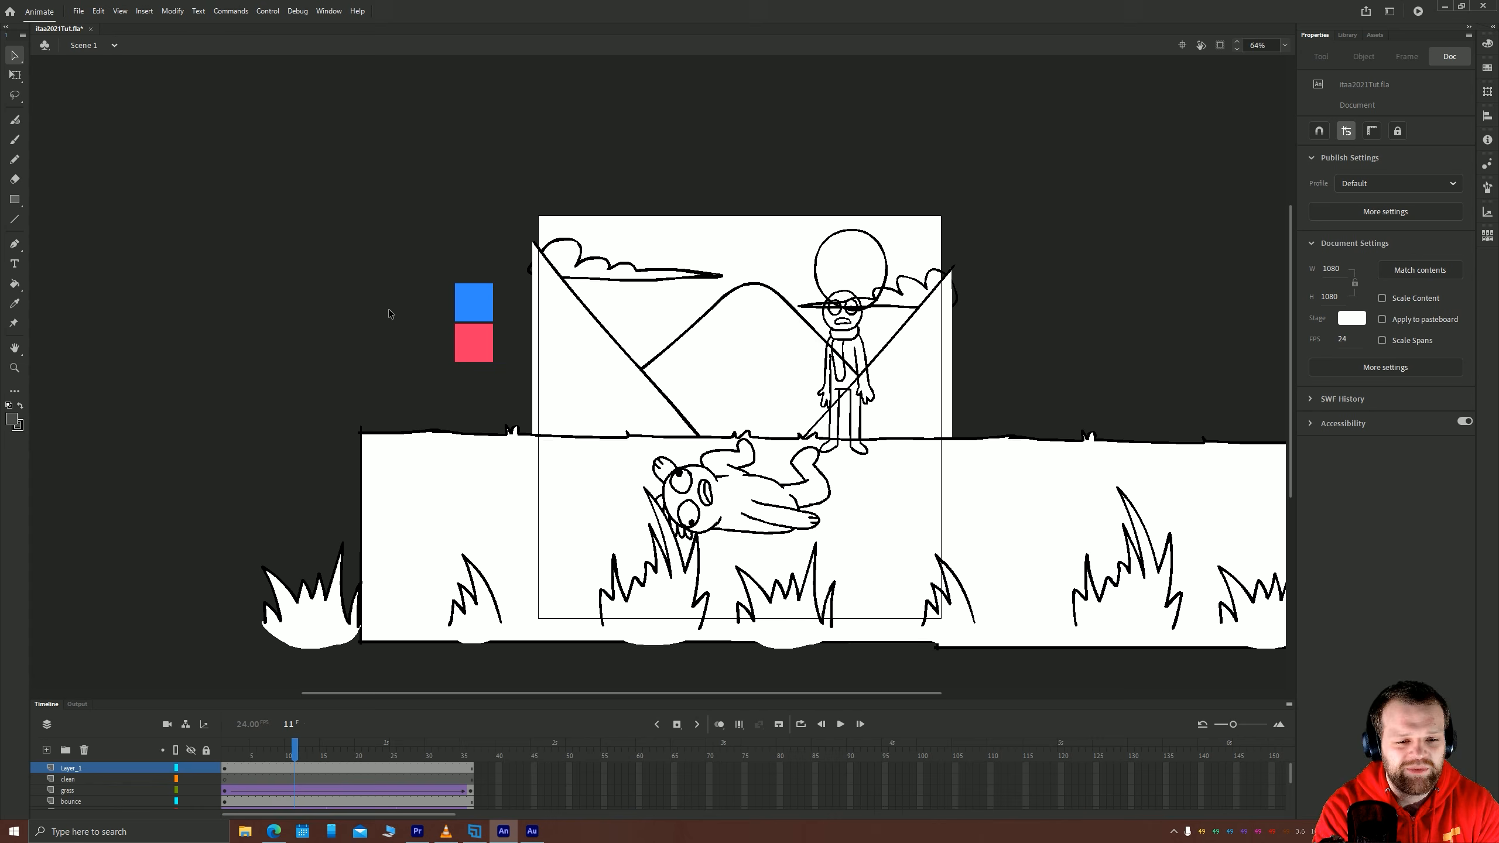
Move the blue and pink squares together farther left of the stage, to about X -605.
scroll(384, 335, up, 5)
scroll(425, 403, down, 3)
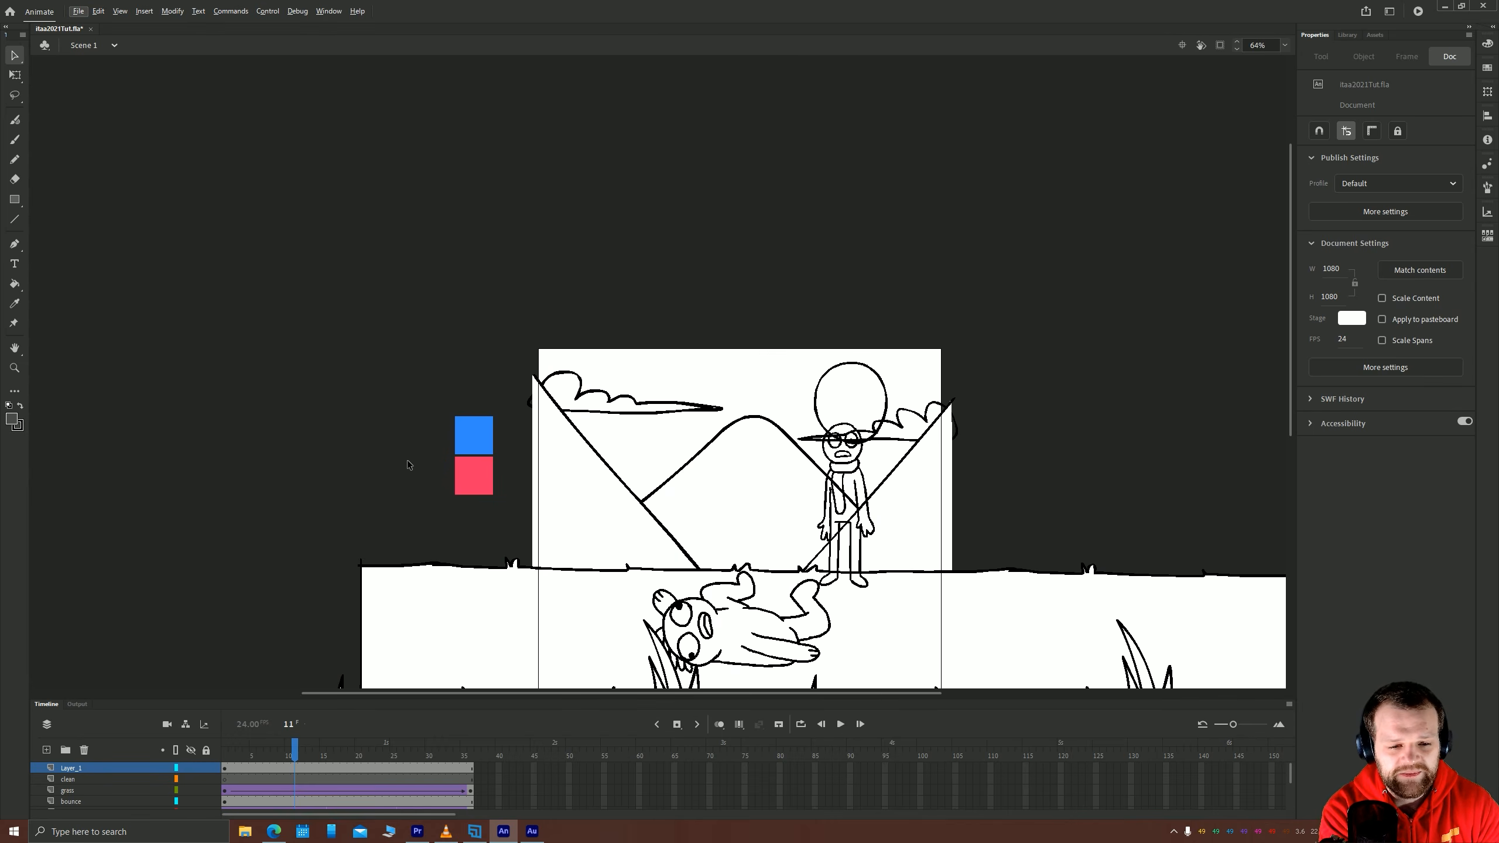
scroll(407, 460, up, 4)
scroll(355, 508, up, 1)
drag(456, 476, 867, 482)
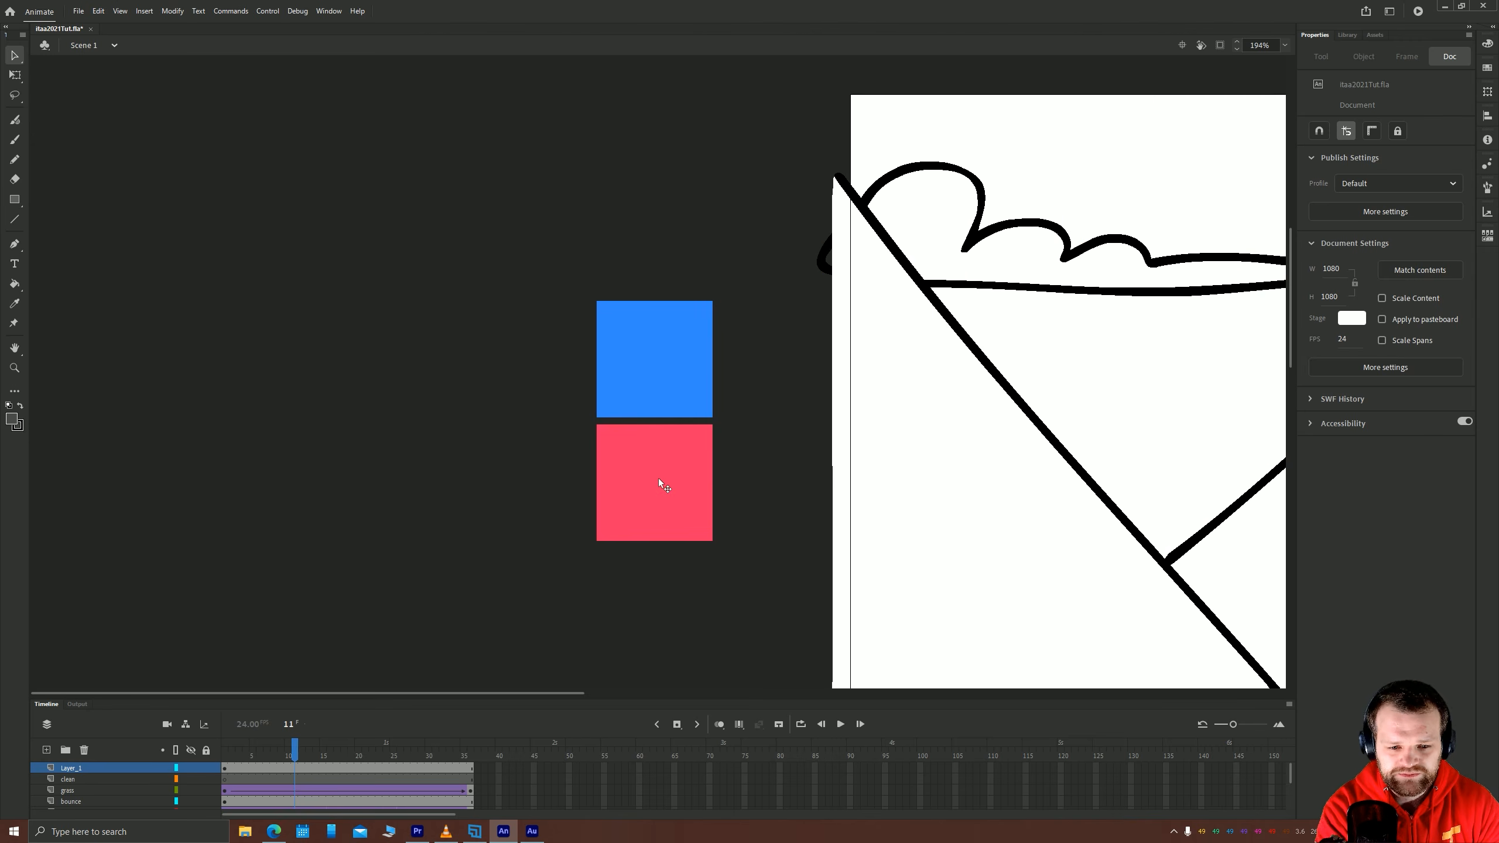
click(658, 479)
shift+click(661, 381)
drag(660, 381, 234, 358)
click(263, 448)
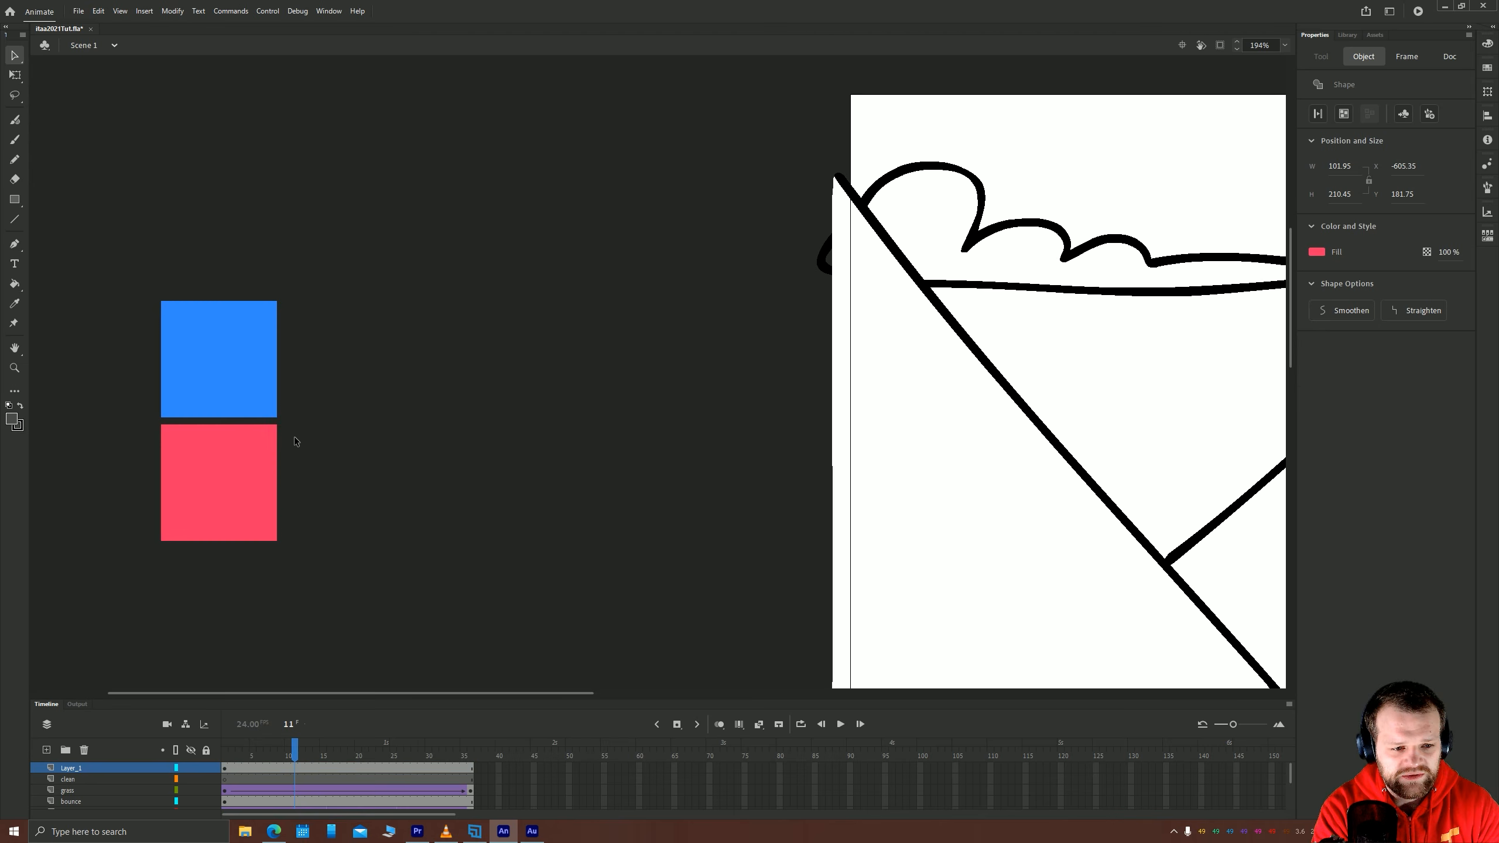
Duplicate the pink and blue squares to build two rows of three squares each.
drag(234, 484, 461, 482)
drag(245, 373, 481, 360)
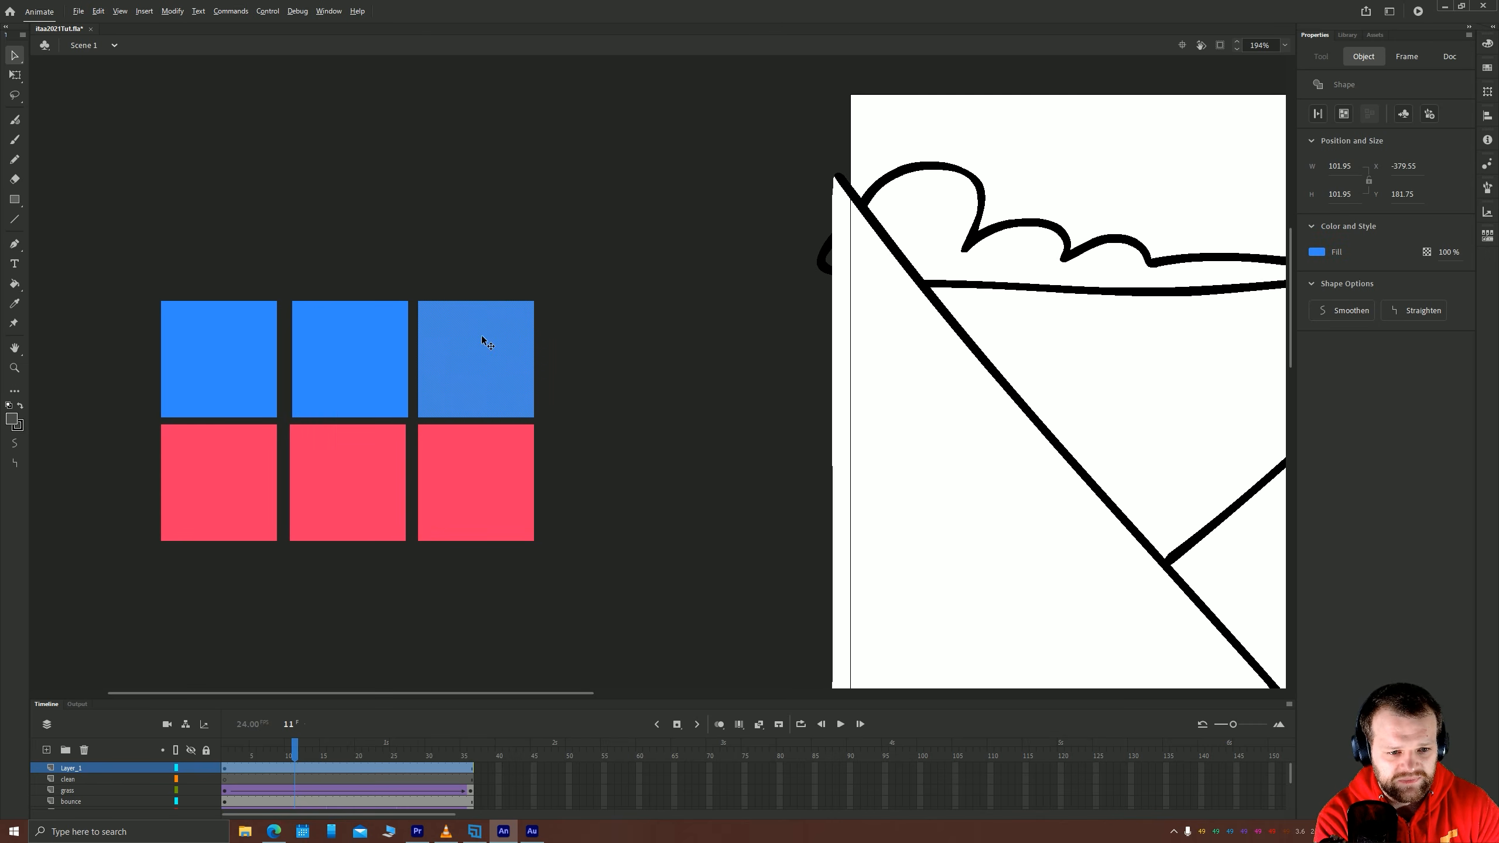
click(449, 237)
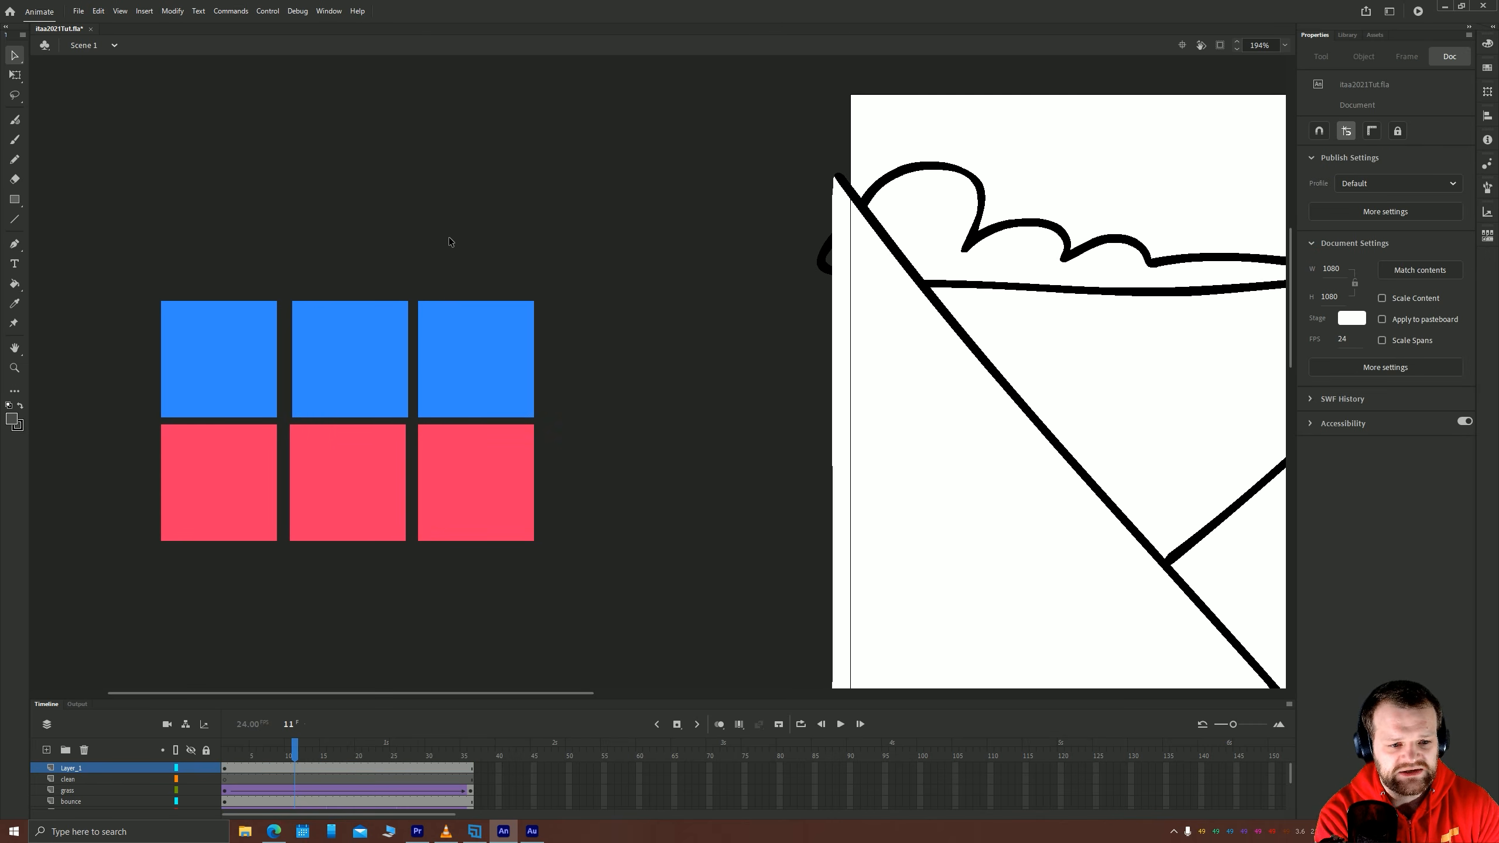
Nudge the middle blue square left so it lines up with the pink square below it.
click(346, 353)
key(Left)
key(Left)
key(Left)
key(Left)
key(Left)
Fine-tune the third column's horizontal spacing and nudge the whole pink row down to even out the gaps.
drag(647, 240, 411, 563)
key(Right)
key(Right)
key(Right)
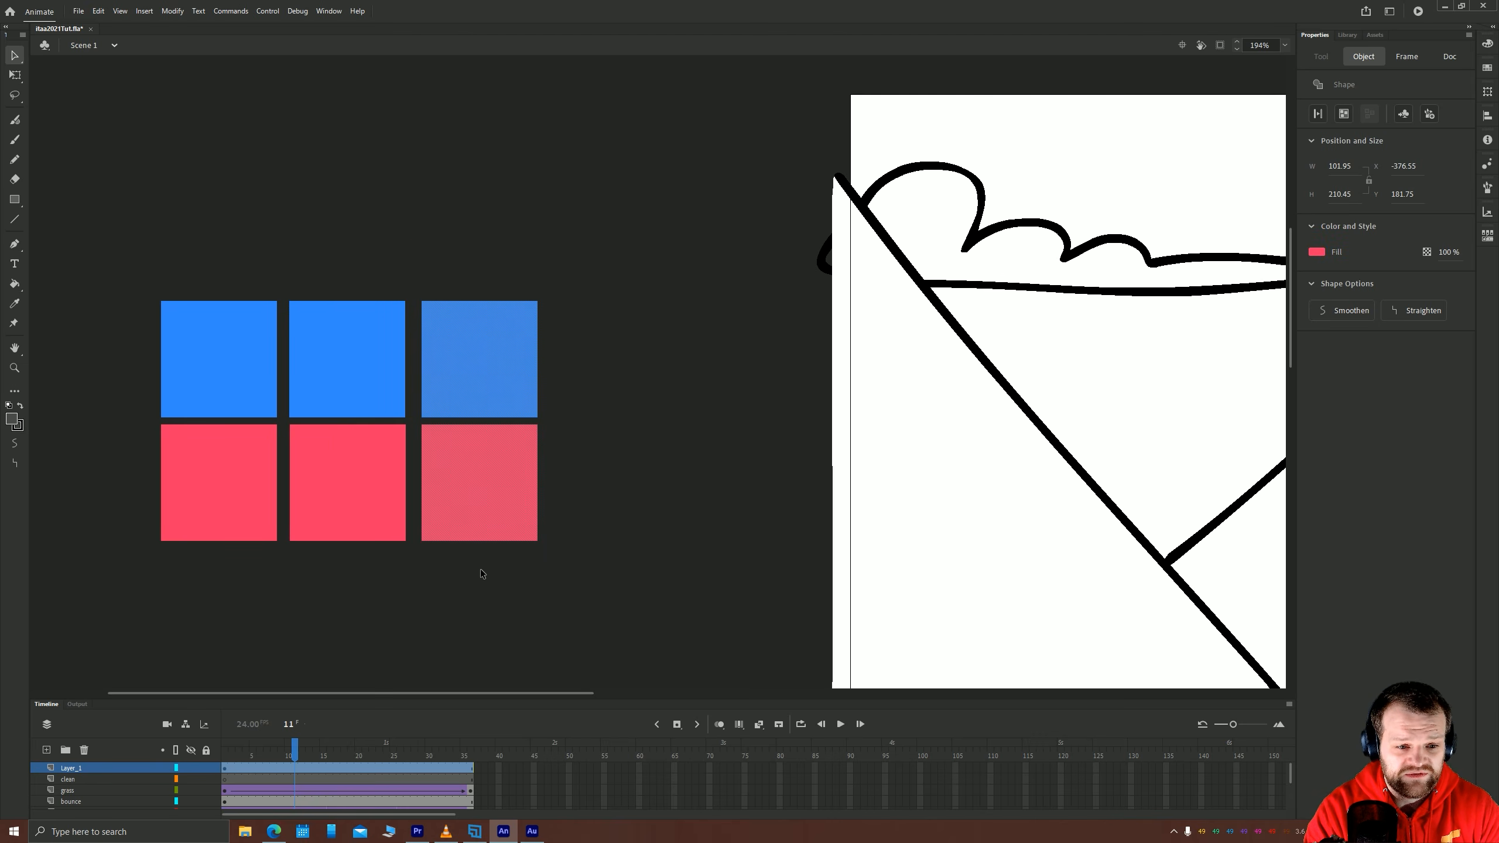
key(Left)
key(Left)
key(Left)
drag(611, 570, 94, 425)
key(shift+Down)
click(167, 610)
Open the Color panel beside the squares and recolor the leftmost pink square dark red A21C3E.
click(223, 488)
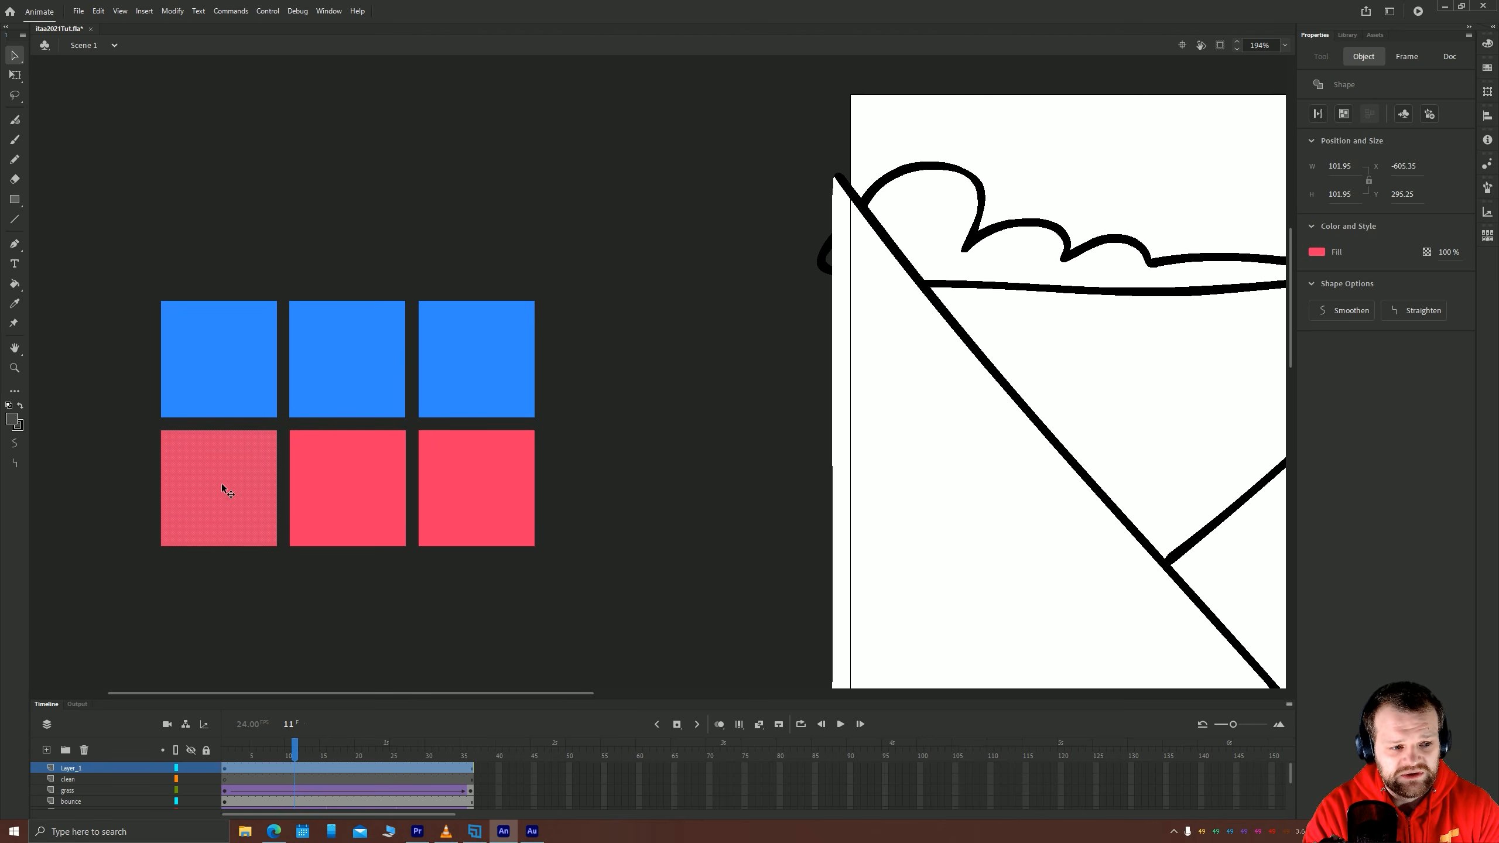
click(330, 10)
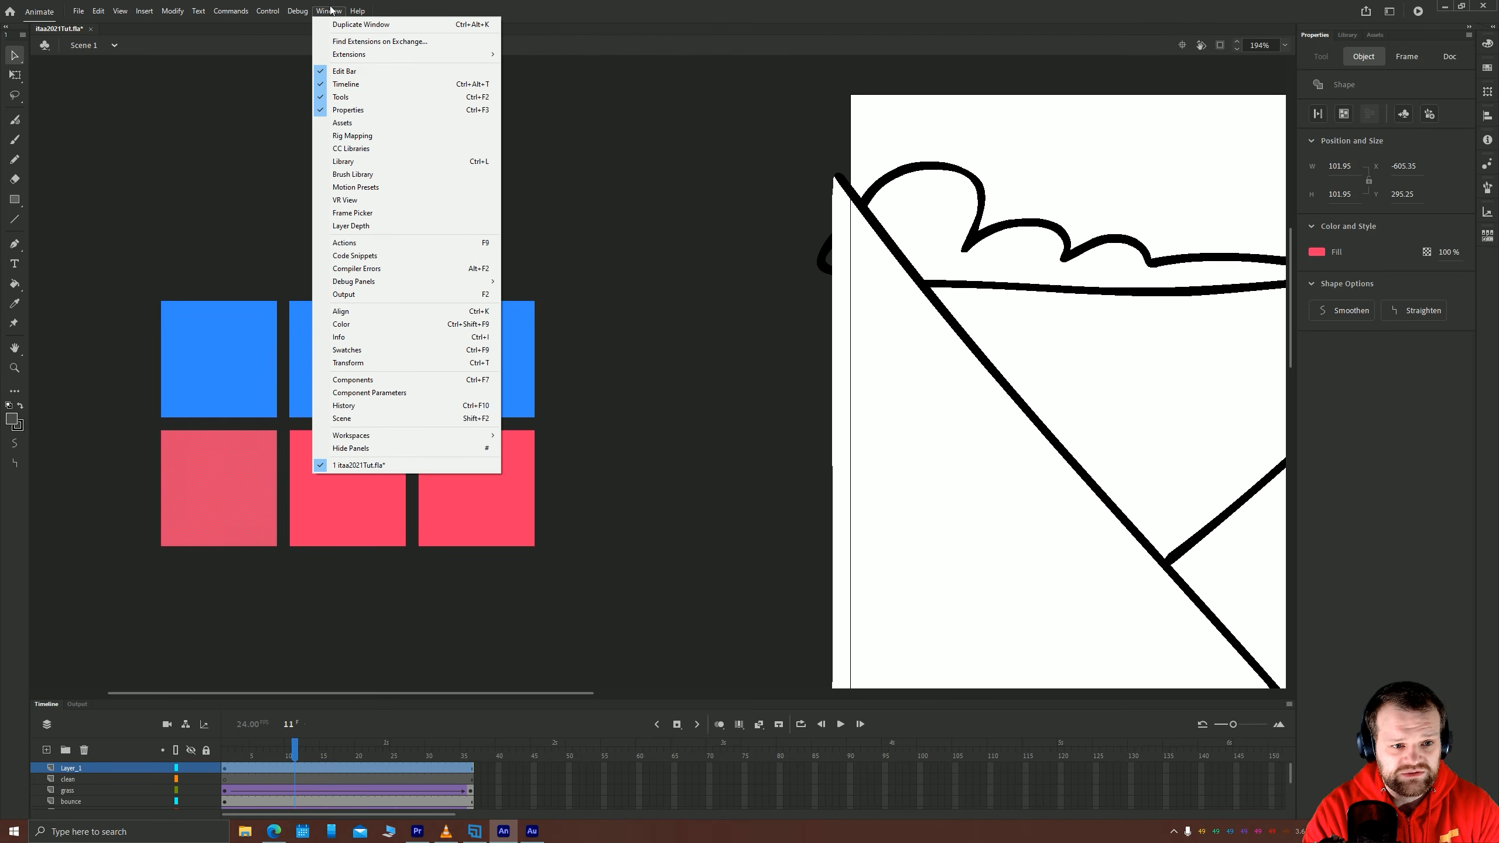
click(354, 324)
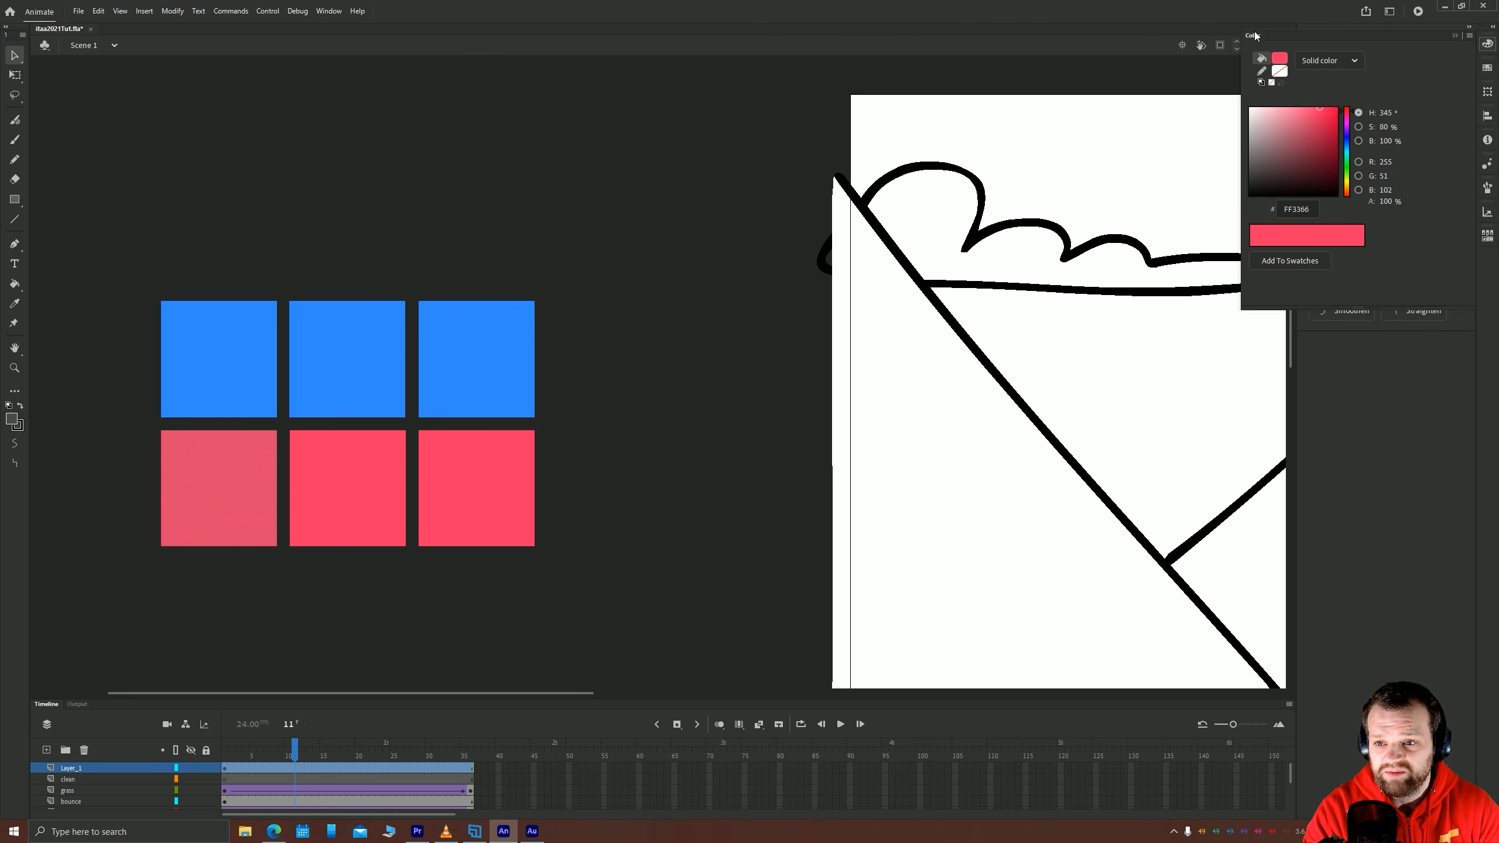
drag(1255, 35, 633, 134)
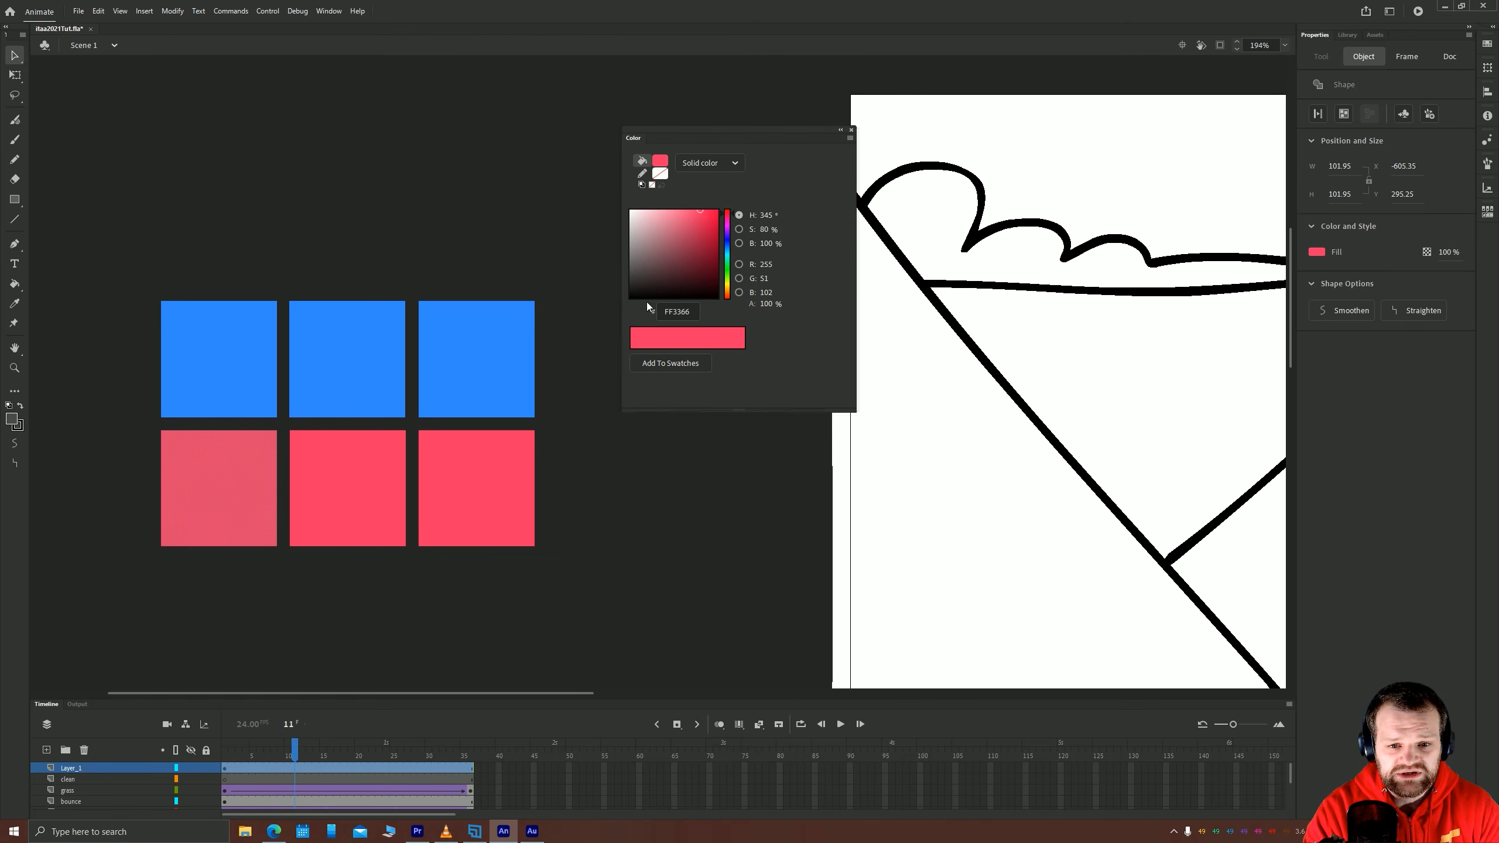
click(701, 241)
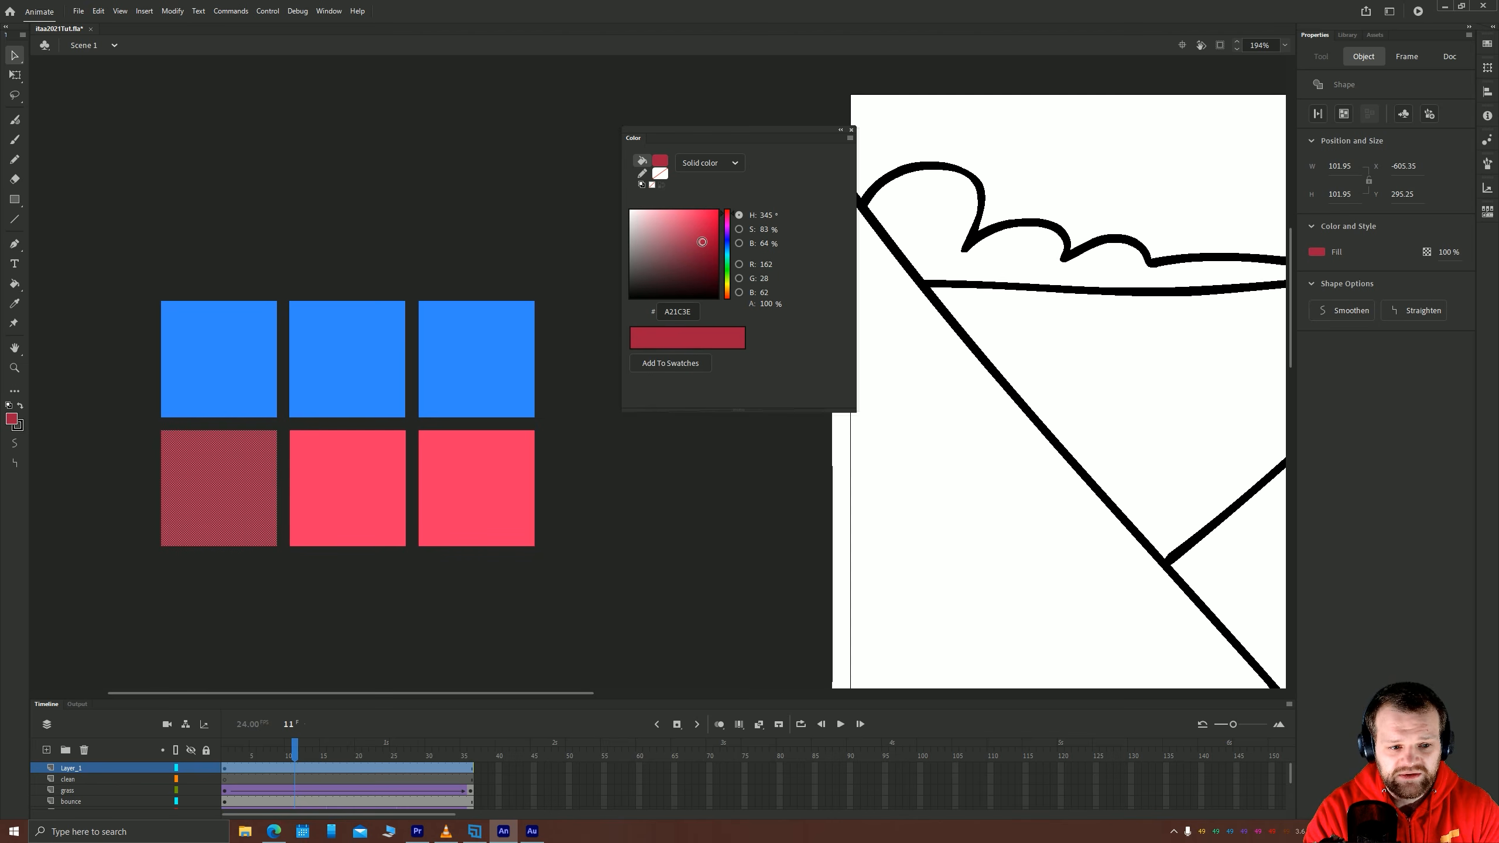
click(381, 284)
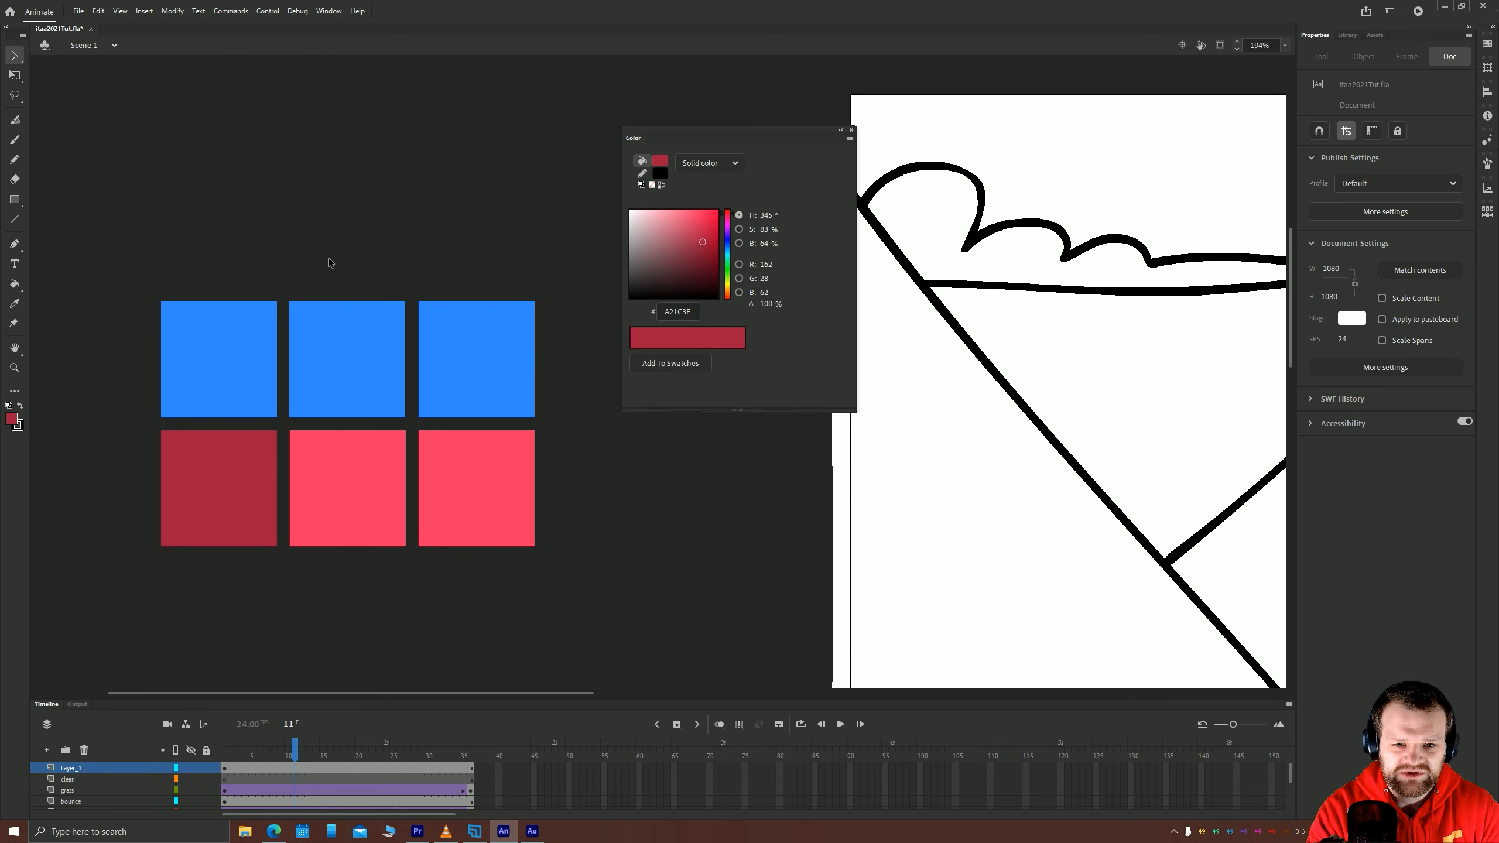
Recolor the third square in the pink row to the slightly darker, more saturated EC194D.
click(483, 440)
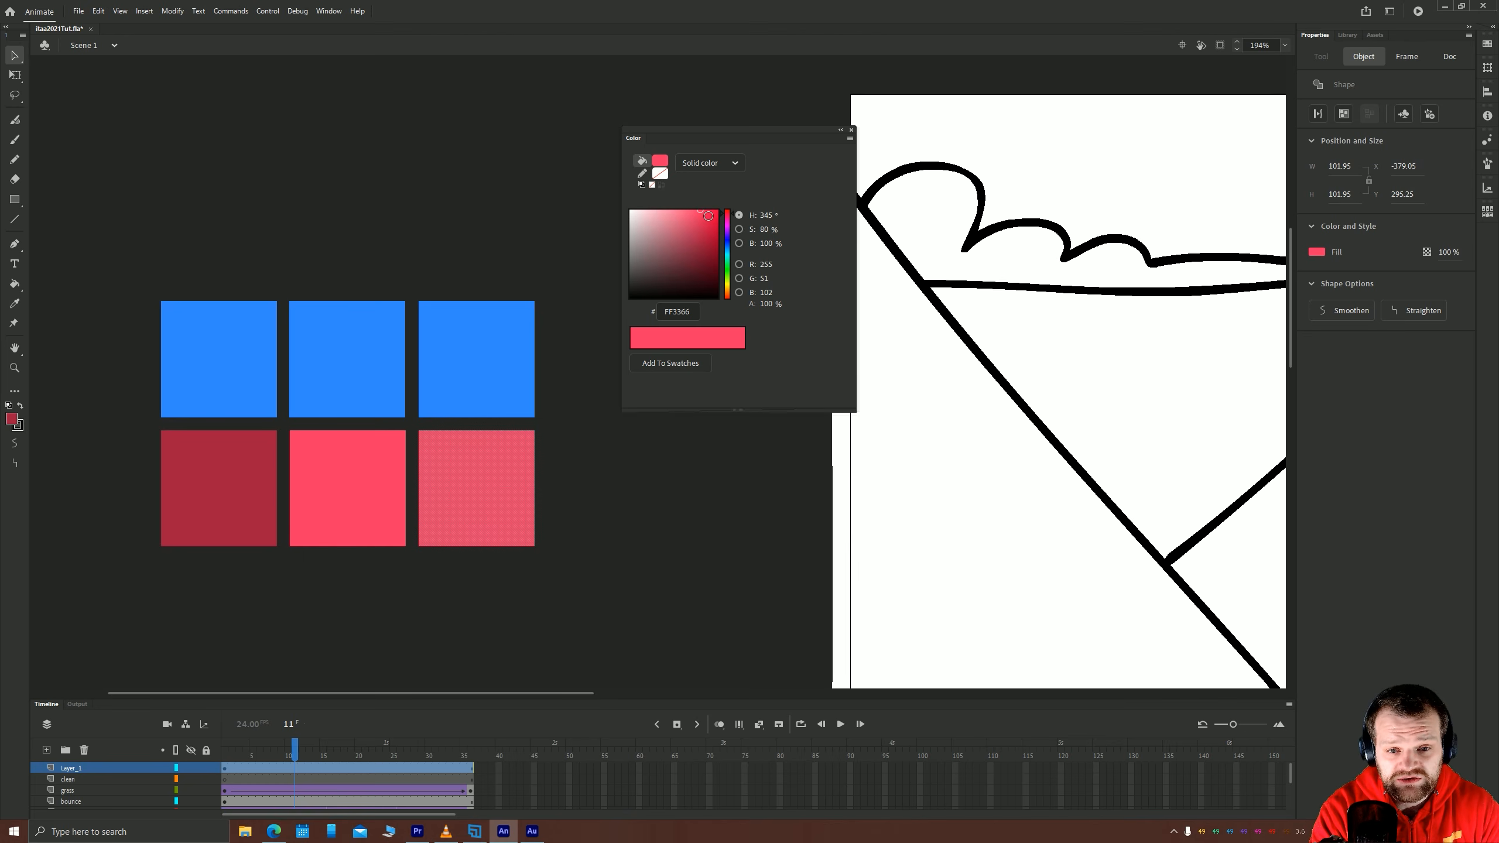
click(709, 216)
click(630, 524)
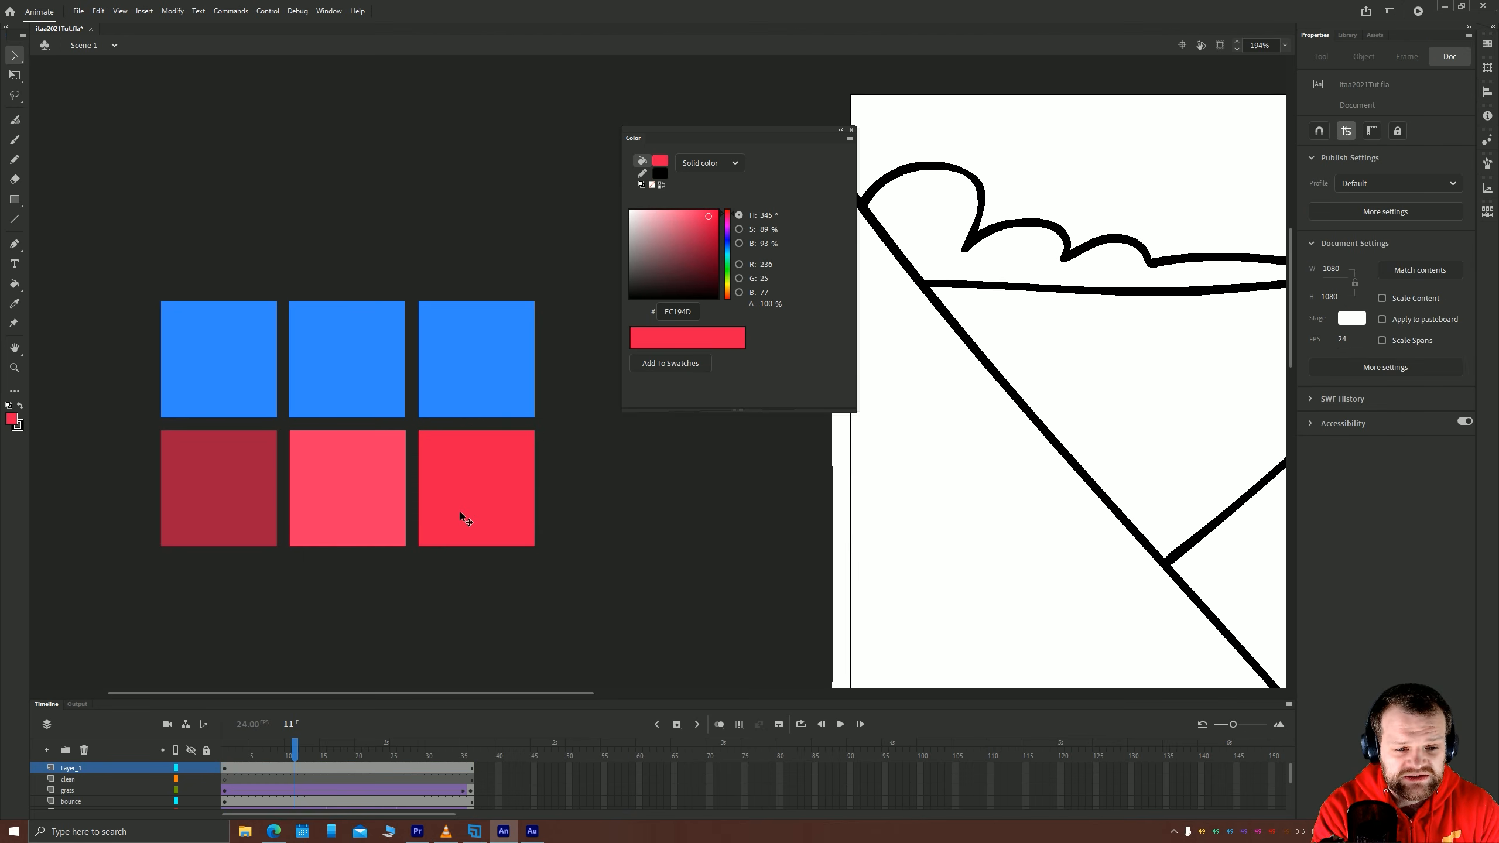
Return the third square to the middle square's pink, FF3366, by sampling it with the Eyedropper.
click(433, 506)
key(i)
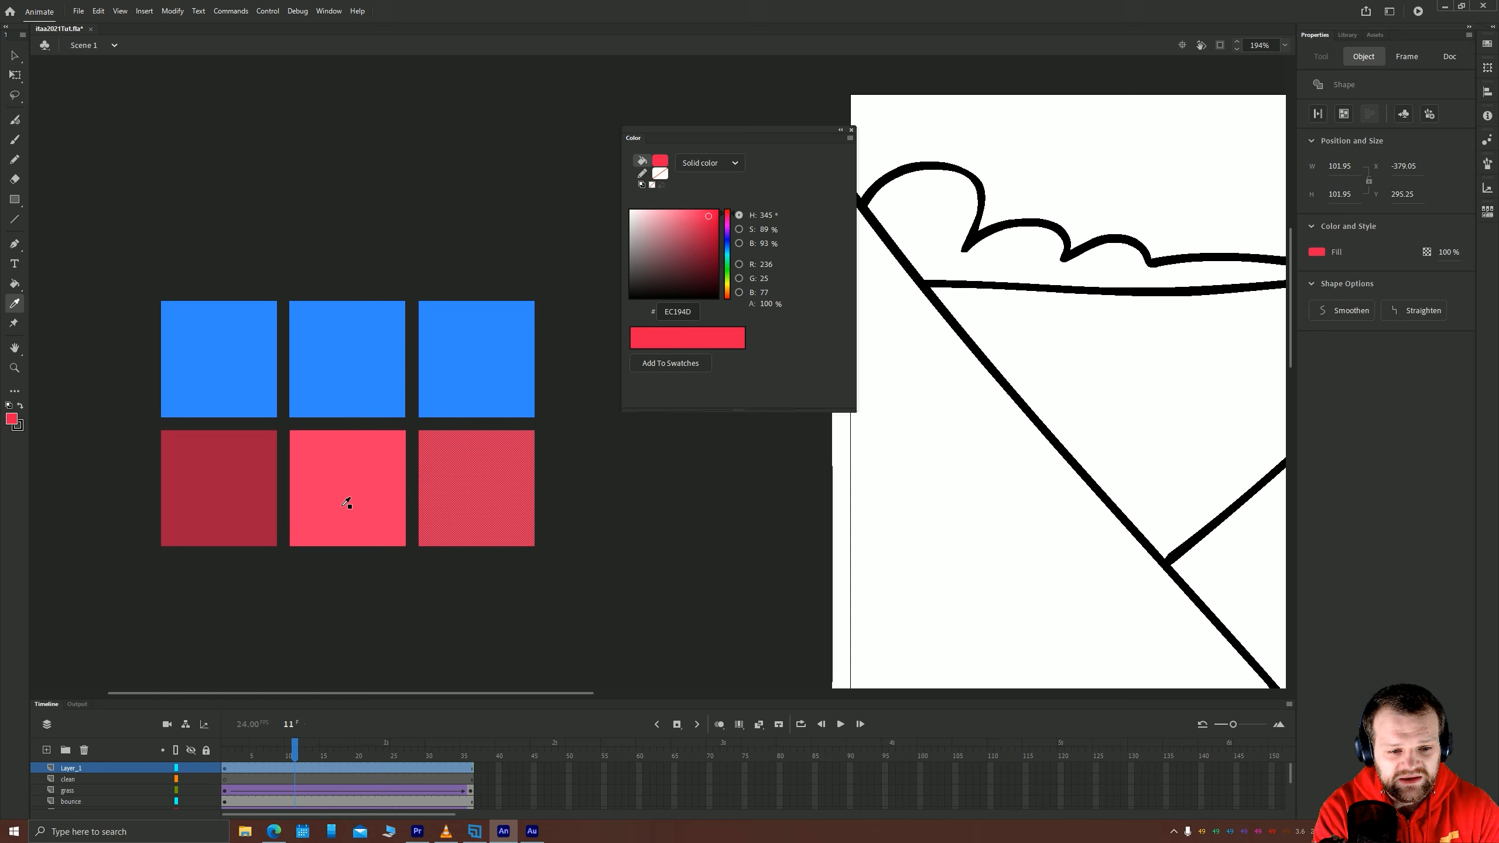
click(348, 509)
key(v)
click(590, 494)
Darken the third pink square and shift its hue to 322° for magenta D40086.
click(503, 494)
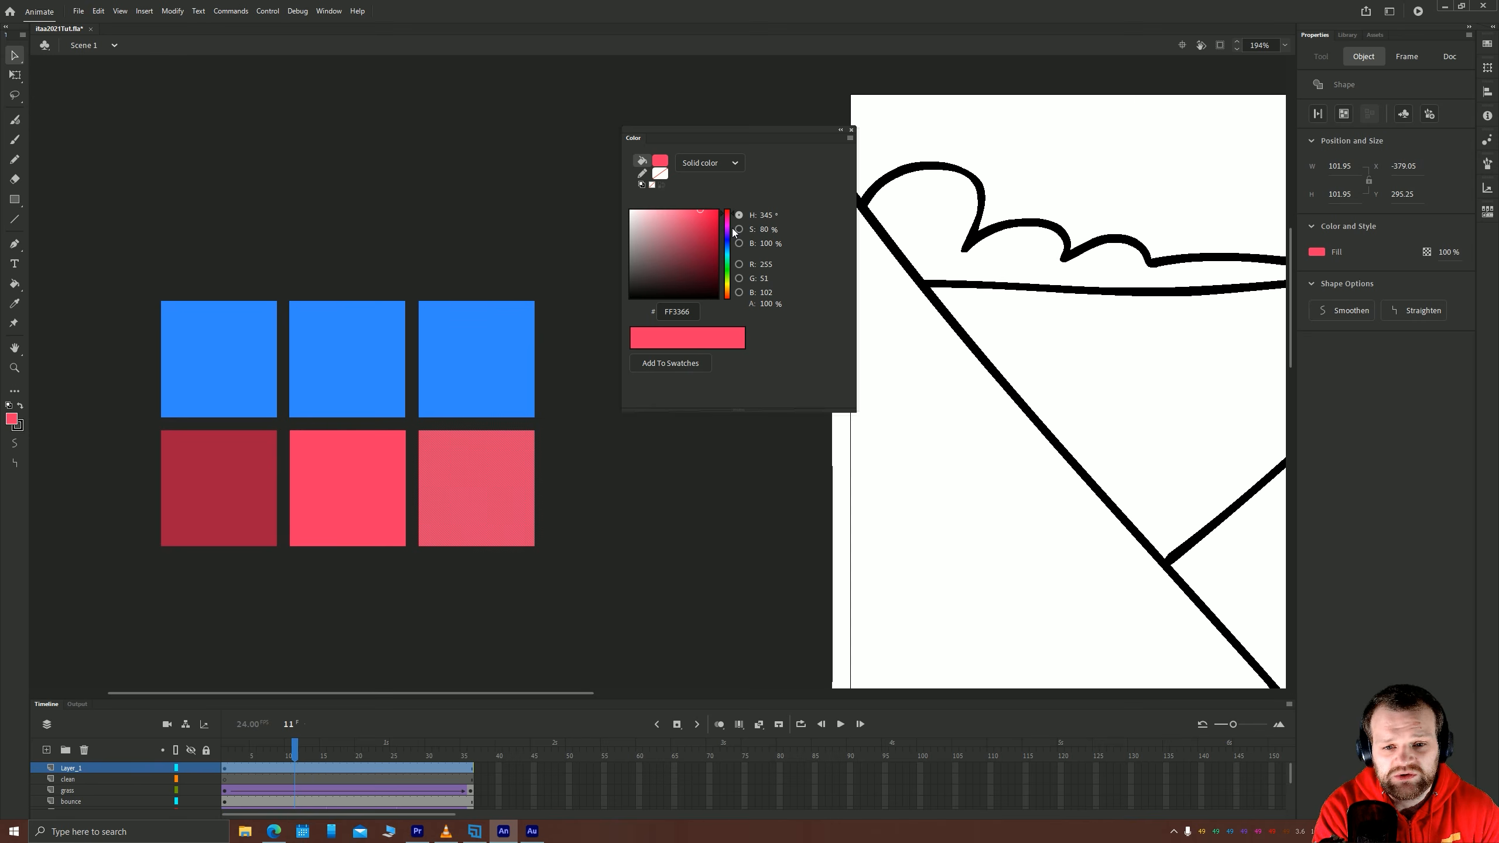
mouse_move(721, 218)
mouse_down()
mouse_move(727, 204)
mouse_move(721, 225)
mouse_up()
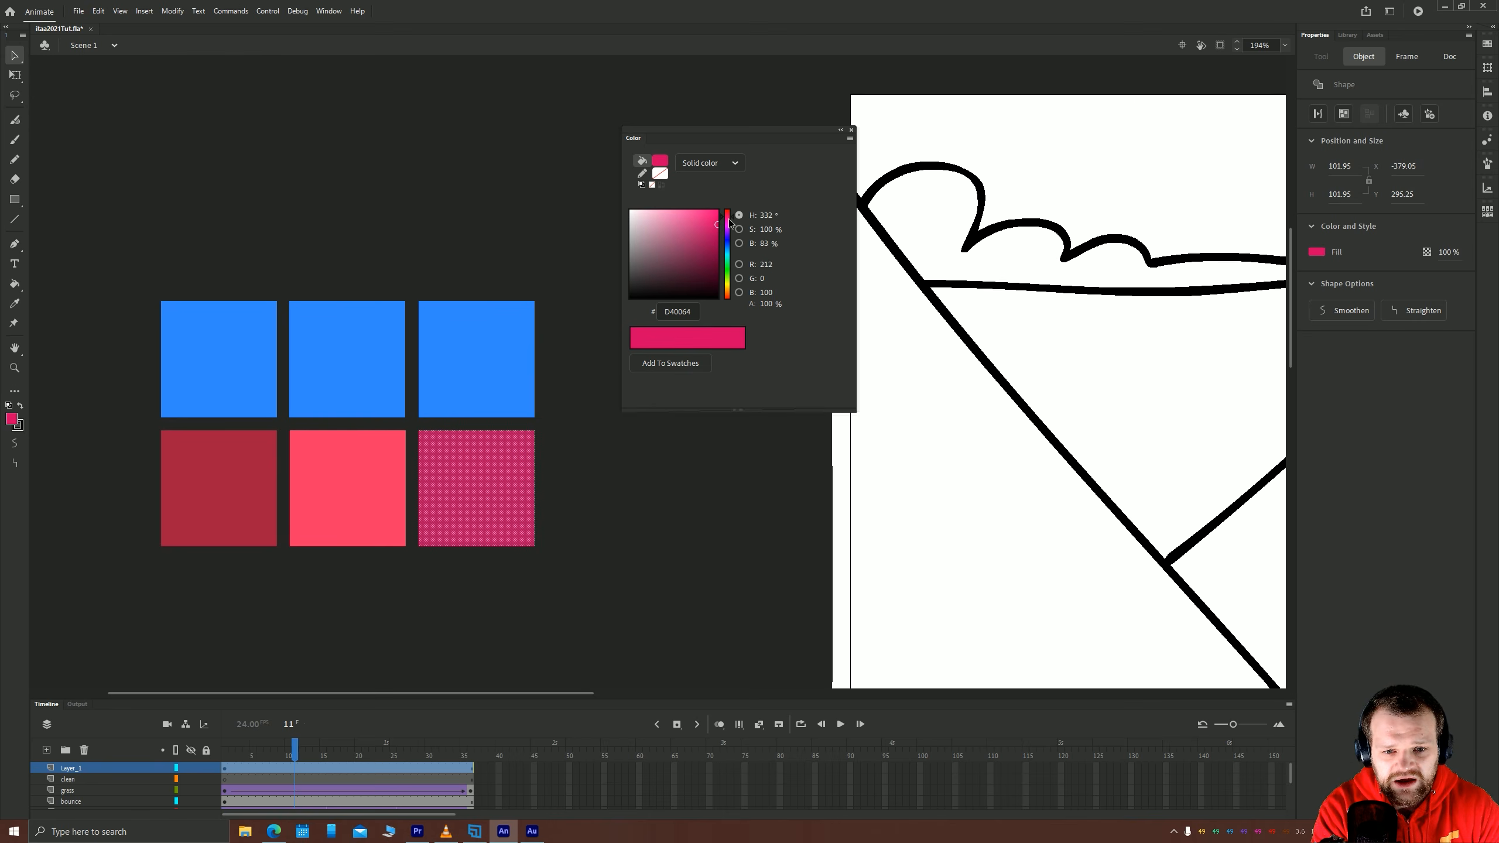
click(727, 221)
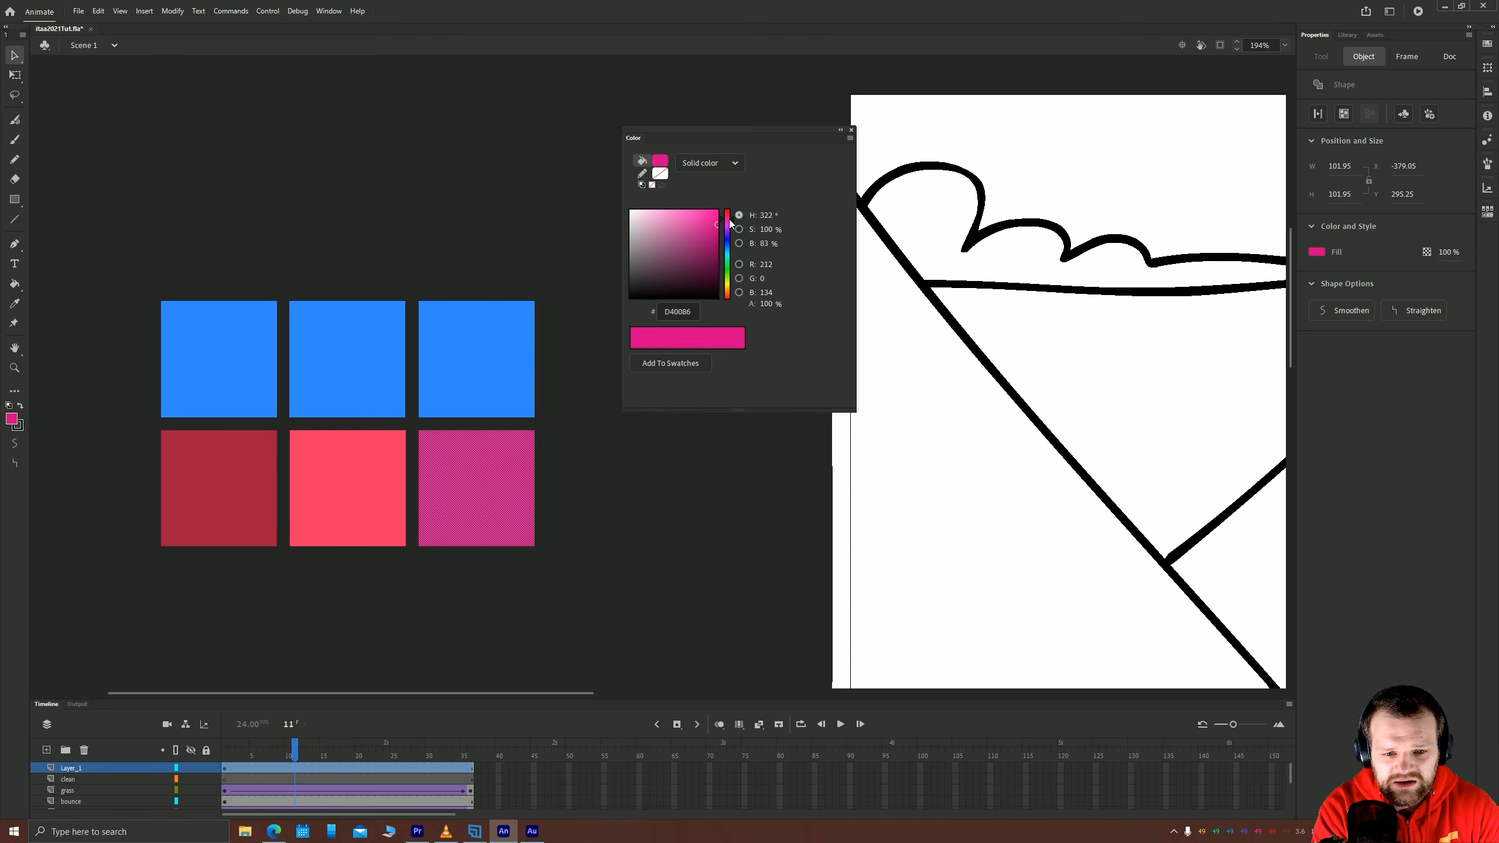
click(412, 281)
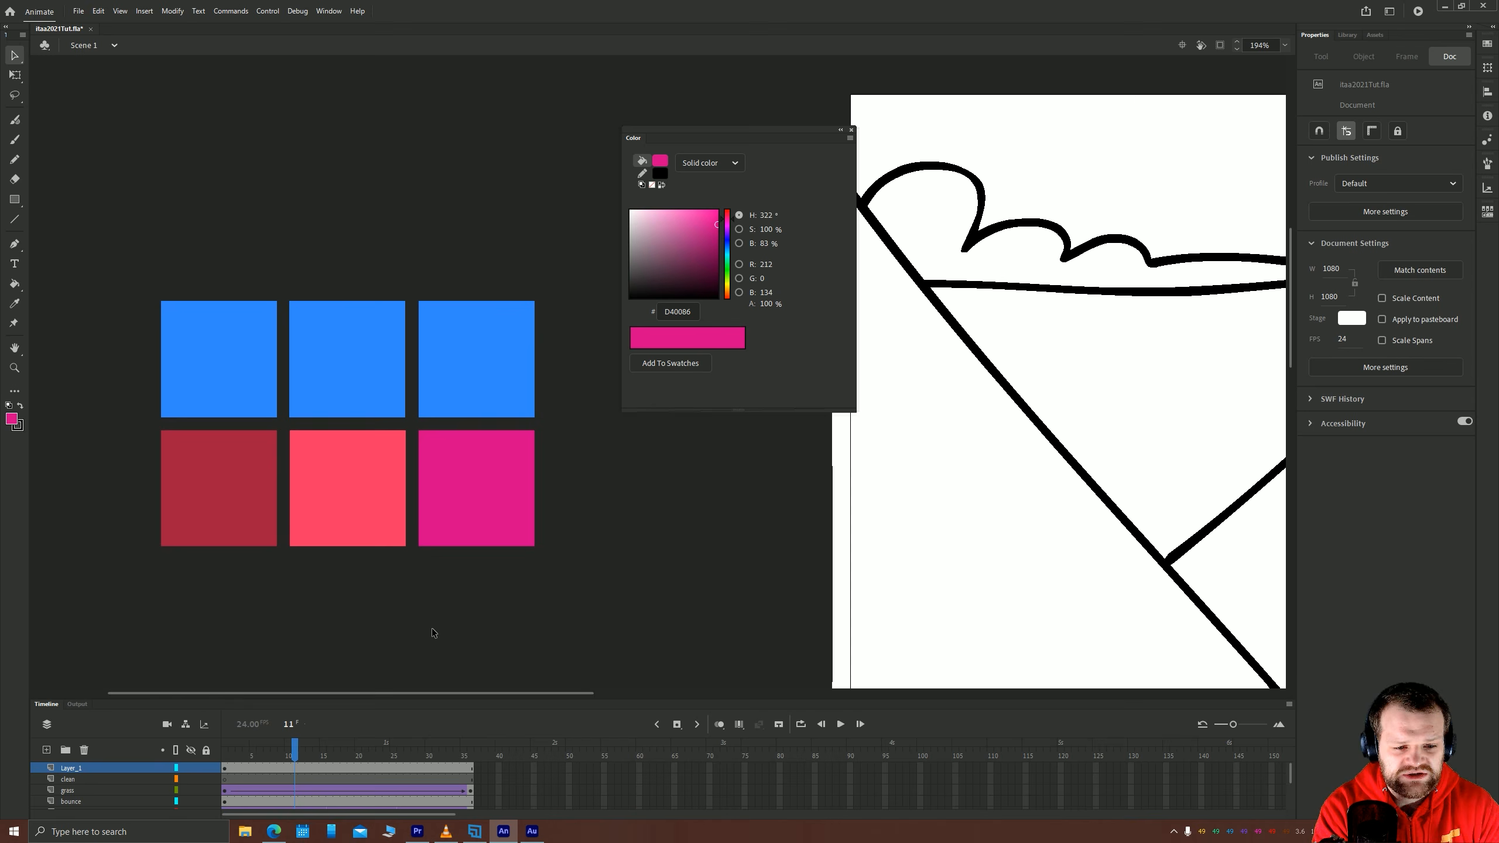
Shift the magenta square's hue to 360° for a bright red, D40000.
click(527, 485)
click(373, 524)
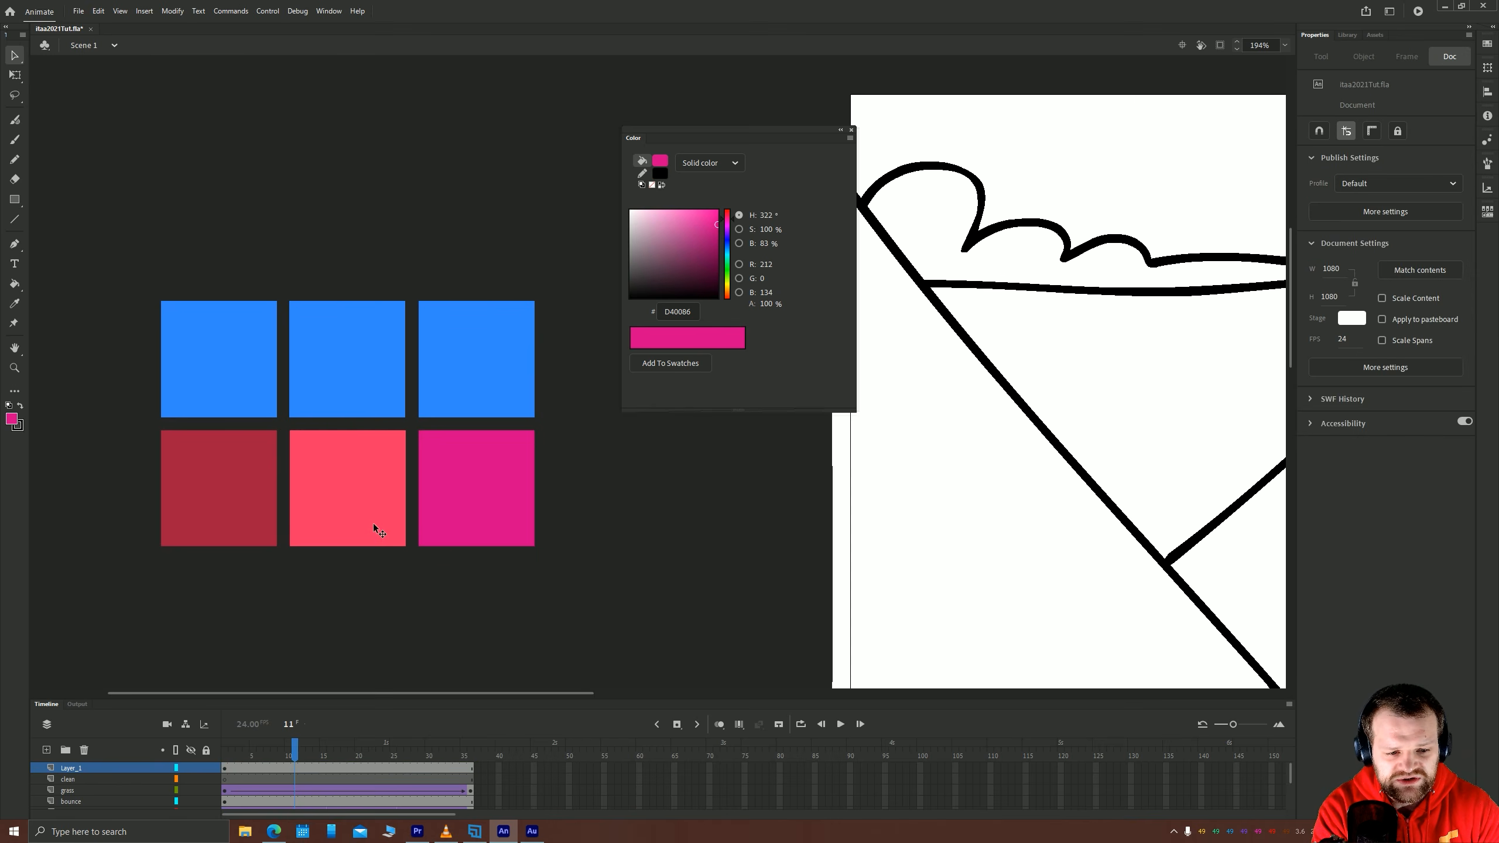
click(473, 498)
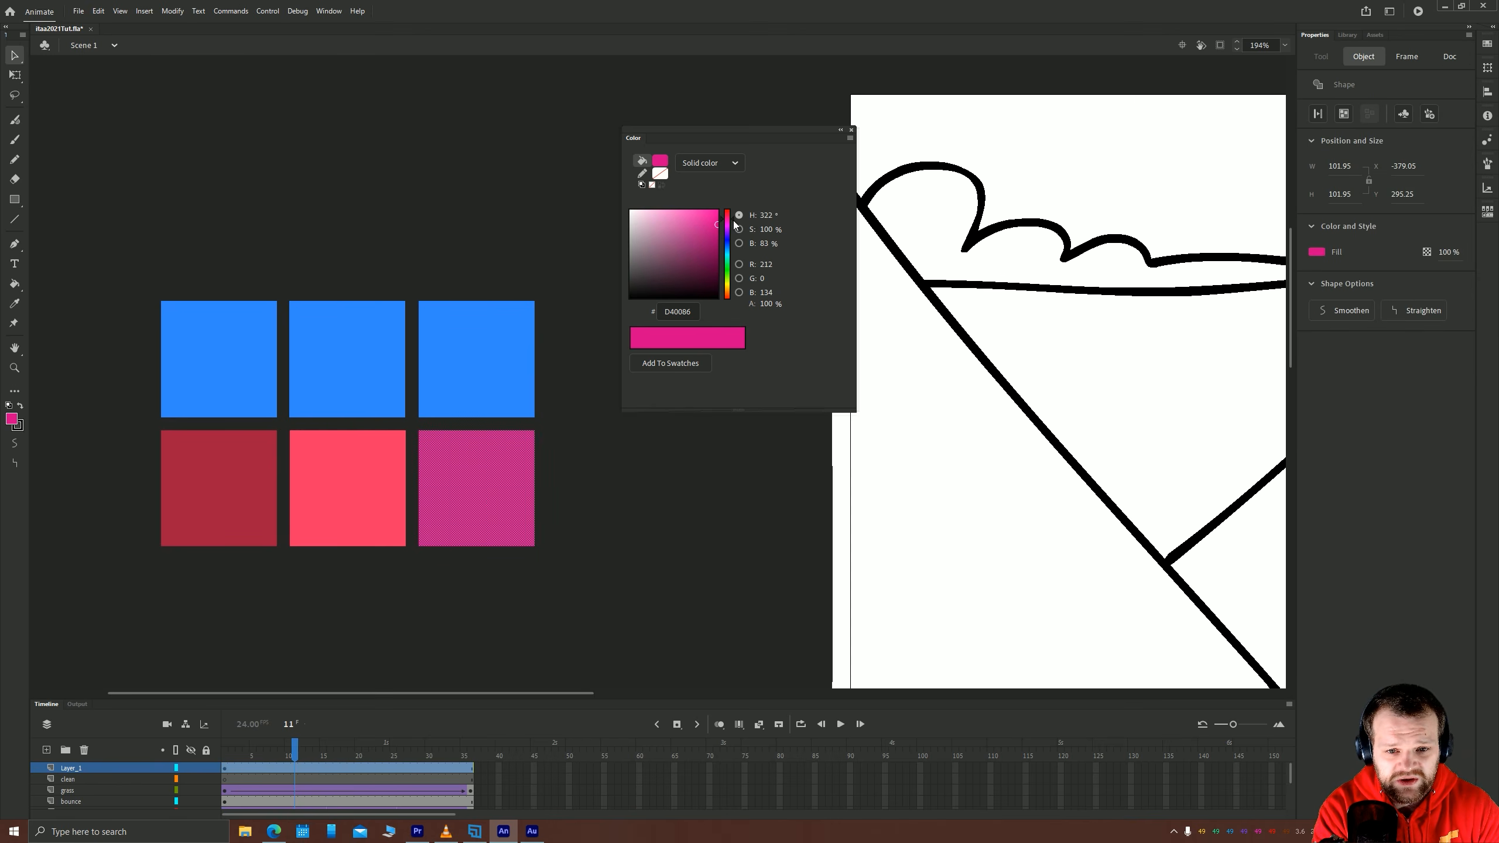
drag(727, 220, 431, 211)
click(431, 211)
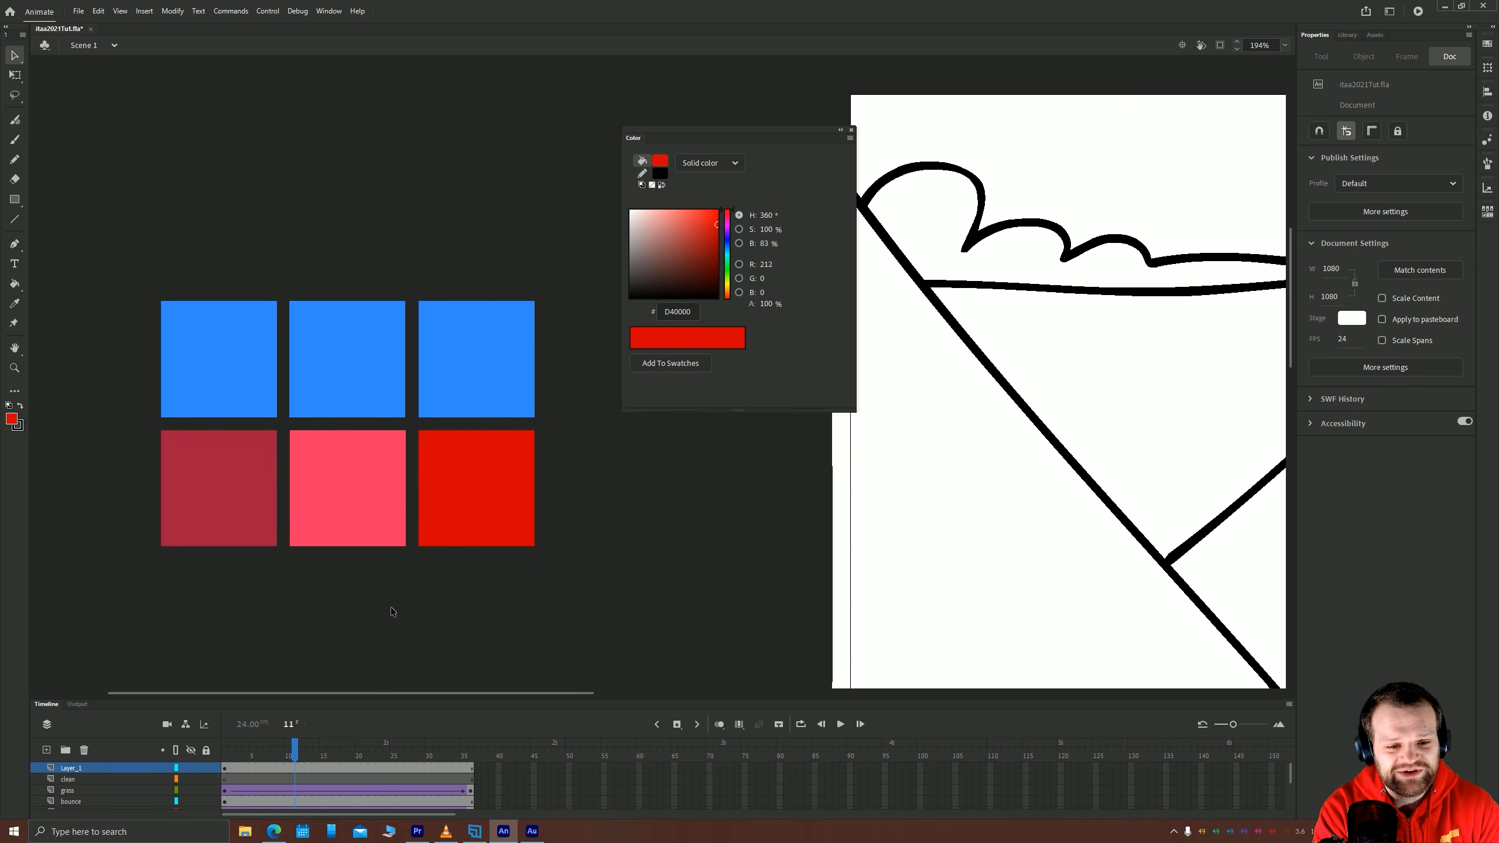
Duplicate the middle pink square to the right end of its row, and enlarge and move the Color panel clear of it.
click(358, 498)
drag(338, 501, 590, 491)
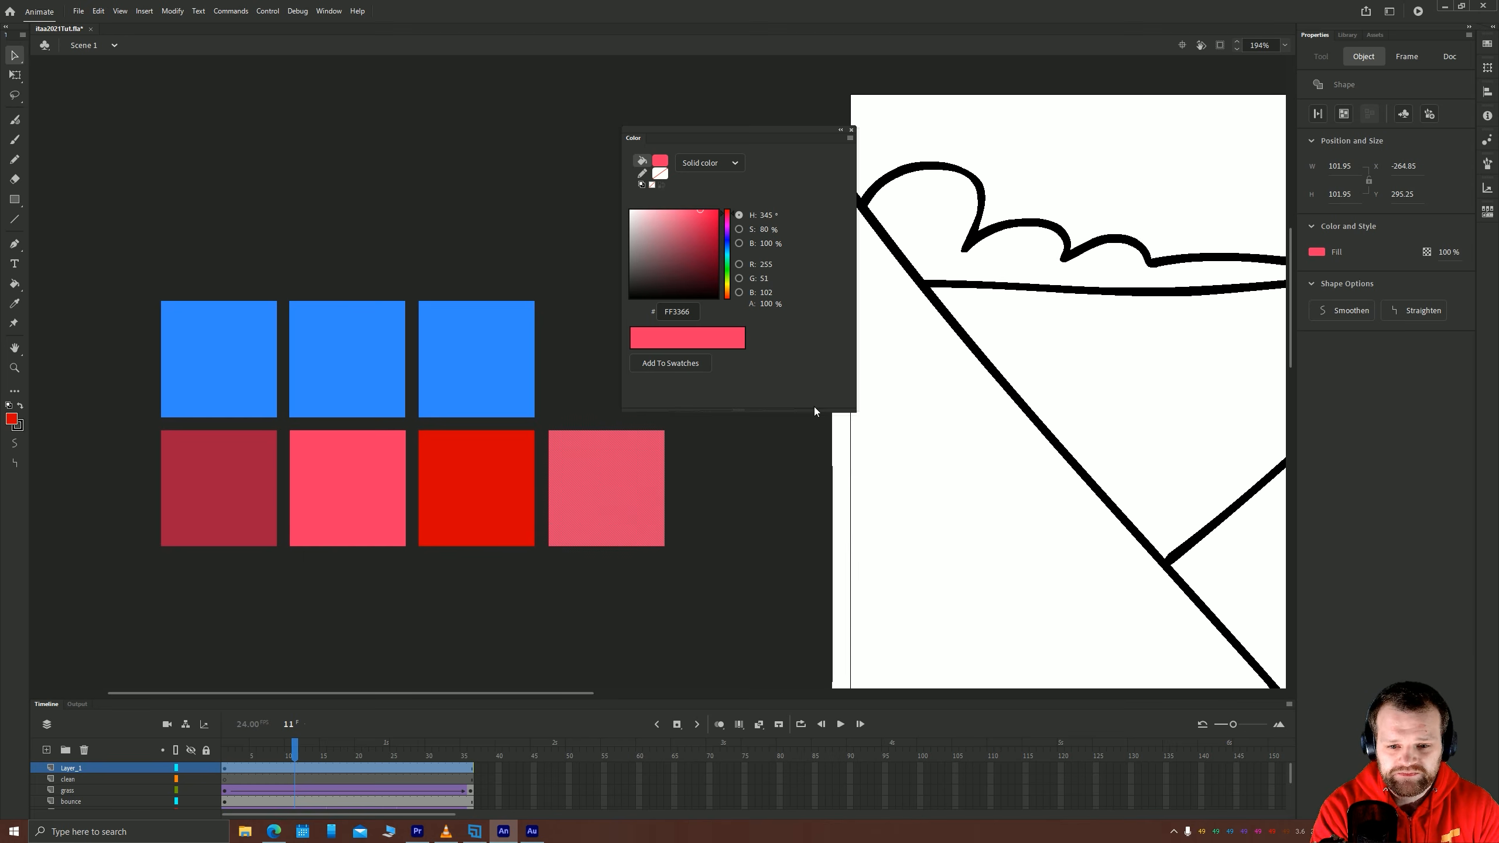
mouse_move(855, 411)
mouse_down()
mouse_move(951, 492)
mouse_move(879, 447)
mouse_up()
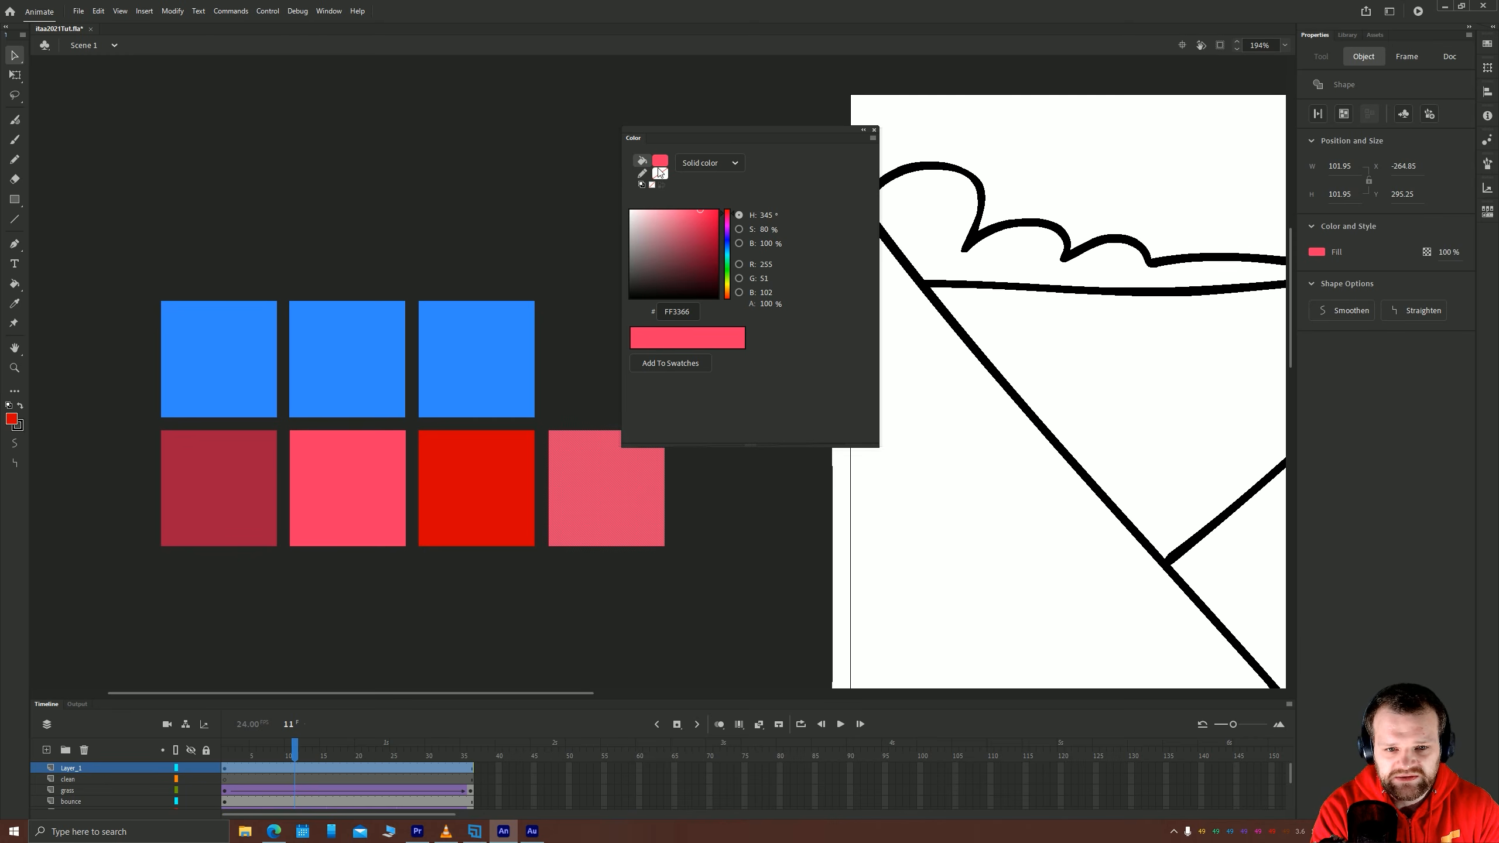
drag(708, 130, 814, 203)
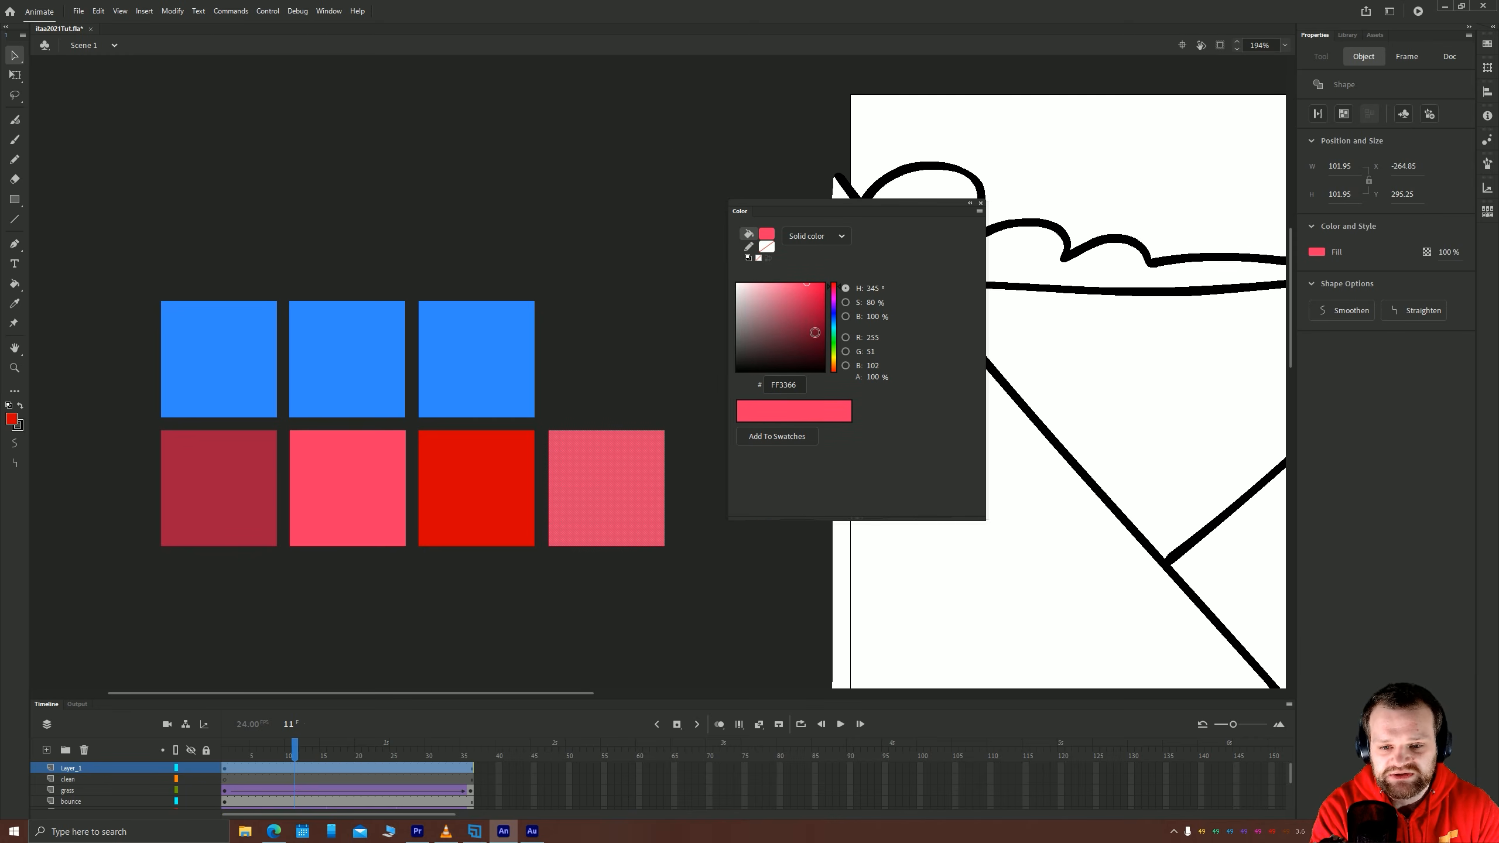
Shift the hue of the new fourth square toward magenta and darken it to CE1281.
click(835, 293)
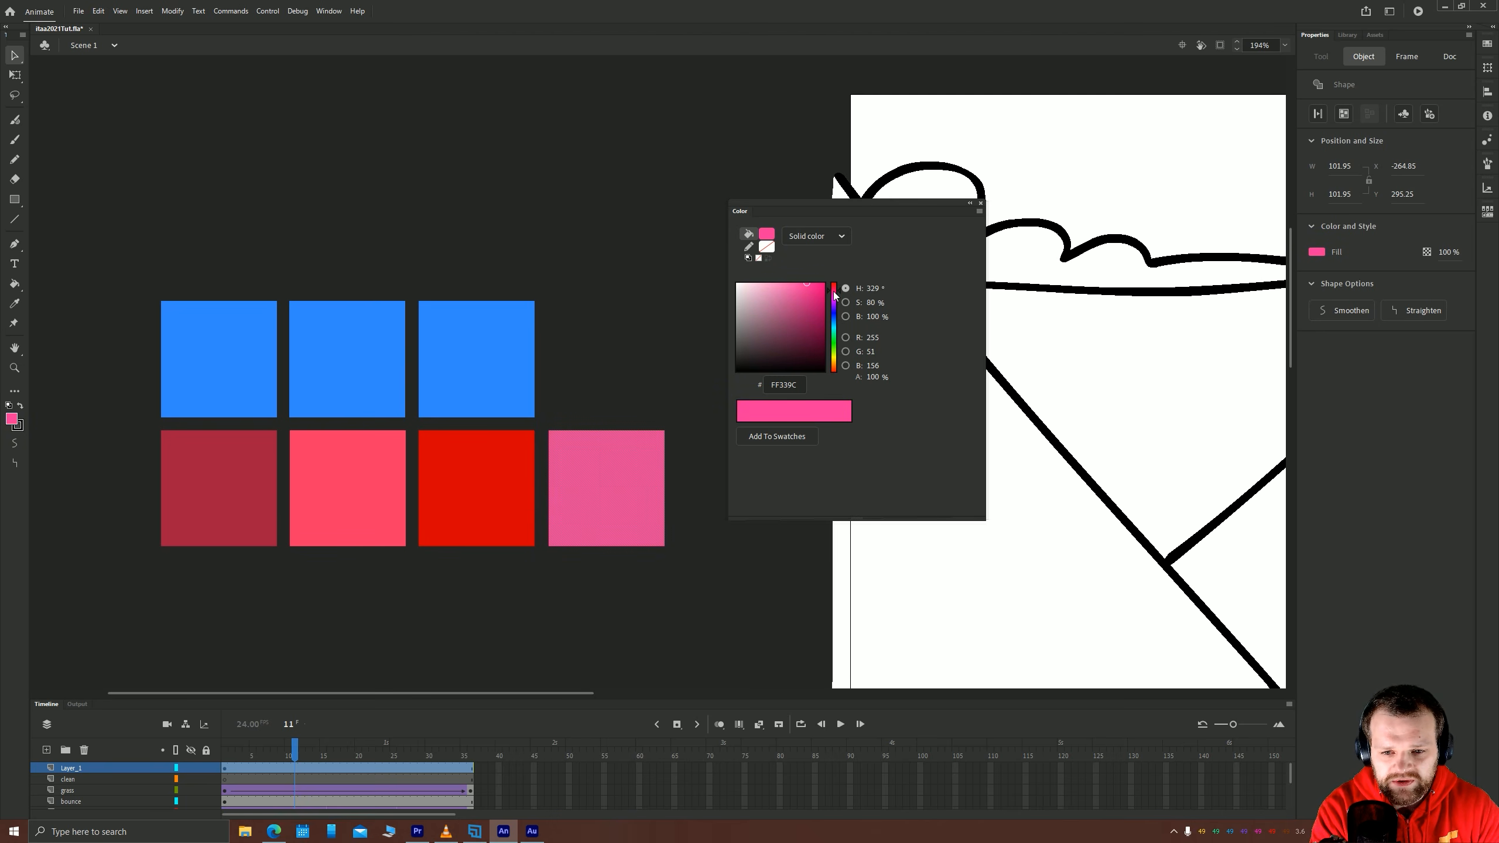
click(833, 293)
drag(871, 318, 875, 302)
click(593, 652)
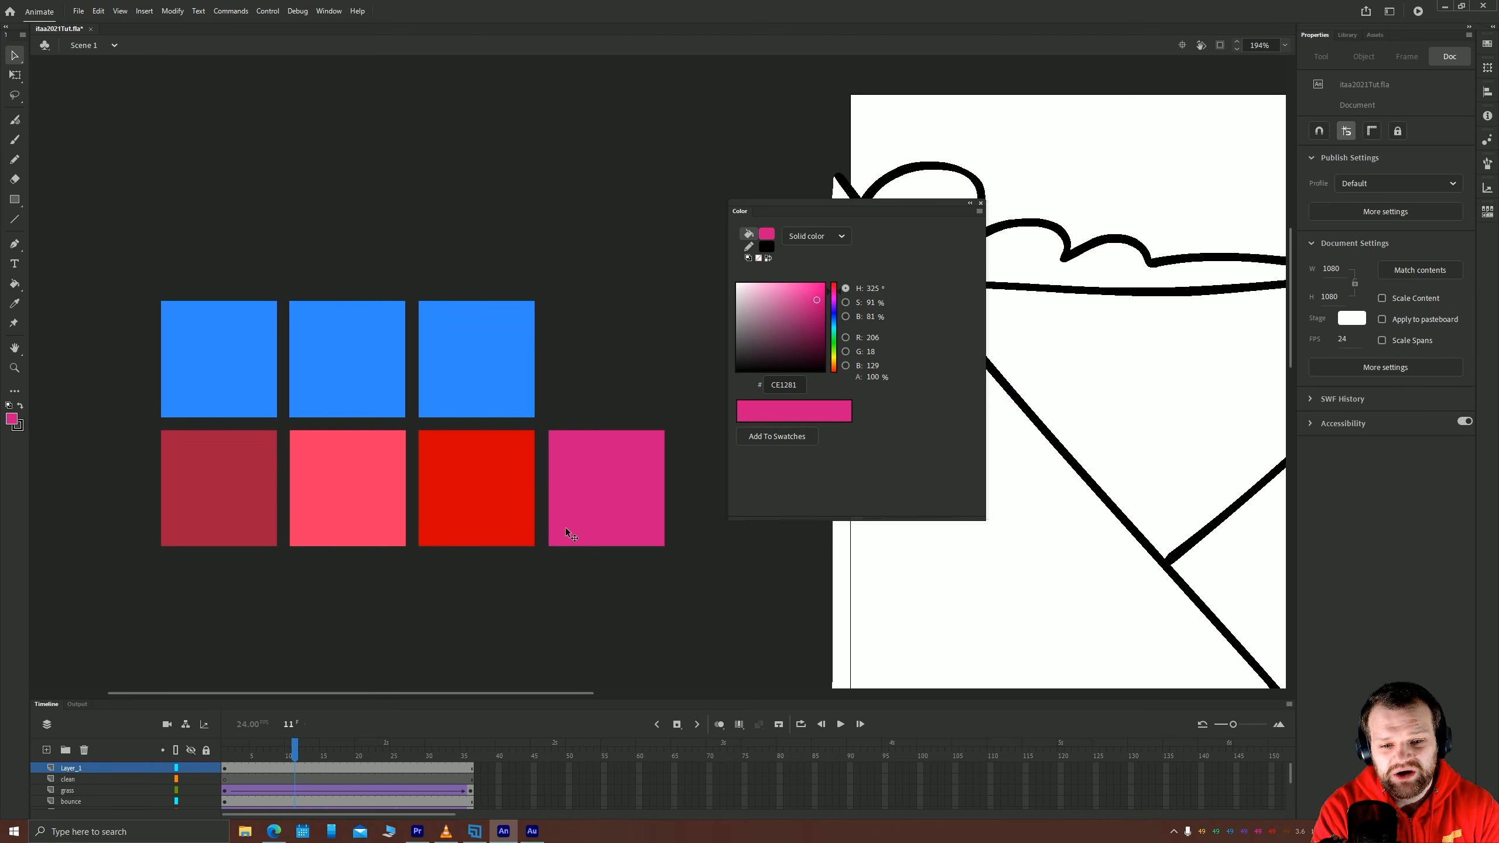
Recolor the fourth square deep red 82050E, with hue 356° and brightness 51%.
click(606, 493)
click(833, 290)
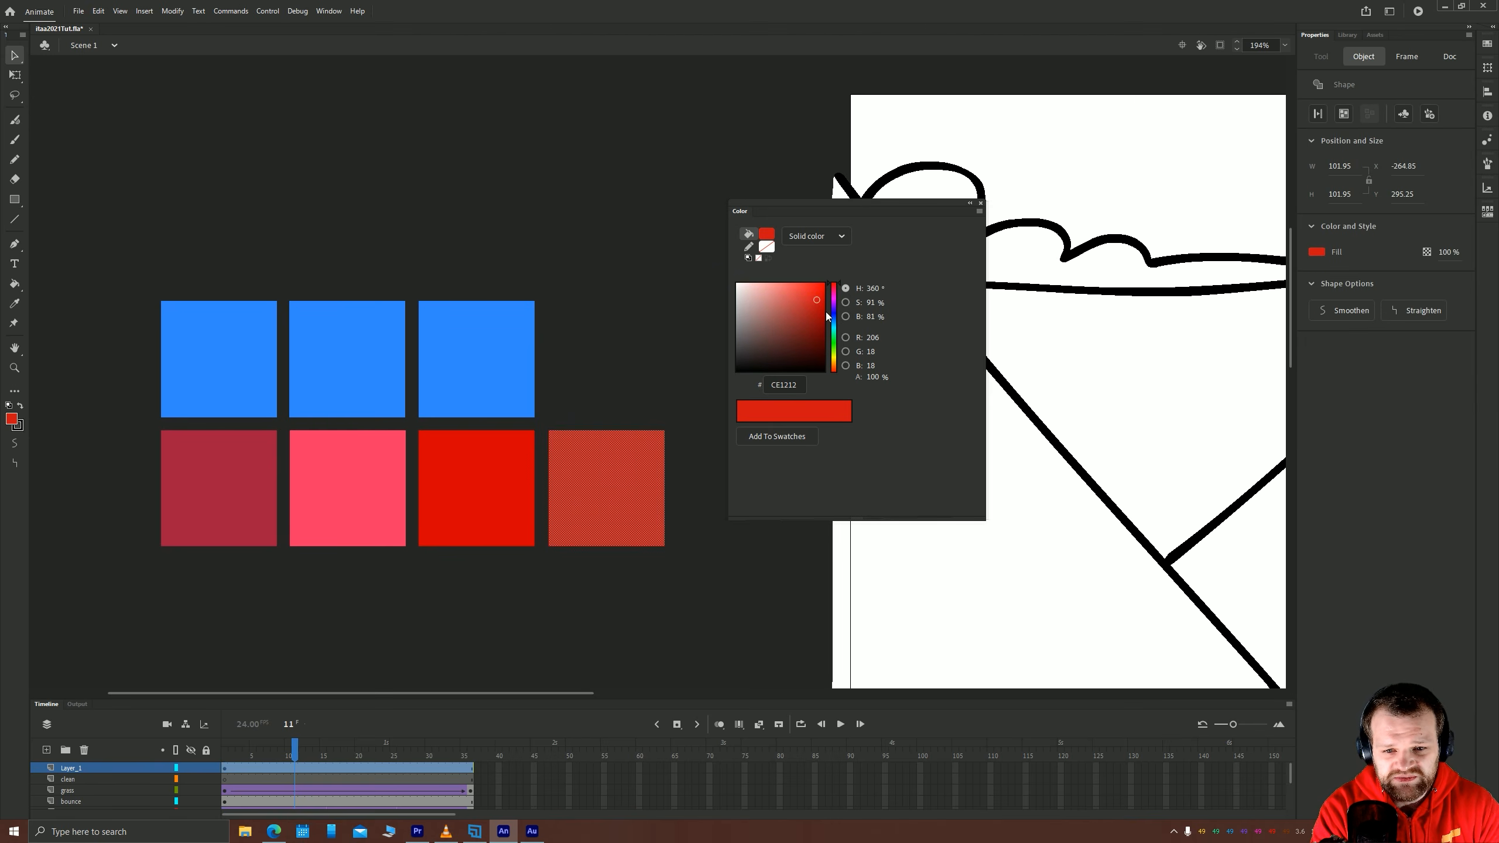
drag(825, 311, 820, 326)
click(639, 338)
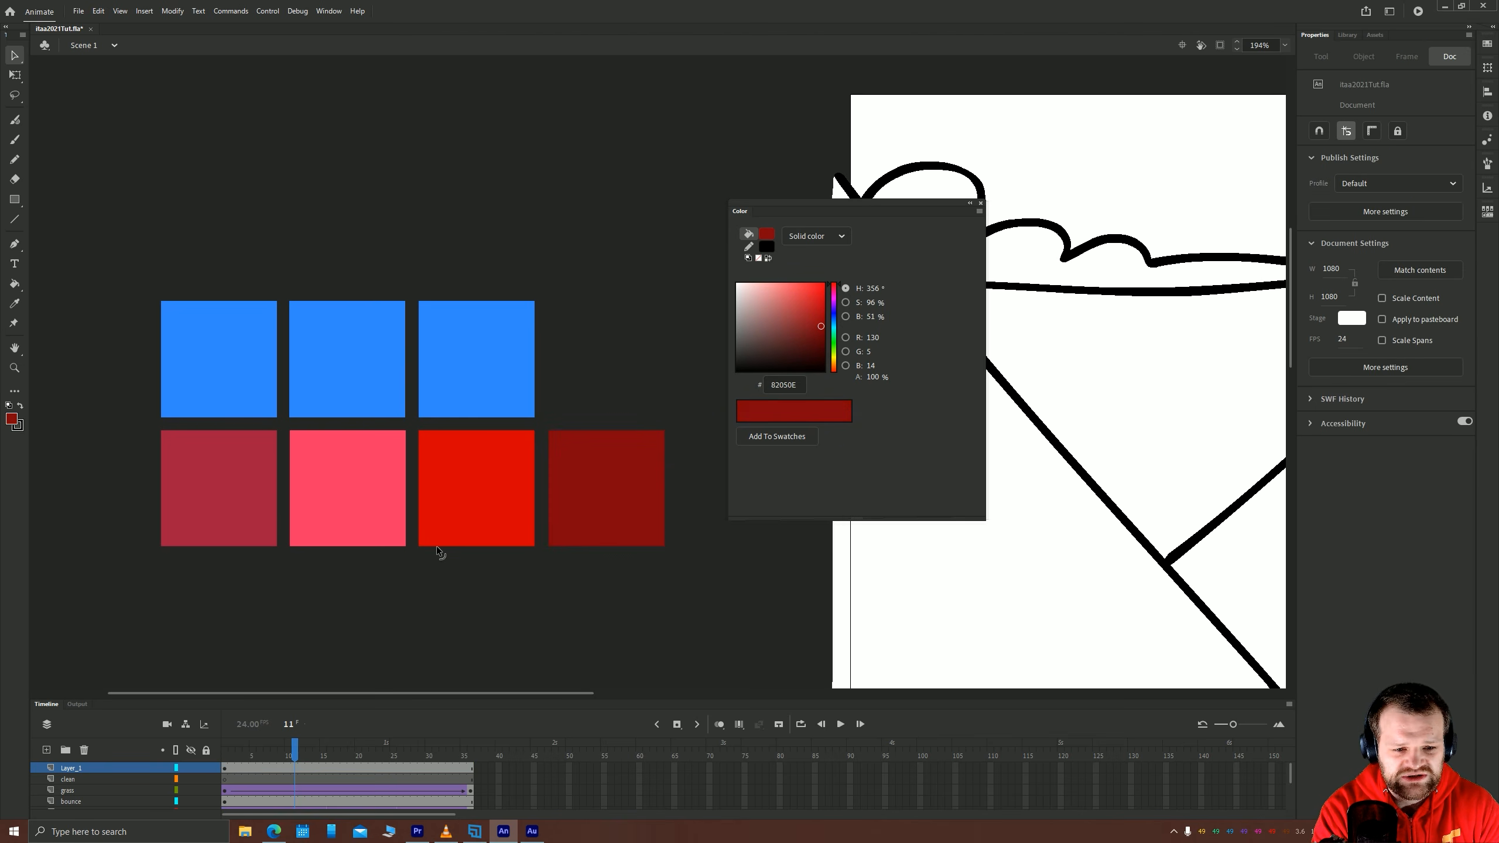
Delete the bright red square and move the deep red square into its place in the row.
click(472, 516)
key(Delete)
drag(600, 485, 473, 488)
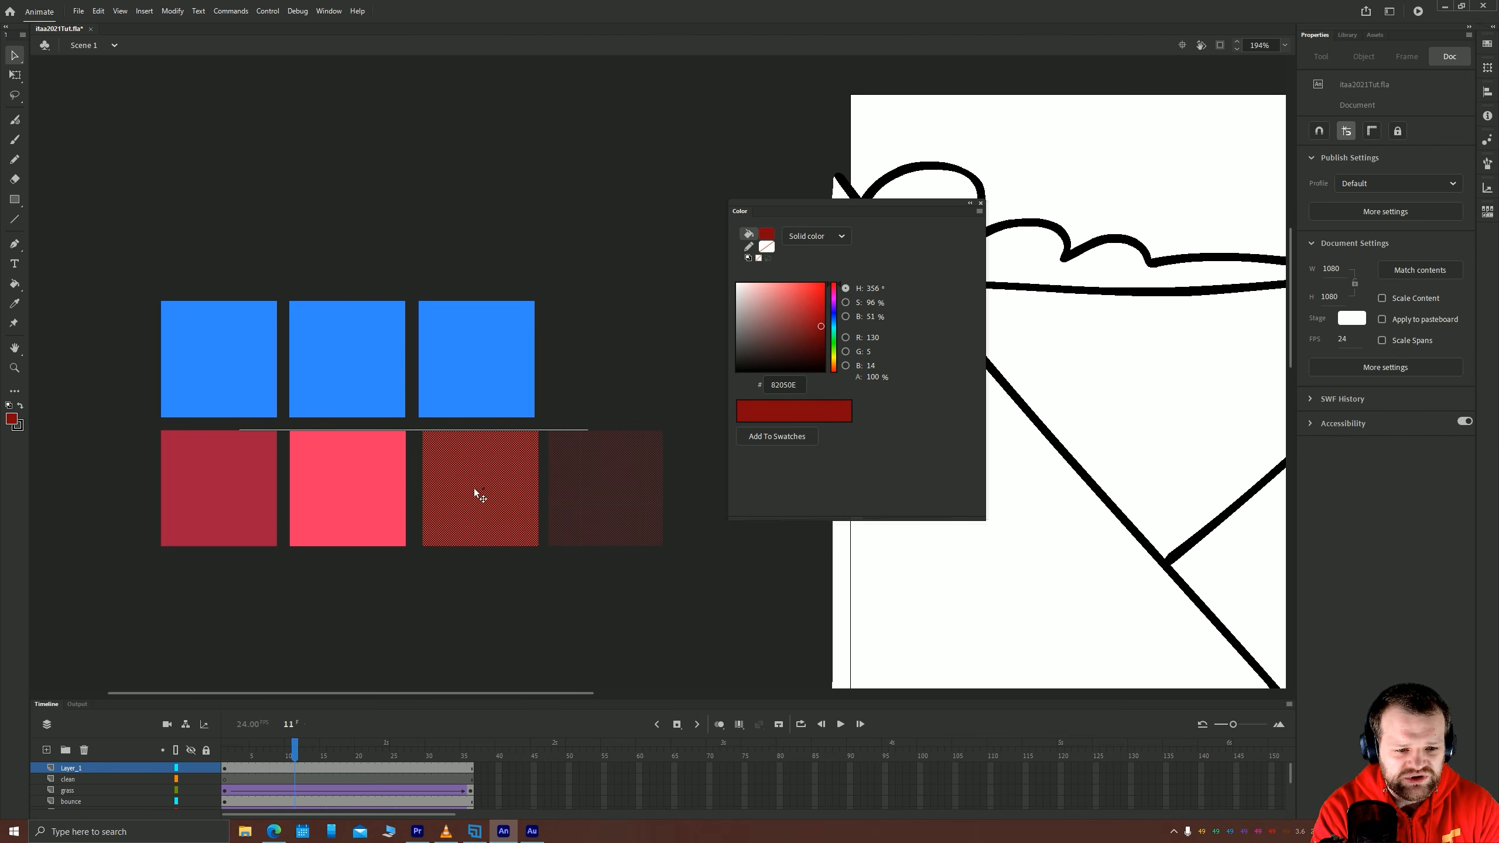
click(449, 618)
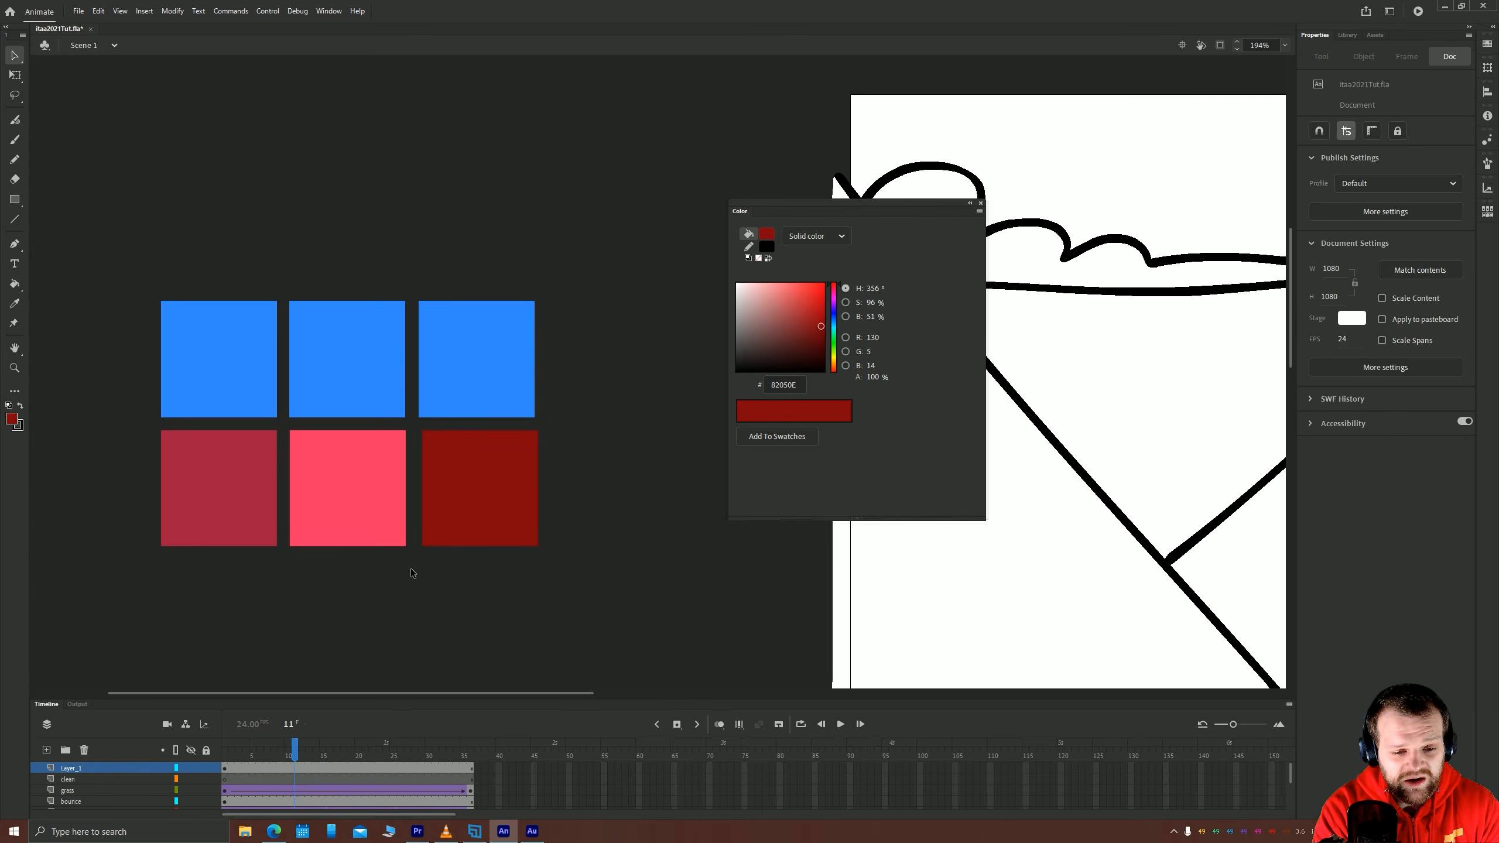
Delete the deep red and dark pink squares and rebuild the lower row with copies of the bright pink square on both sides.
click(456, 495)
key(Delete)
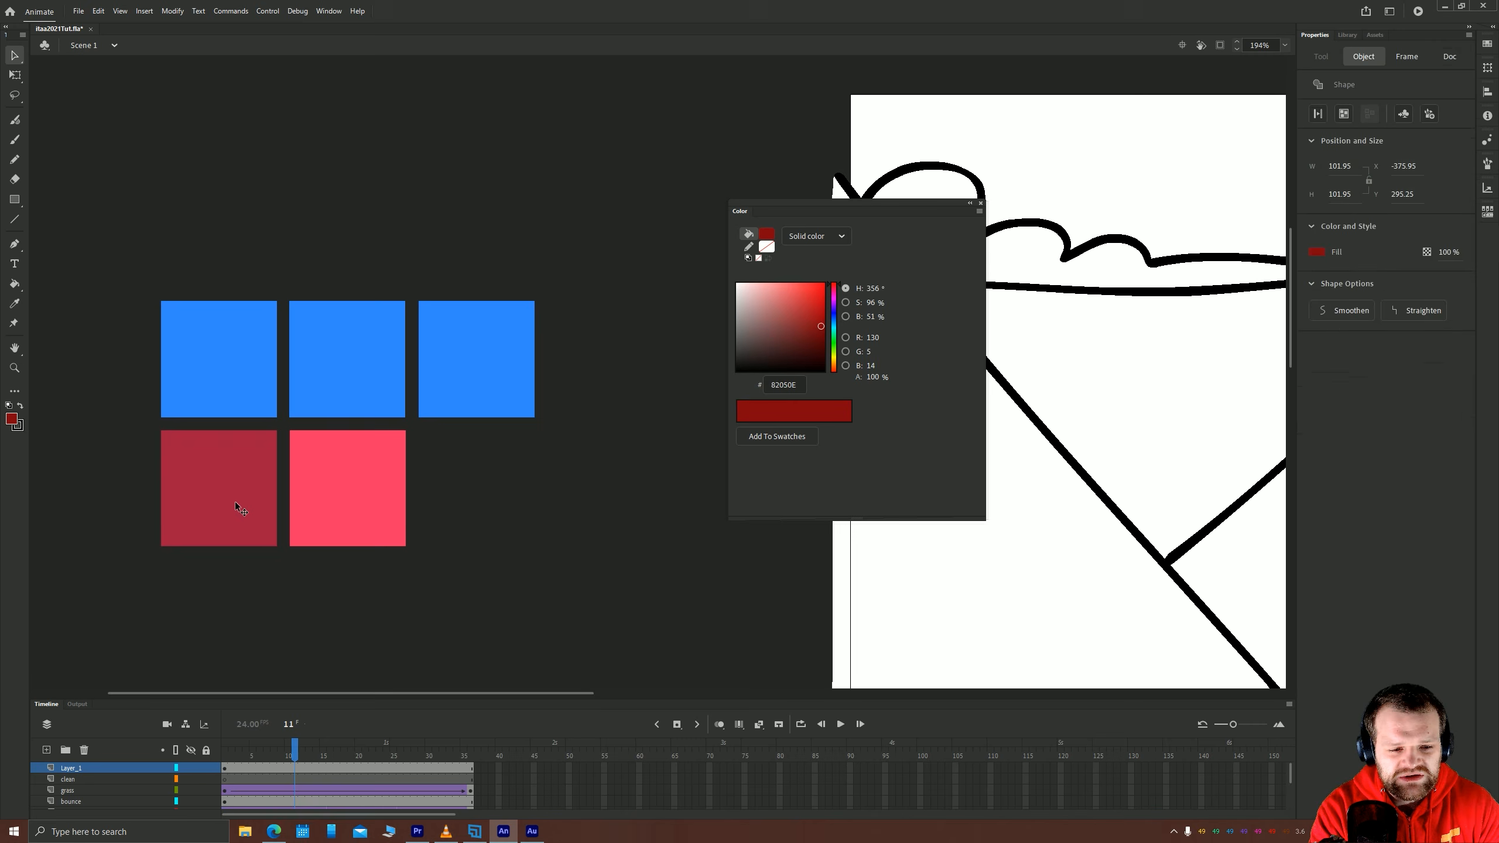
click(235, 501)
key(Delete)
drag(338, 508, 206, 505)
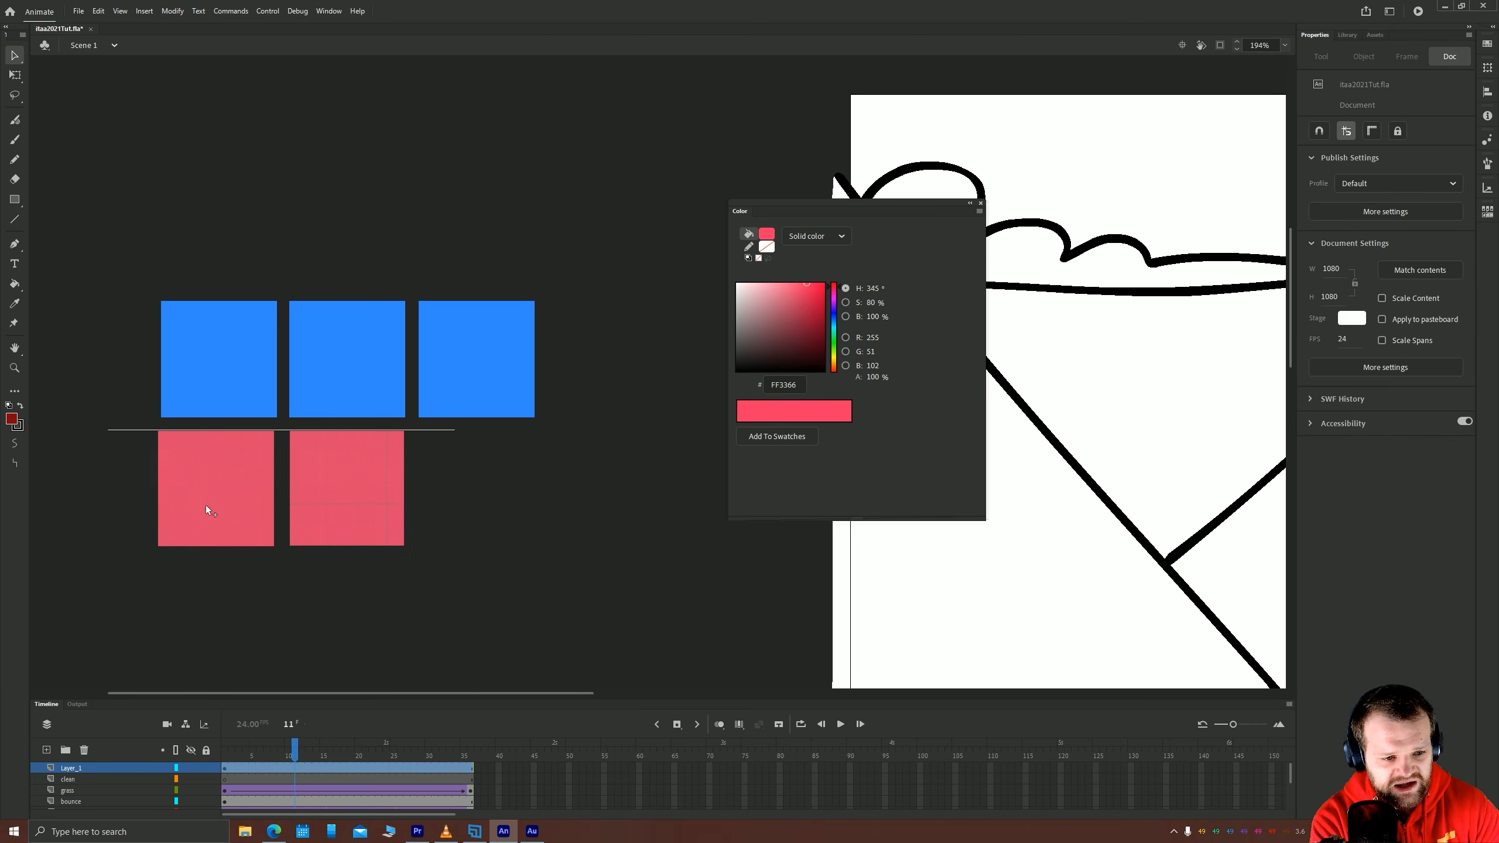
drag(318, 498, 434, 494)
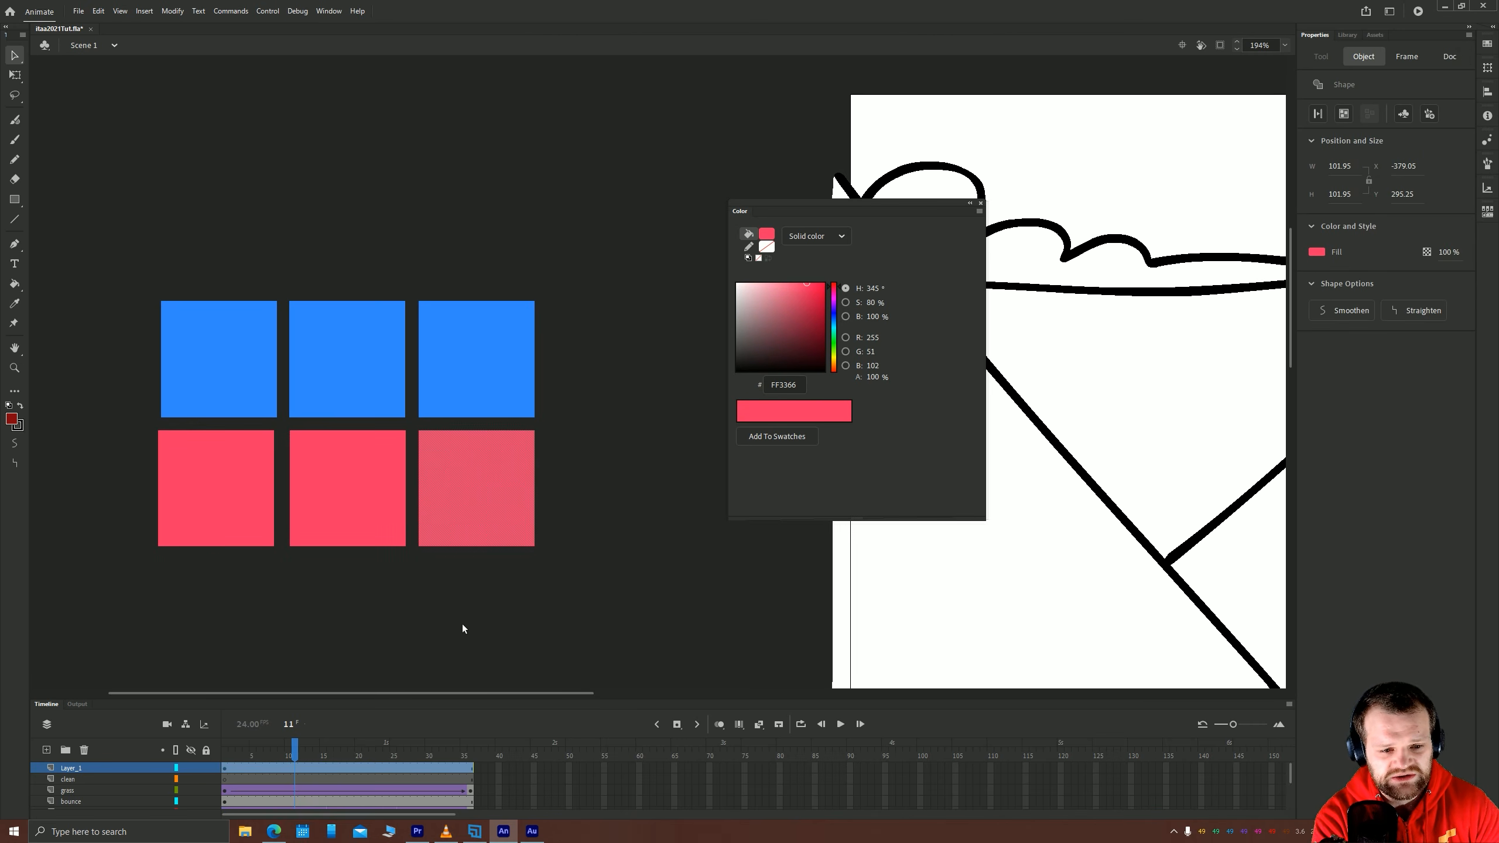
click(461, 623)
Recolor the first square of the pink row red C0142F, with hue 351°, saturation 90% and brightness 75%.
click(220, 499)
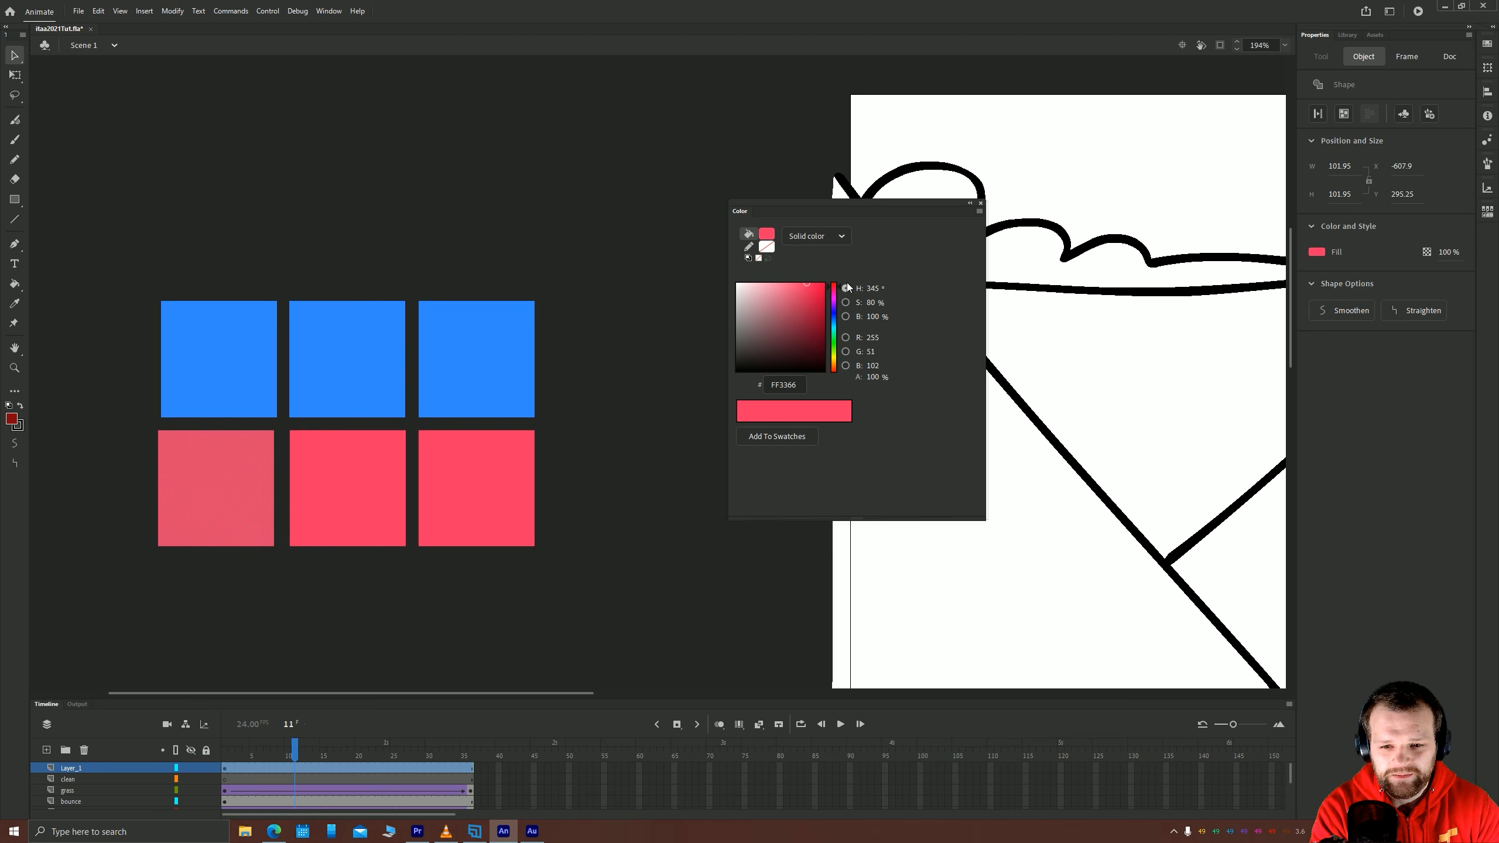
drag(834, 289, 815, 305)
click(814, 297)
click(192, 598)
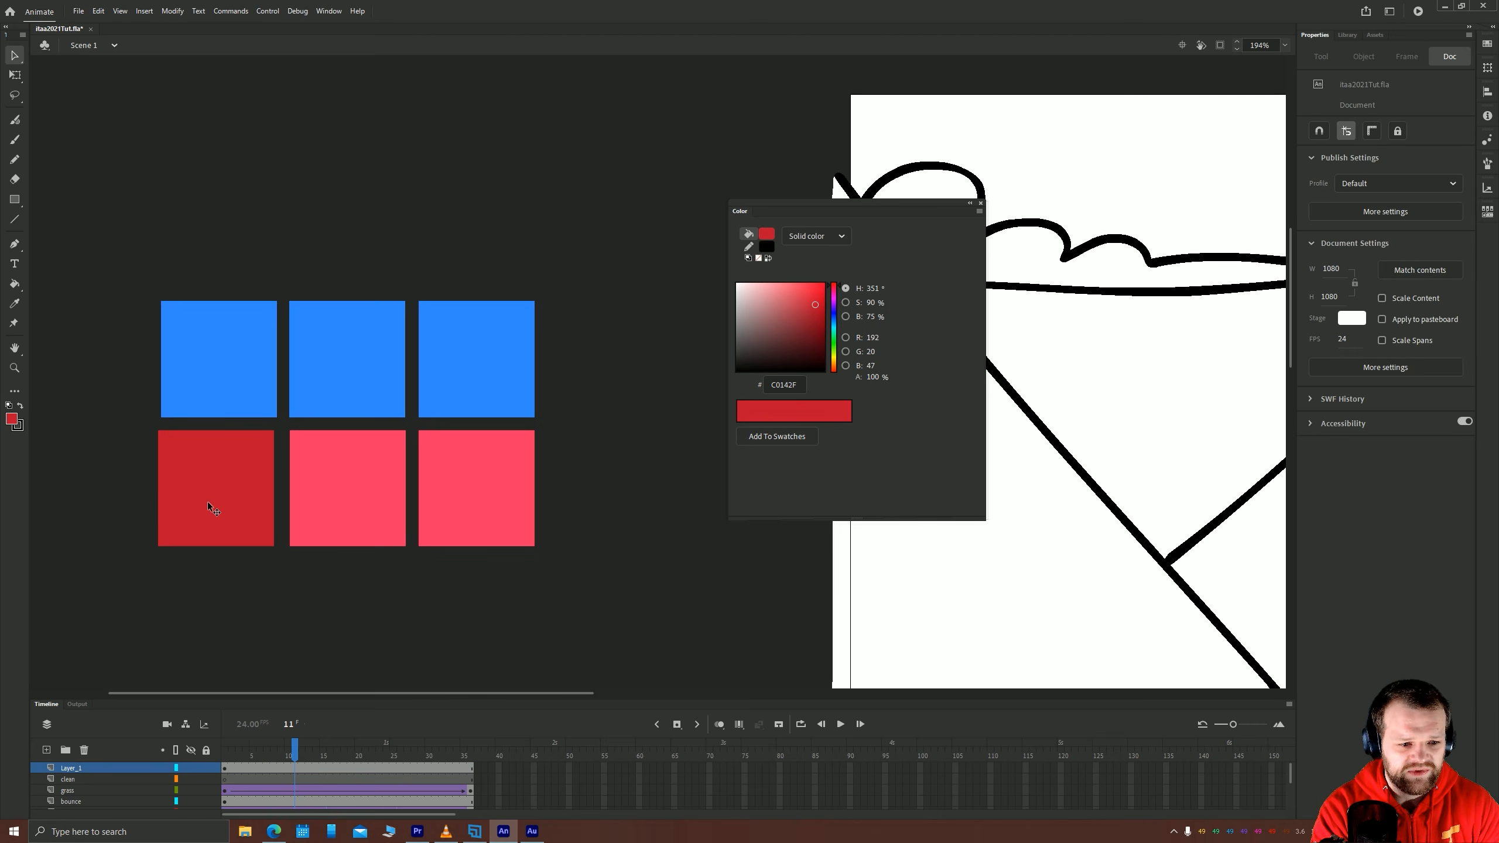
Recolor the third square of the pink row light pink FF7CBA, with hue 332° and saturation 51%.
click(450, 509)
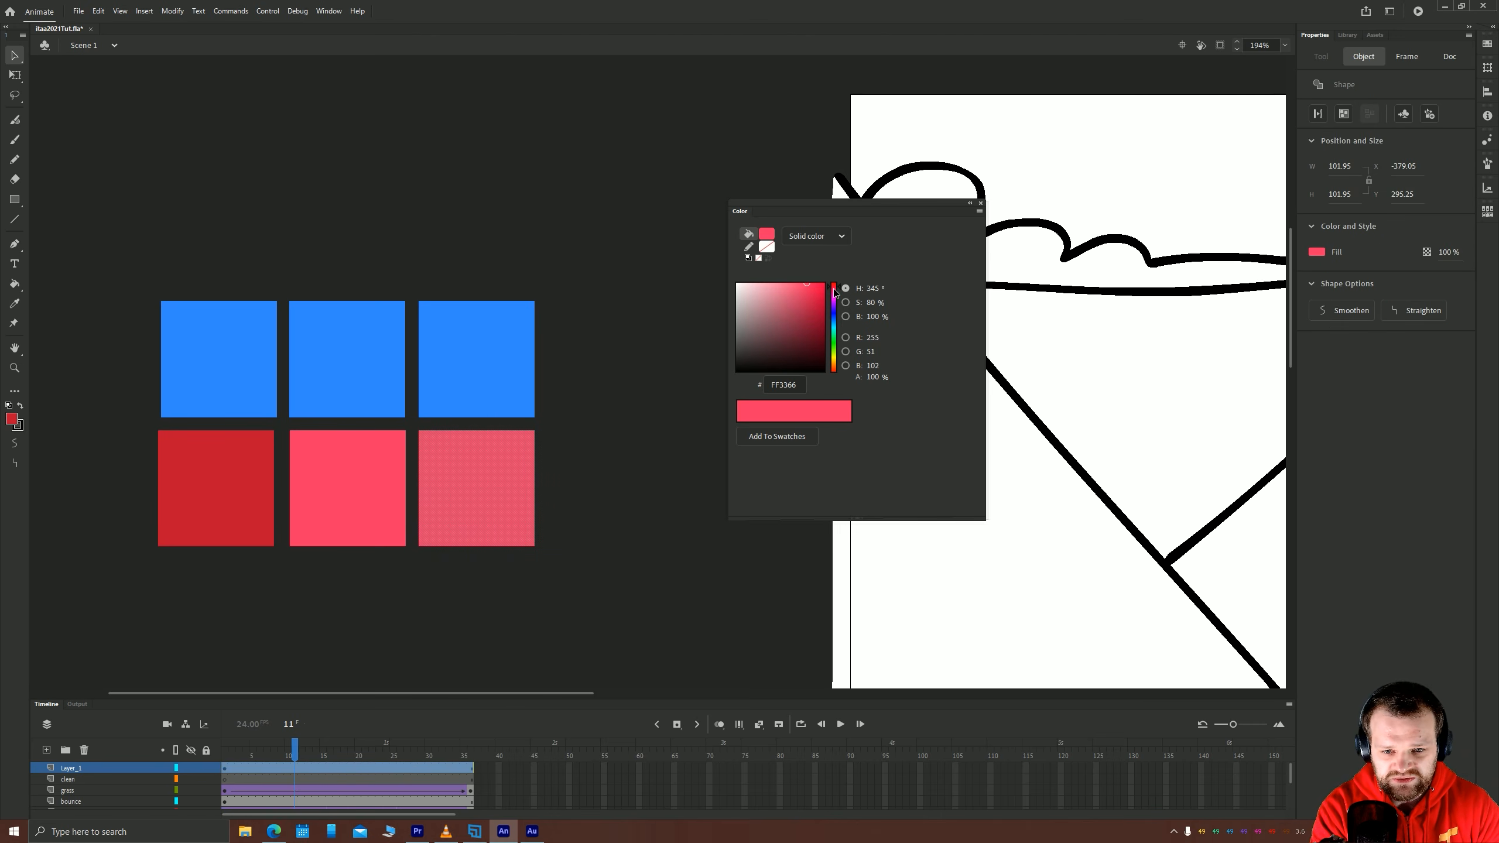
drag(834, 289, 780, 281)
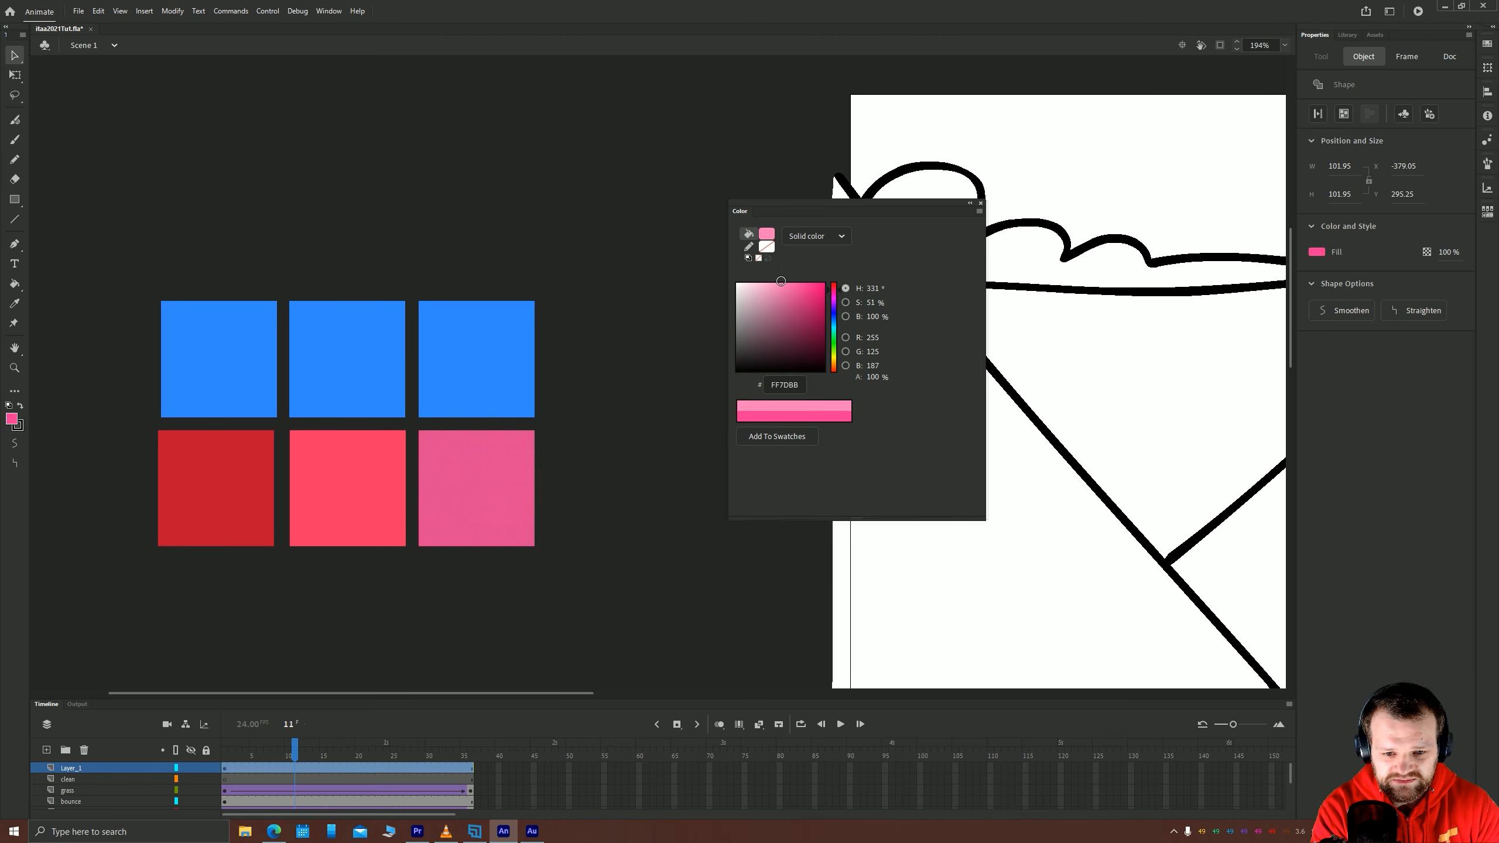
click(649, 404)
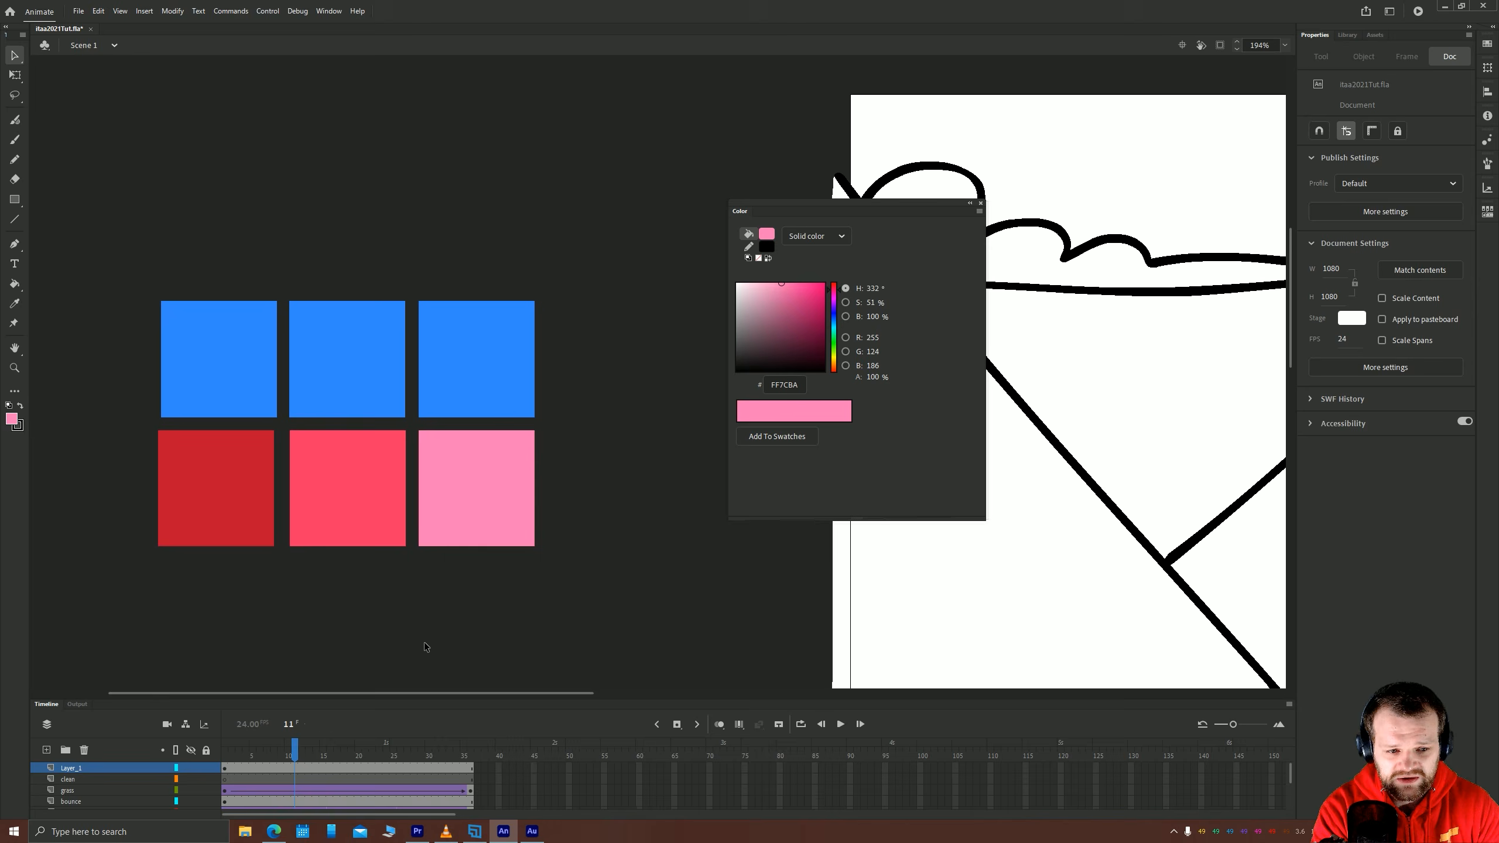
Recolor the first square of the blue row dark blue 0050BD, with hue 215°, saturation 100% and brightness 74%.
drag(363, 586, 458, 581)
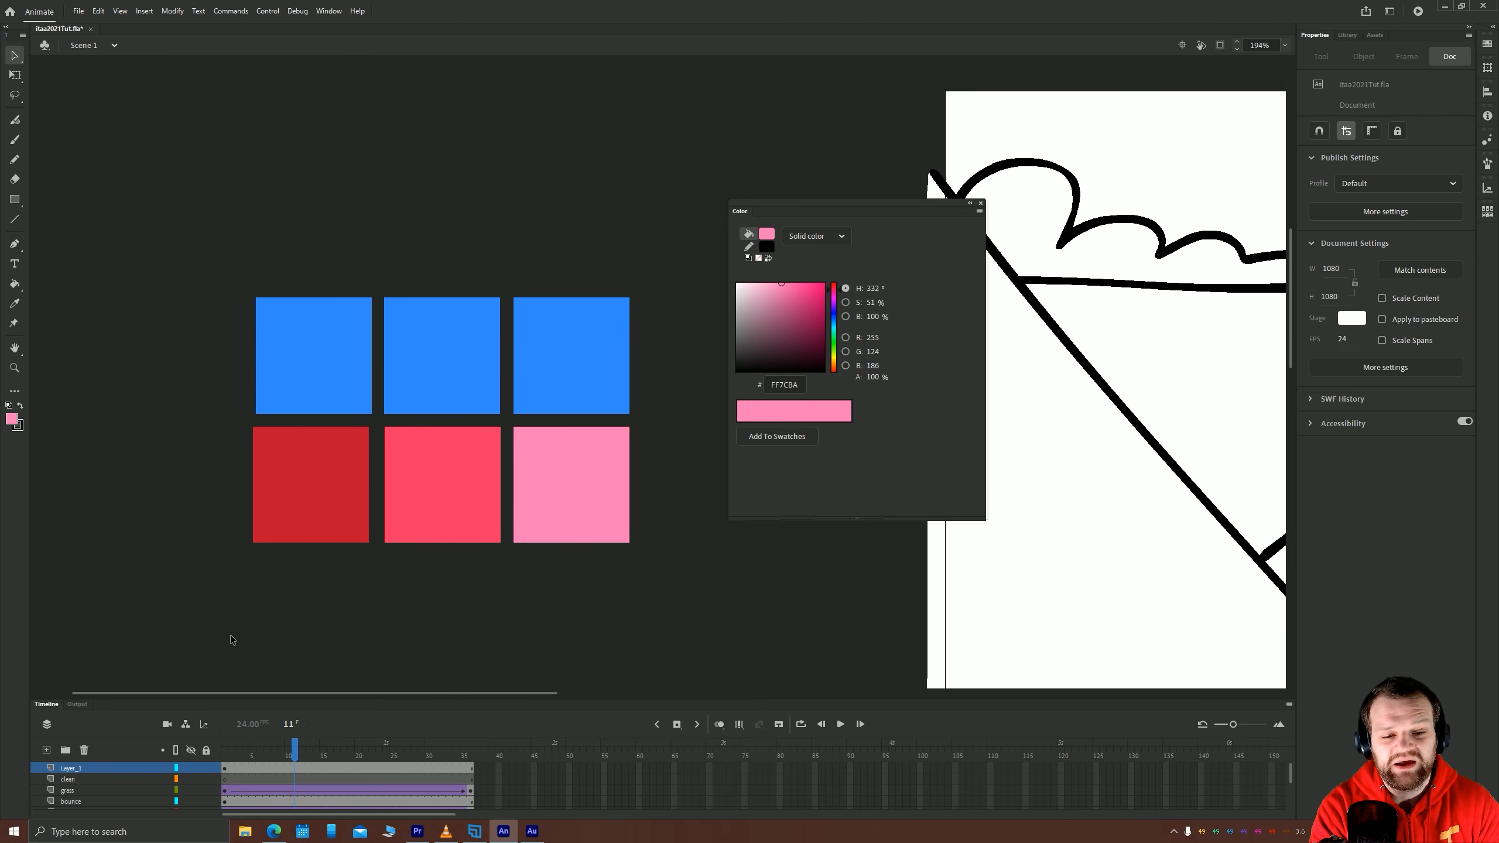
click(310, 347)
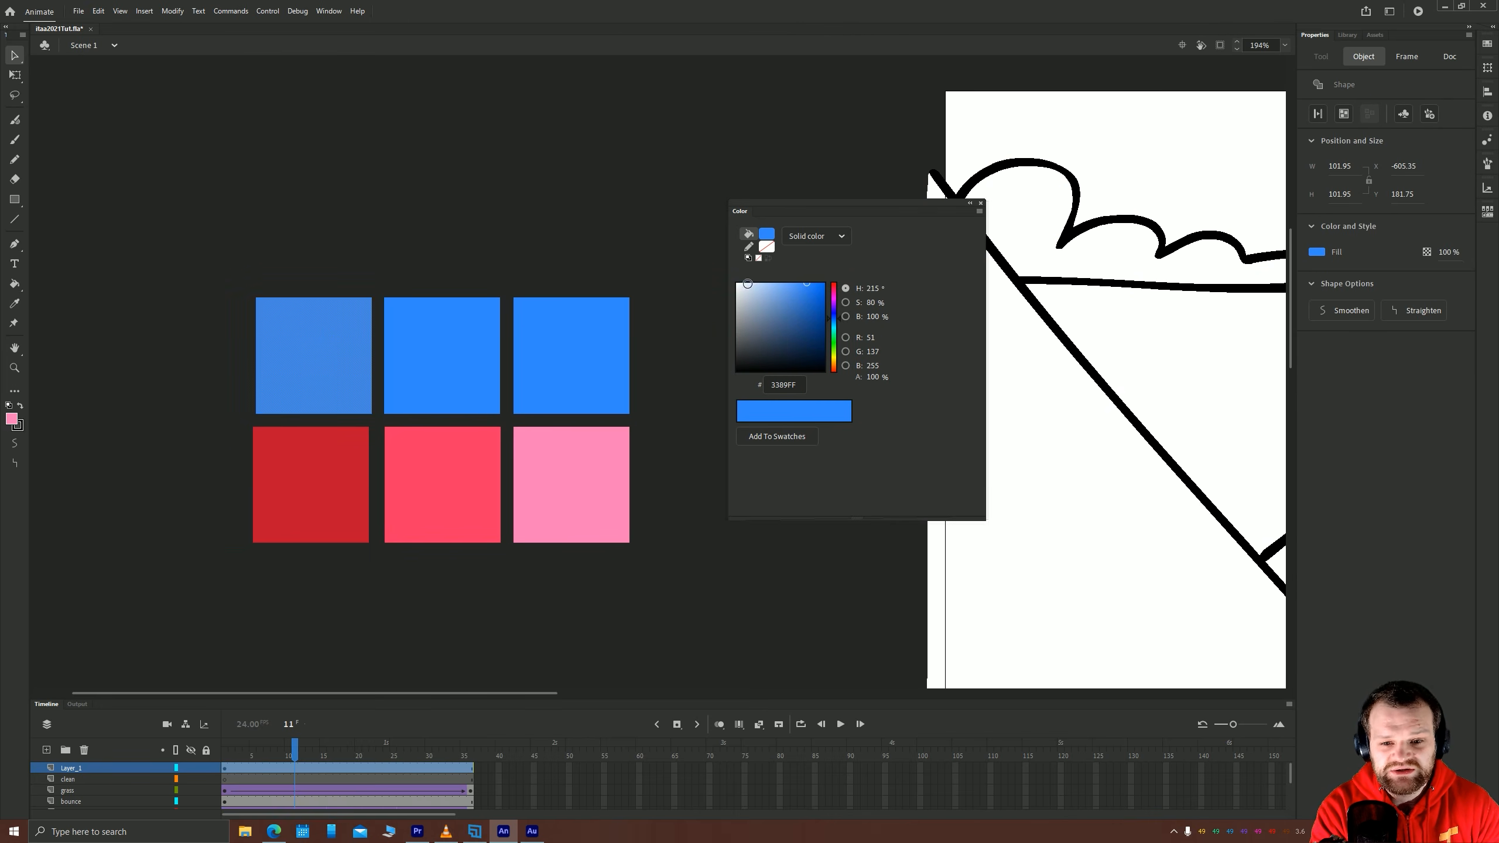
click(831, 321)
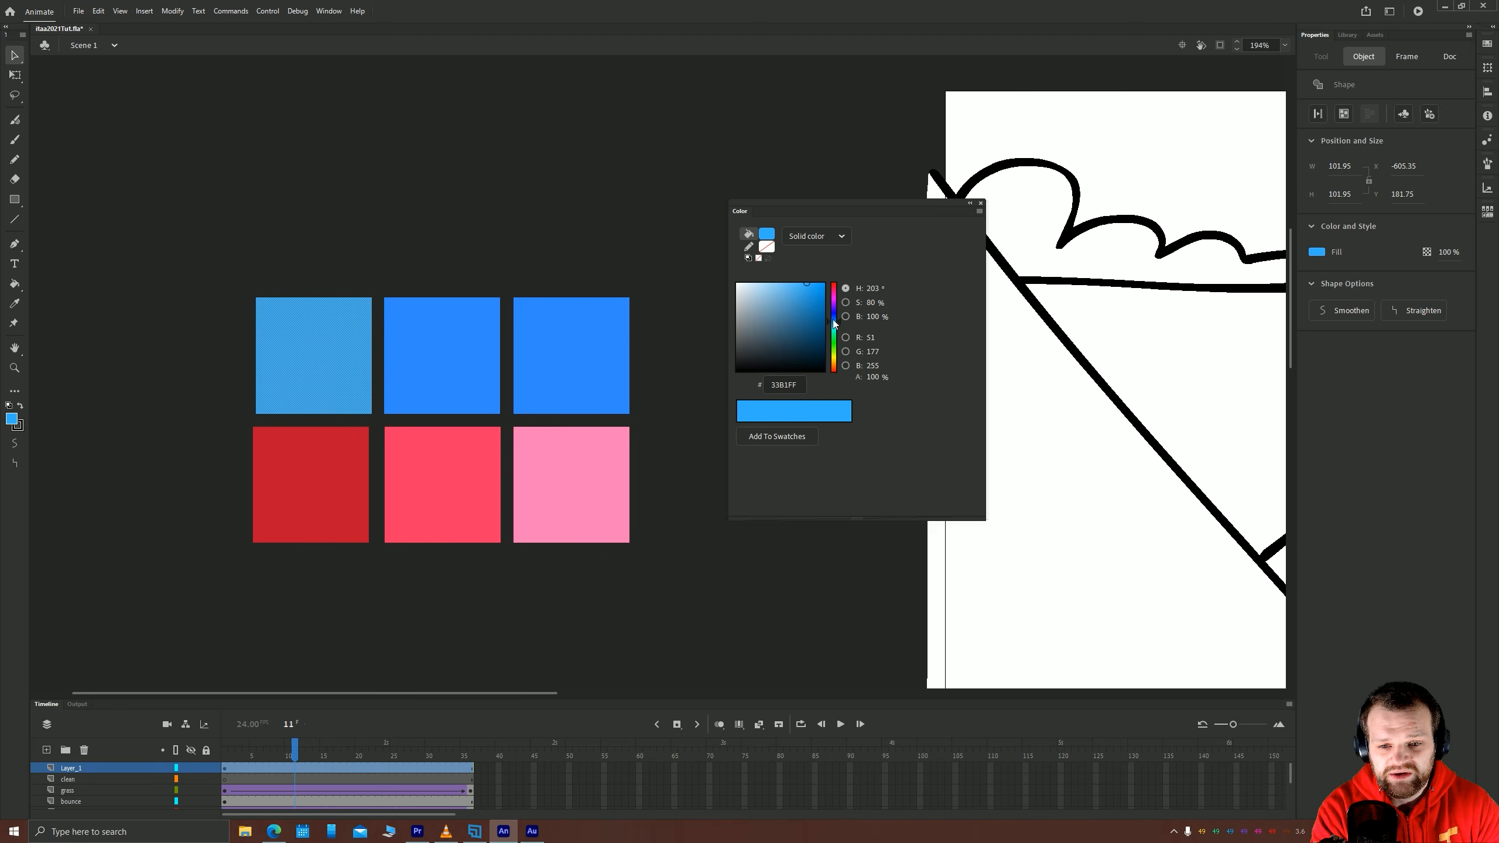
drag(813, 293, 836, 323)
click(495, 221)
click(289, 361)
click(489, 223)
drag(403, 169, 438, 210)
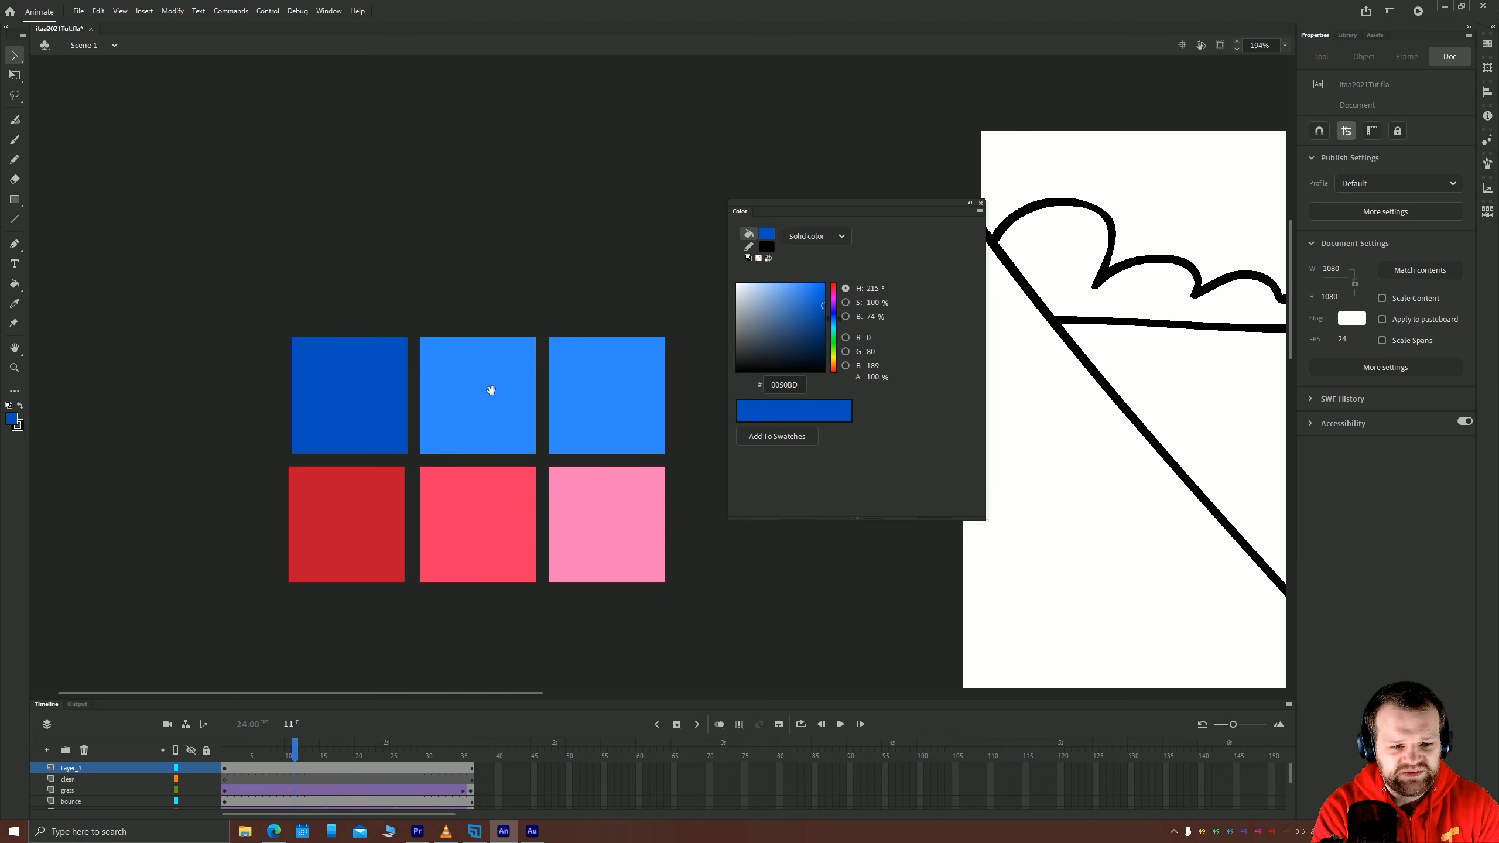
Recolor the third square of the blue row light blue 83CBFF, with hue 205° and saturation 49%.
drag(522, 261, 384, 221)
click(495, 359)
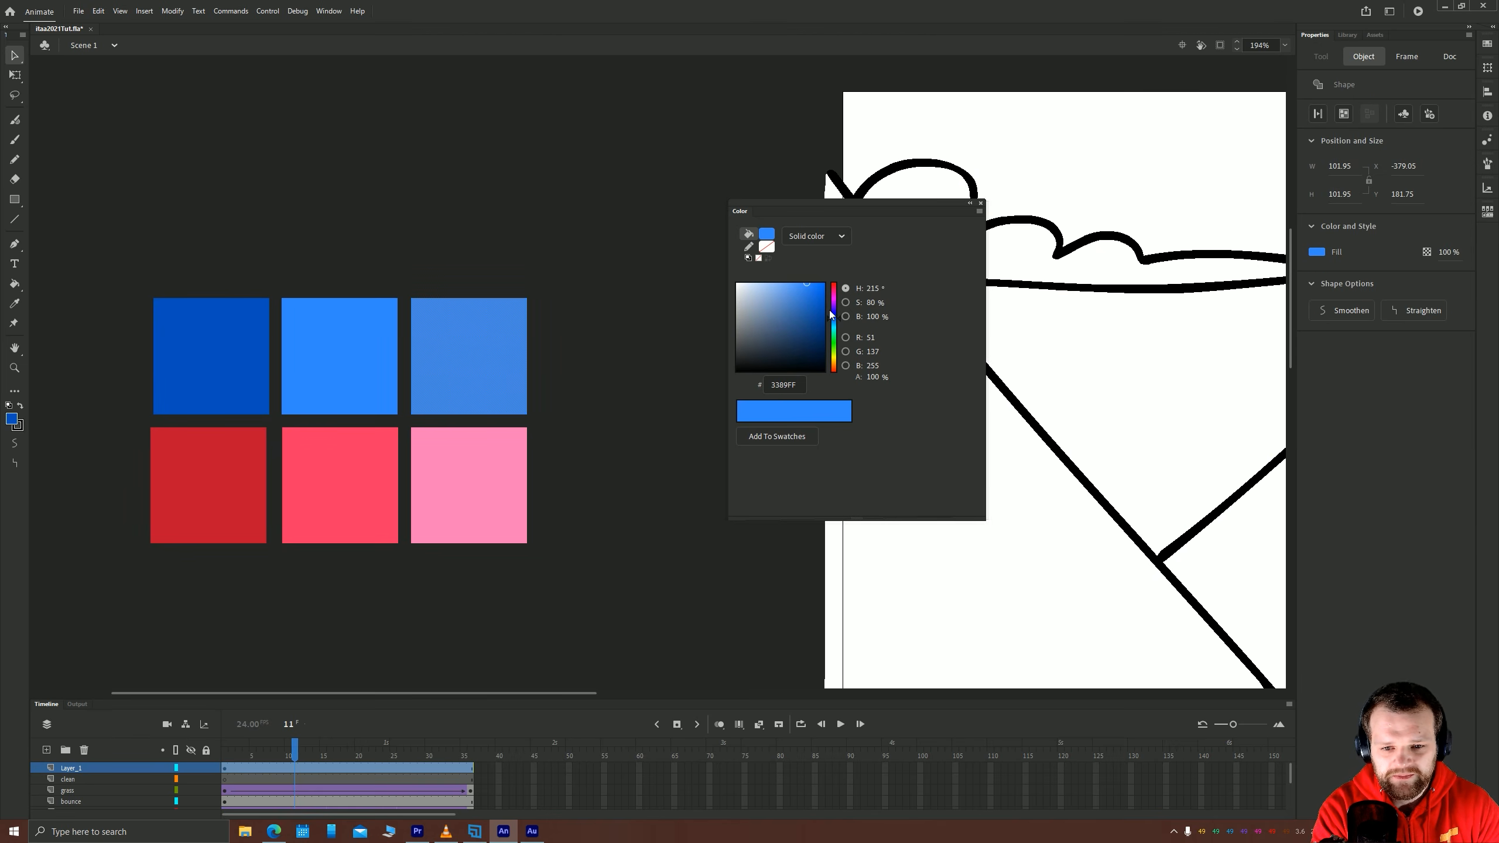
drag(834, 320, 778, 284)
click(379, 147)
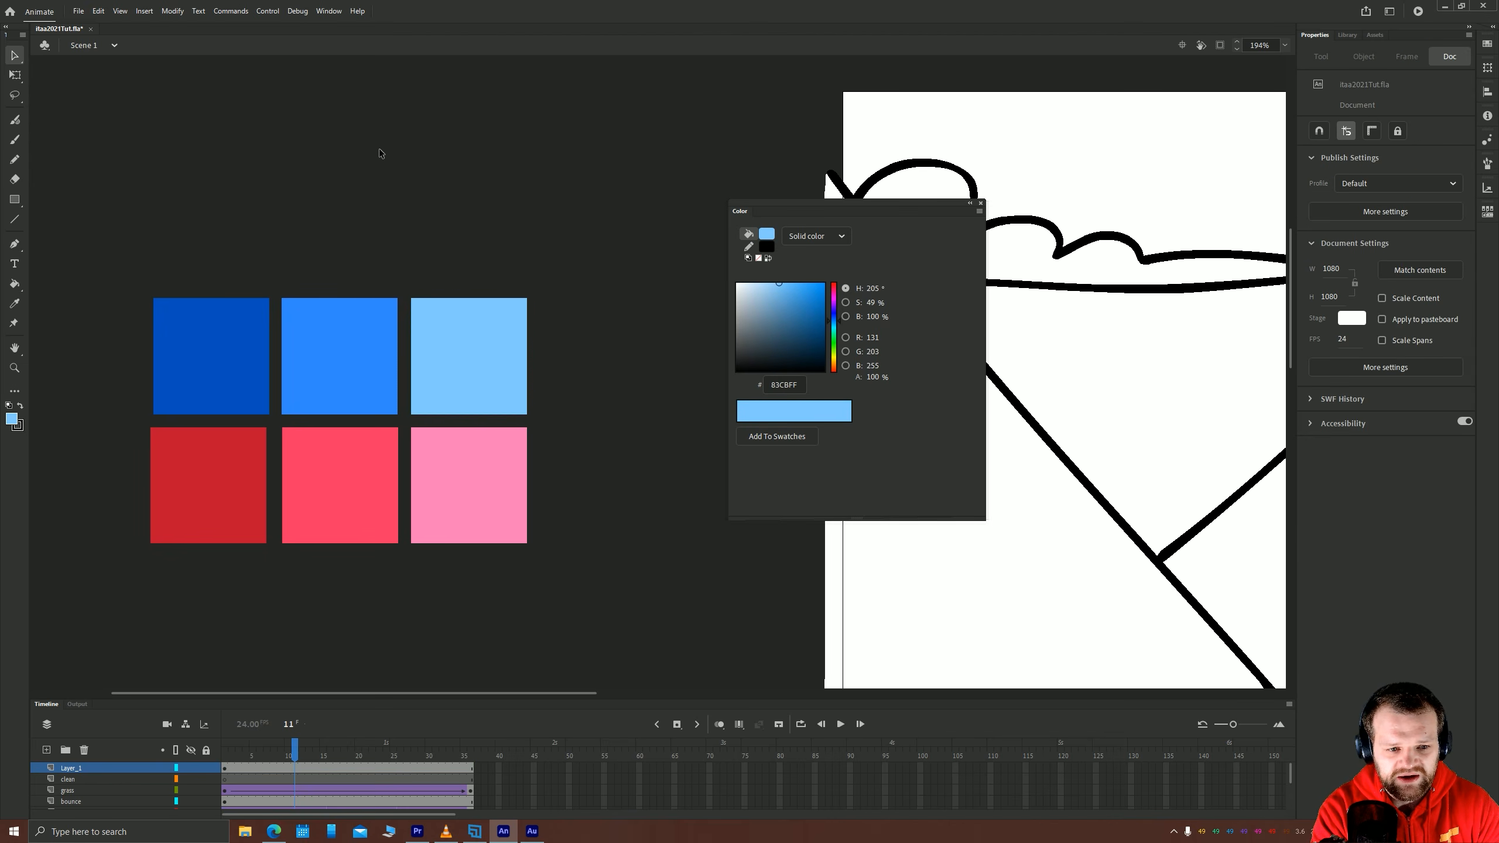
Nudge the dark blue square left to line it up with the red square below it.
drag(295, 162, 384, 210)
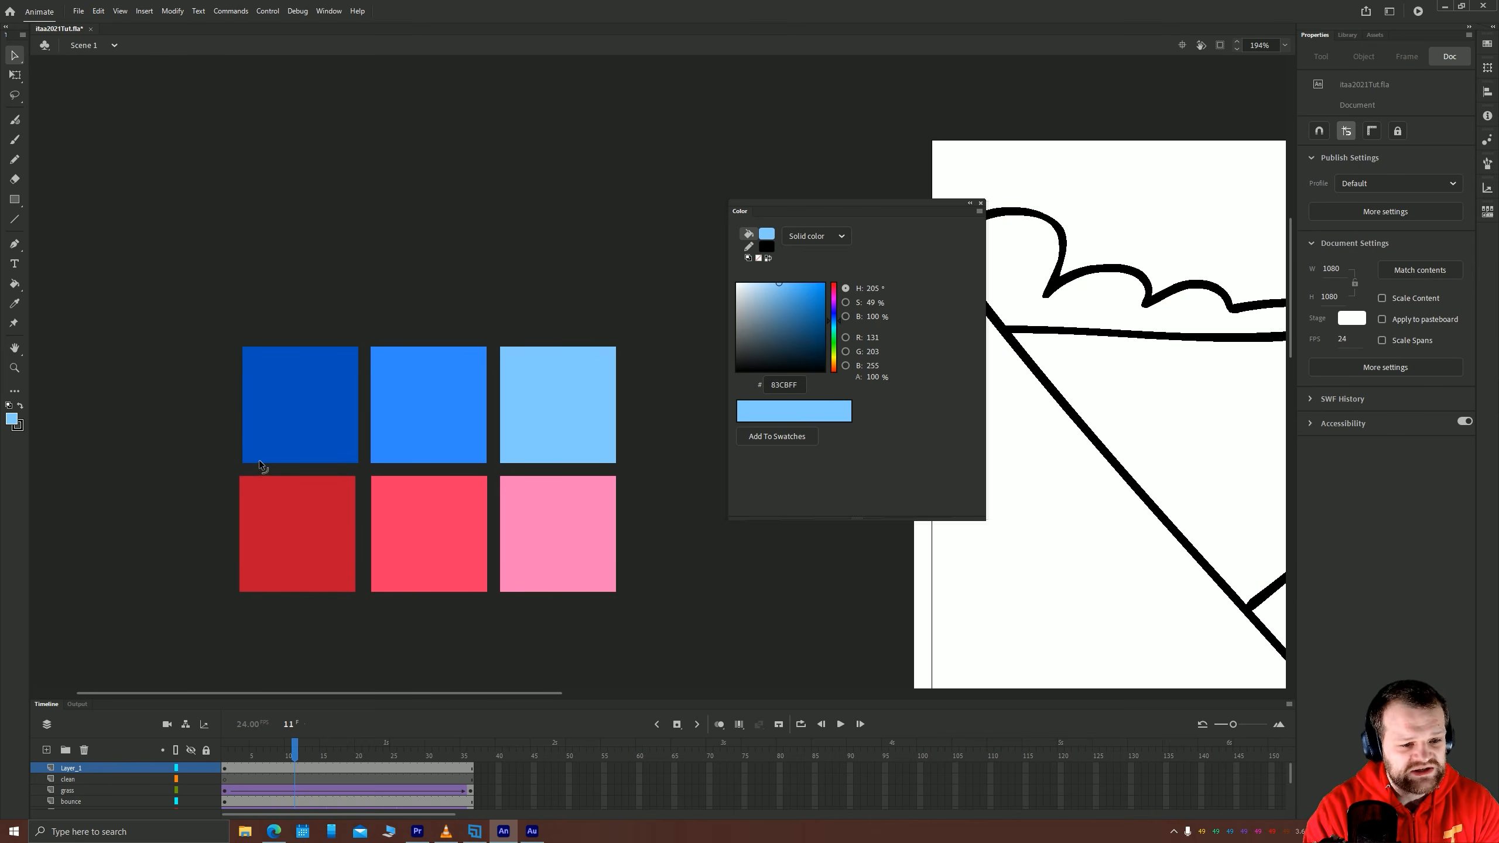
click(265, 429)
key(Left)
key(Left)
key(Left)
click(160, 476)
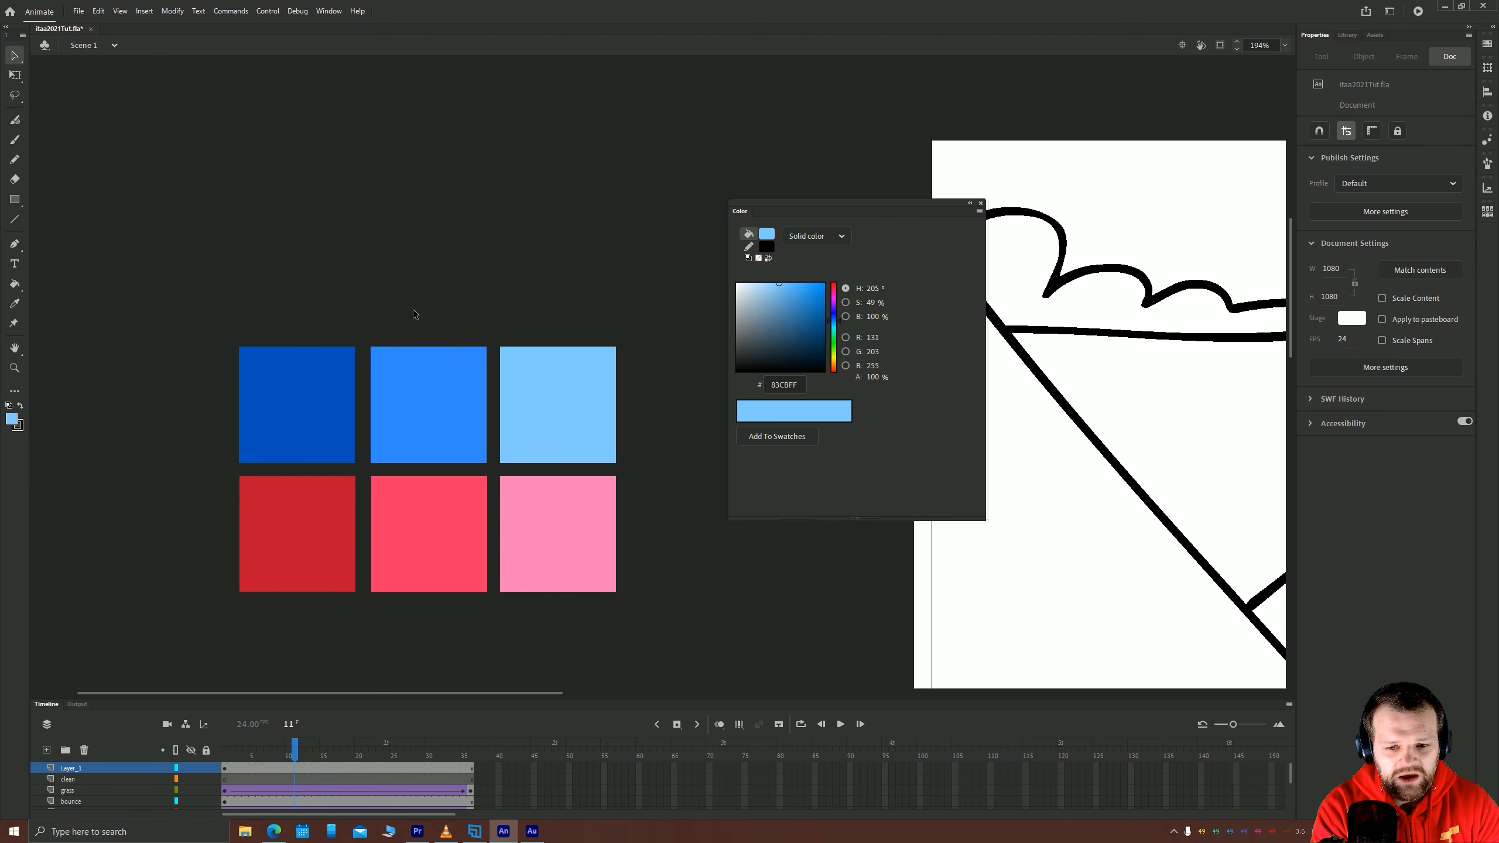
Duplicate the middle blue square upward and build a new row of three identical blue squares above the existing rows.
click(413, 401)
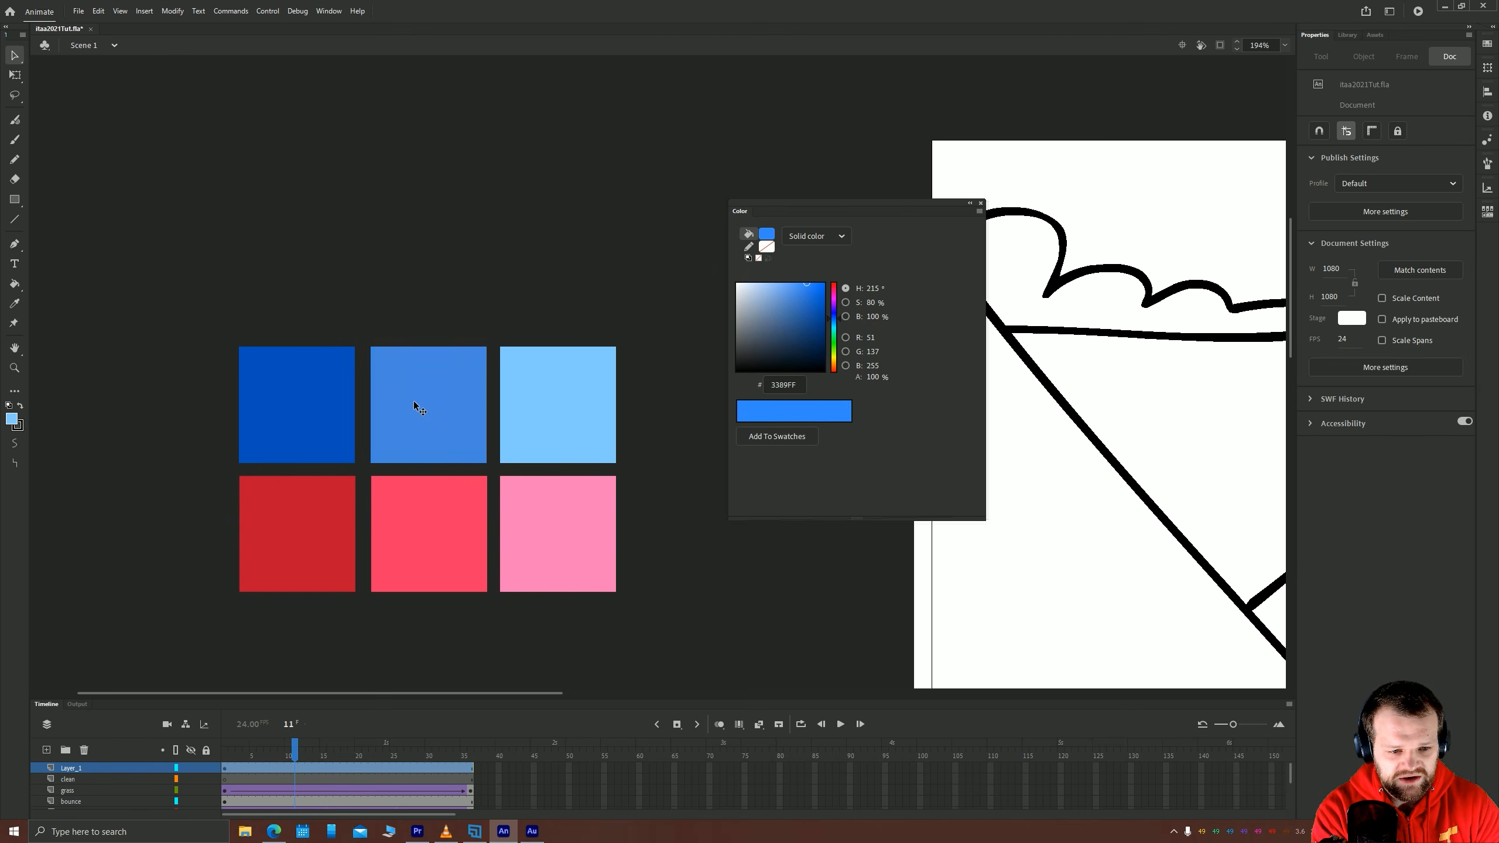
drag(430, 359, 424, 256)
drag(426, 260, 554, 263)
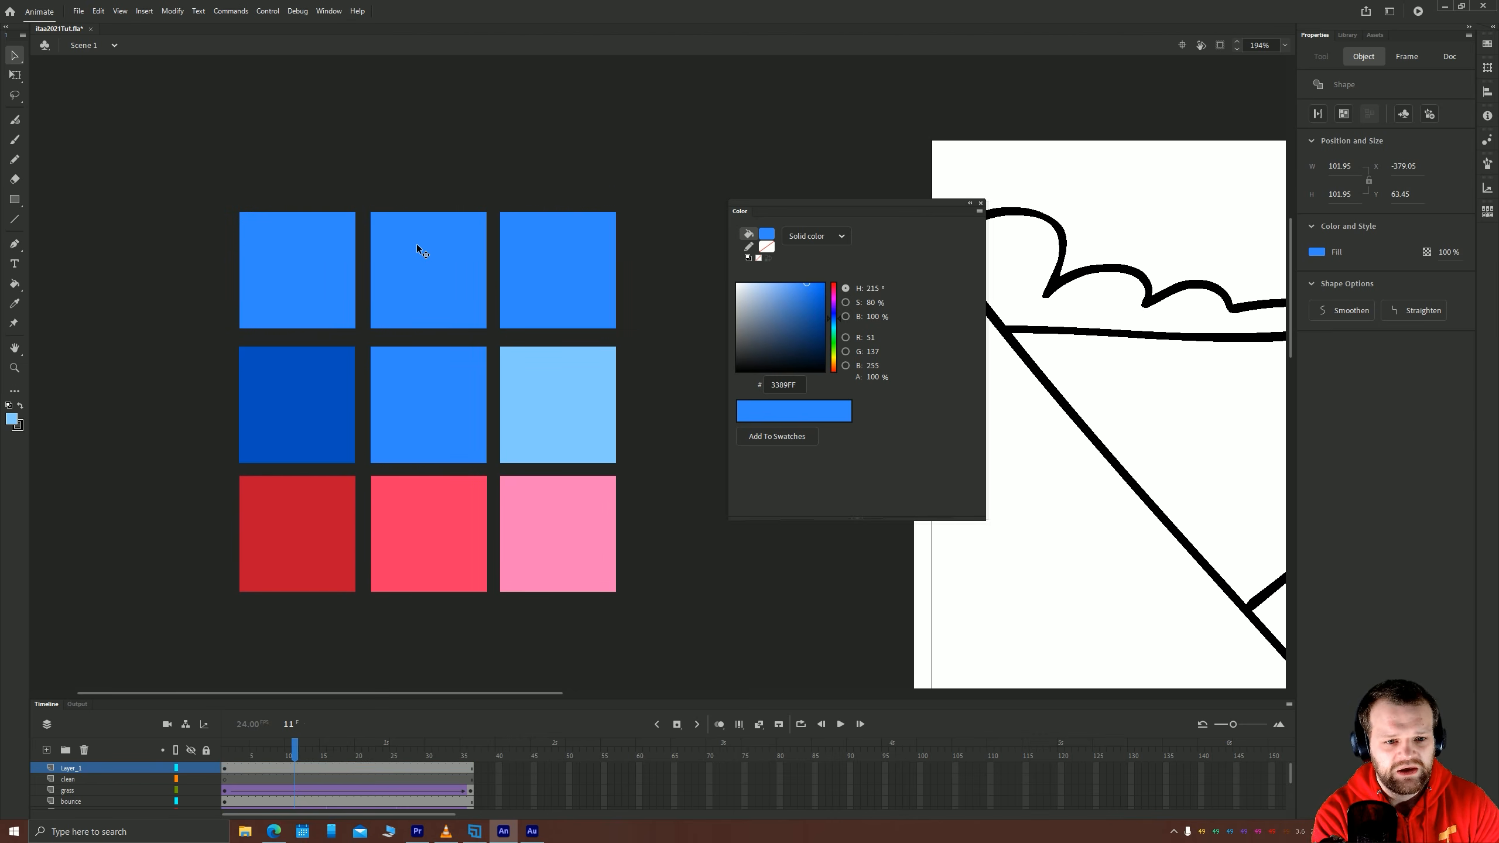
click(417, 244)
Shift the hue of the three squares in the new top row to 138°, making them green 33FF71.
drag(660, 138, 212, 339)
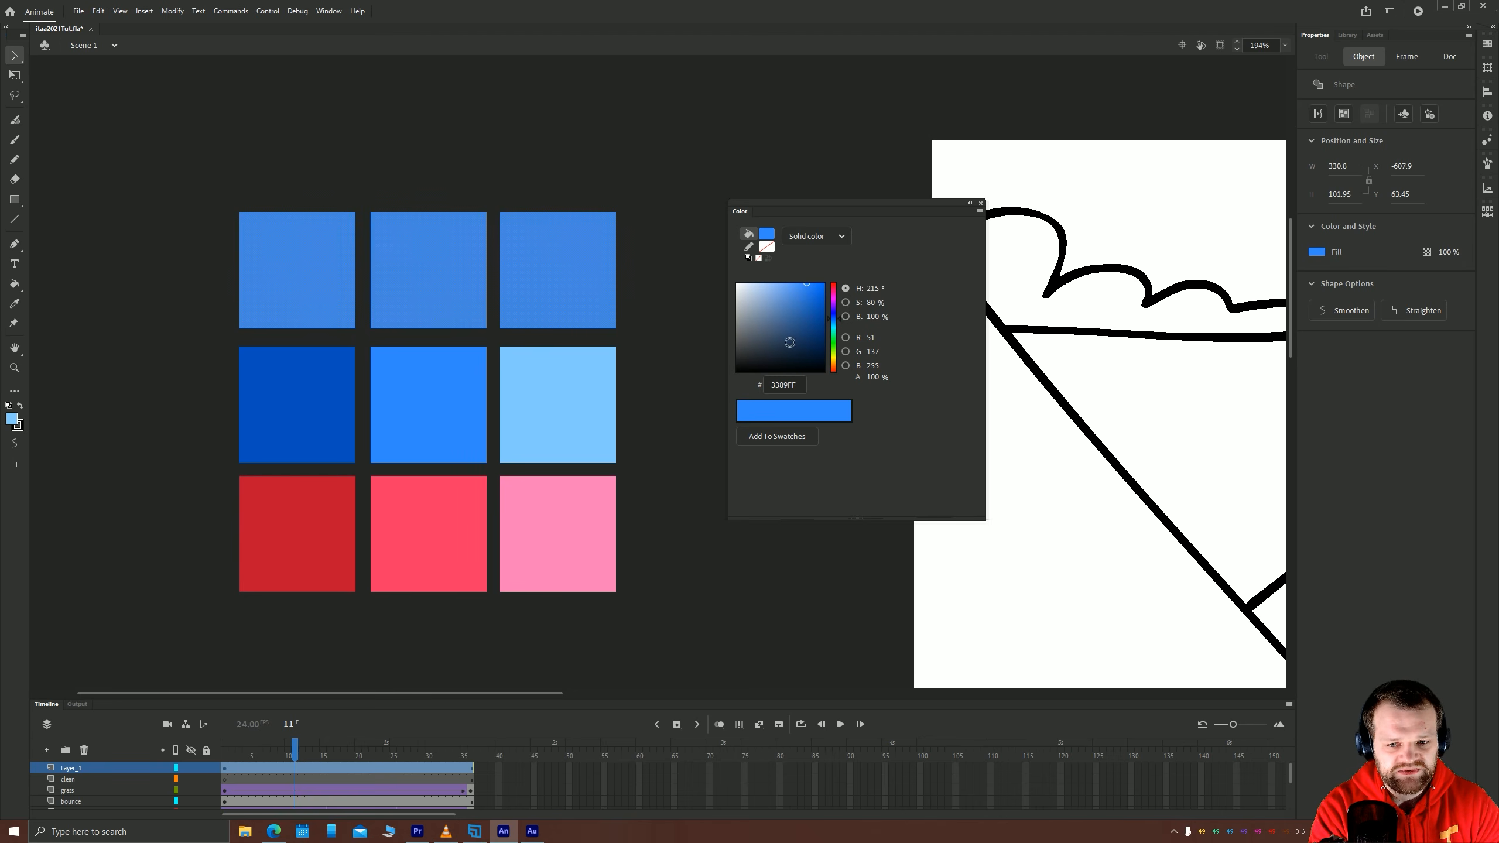
mouse_move(834, 324)
mouse_down()
mouse_move(838, 354)
mouse_move(836, 338)
mouse_up()
click(452, 185)
drag(406, 246, 474, 242)
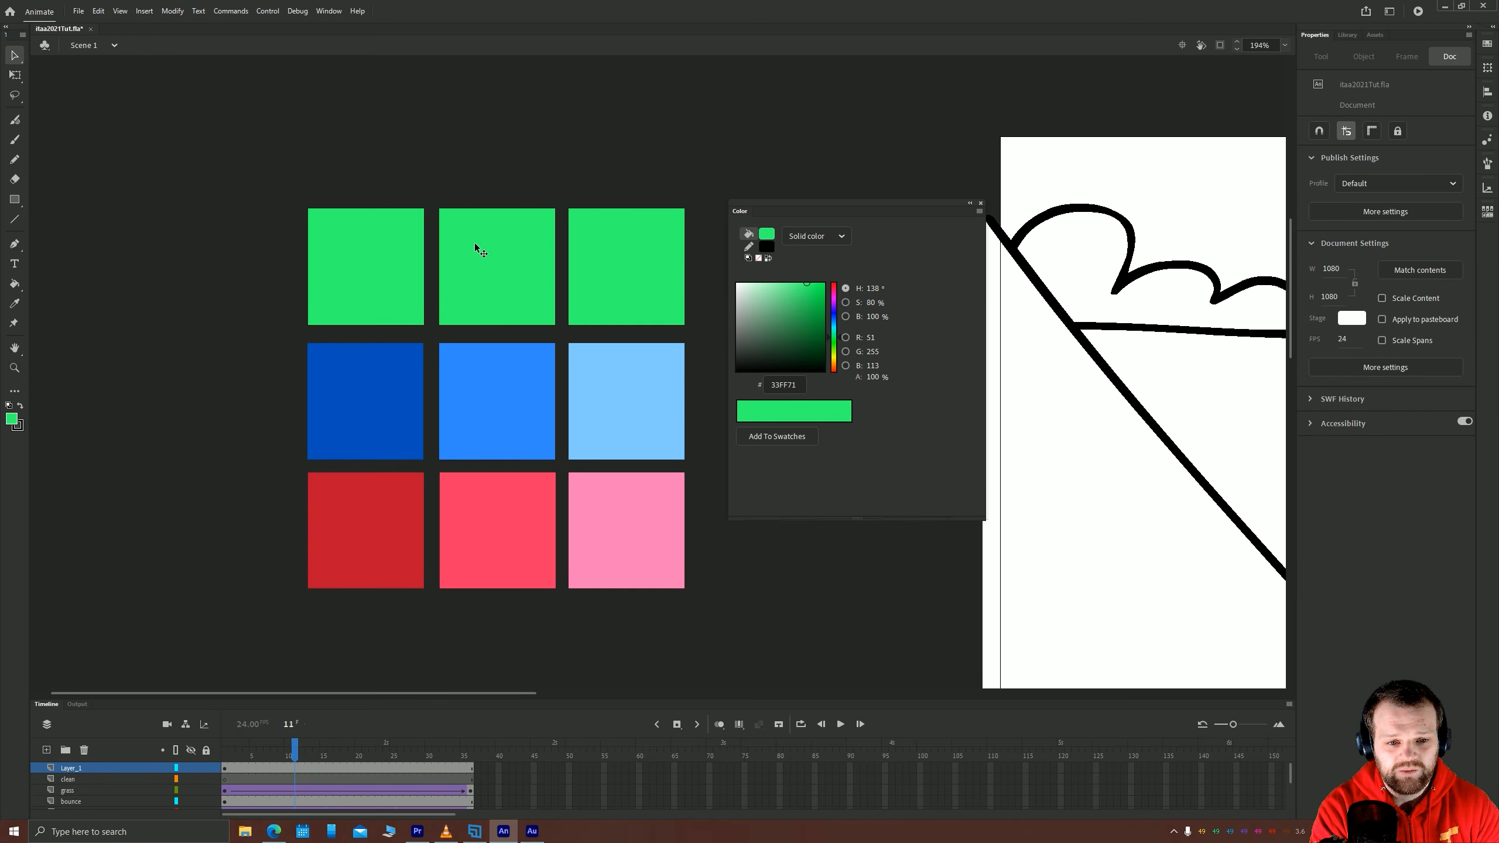
Mute the whole green row to 5CD180, with saturation 56% and brightness 82%.
drag(713, 180, 284, 344)
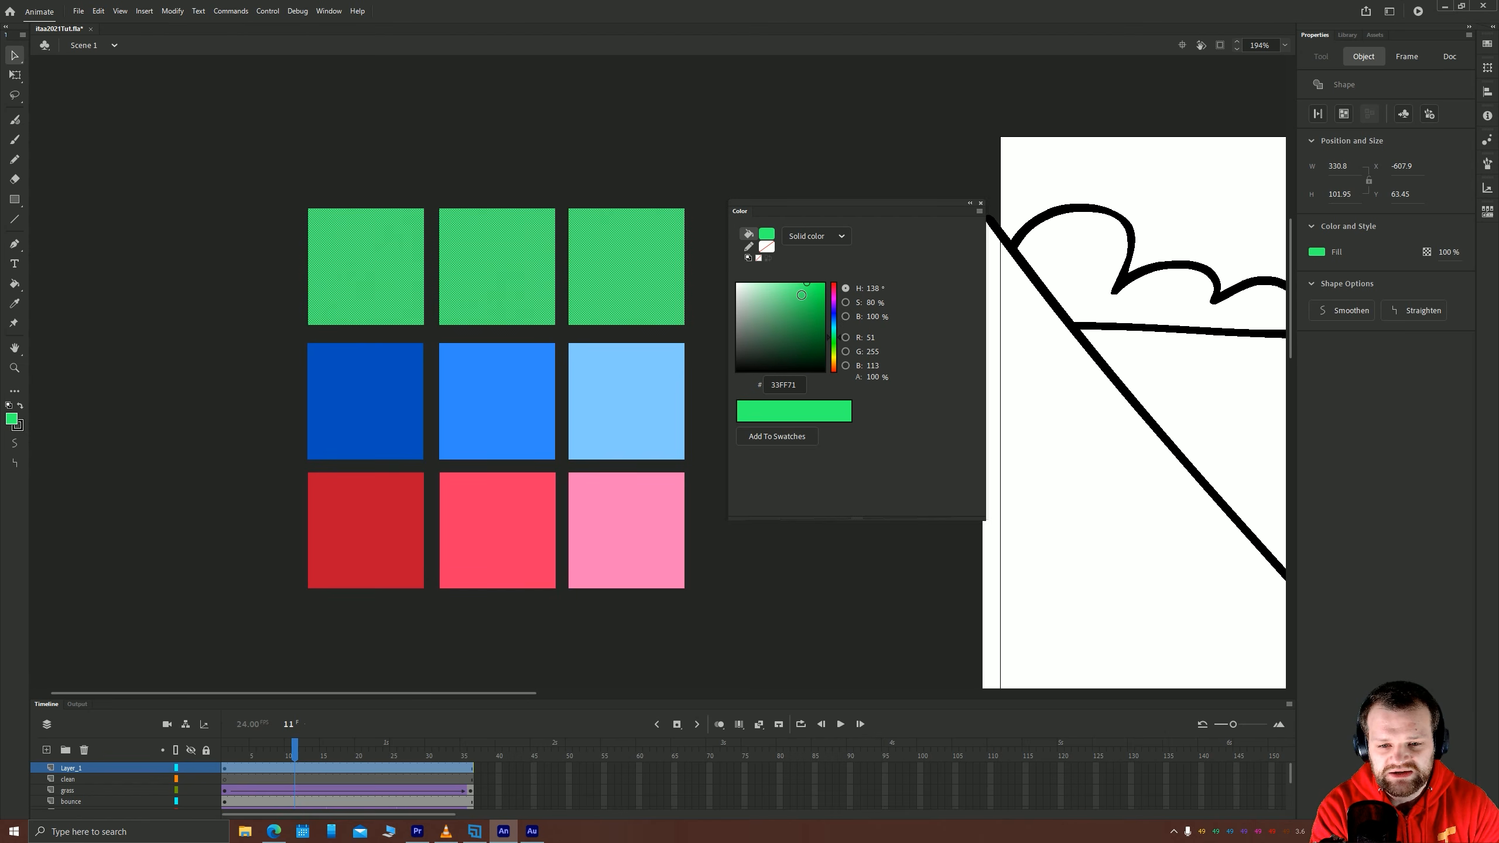
drag(803, 292, 786, 293)
click(524, 149)
drag(539, 139, 573, 181)
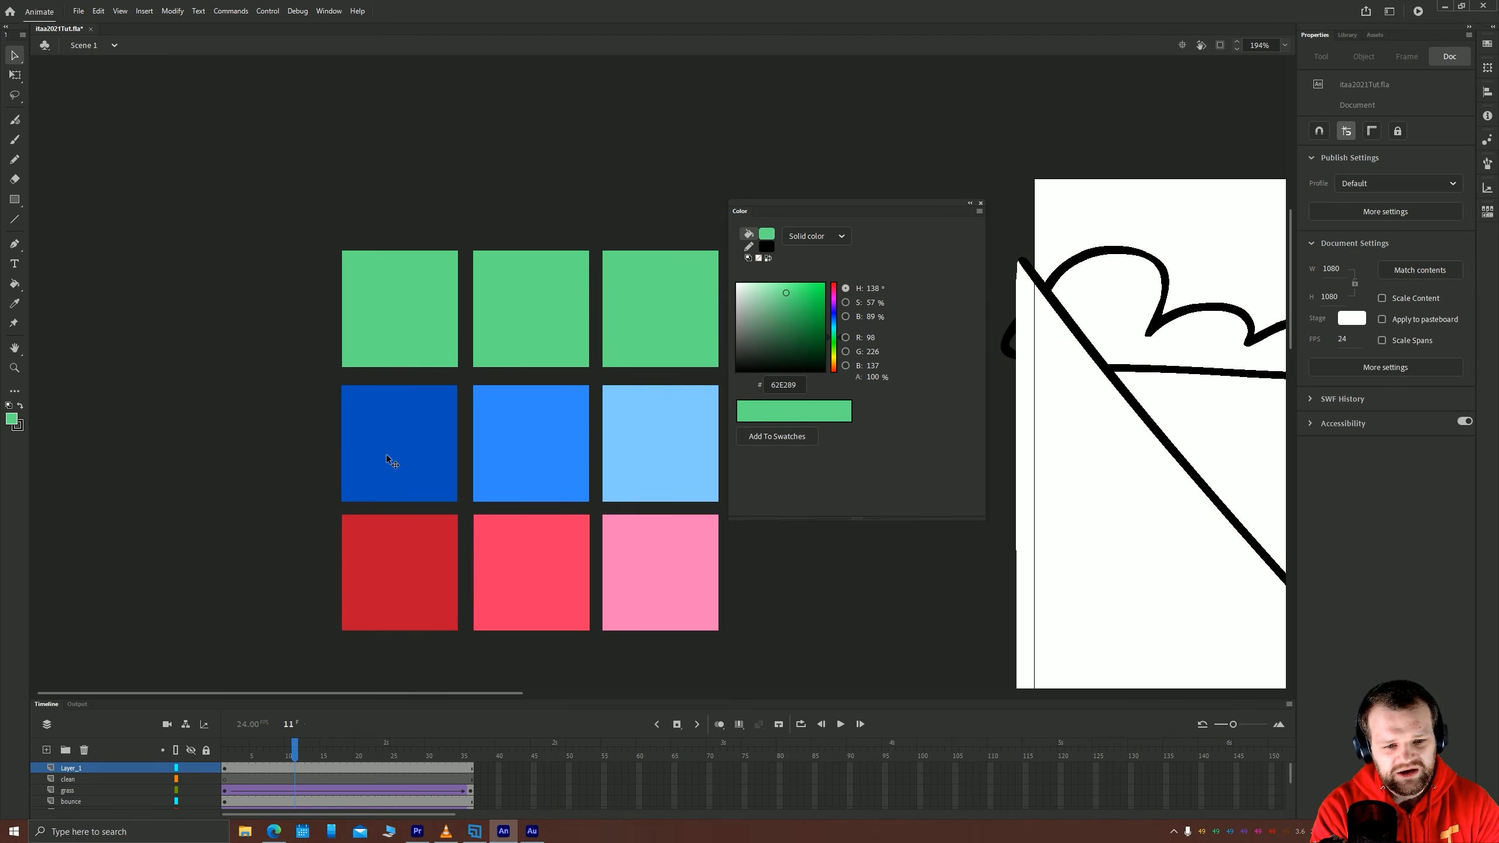
click(536, 321)
drag(723, 227, 284, 387)
click(784, 301)
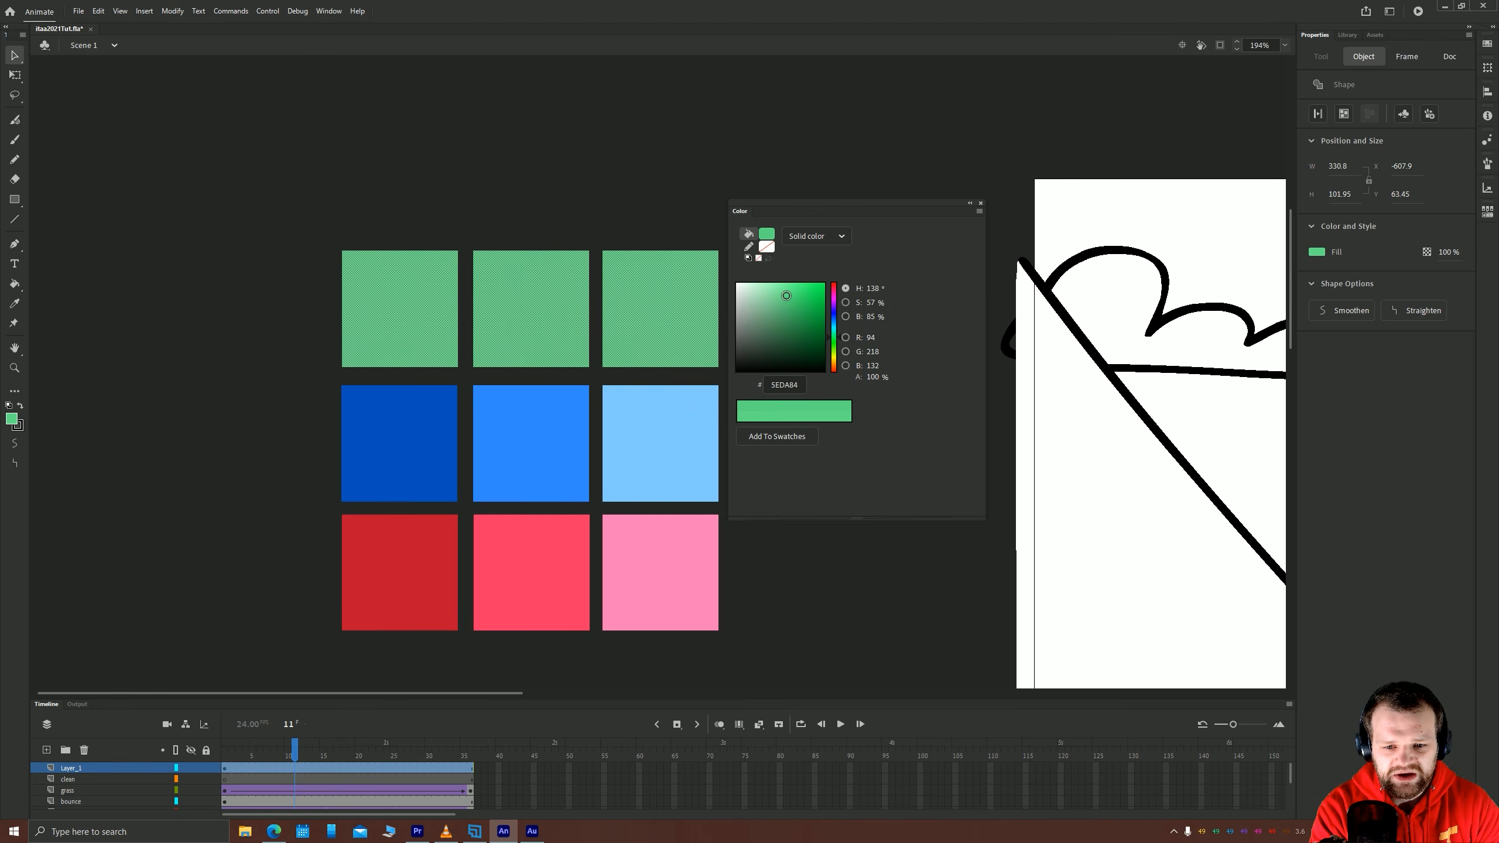
drag(784, 301, 785, 299)
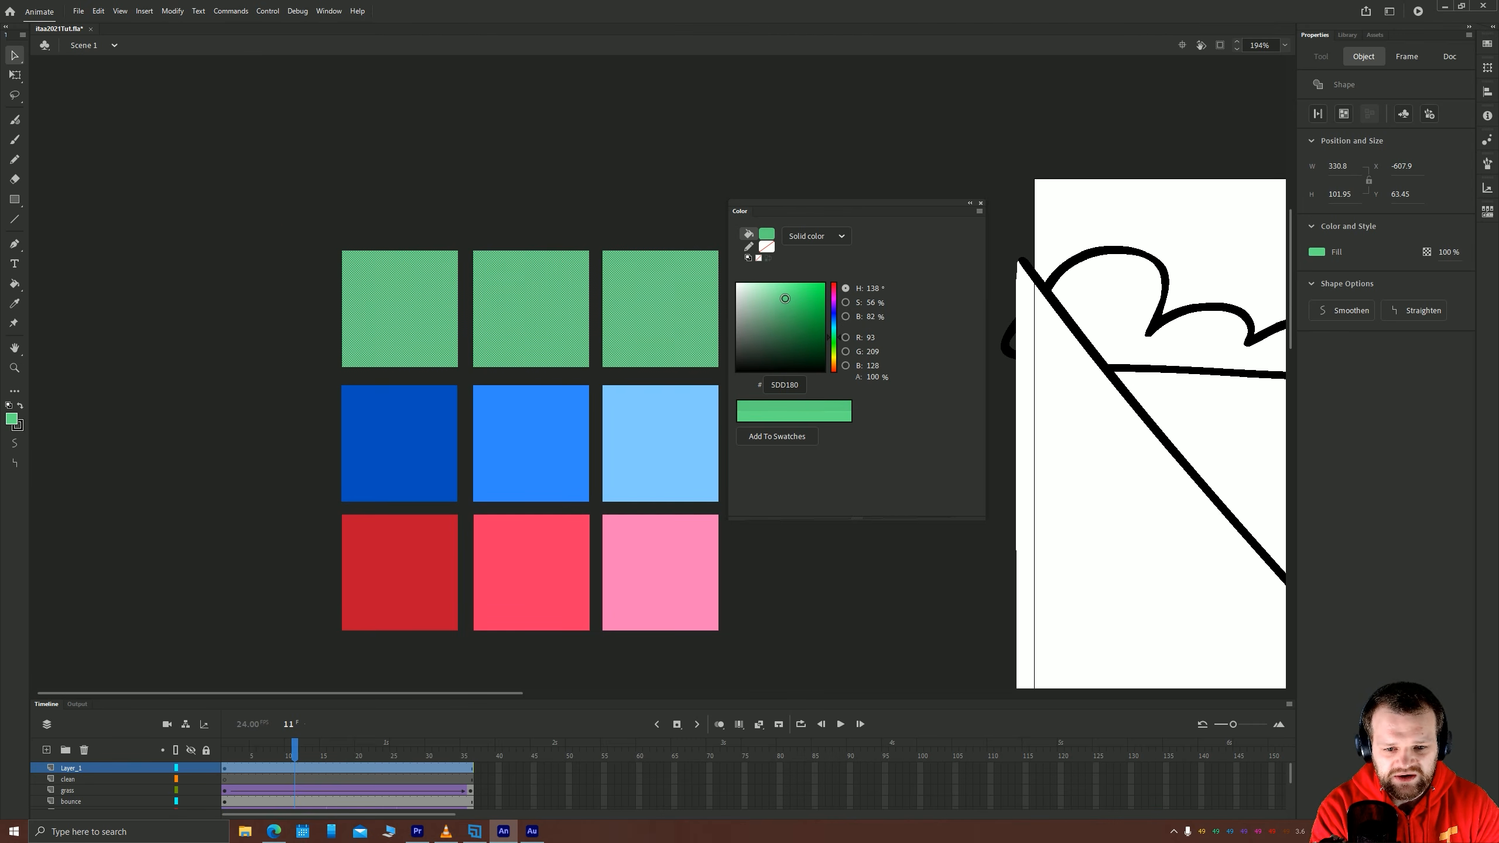
click(497, 199)
drag(541, 171, 490, 197)
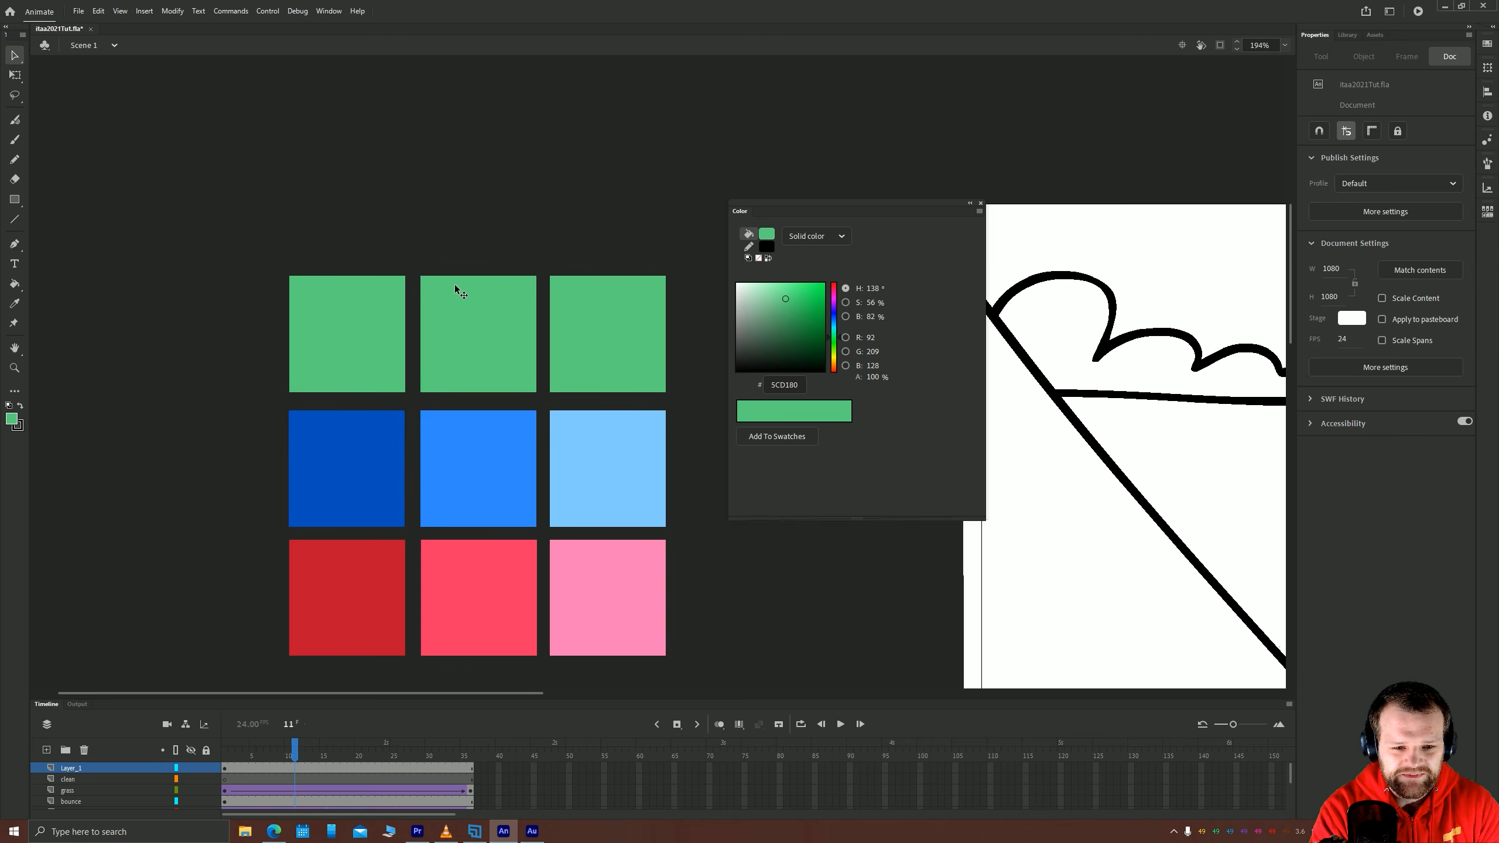
Recolor the first green square dark teal 0C9969, with hue 160°, saturation 92% and brightness 60%.
click(353, 336)
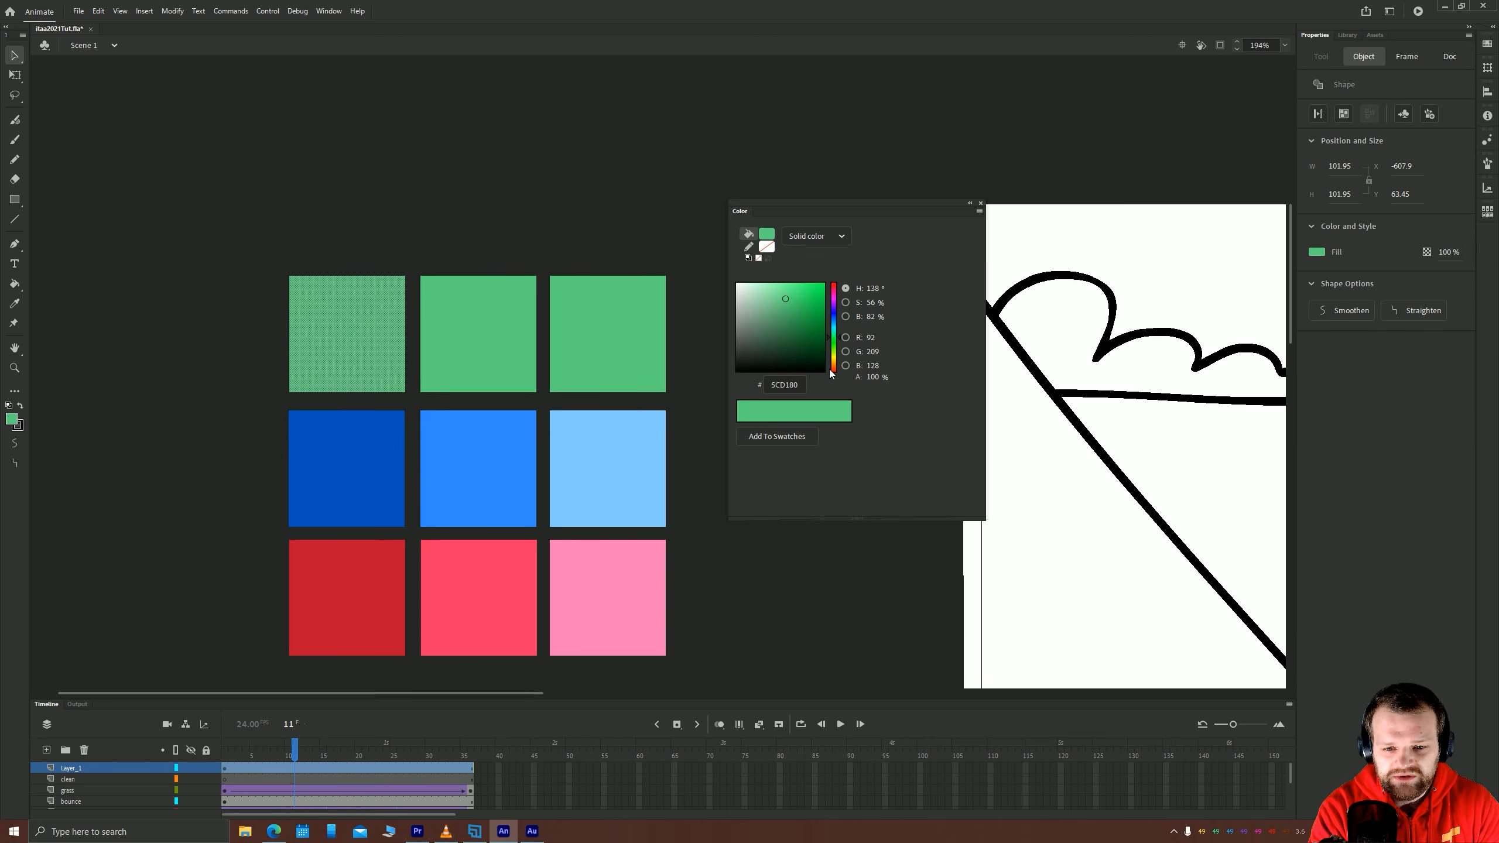
drag(838, 338, 817, 317)
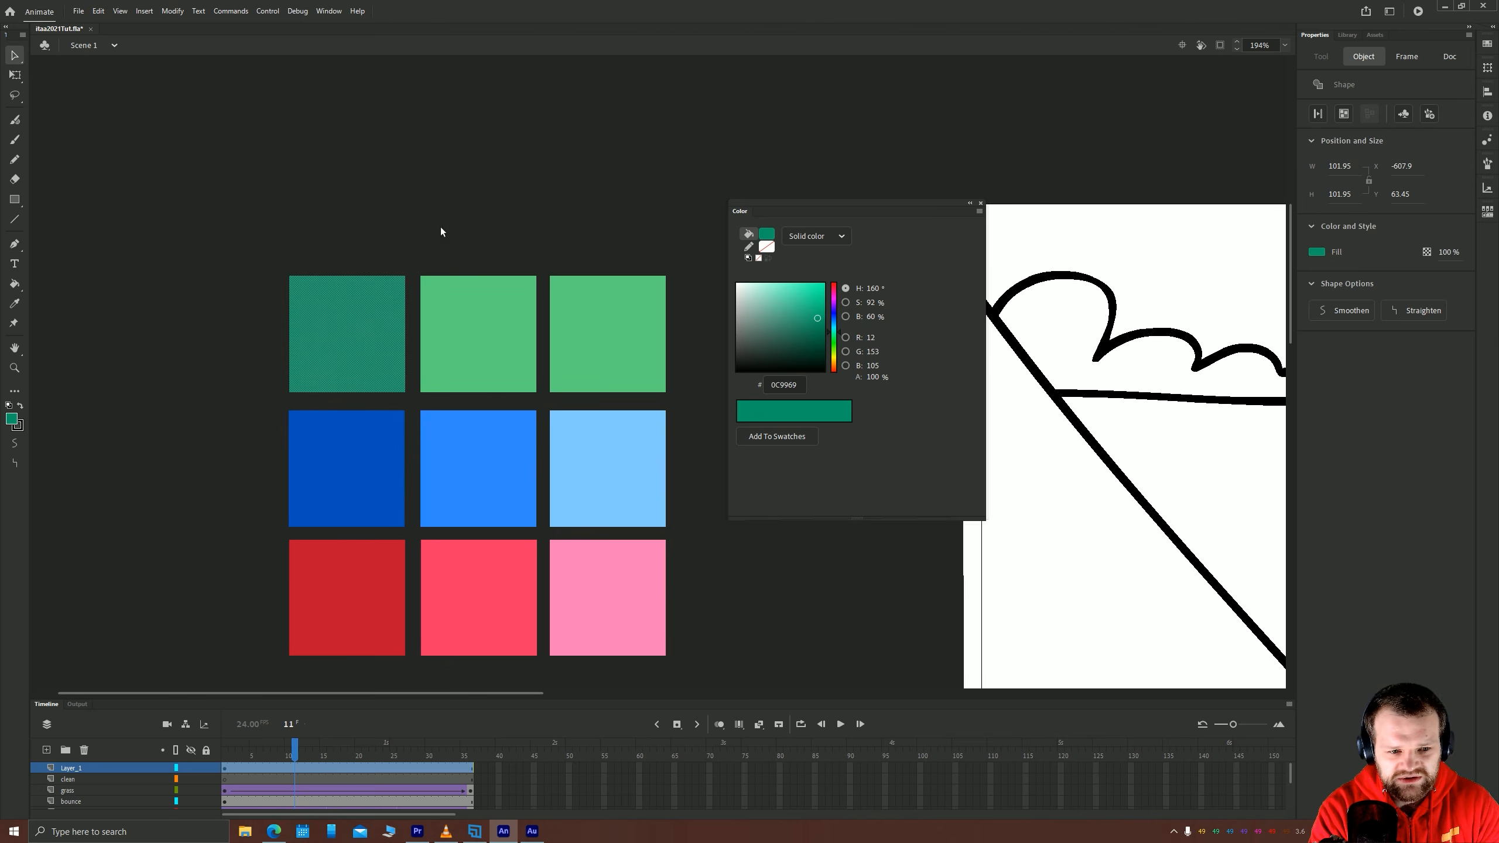
click(441, 230)
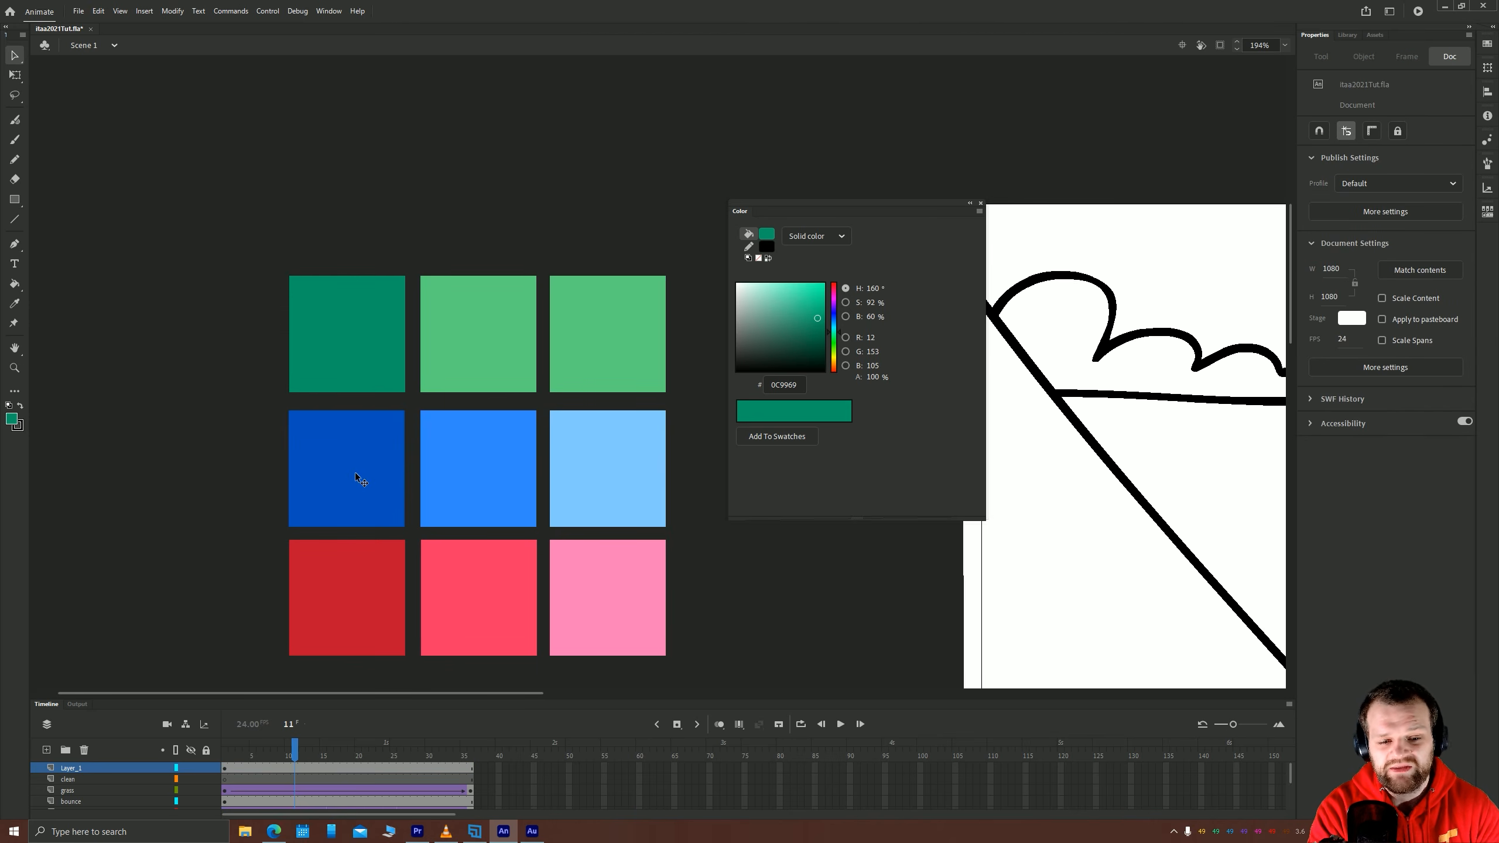
Recolor the third green square pale mint A4ECCE, with hue 155°, saturation 31% and brightness 93%.
click(599, 372)
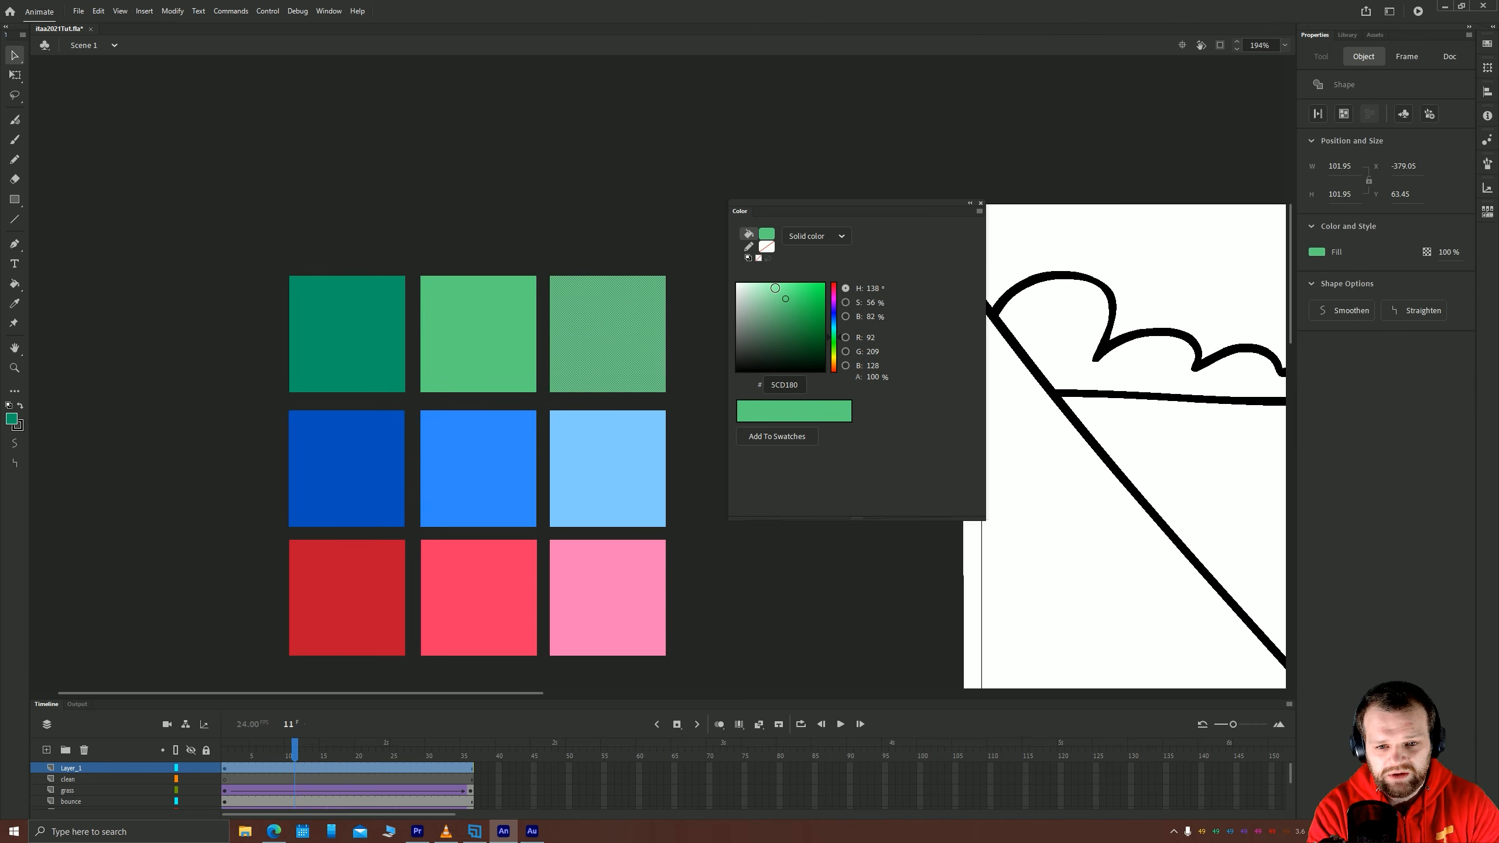
drag(834, 337, 835, 333)
drag(776, 294, 763, 289)
click(494, 216)
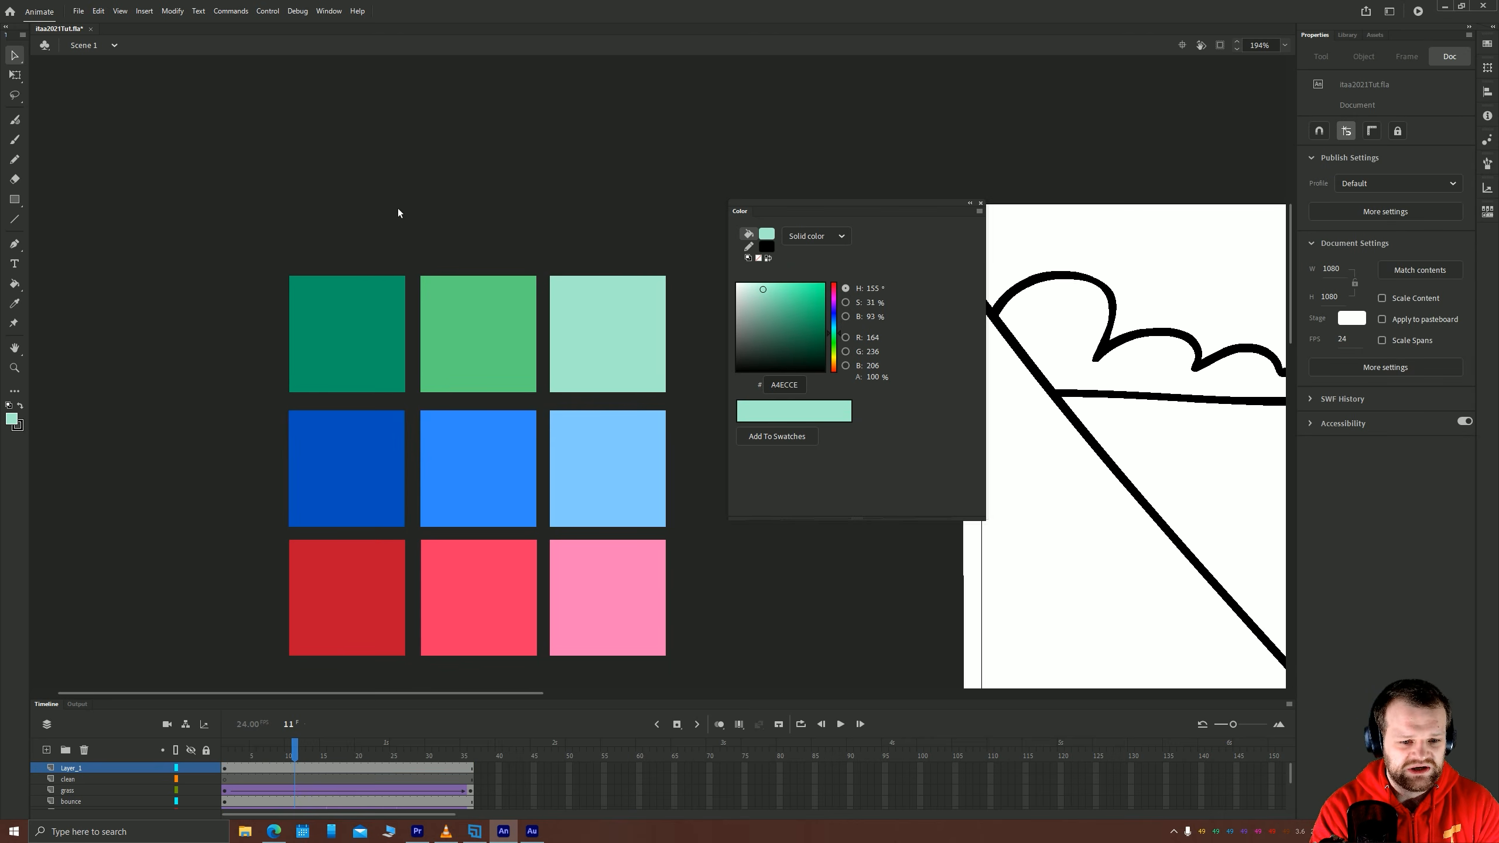
Close the Color panel so that the colored squares and the whole scene drawing are in clear view.
scroll(482, 400, down, 2)
scroll(482, 399, up, 1)
scroll(480, 379, down, 3)
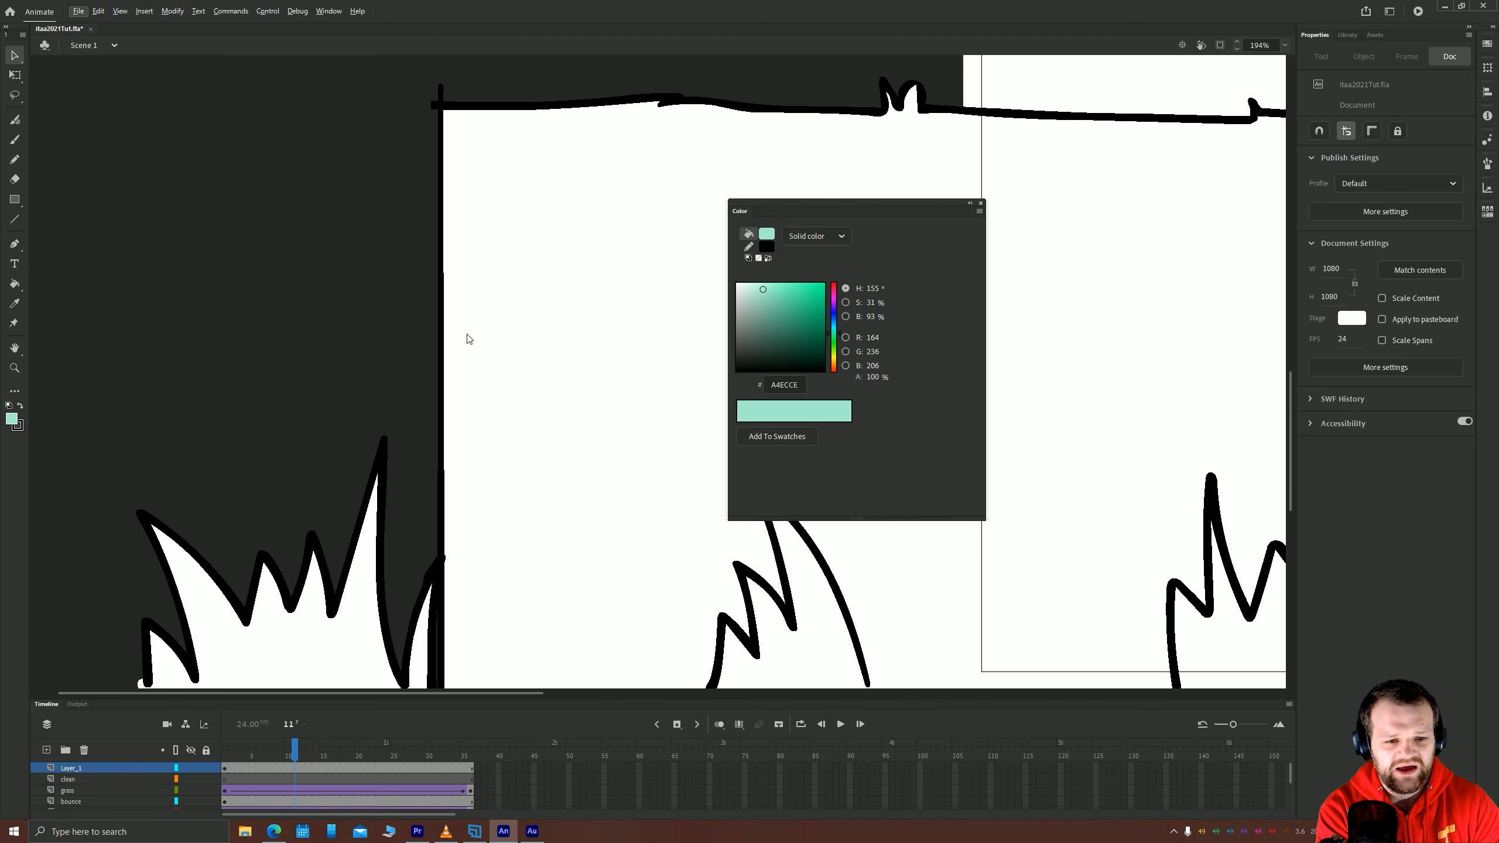
drag(310, 228, 322, 492)
scroll(323, 492, down, 5)
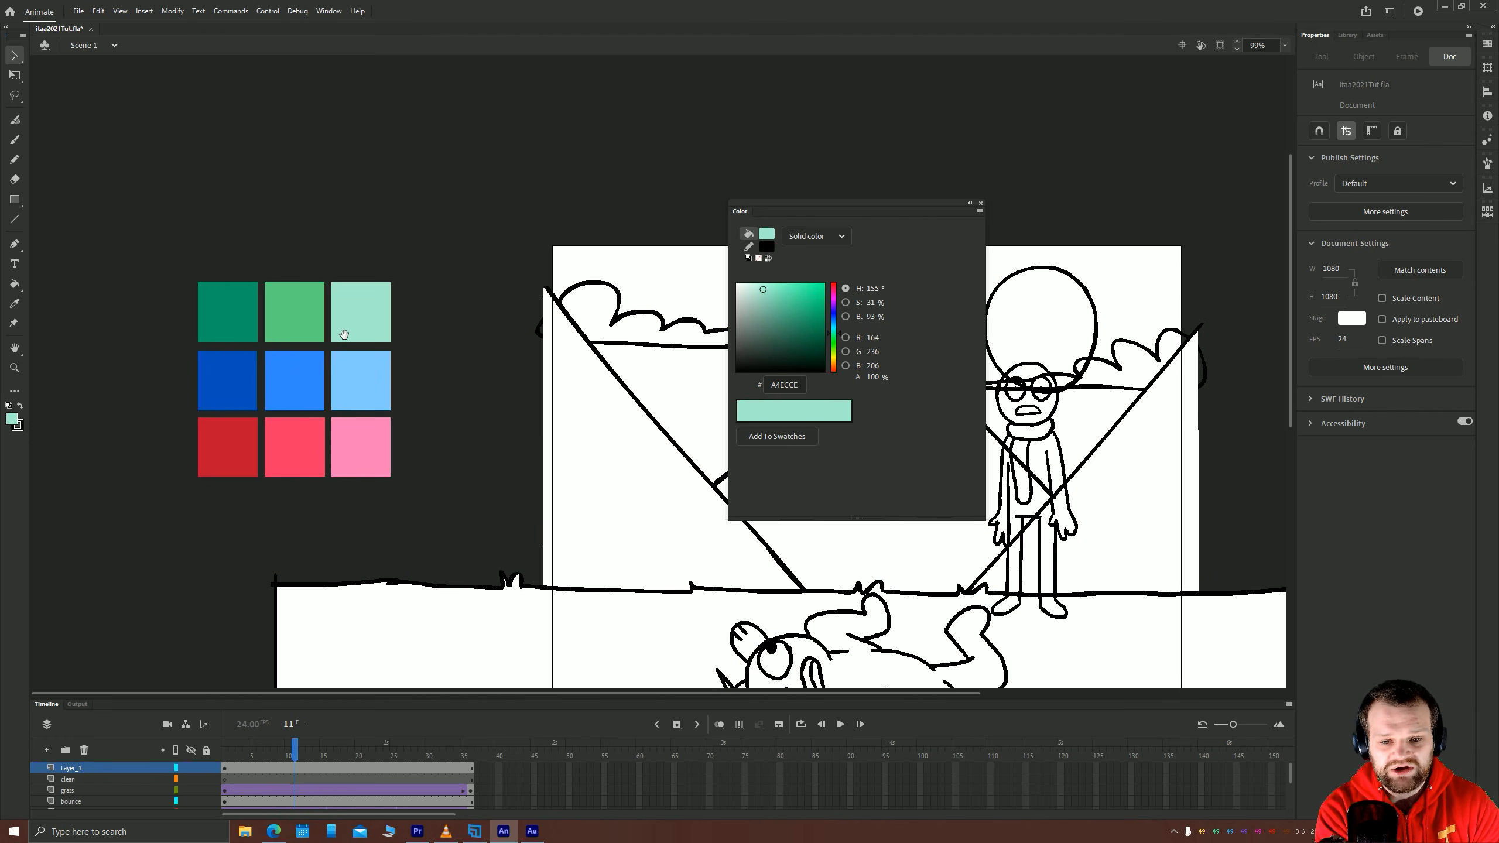
click(980, 202)
scroll(244, 251, down, 1)
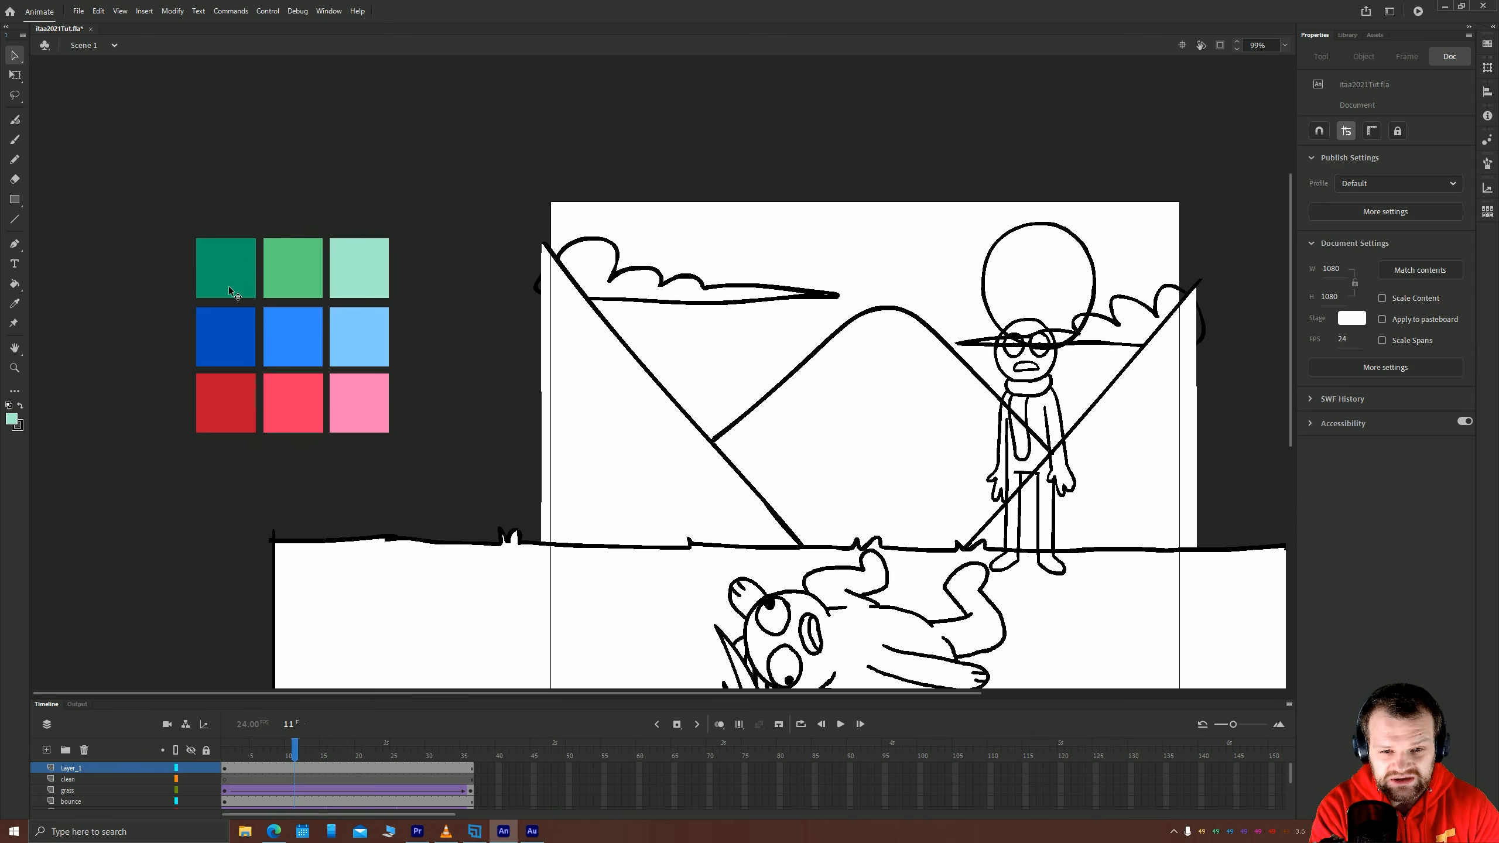
Open the Swatches panel and place it between the colored squares and the scene drawing.
click(329, 12)
click(339, 353)
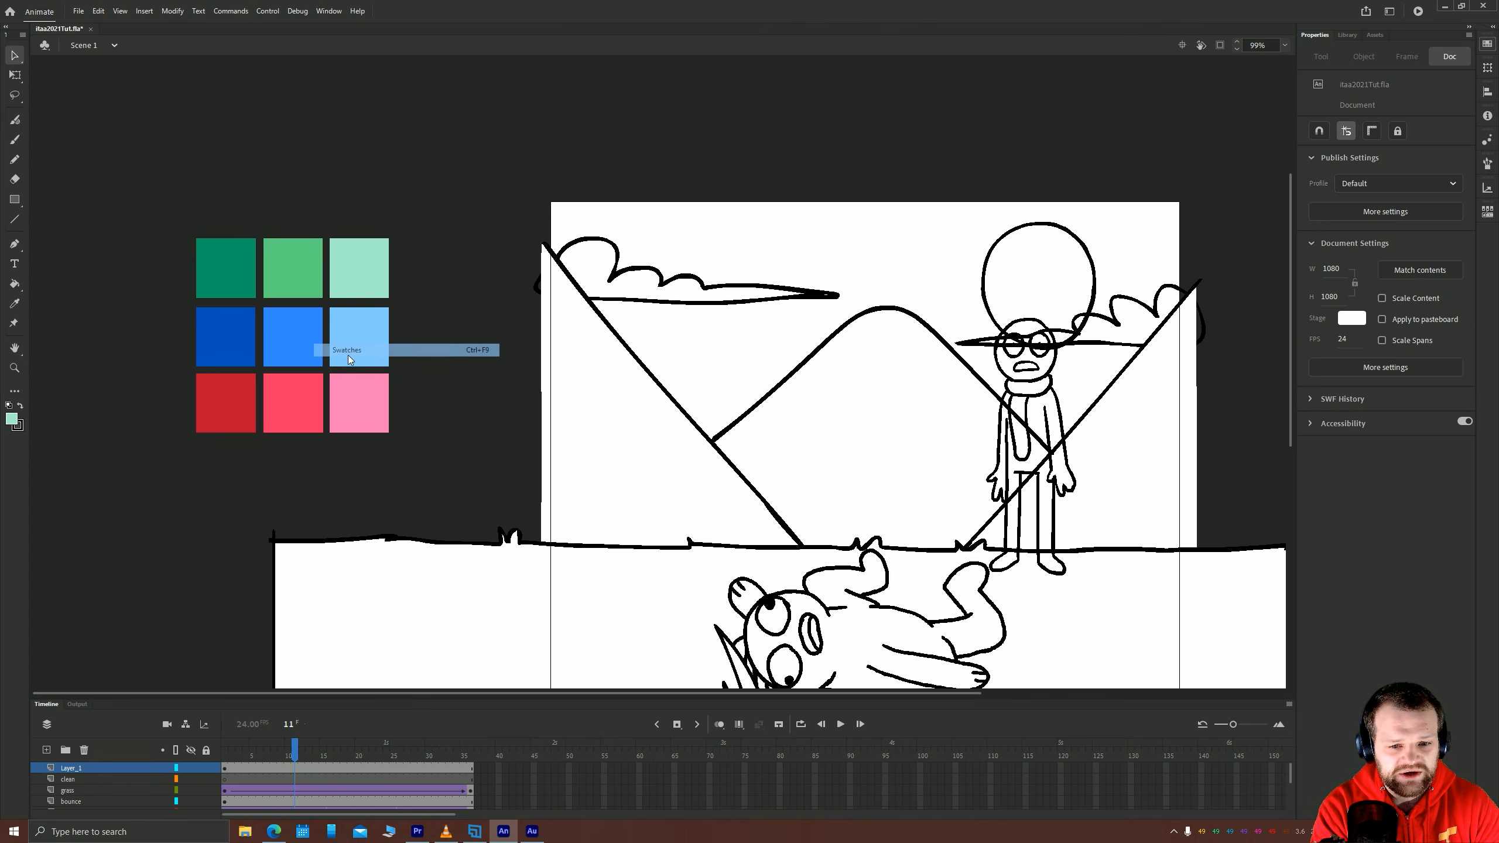
drag(1266, 43, 546, 155)
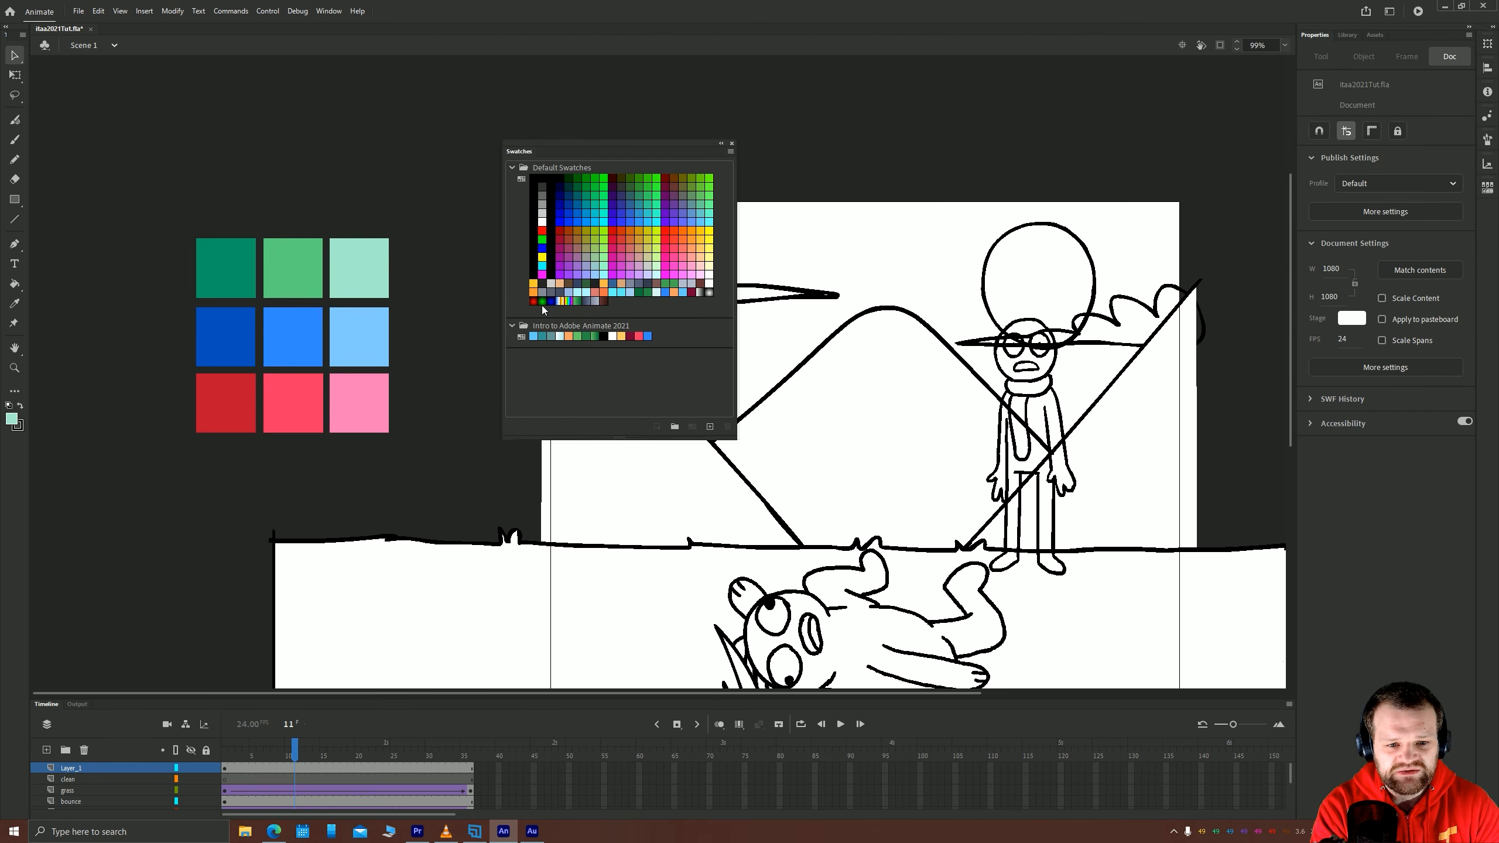
Add the current mint fill color as a new swatch in the Default Swatches palette.
click(549, 327)
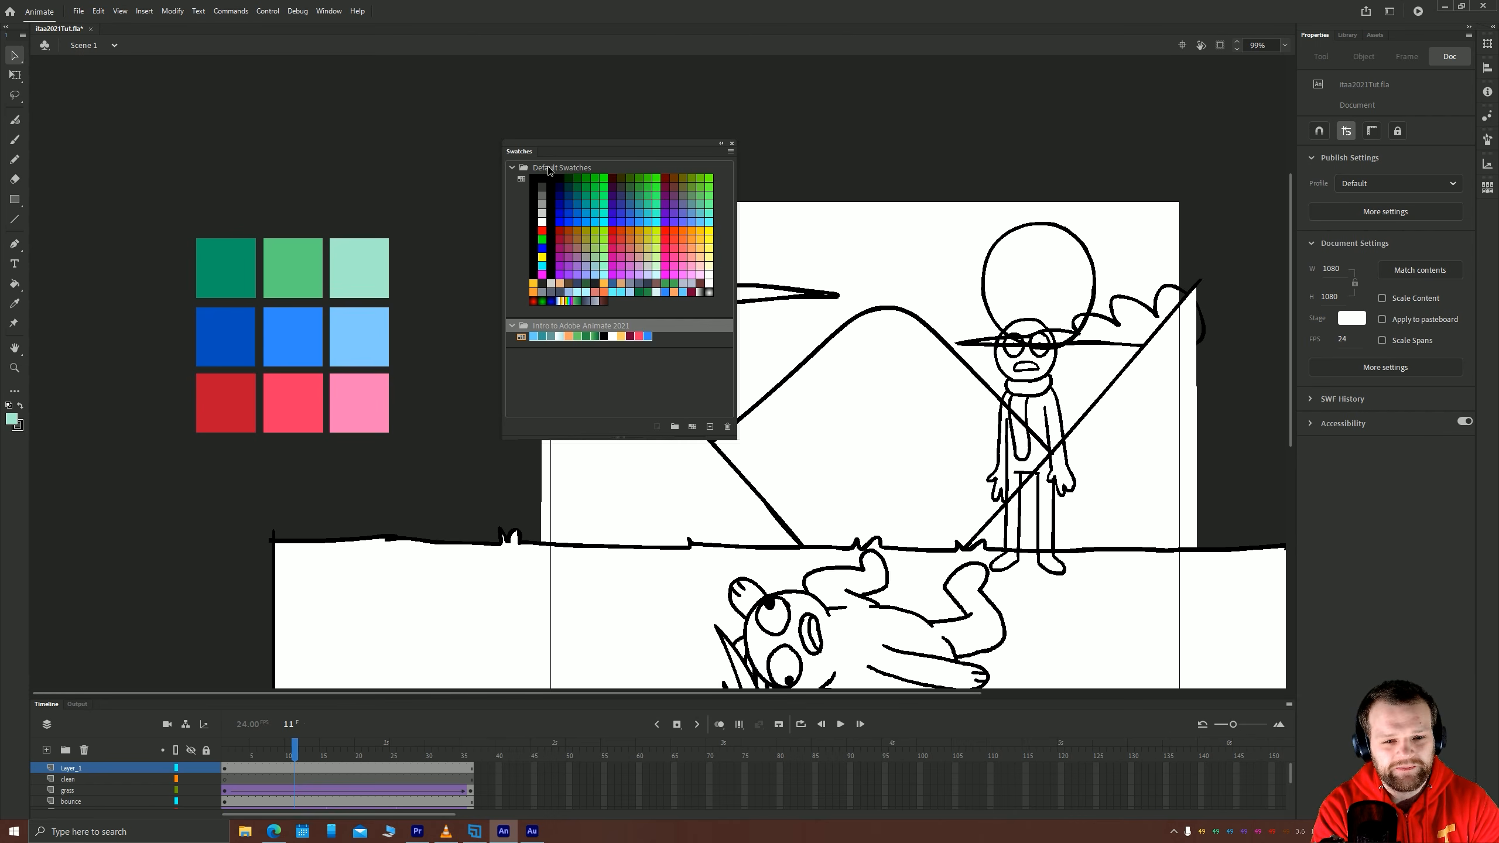
click(579, 377)
click(580, 374)
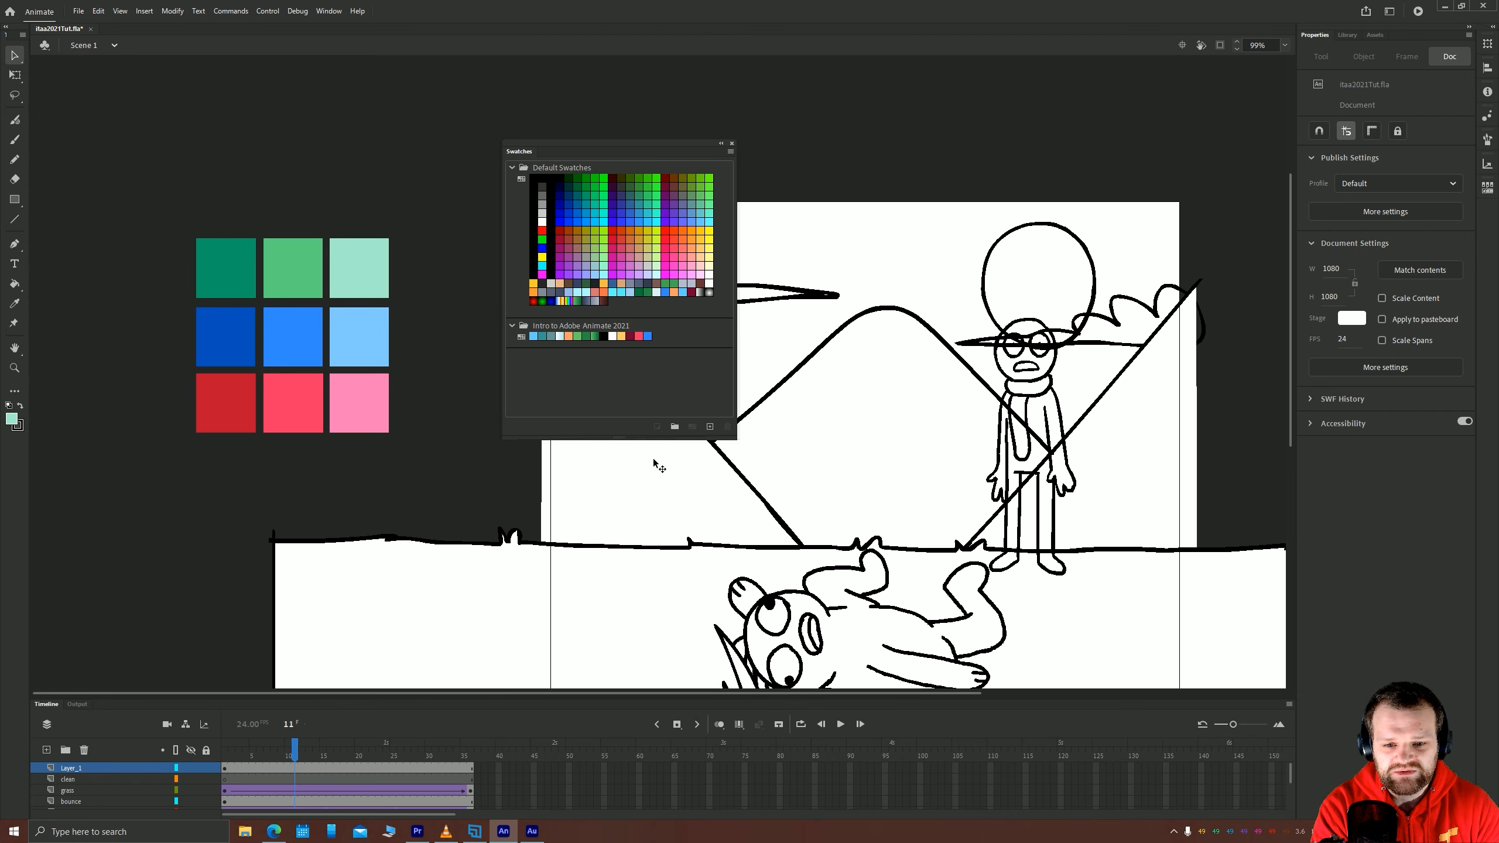
click(710, 426)
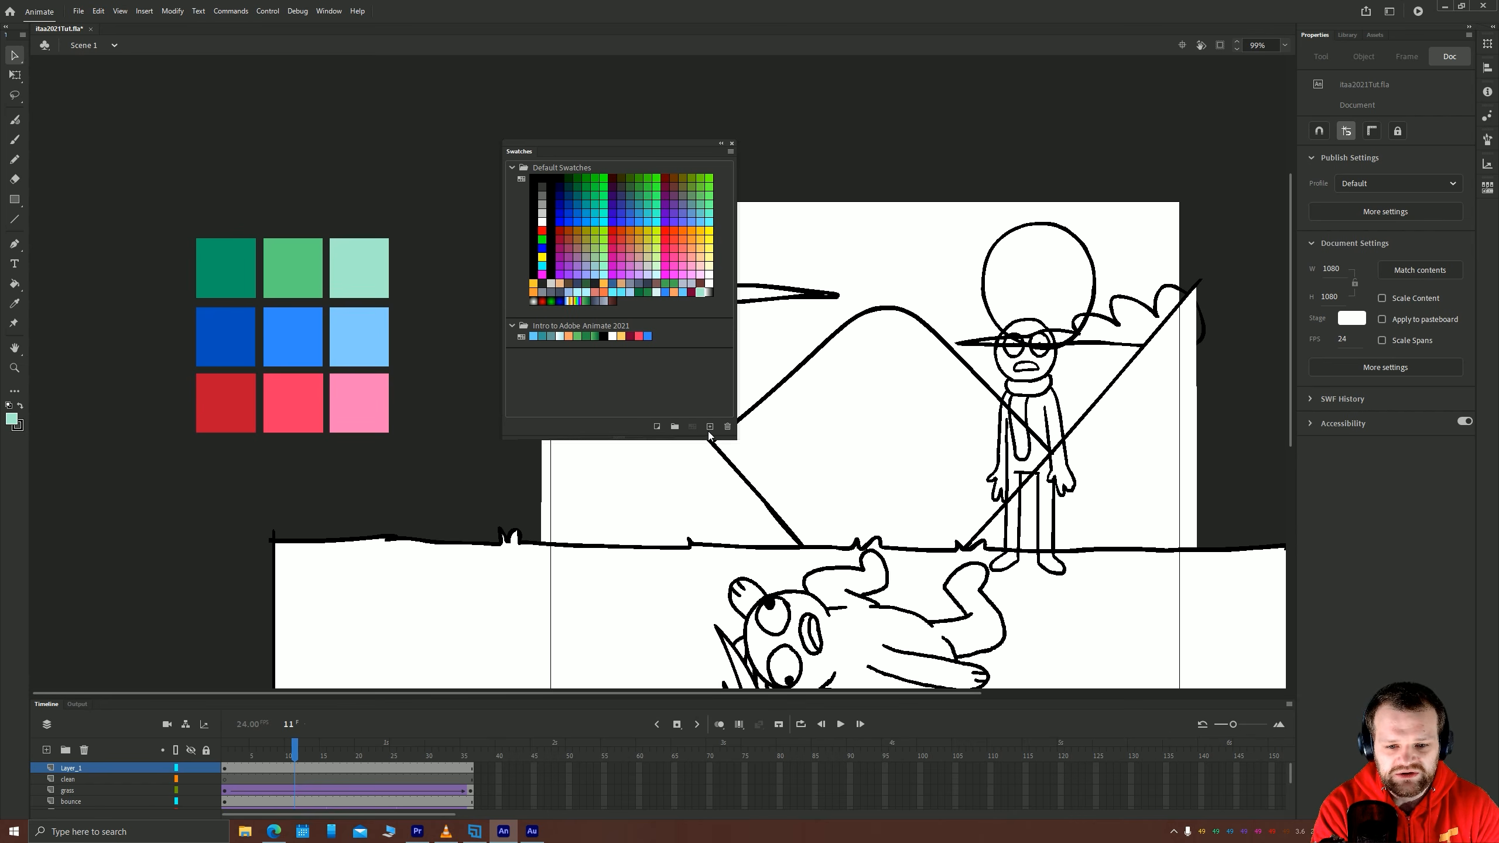
click(554, 335)
click(585, 370)
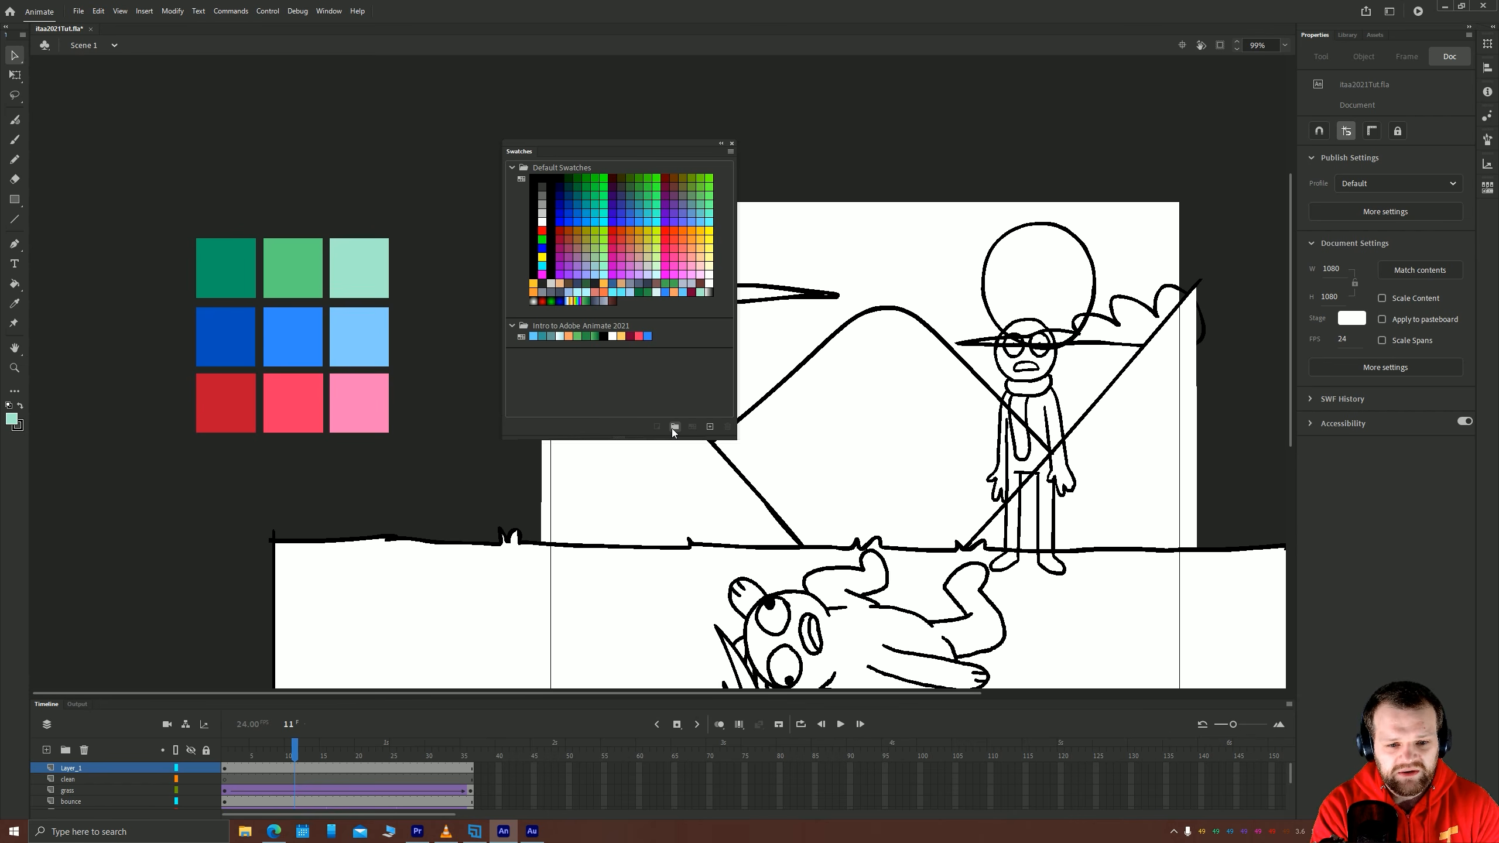
Create a new swatch folder named Test.
click(674, 427)
text(Test)
key(Return)
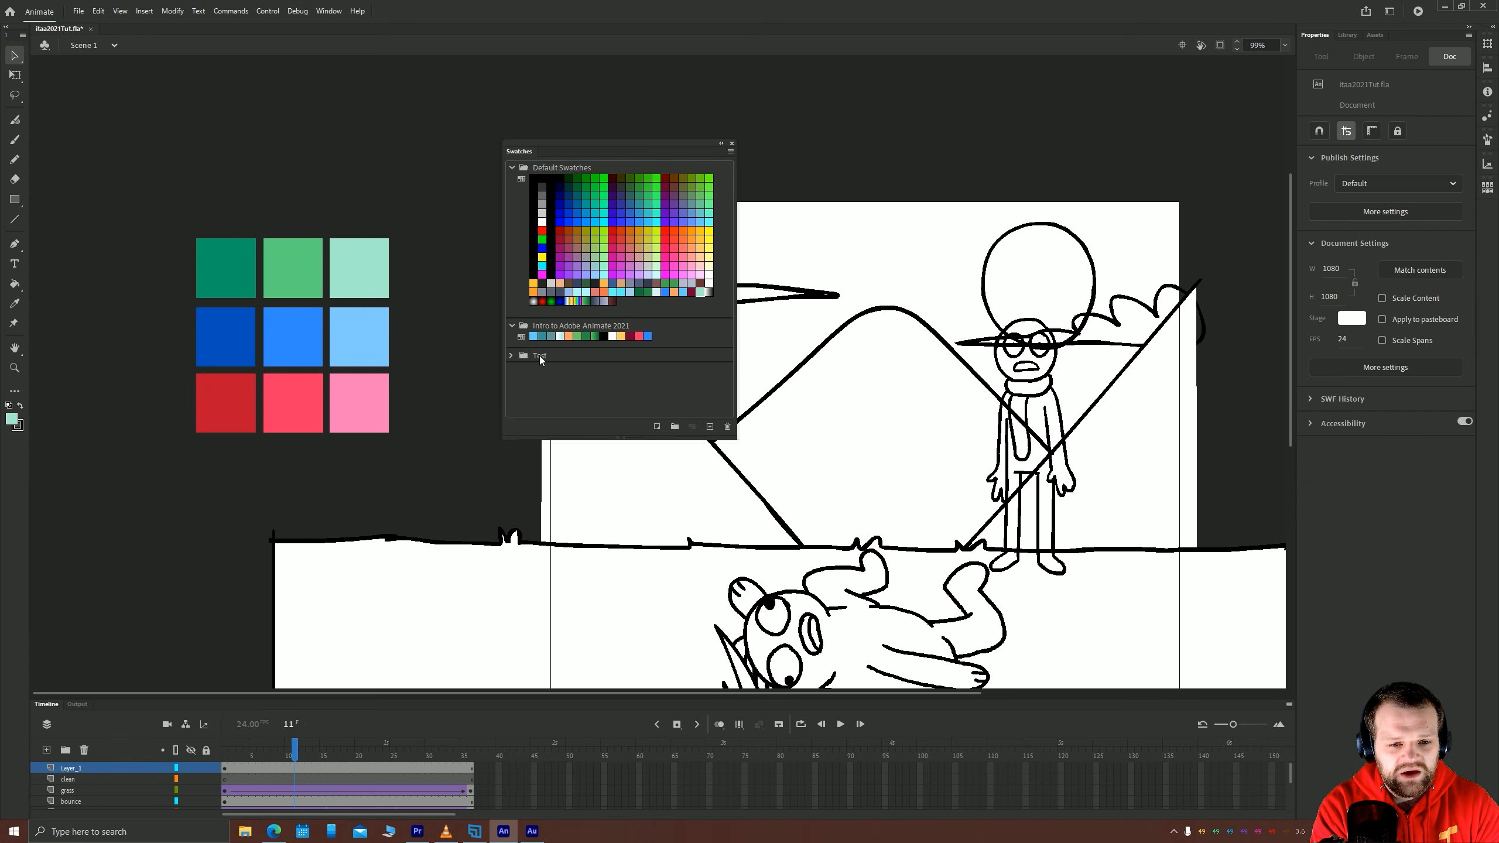
Add the fill colors of the three green squares as swatches in the Test folder.
click(218, 279)
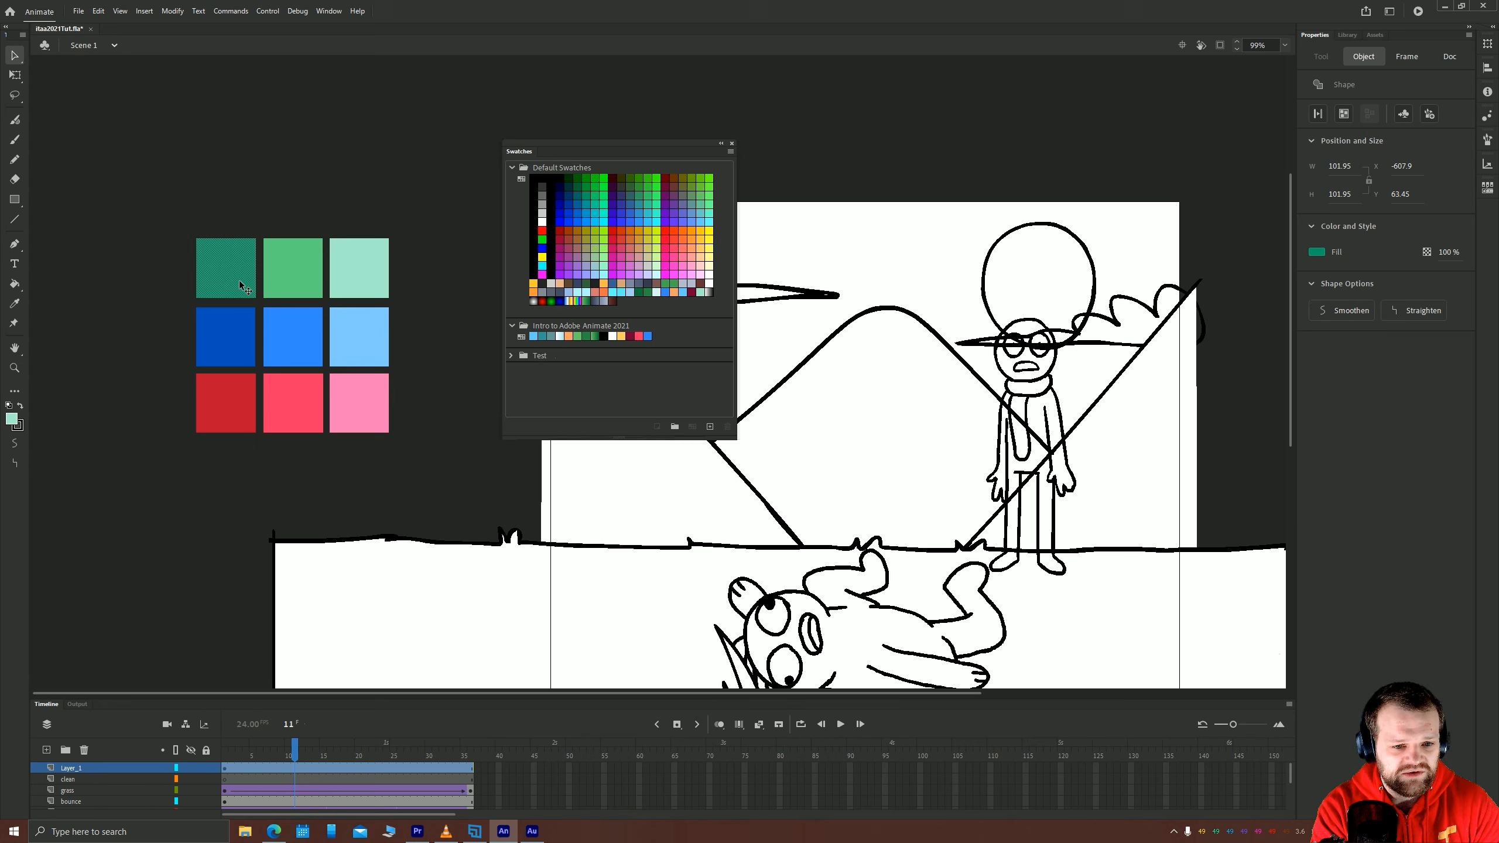
click(543, 357)
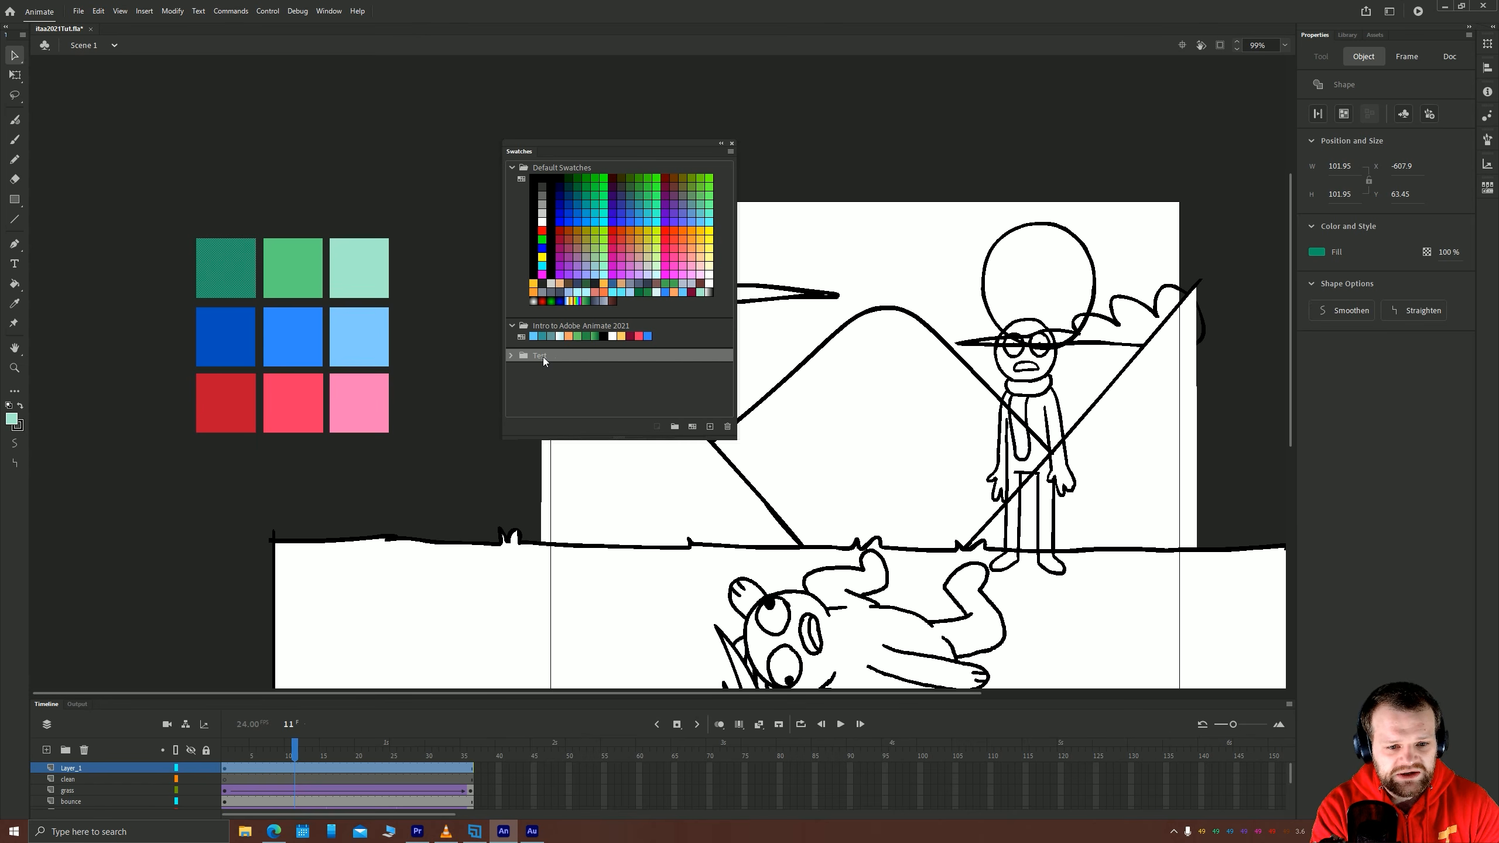
click(710, 424)
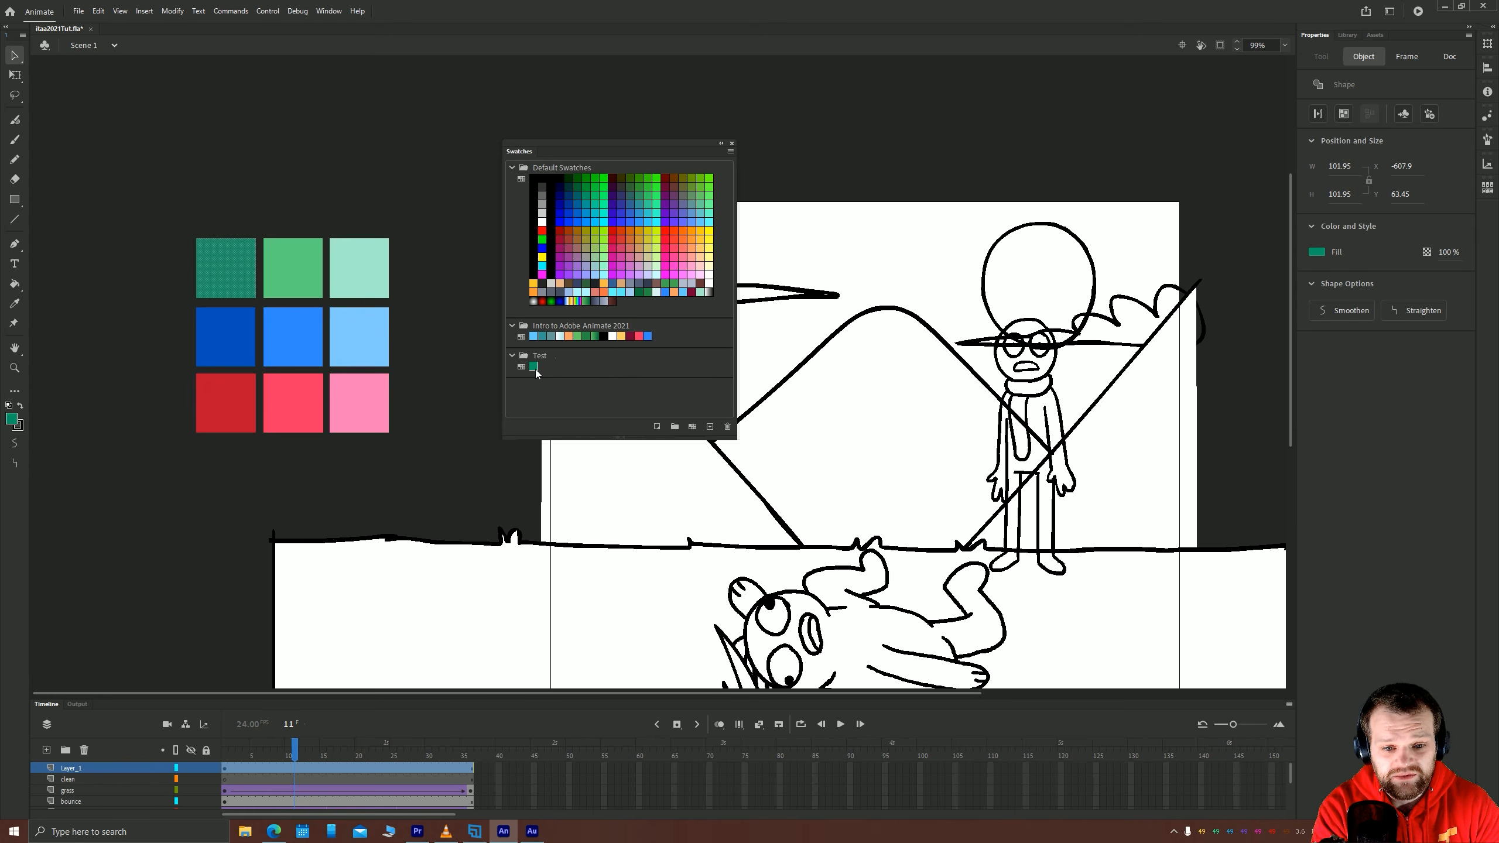
click(288, 274)
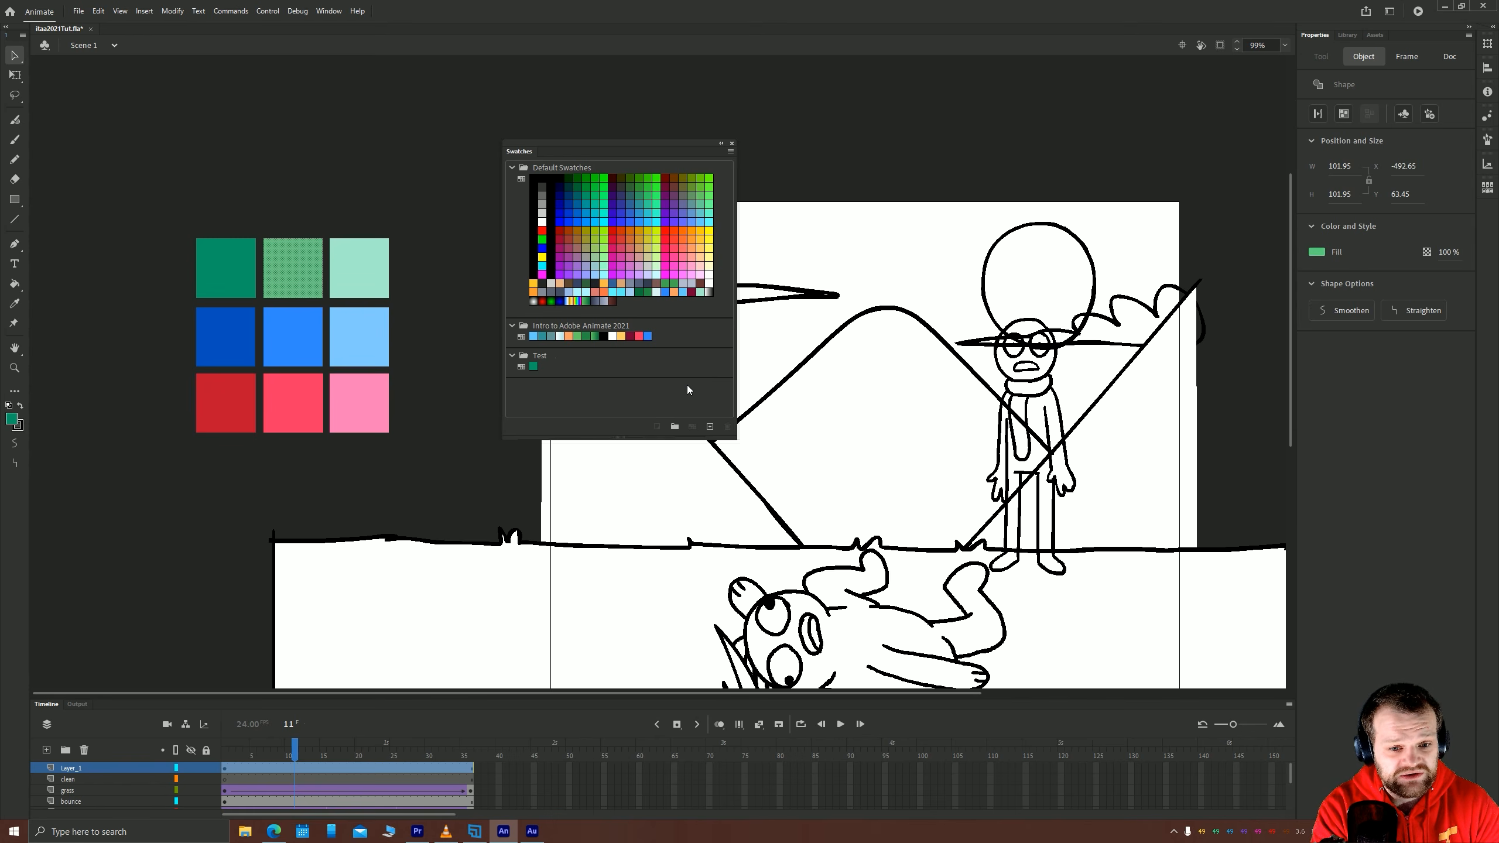
click(709, 426)
click(369, 273)
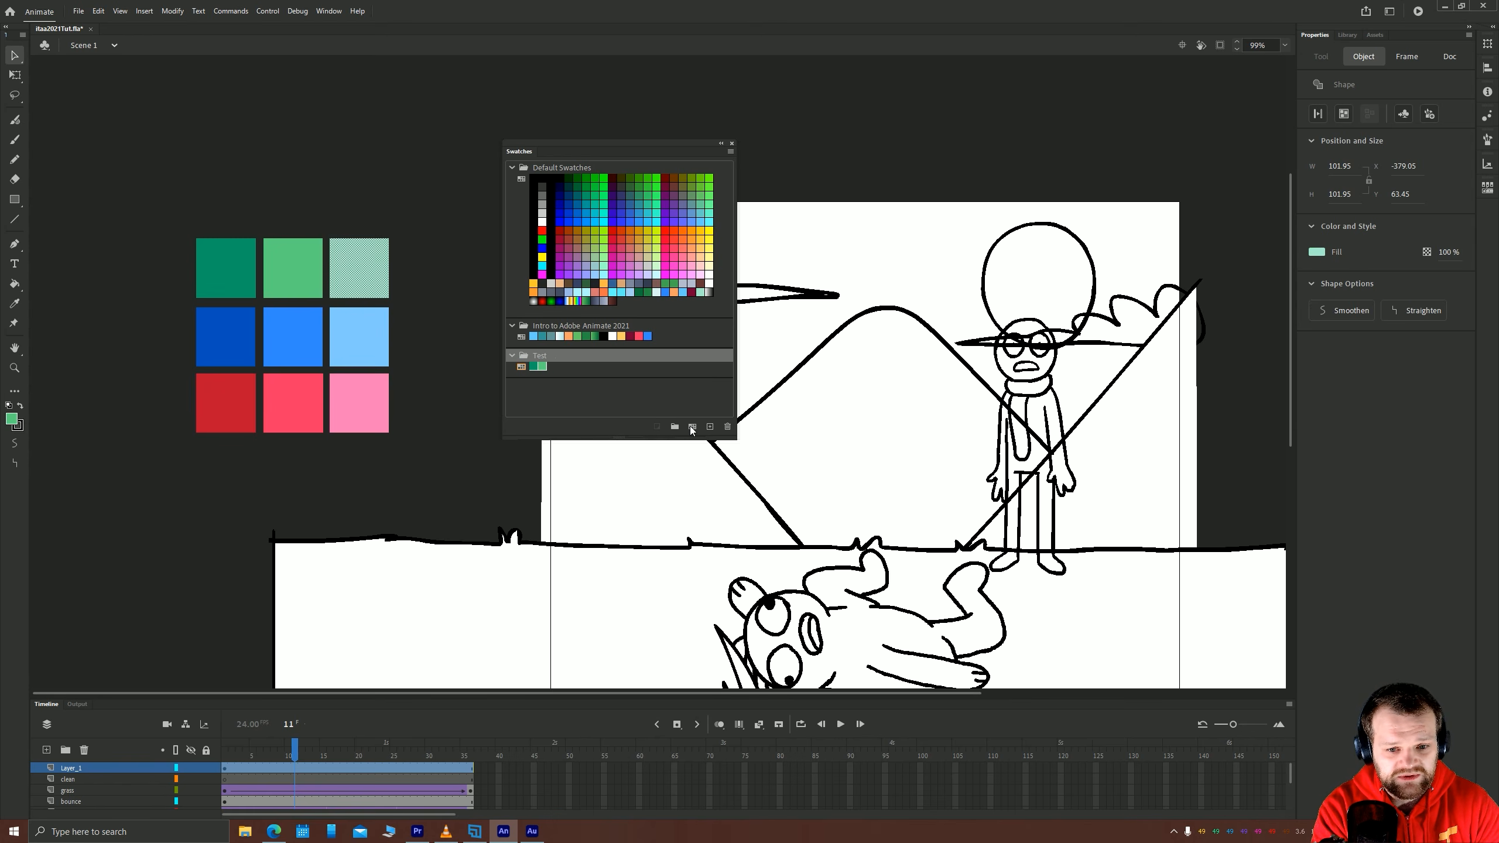
click(709, 427)
Add the fill colors of the three blue squares, from dark to light, to the Test swatch folder.
click(192, 344)
click(226, 345)
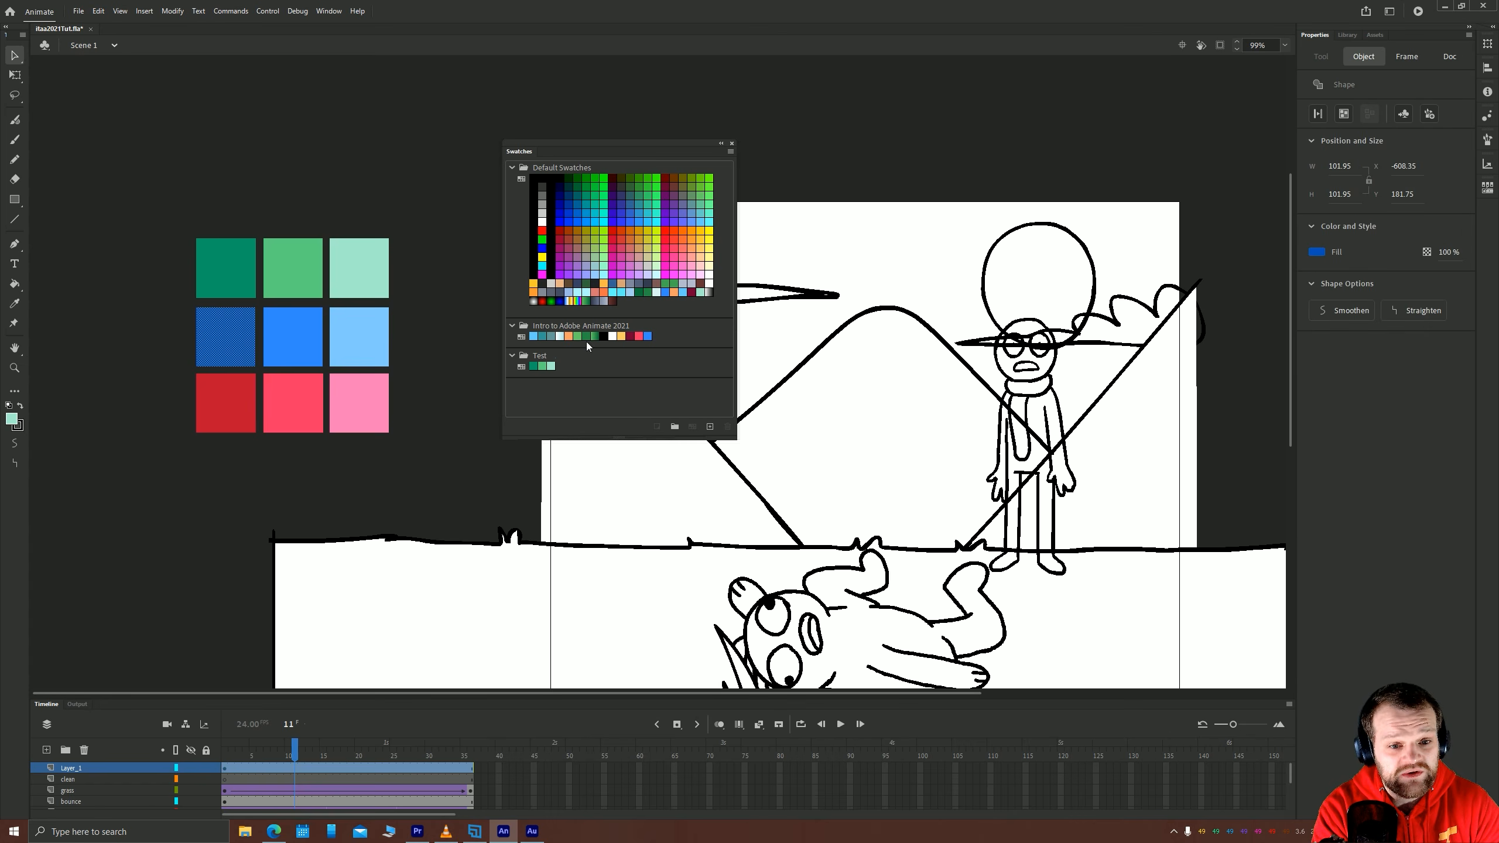
click(540, 356)
click(711, 428)
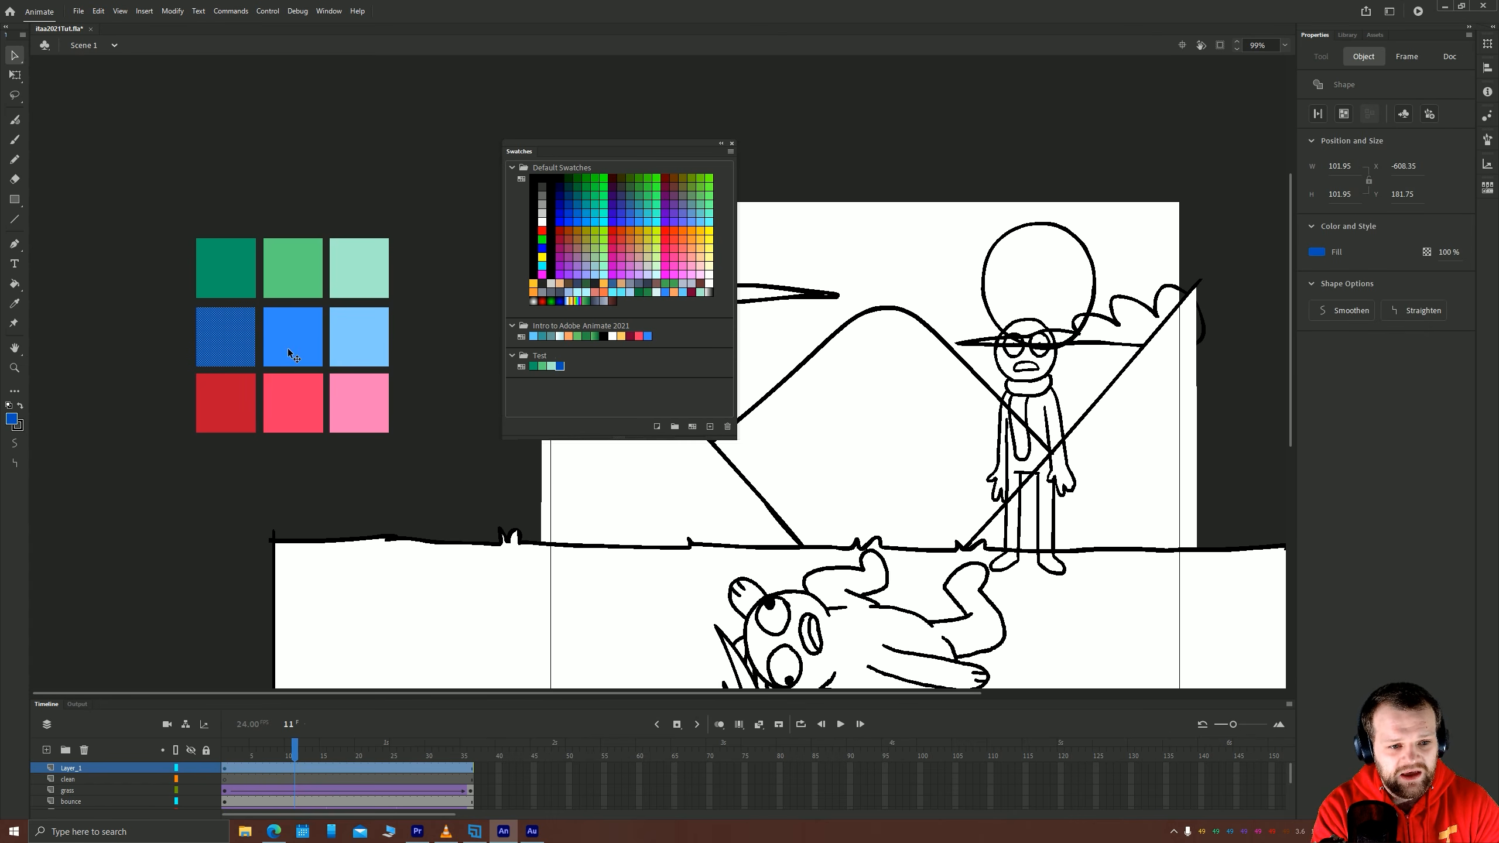
click(288, 348)
click(561, 368)
click(707, 427)
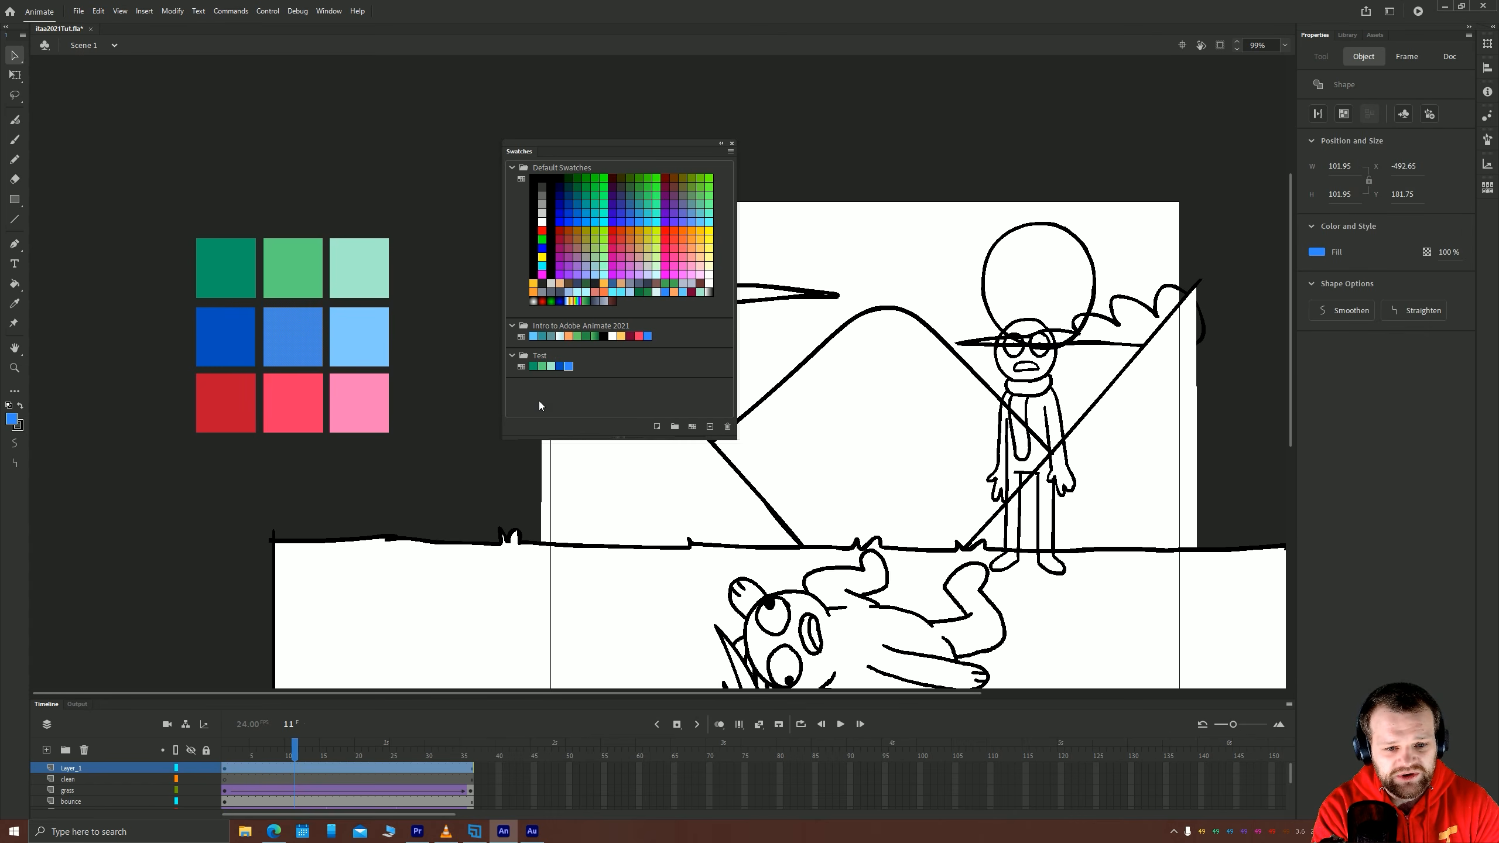
click(368, 364)
click(550, 360)
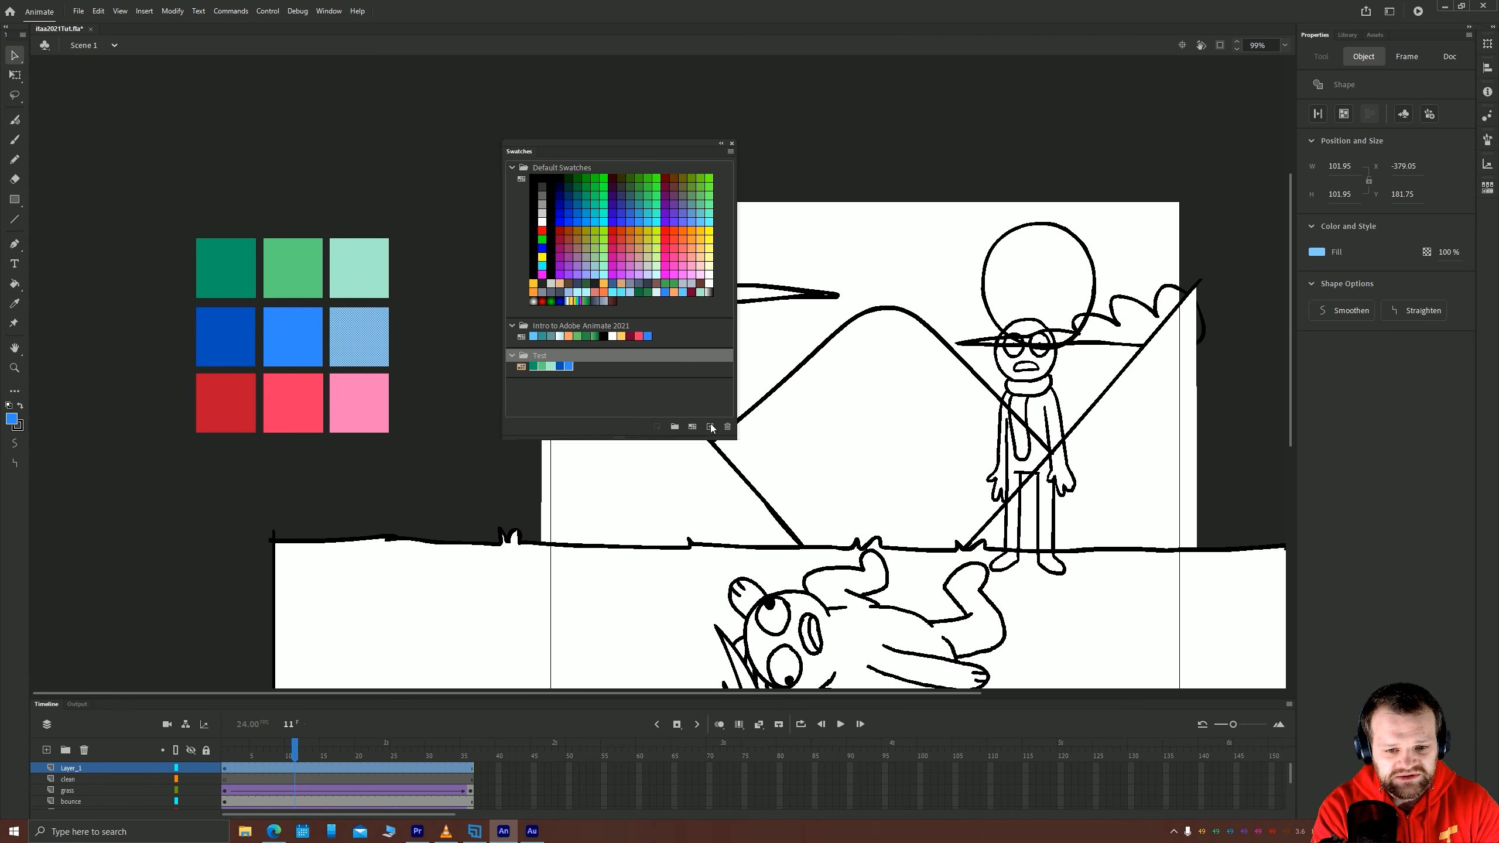
click(710, 427)
Store the red, coral and pink square colors as swatches in the Test folder and deselect the artwork.
click(227, 405)
click(542, 360)
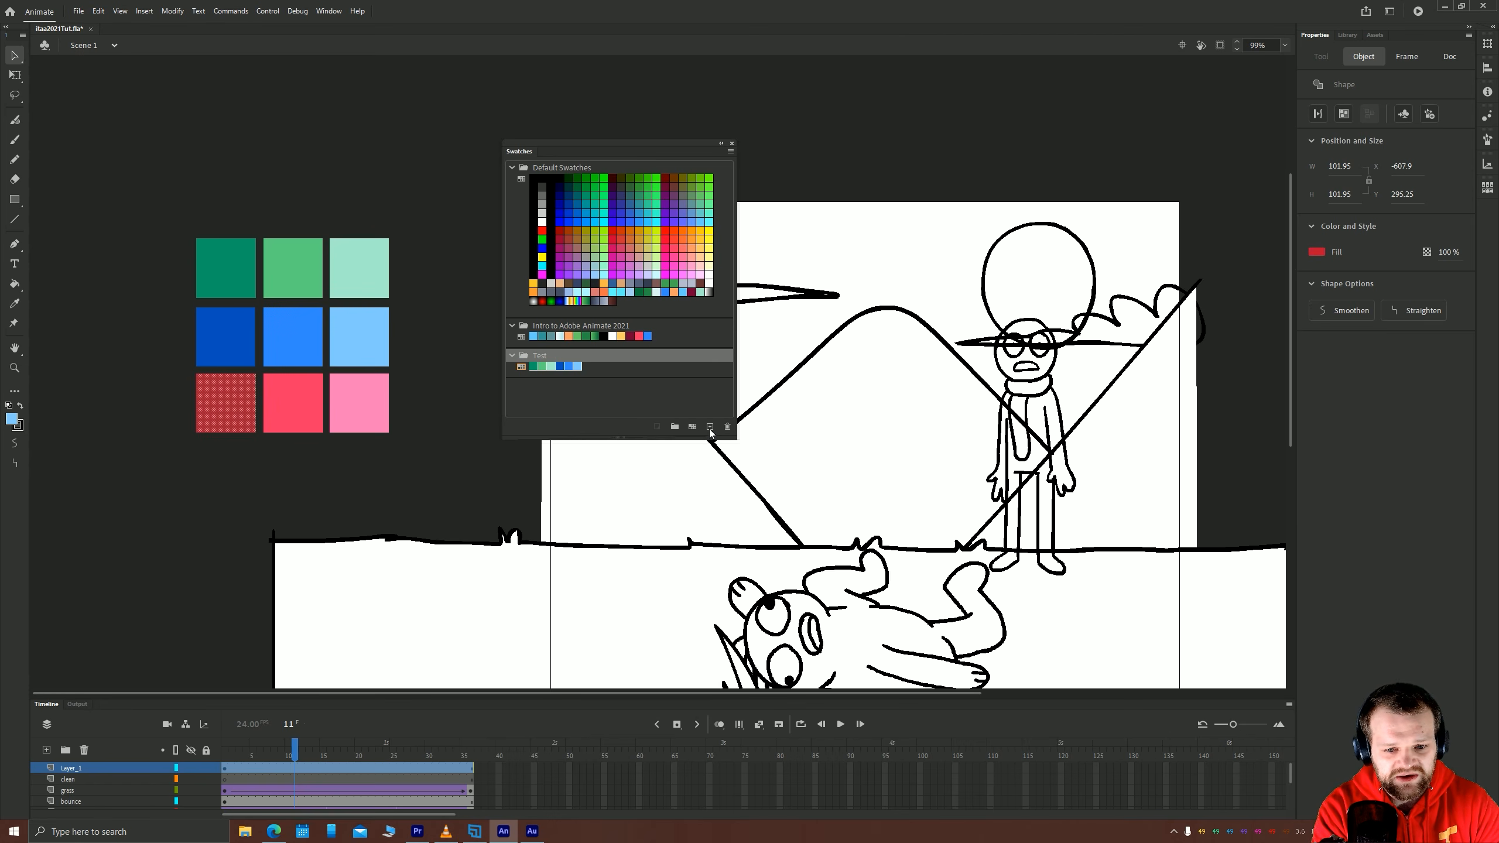
click(710, 426)
click(292, 407)
click(540, 358)
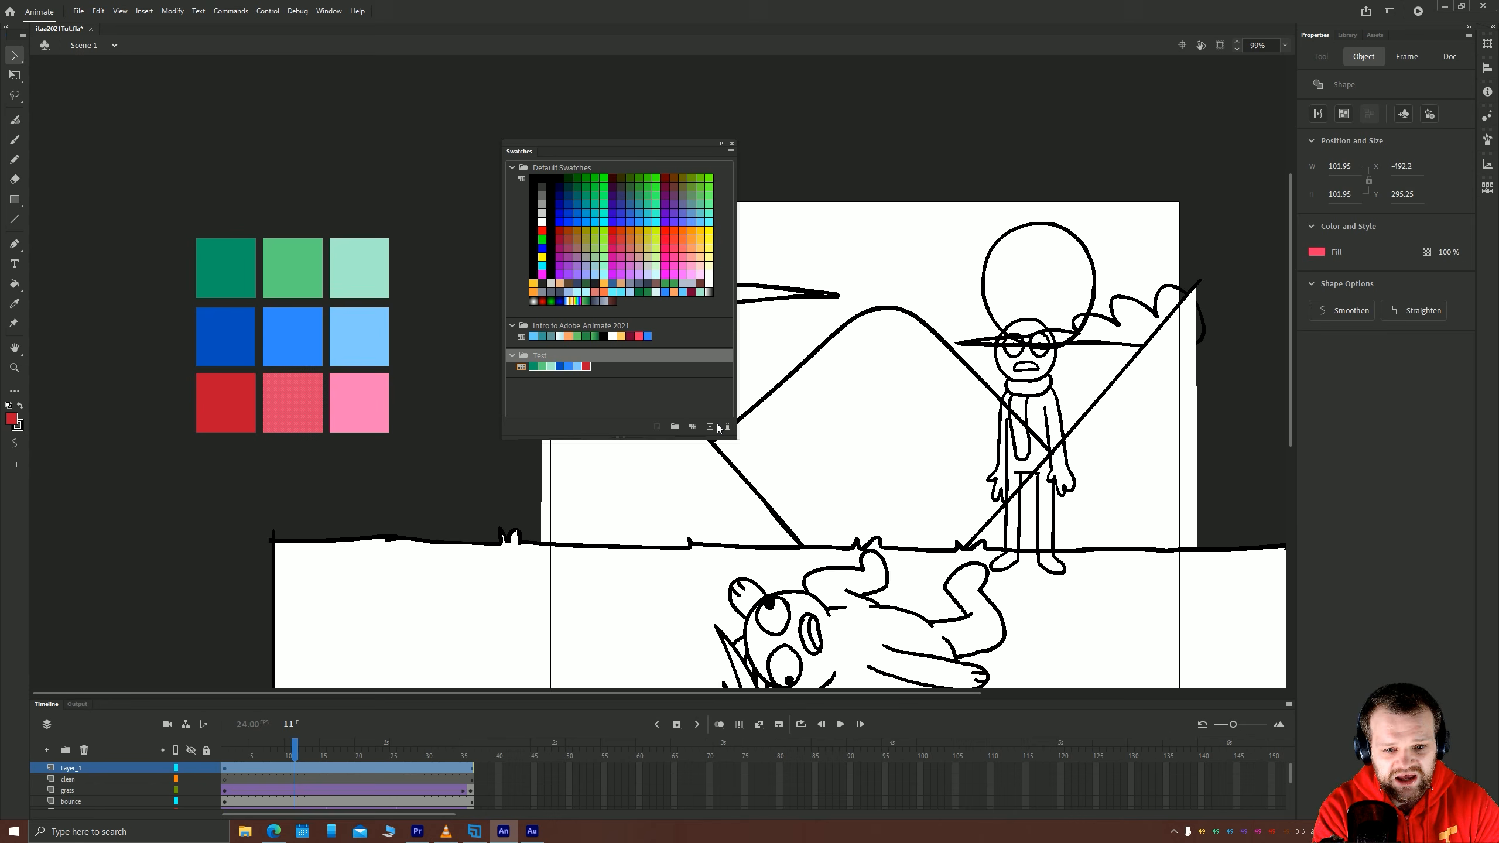
click(710, 426)
click(358, 402)
click(543, 356)
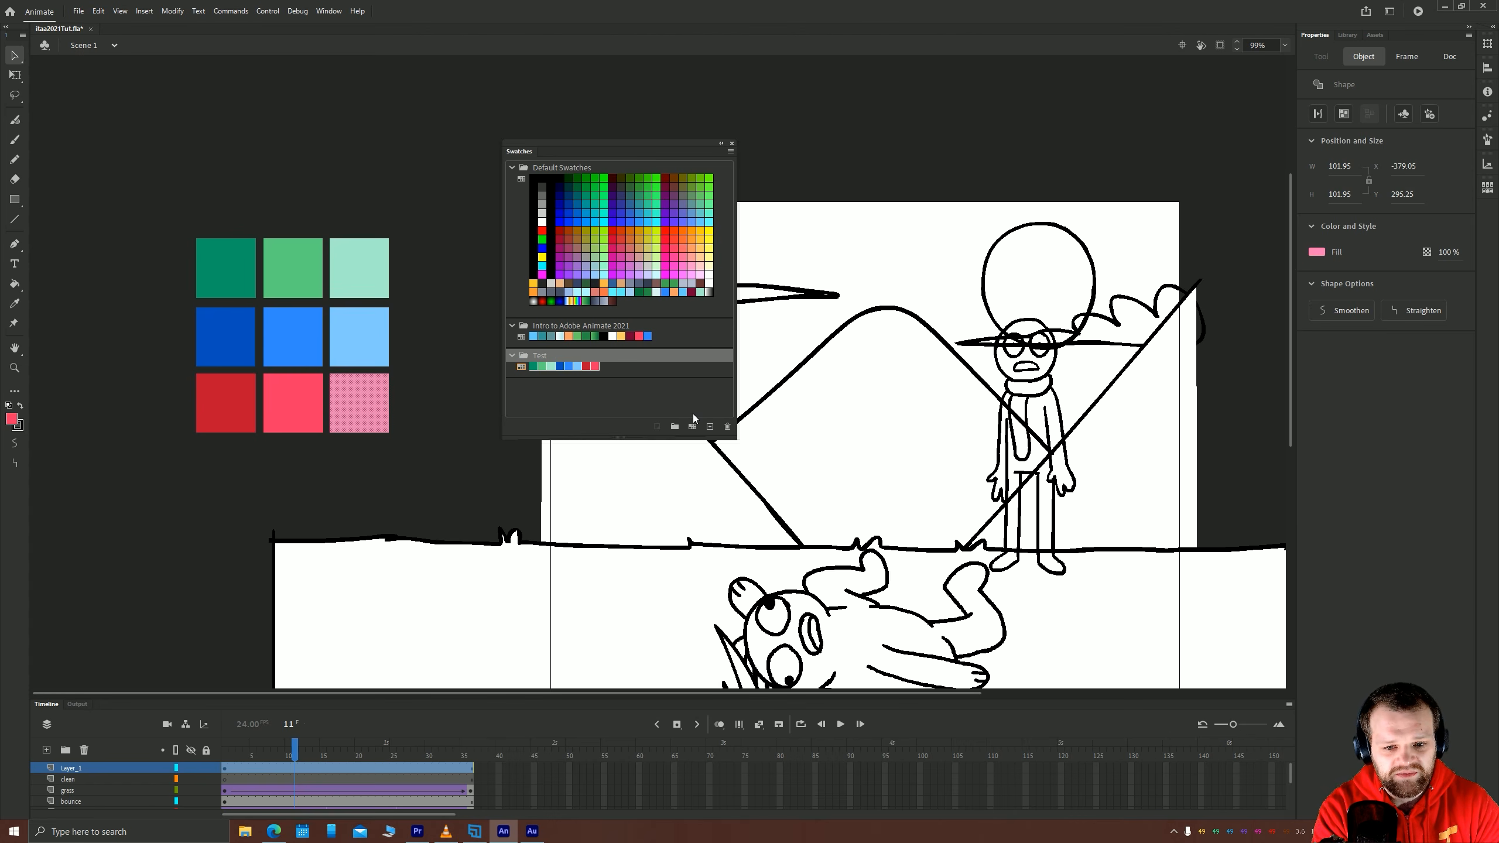
click(710, 426)
click(449, 248)
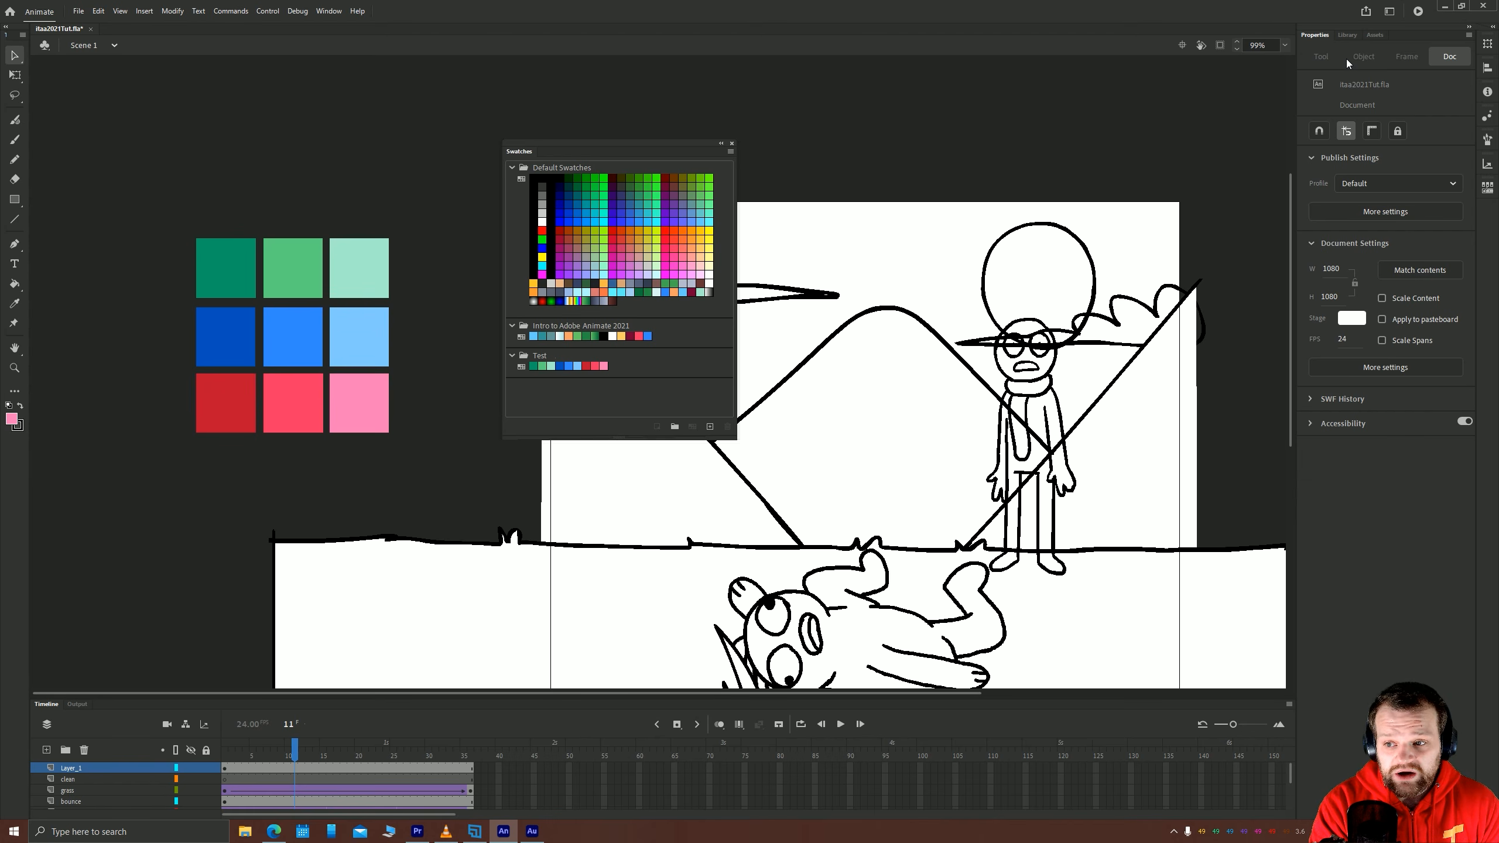
Open the Color panel and place it beside the Swatches panel.
click(341, 10)
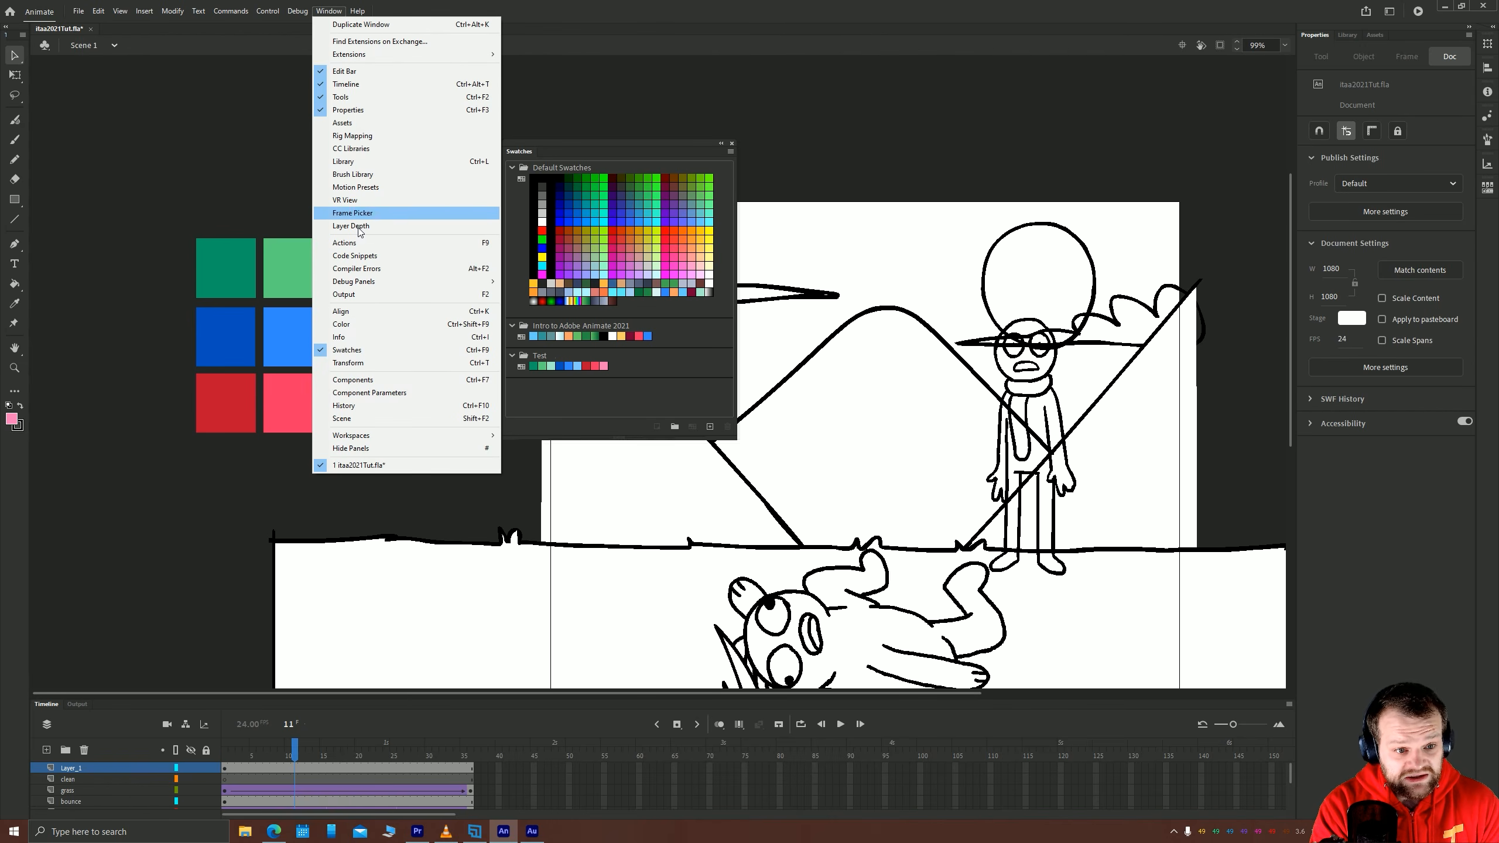
click(343, 323)
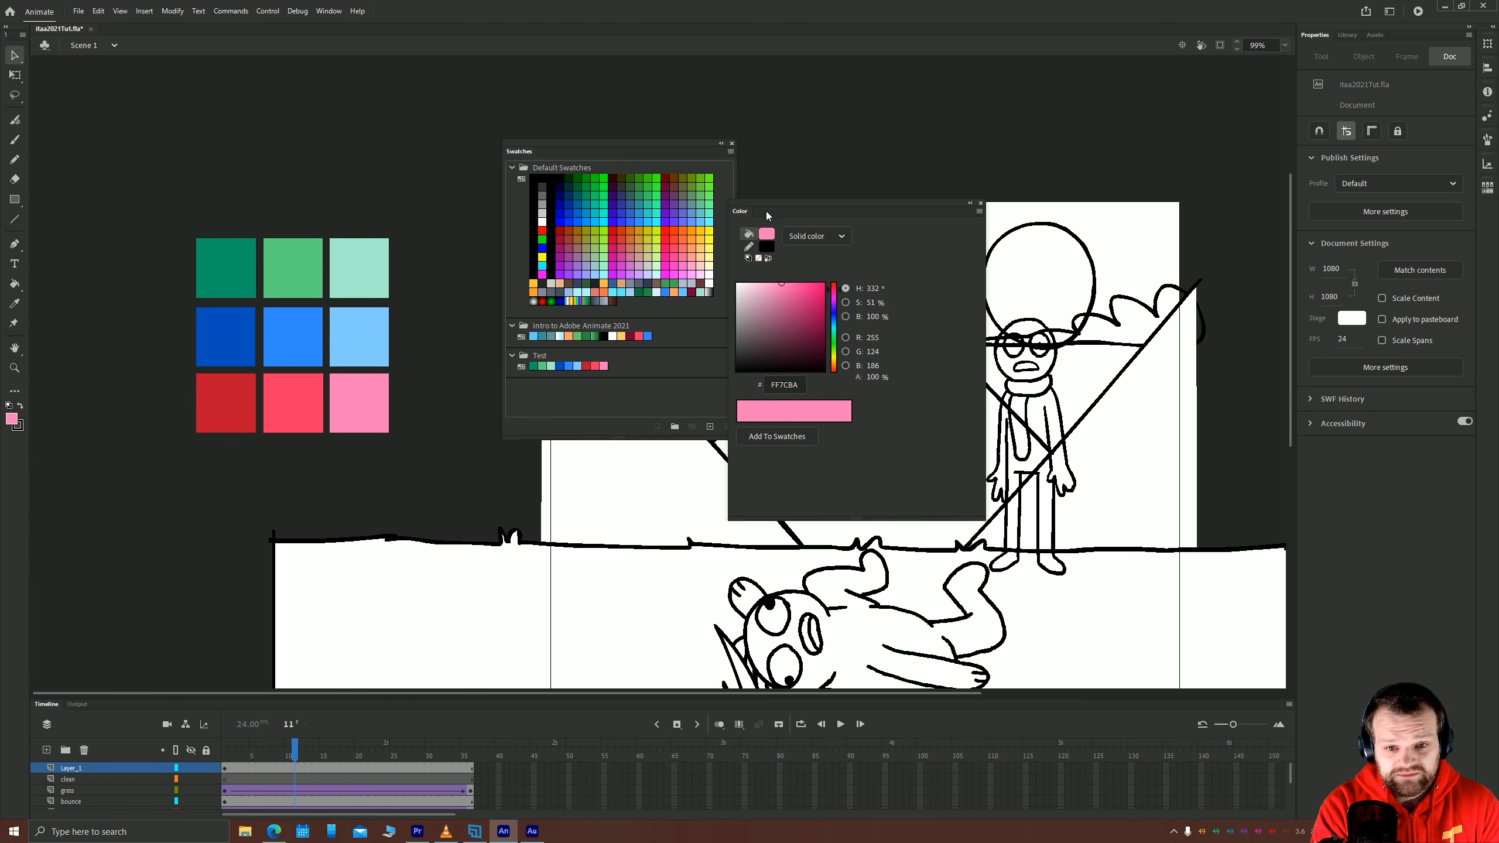
drag(746, 209, 786, 157)
Try the linear gradient, radial gradient and bitmap fill types one after another, and return the fill to solid color.
click(855, 183)
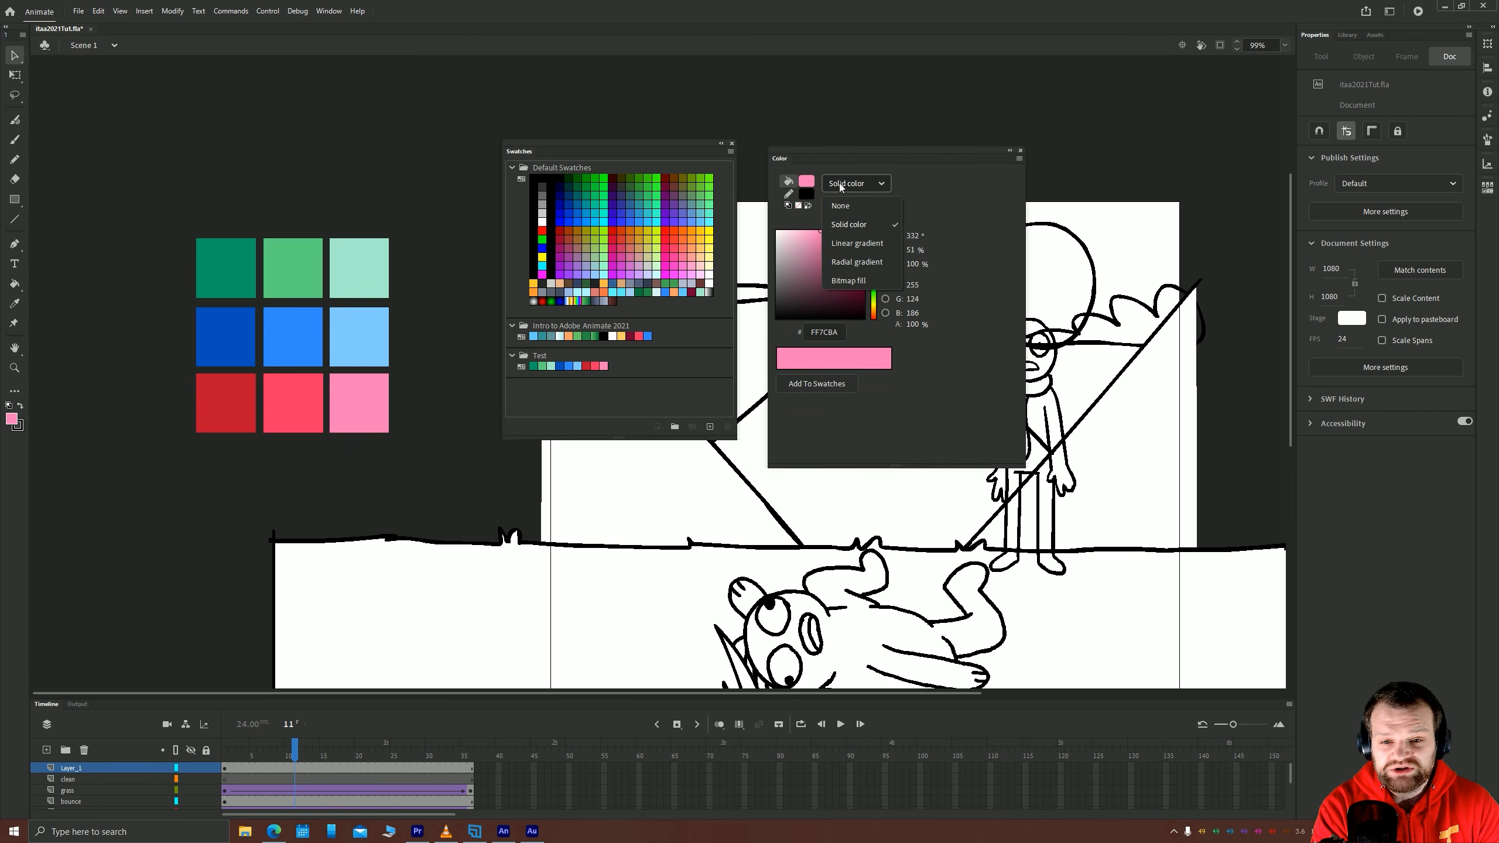
click(856, 243)
click(845, 184)
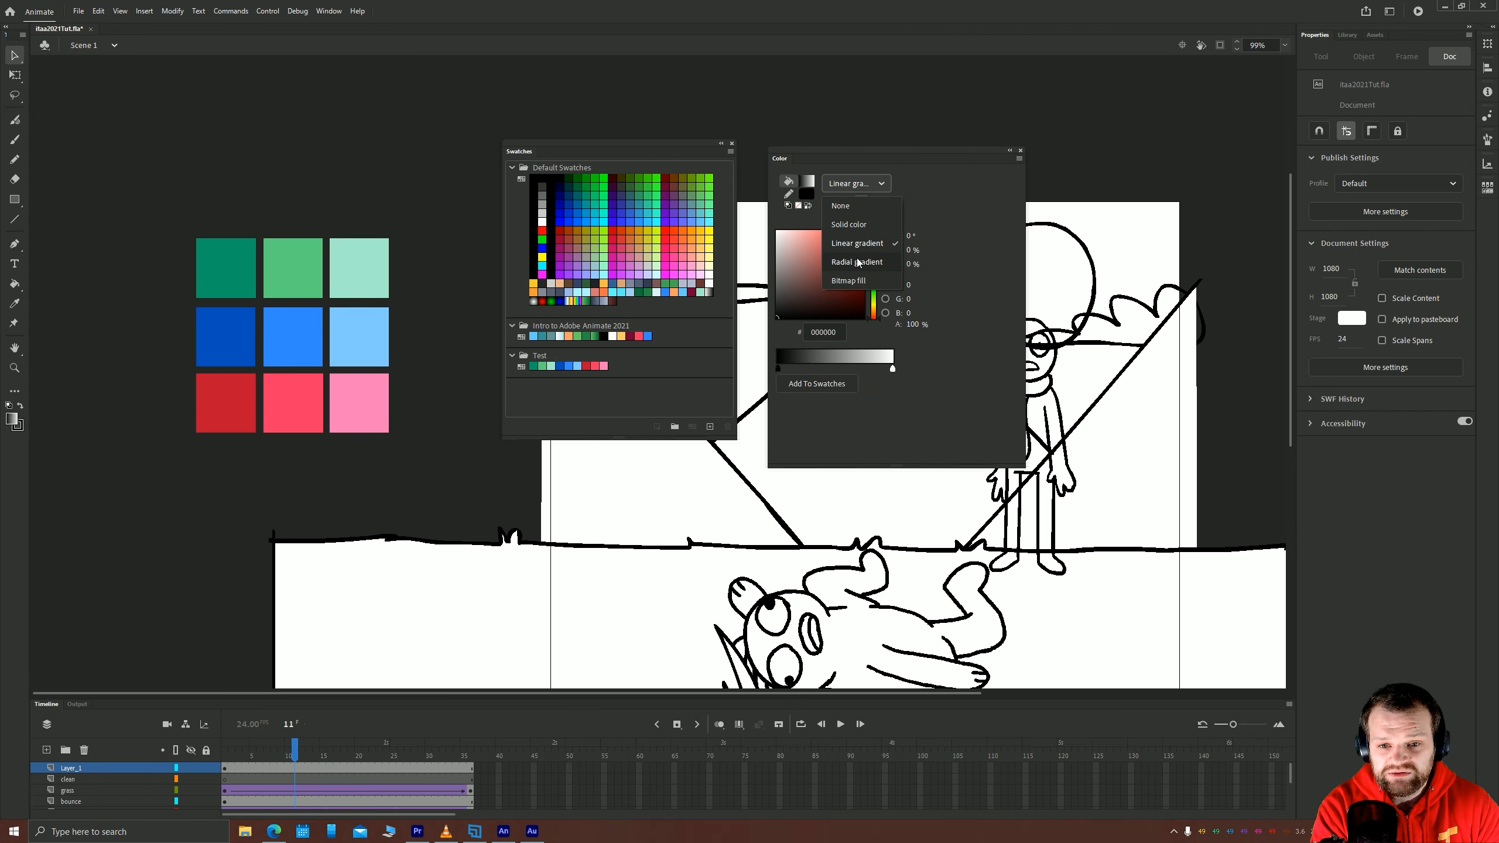
click(857, 262)
click(855, 183)
click(850, 281)
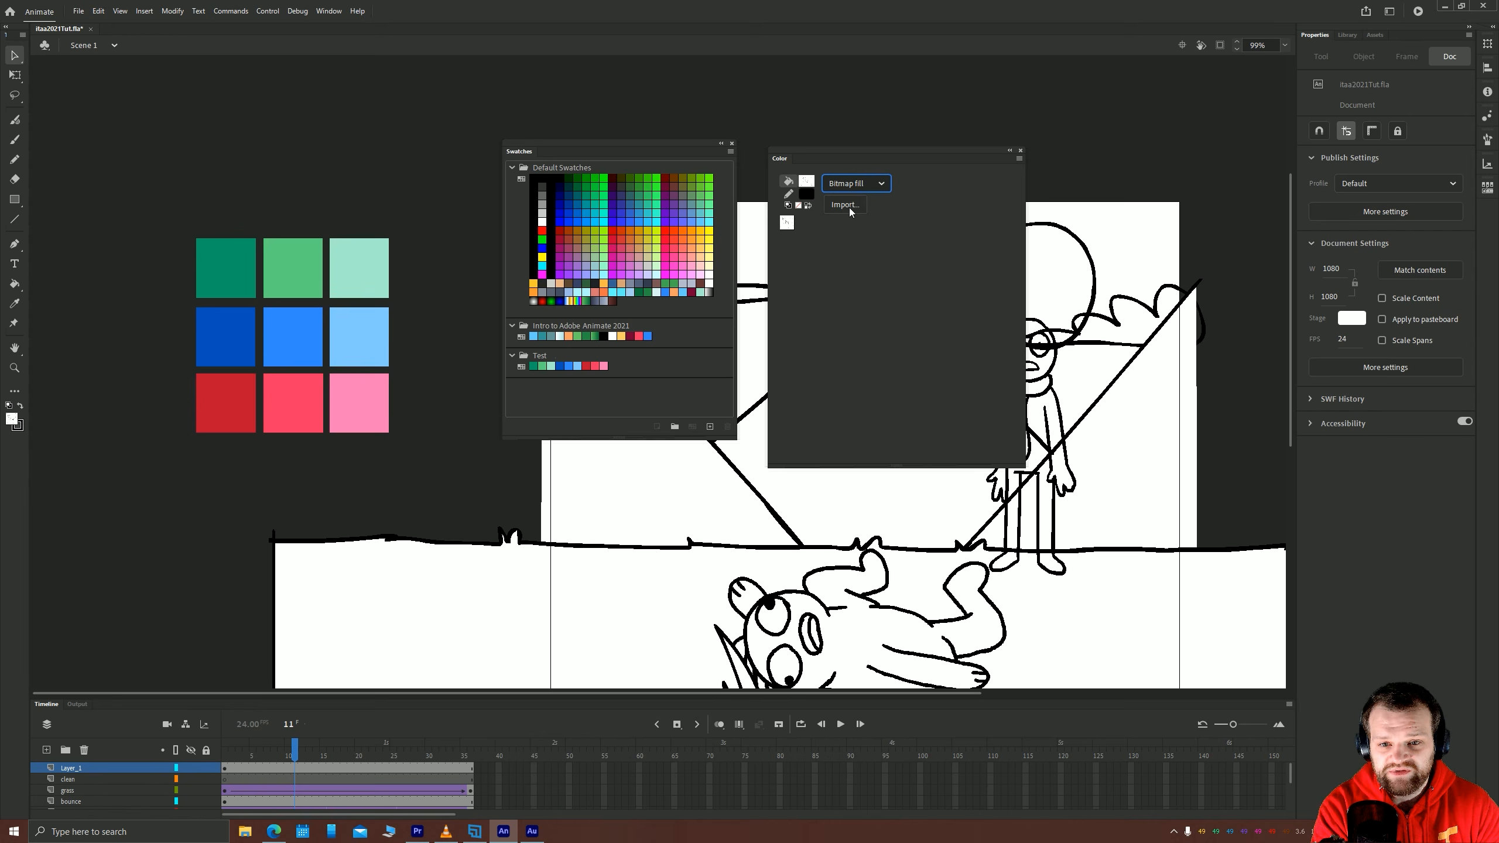
click(846, 184)
click(850, 225)
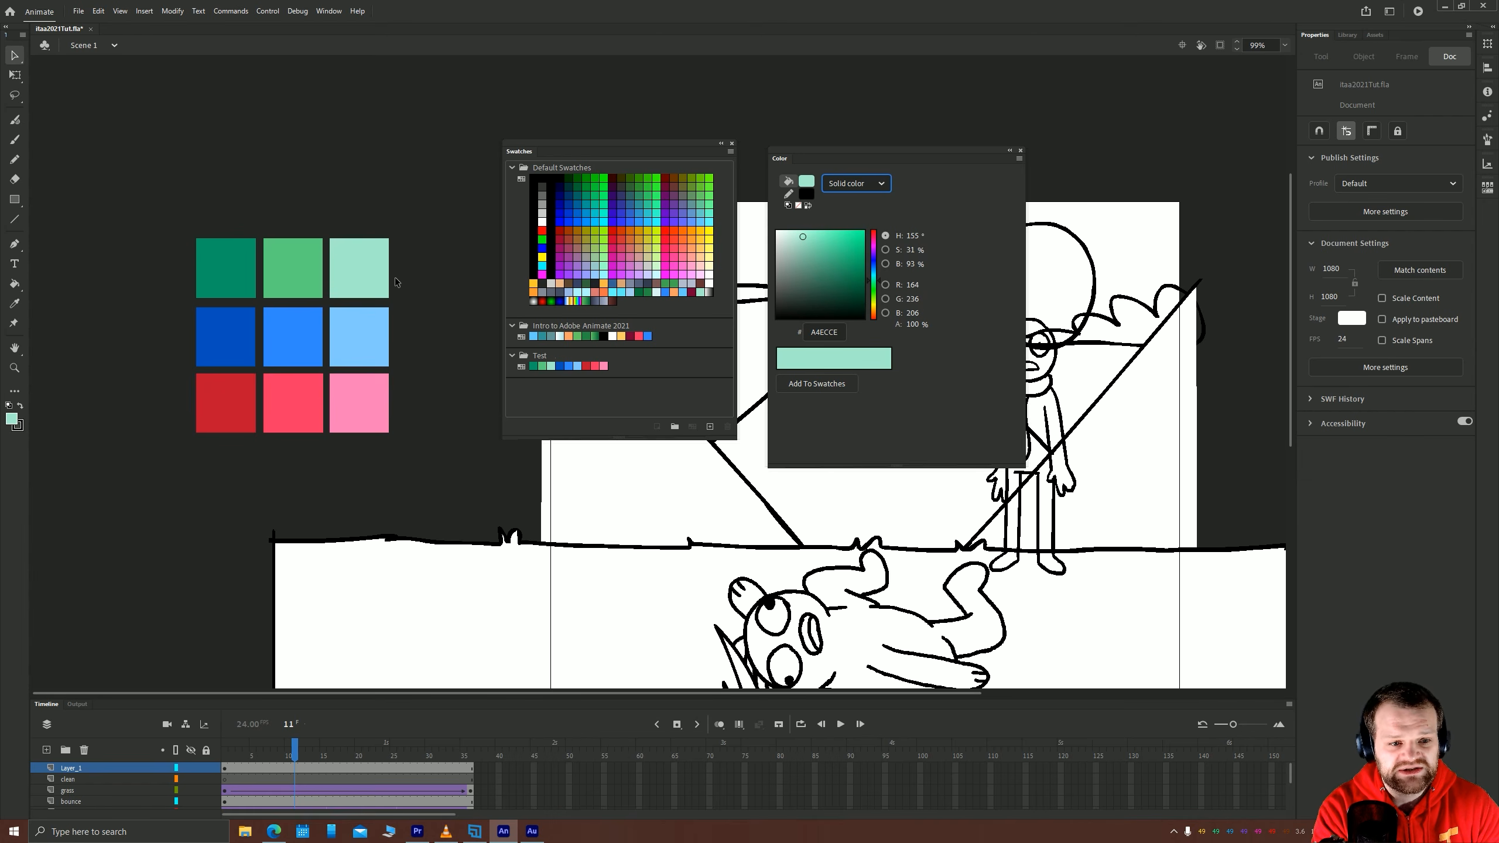
Sample fill colors from various green, blue and pink squares with the Eyedropper, ending on dark blue 0050BD, and return to the Selection tool.
key(i)
click(293, 260)
key(i)
click(322, 335)
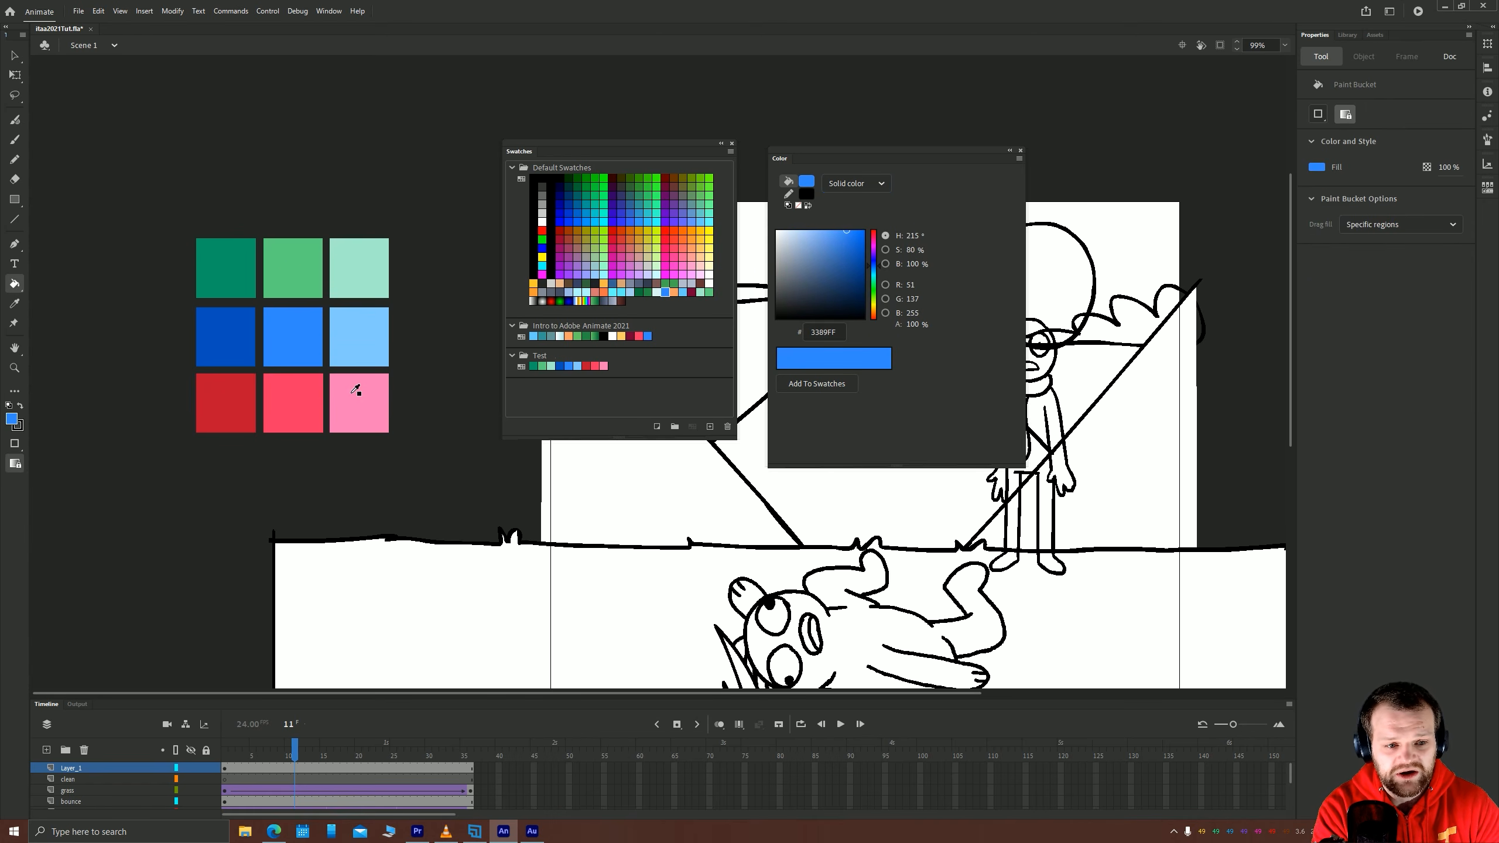
key(i)
click(358, 389)
key(i)
click(295, 344)
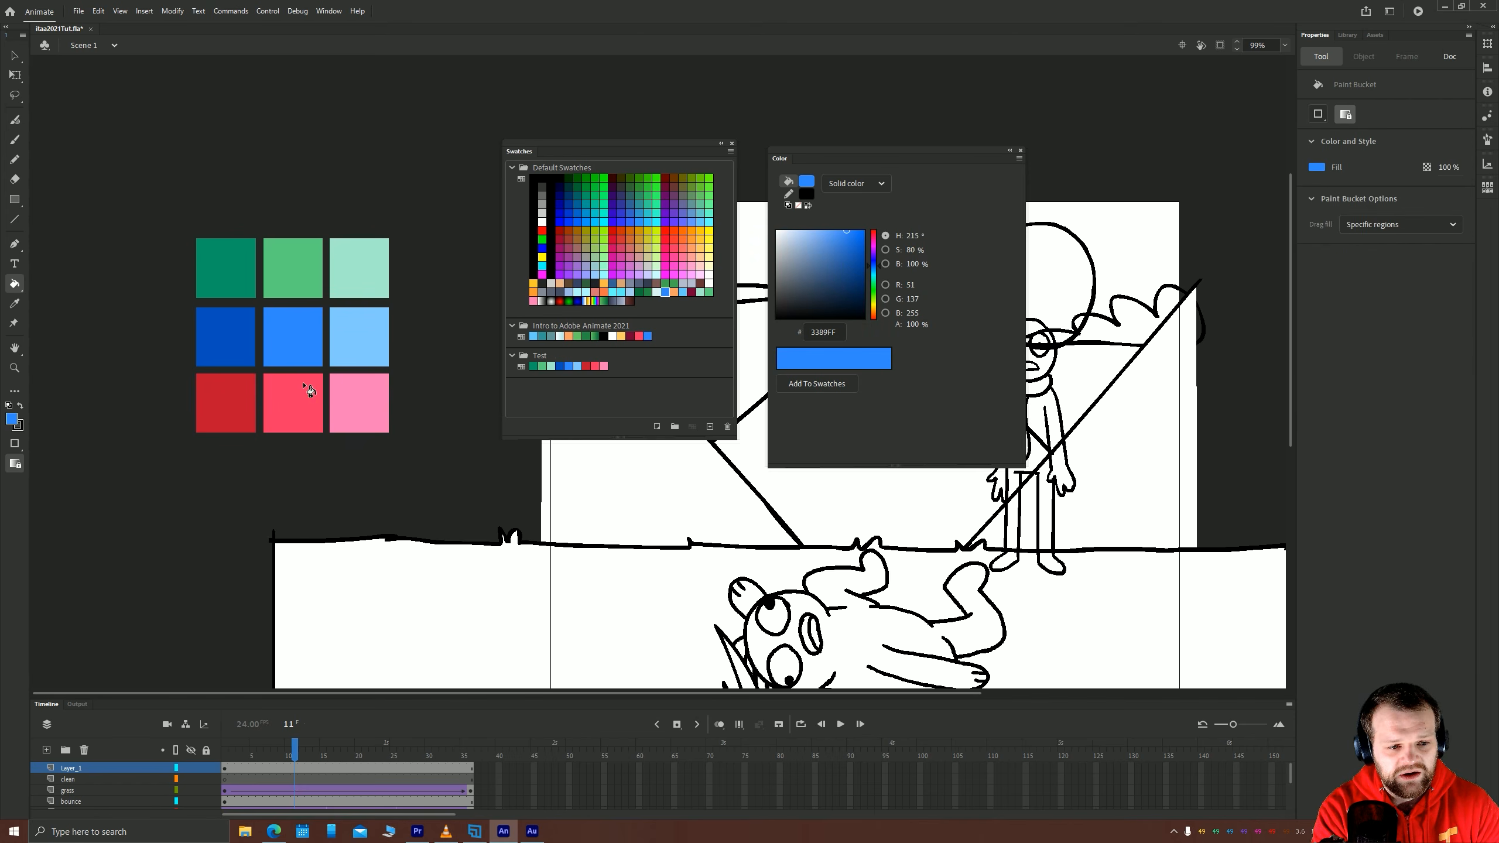
key(i)
click(299, 413)
key(i)
click(358, 336)
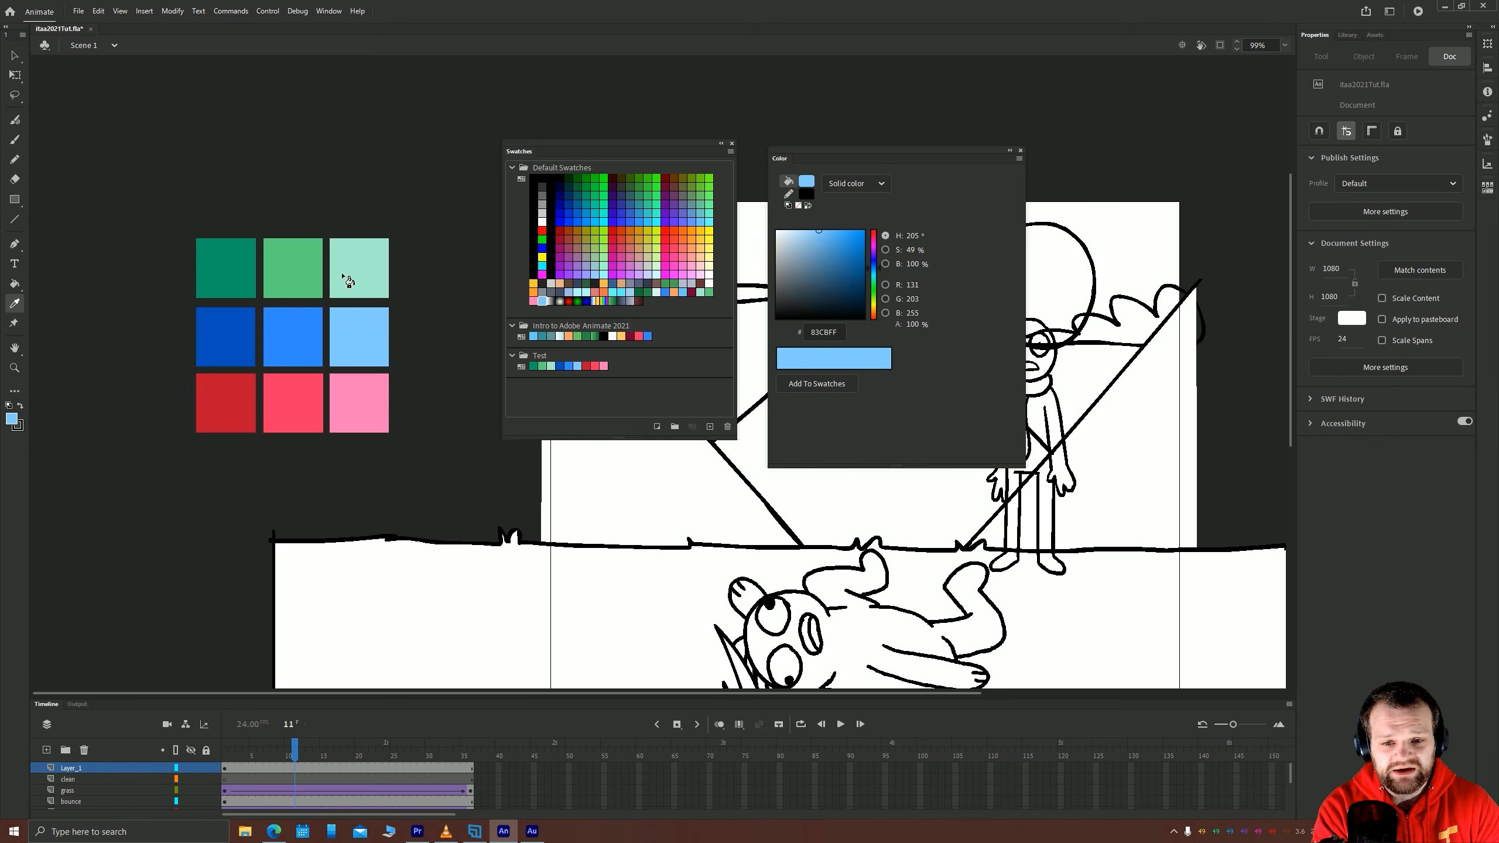
key(i)
click(345, 275)
click(301, 258)
key(i)
click(209, 340)
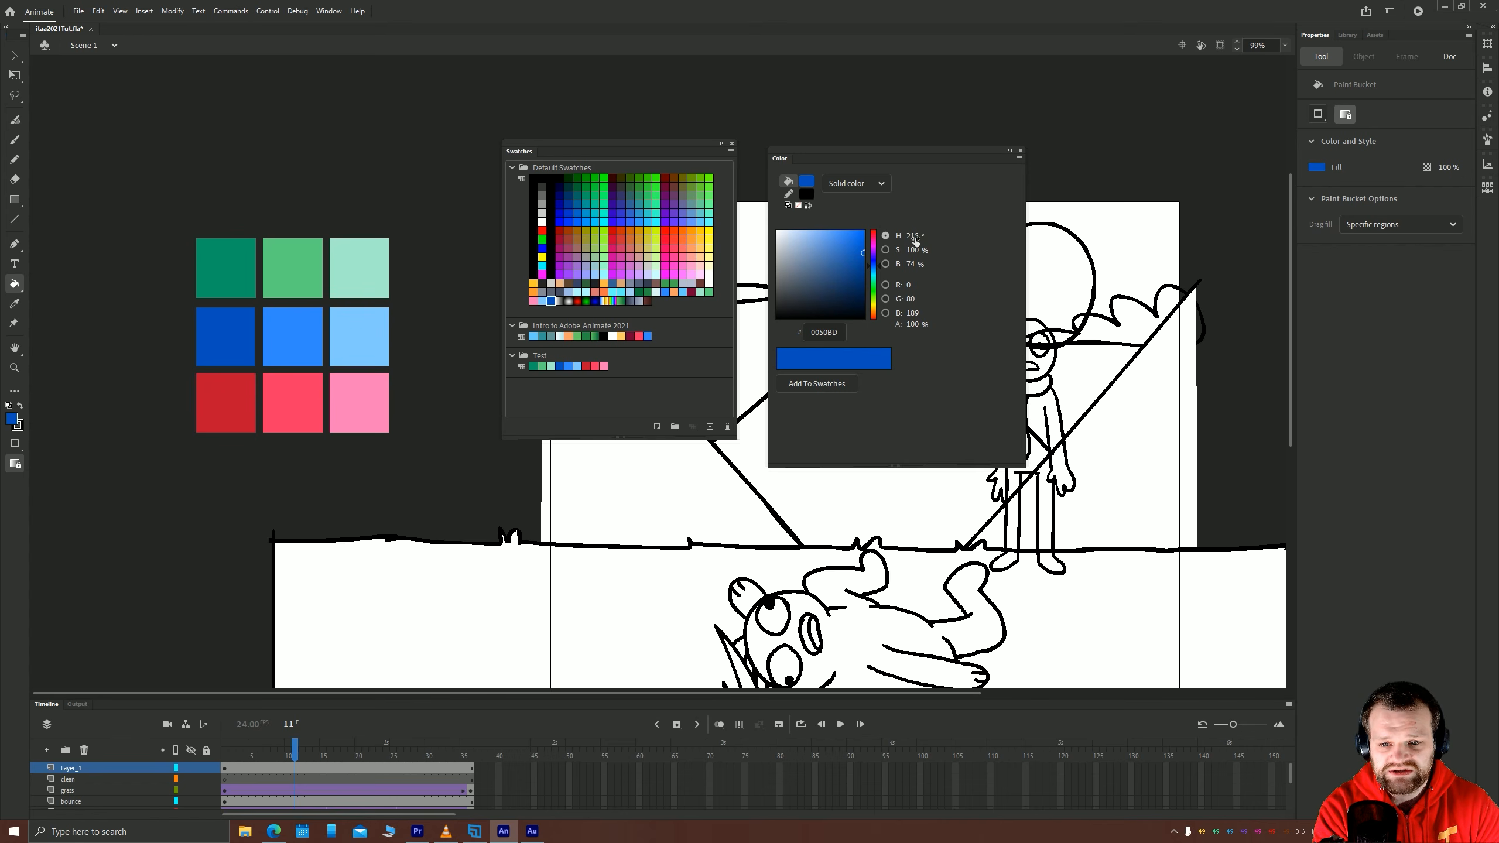
click(14, 55)
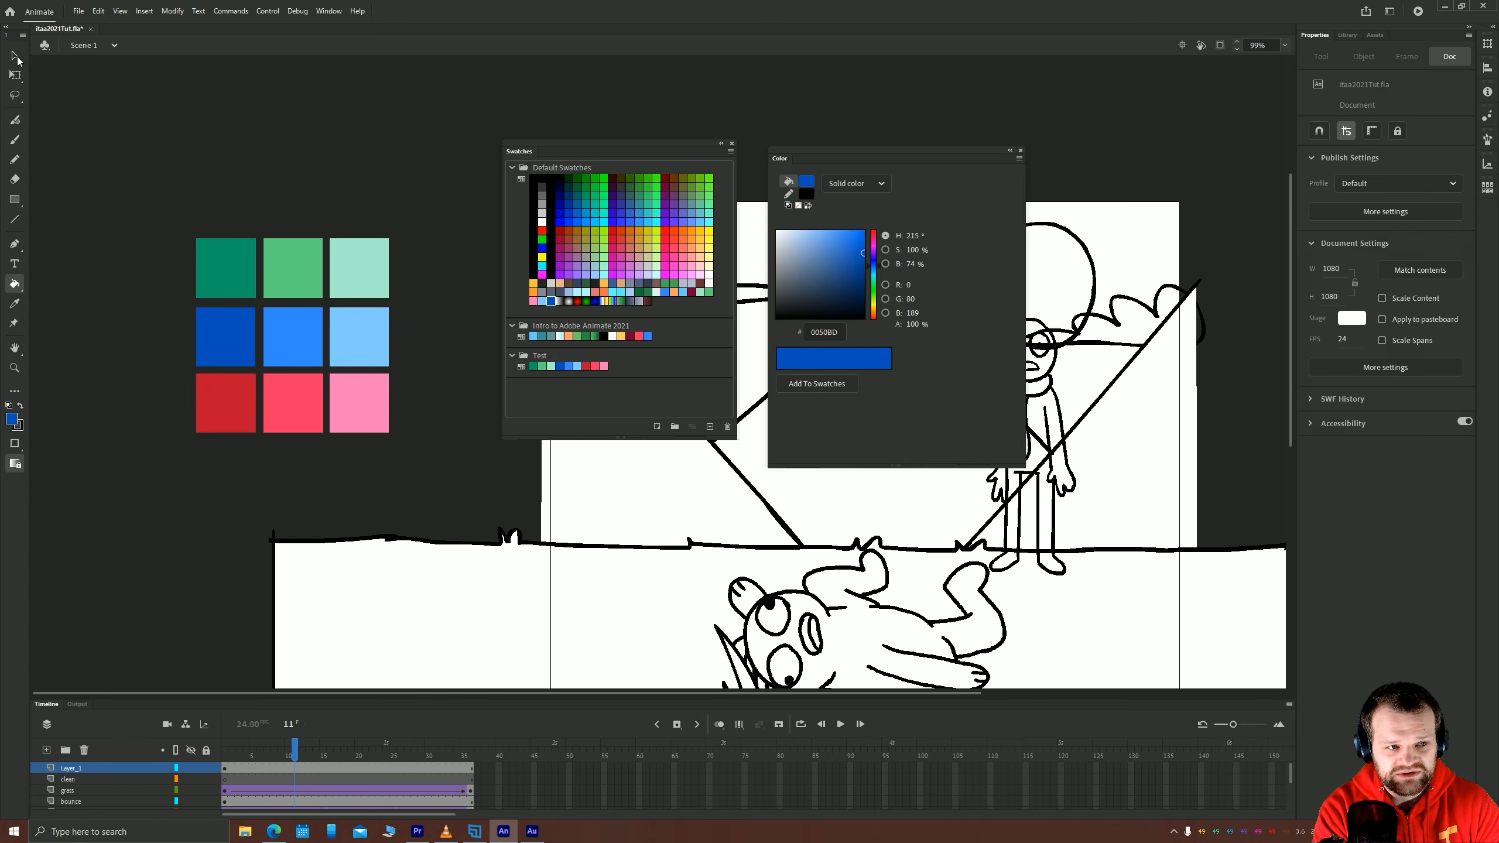
Change the fill type to linear gradient and set its black starting stop to mint A4ECCE from the Test palette.
click(878, 184)
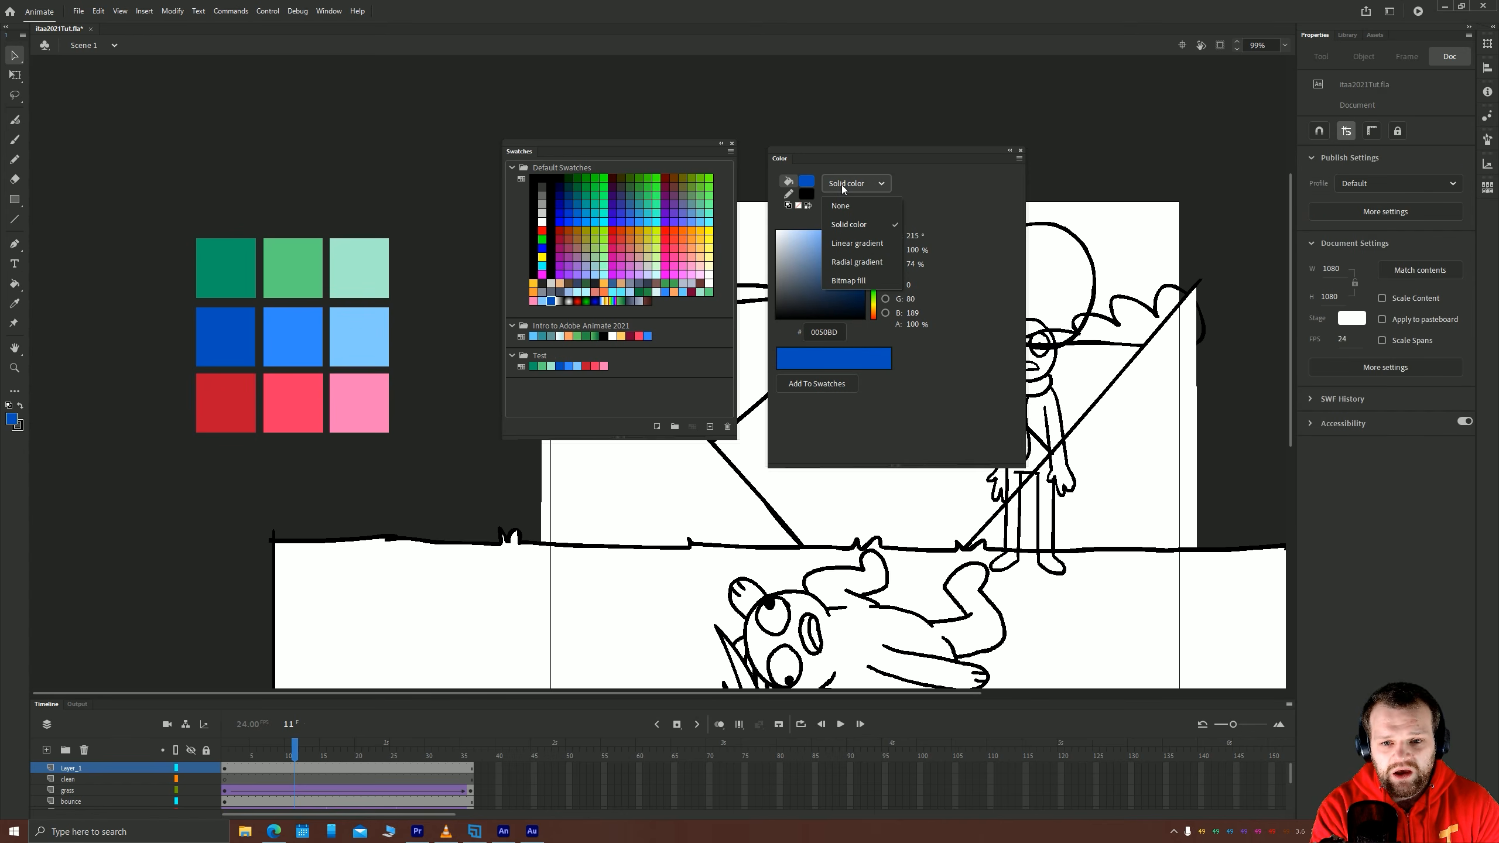
click(857, 243)
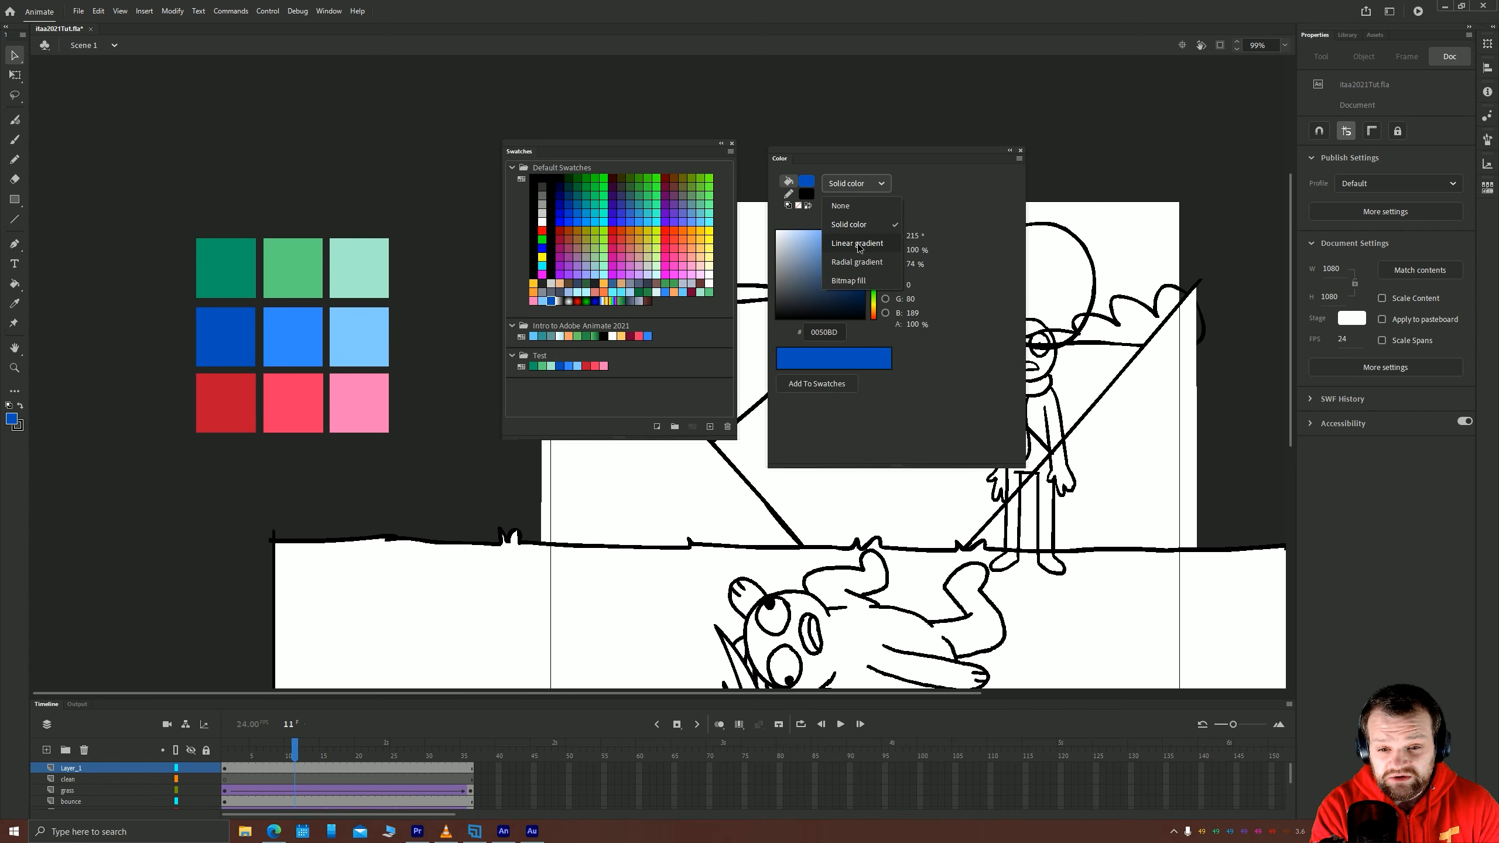
click(778, 370)
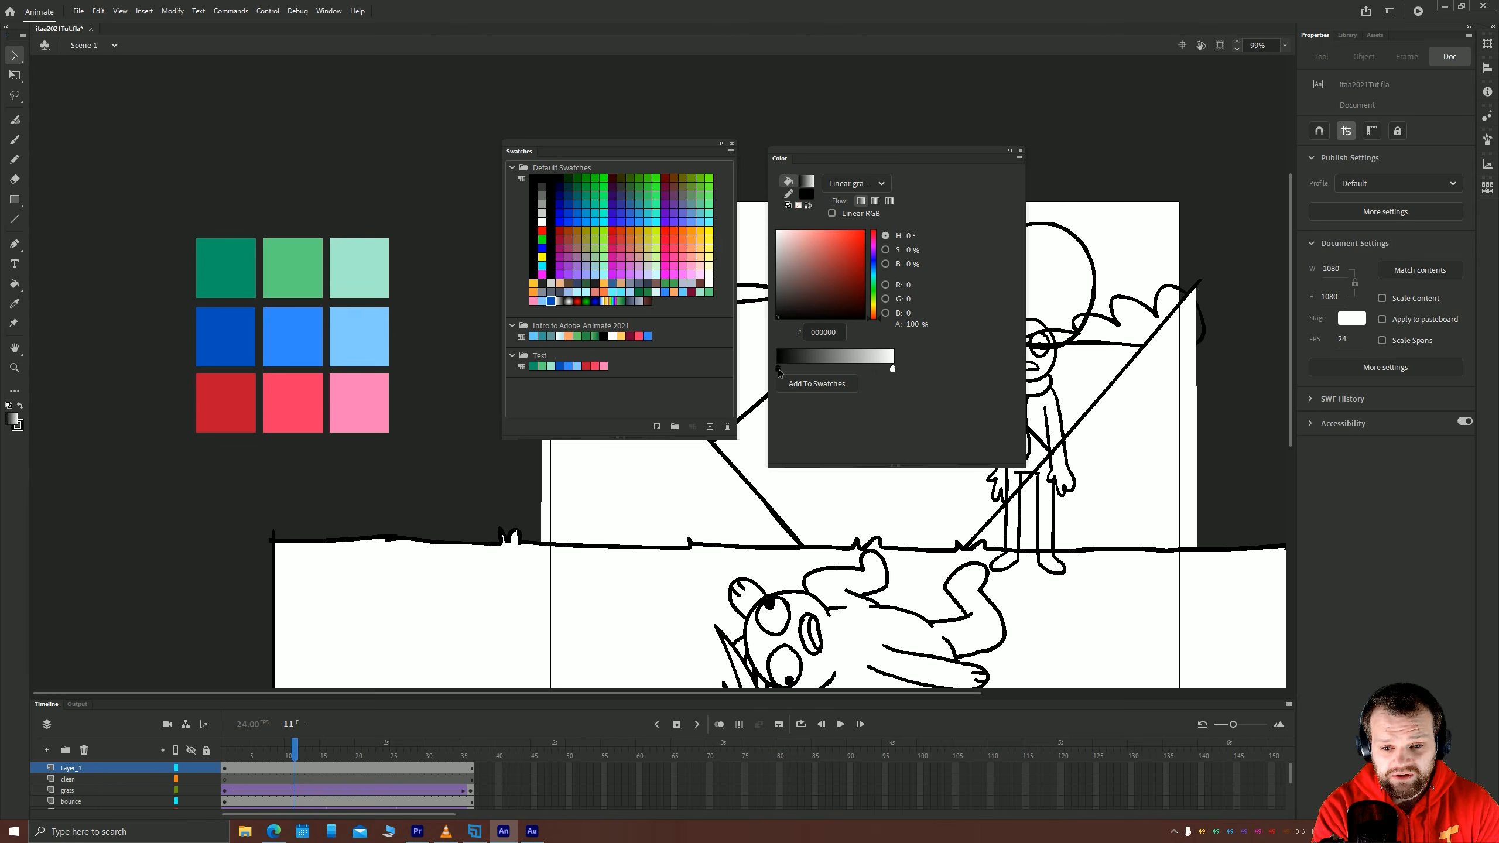
double_click(777, 370)
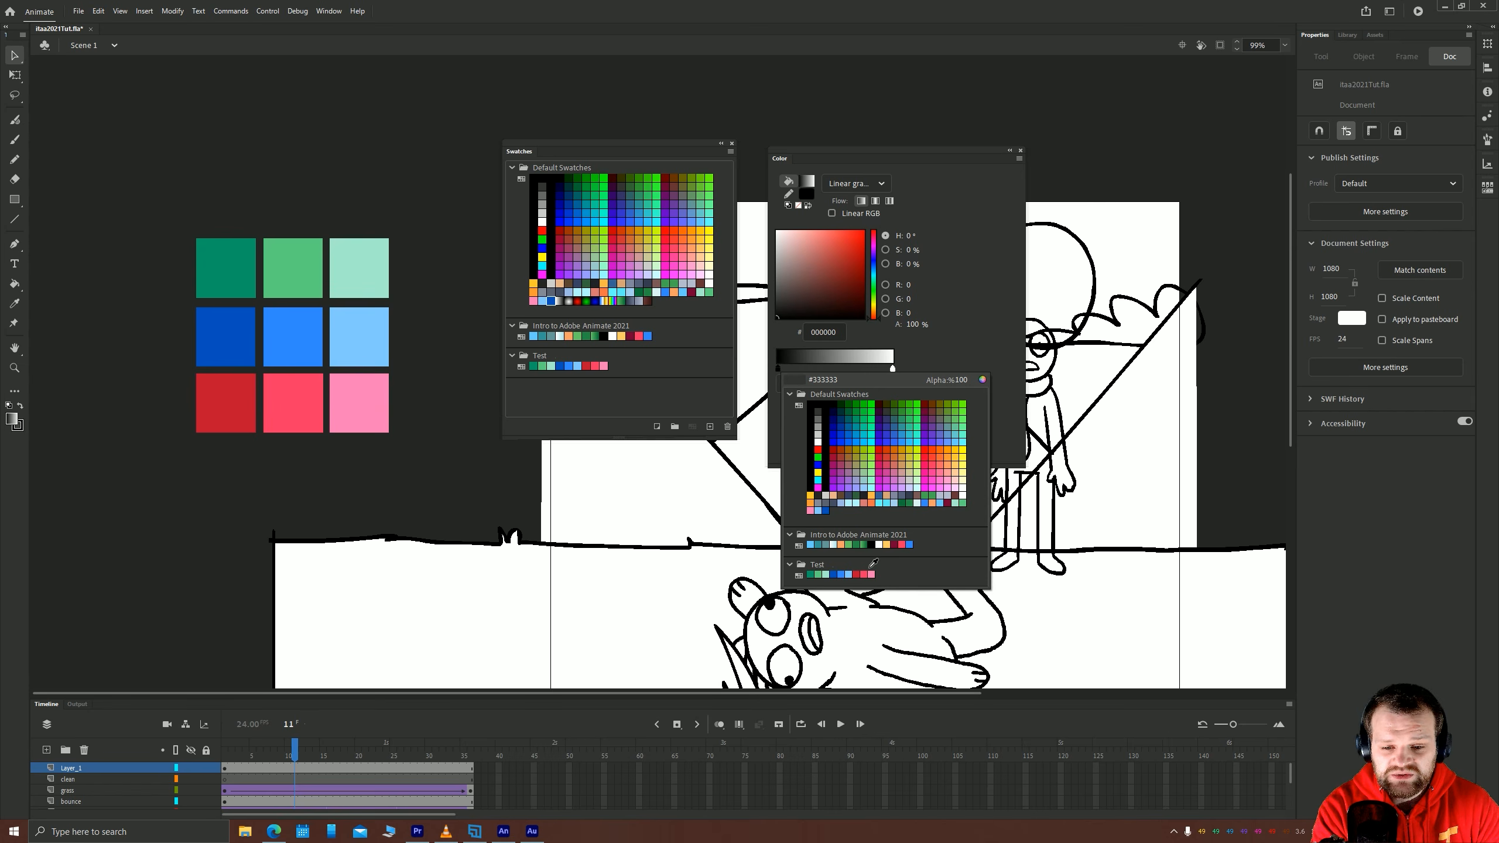
click(825, 574)
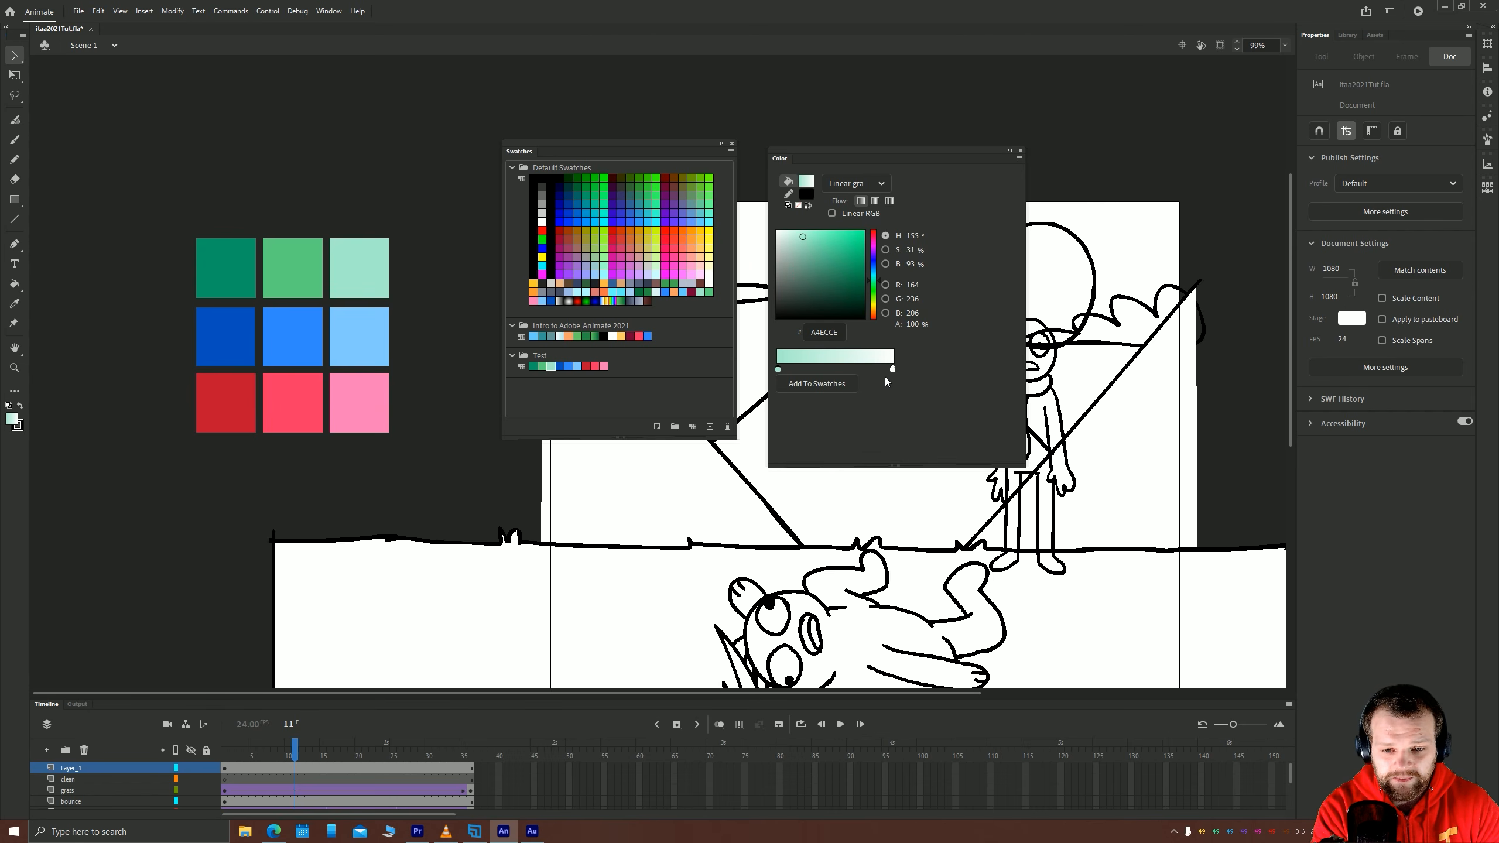
Set the gradient's white end stop to green 0C9969 from the Test palette and save the gradient as a swatch in that palette.
click(892, 370)
click(892, 370)
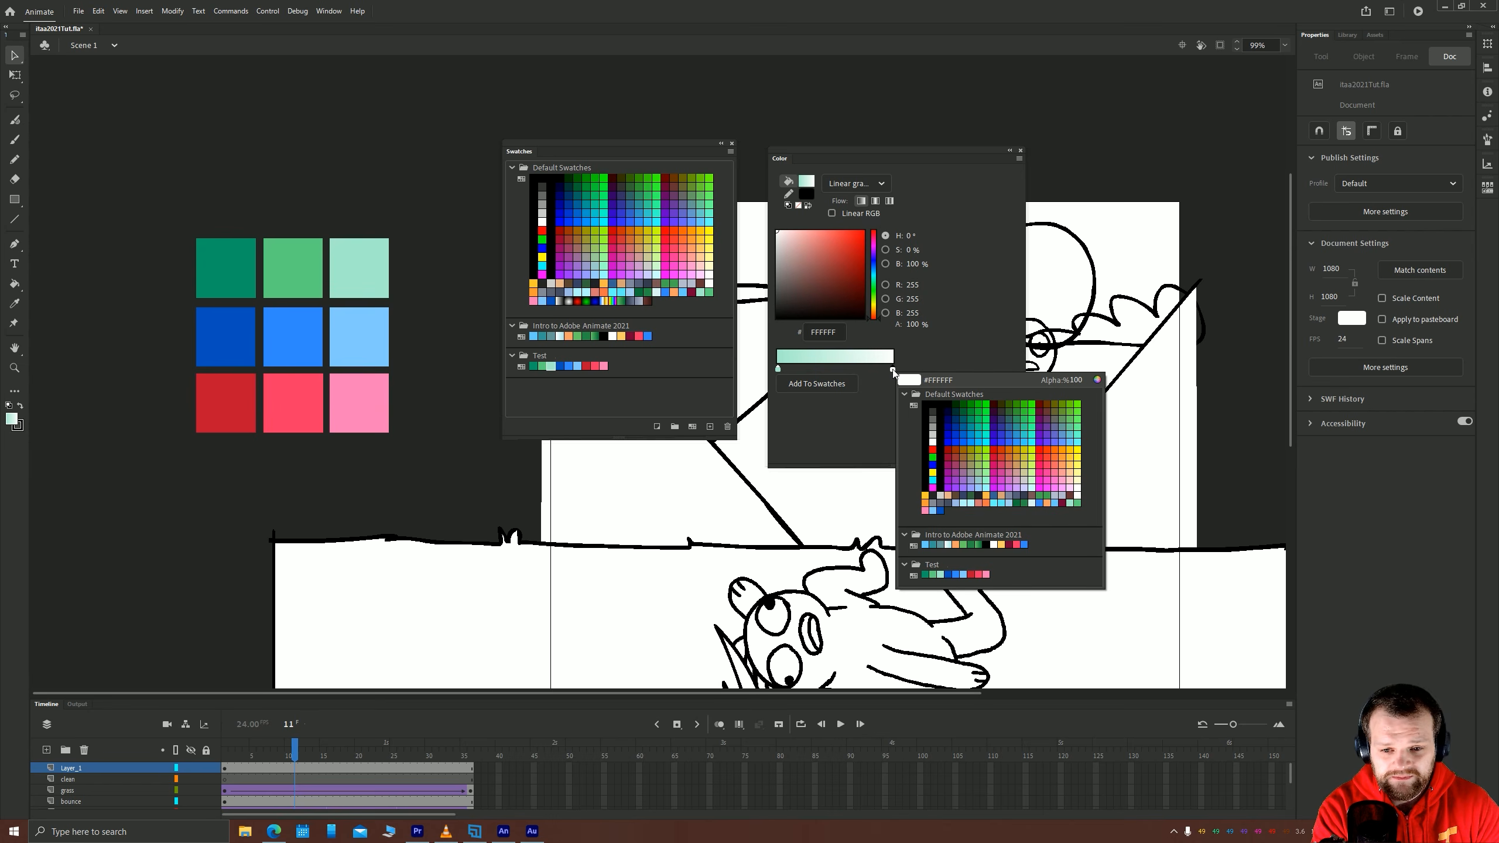
click(927, 570)
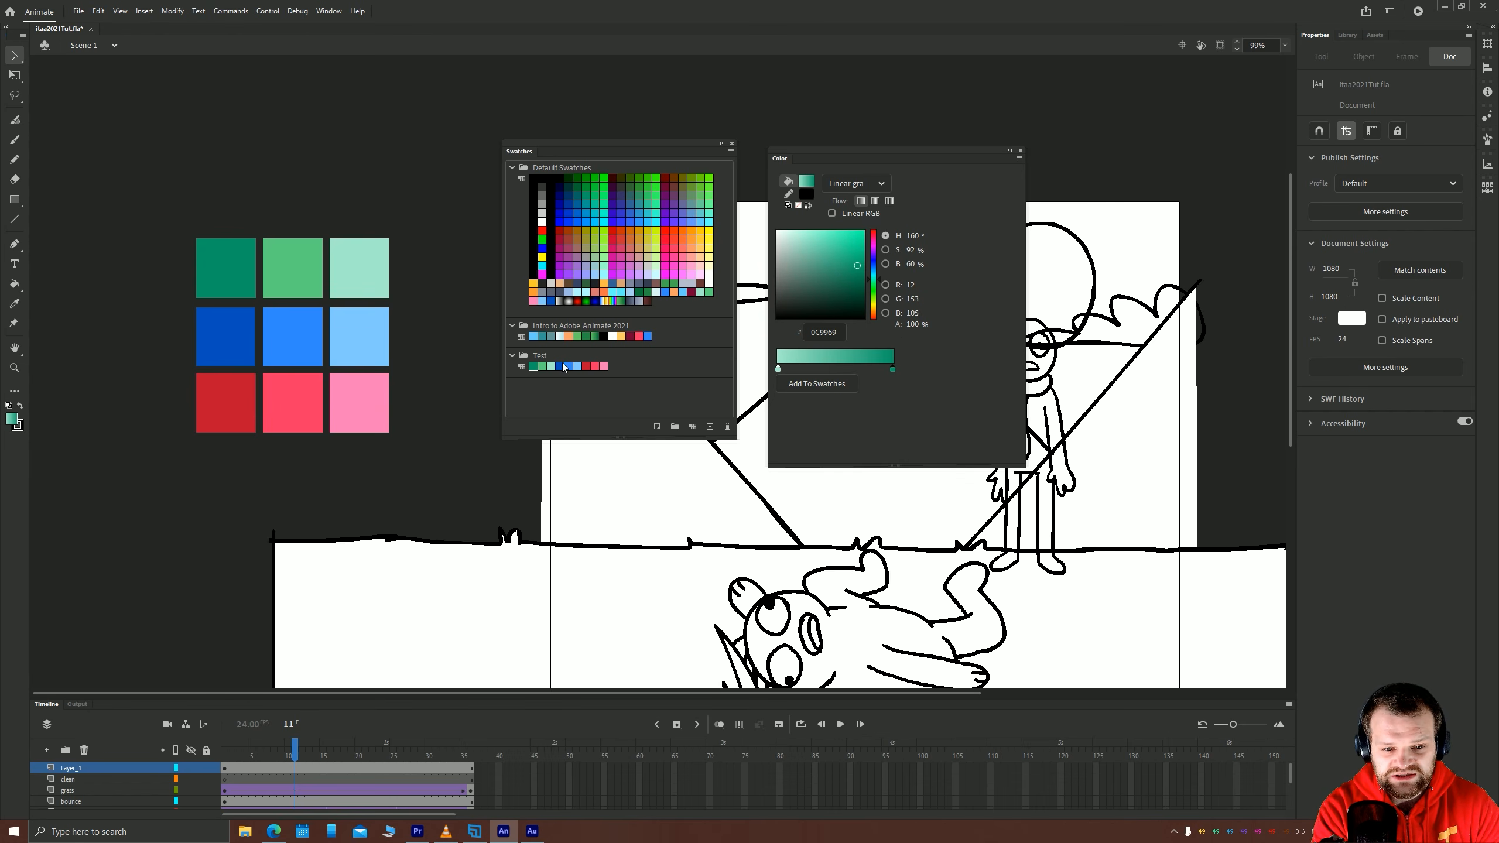
click(833, 387)
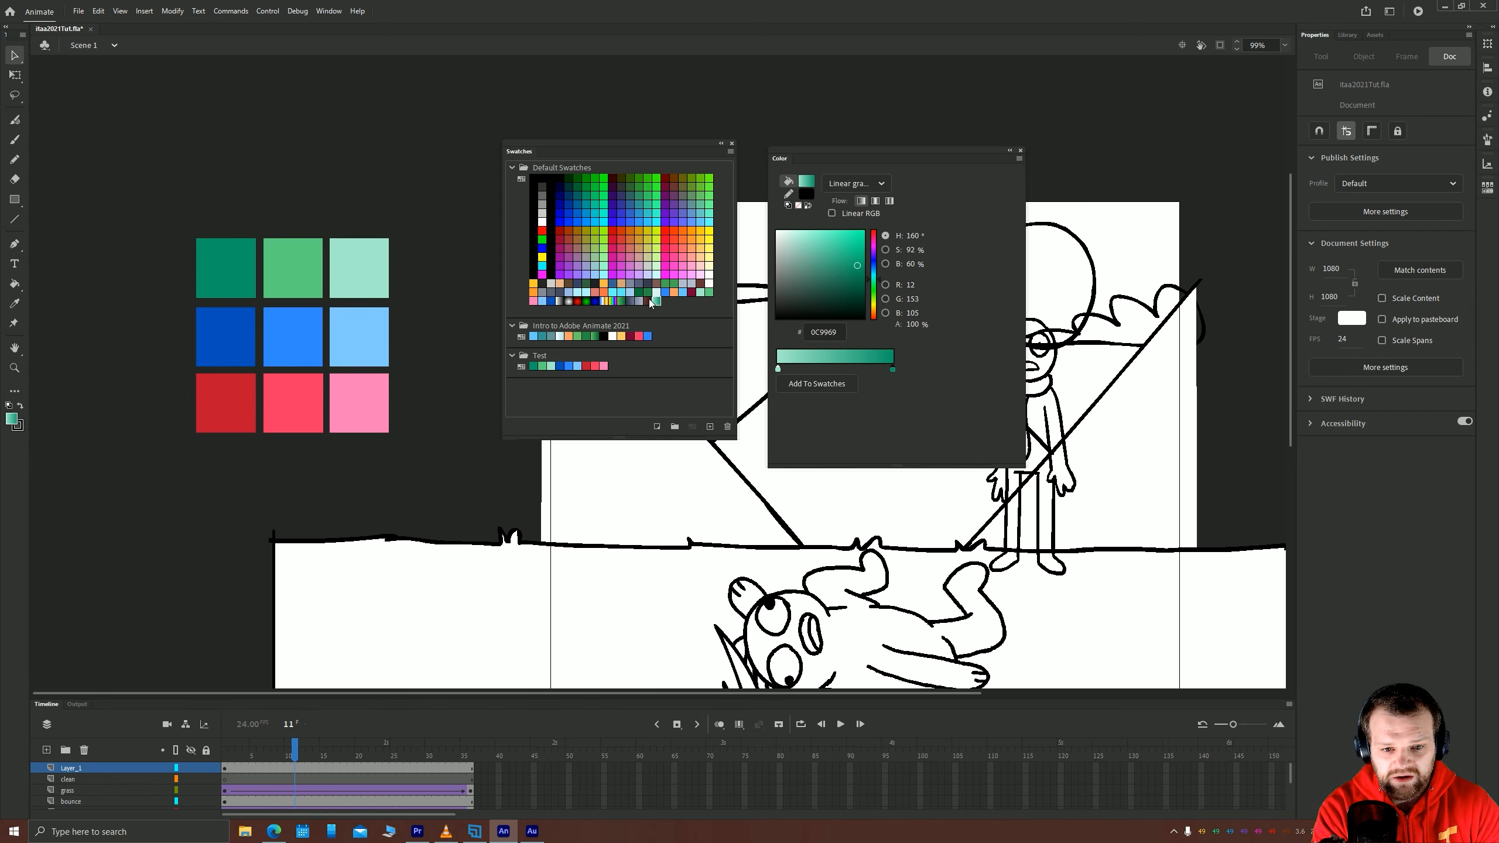
drag(615, 368, 616, 368)
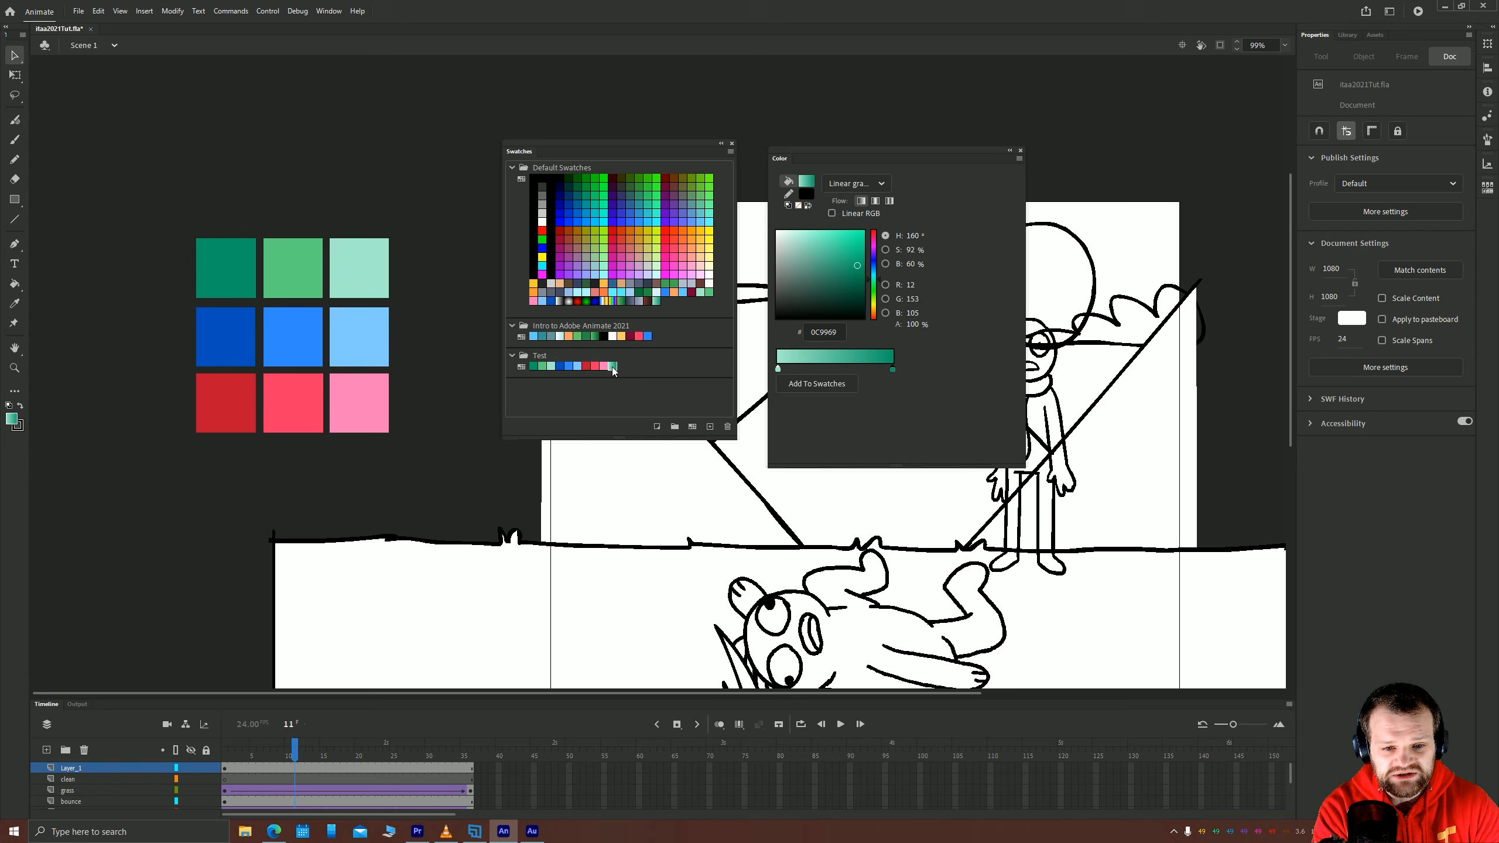
Draw a tall rectangle filled with the mint-to-green gradient beside the color squares, then return to the Selection tool and deselect it.
click(15, 199)
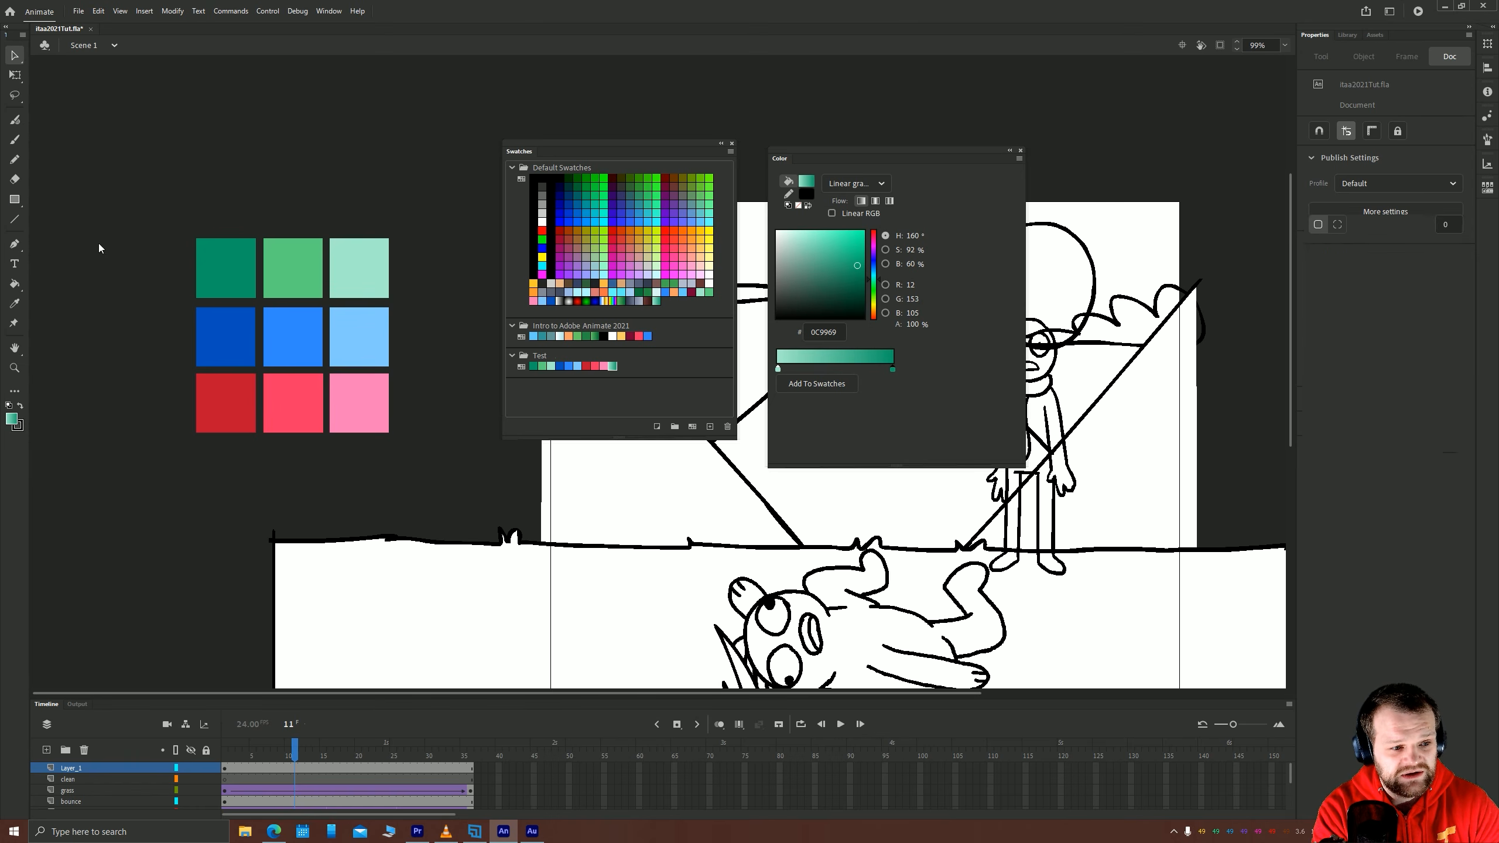
mouse_move(404, 242)
mouse_down()
mouse_move(448, 428)
mouse_move(469, 431)
mouse_up()
click(14, 55)
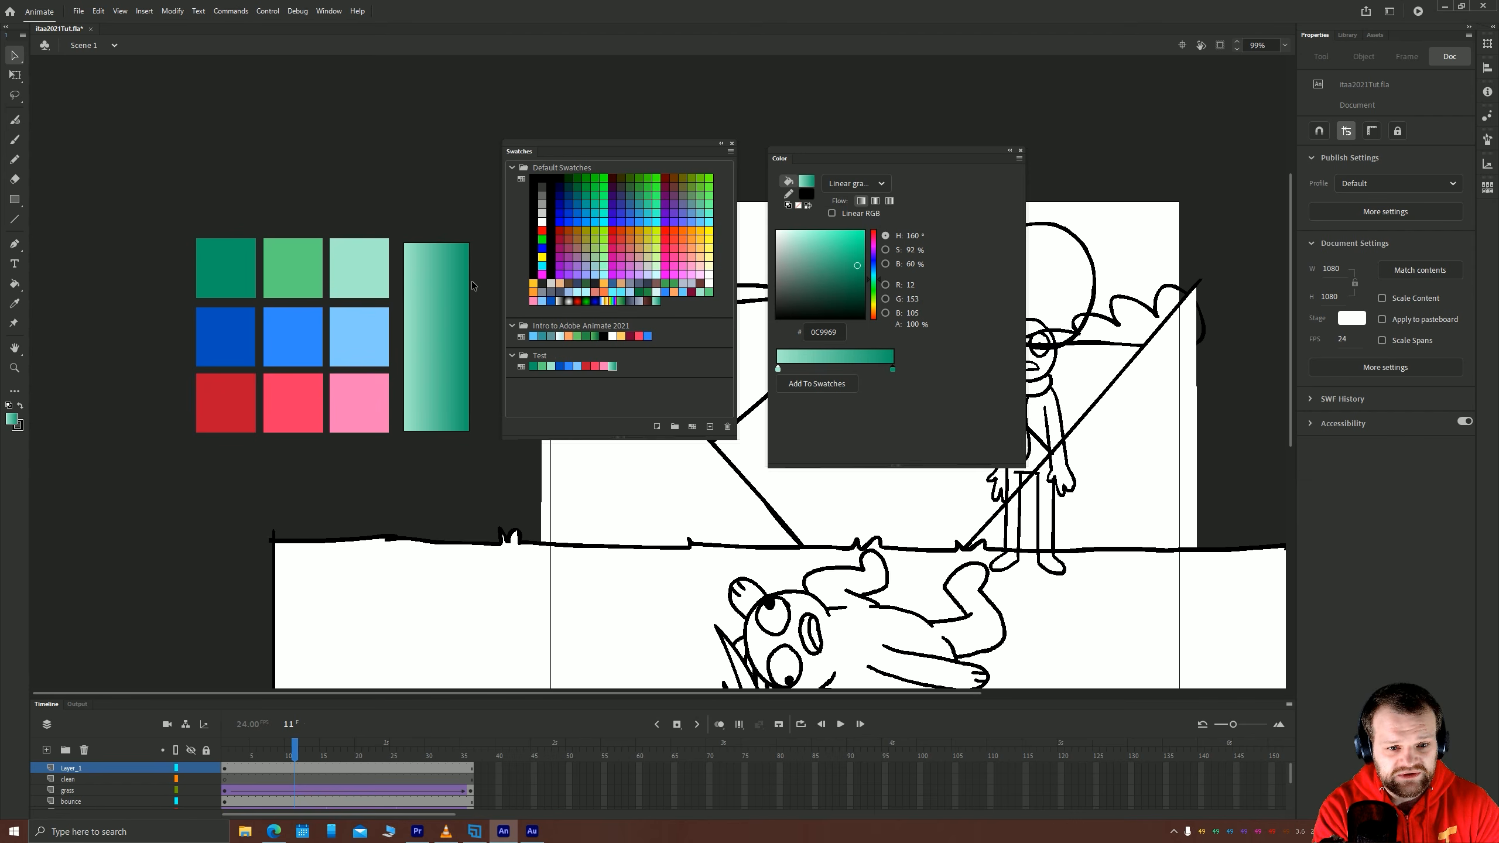
click(478, 187)
drag(279, 267, 281, 321)
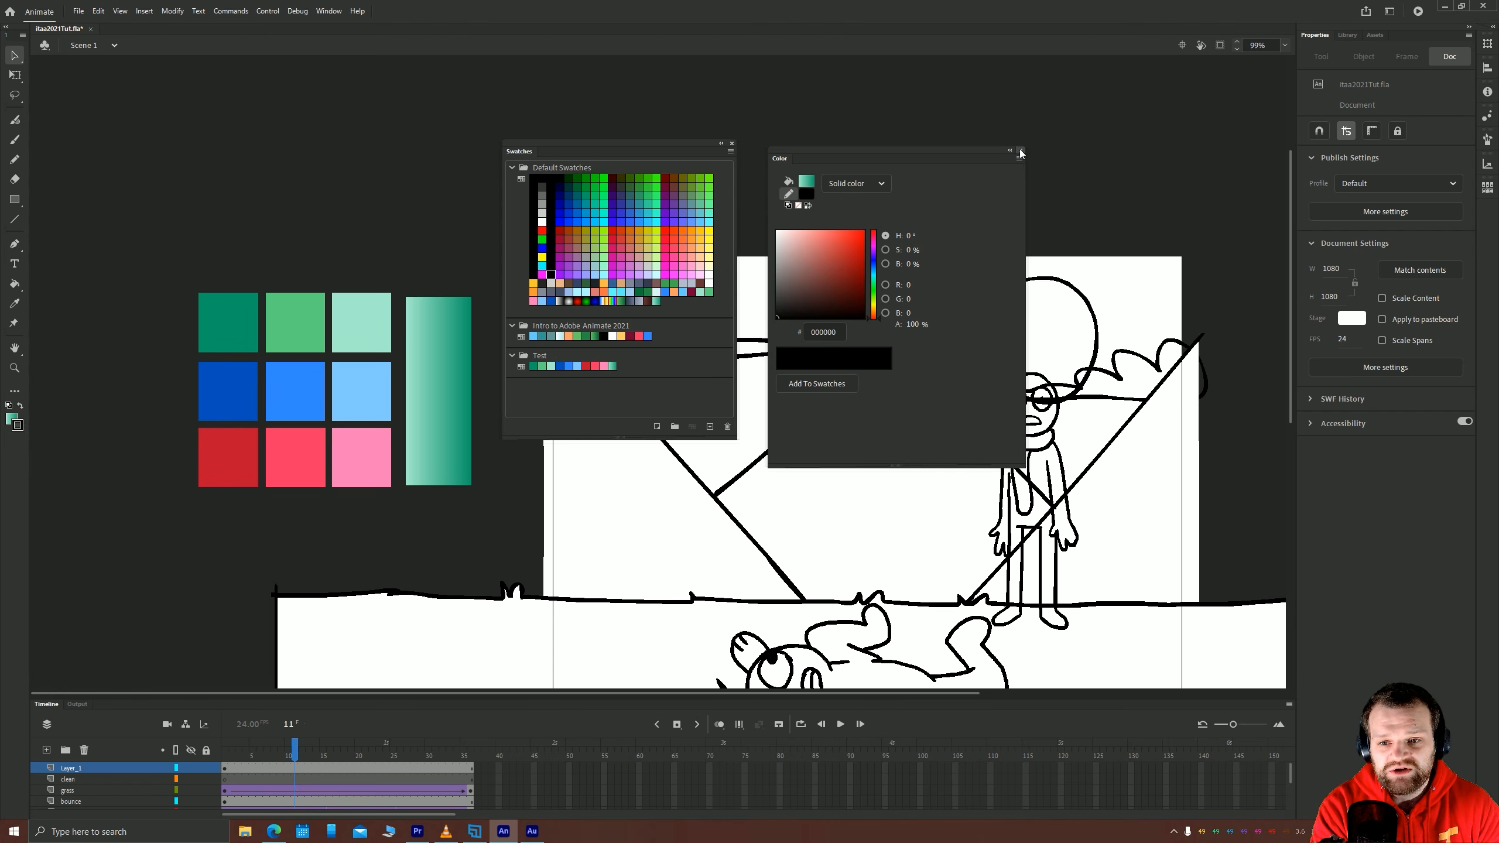
Delete the Test folder and the Default Swatches folder from the Swatches panel.
click(596, 324)
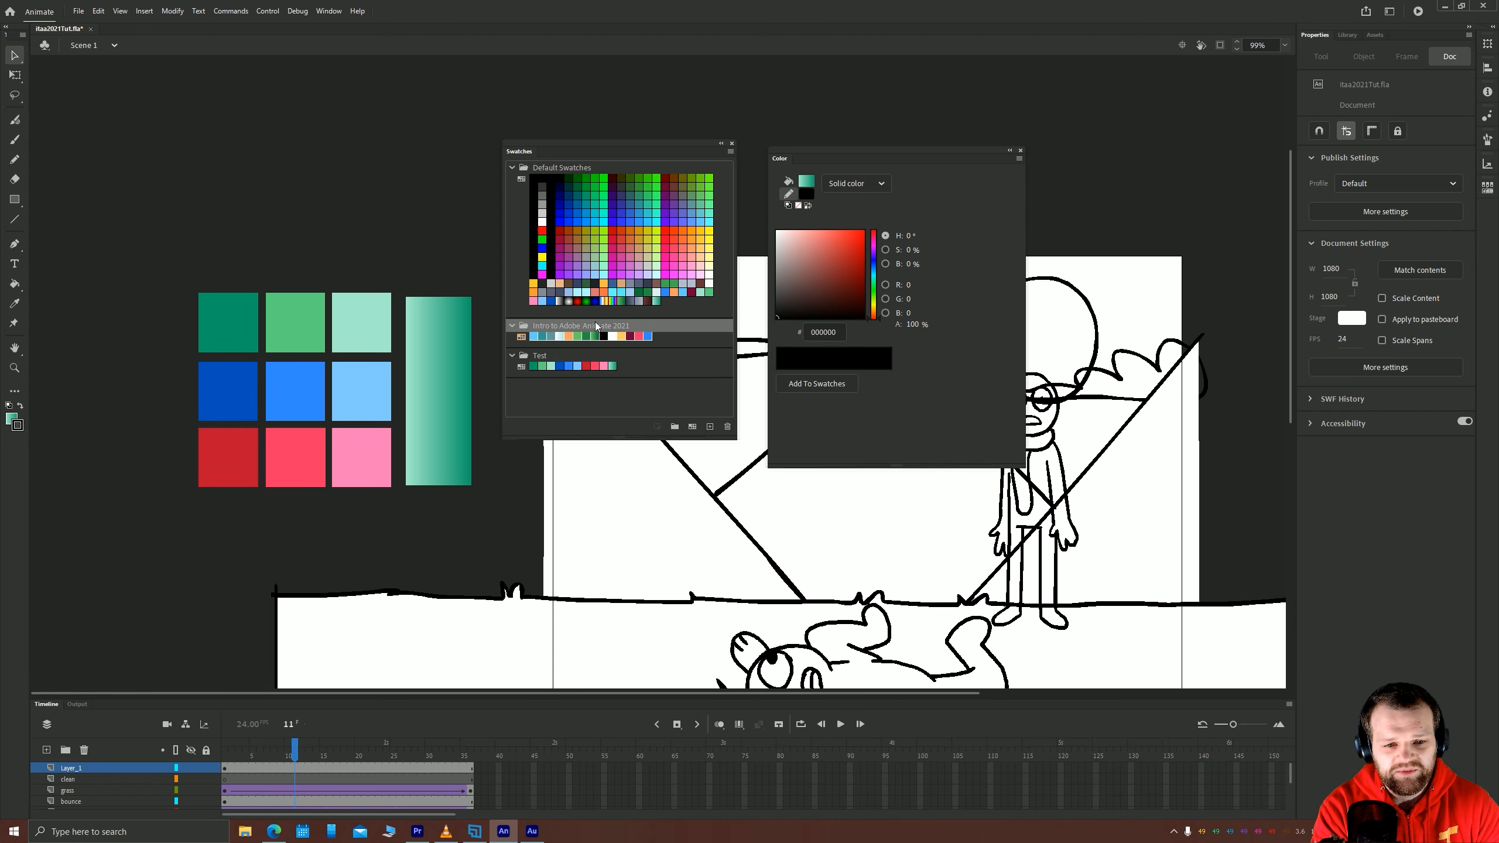
click(543, 357)
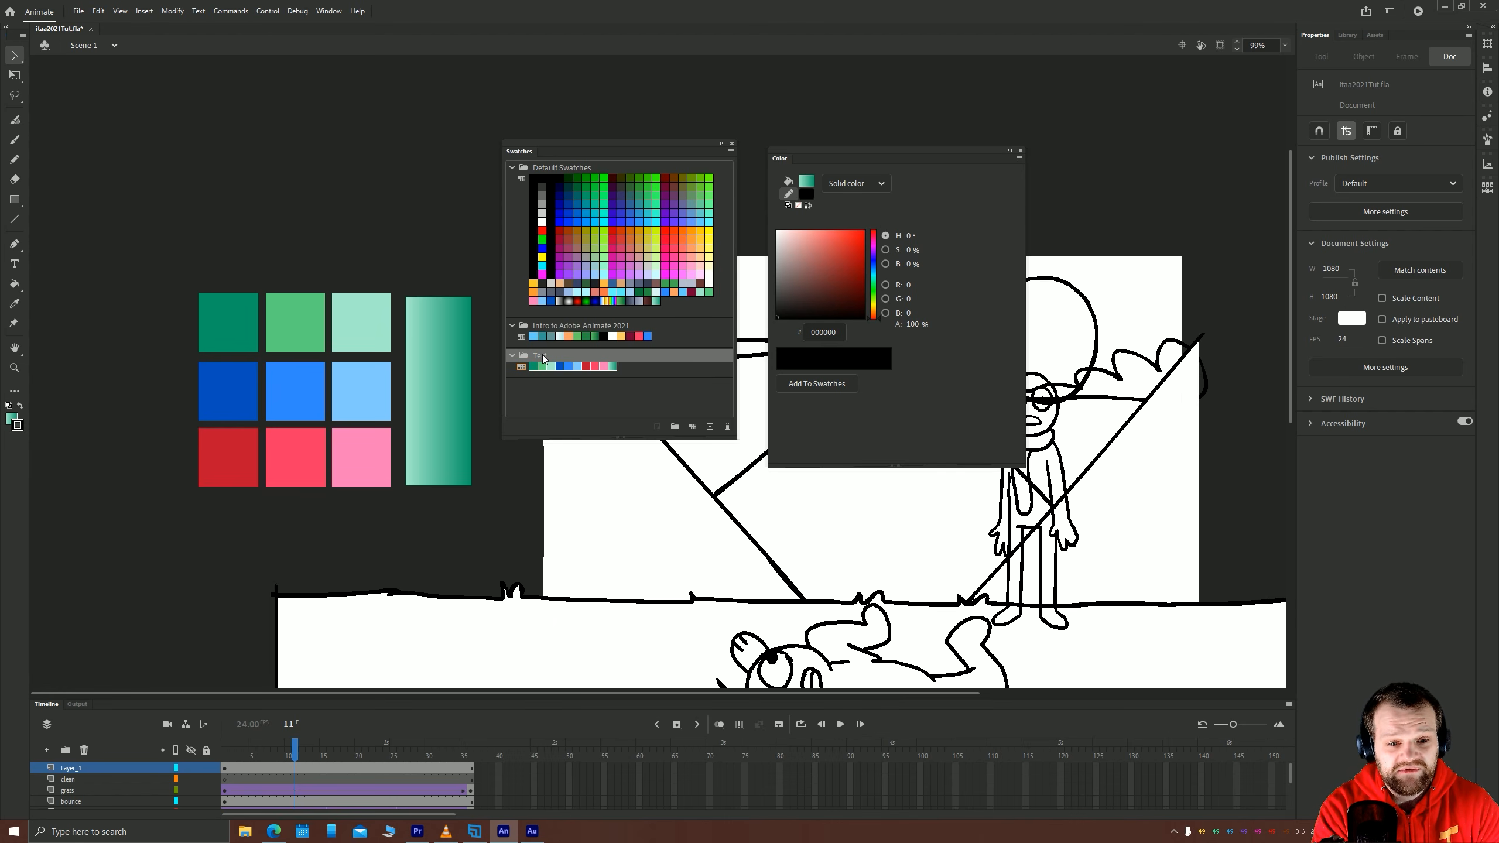
click(727, 426)
click(558, 331)
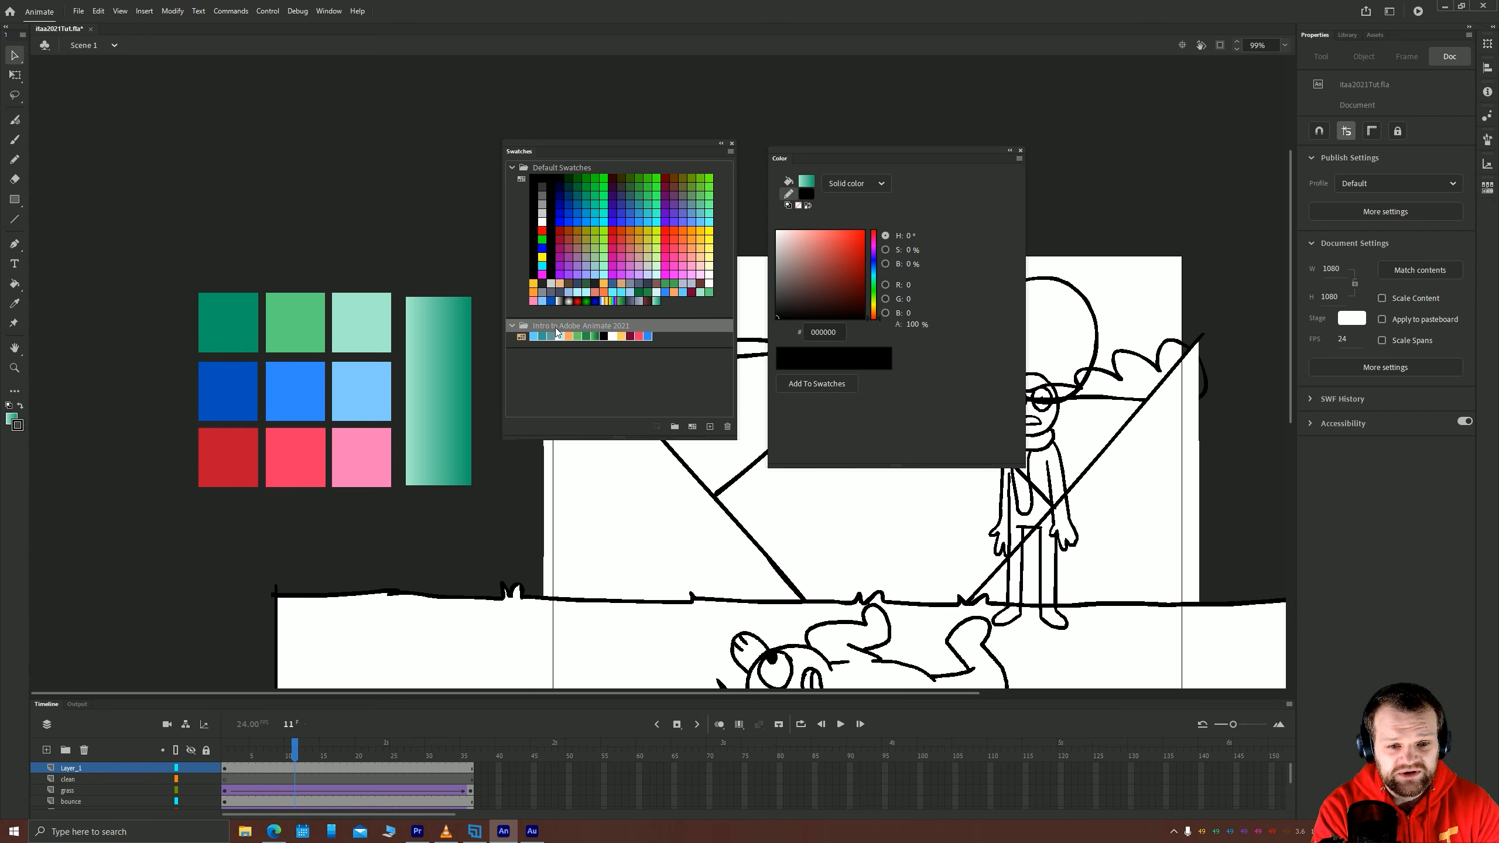
click(555, 179)
click(727, 426)
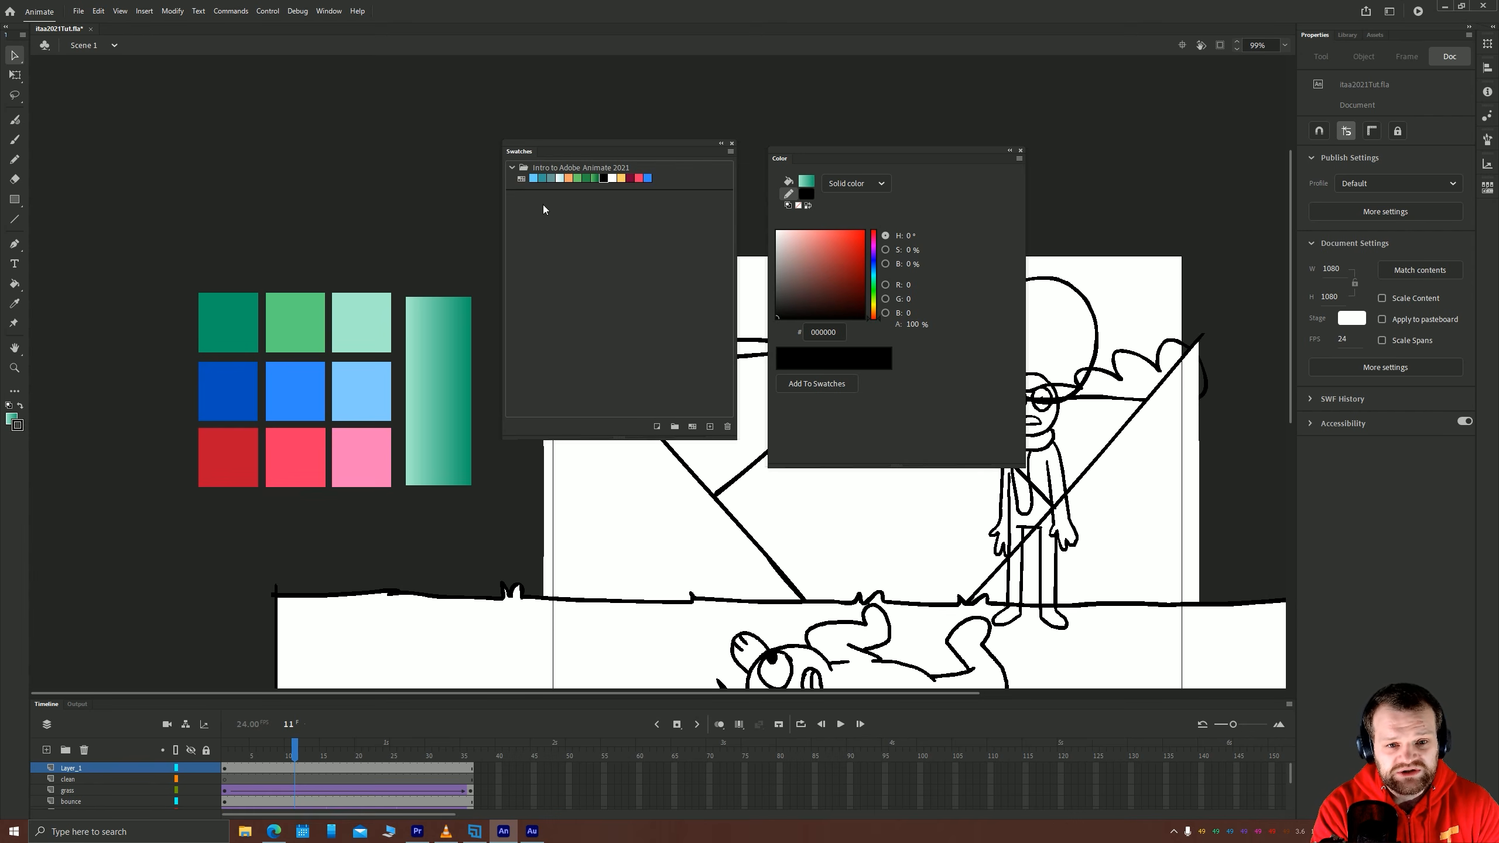
Delete the nine color squares and the gradient rectangle from the pasteboard.
click(546, 167)
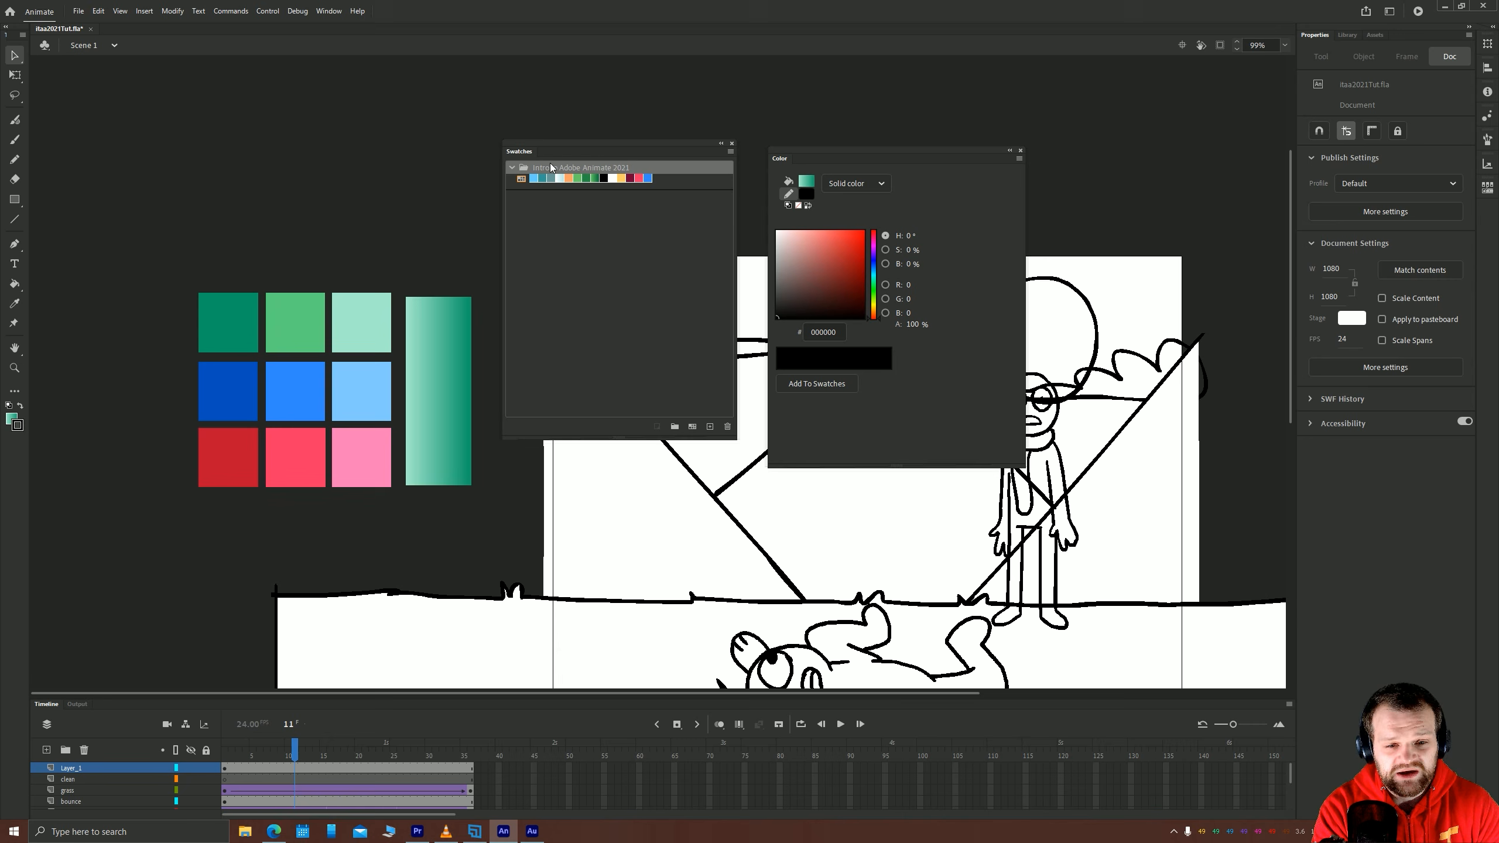
drag(166, 255, 490, 509)
key(Delete)
Save the swatch colors as a color set, overwriting itaa2021.clr in the Colour Palettes folder.
click(578, 168)
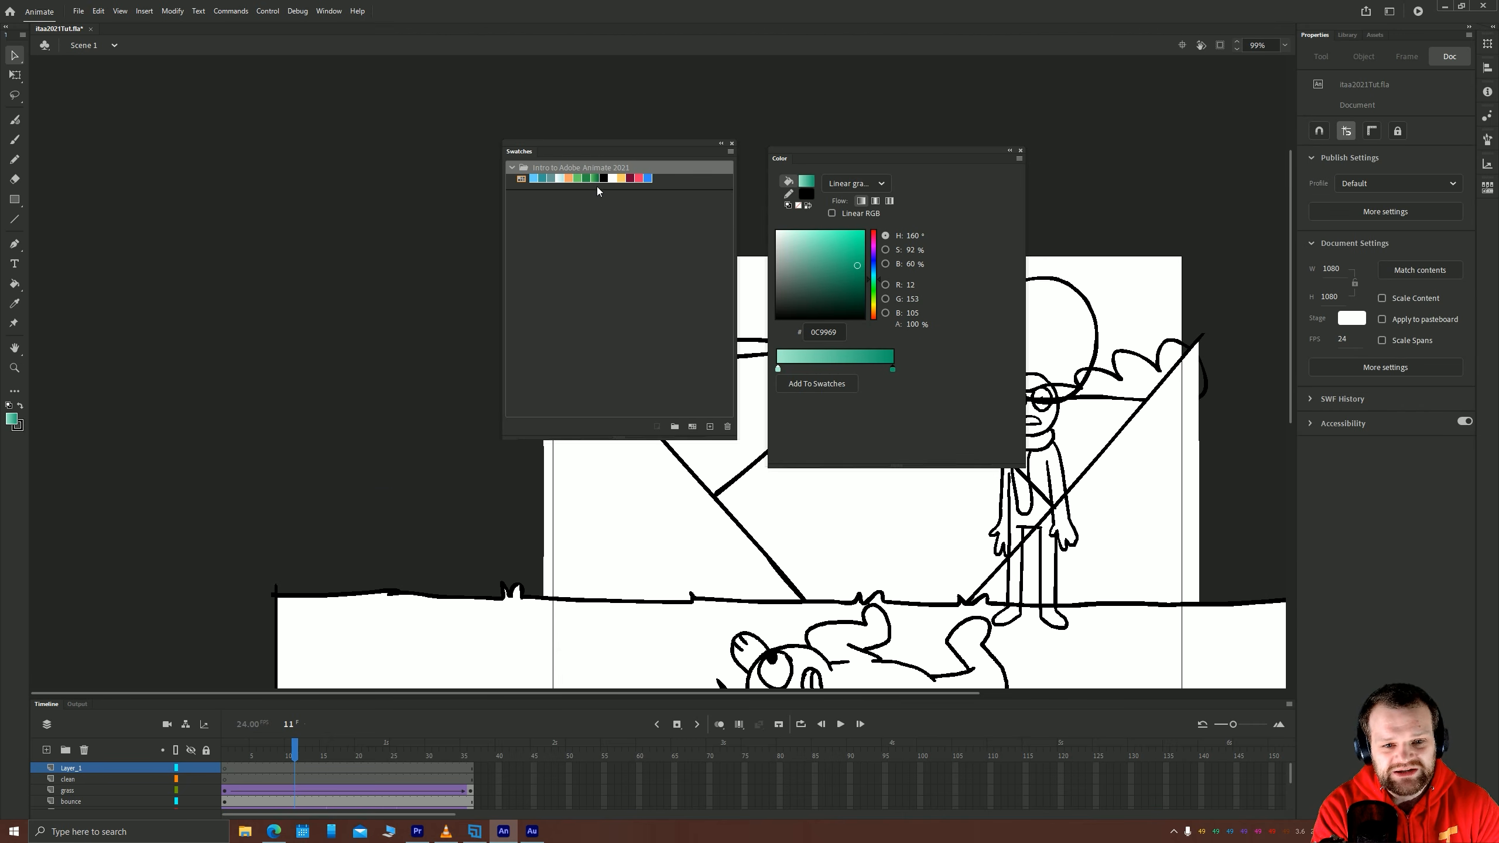
click(730, 153)
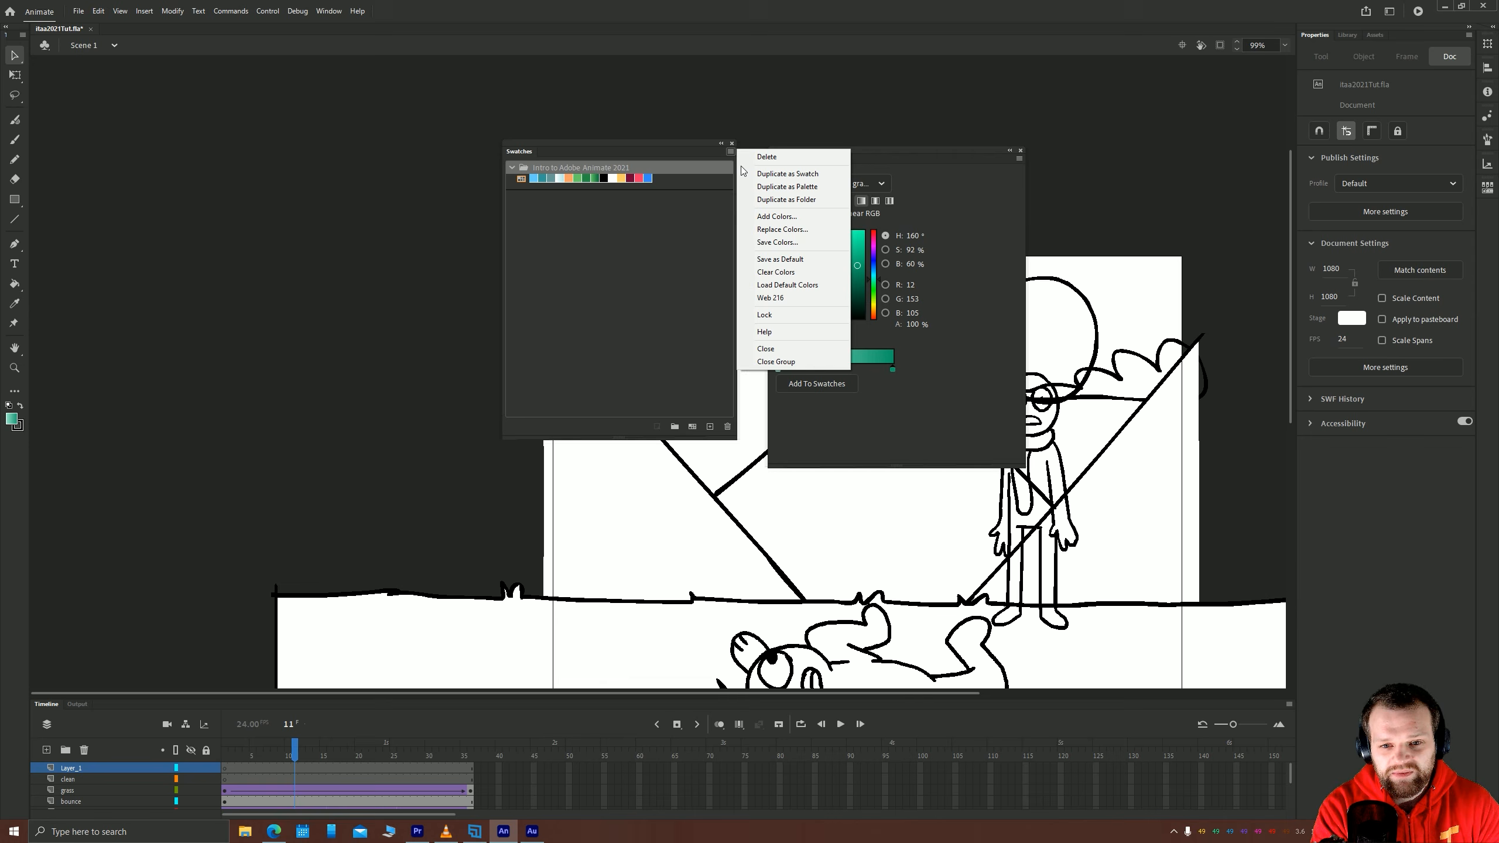
click(782, 243)
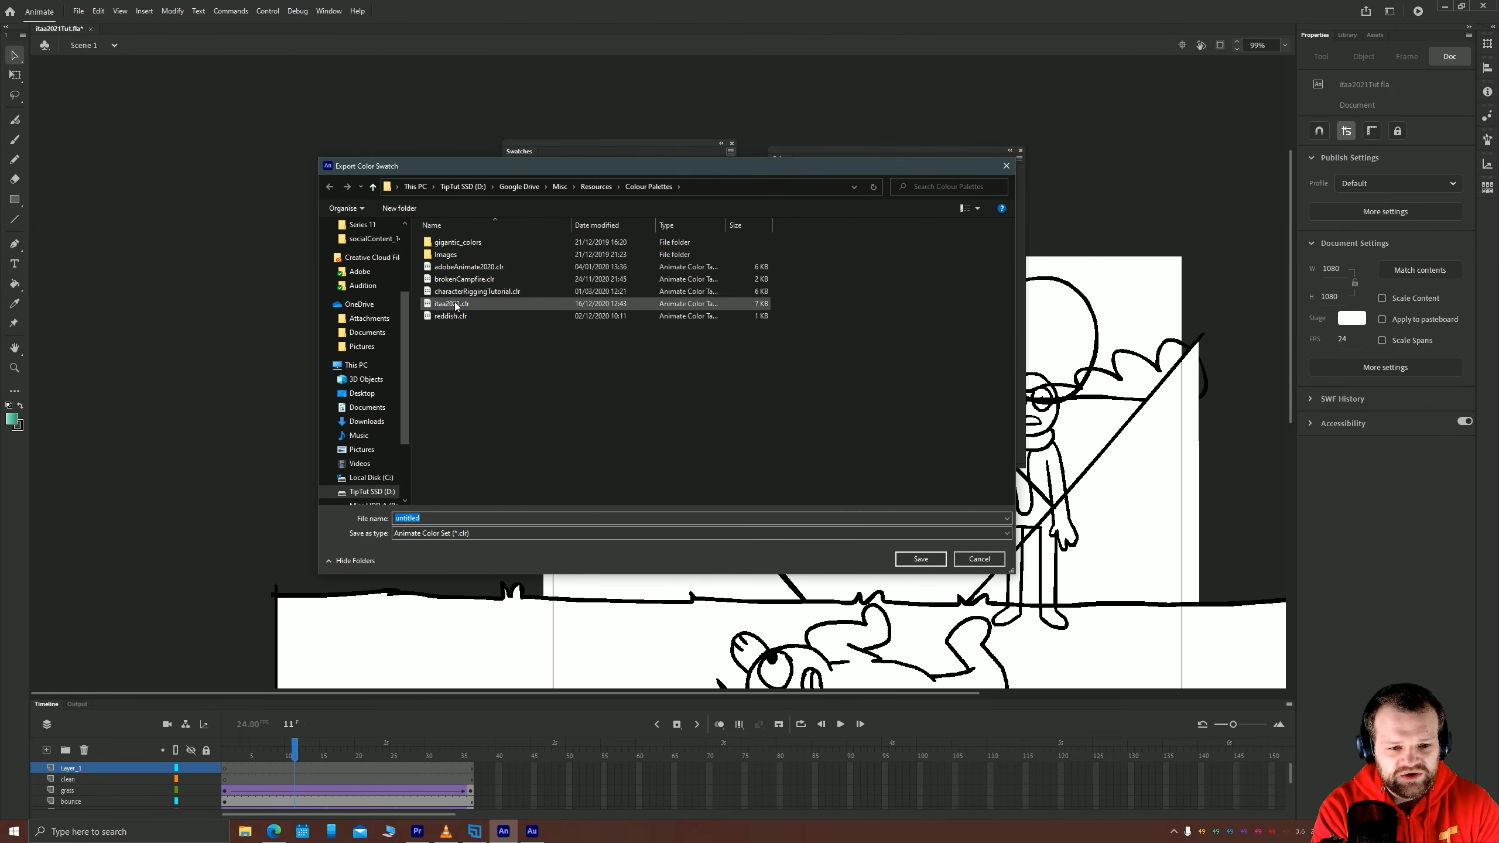
click(454, 303)
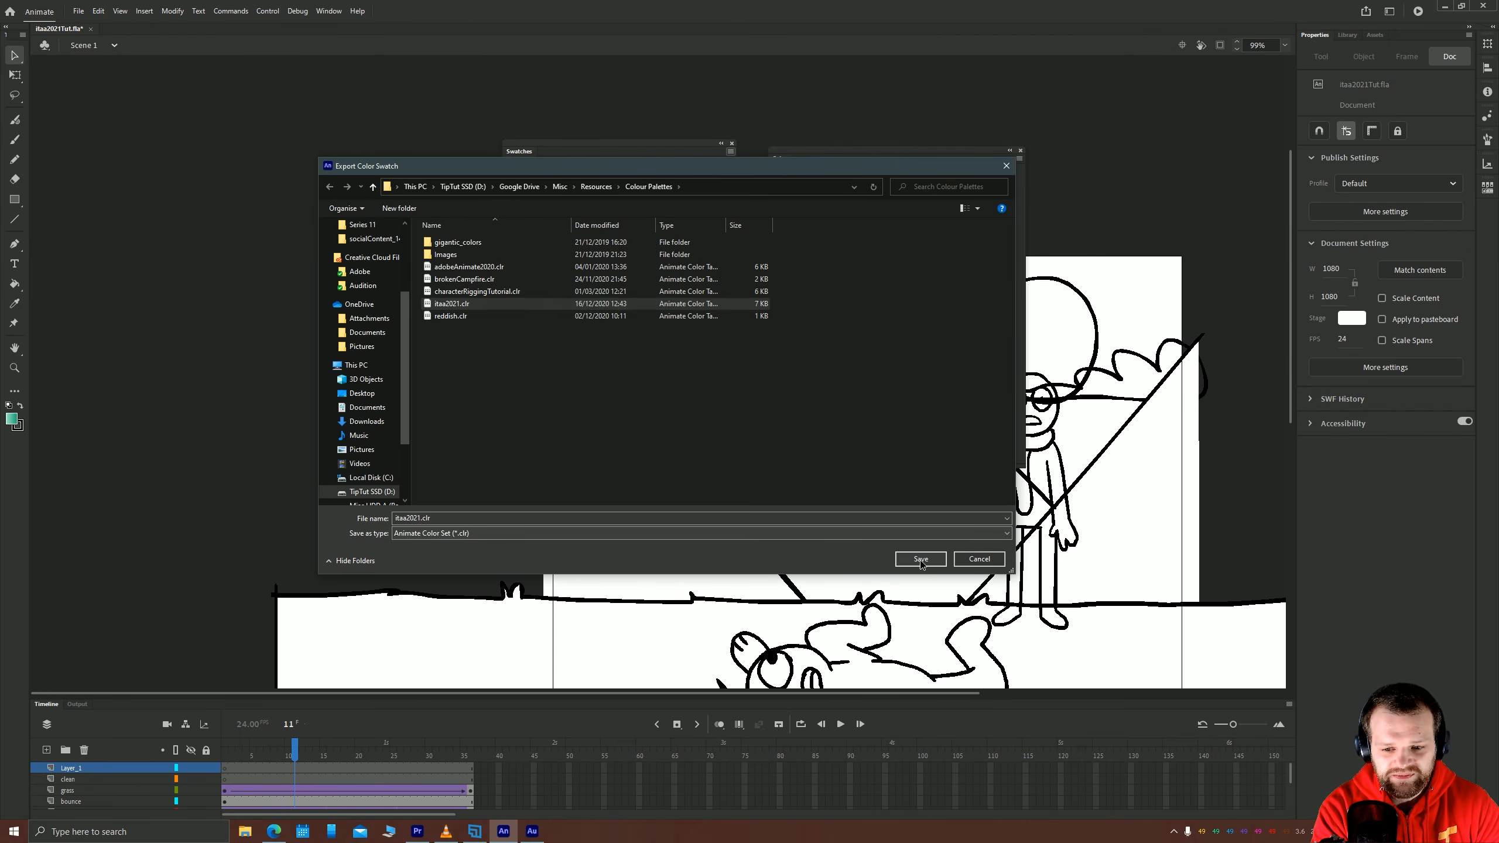
double_click(451, 303)
click(718, 395)
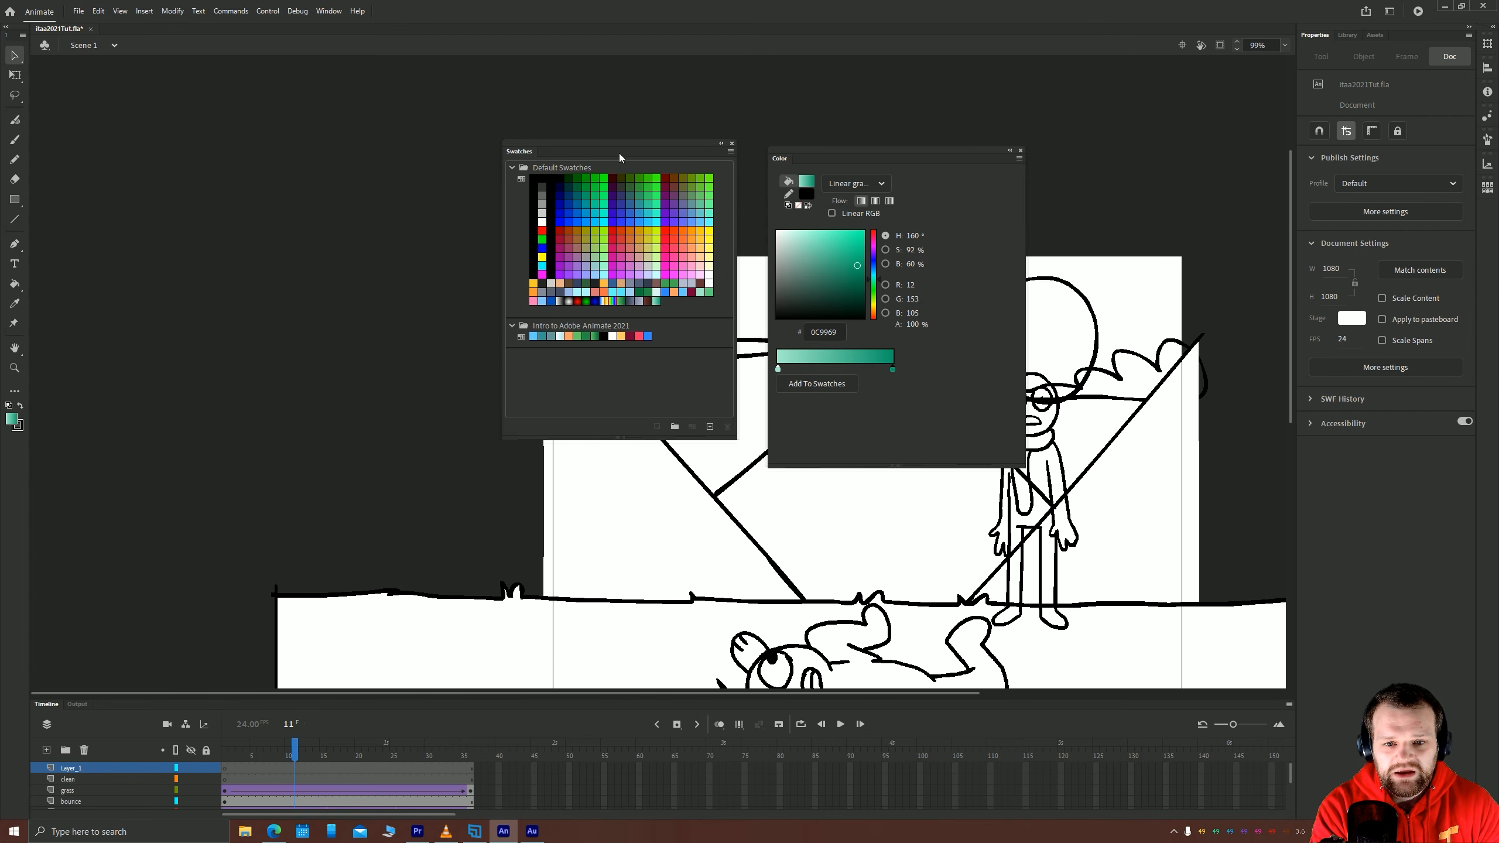
Clear all colors from the Swatches panel and replace them with the itaa2021.clr color set.
click(730, 151)
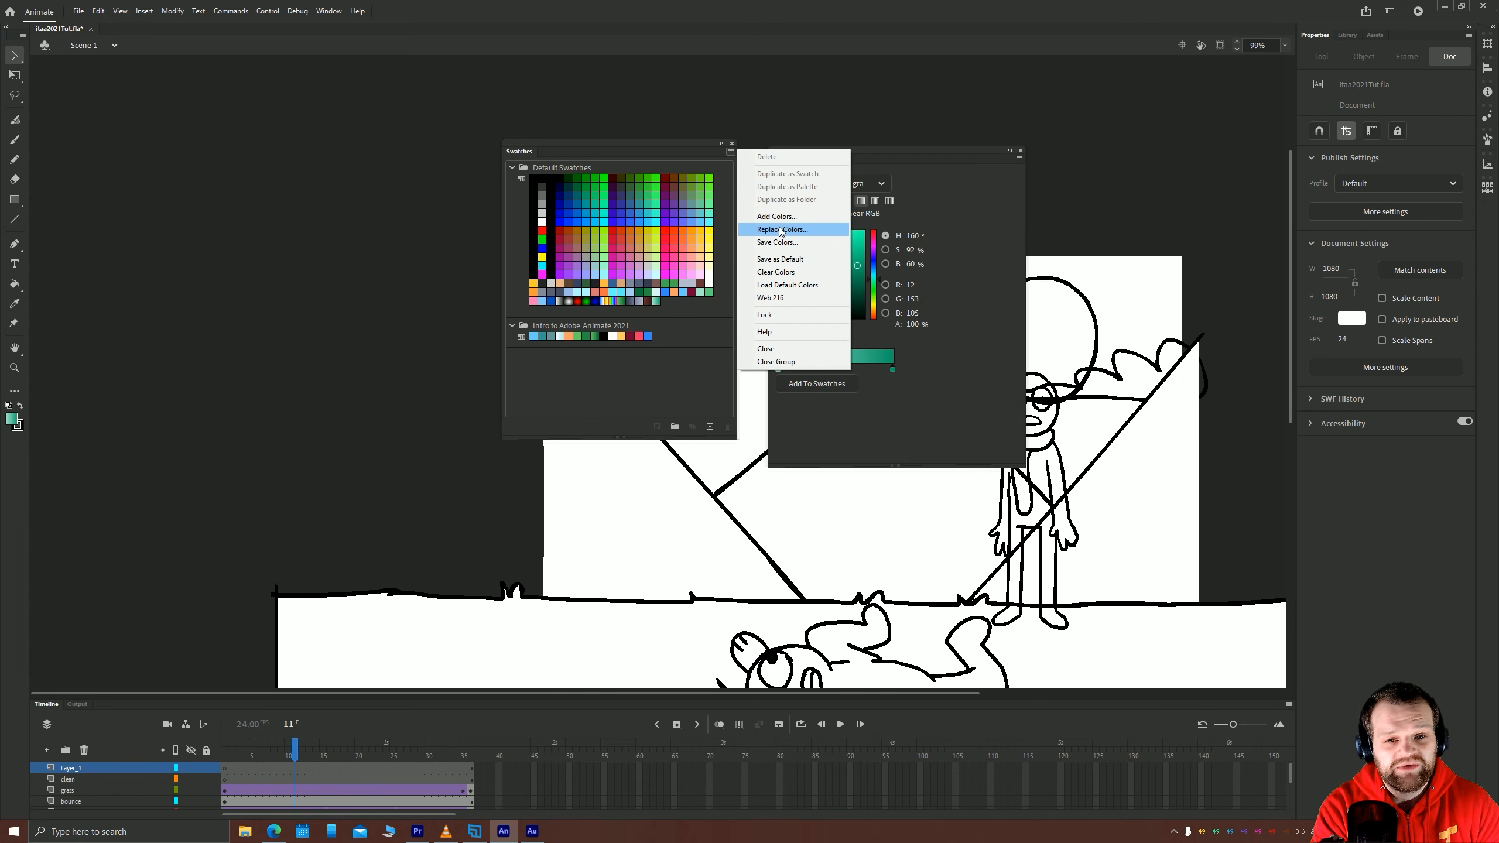
click(775, 272)
click(731, 152)
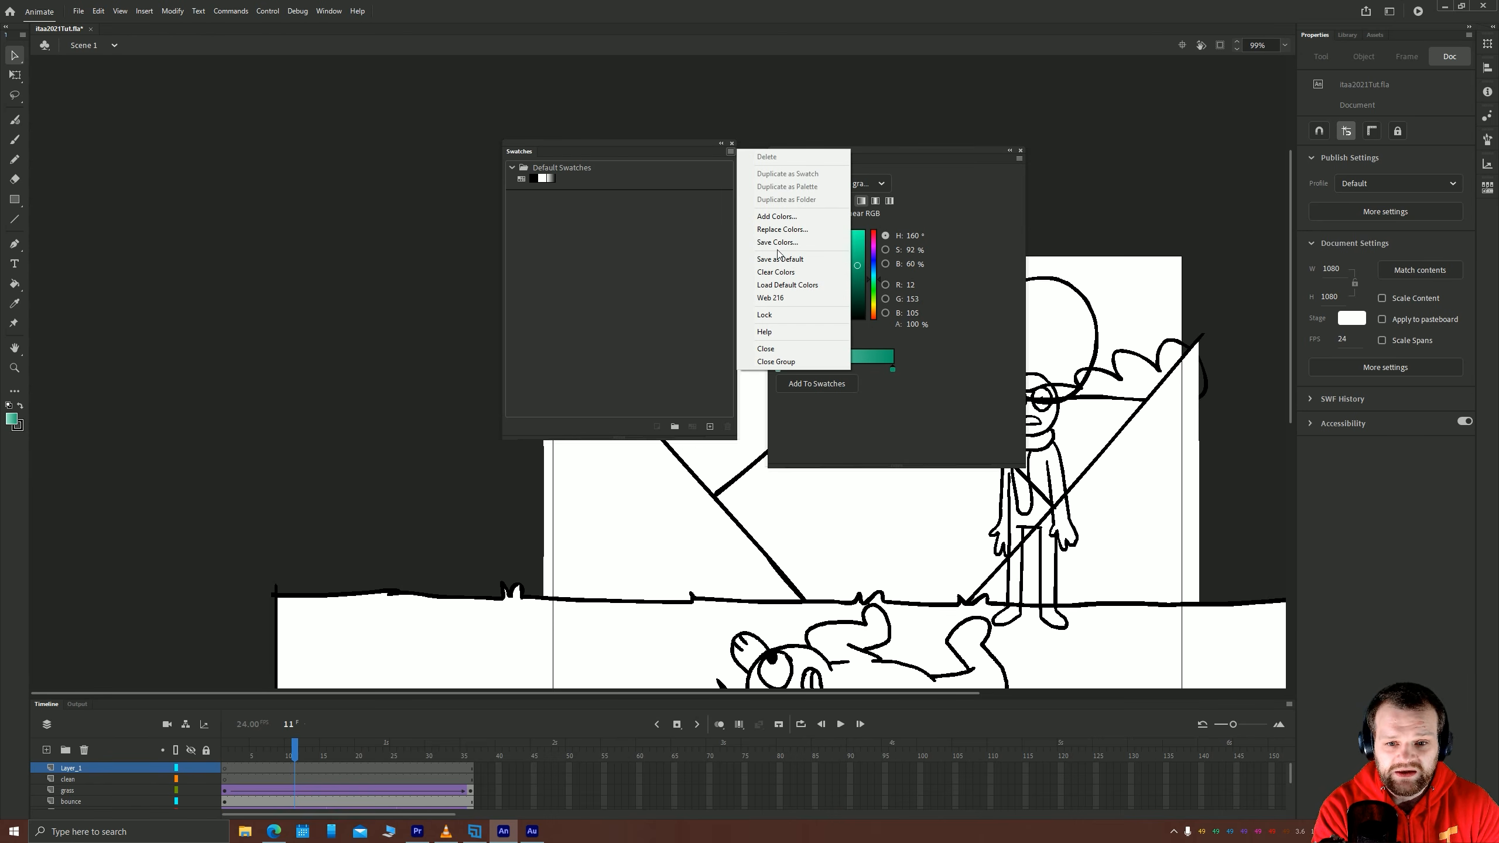
click(774, 229)
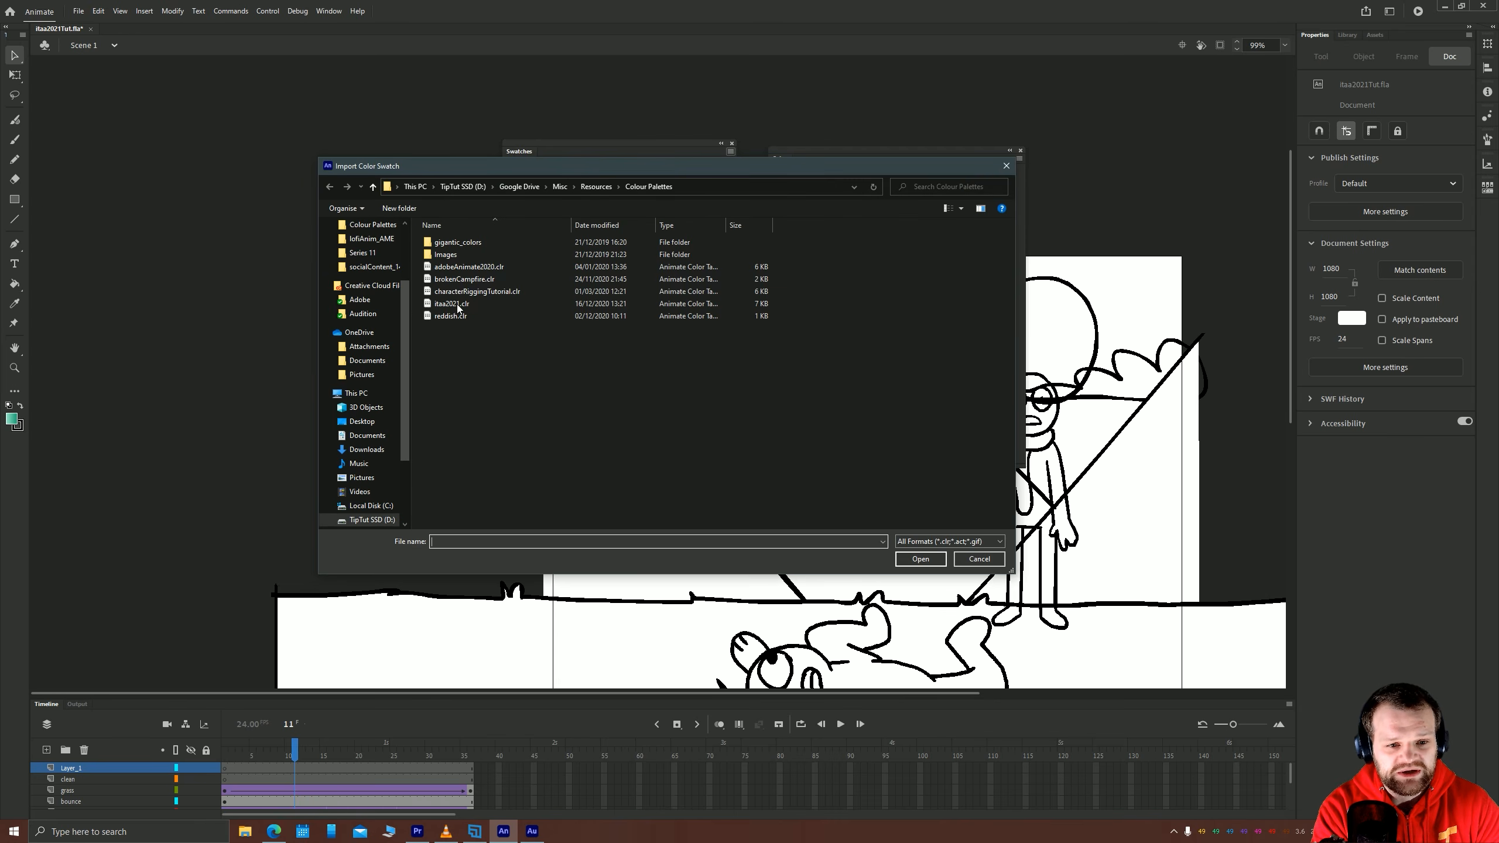
double_click(450, 305)
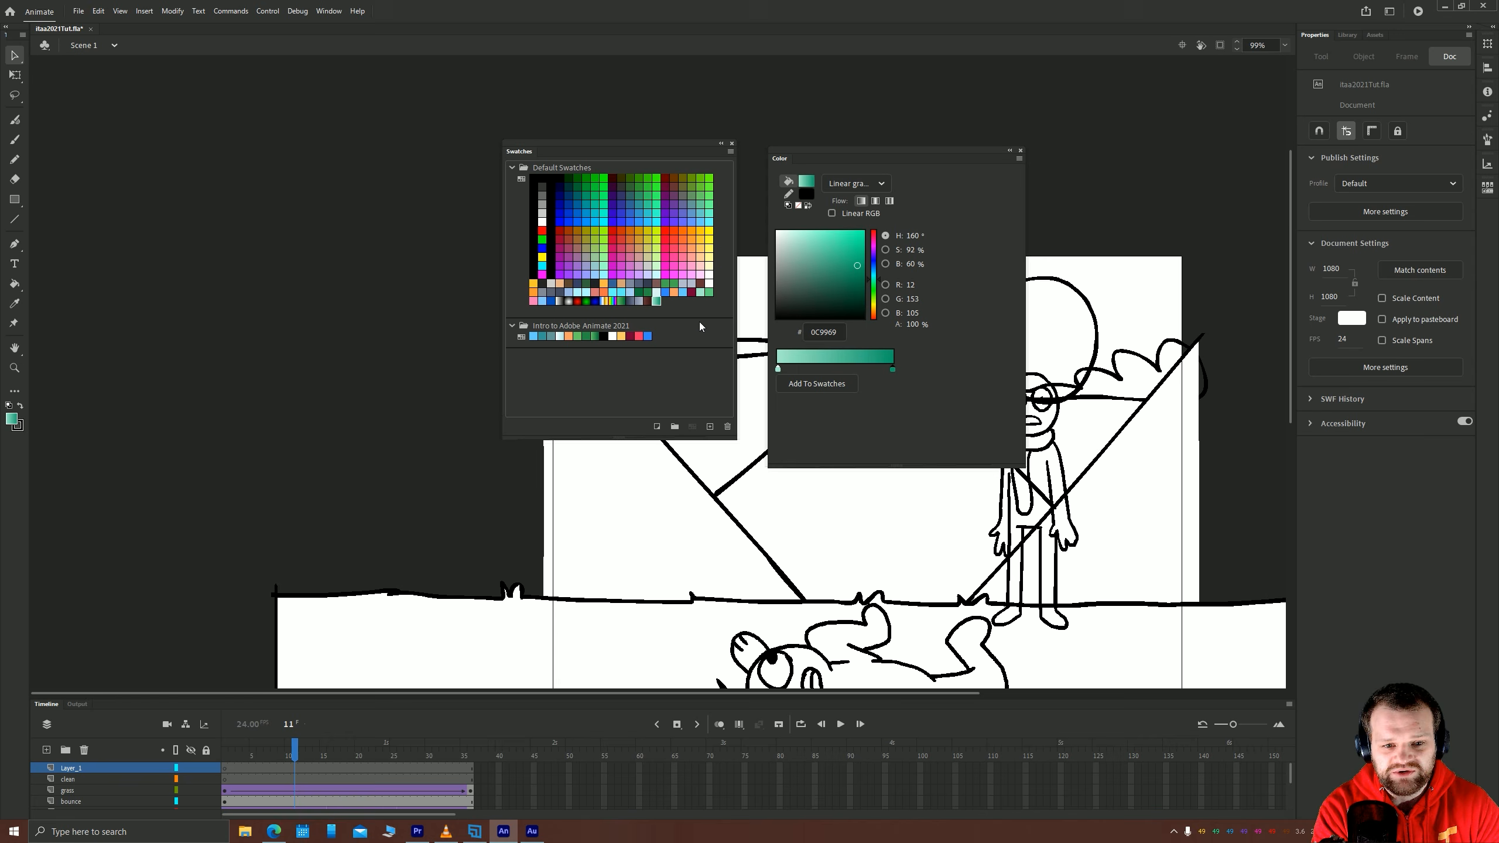
Close the Color panel and make the Swatches panel compact, with the Default Swatches folder collapsed.
click(512, 167)
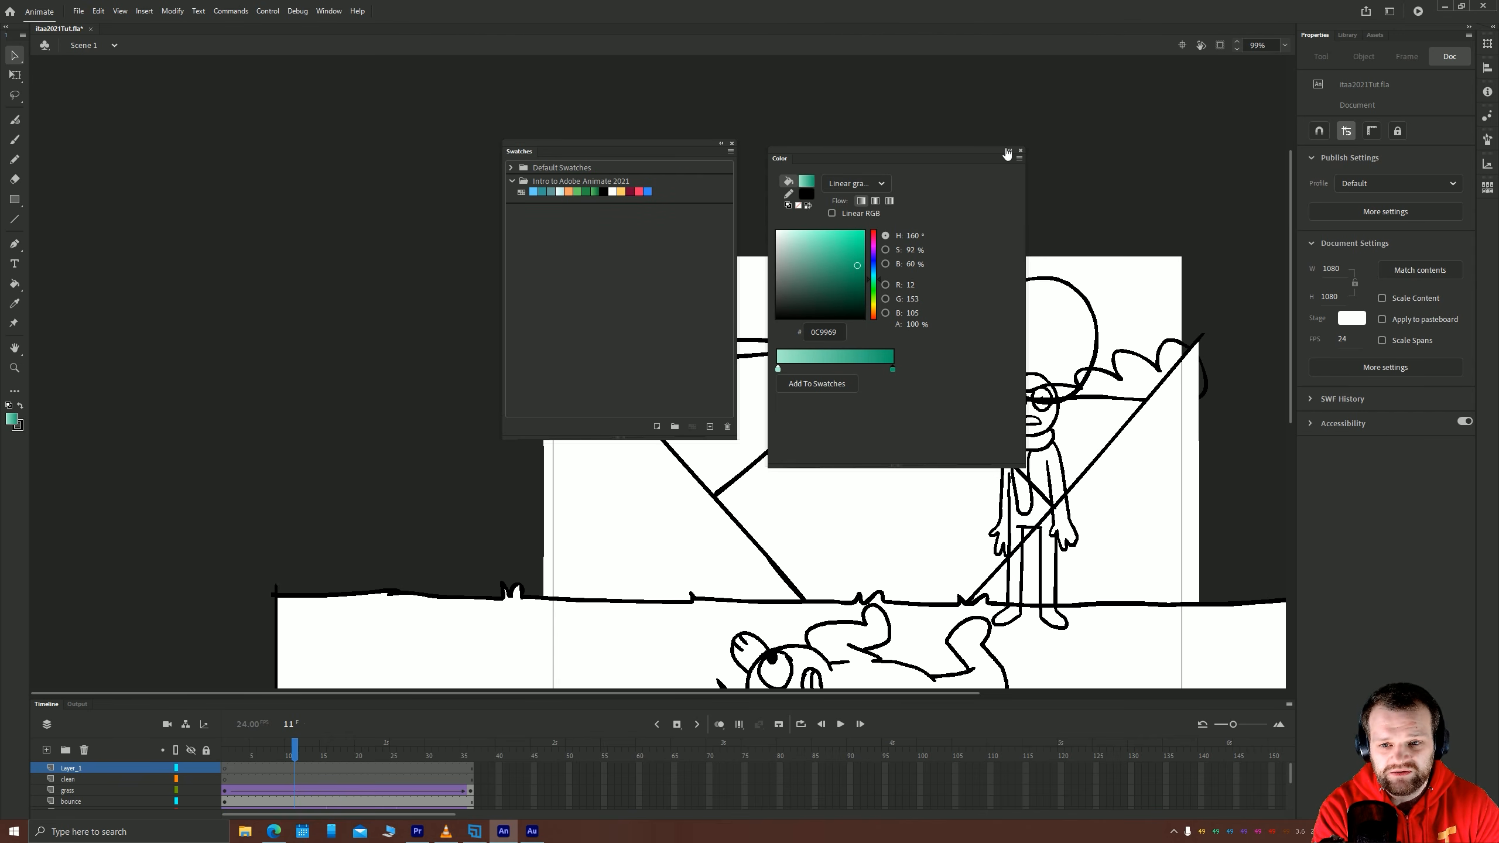
click(1021, 151)
drag(737, 442, 817, 229)
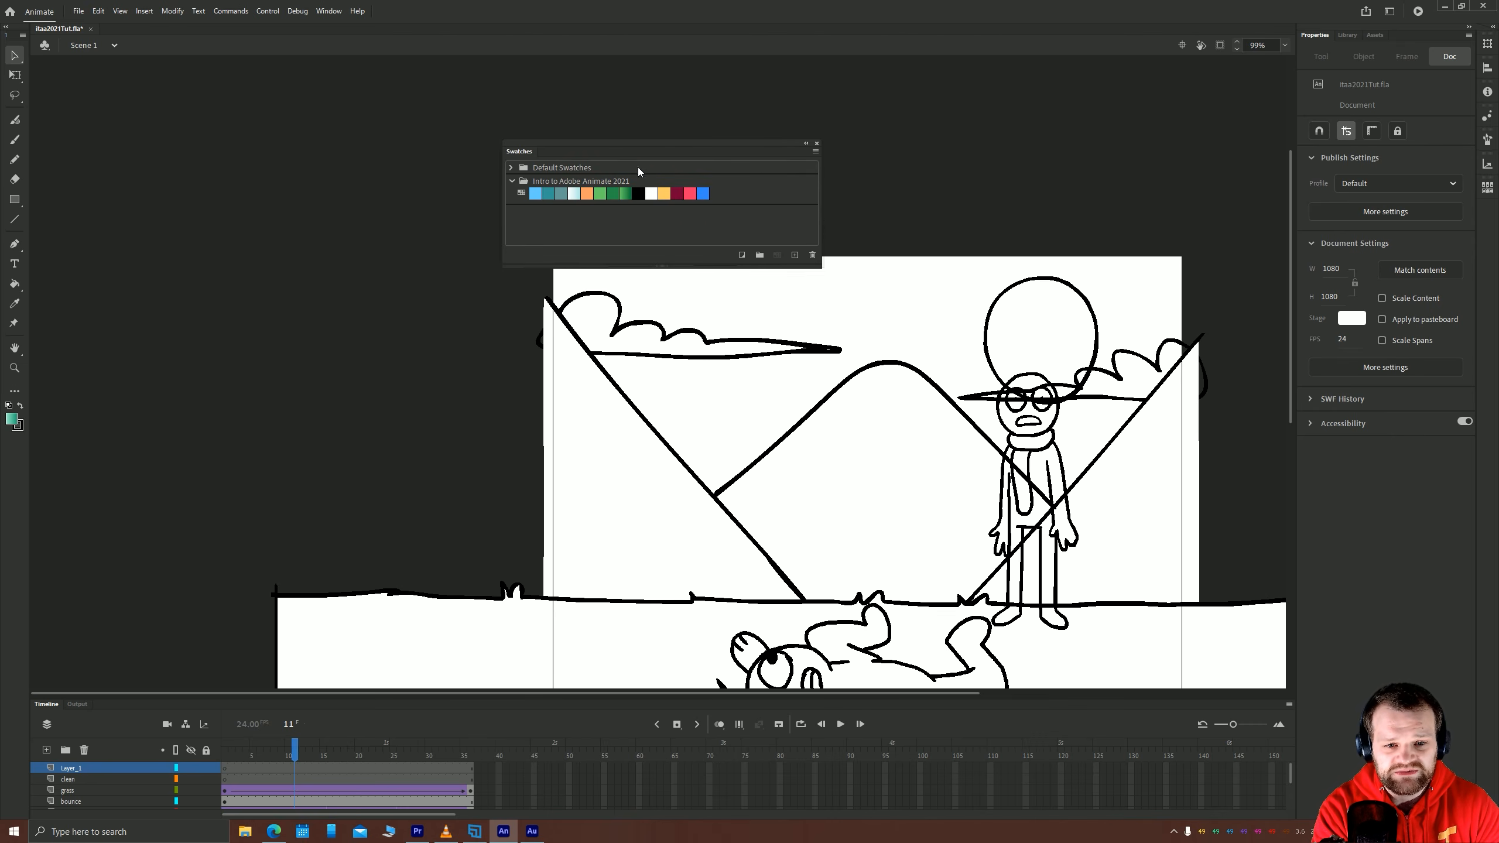
Park the Swatches panel next to the drawing tools, collapse it to an icon and try toggling it open and closed.
drag(524, 151, 63, 75)
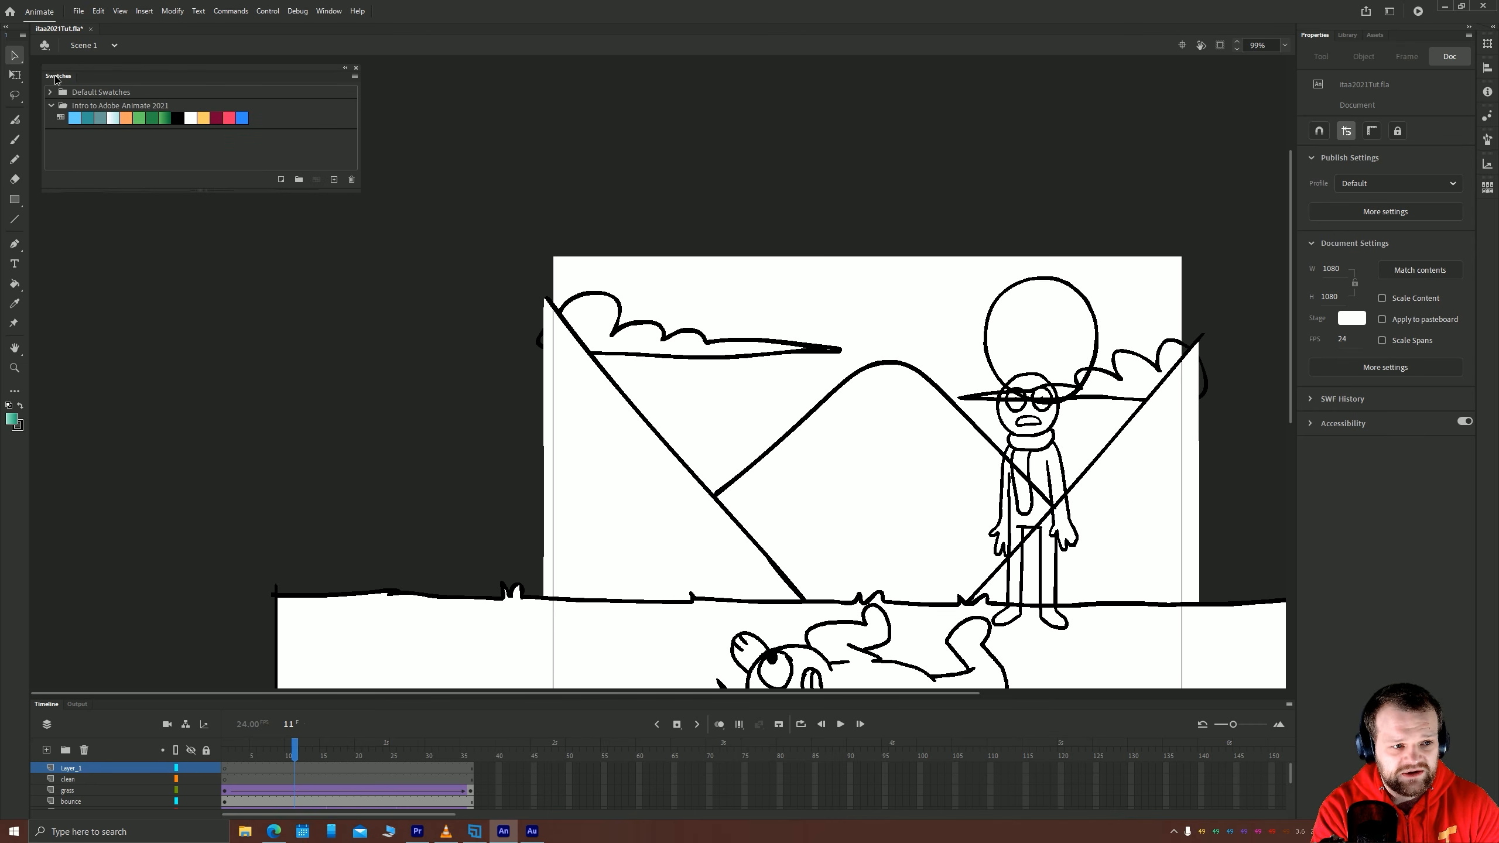
click(346, 69)
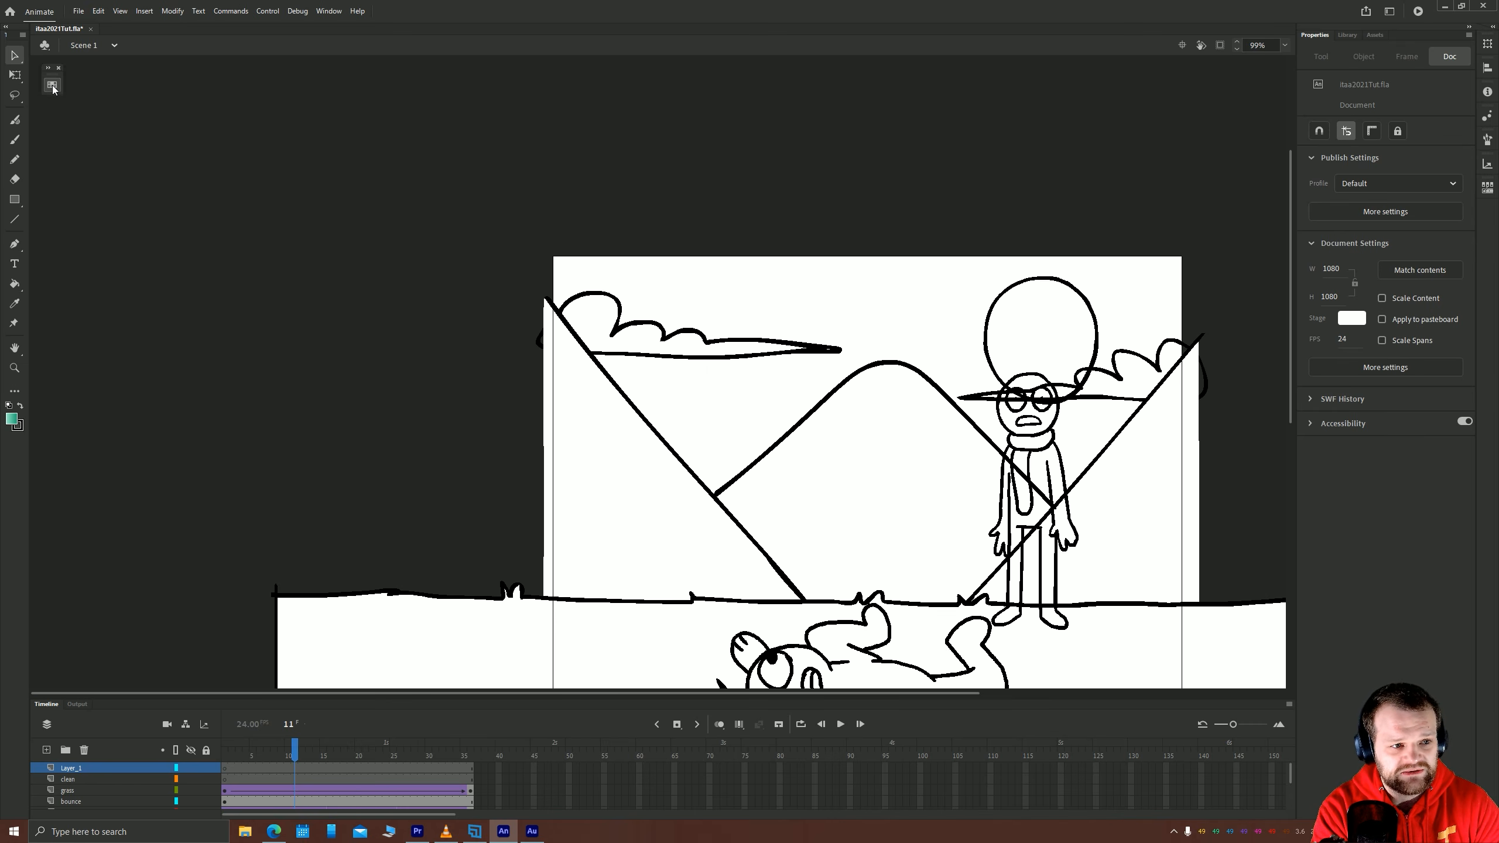
click(53, 85)
click(53, 86)
click(53, 86)
click(53, 86)
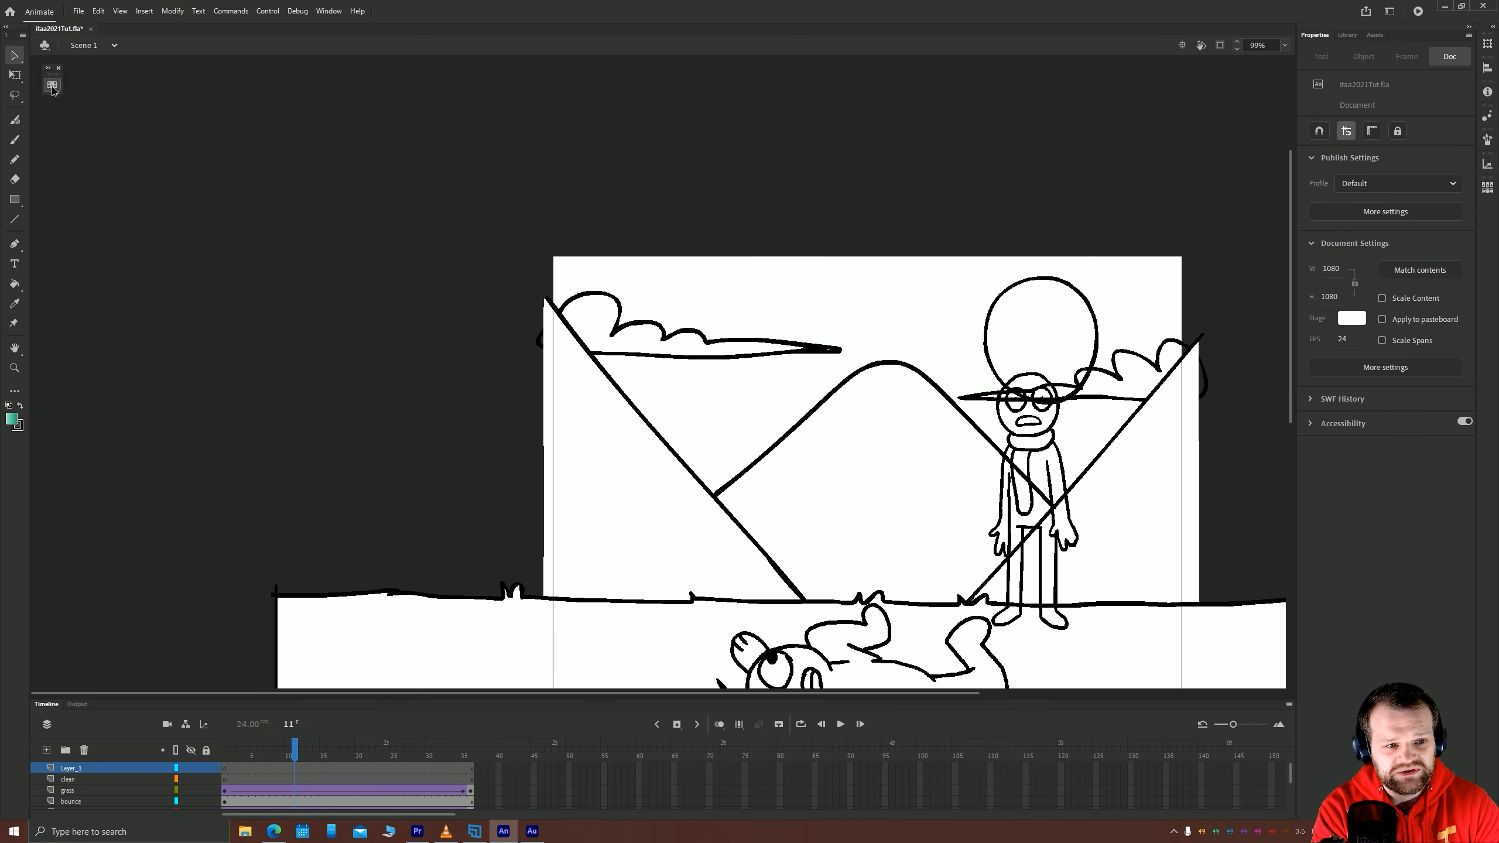
click(53, 86)
click(53, 85)
Open the sky symbol for editing in place and frame its two clouds.
drag(703, 509, 506, 393)
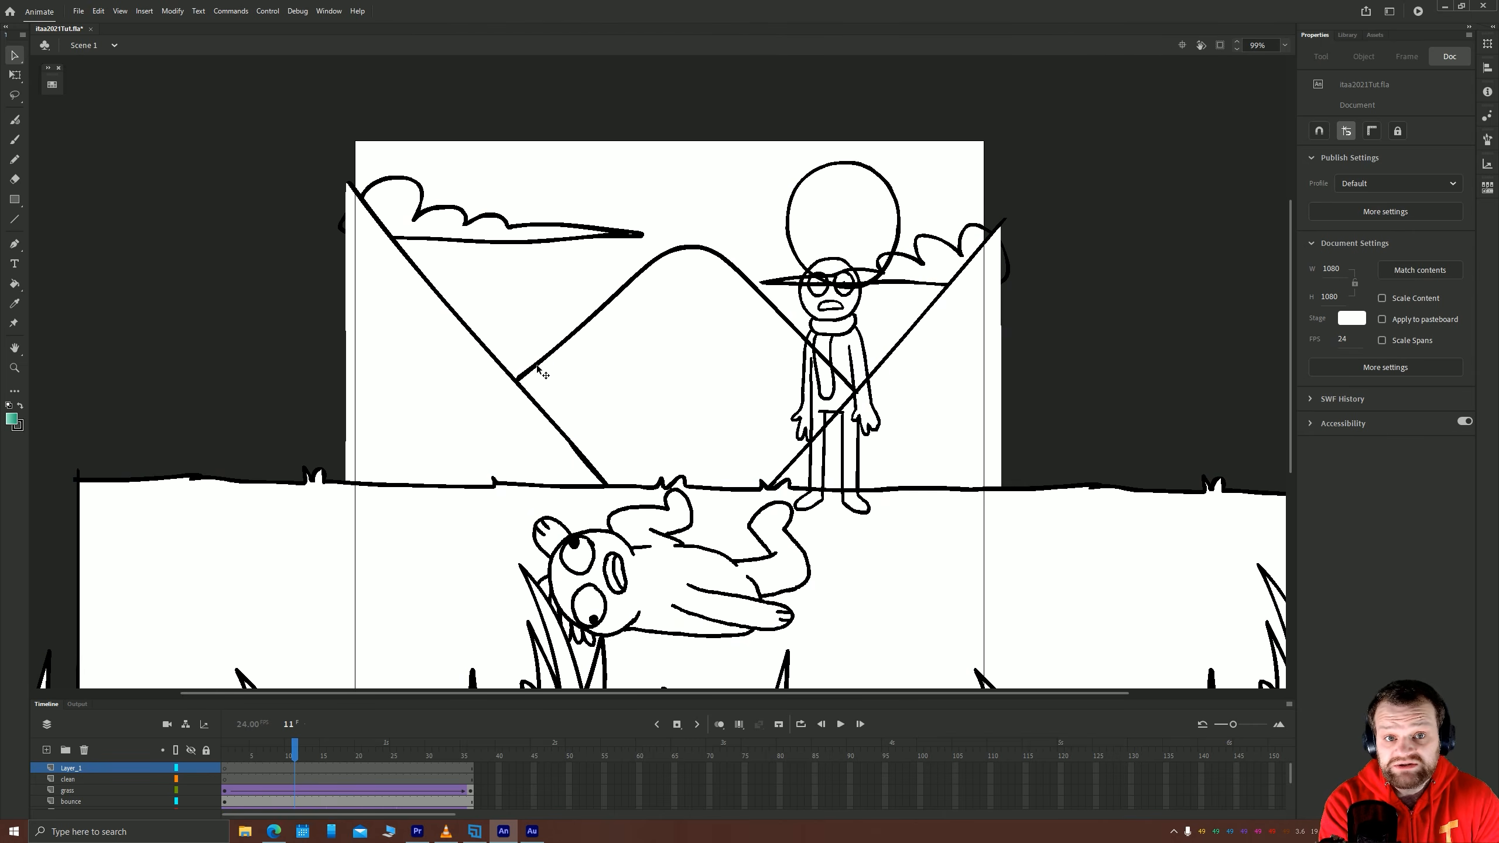
scroll(630, 365, down, 3)
scroll(639, 348, down, 3)
drag(620, 264, 660, 329)
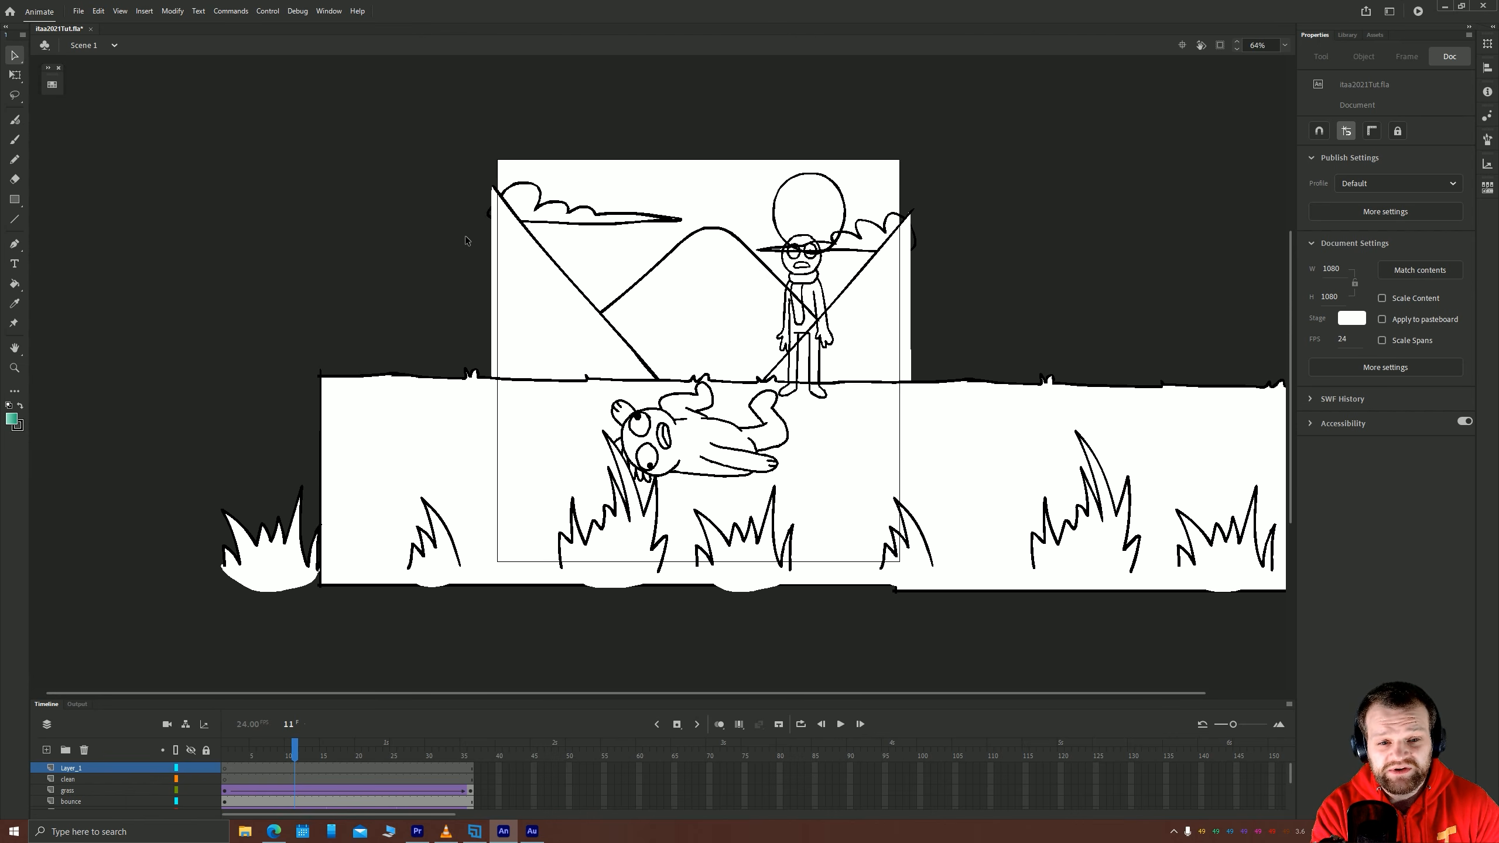
click(539, 202)
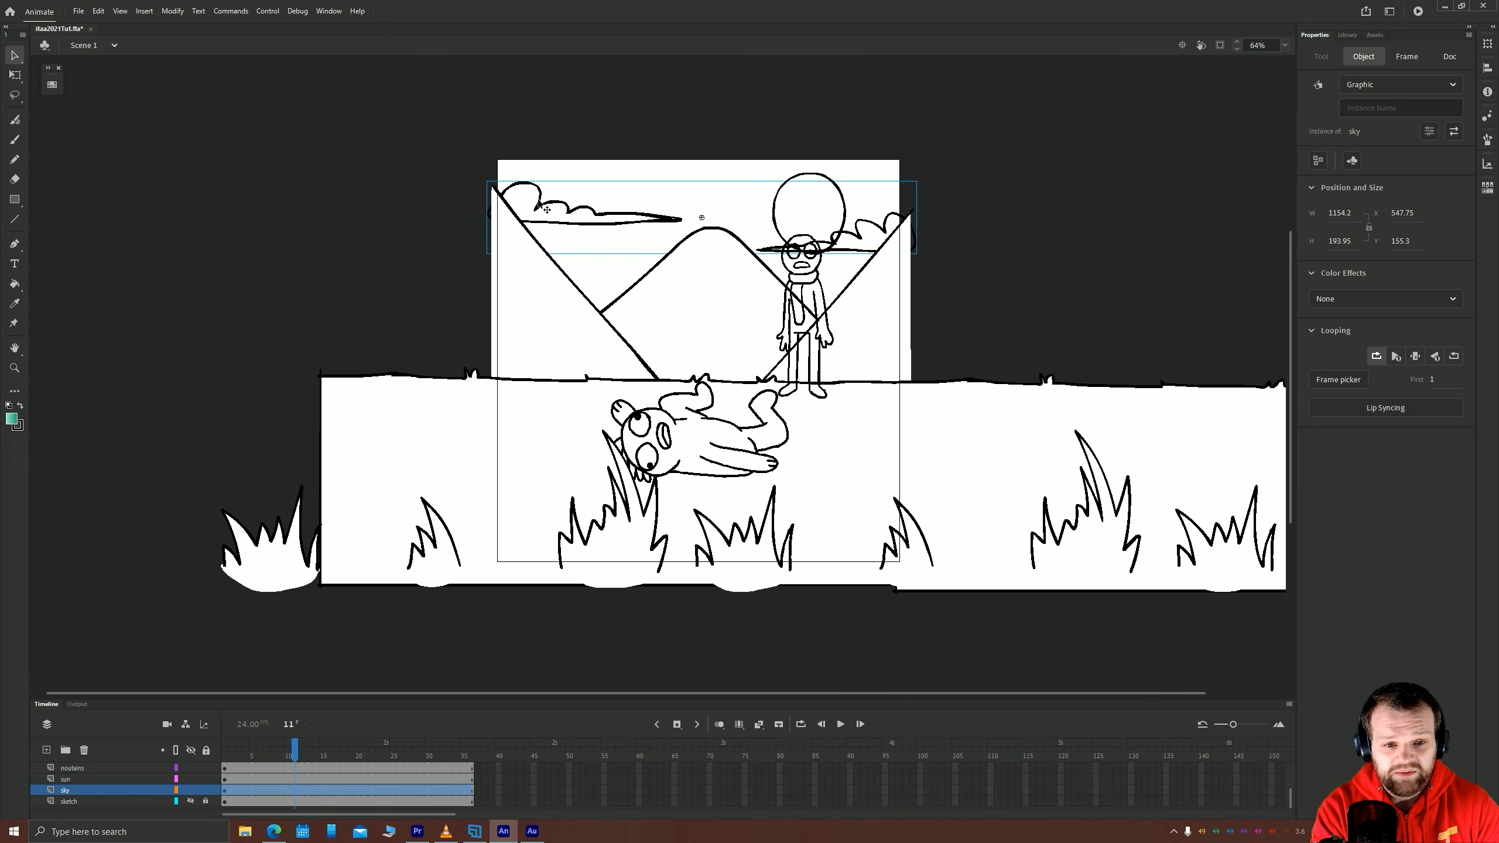
double_click(539, 202)
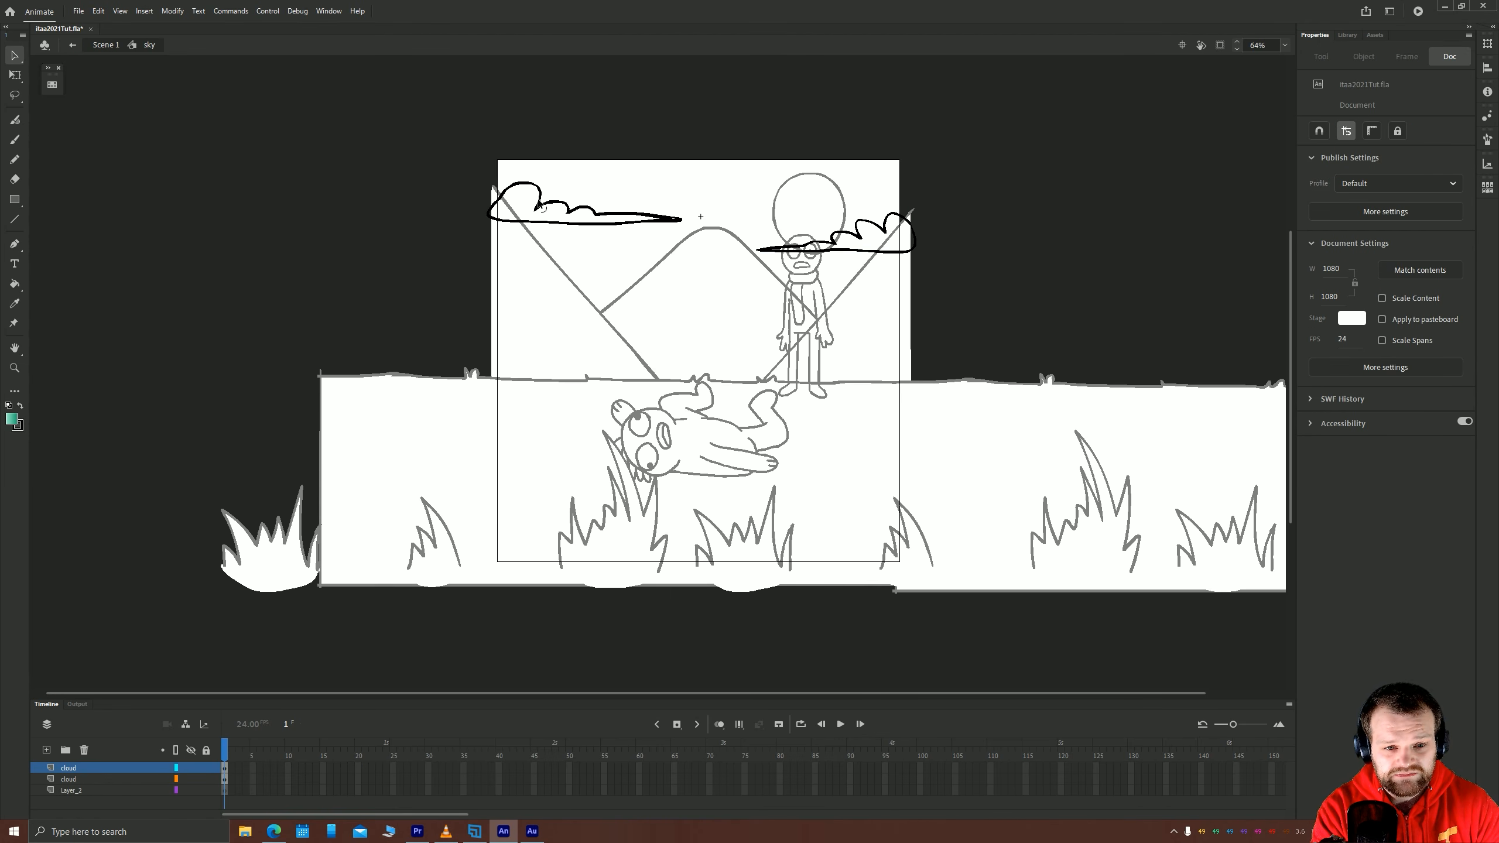
scroll(342, 272, up, 2)
scroll(591, 354, up, 4)
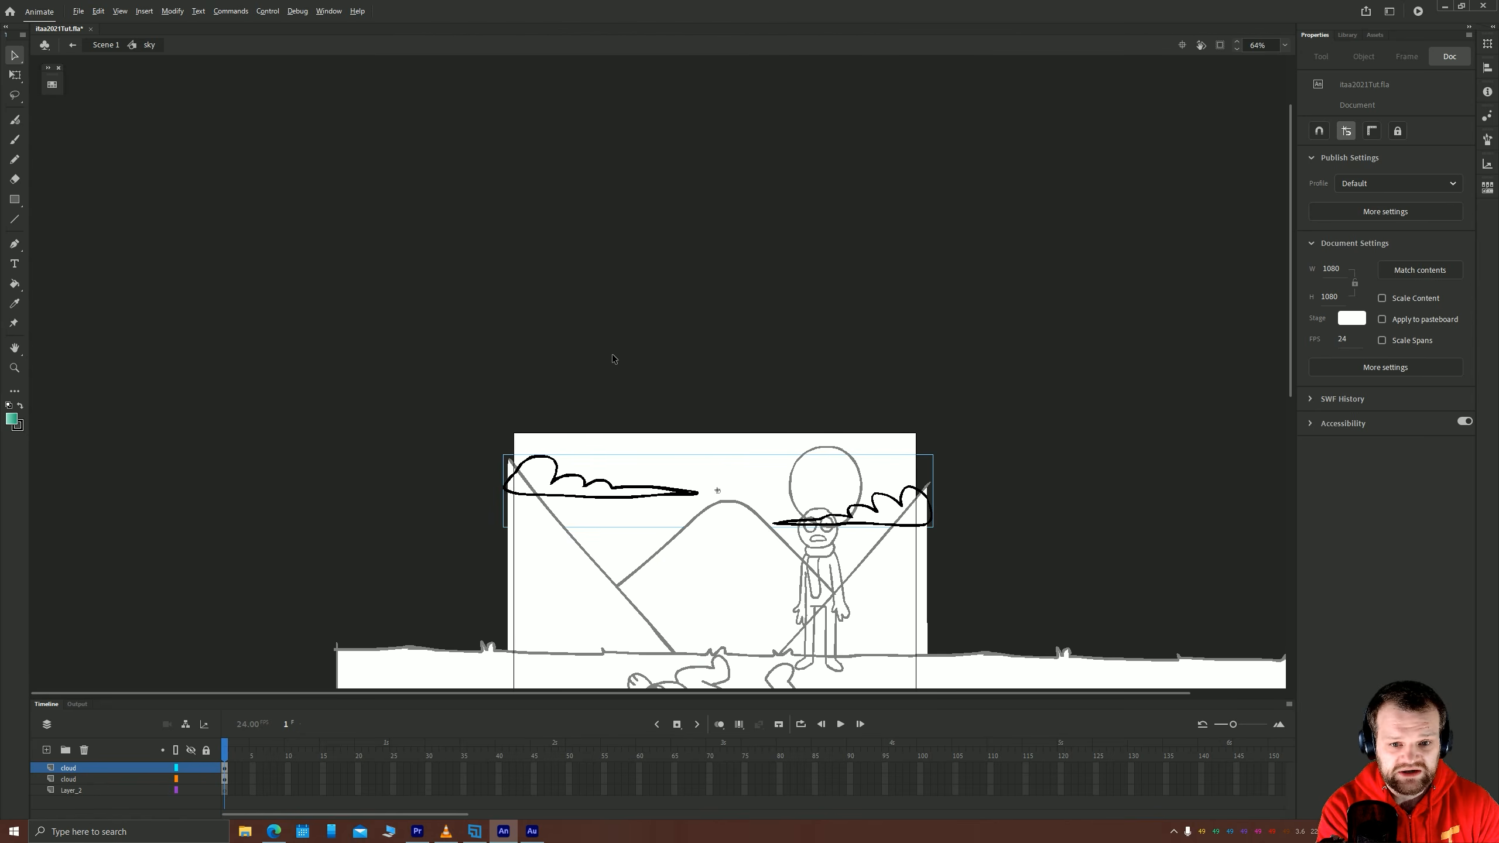
scroll(802, 533, up, 3)
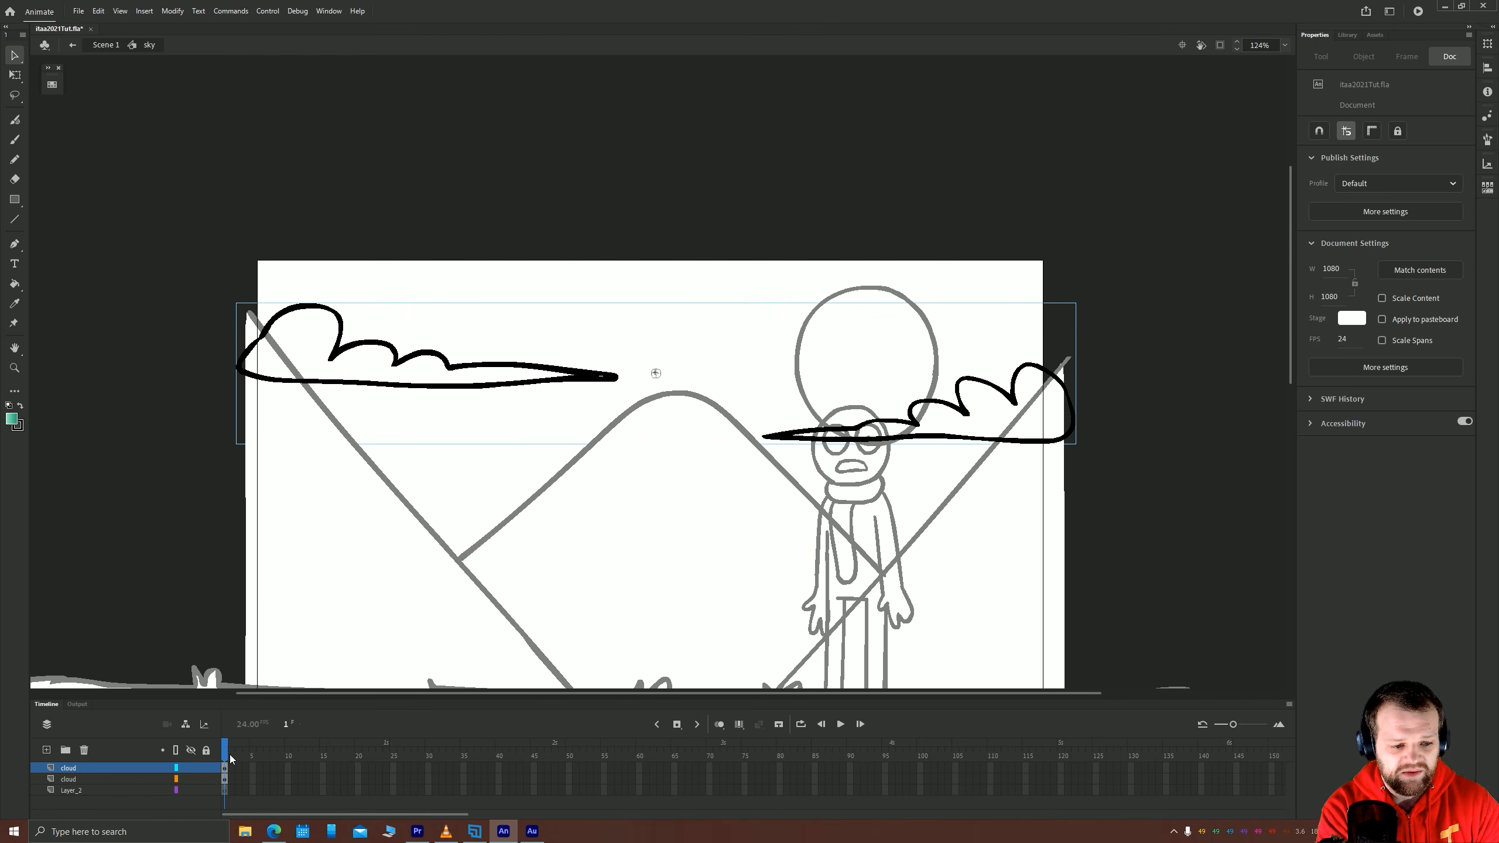
Select the first frames of the two cloud layers in turn to identify their clouds, ending on the upper cloud layer.
key(ctrl+s)
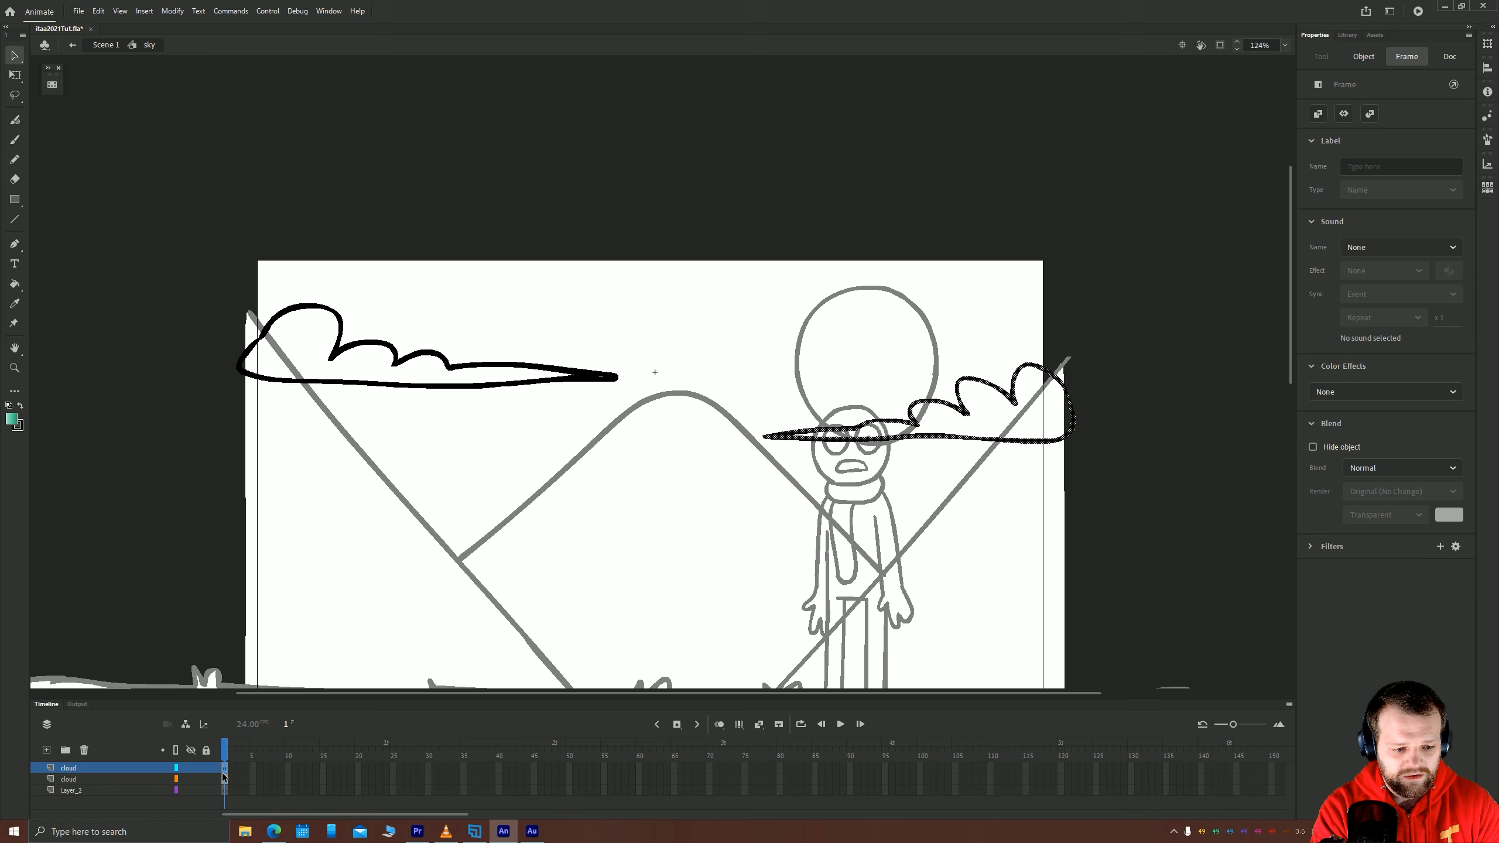
click(224, 779)
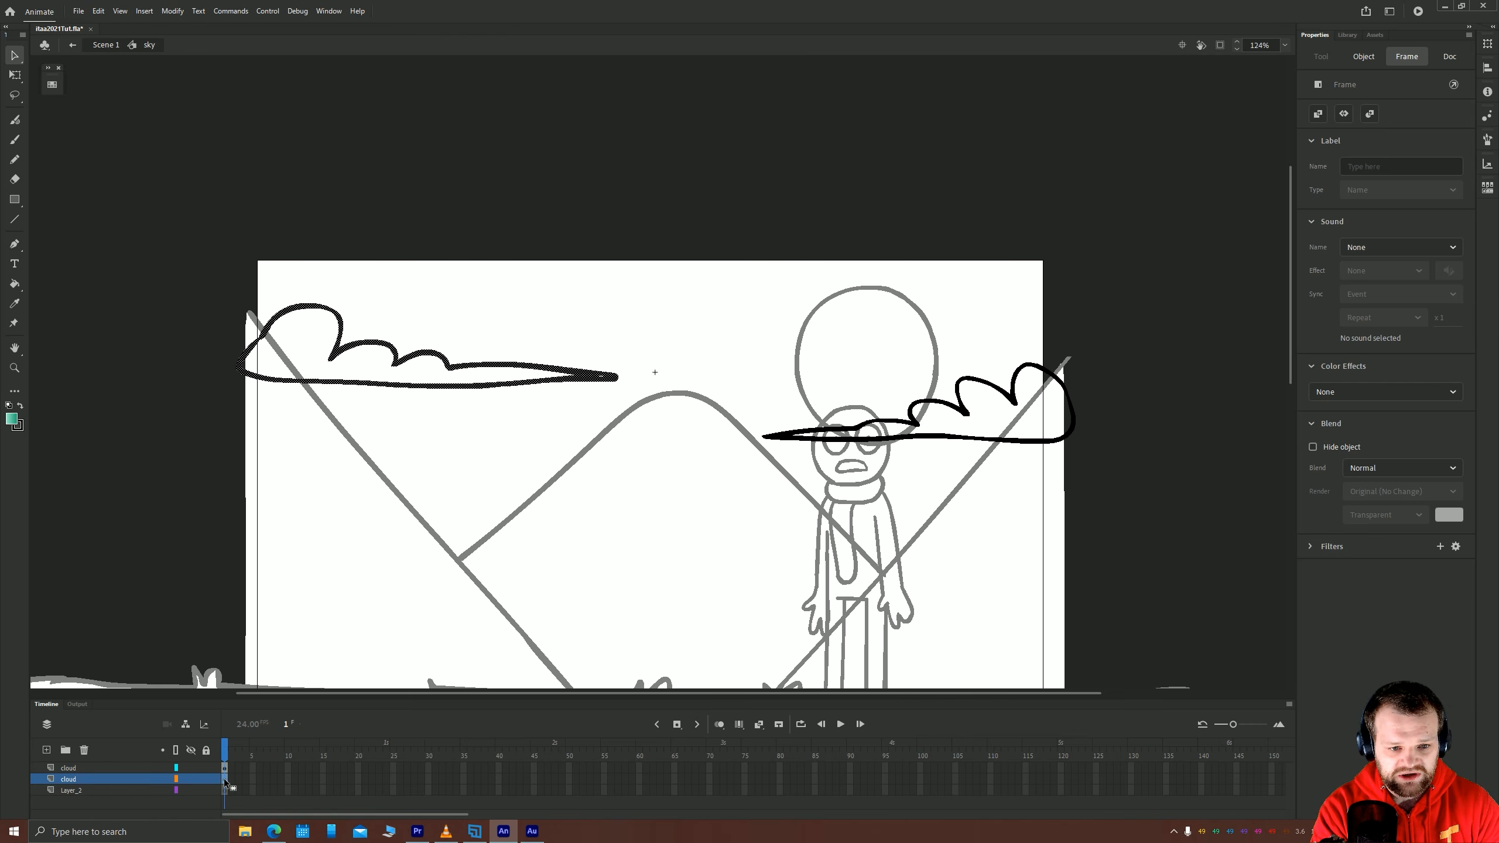
click(224, 768)
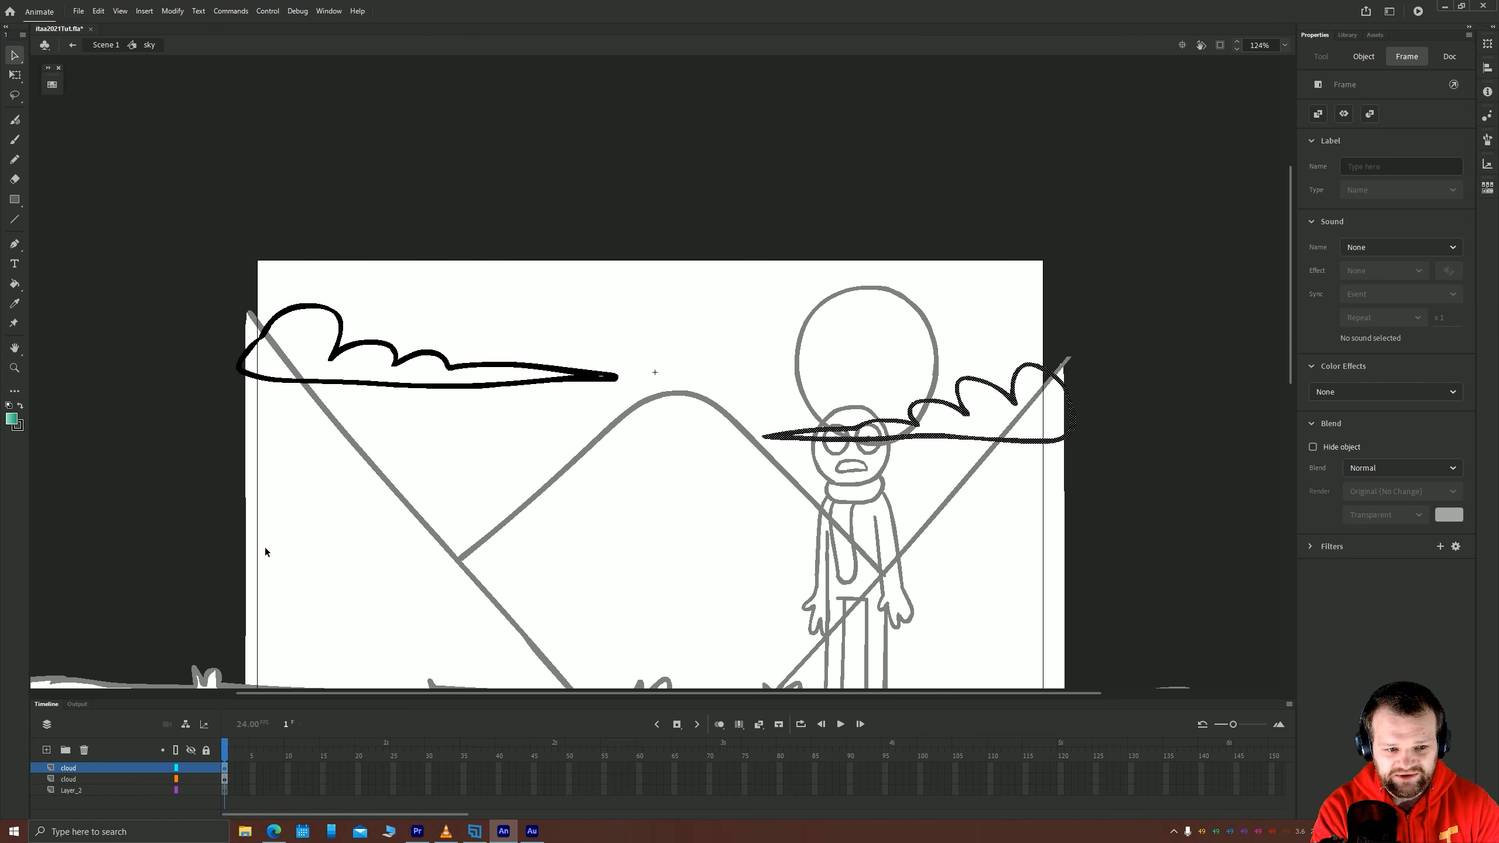
Recolor both cloud outlines with the white swatch from the Intro to Adobe Animate 2021 folder.
click(209, 392)
click(589, 376)
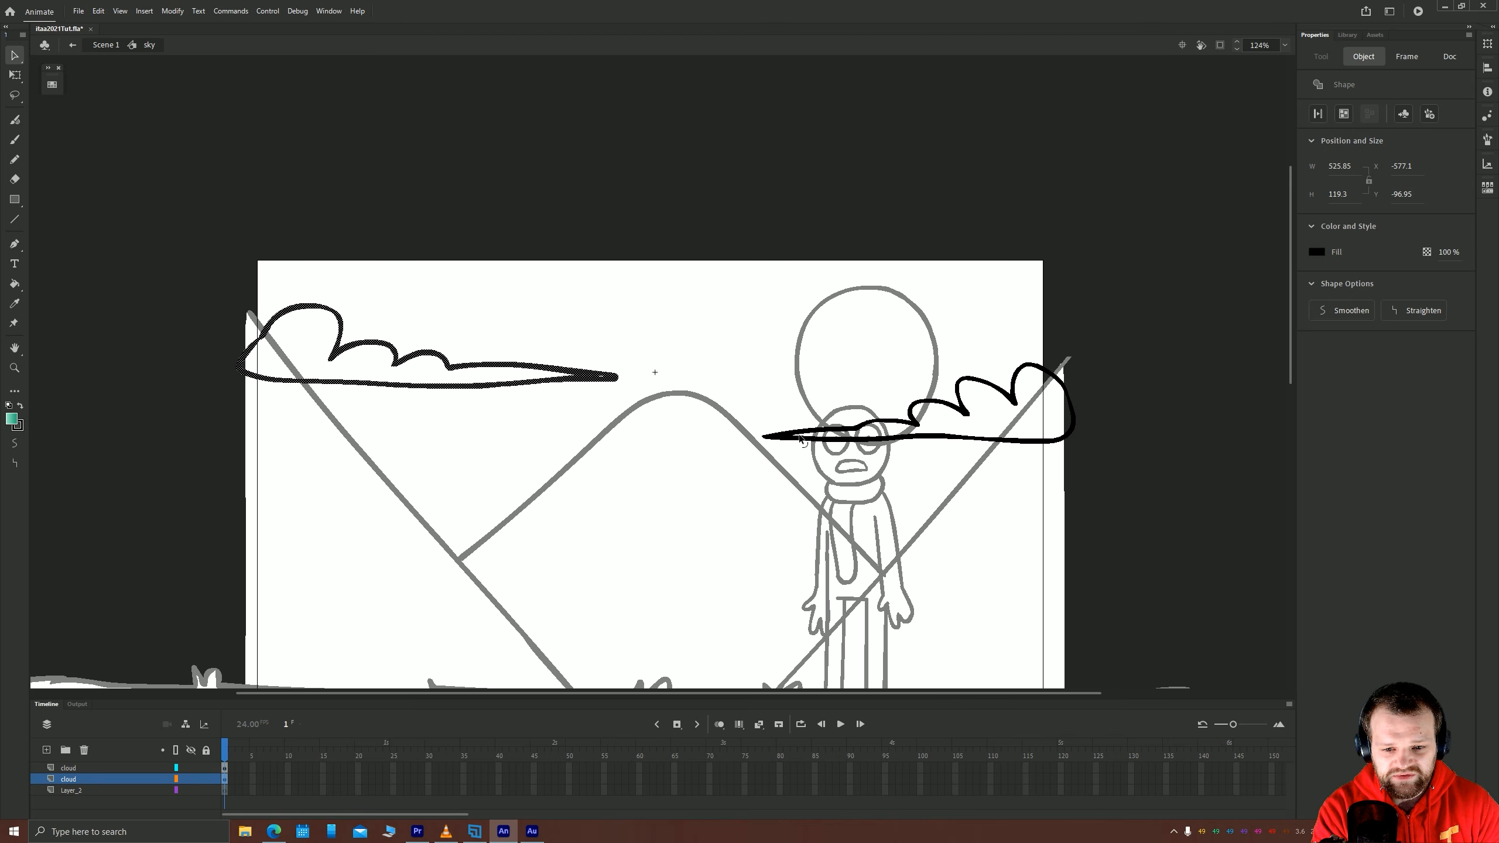
shift+click(800, 437)
click(52, 85)
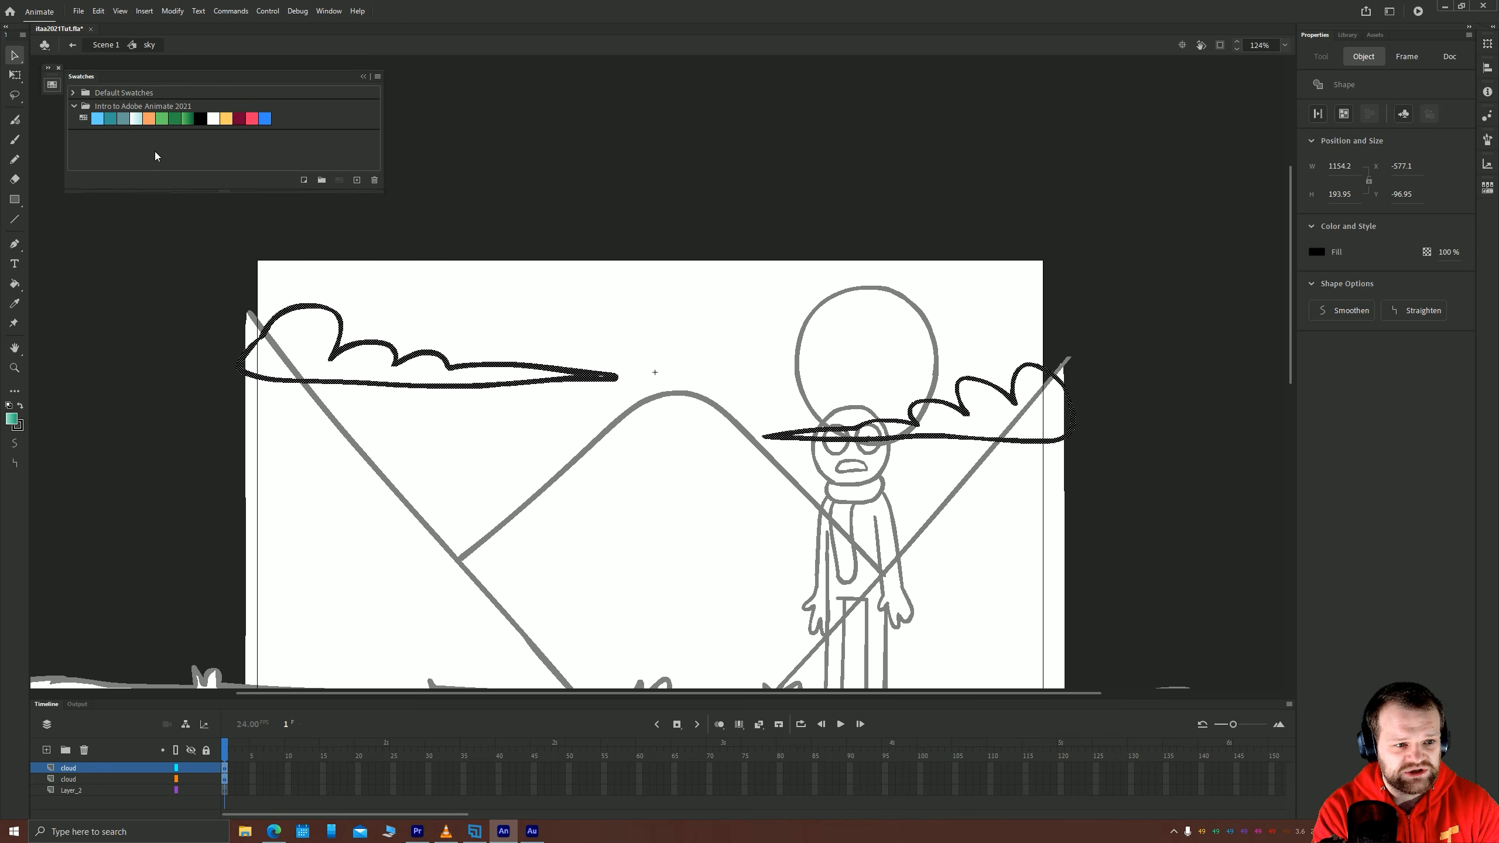
click(213, 120)
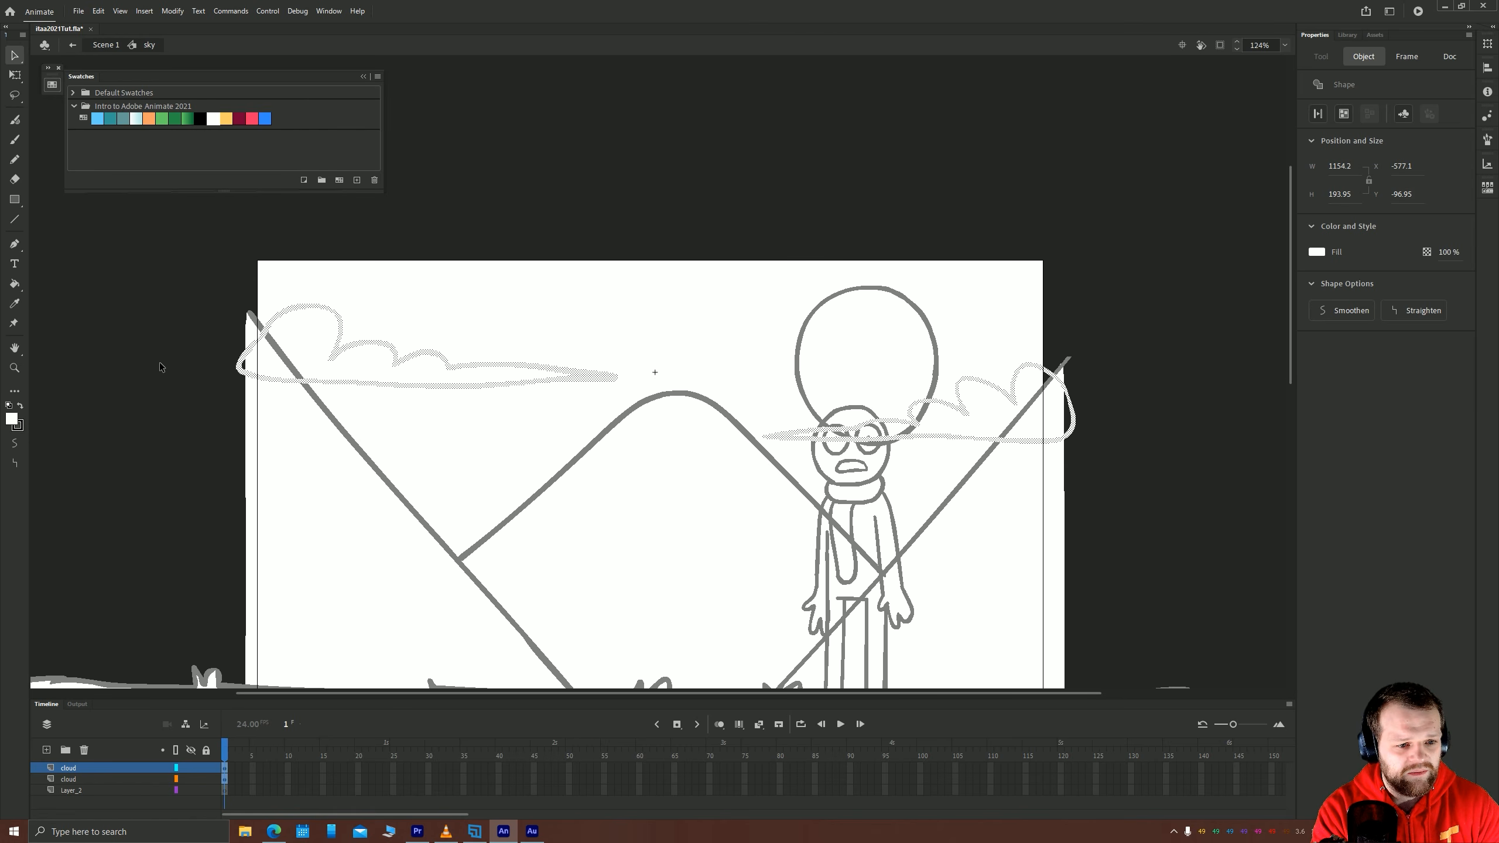
click(231, 394)
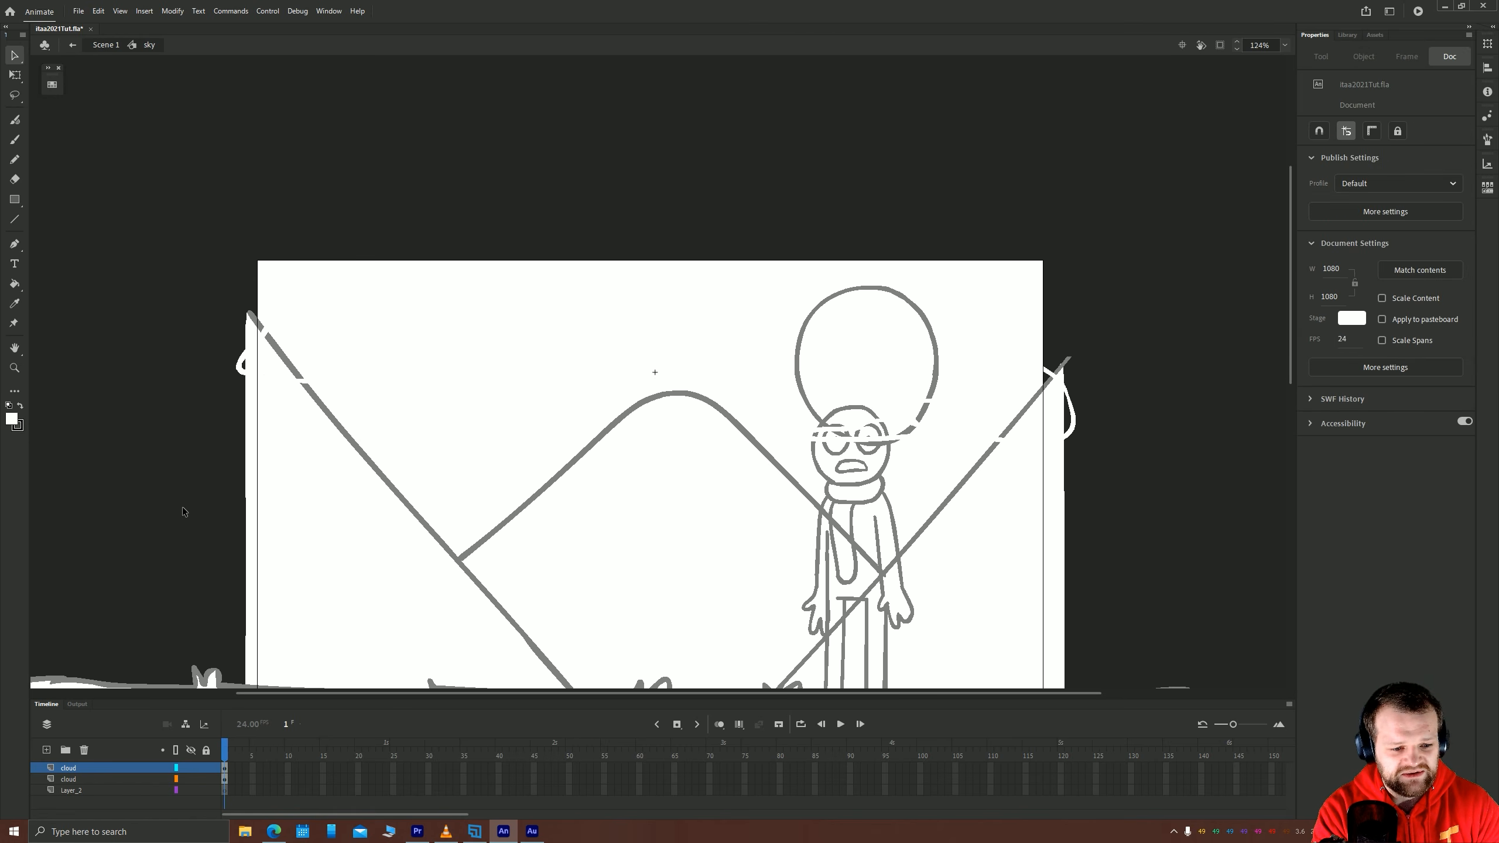
Fill the interiors of both clouds with white using the Paint Bucket.
key(k)
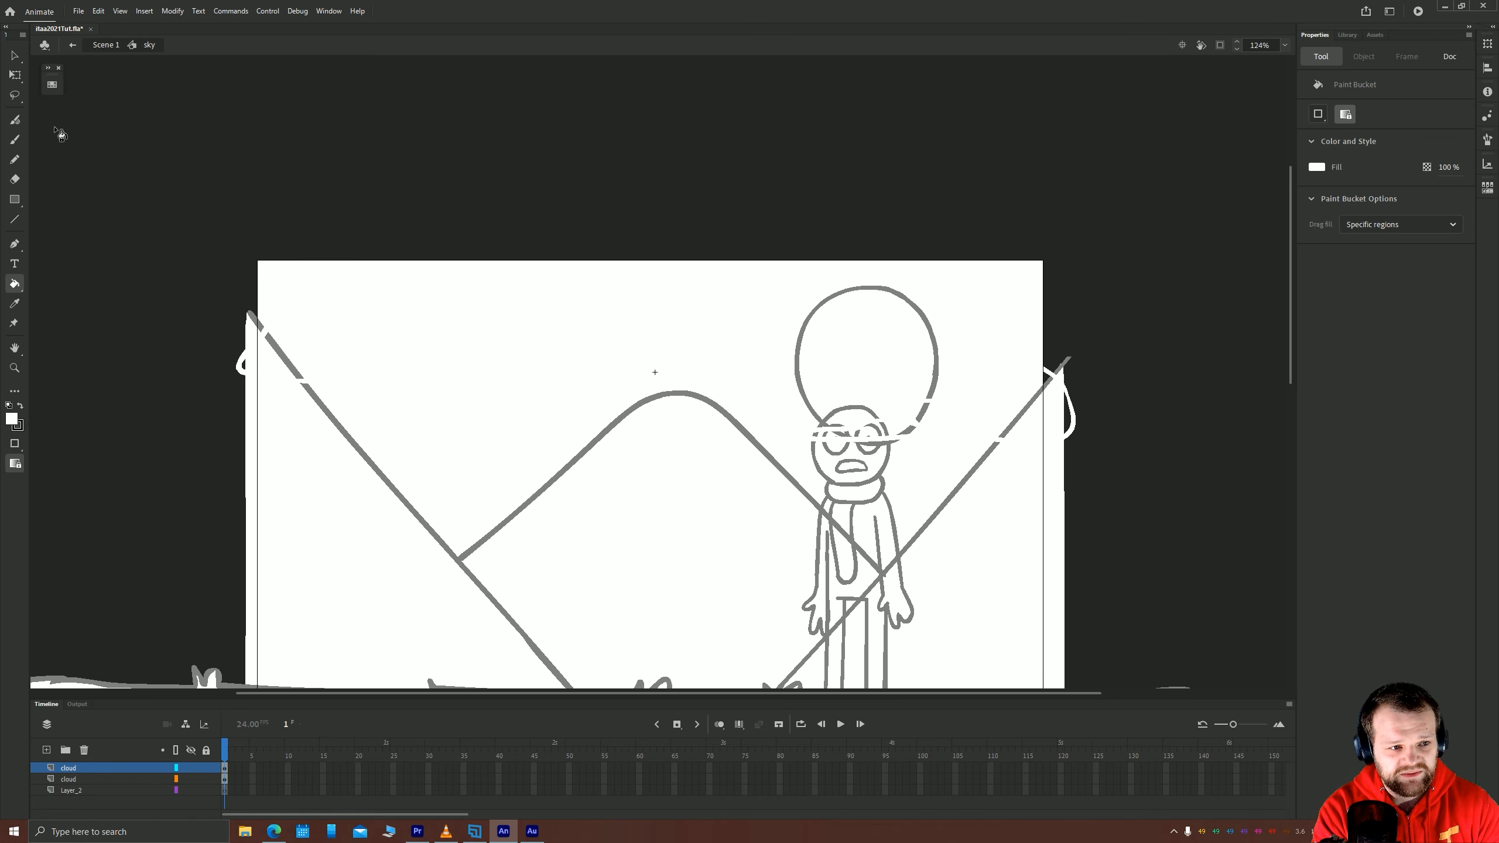
click(52, 84)
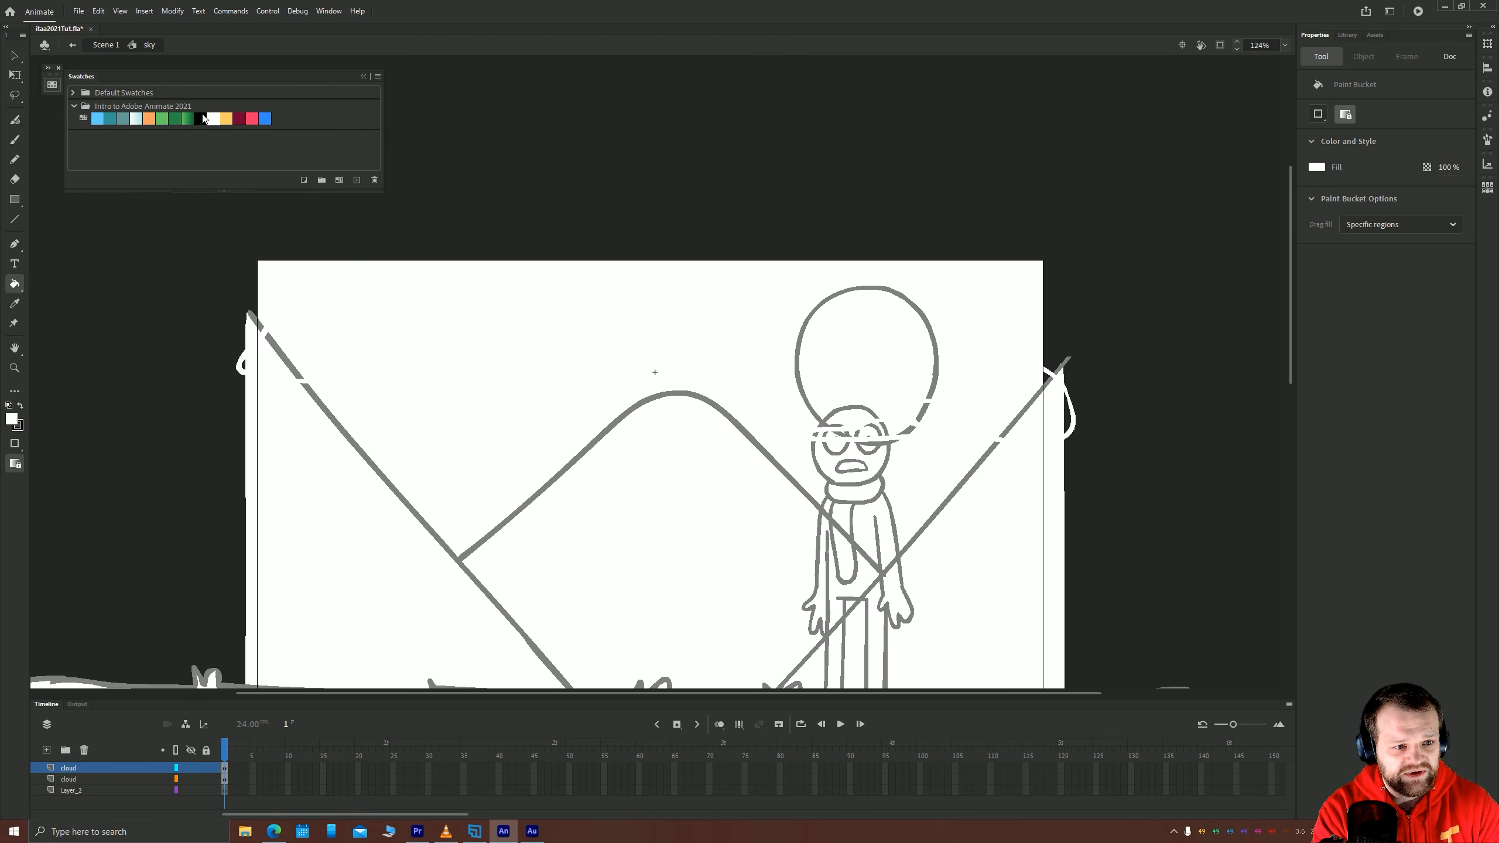
click(295, 358)
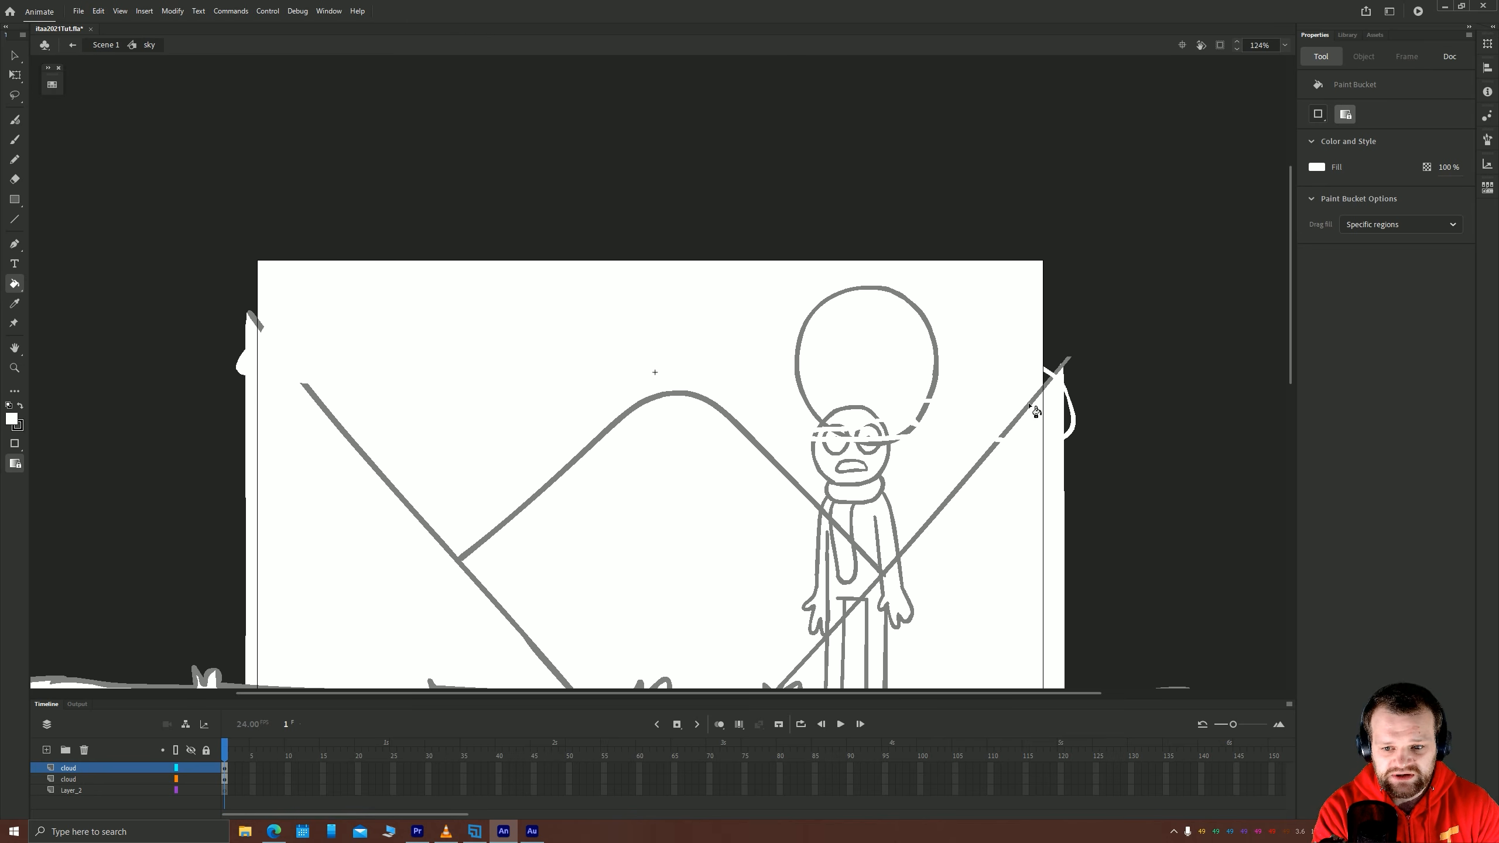
click(1035, 412)
Move both clouds up onto the dark area above the stage and fill the small gap at the left cloud's tip white.
click(14, 55)
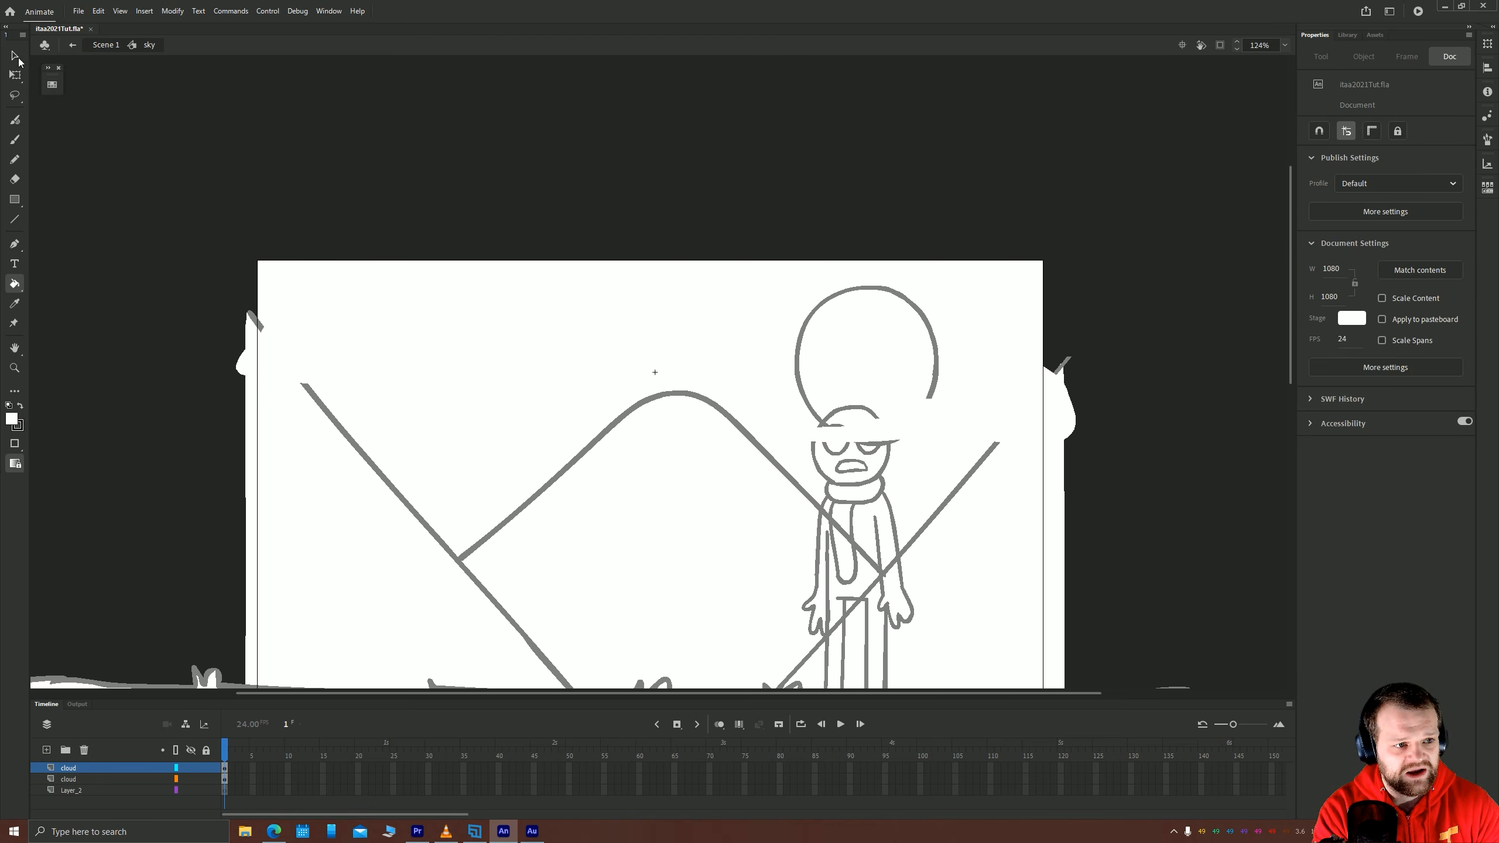
click(360, 347)
shift+click(991, 396)
drag(886, 325, 906, 511)
drag(997, 573, 960, 185)
click(833, 191)
drag(833, 190, 773, 289)
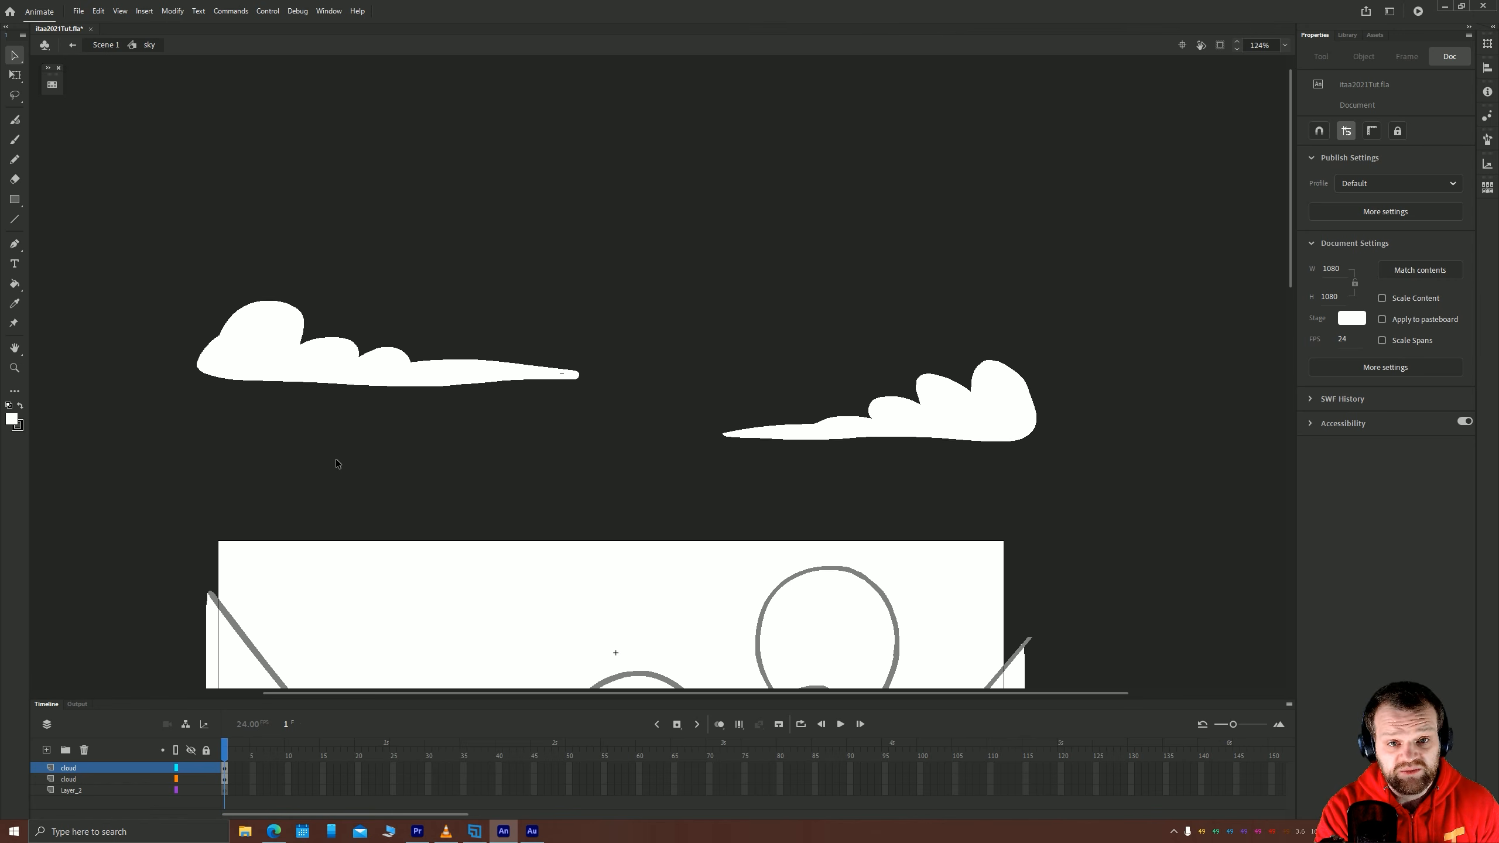
key(k)
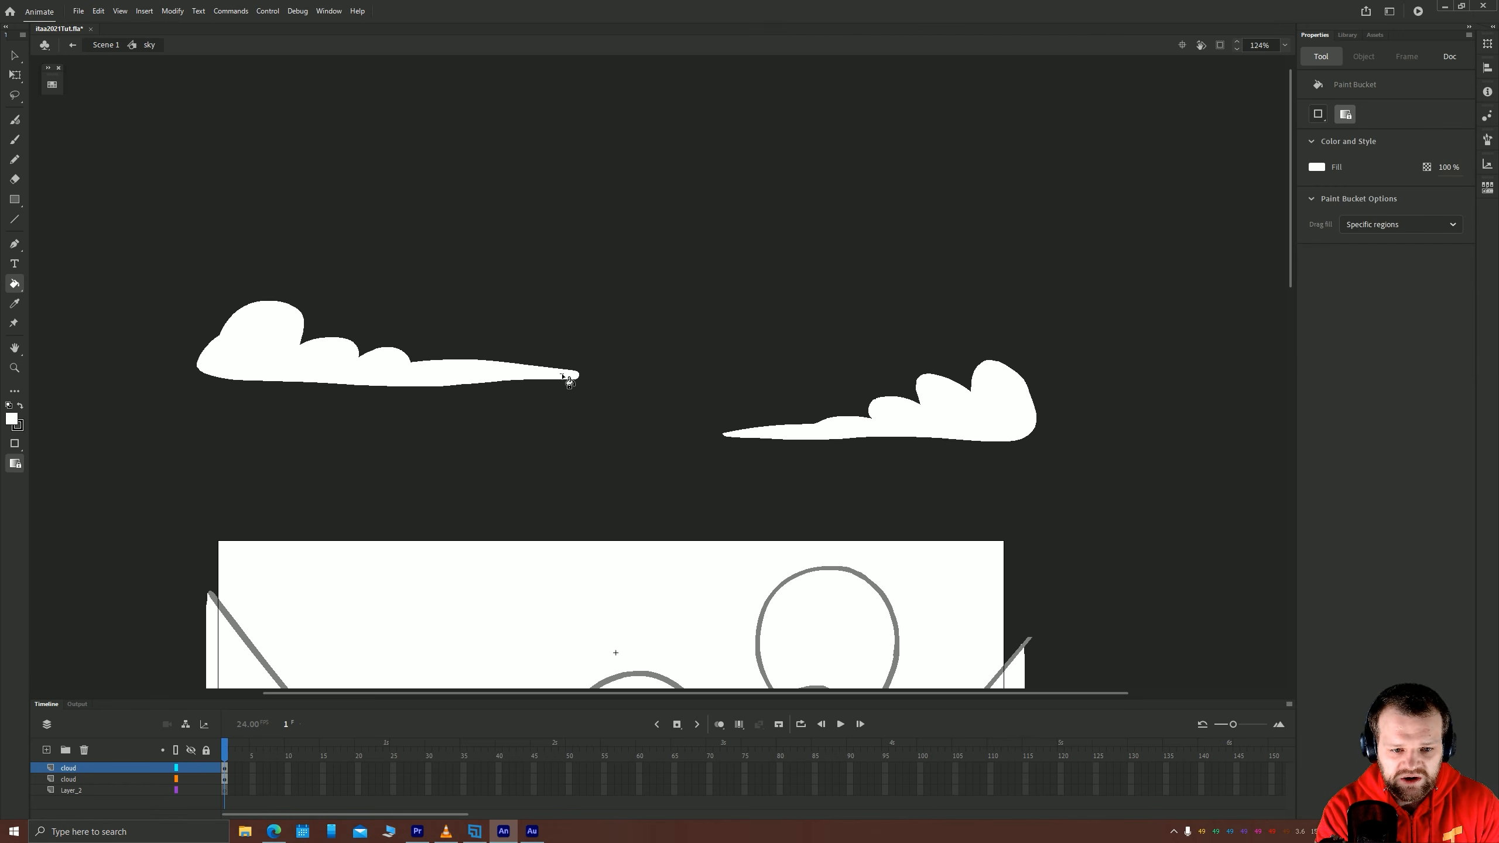
key(v)
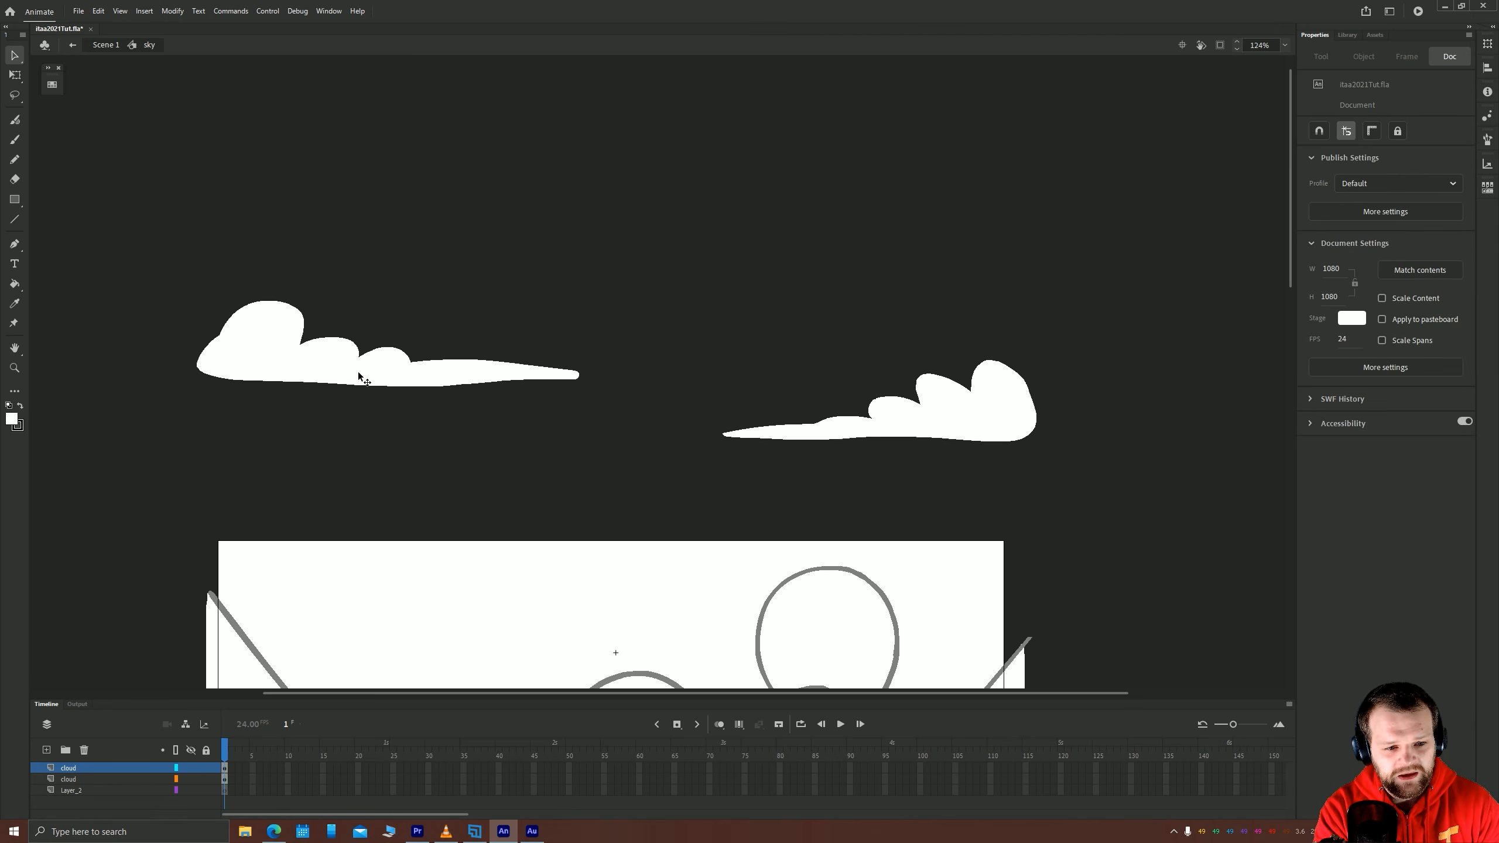
Move Layer_2 above the two cloud layers and paste copies of both clouds in place on it.
click(362, 376)
shift+click(828, 434)
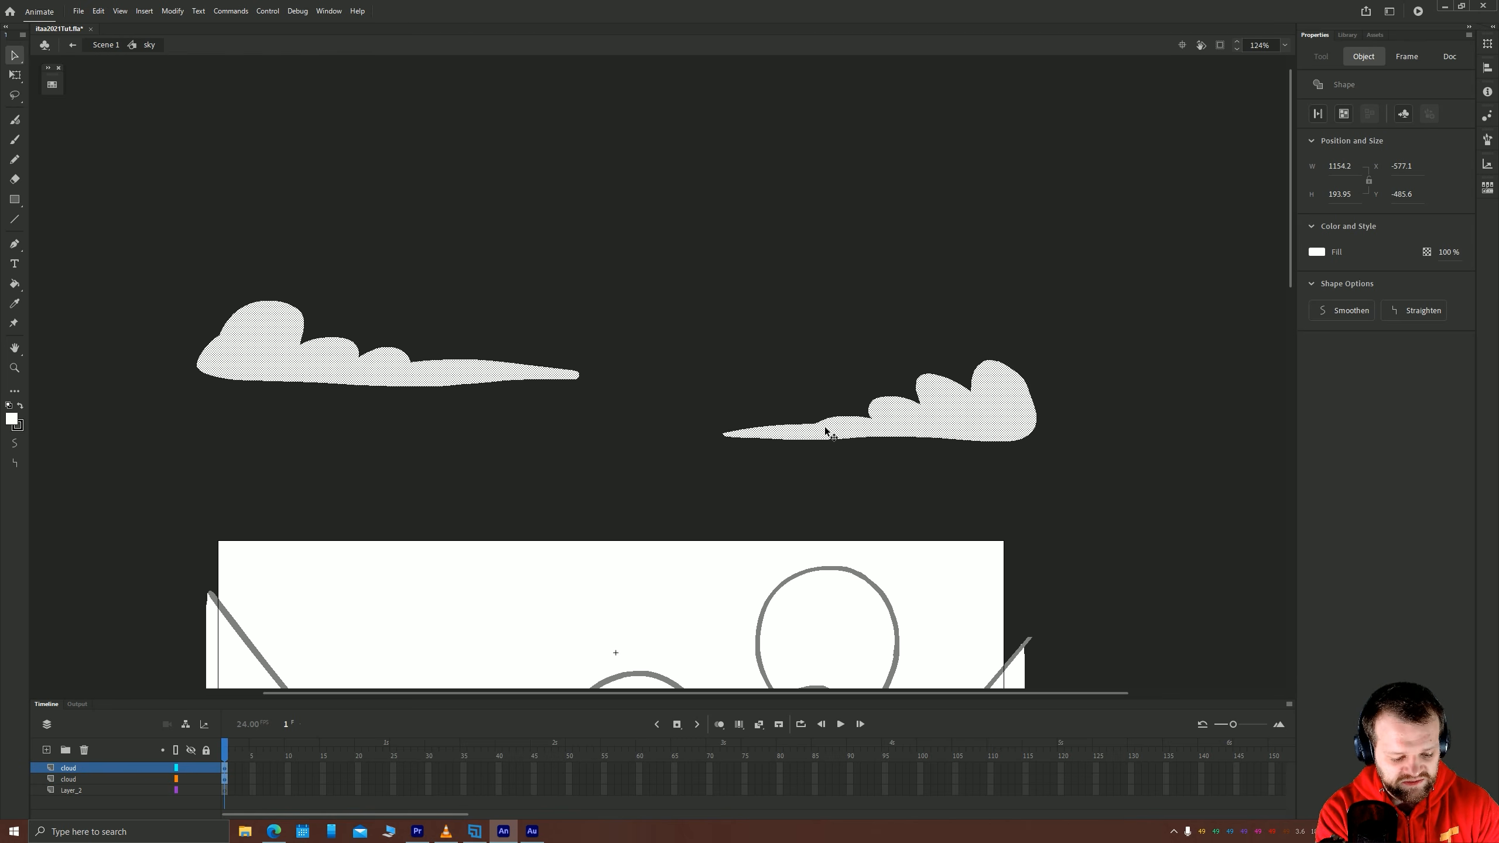
click(87, 790)
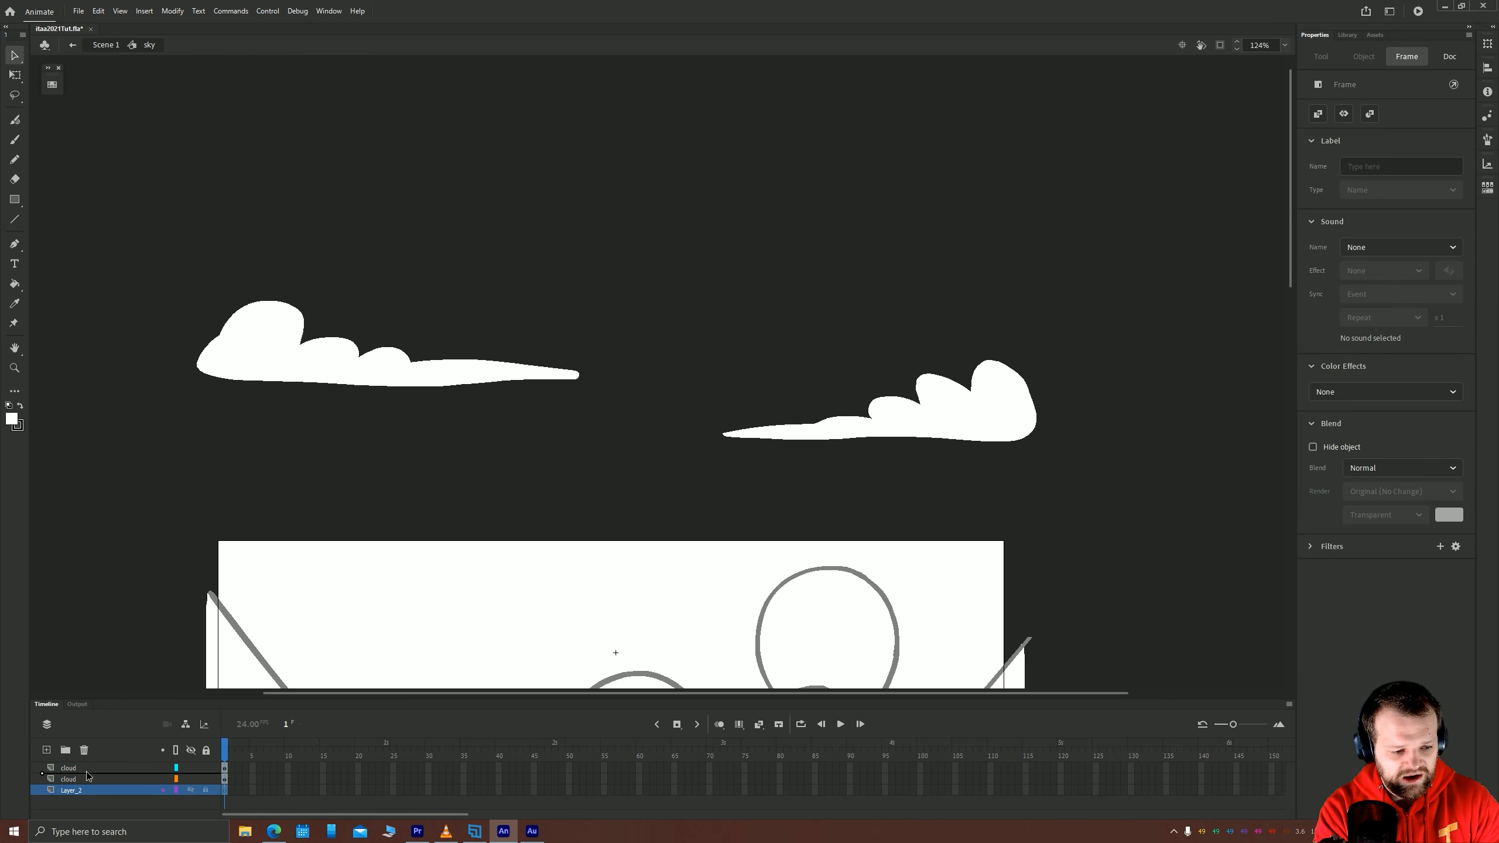
drag(86, 767, 138, 710)
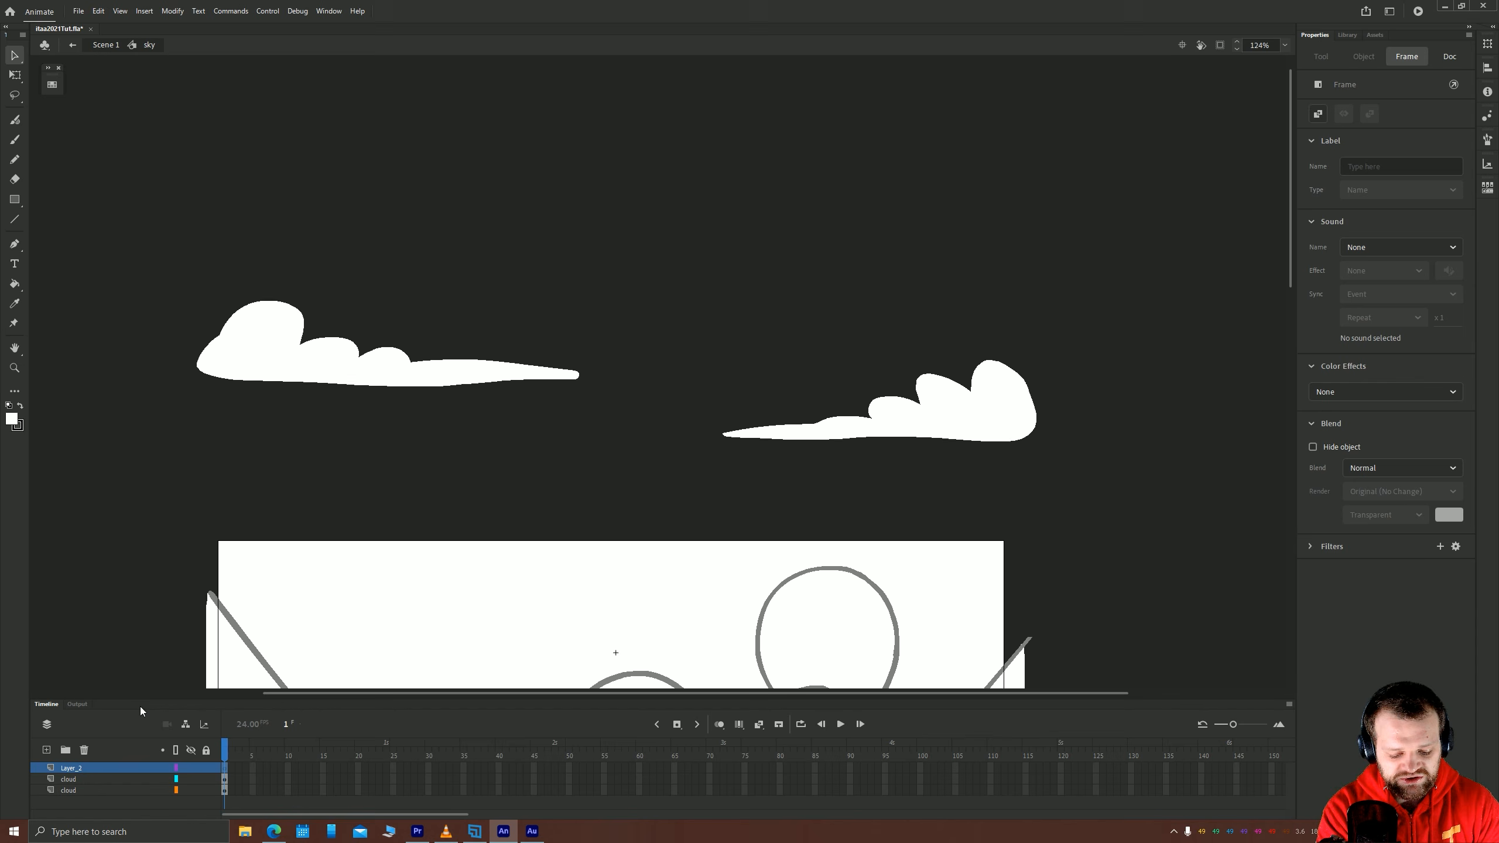
key(ctrl+shift+v)
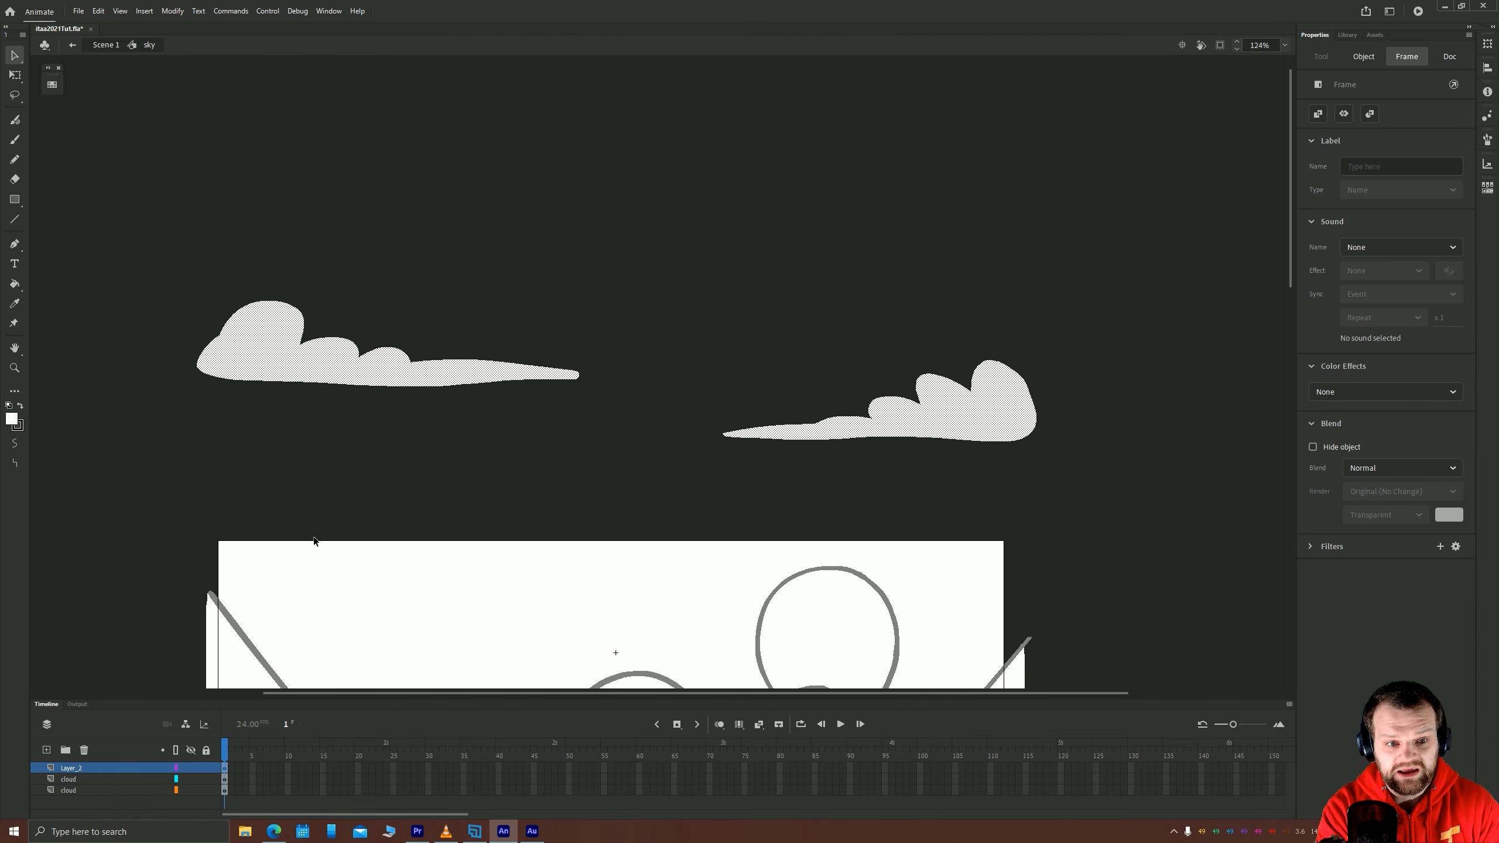
Apply the white-to-light-blue gradient swatch to the cloud copies on Layer_2.
click(52, 84)
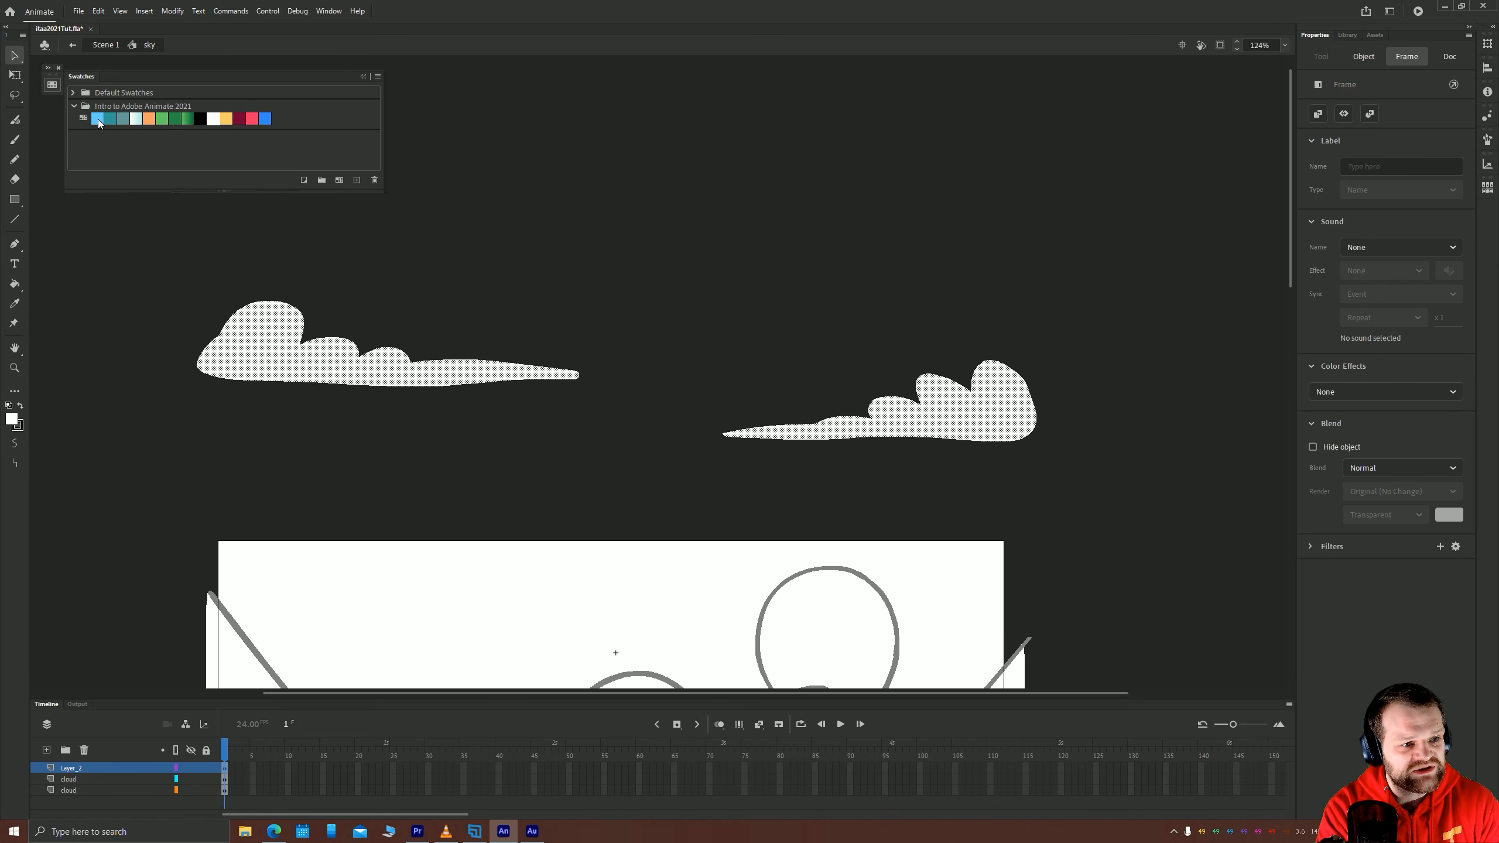
click(136, 119)
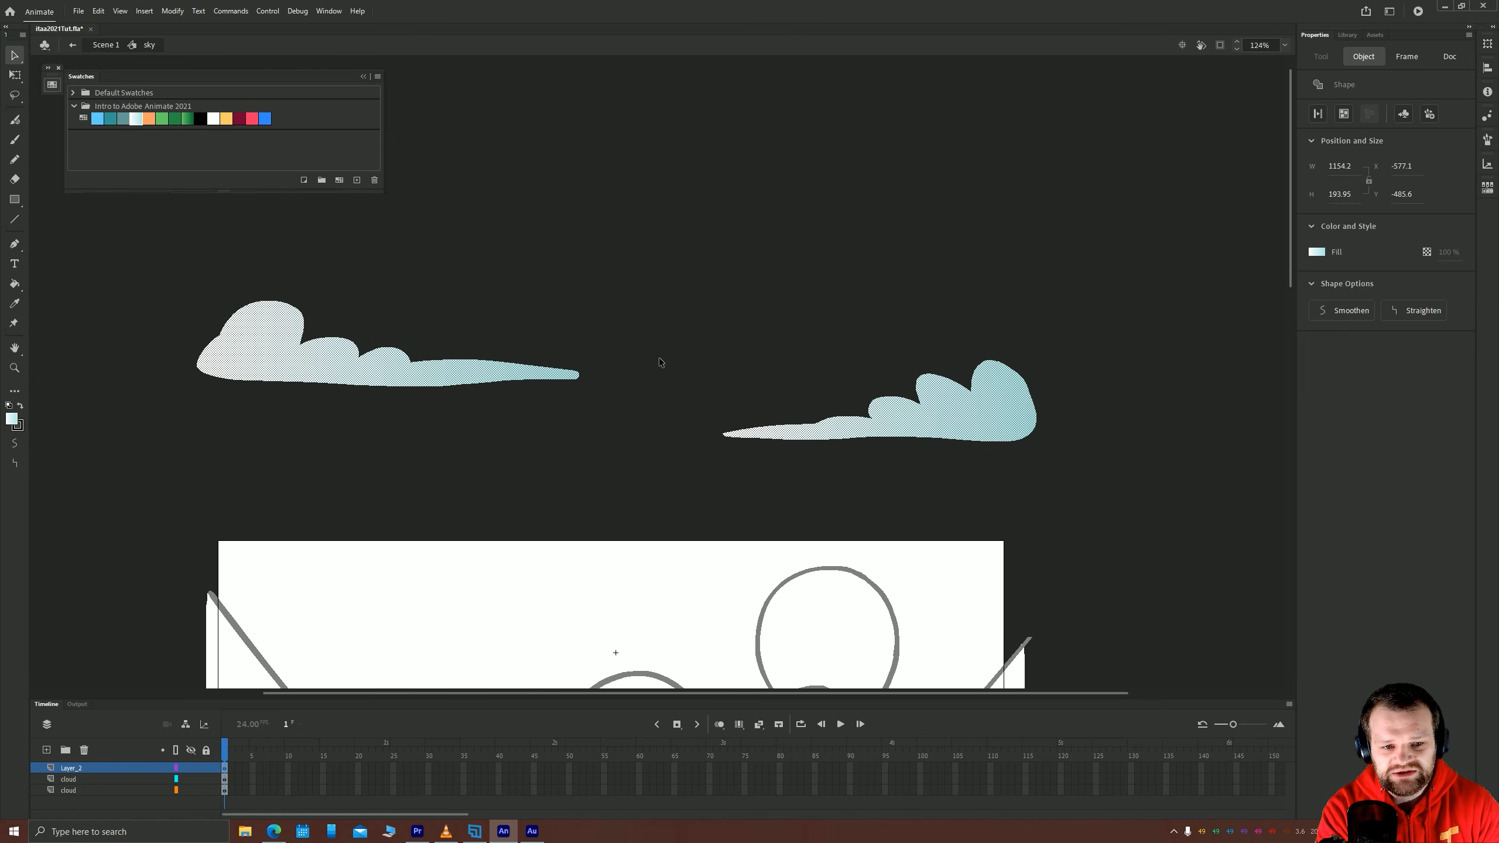
click(667, 286)
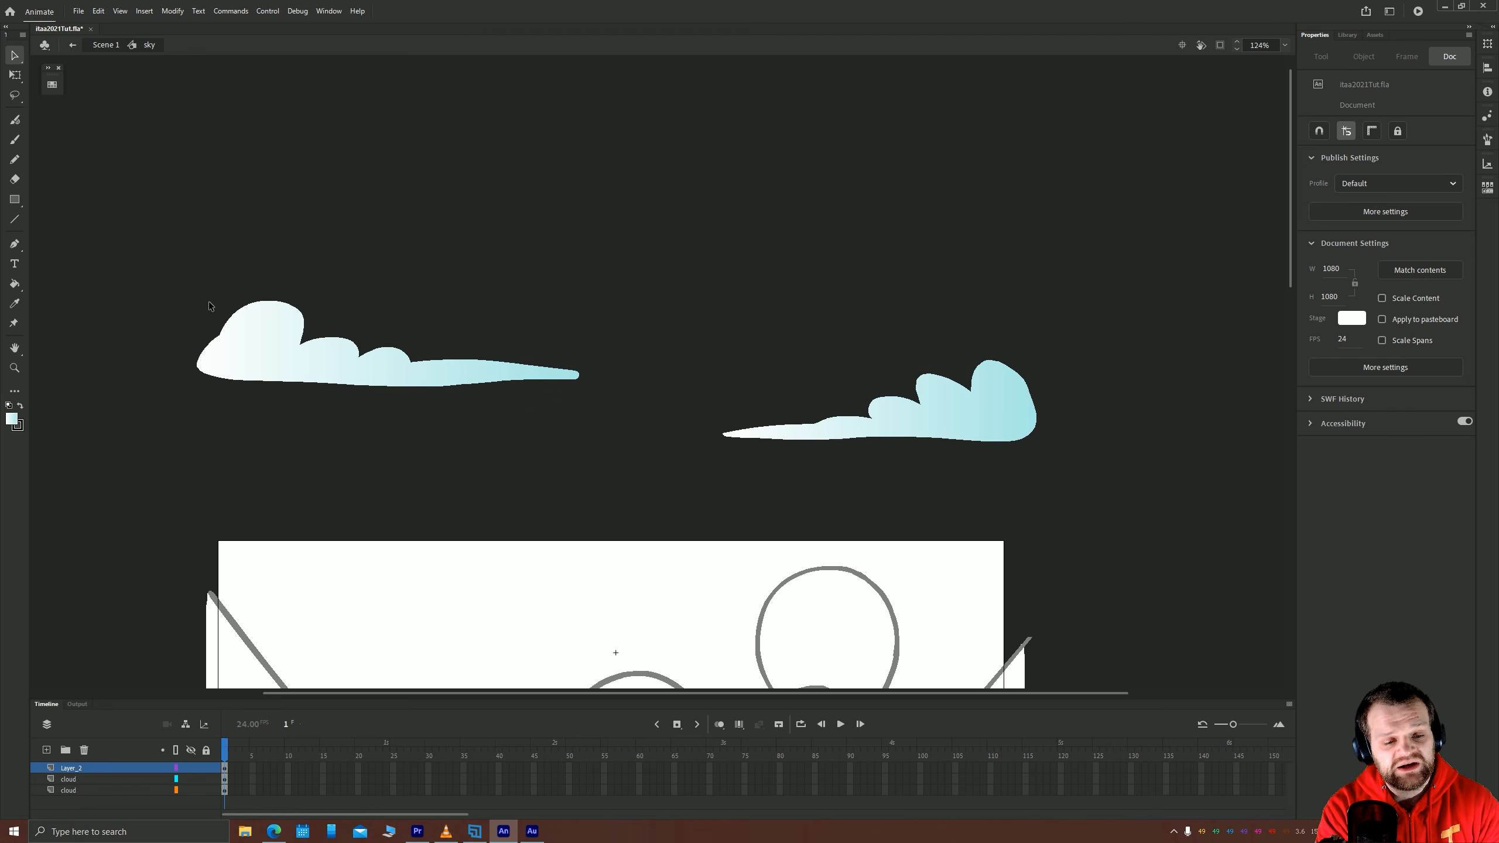
Rotate and reposition the left cloud's gradient with Gradient Transform so it fades from white above to blue along the base, slightly tilted.
click(245, 354)
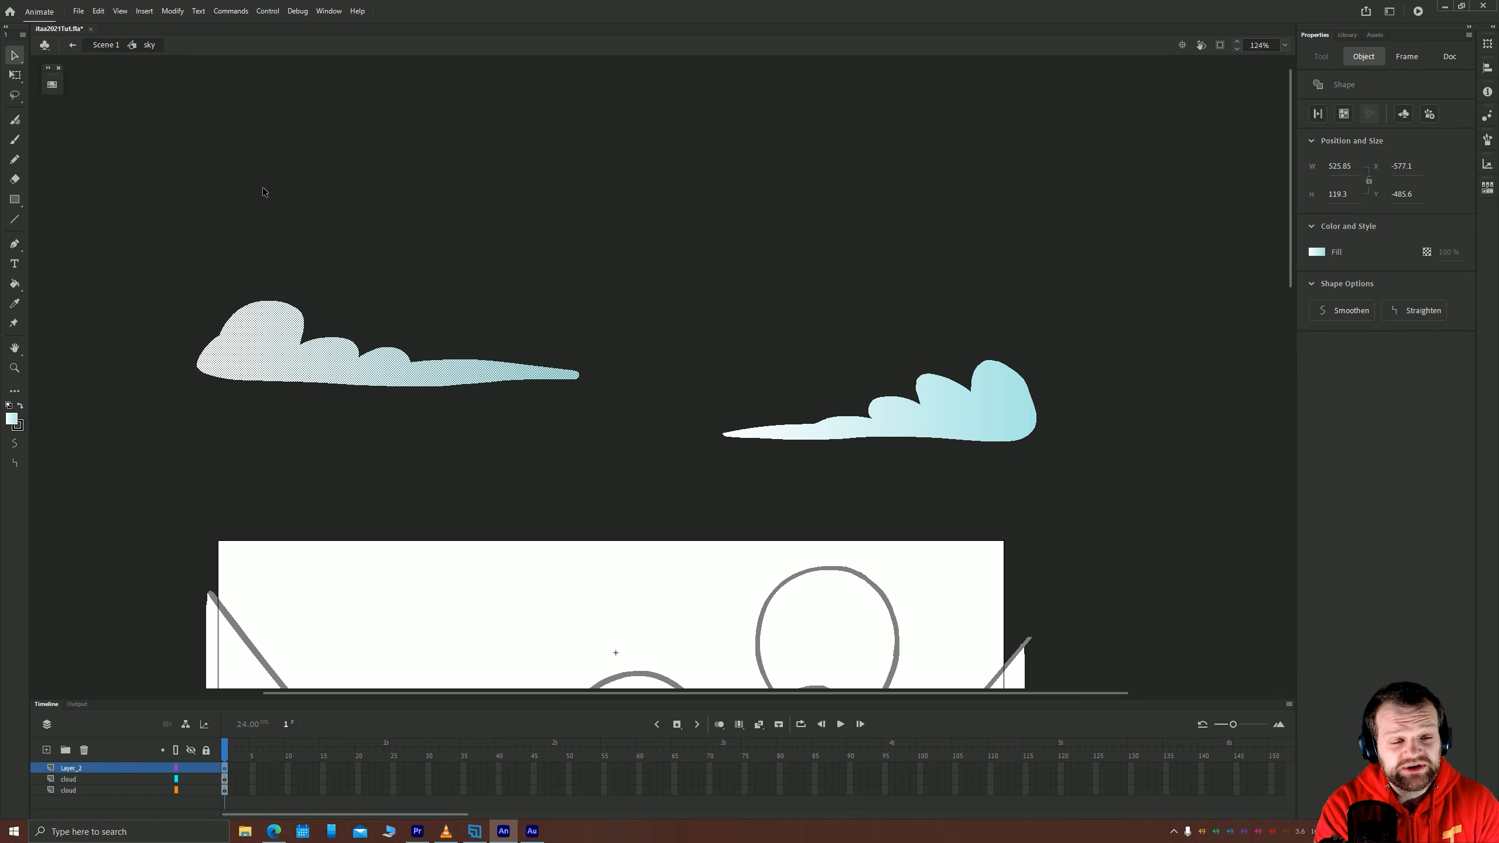
click(15, 75)
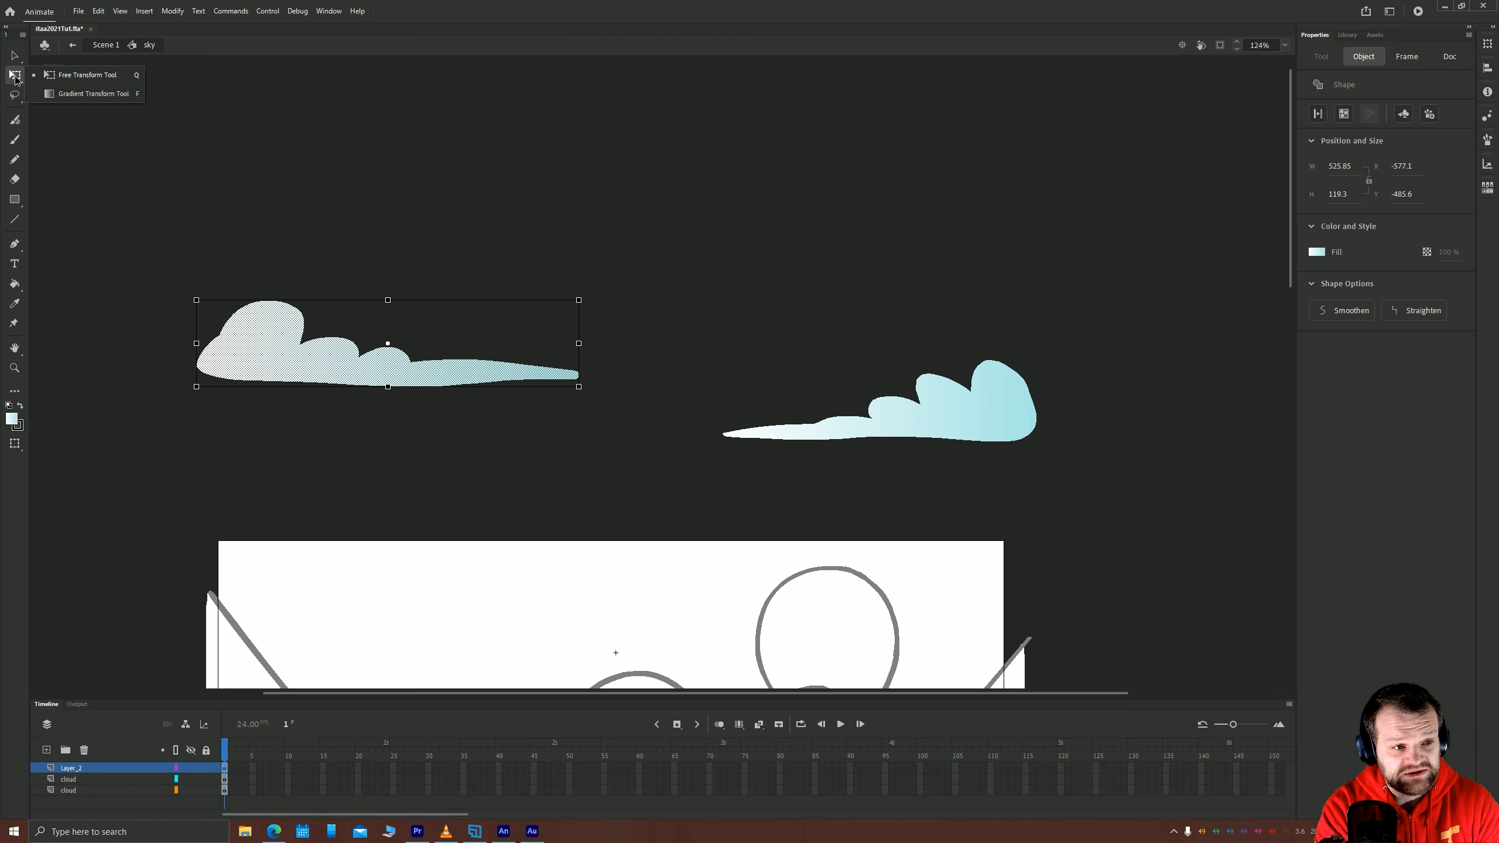
click(103, 94)
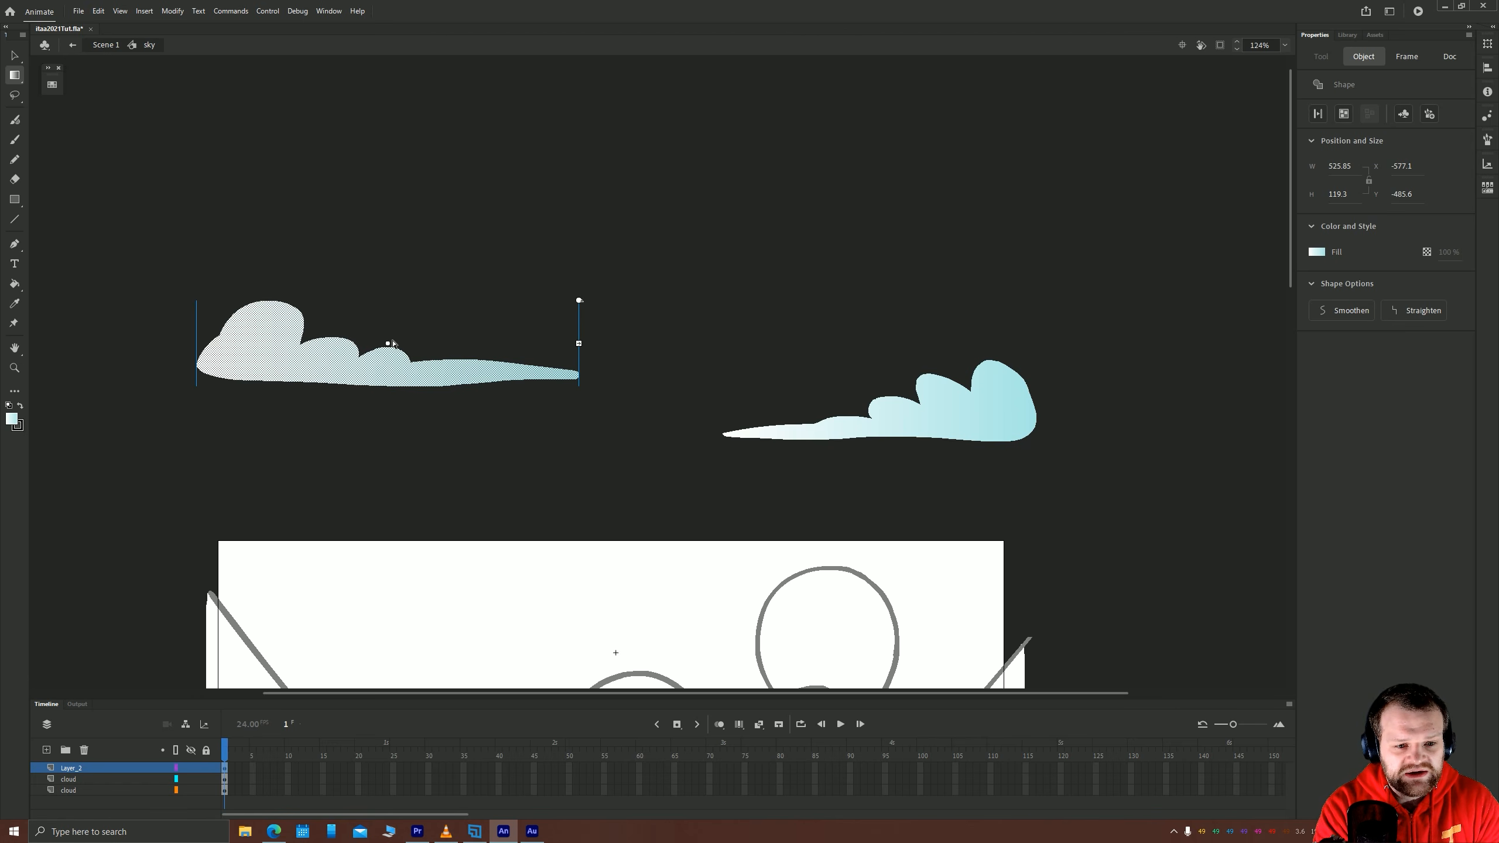
mouse_move(387, 342)
mouse_down()
mouse_move(475, 376)
mouse_move(517, 331)
mouse_move(302, 292)
mouse_move(250, 345)
mouse_move(485, 368)
mouse_move(257, 325)
mouse_move(340, 335)
mouse_move(317, 345)
mouse_move(537, 335)
mouse_move(324, 348)
mouse_move(390, 343)
mouse_up()
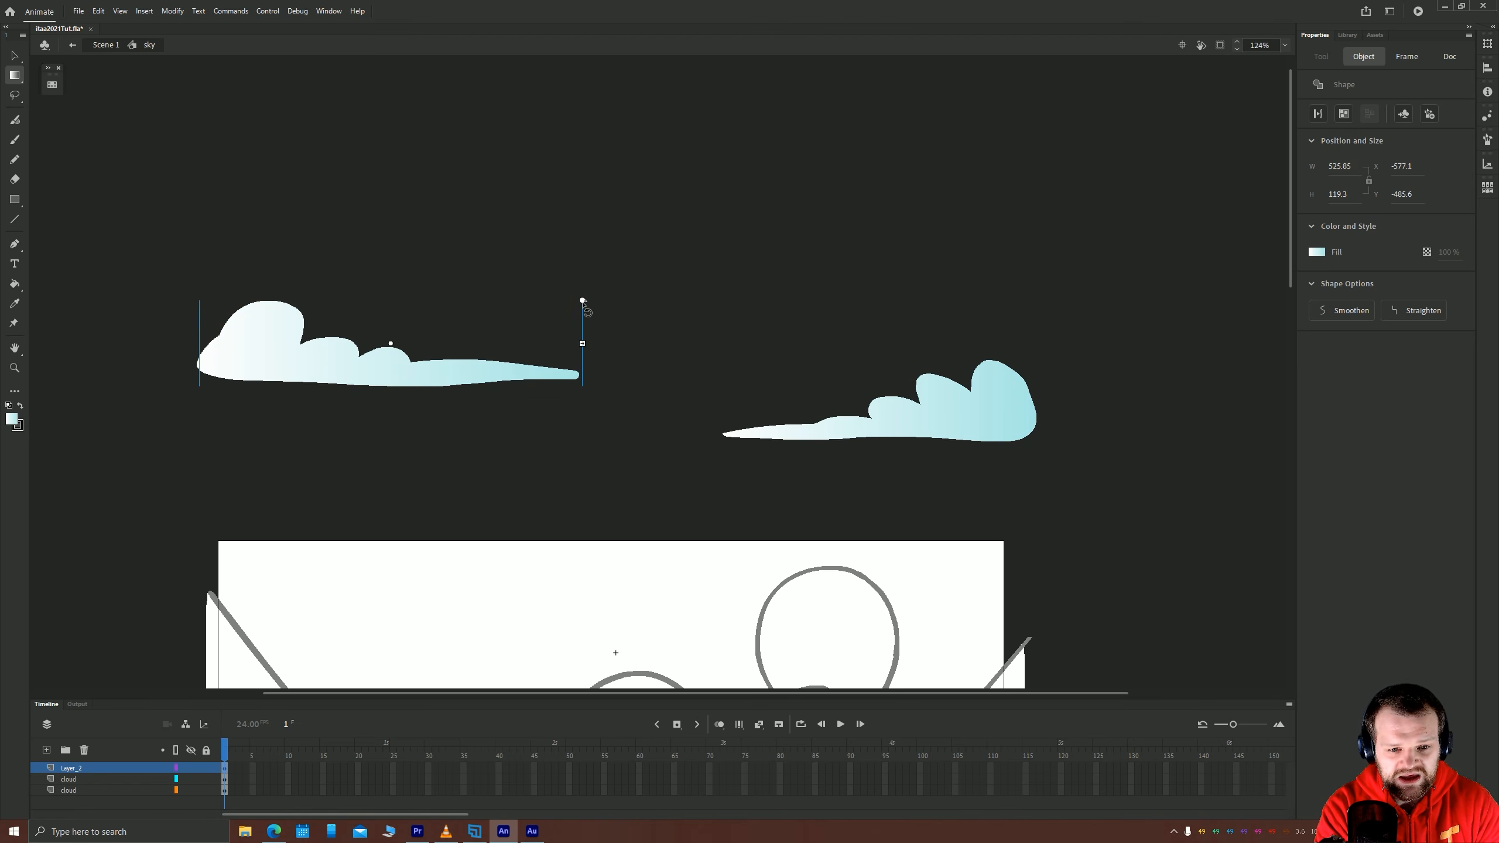
mouse_move(583, 303)
mouse_down()
mouse_move(321, 262)
mouse_move(445, 268)
mouse_move(311, 288)
mouse_move(257, 356)
mouse_move(312, 338)
mouse_move(377, 354)
mouse_move(260, 348)
mouse_move(372, 354)
mouse_move(290, 342)
mouse_move(338, 352)
mouse_move(325, 352)
mouse_move(429, 418)
mouse_move(387, 387)
mouse_up()
drag(389, 365, 386, 372)
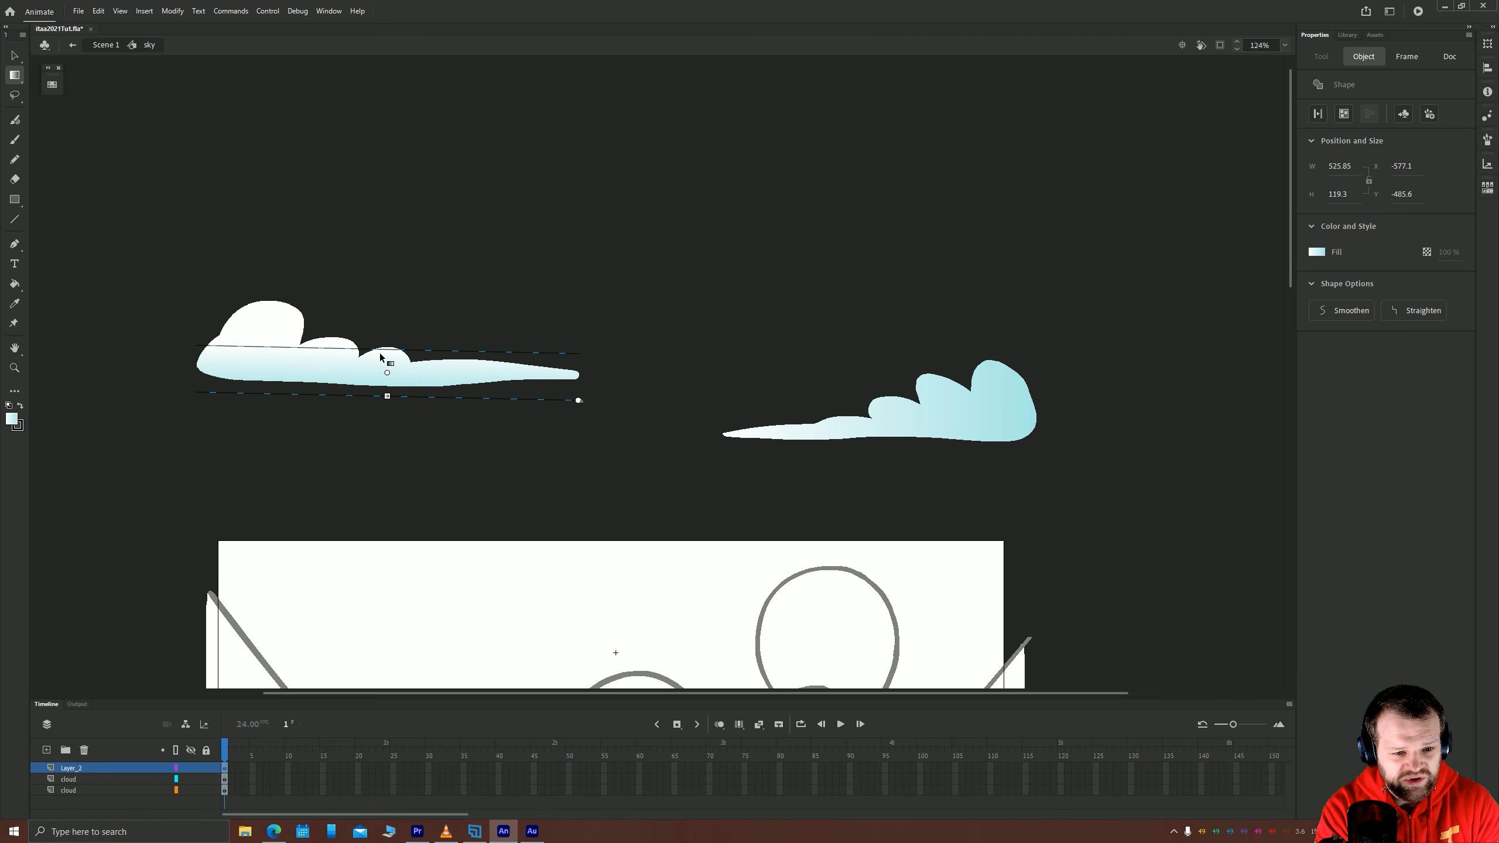
drag(578, 401, 578, 411)
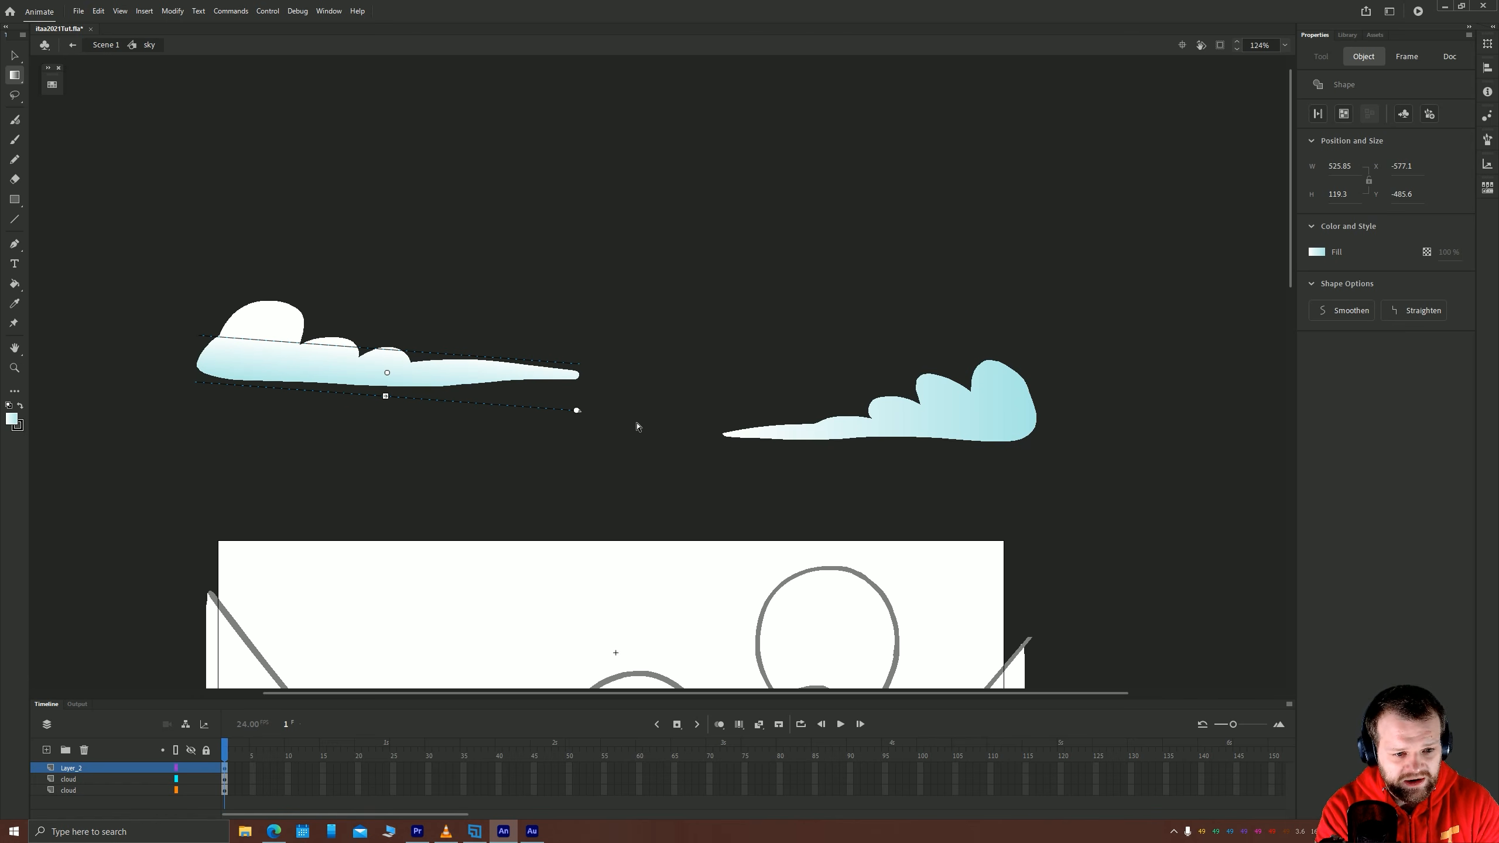
Turn the right cloud's gradient the same way, white above and blue along the base, with a slight tilt.
click(981, 410)
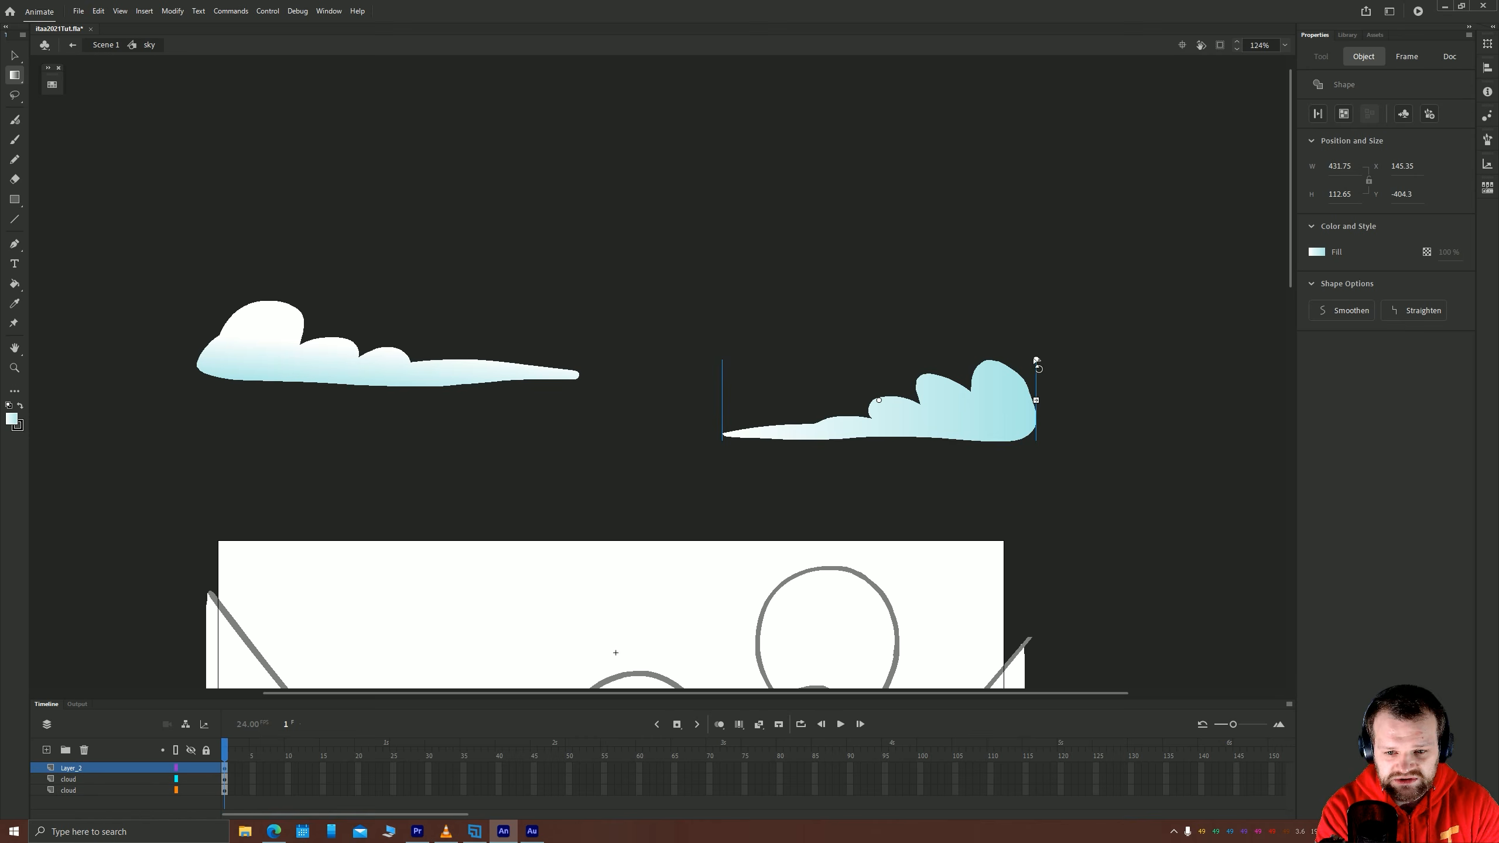
drag(1038, 361, 902, 472)
drag(887, 556, 879, 423)
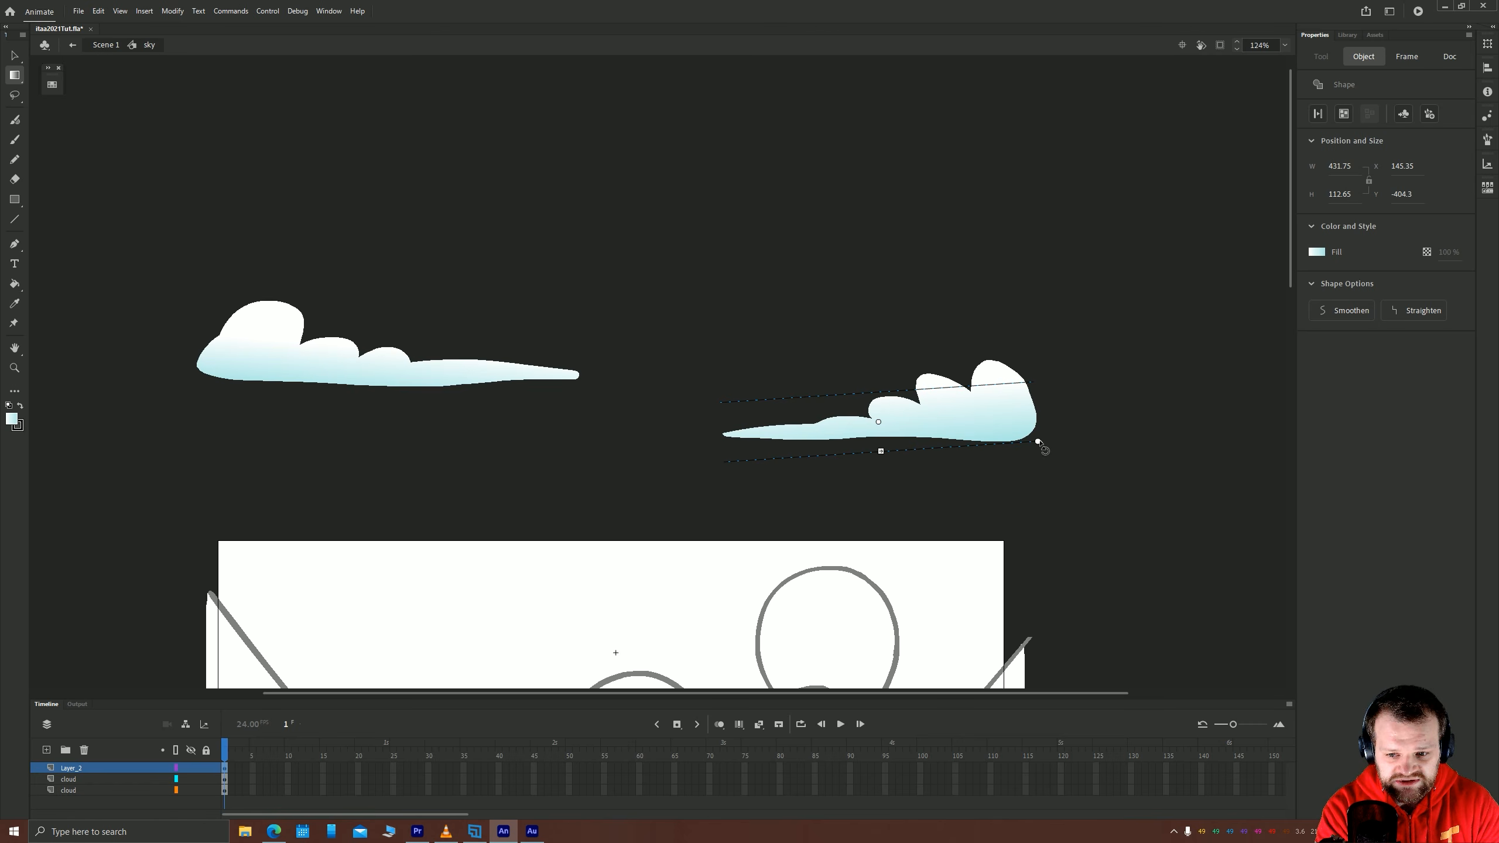
drag(1037, 441, 1038, 449)
click(592, 263)
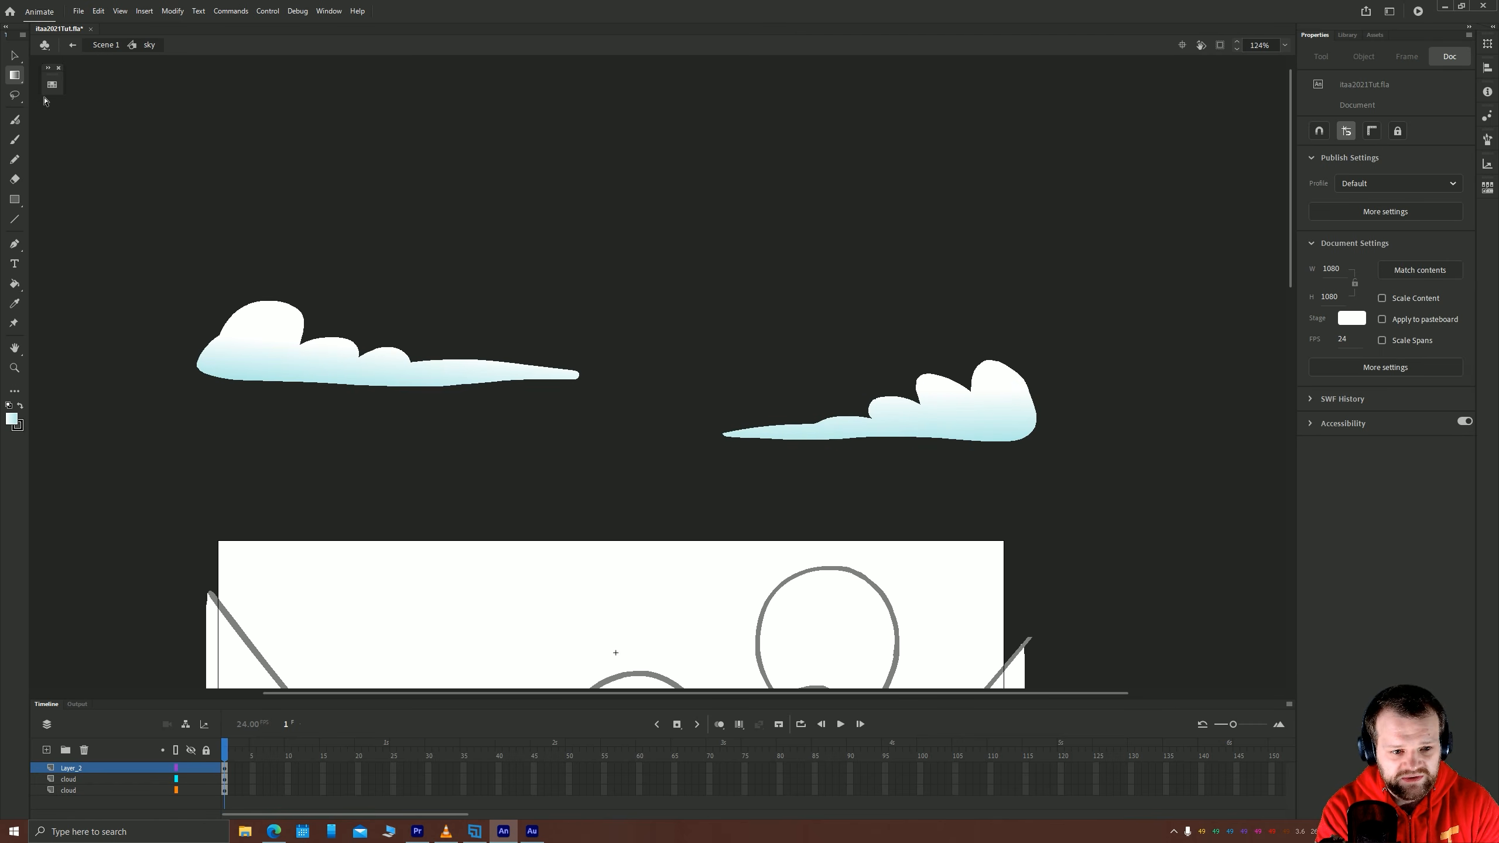
Lock the two cloud layers and select the contents of Layer_2.
key(v)
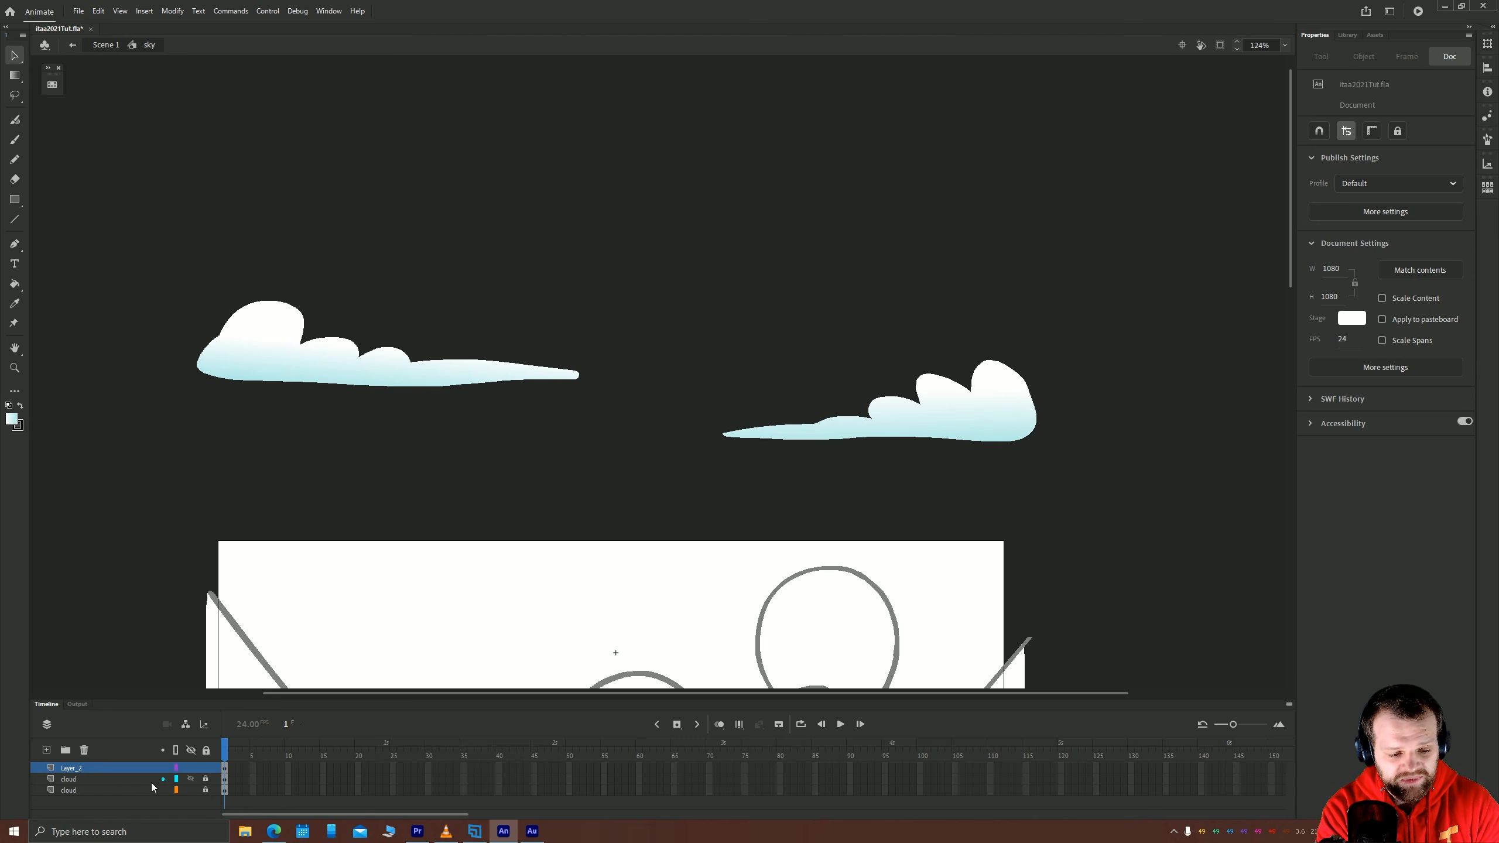
click(73, 779)
click(72, 789)
click(71, 767)
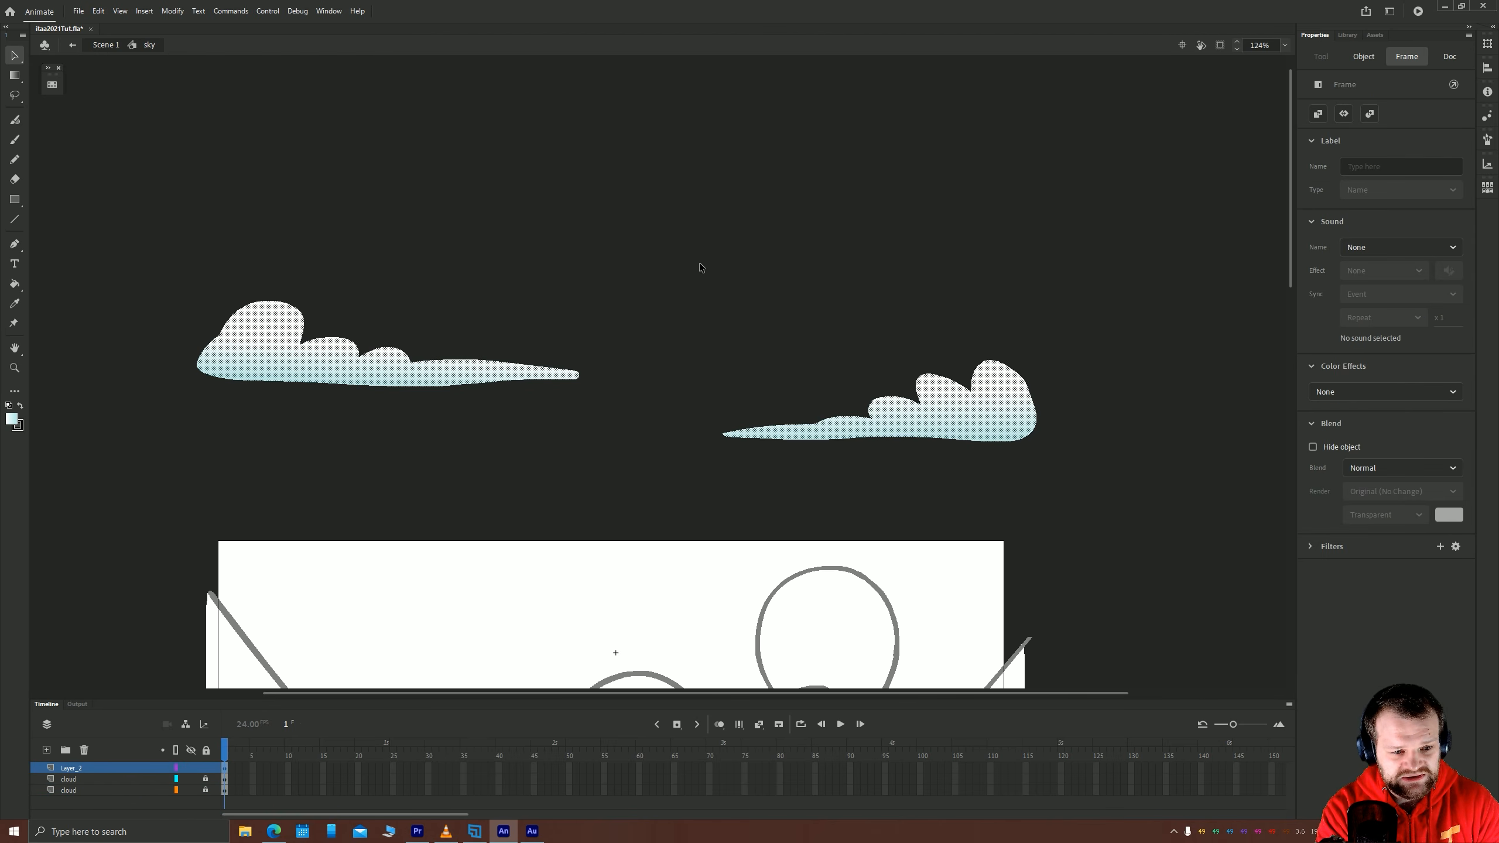
Try drawing a scalloped Pencil line through the left cloud and delete it.
click(14, 159)
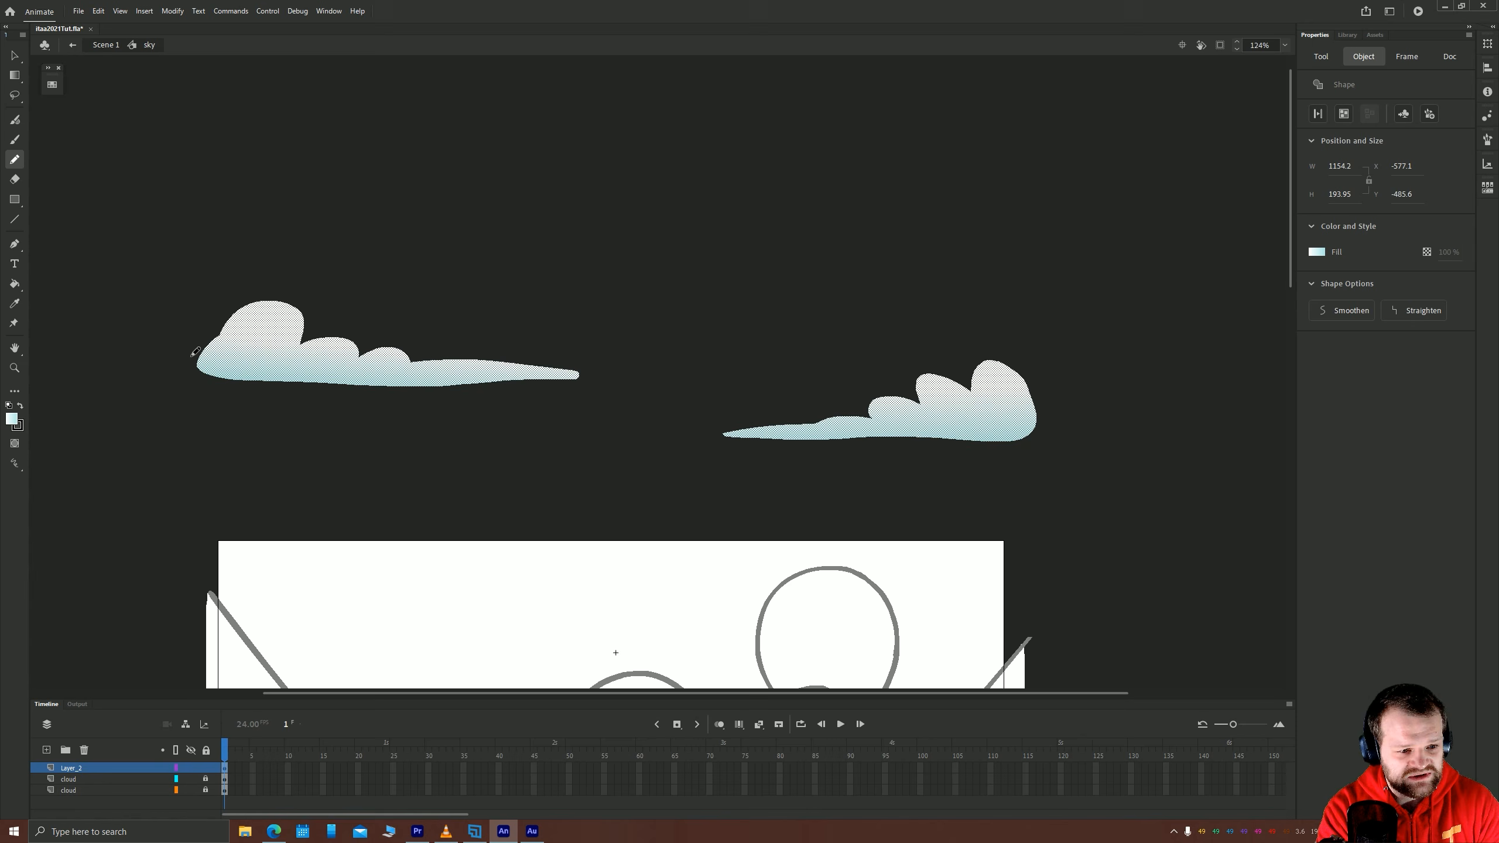
mouse_move(194, 360)
mouse_down()
mouse_move(230, 353)
mouse_move(234, 318)
mouse_move(266, 307)
mouse_move(283, 349)
mouse_move(337, 360)
mouse_move(620, 355)
mouse_up()
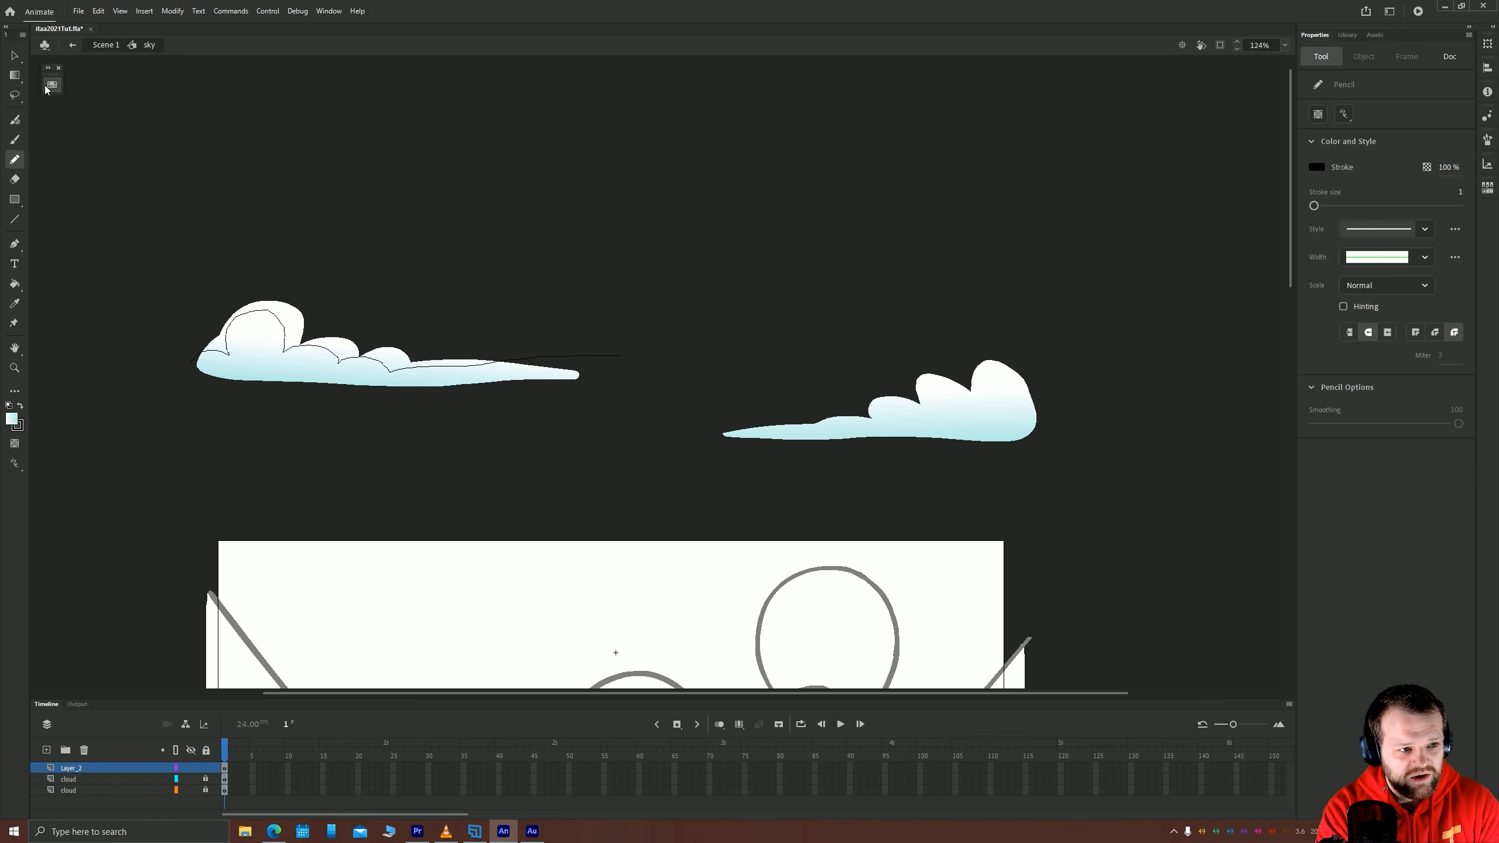
key(v)
double_click(282, 325)
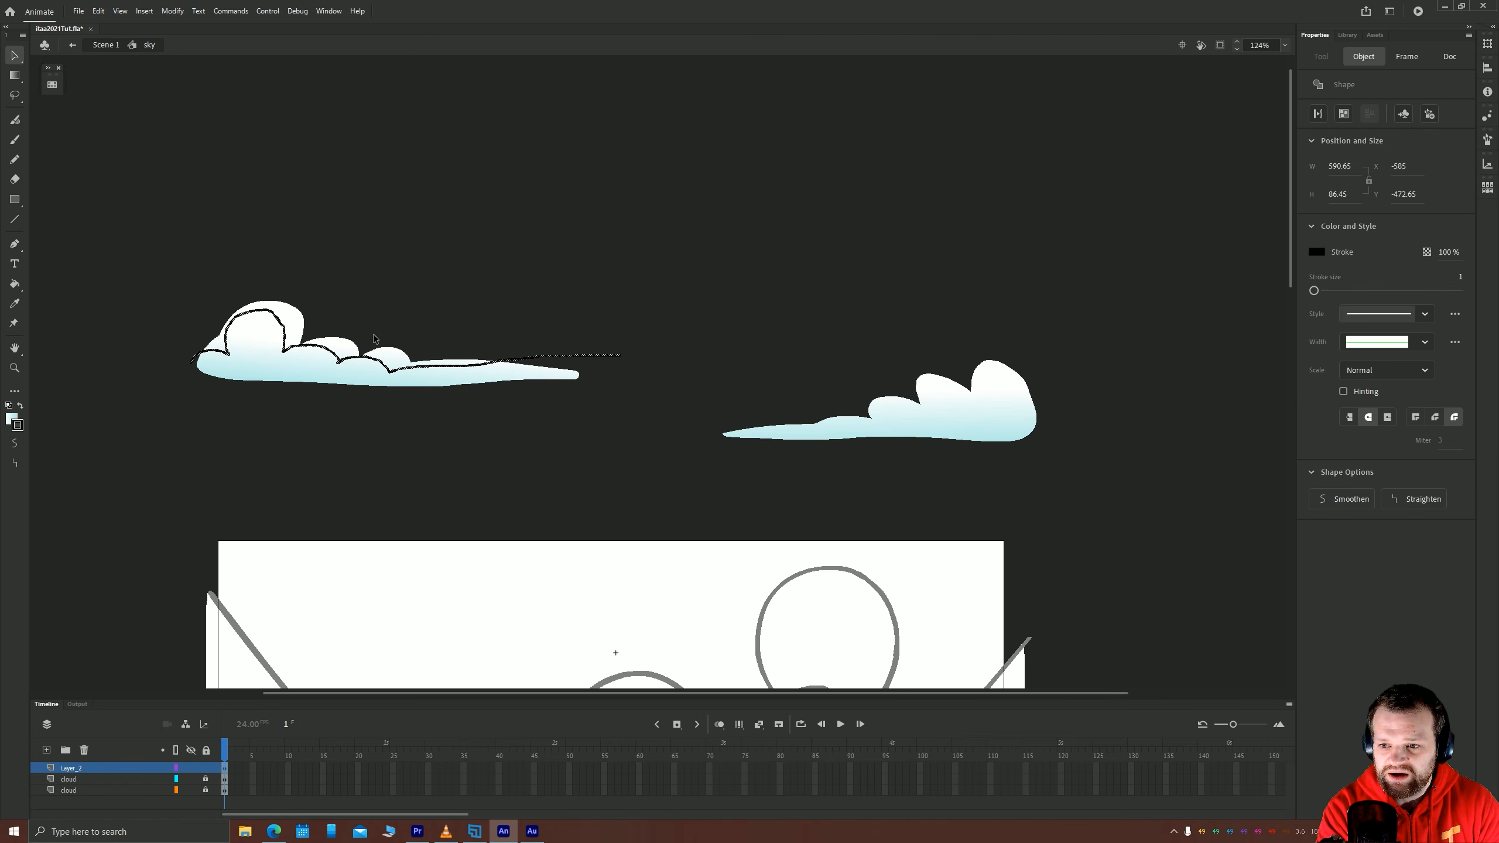
key(Delete)
Set the Pencil to Smooth mode and draw a scalloped dividing line through the left cloud, extending past both ends.
key(y)
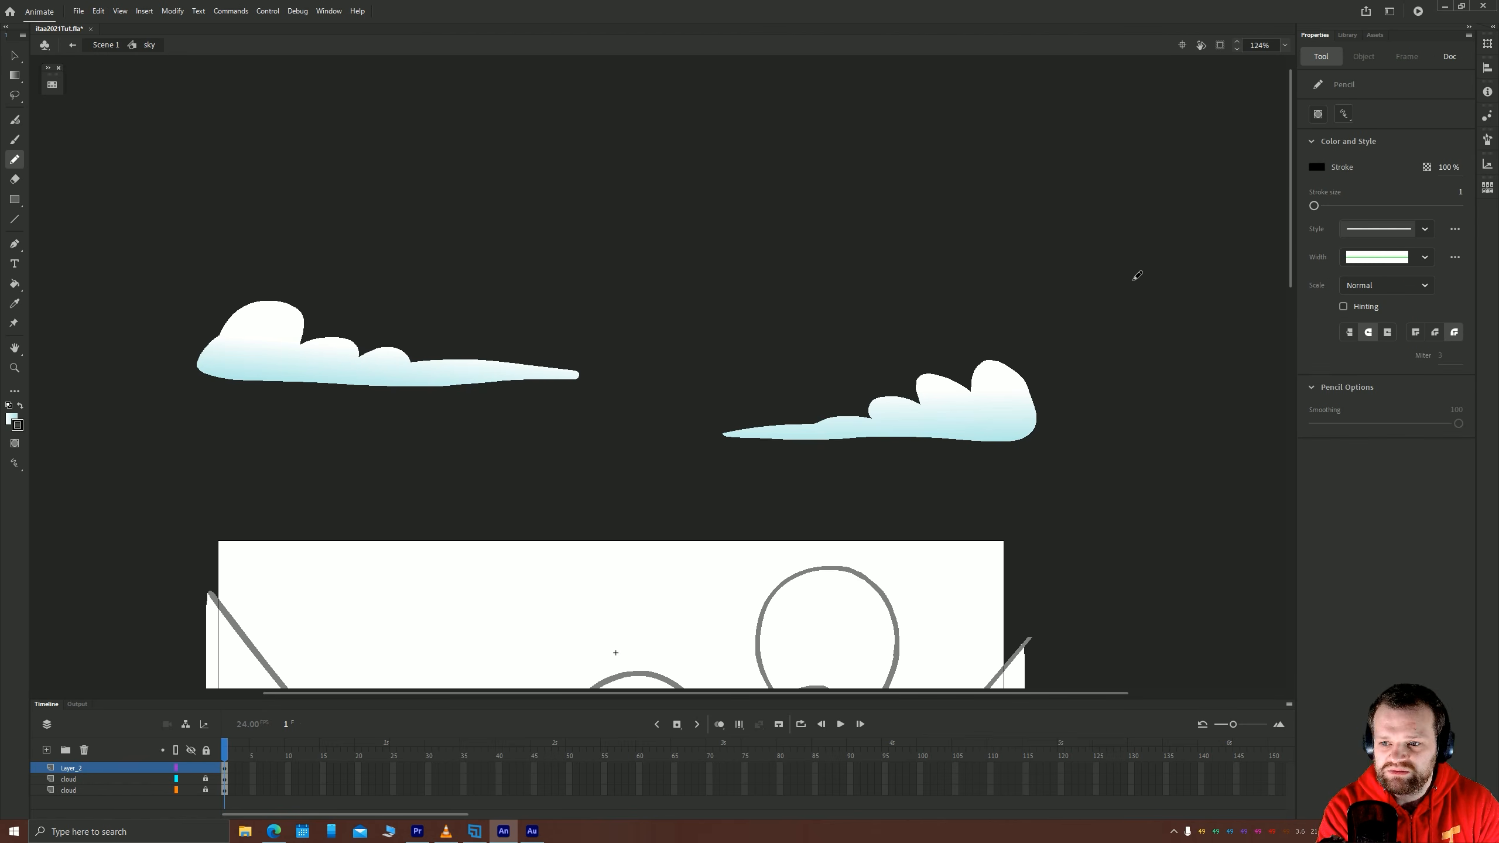
click(1344, 114)
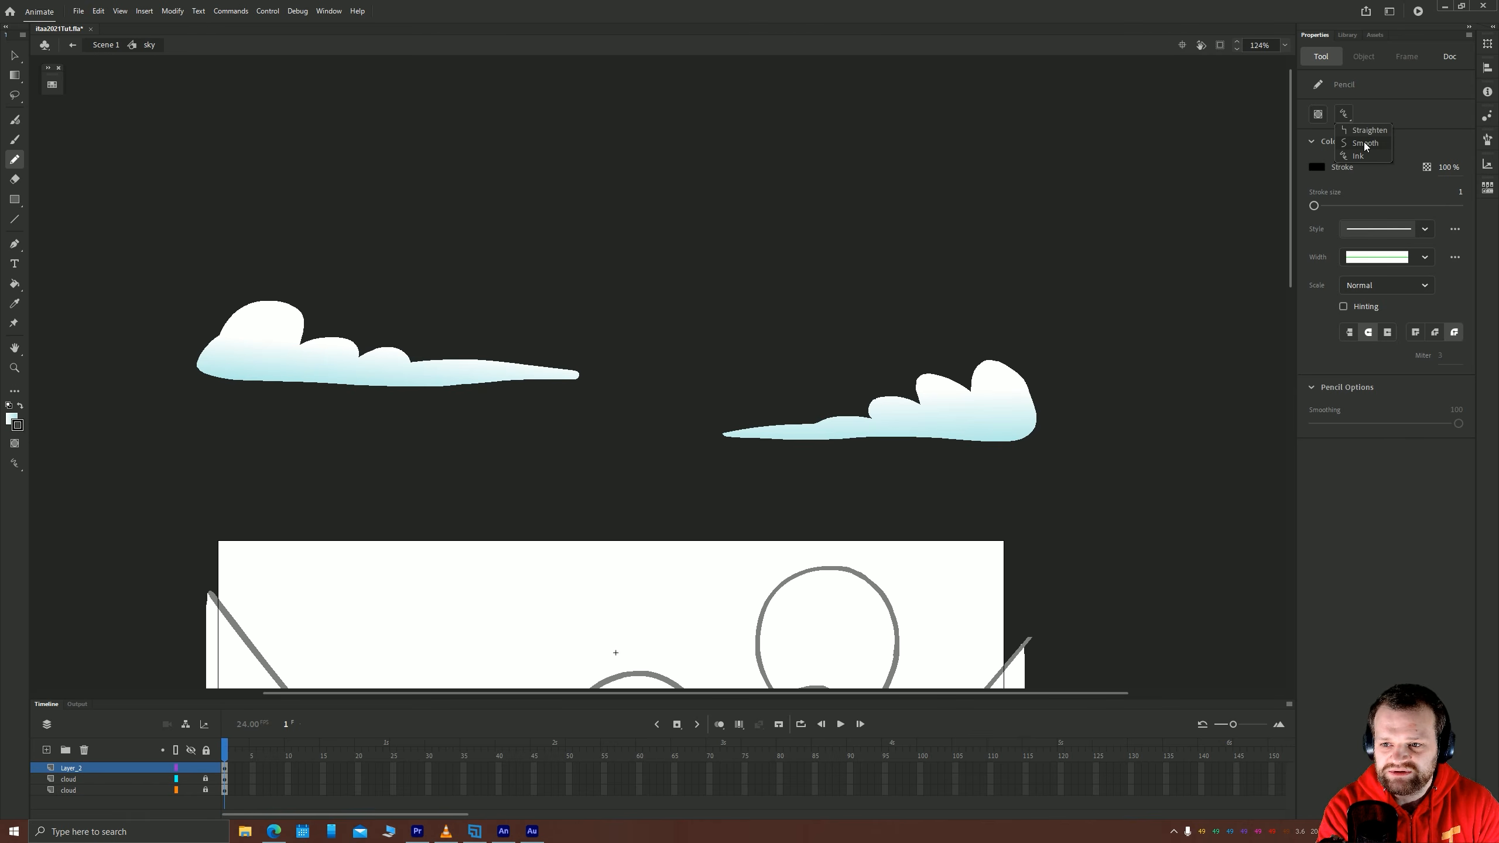
click(1363, 144)
mouse_move(193, 360)
mouse_down()
mouse_move(223, 351)
mouse_move(259, 315)
mouse_move(295, 350)
mouse_move(384, 352)
mouse_move(410, 369)
mouse_move(604, 360)
mouse_up()
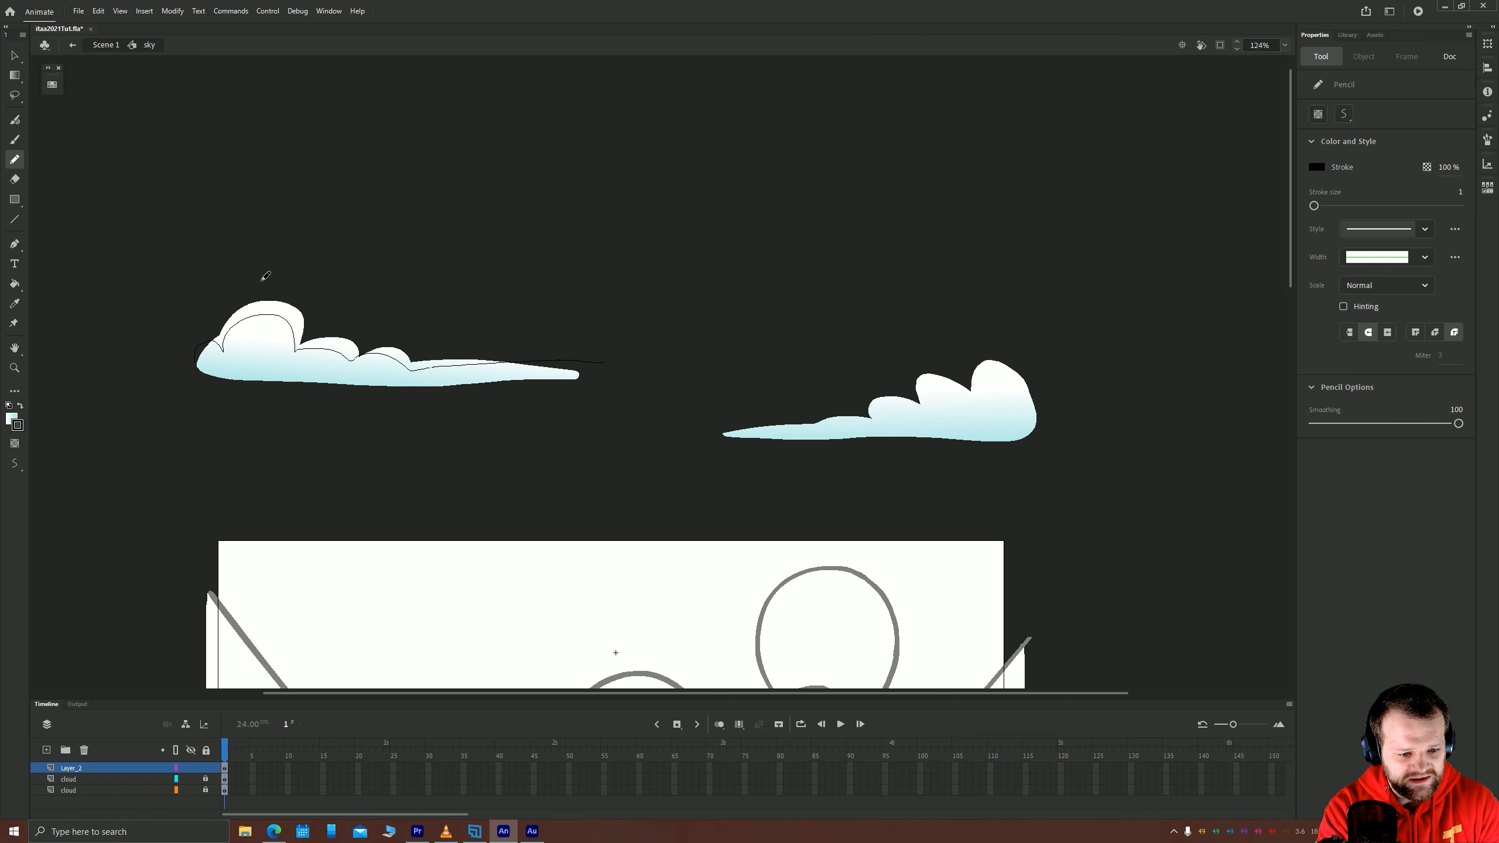
Remove the left cloud's shading above the scalloped pencil line on Layer_2, and delete the line itself.
key(v)
click(290, 308)
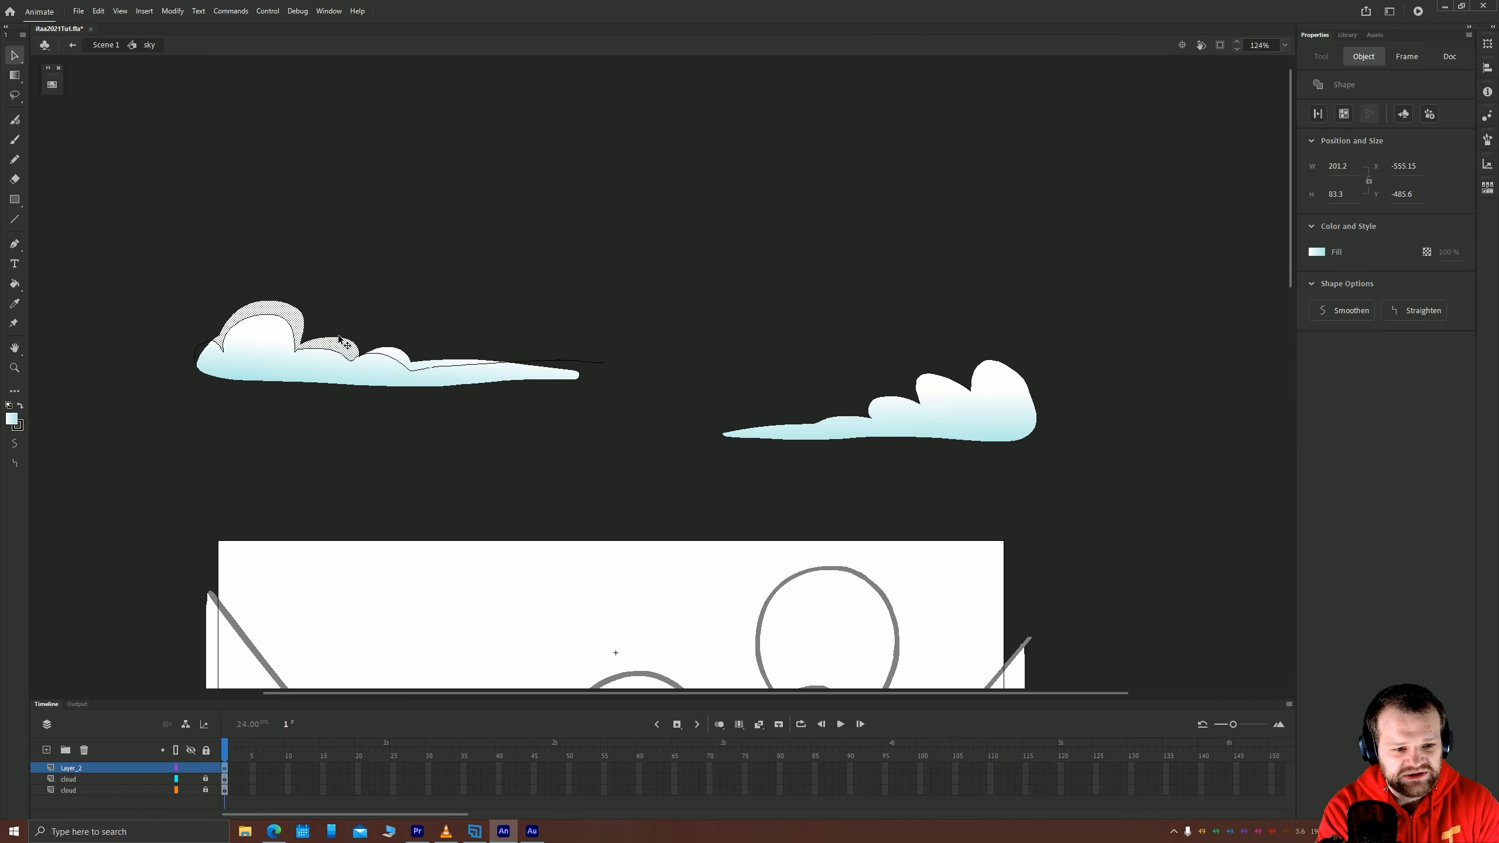
key(Escape)
click(389, 352)
click(459, 389)
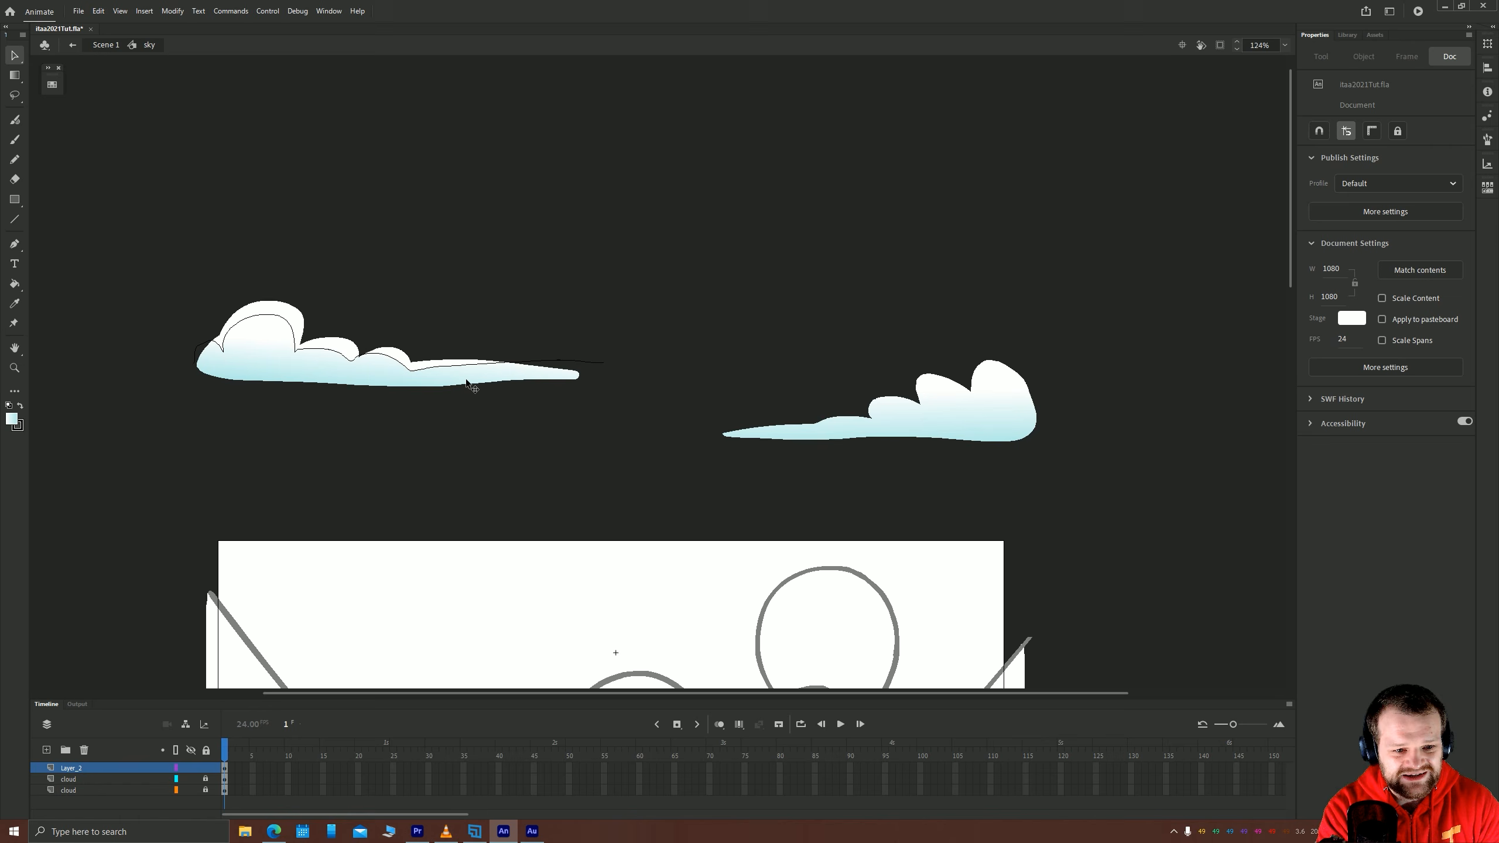
double_click(224, 345)
key(Delete)
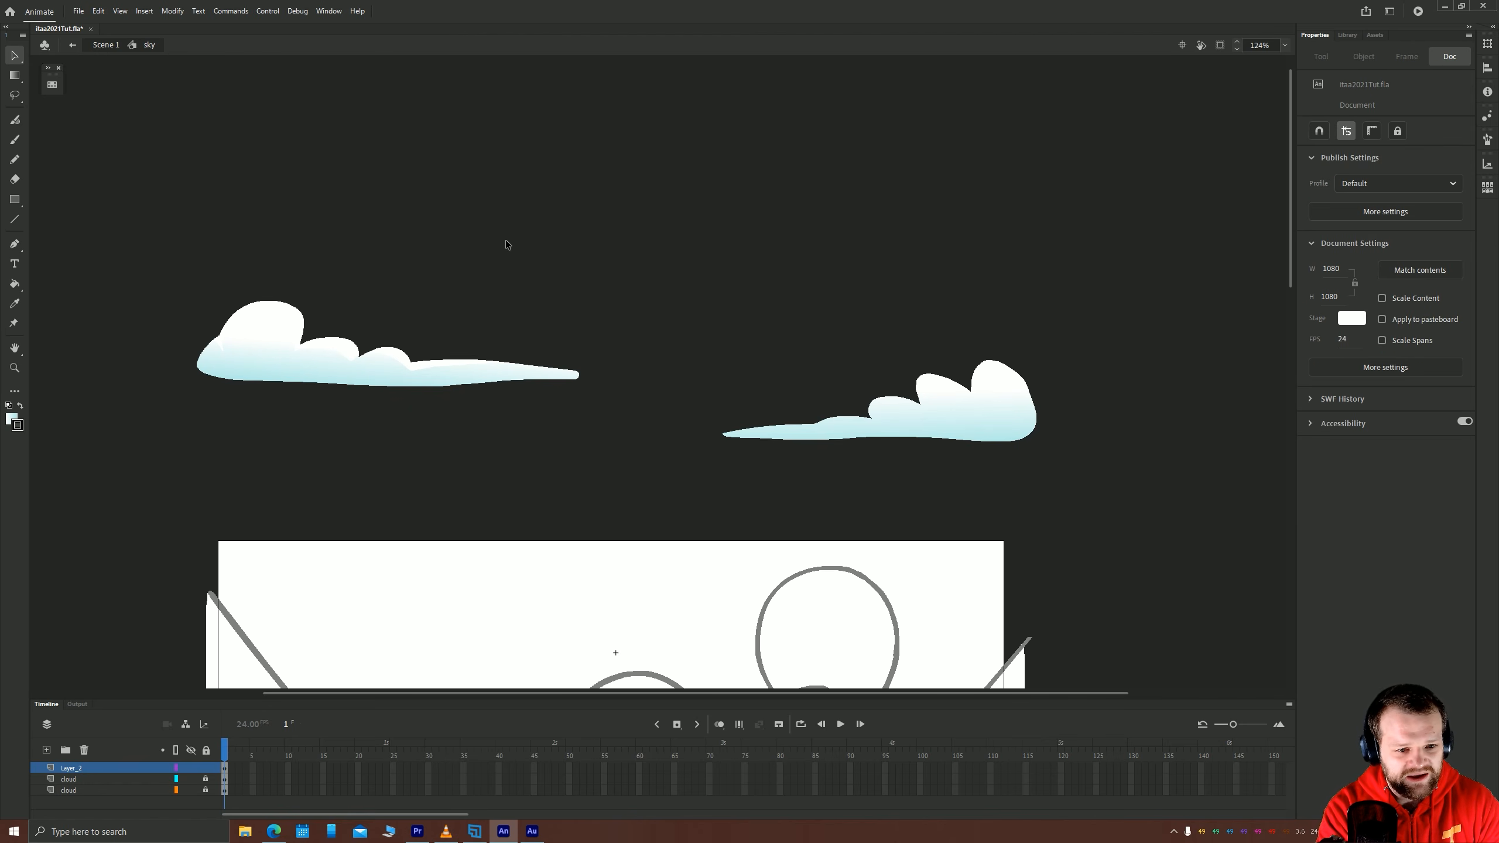
Draw a scalloped Pencil line through the right cloud's shading, following its puffs from the outer edge to the thin tail.
scroll(223, 358, up, 5)
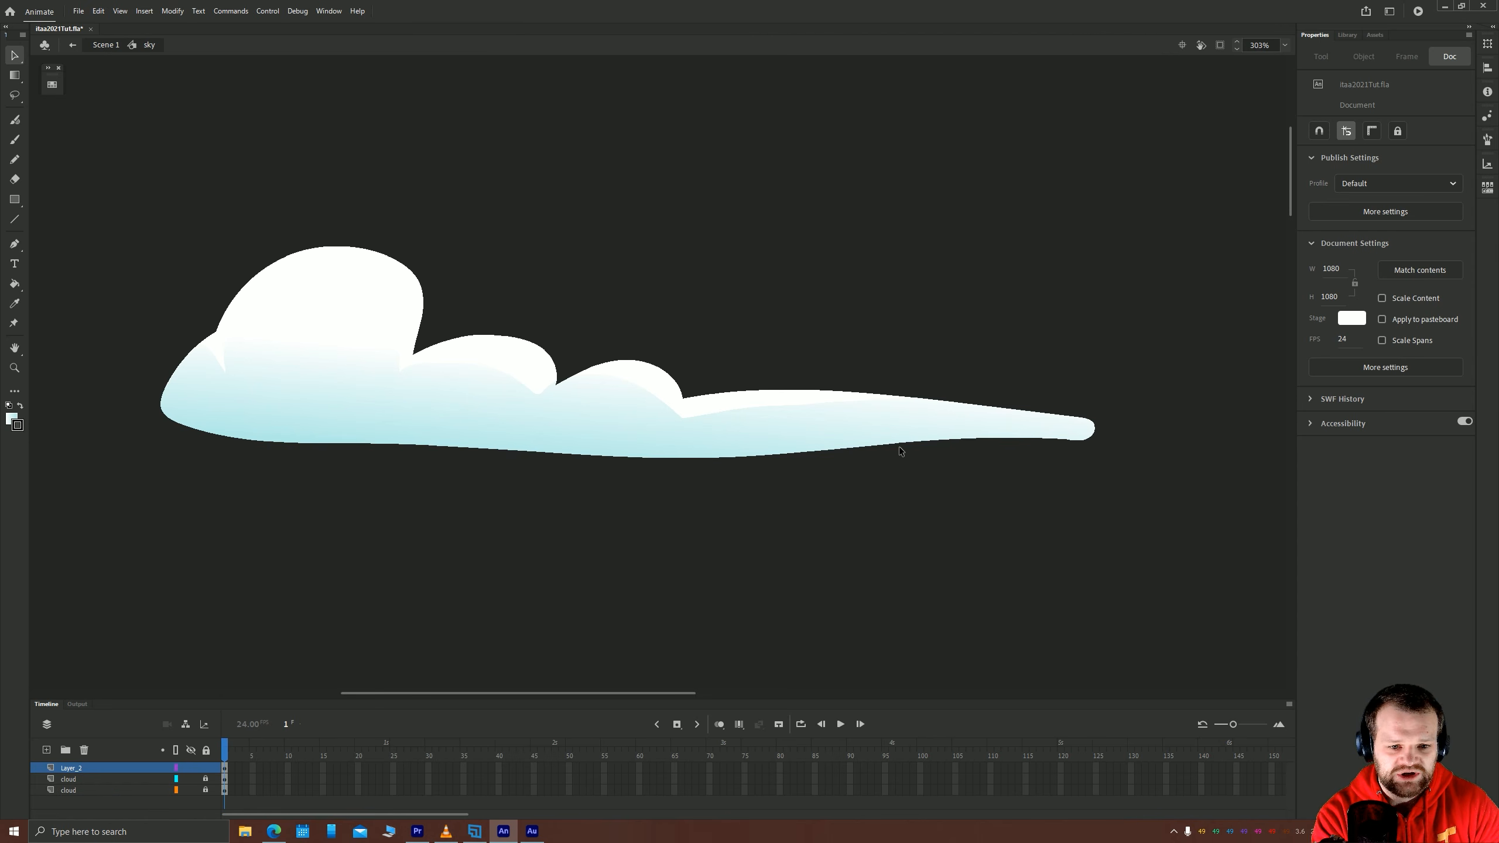
scroll(890, 425, down, 5)
drag(906, 467, 697, 468)
scroll(886, 447, up, 3)
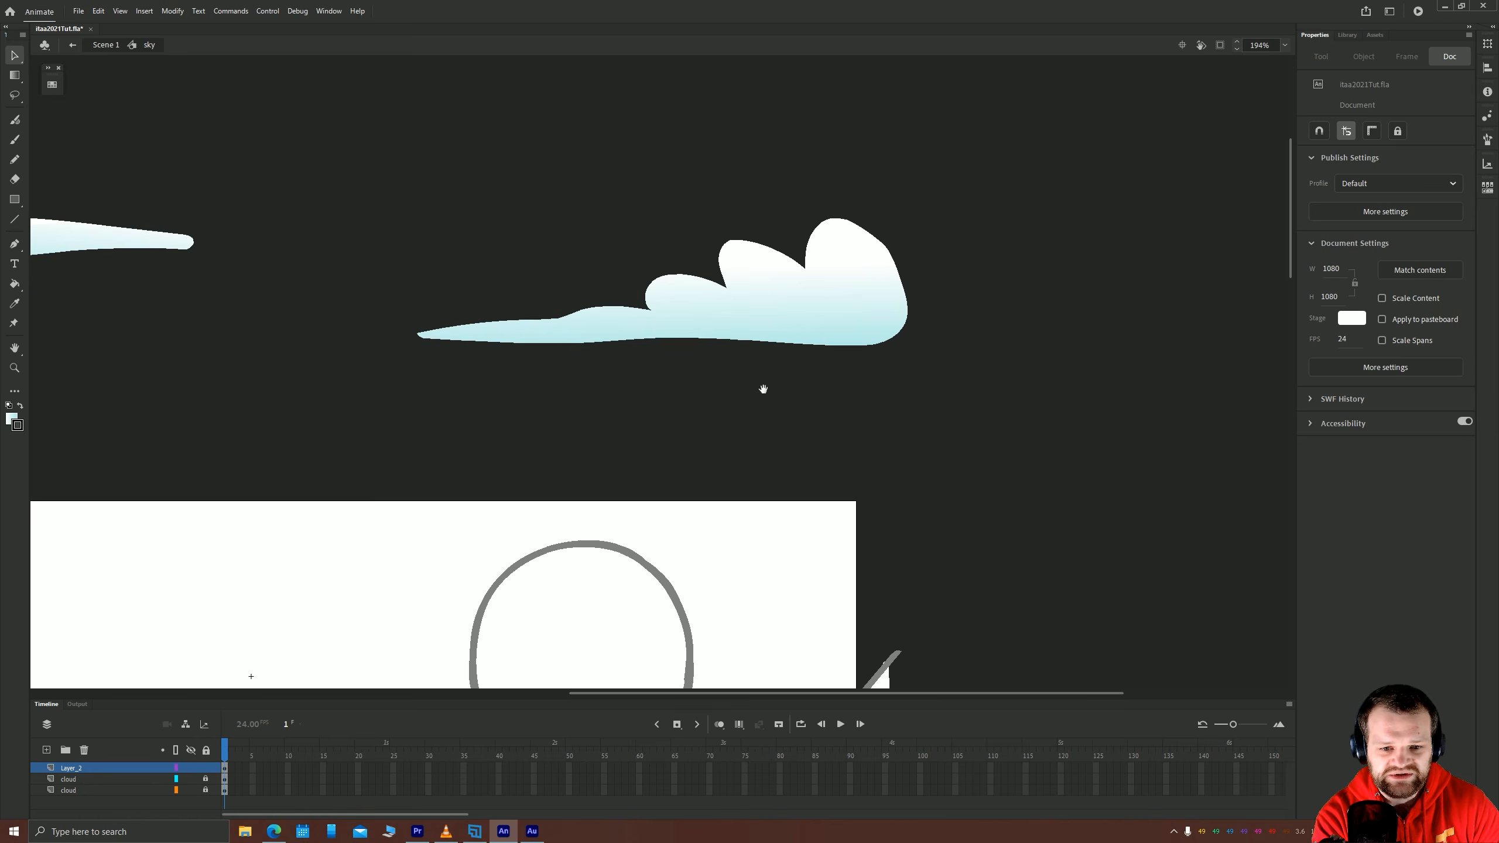
drag(763, 388, 763, 503)
click(795, 445)
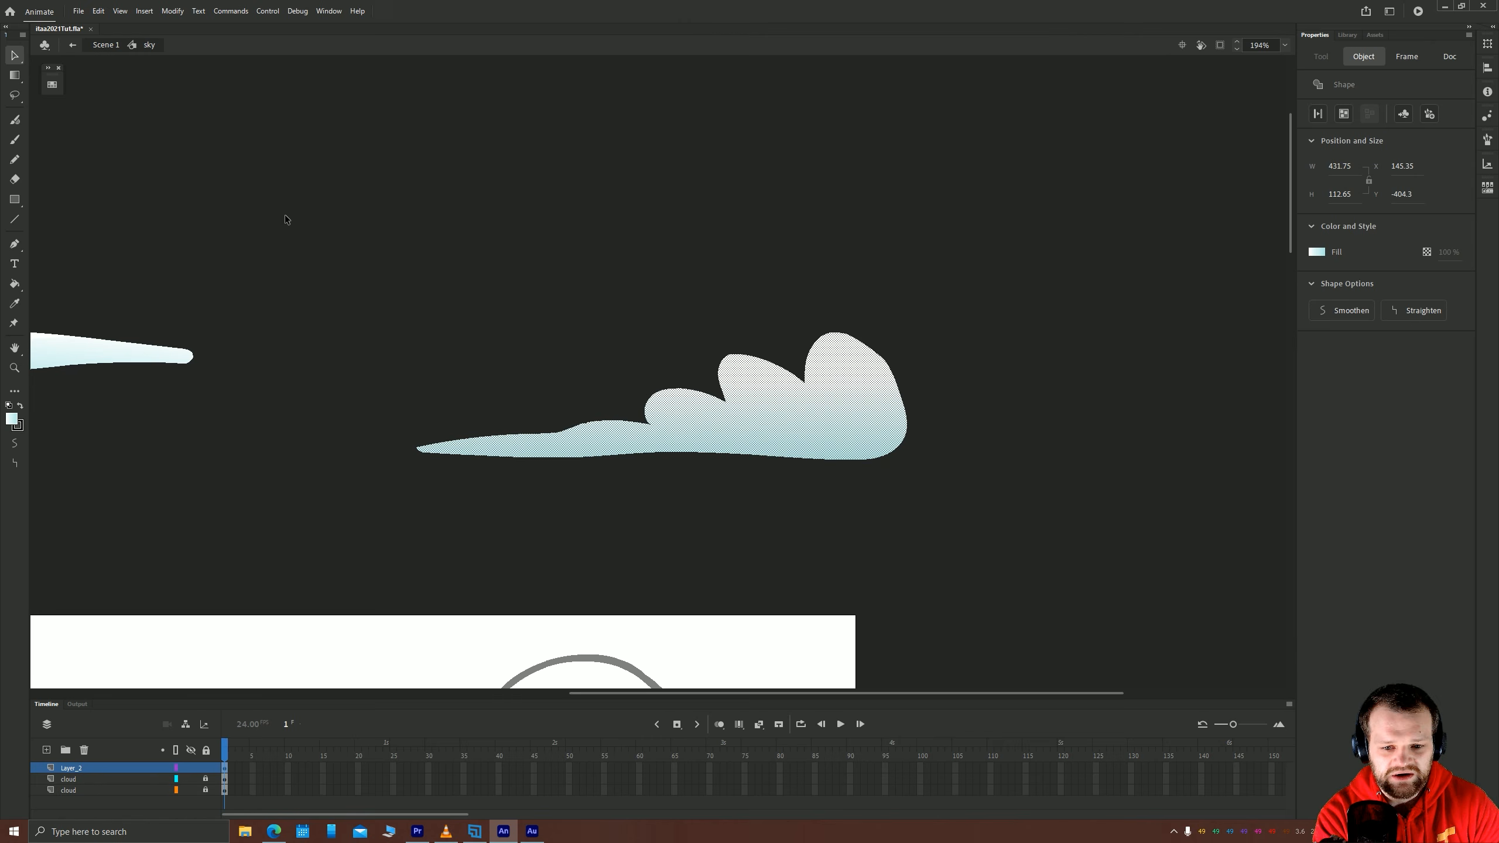
click(16, 161)
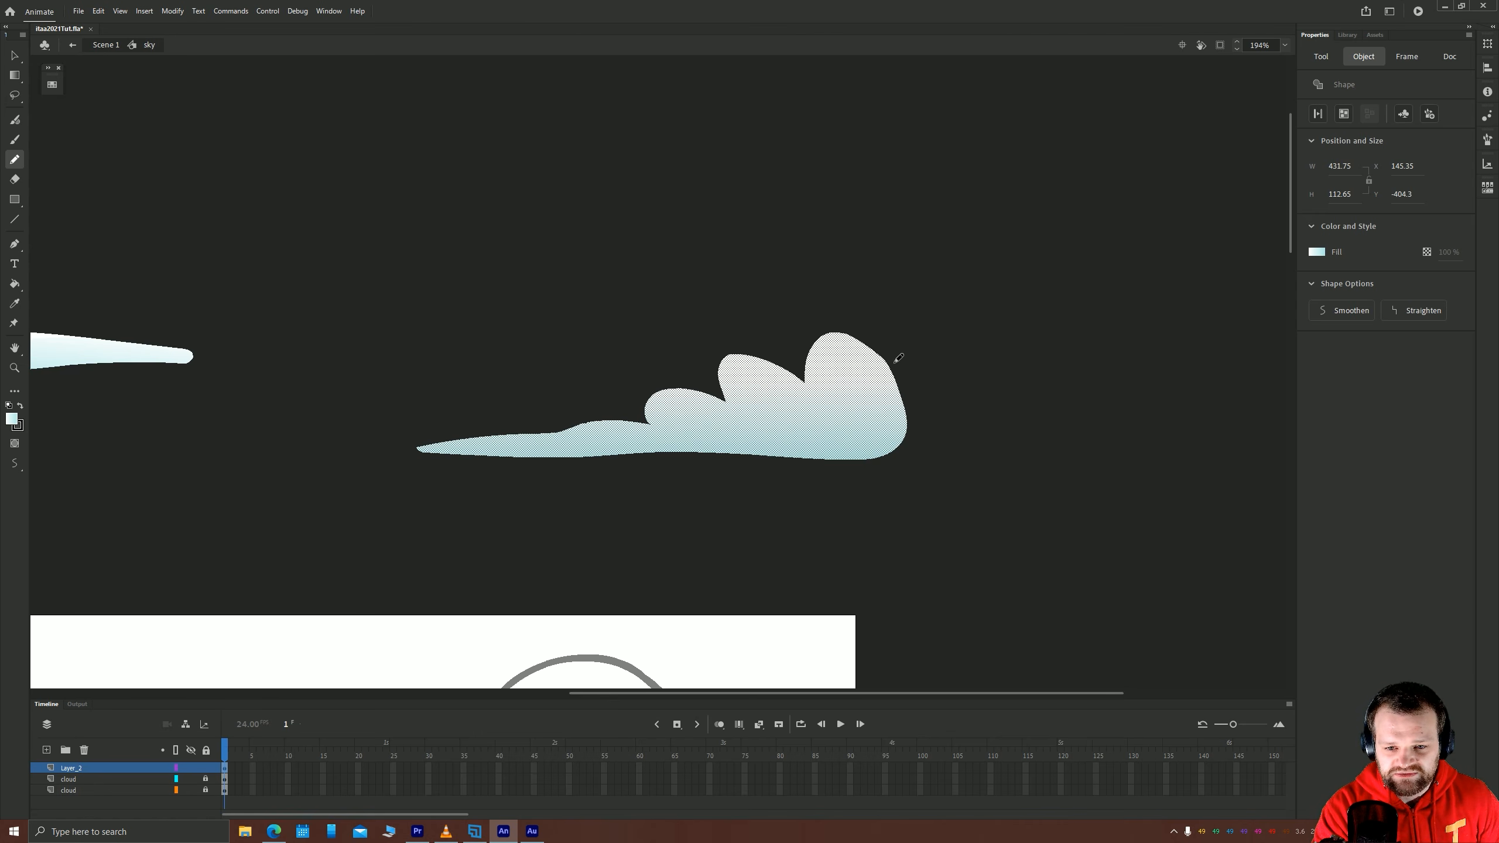
mouse_move(909, 394)
mouse_down()
mouse_move(859, 337)
mouse_move(833, 342)
mouse_move(822, 399)
mouse_move(758, 373)
mouse_move(739, 416)
mouse_move(696, 397)
mouse_move(666, 430)
mouse_move(454, 433)
mouse_up()
Remove the right cloud's shading above the scalloped line to expose the white base, and delete the line.
key(v)
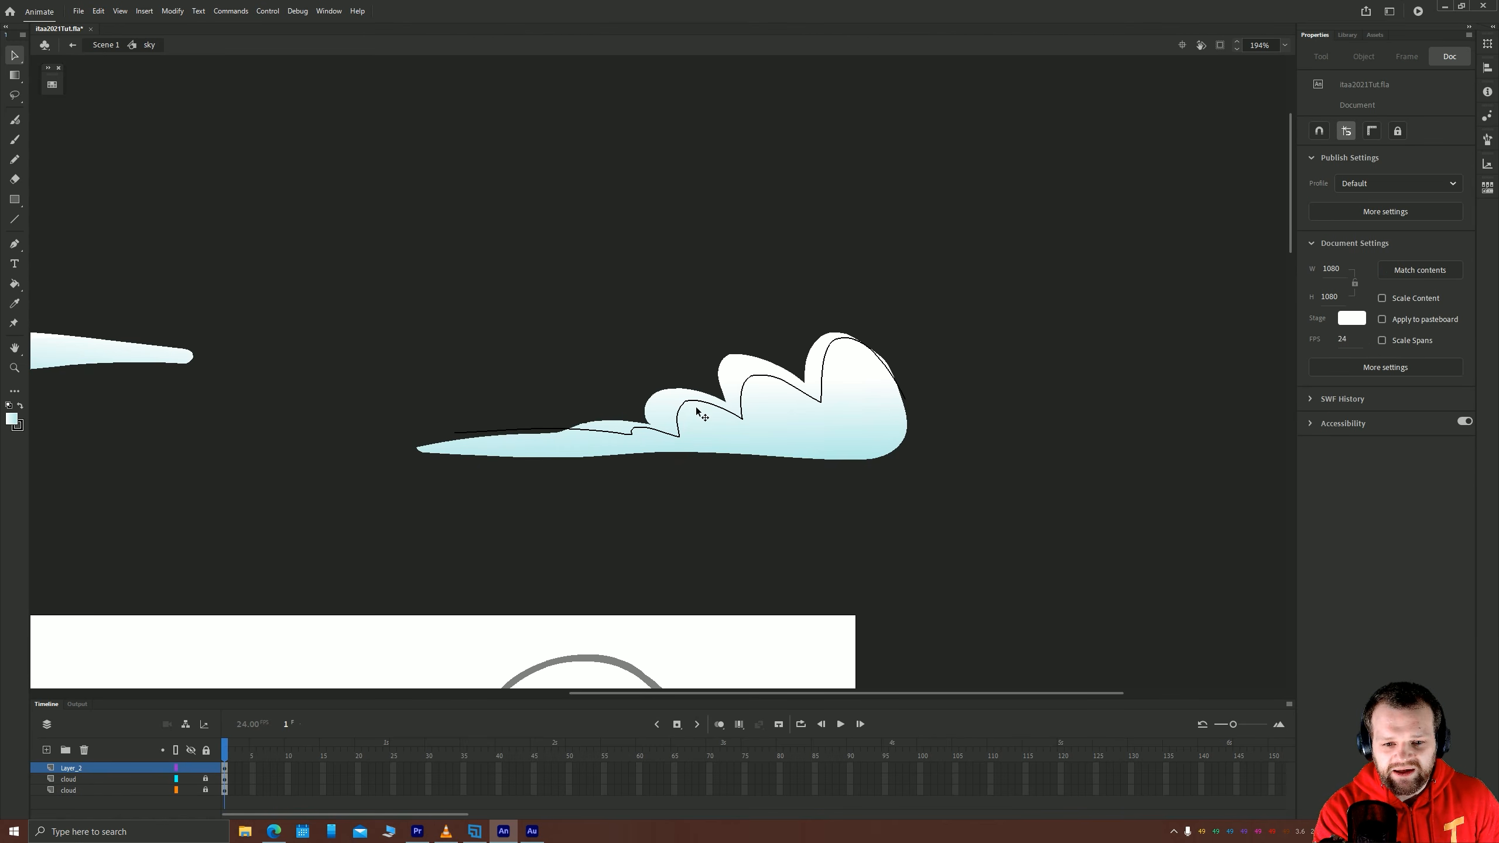
click(675, 415)
key(Escape)
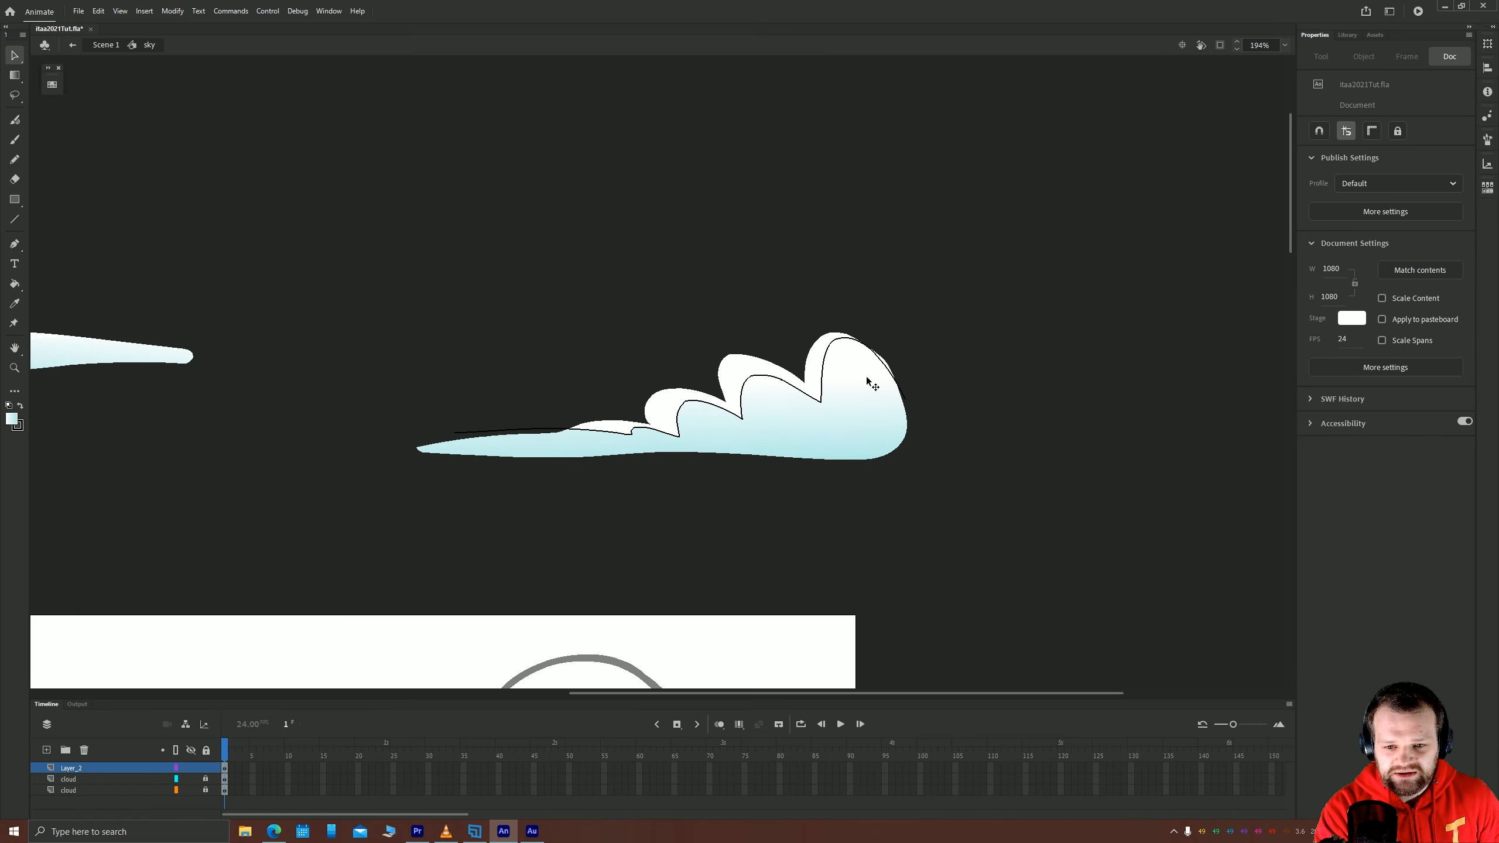
double_click(825, 363)
key(Delete)
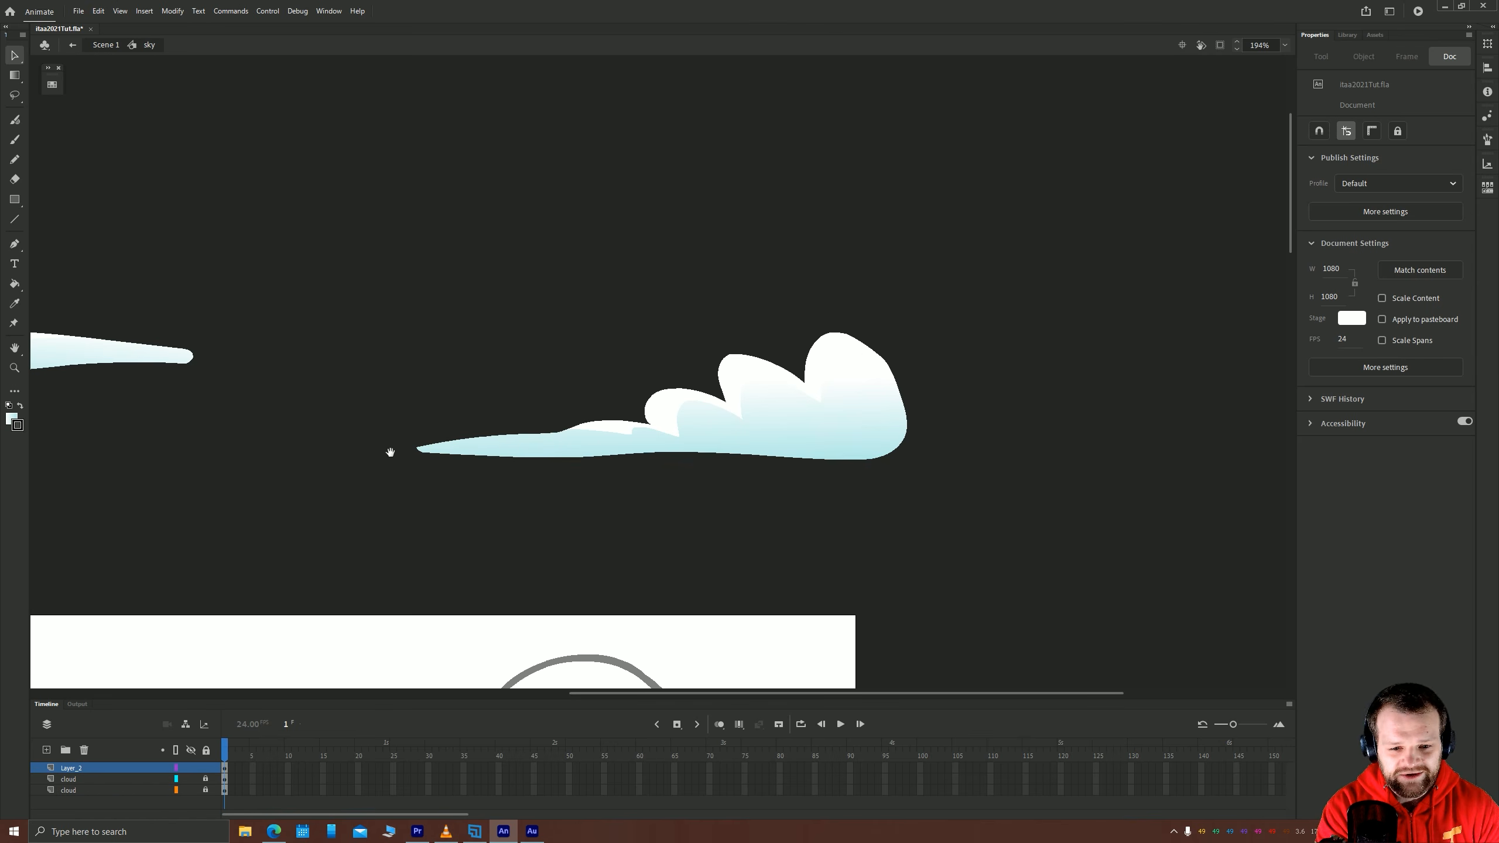
Select both clouds with their bases and shading, move them down into the upper stage area, and return to Scene 1.
drag(390, 451, 715, 469)
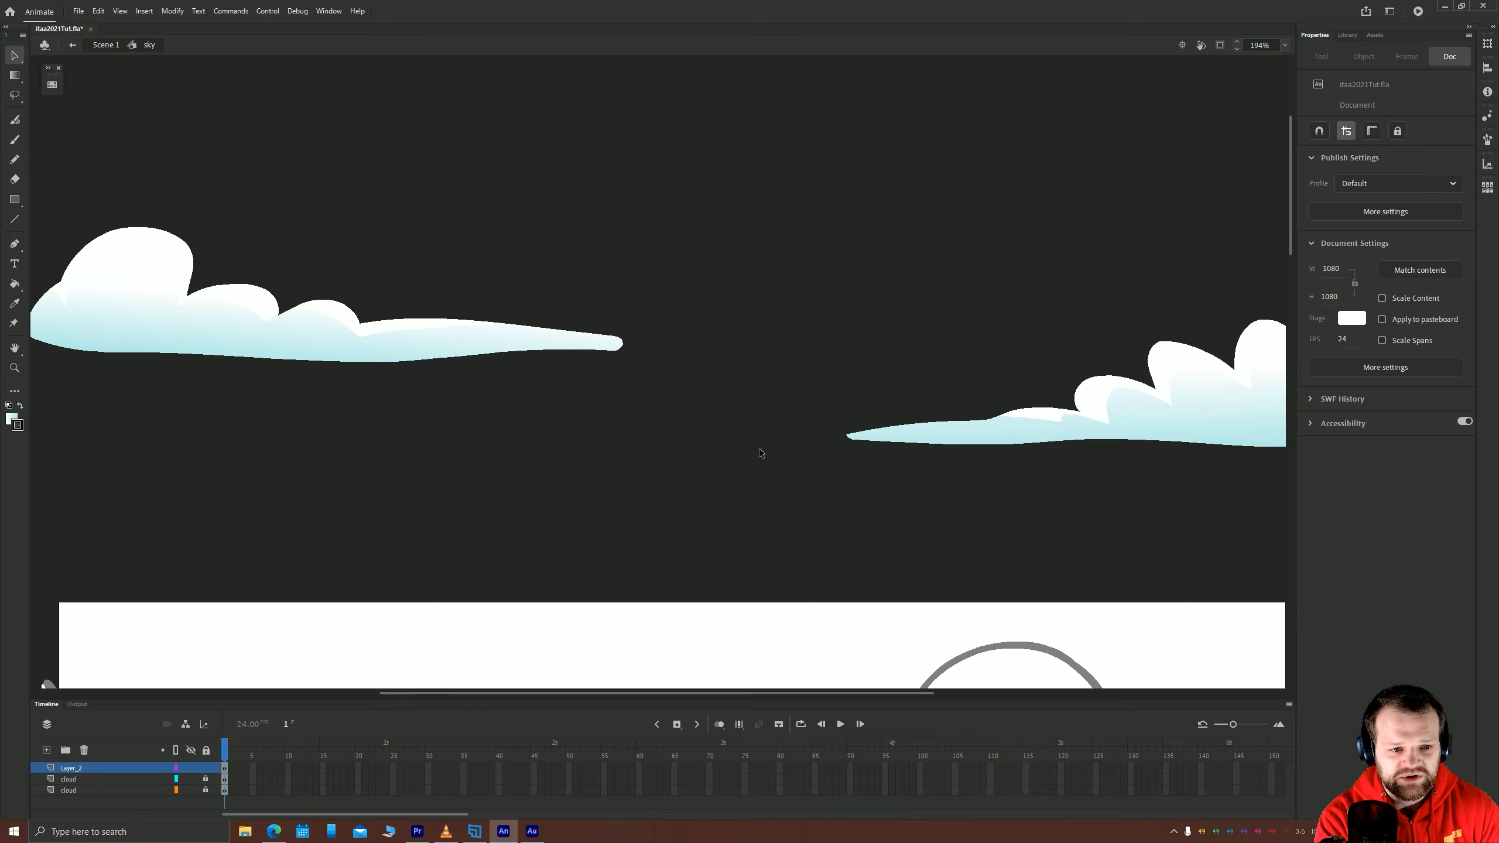
scroll(760, 450, down, 4)
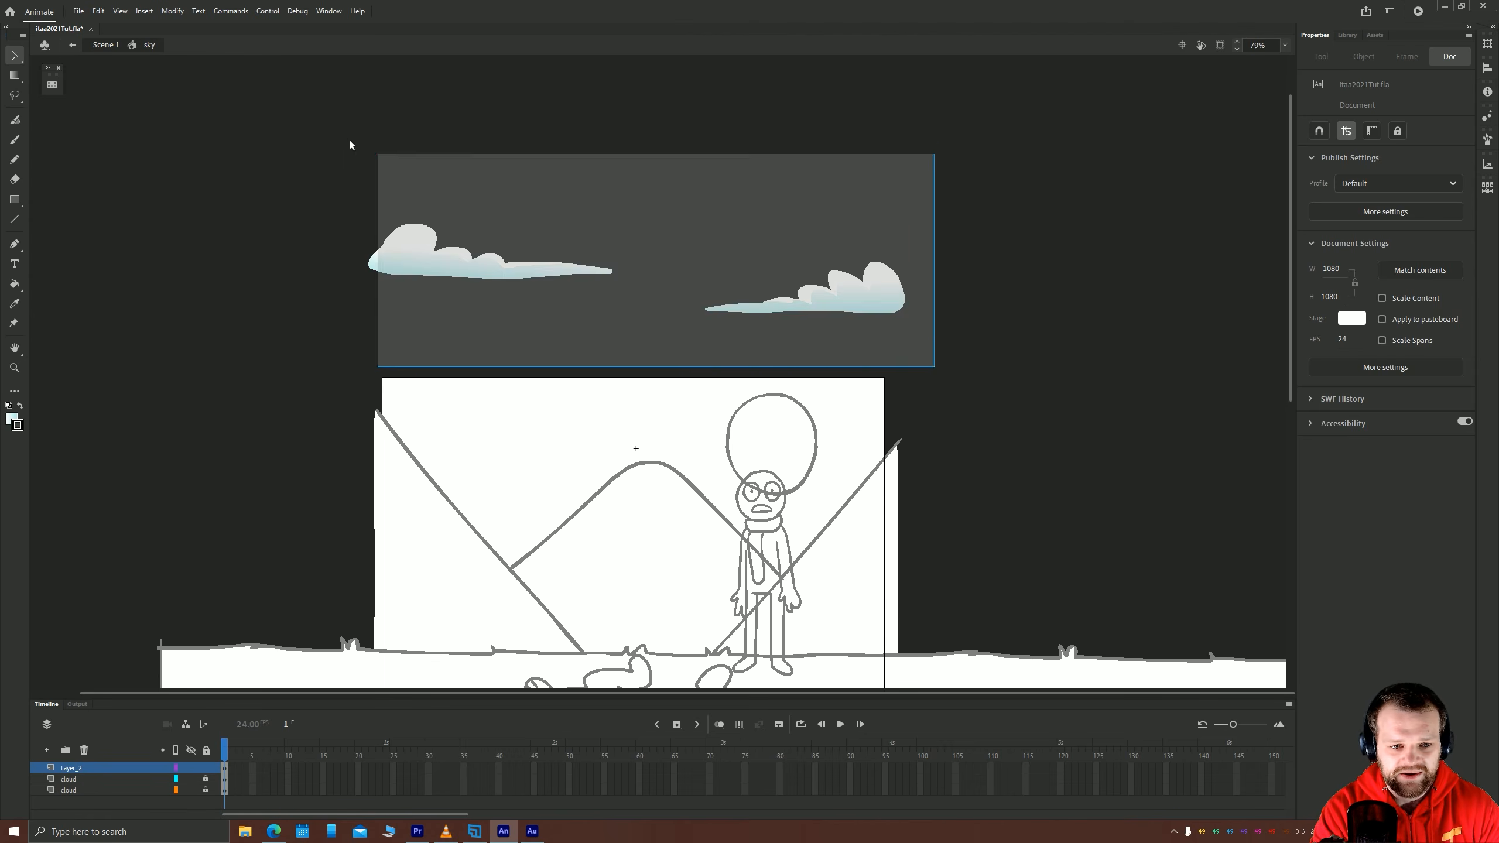
key(ctrl+a)
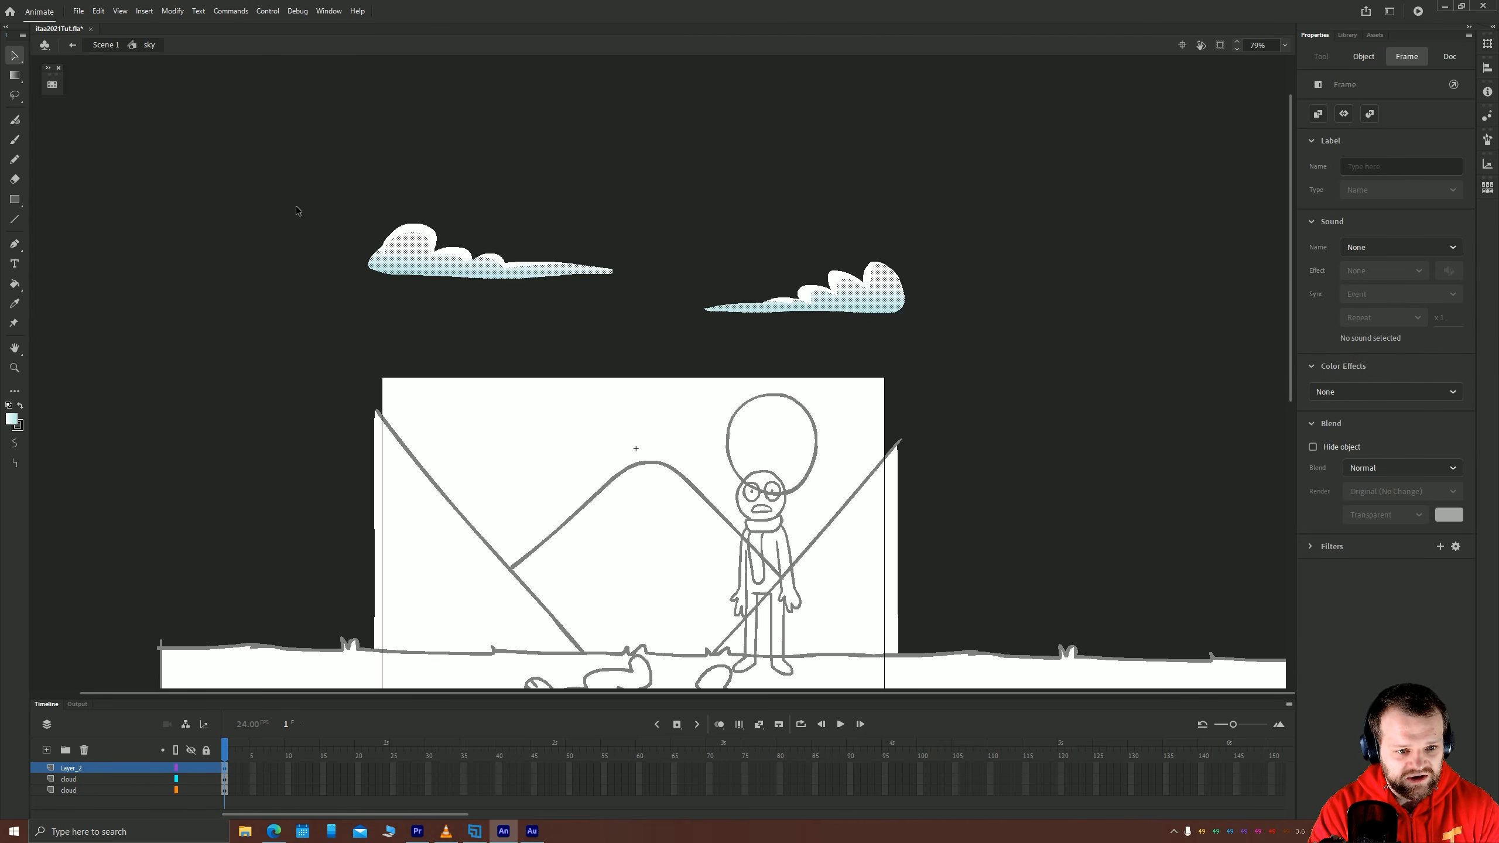
drag(304, 173, 1002, 360)
drag(881, 317, 881, 491)
double_click(279, 350)
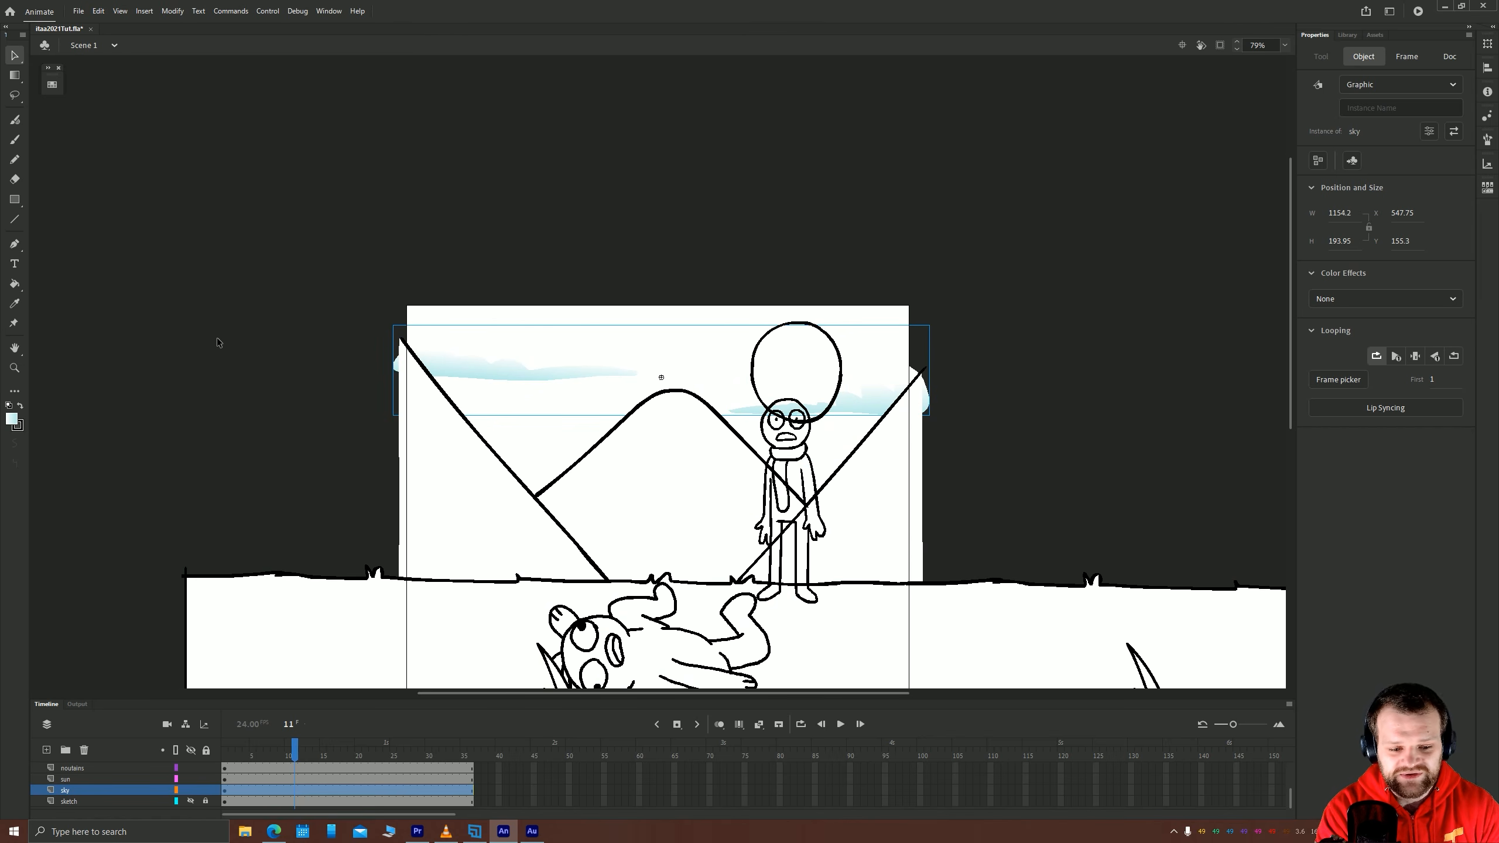
Draw a light-blue rectangle with no stroke on the sky layer, covering the sky area behind the clouds, sun and mountains.
drag(216, 433, 254, 381)
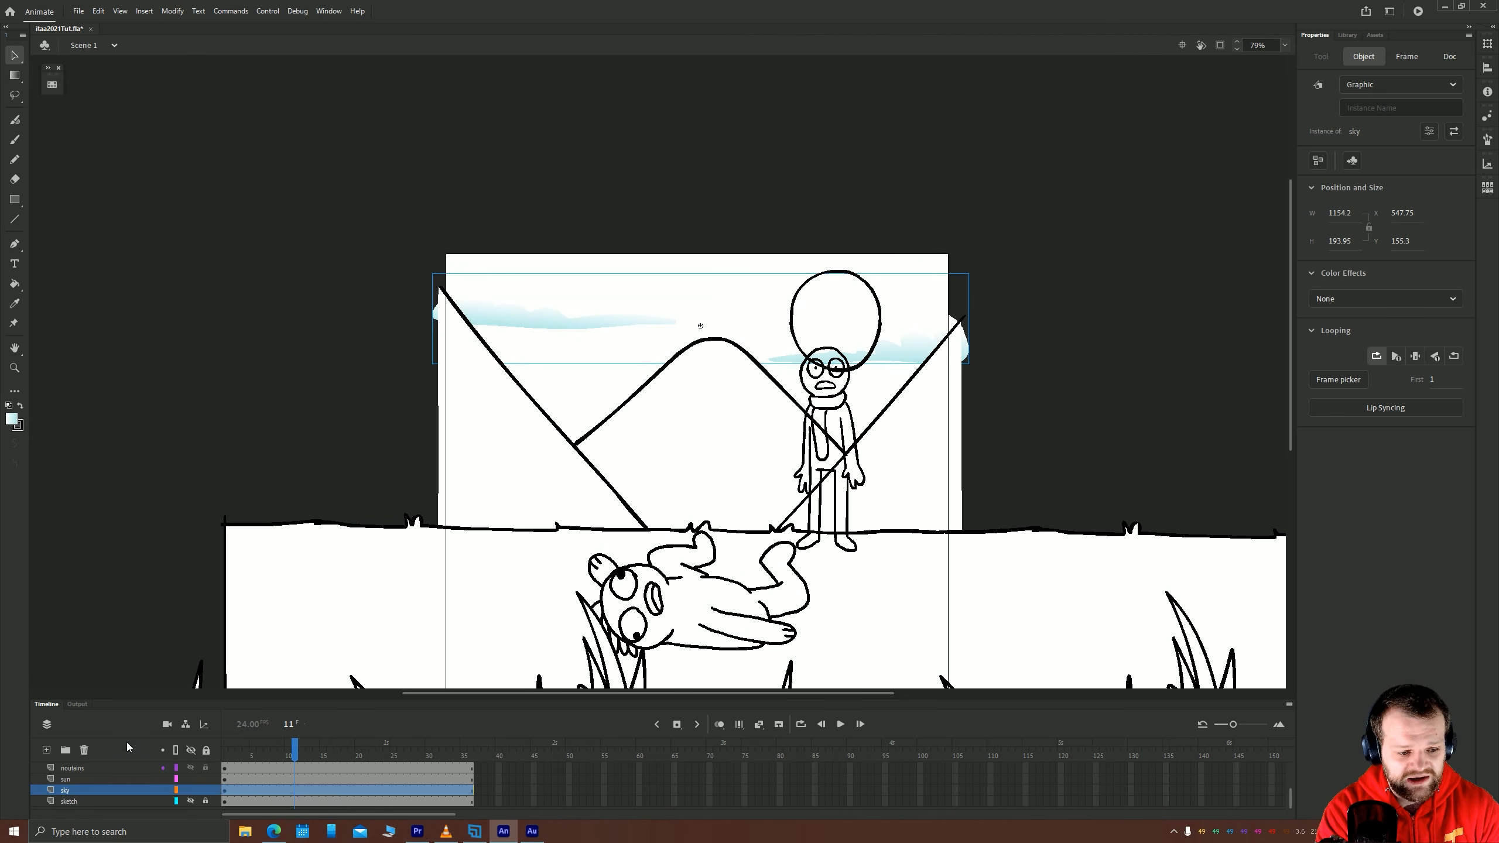
click(74, 793)
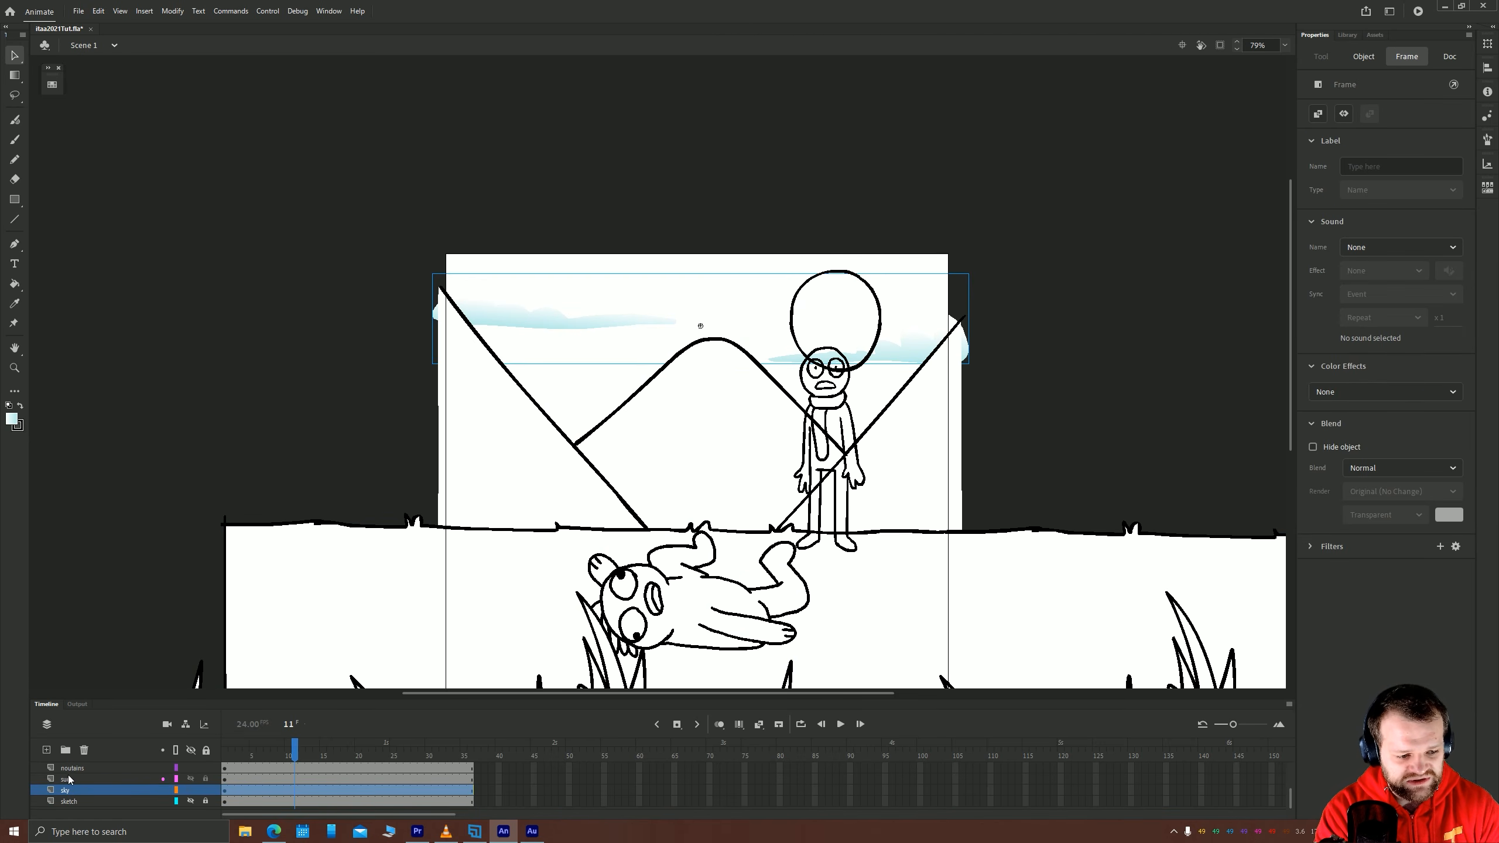
click(14, 199)
click(21, 428)
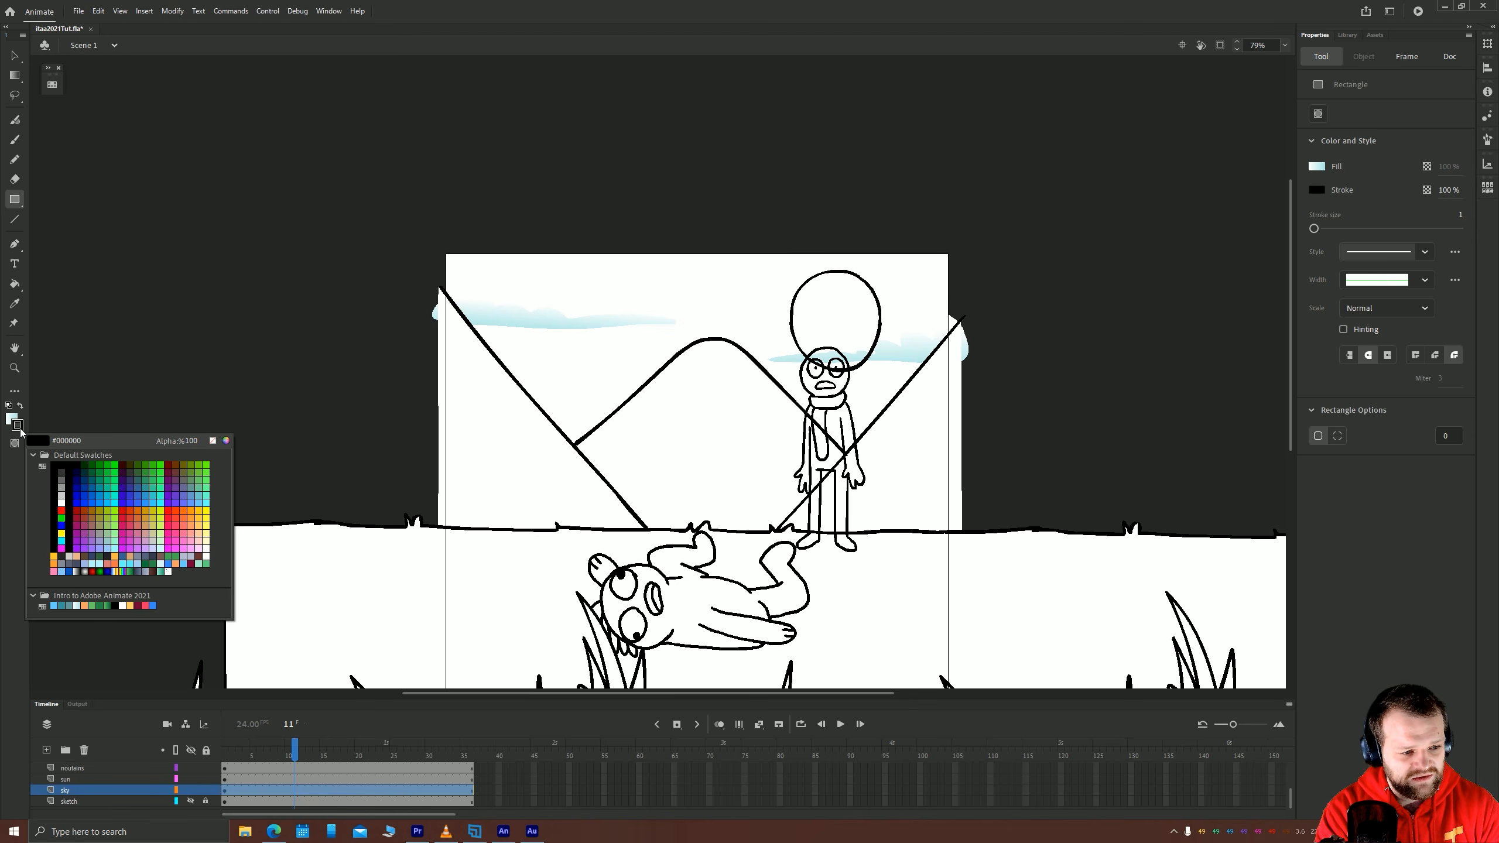
click(213, 441)
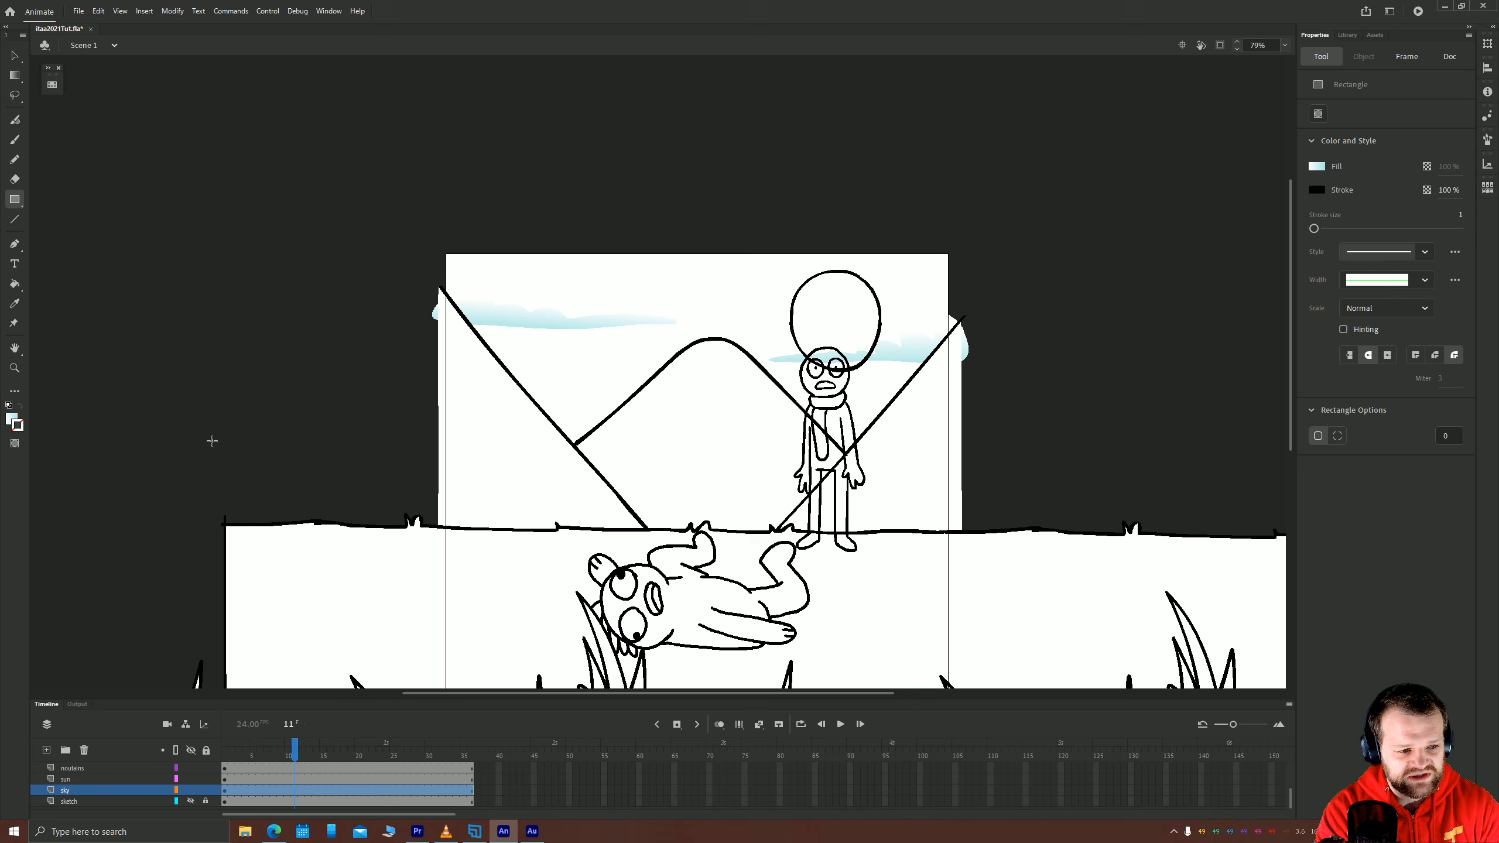
click(11, 419)
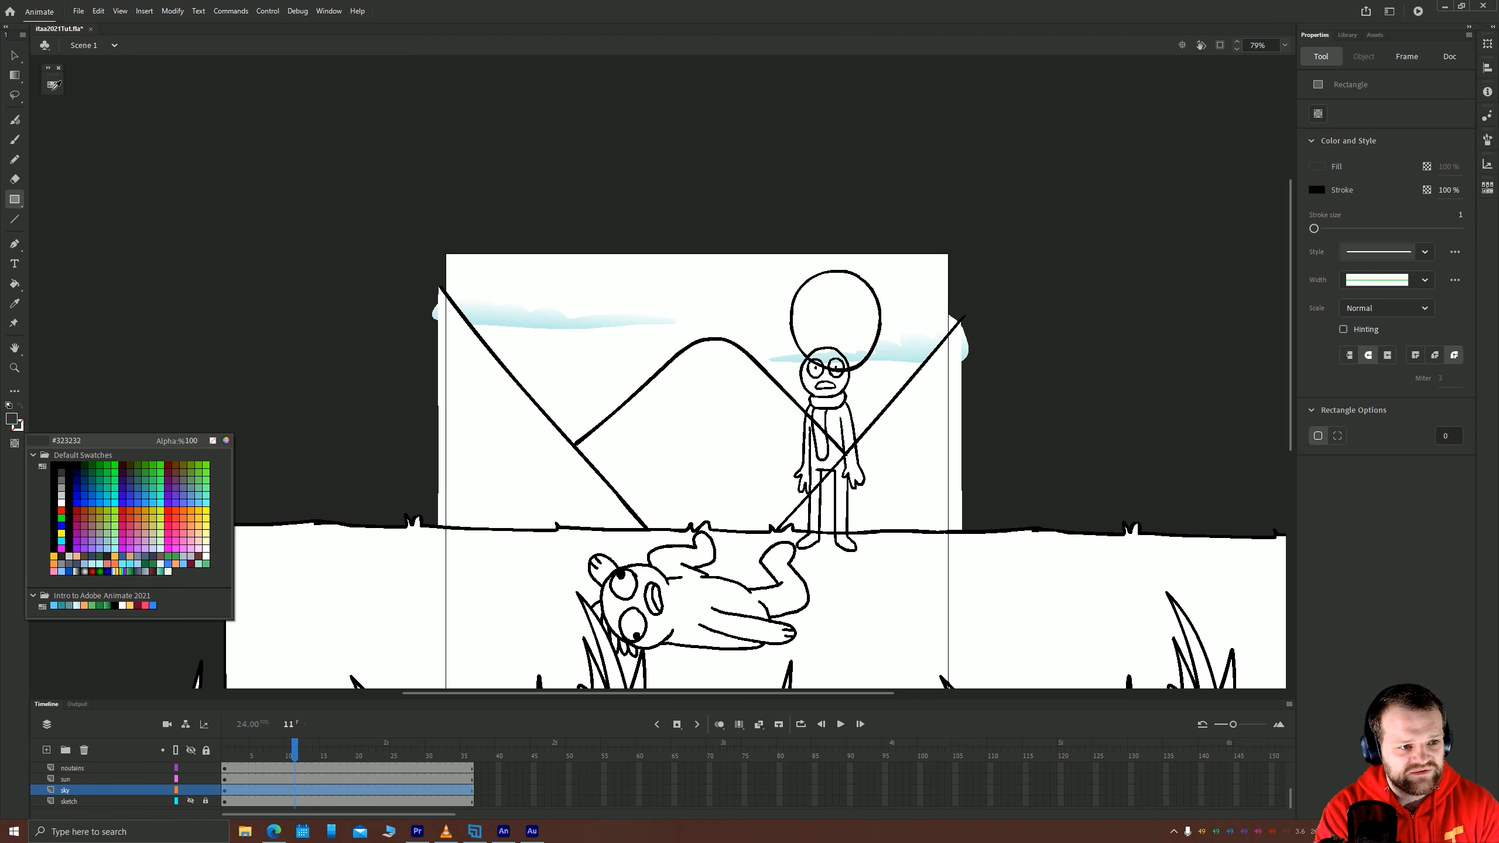
click(53, 87)
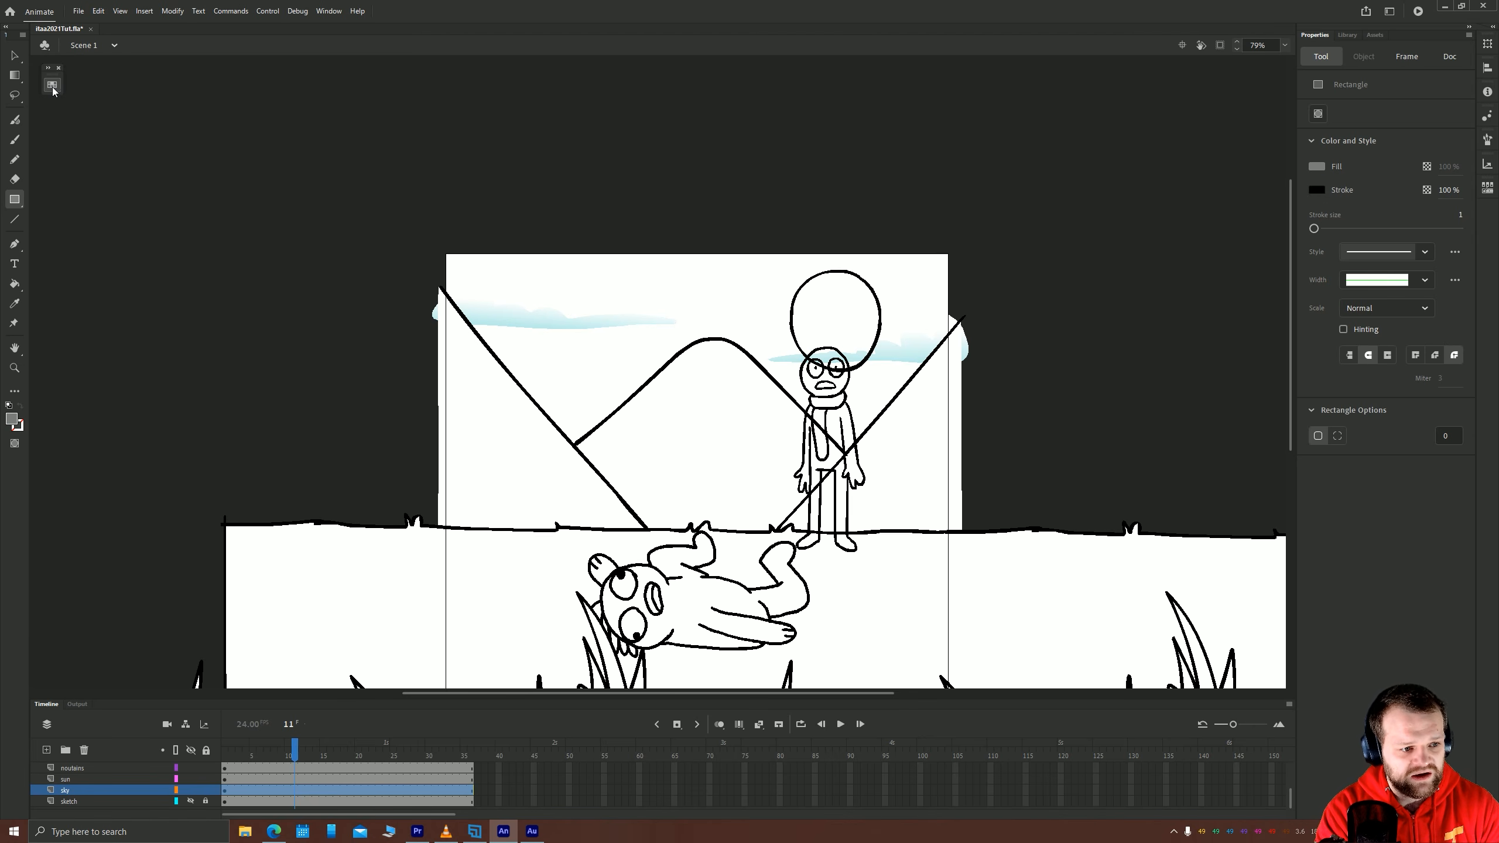
click(53, 87)
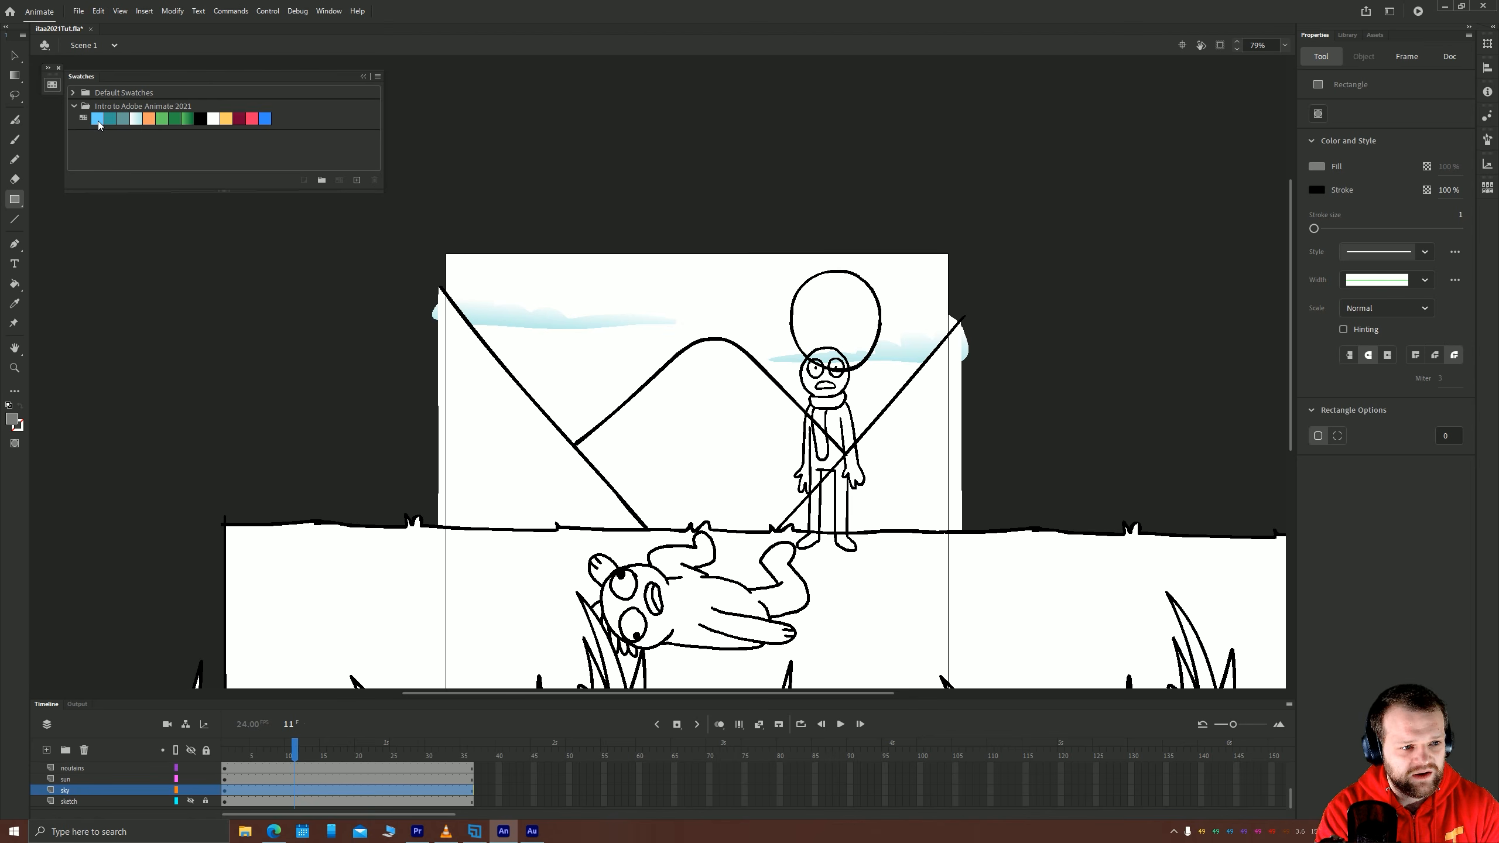
click(98, 119)
mouse_move(442, 249)
mouse_down()
mouse_move(806, 365)
mouse_move(953, 534)
mouse_up()
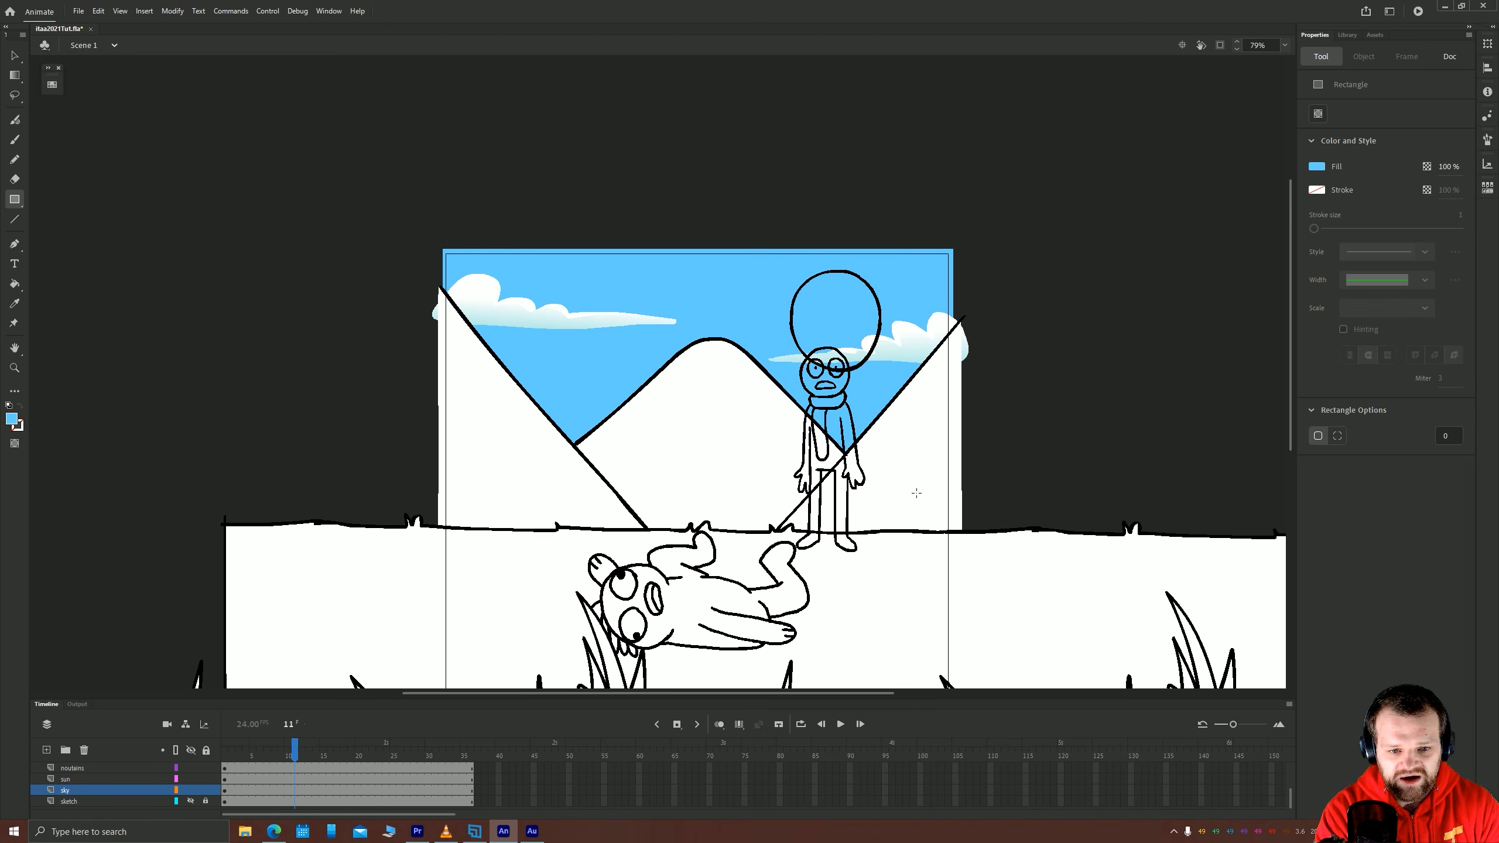
click(16, 55)
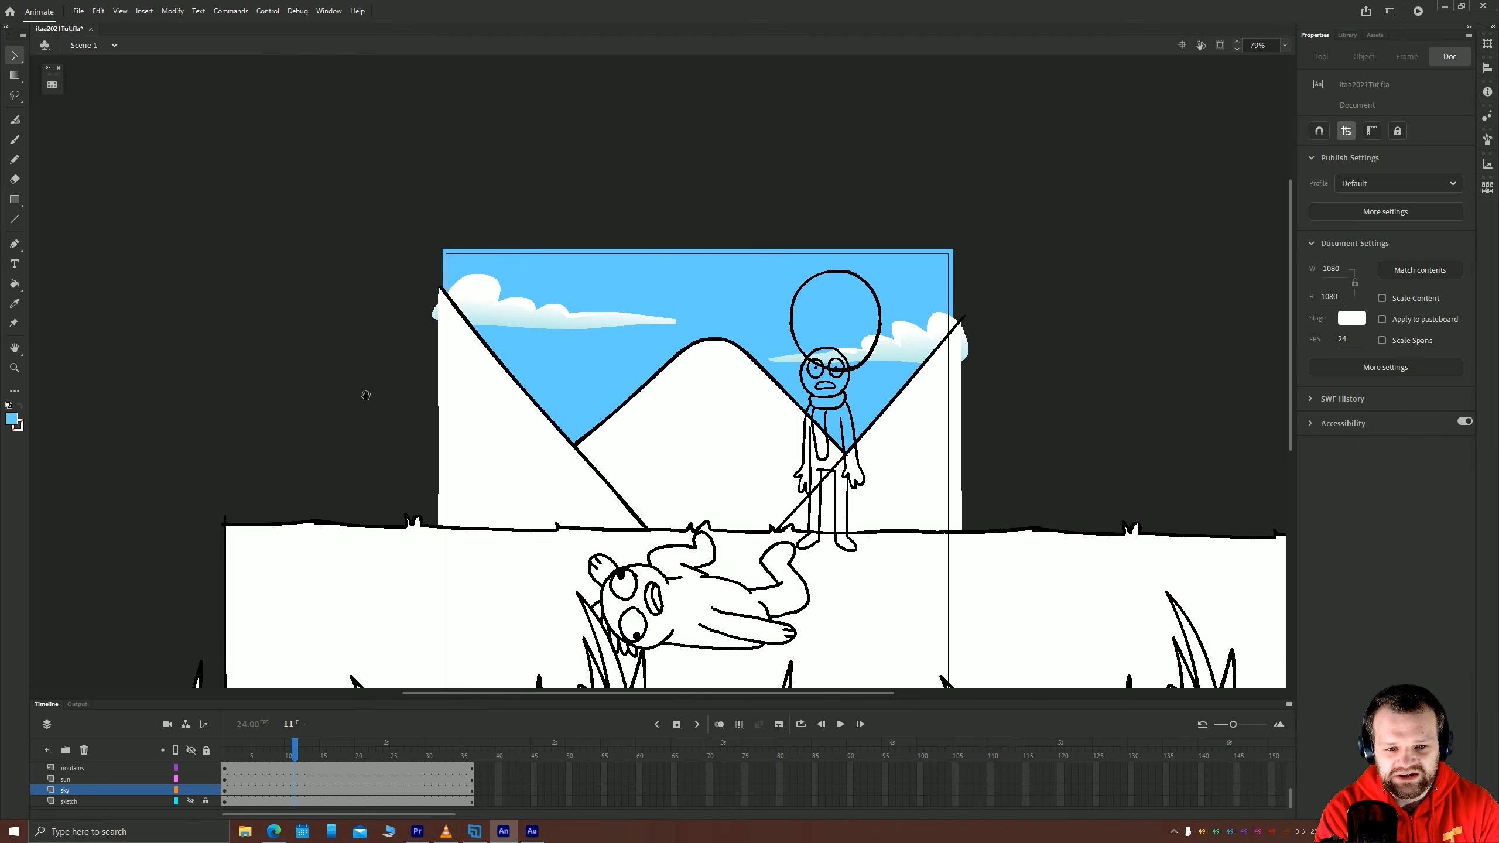
Open the sun symbol for editing, recolor its outline with the yellow-orange swatch and fill its interior with the same color.
drag(393, 375, 341, 335)
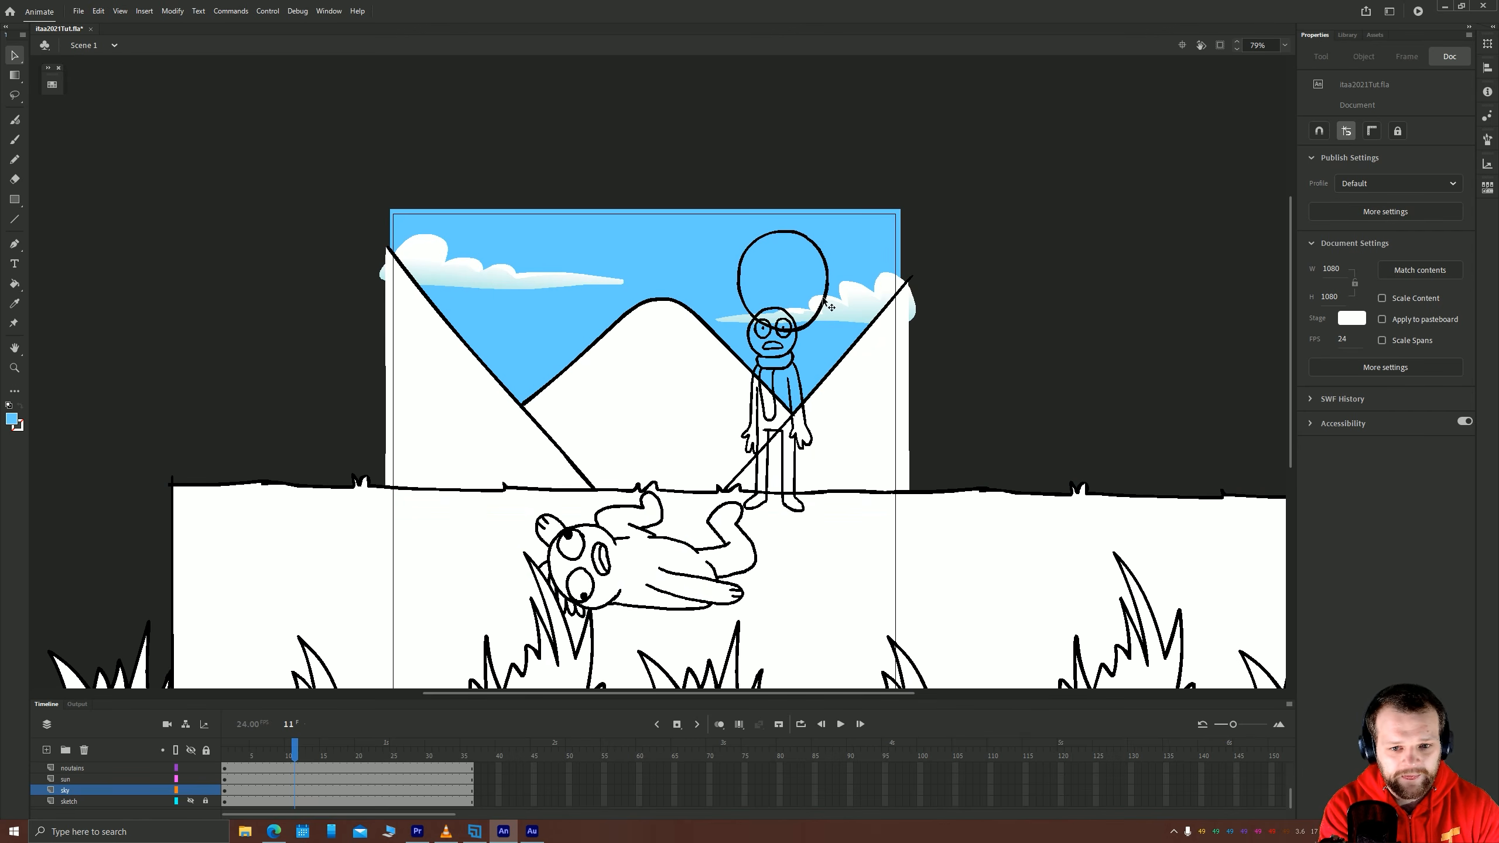
click(746, 271)
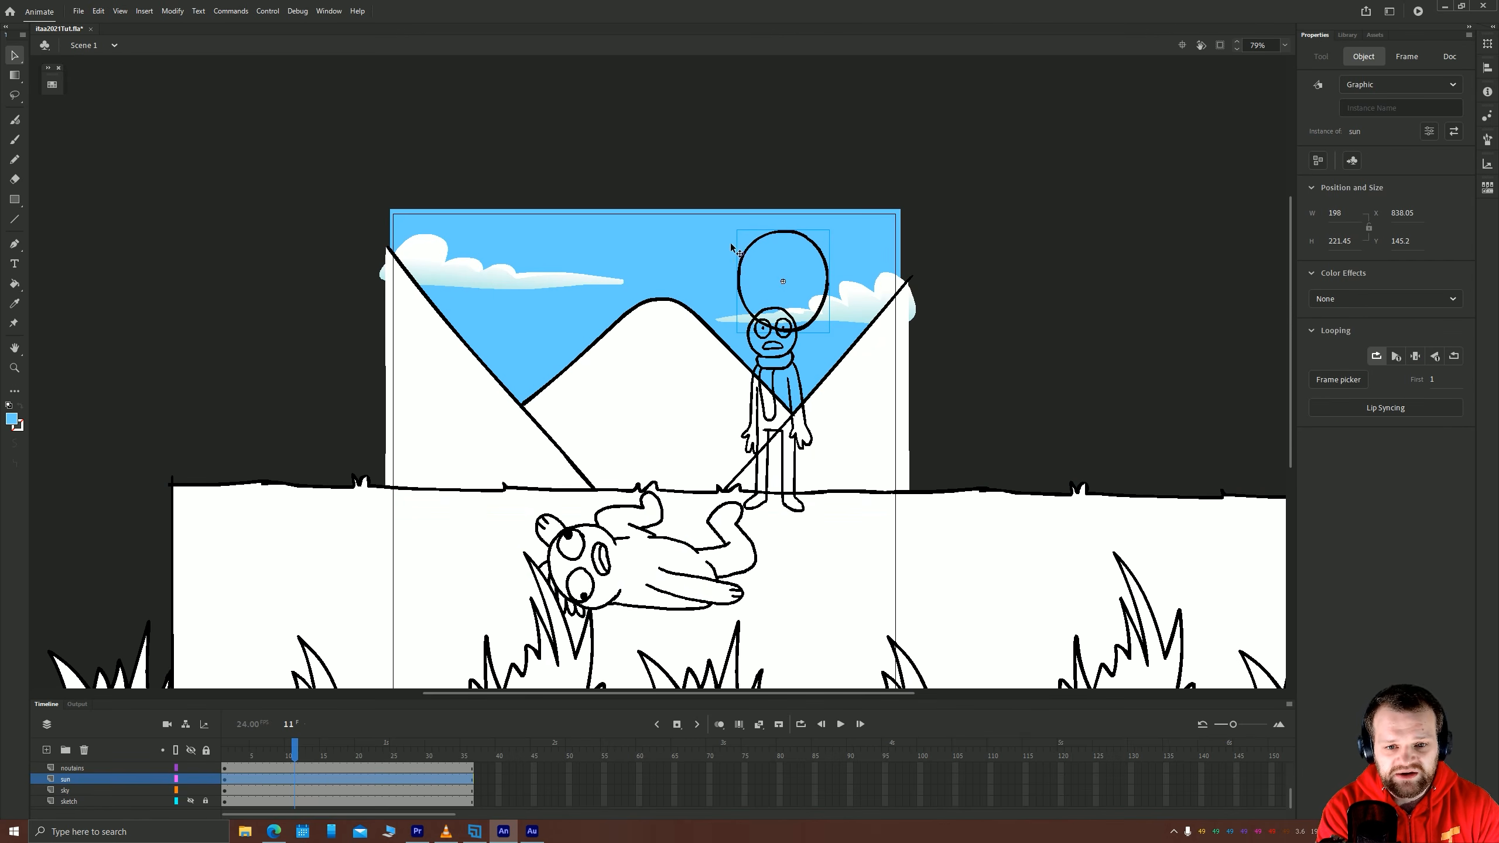
double_click(749, 257)
click(742, 260)
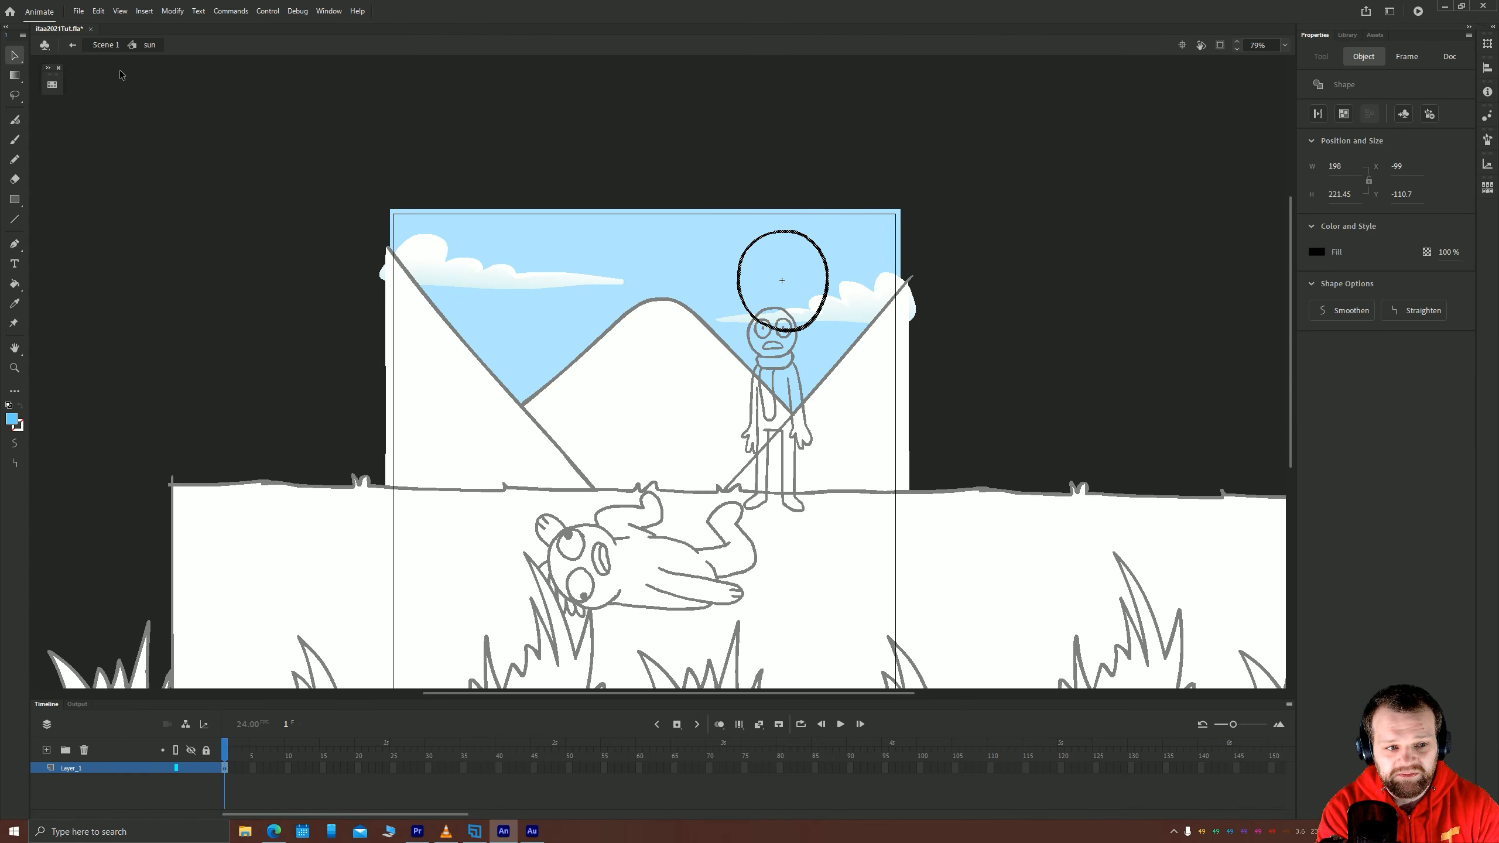
click(52, 85)
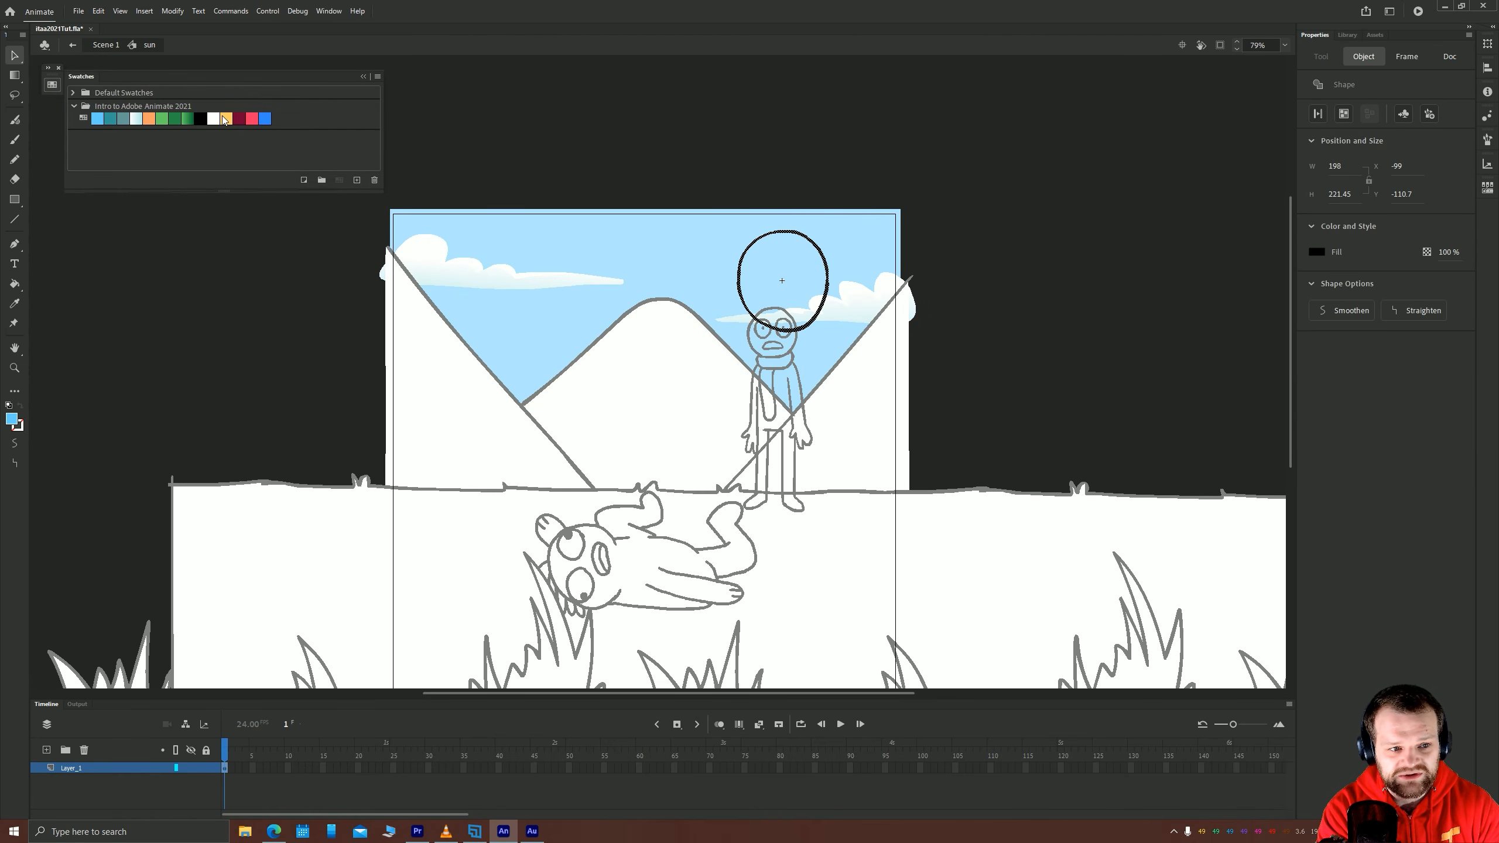
click(224, 121)
key(k)
click(777, 281)
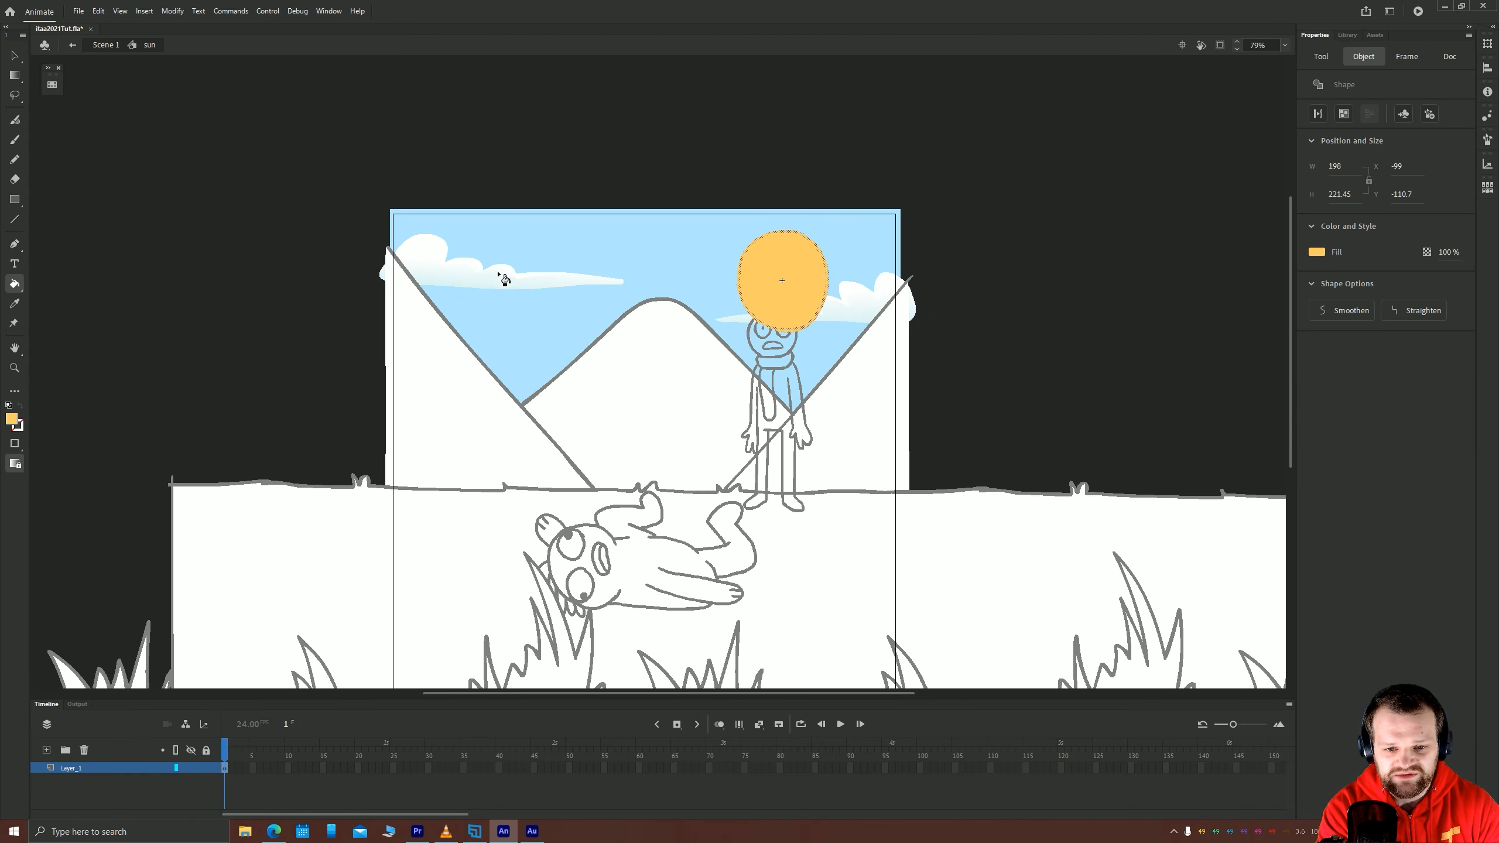
Leave the sun symbol and open the mountains symbol for editing.
key(v)
click(310, 272)
drag(565, 310, 568, 251)
double_click(185, 283)
mouse_move(344, 341)
mouse_down()
mouse_move(294, 323)
mouse_move(292, 354)
mouse_up()
double_click(426, 321)
click(426, 321)
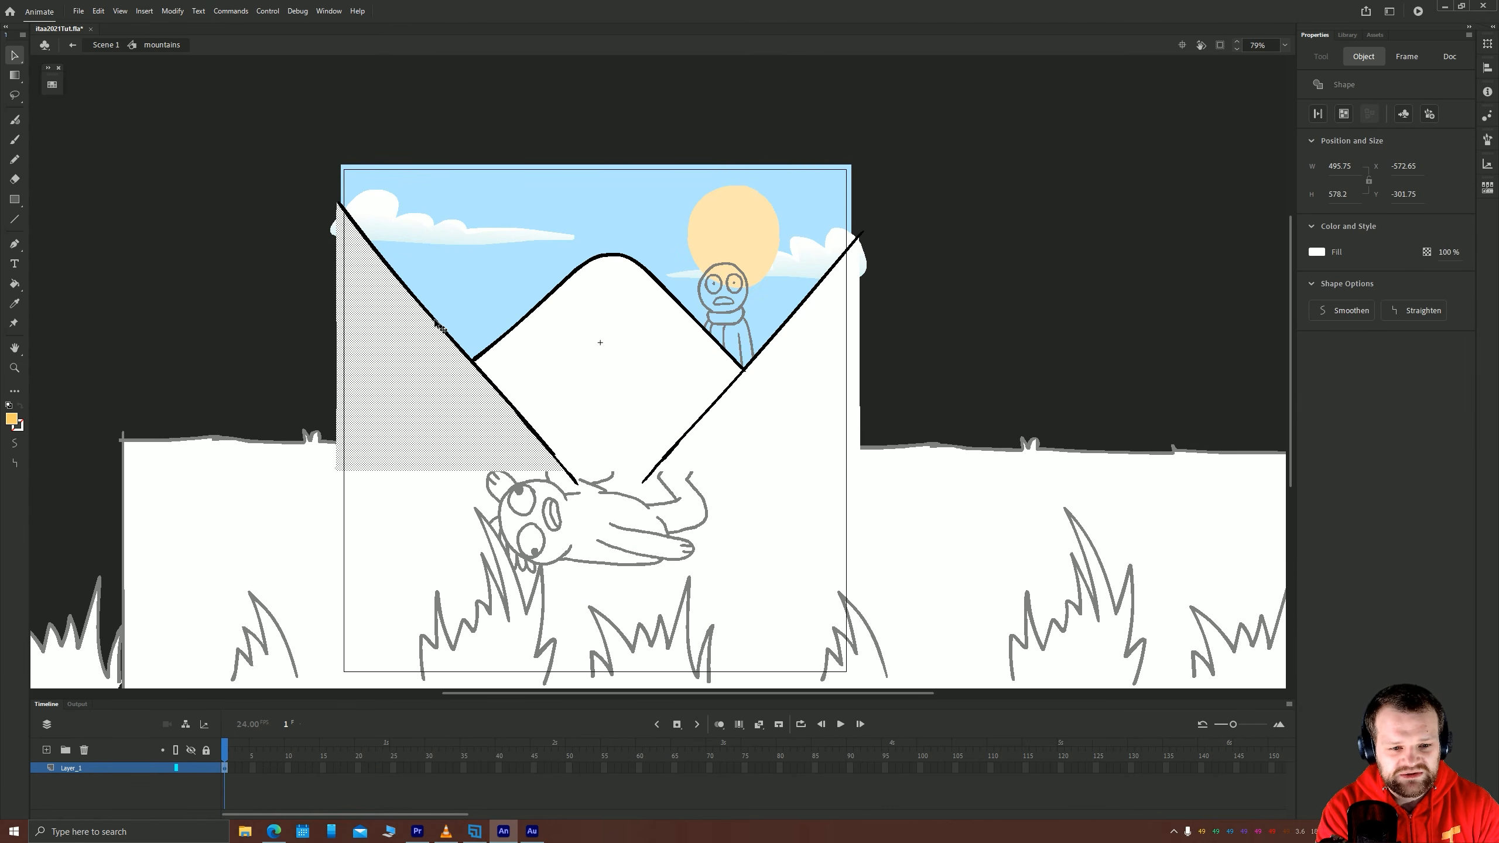
Try to recolor the mountain outlines with the muted grey-teal swatch.
double_click(437, 323)
click(52, 84)
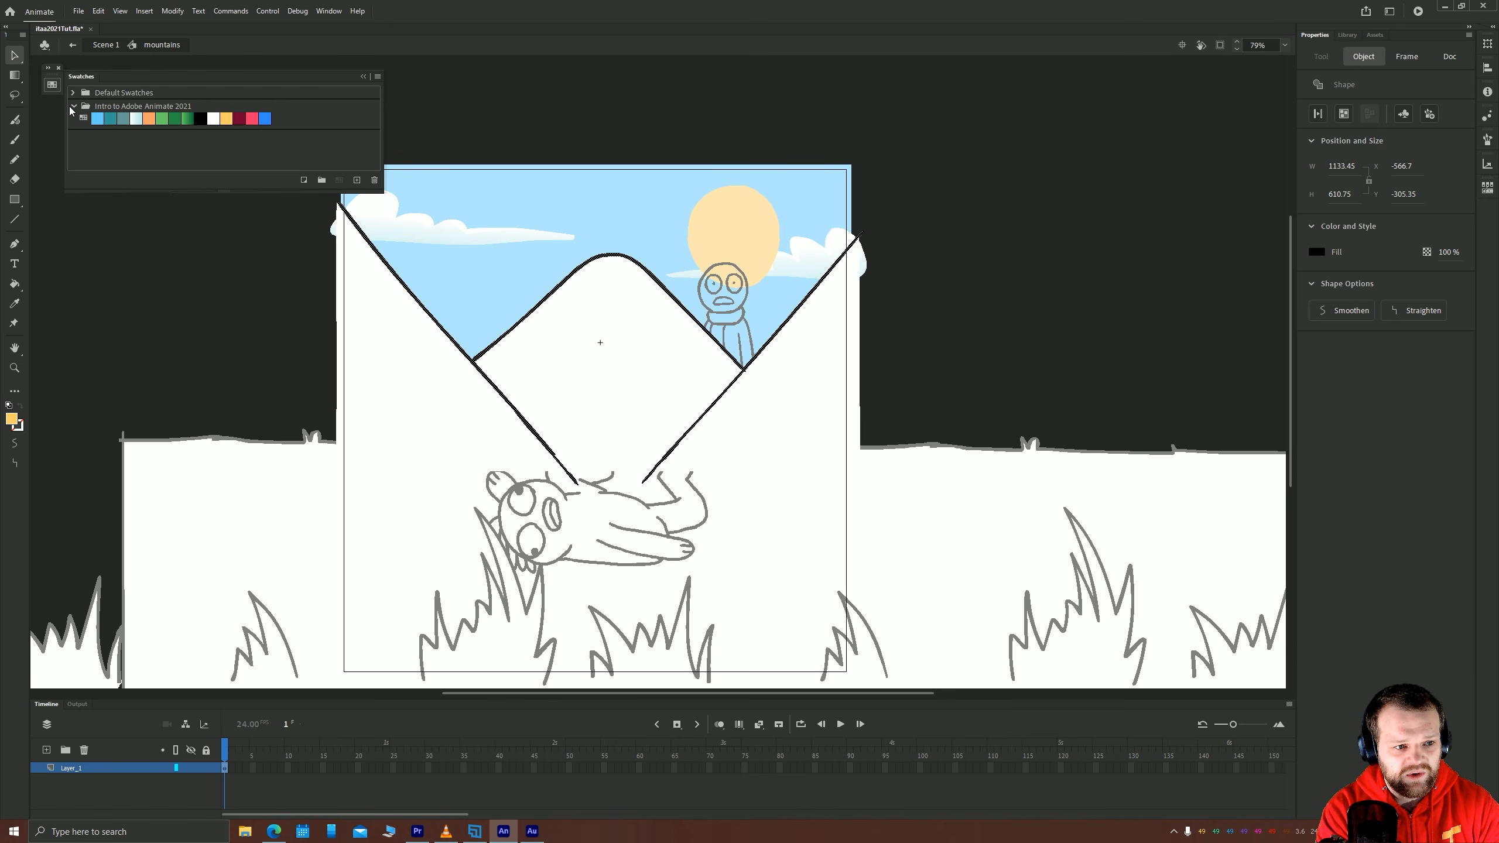
click(125, 118)
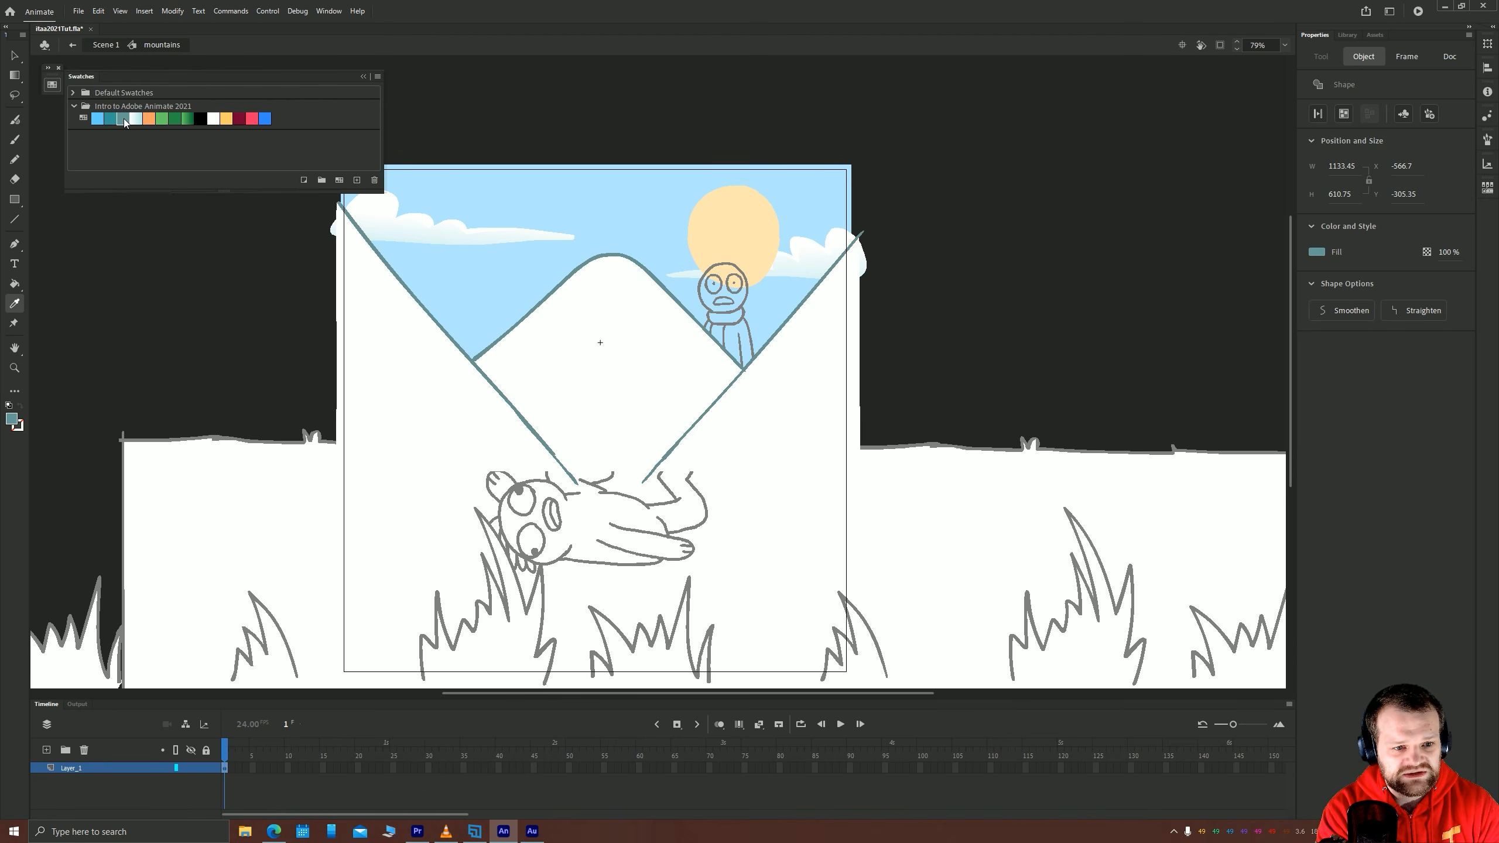
click(230, 254)
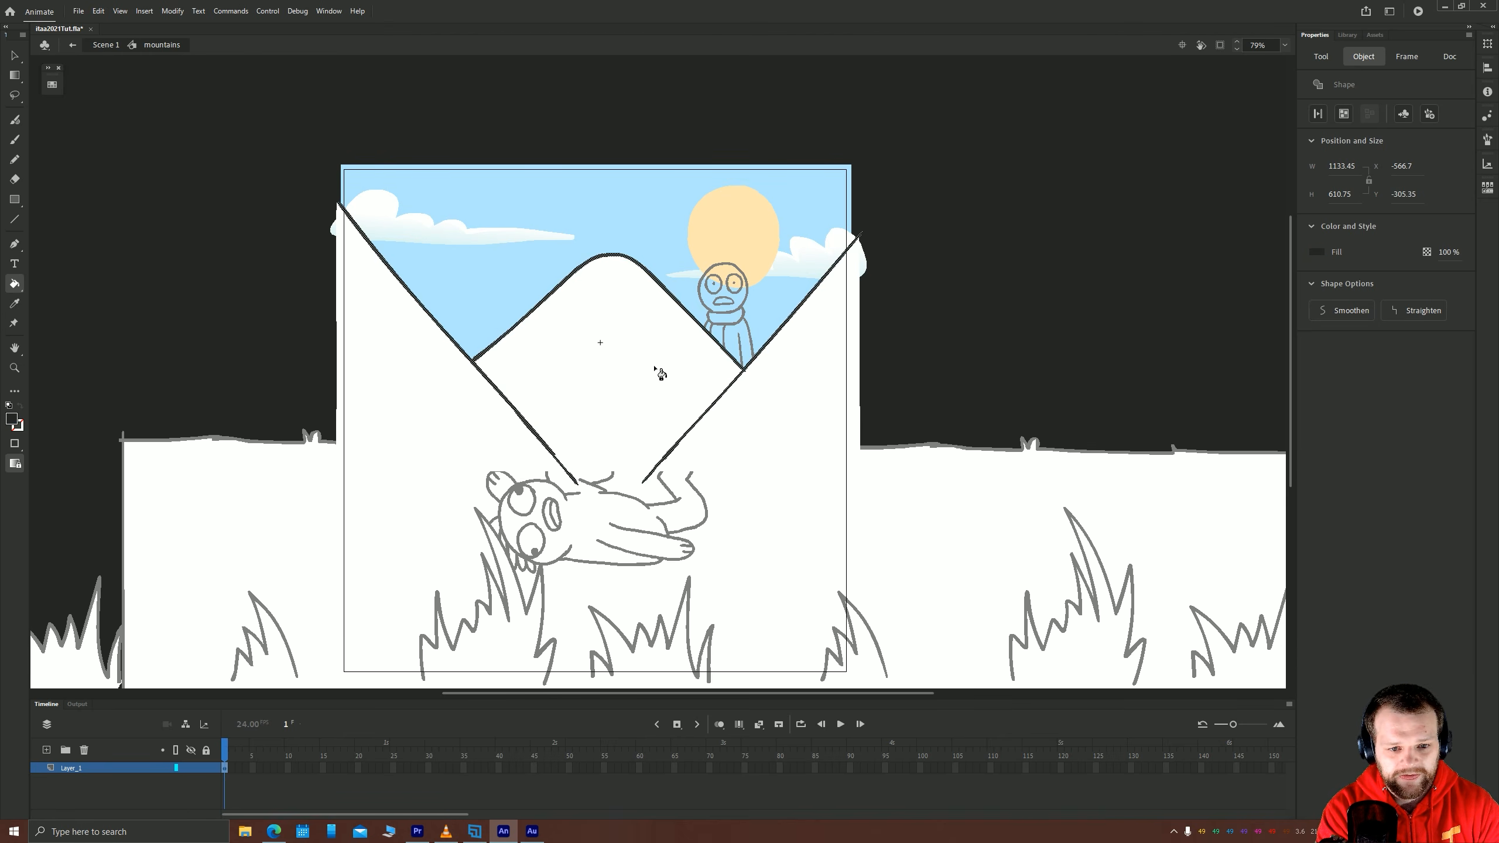
Recolor the middle mountain's white fill with the muted grey-teal swatch.
key(v)
click(612, 377)
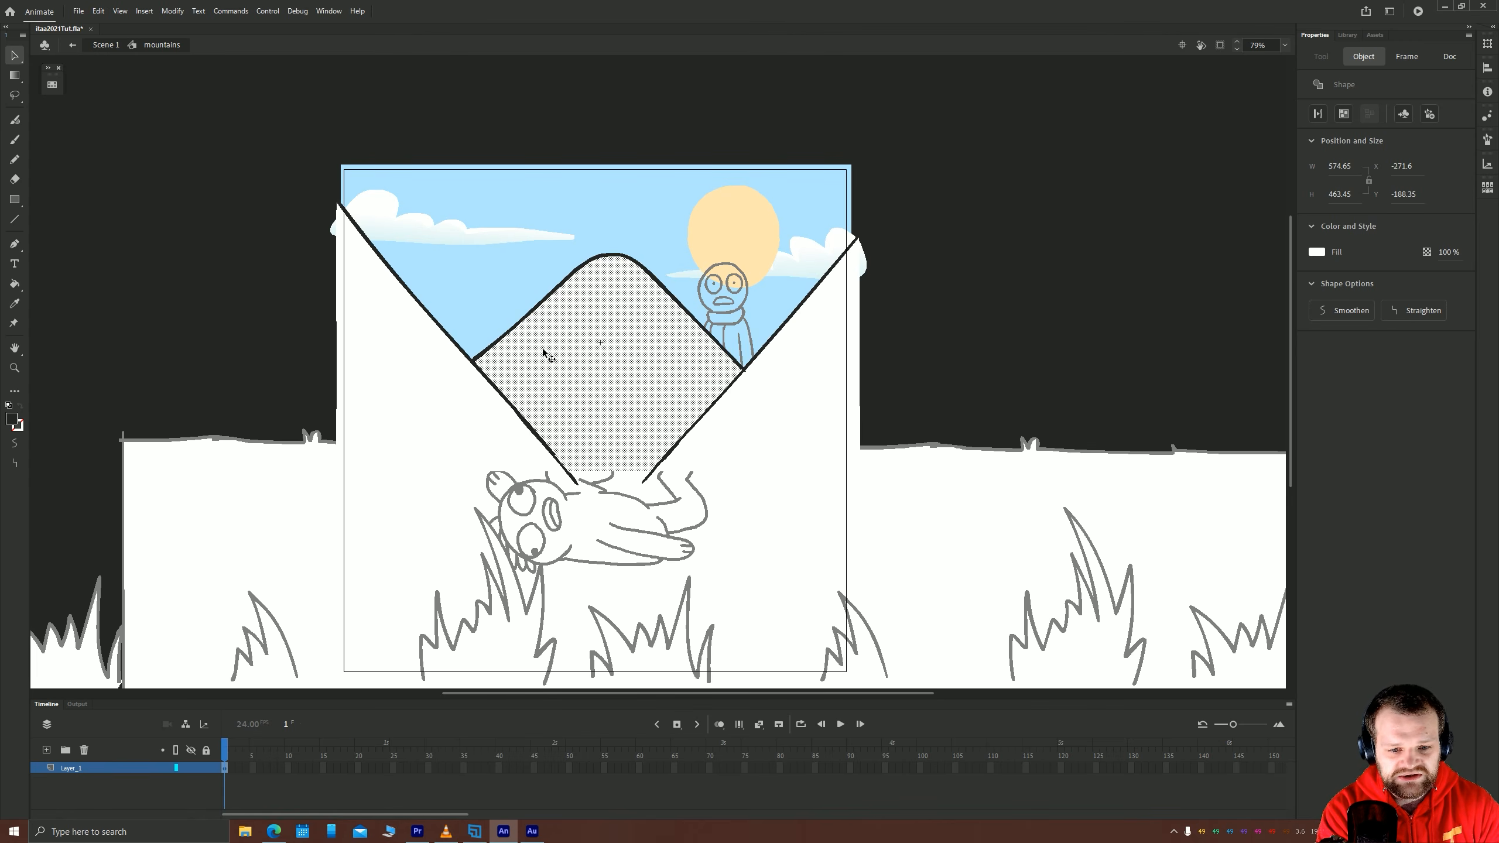
click(52, 84)
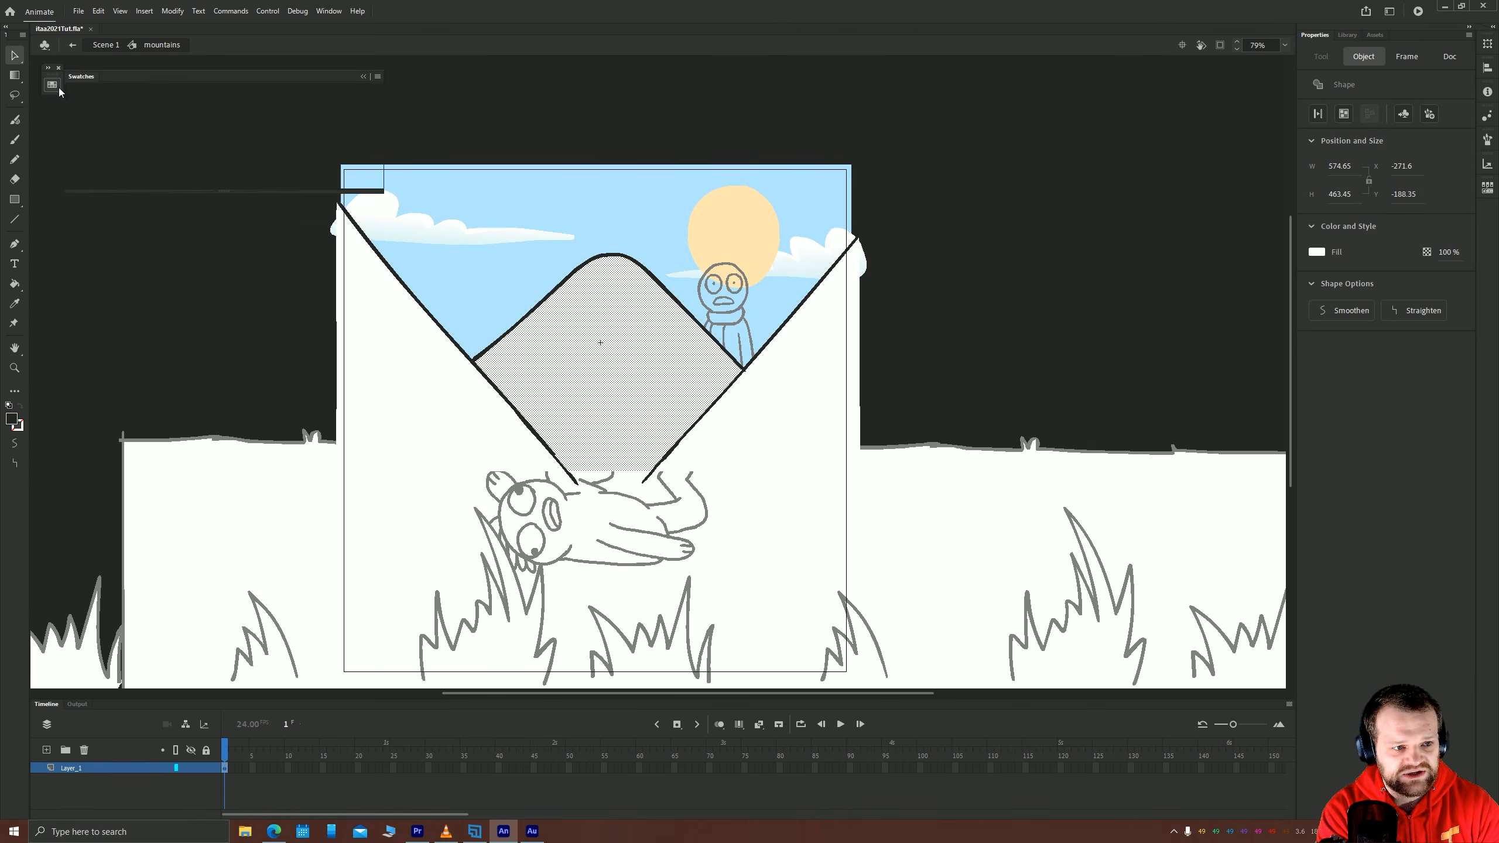
click(122, 120)
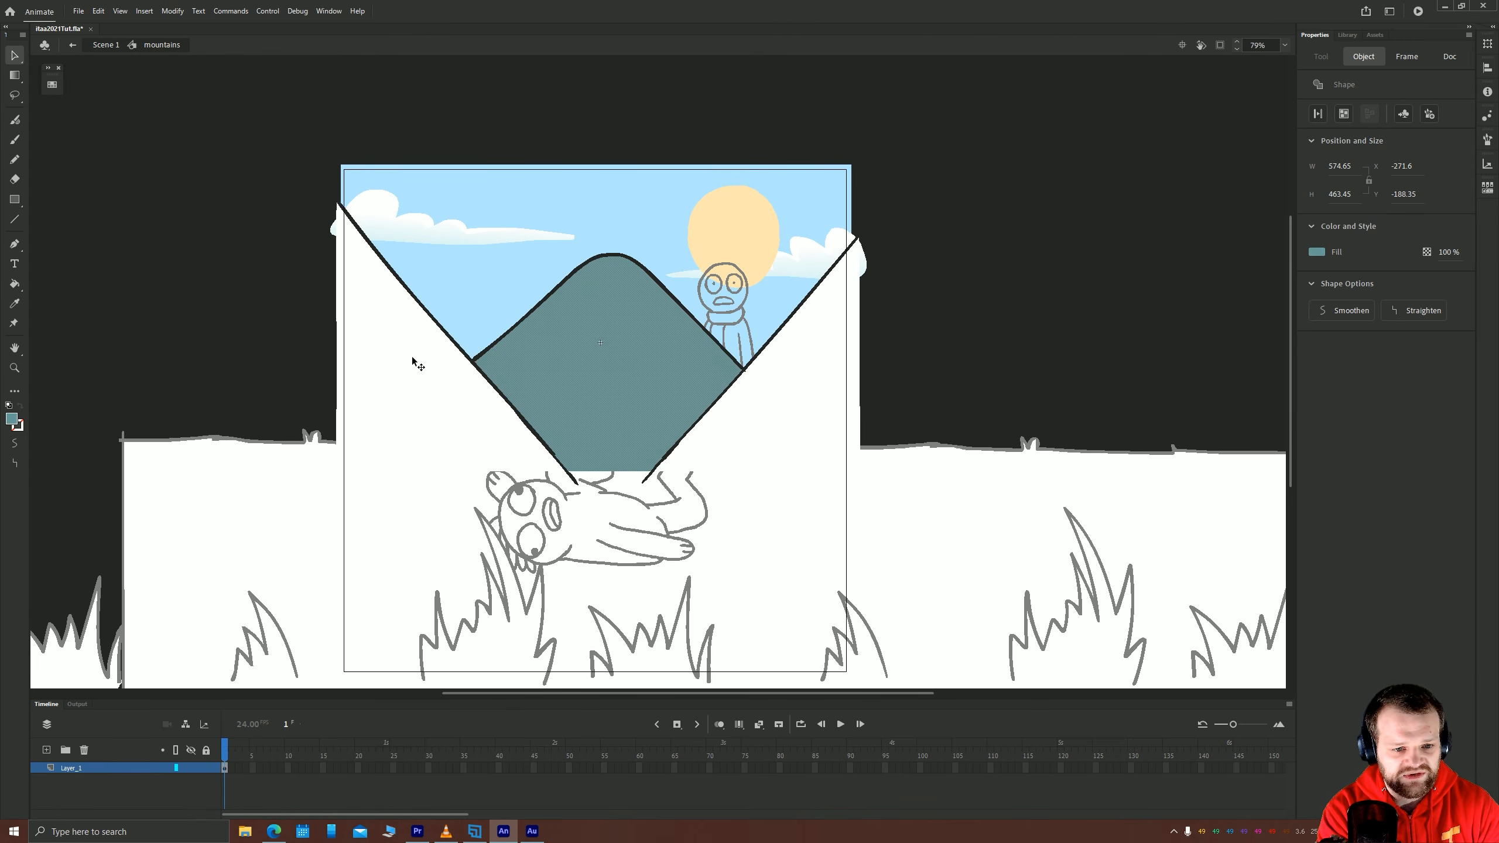
Recolor the white fills of both side mountains together with the stronger teal swatch.
click(450, 362)
shift+click(738, 417)
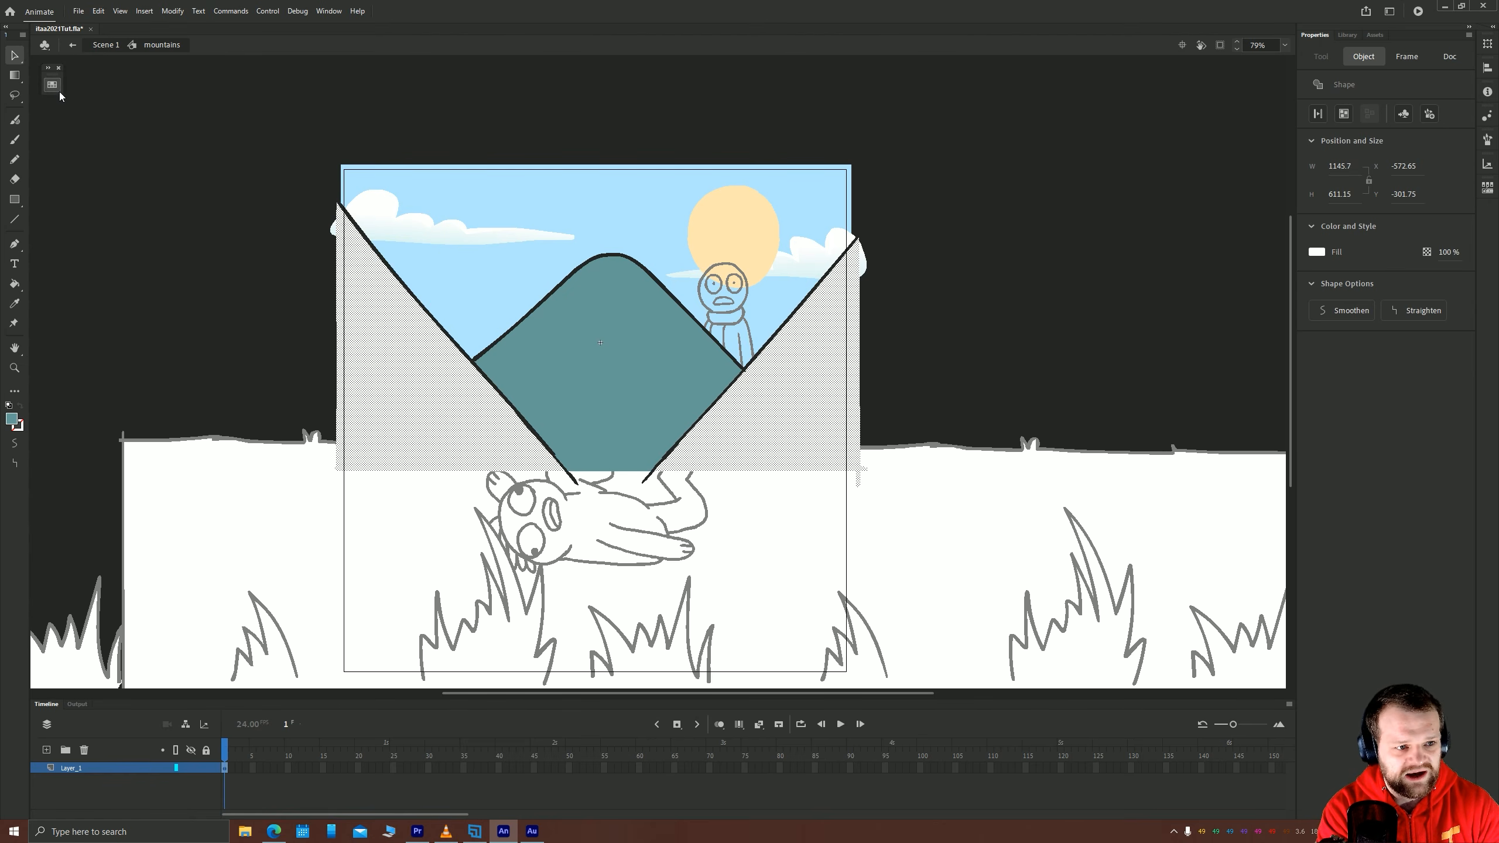
click(52, 85)
click(114, 121)
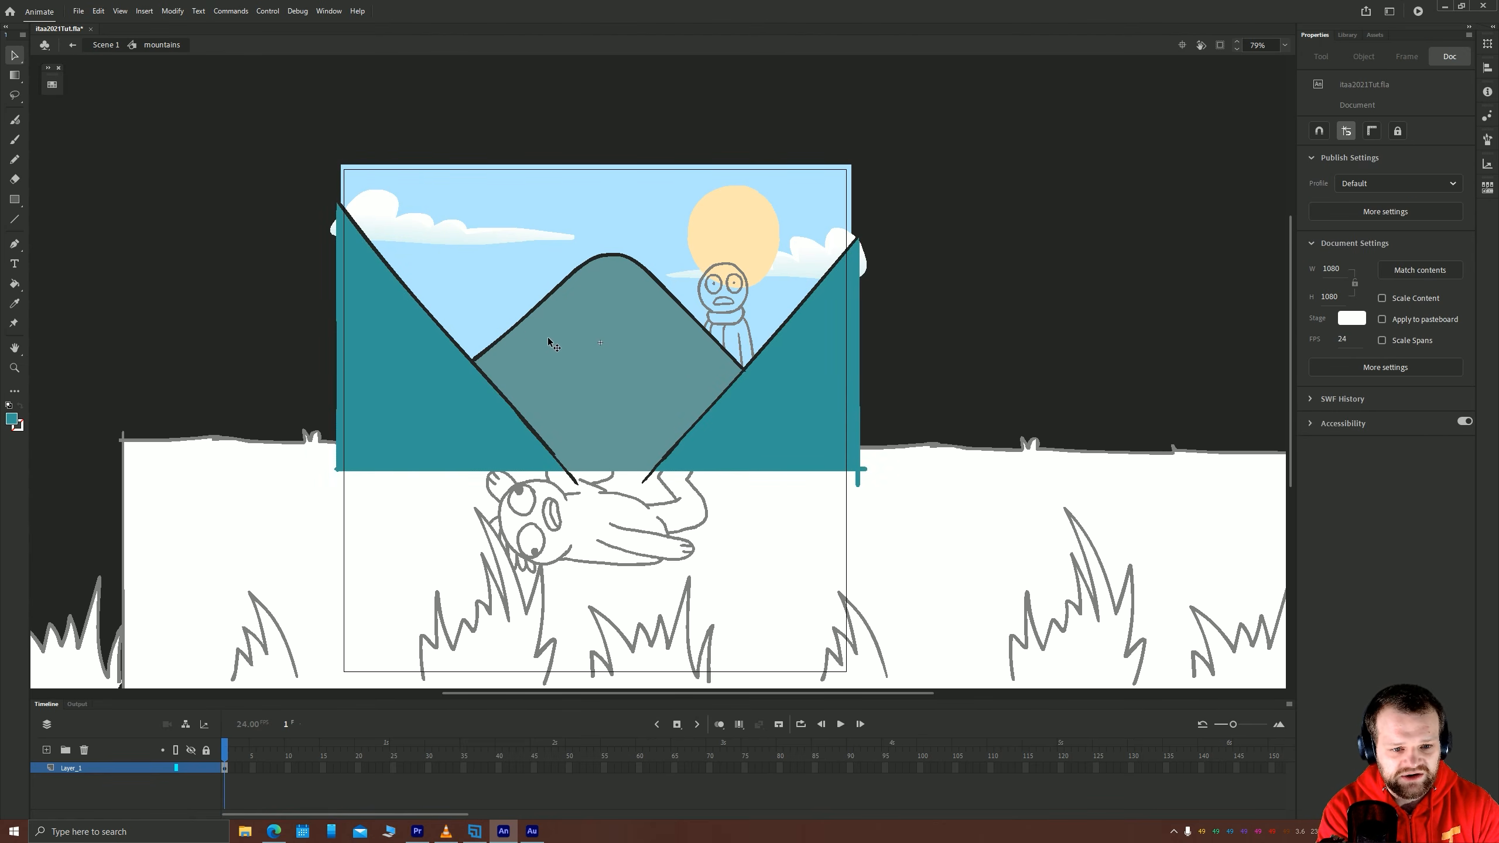
Try blue, teal and green gradient swatches on the mountain outlines, settle on the muted grey-teal, and return to the main scene.
double_click(514, 325)
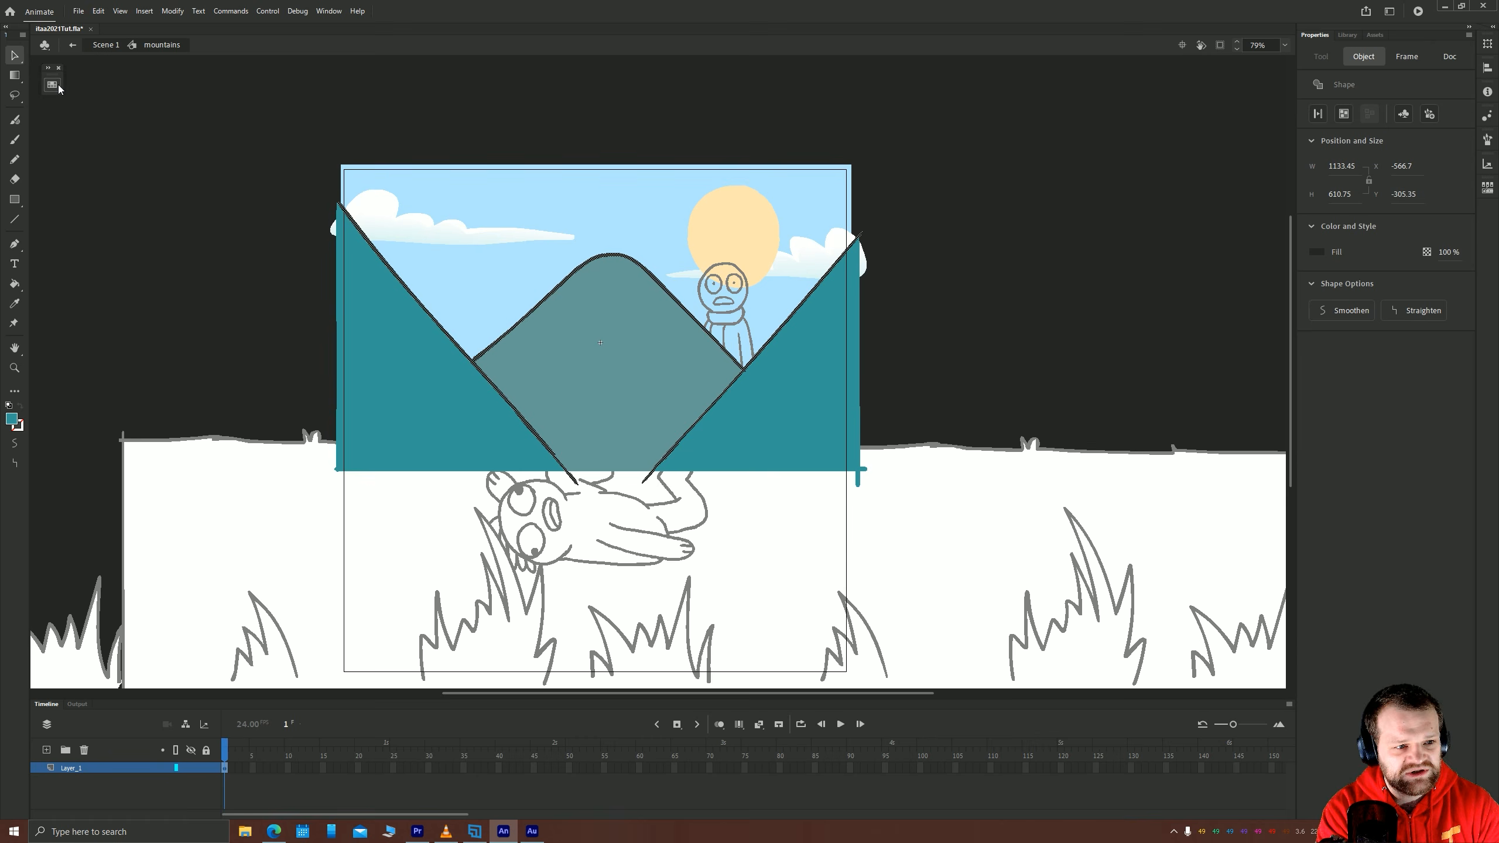
click(52, 84)
click(264, 121)
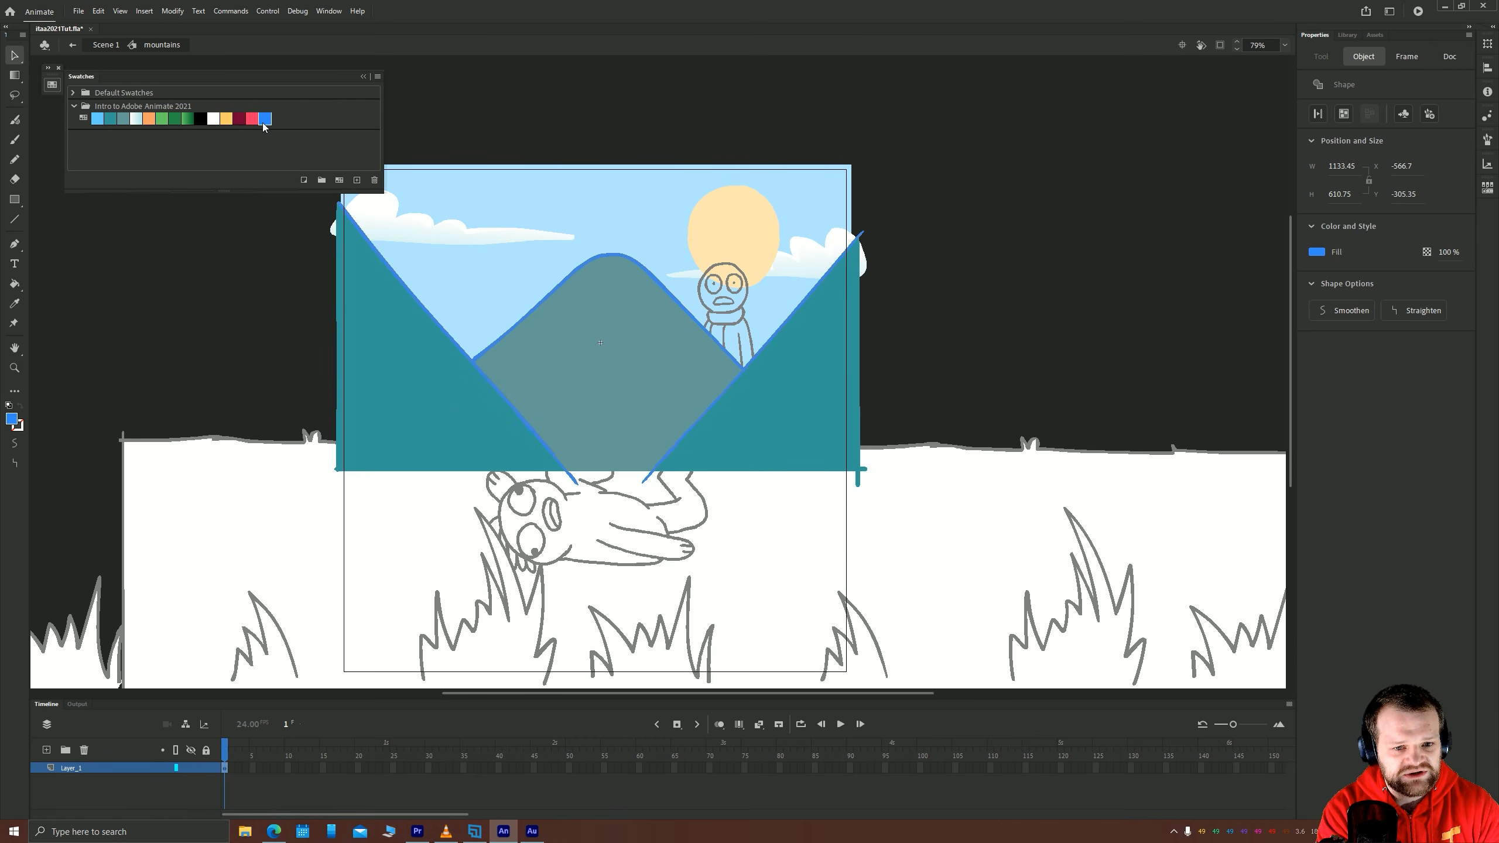
click(111, 120)
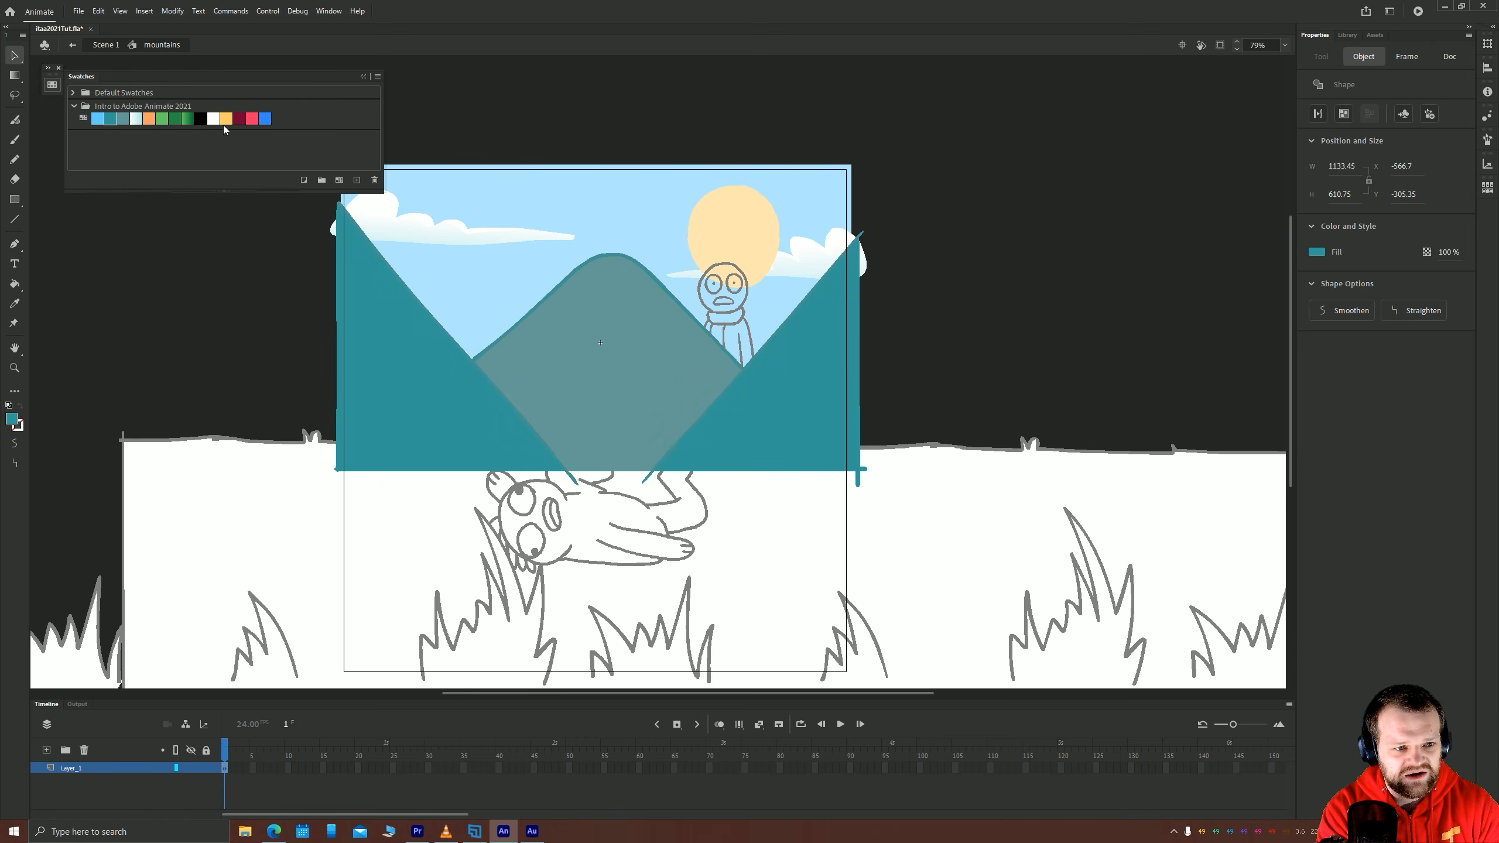
click(187, 120)
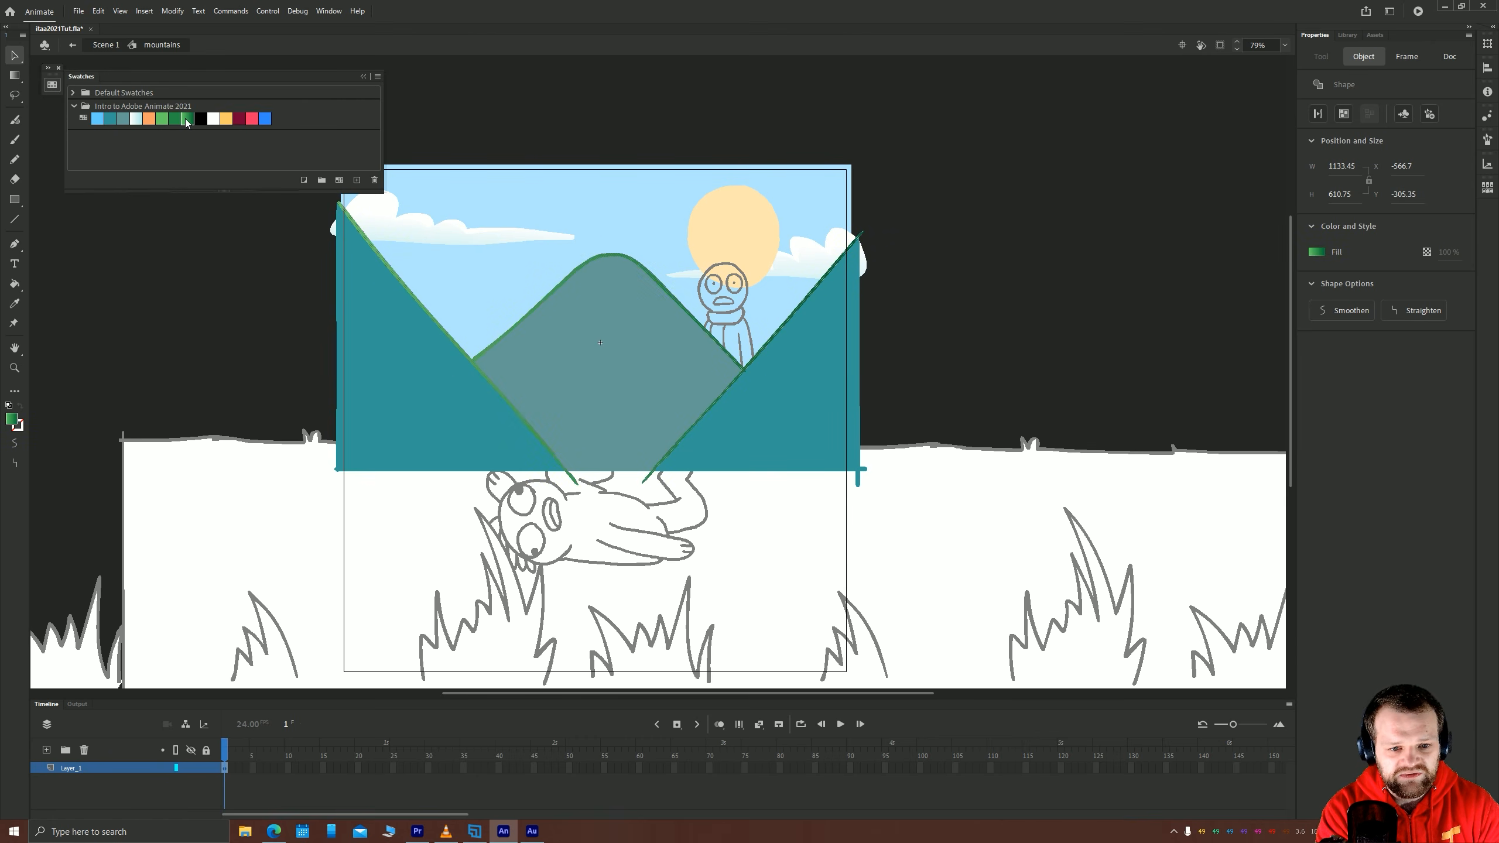
click(123, 120)
click(204, 310)
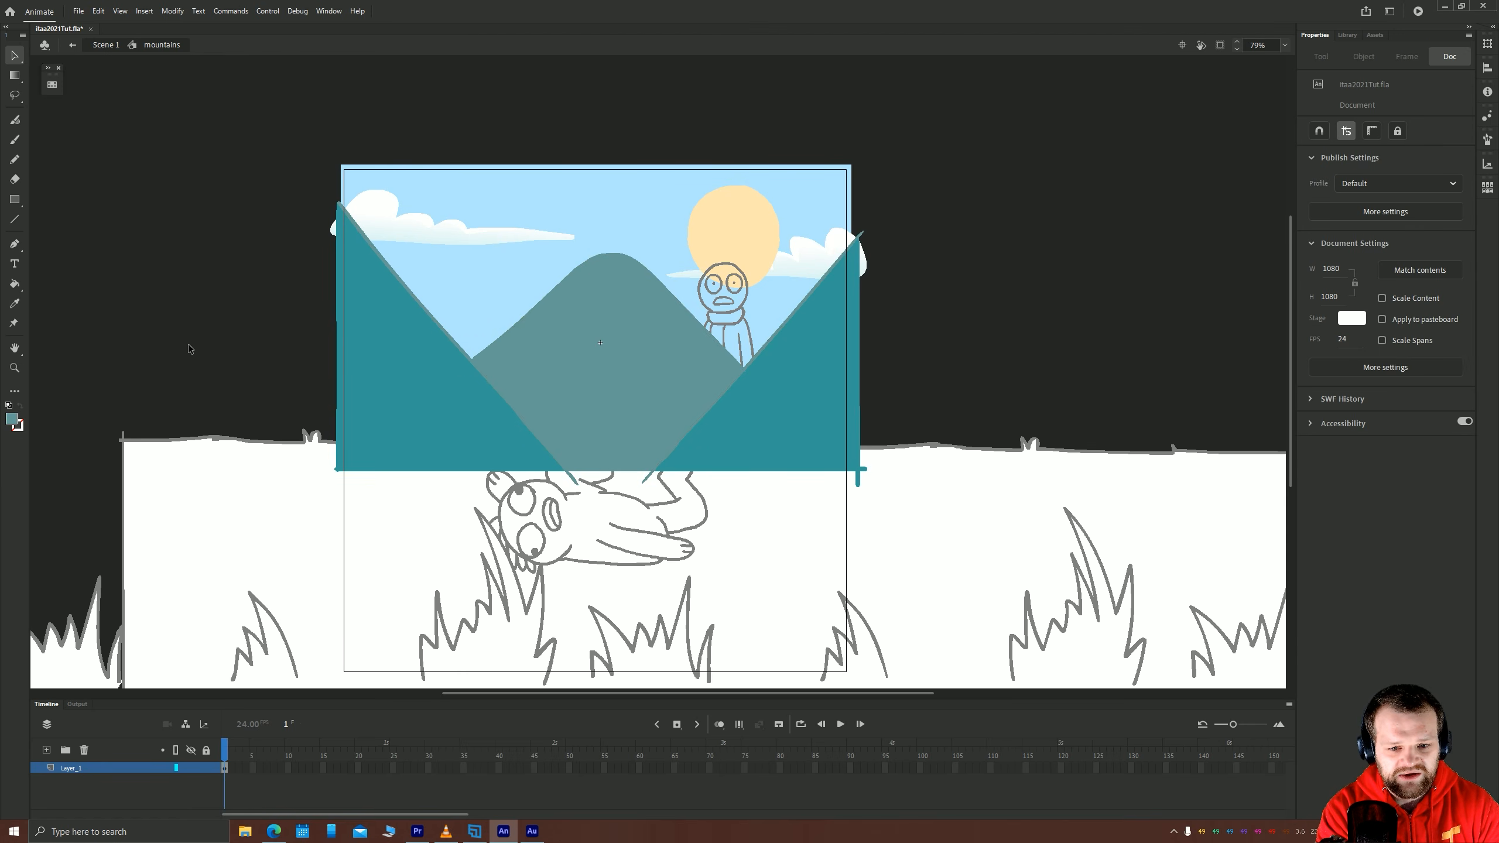
drag(242, 348, 315, 342)
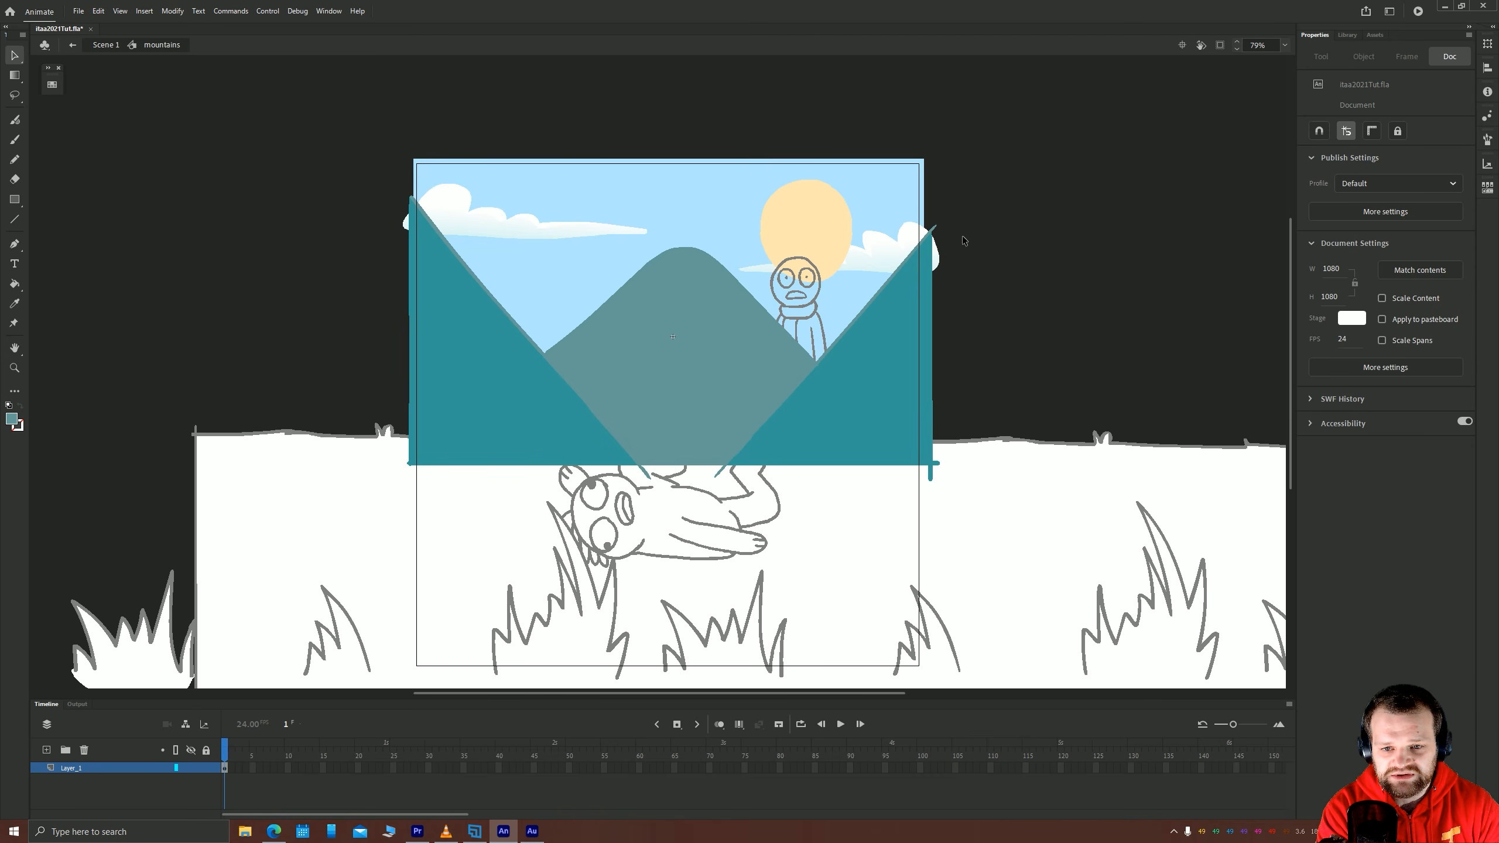
double_click(251, 342)
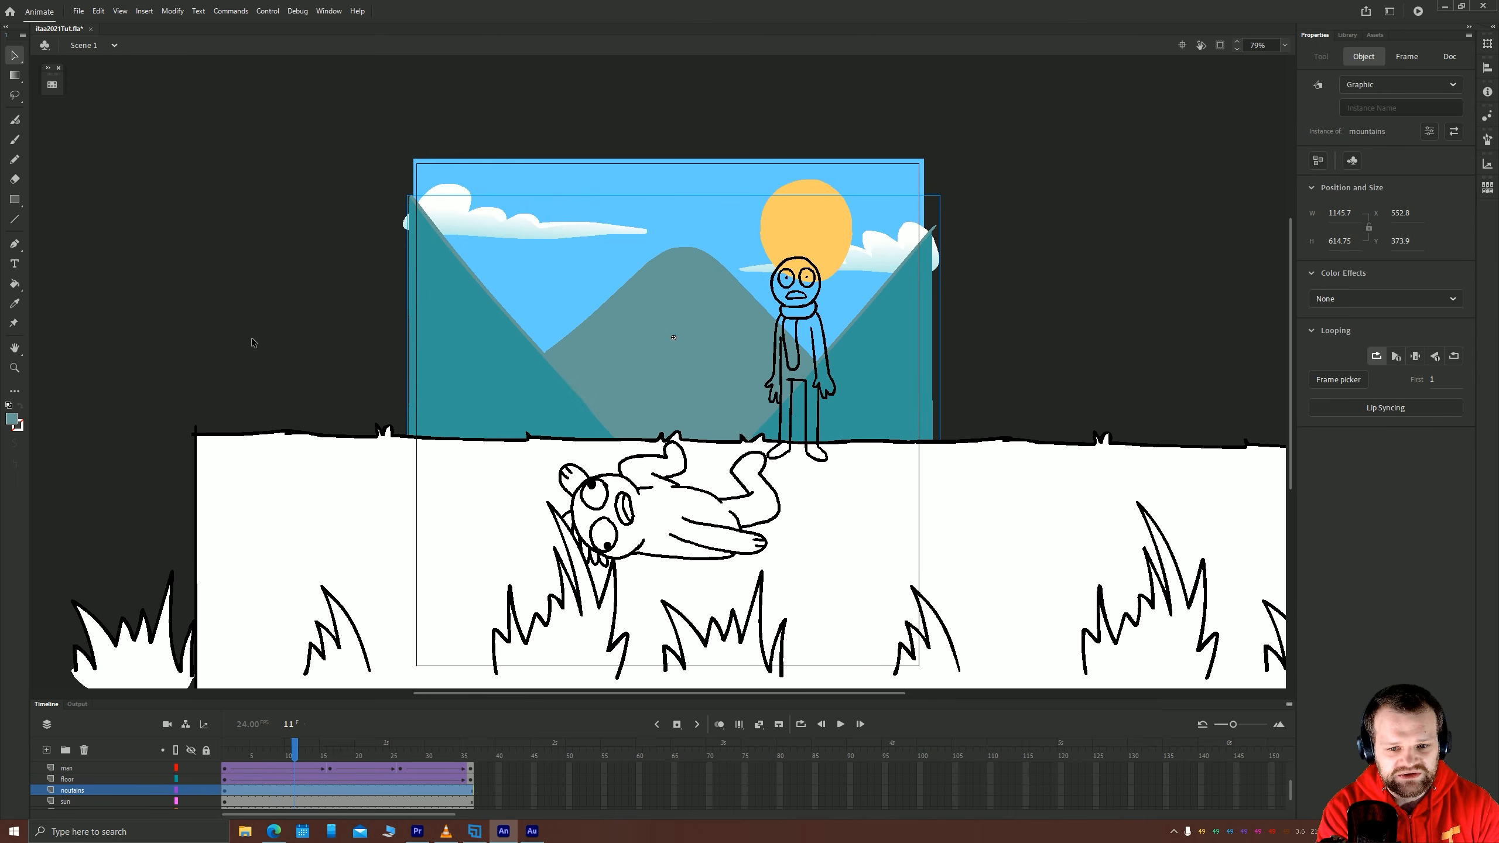
Open the floor symbol for editing and recolor its white ground fill with the light green swatch.
drag(863, 417, 745, 387)
drag(644, 420, 678, 425)
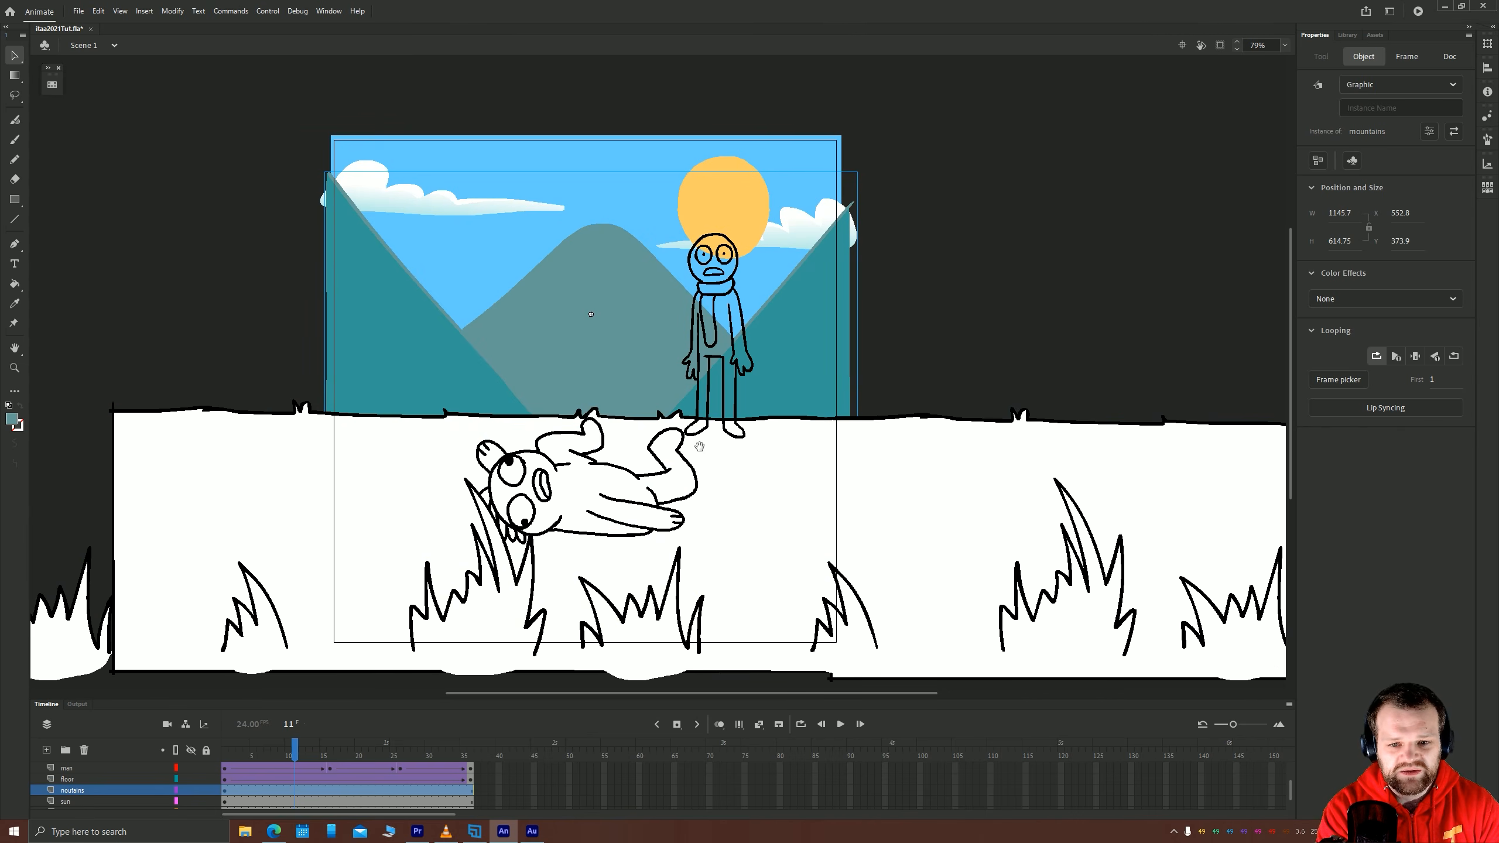
drag(711, 490, 734, 447)
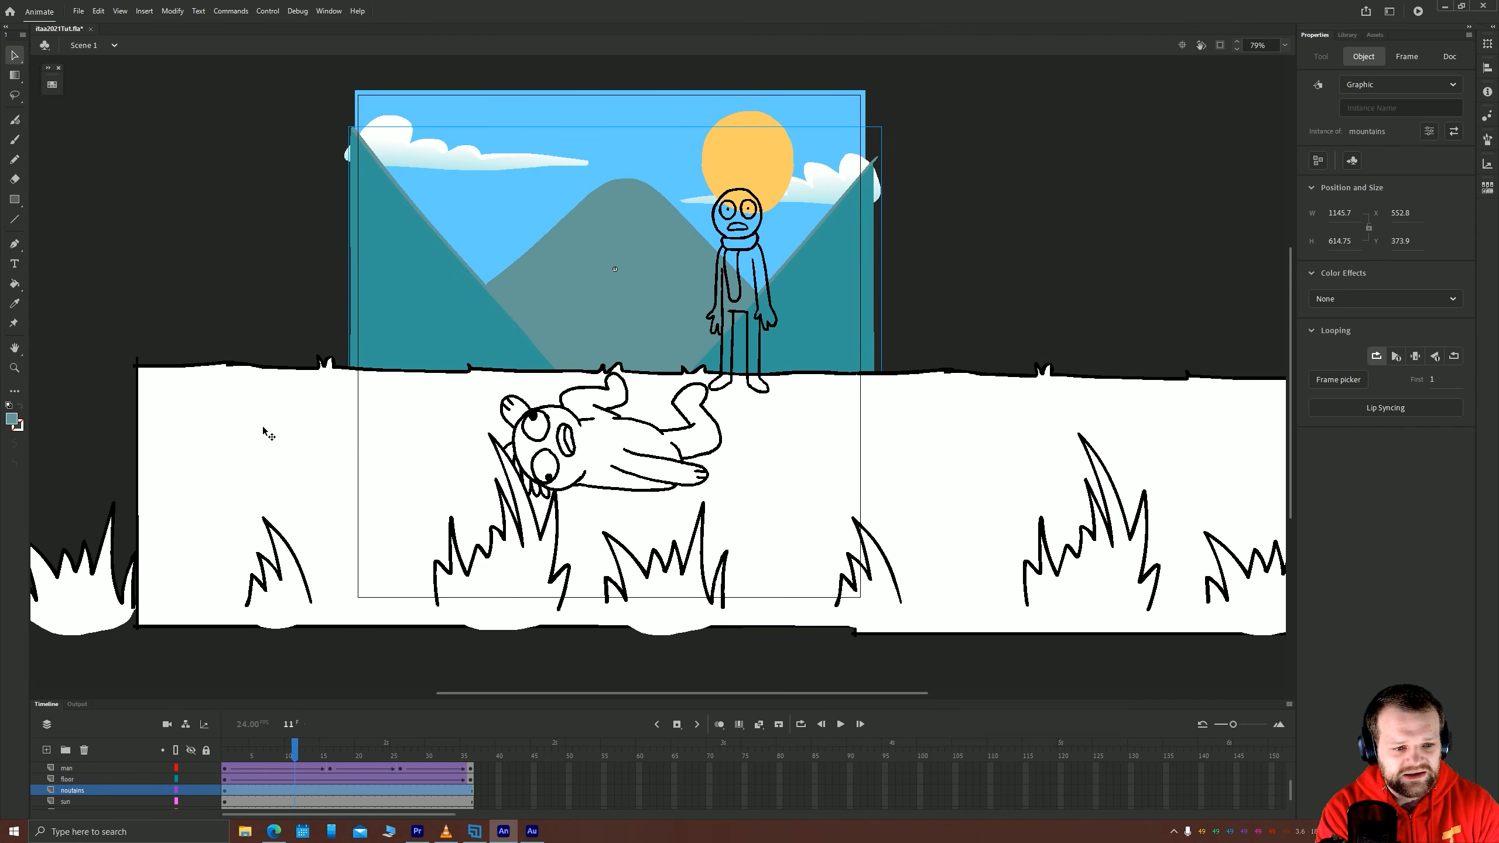
double_click(264, 431)
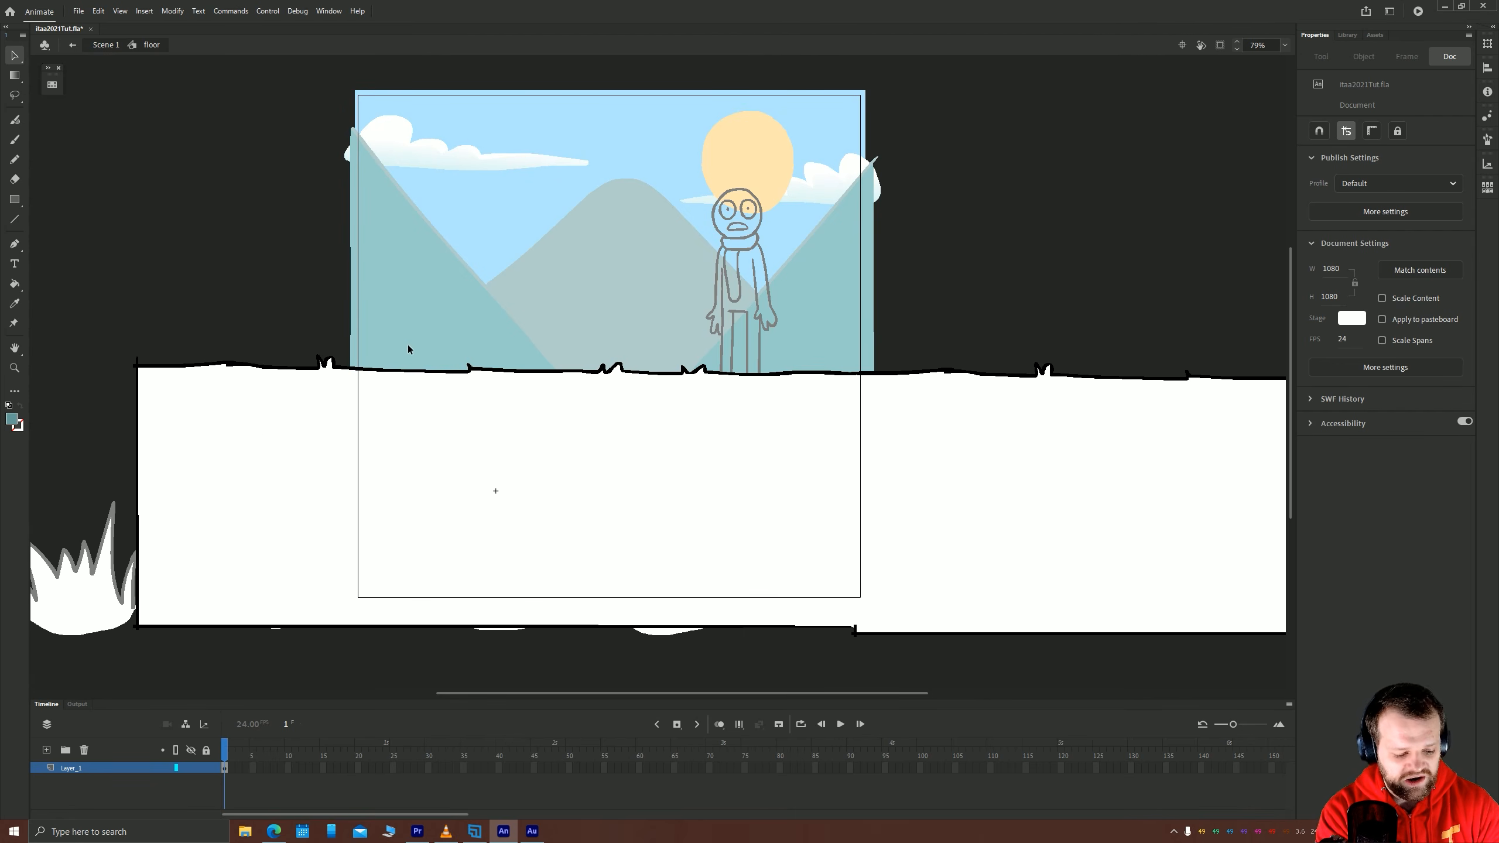
scroll(604, 451, down, 2)
scroll(612, 453, down, 1)
drag(680, 505, 651, 454)
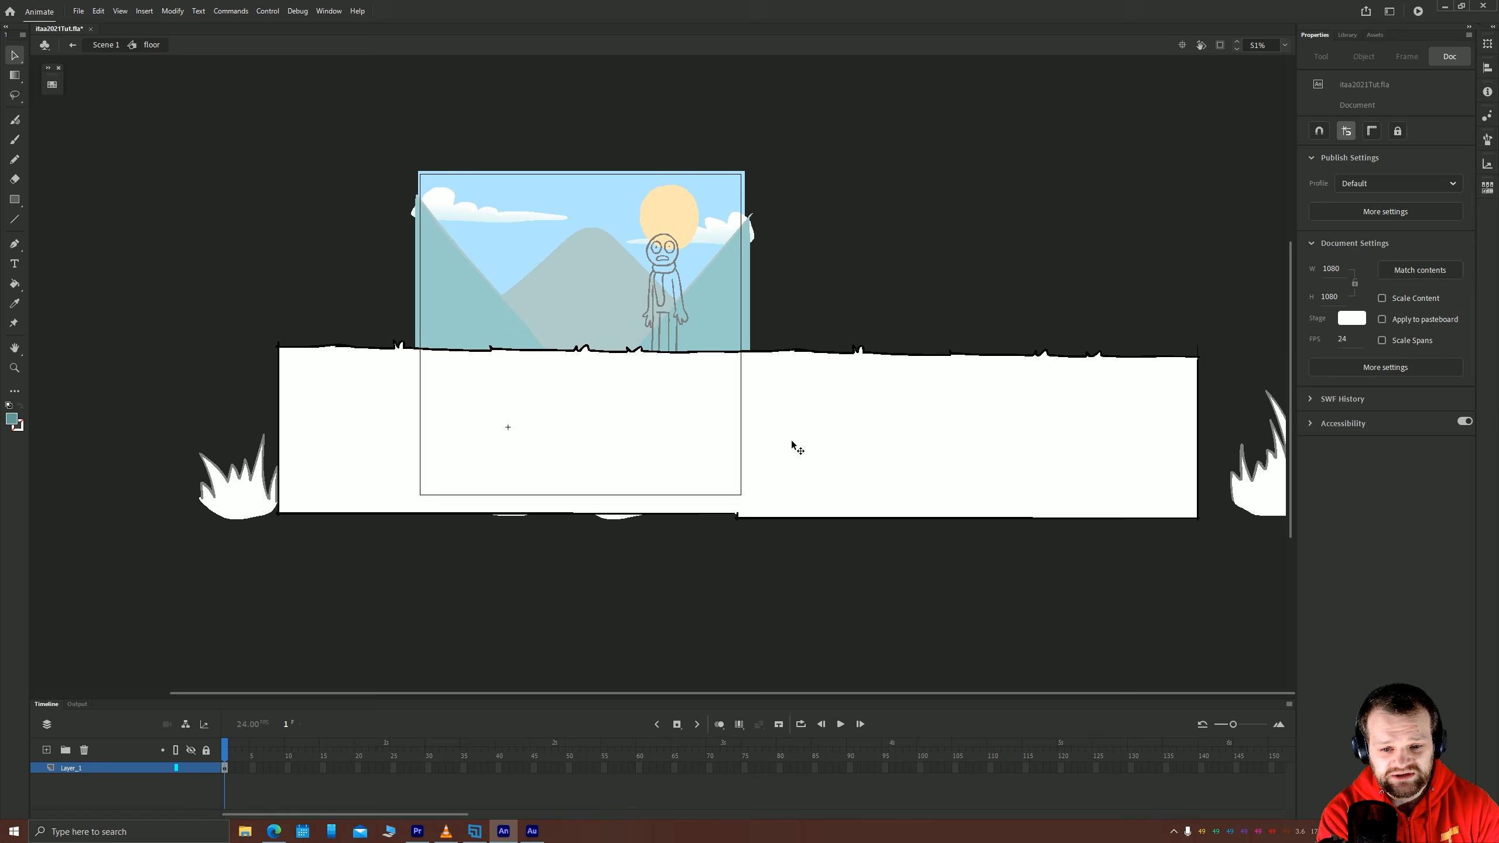
click(799, 395)
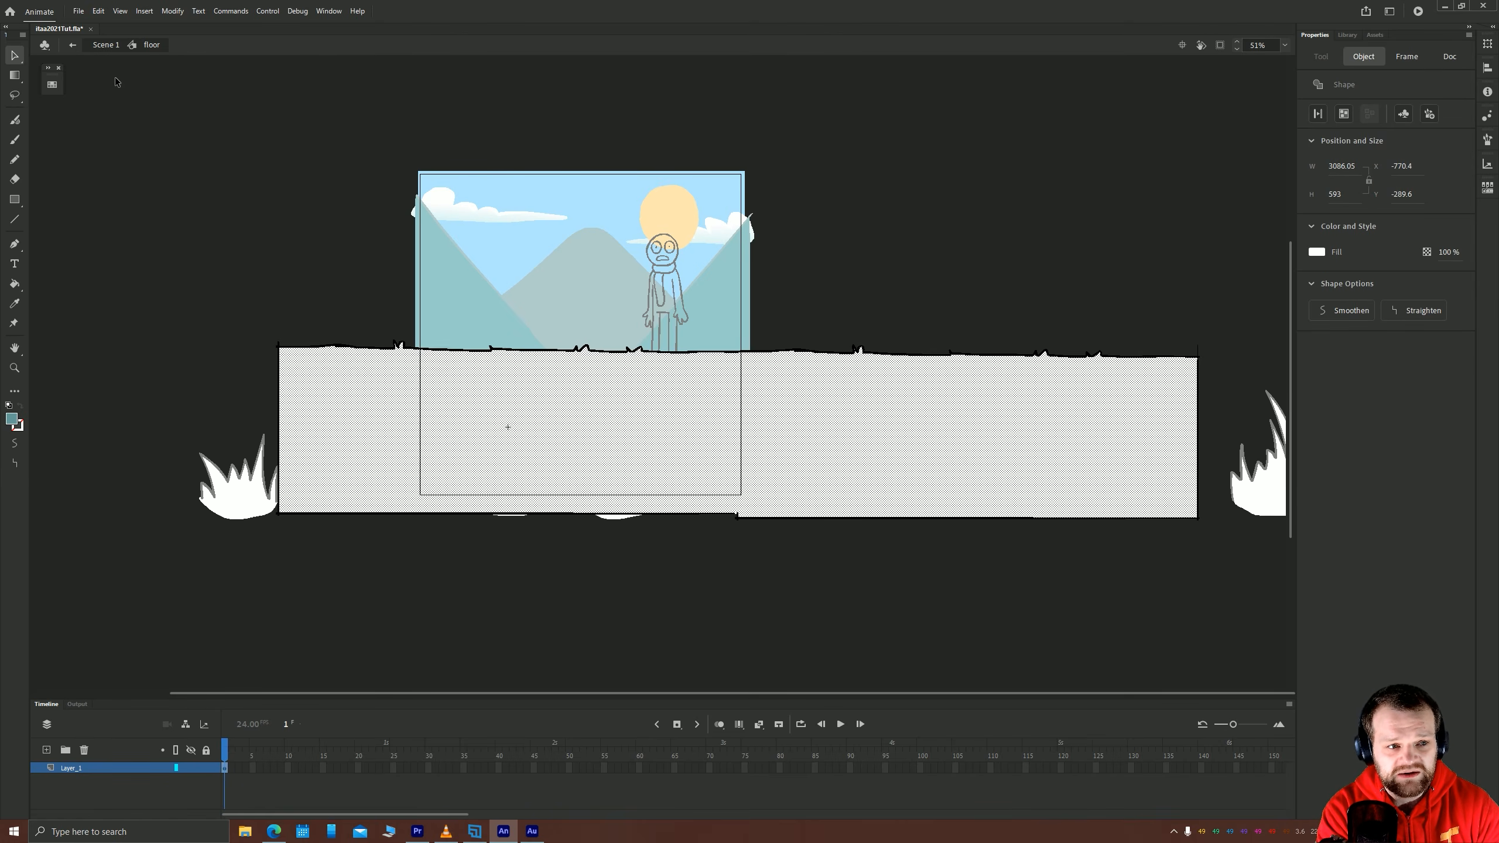
click(52, 83)
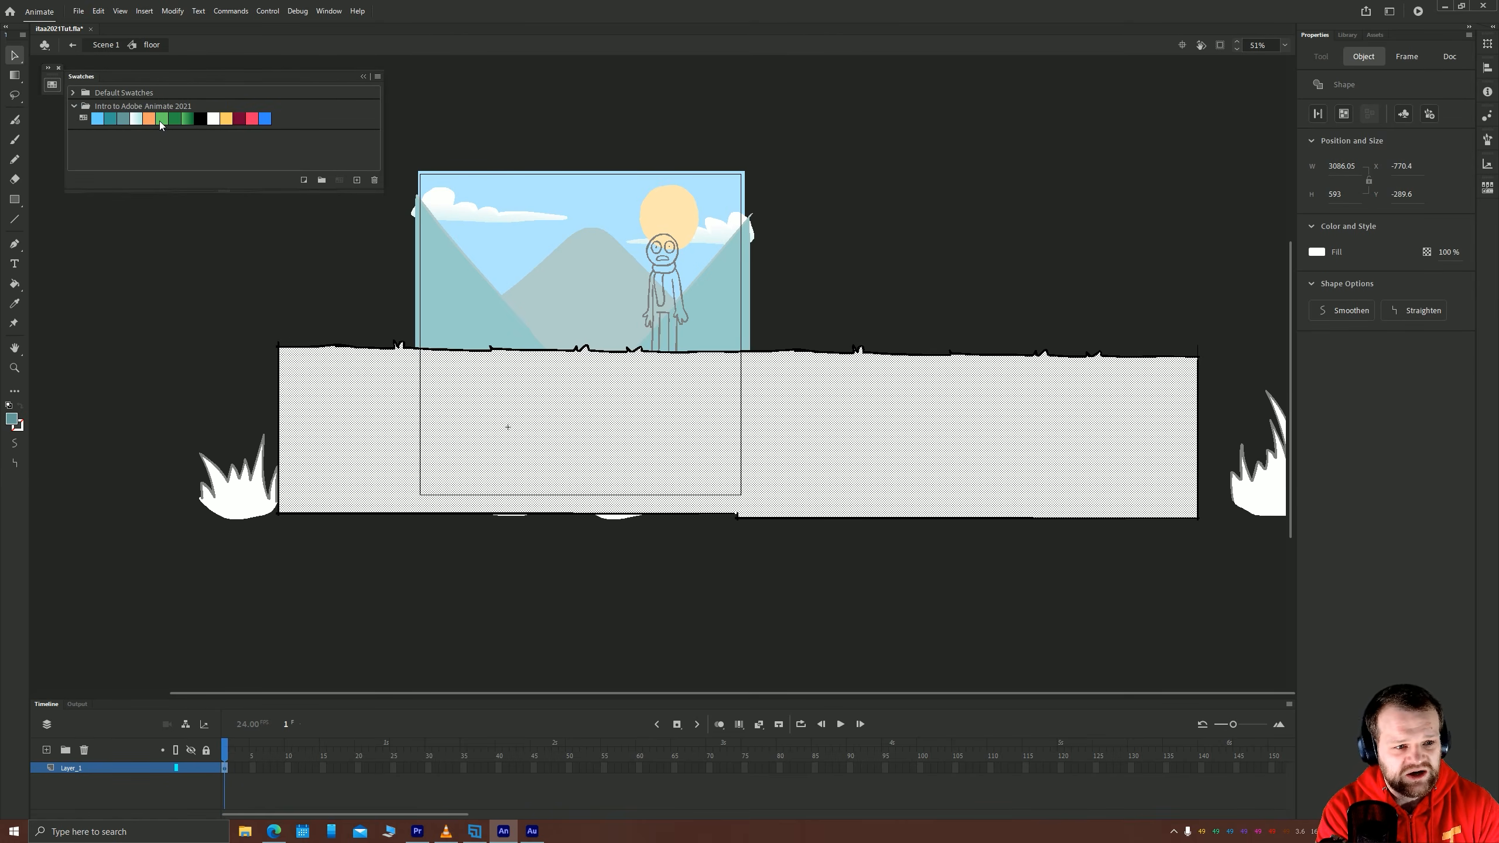
click(161, 119)
click(52, 84)
click(182, 239)
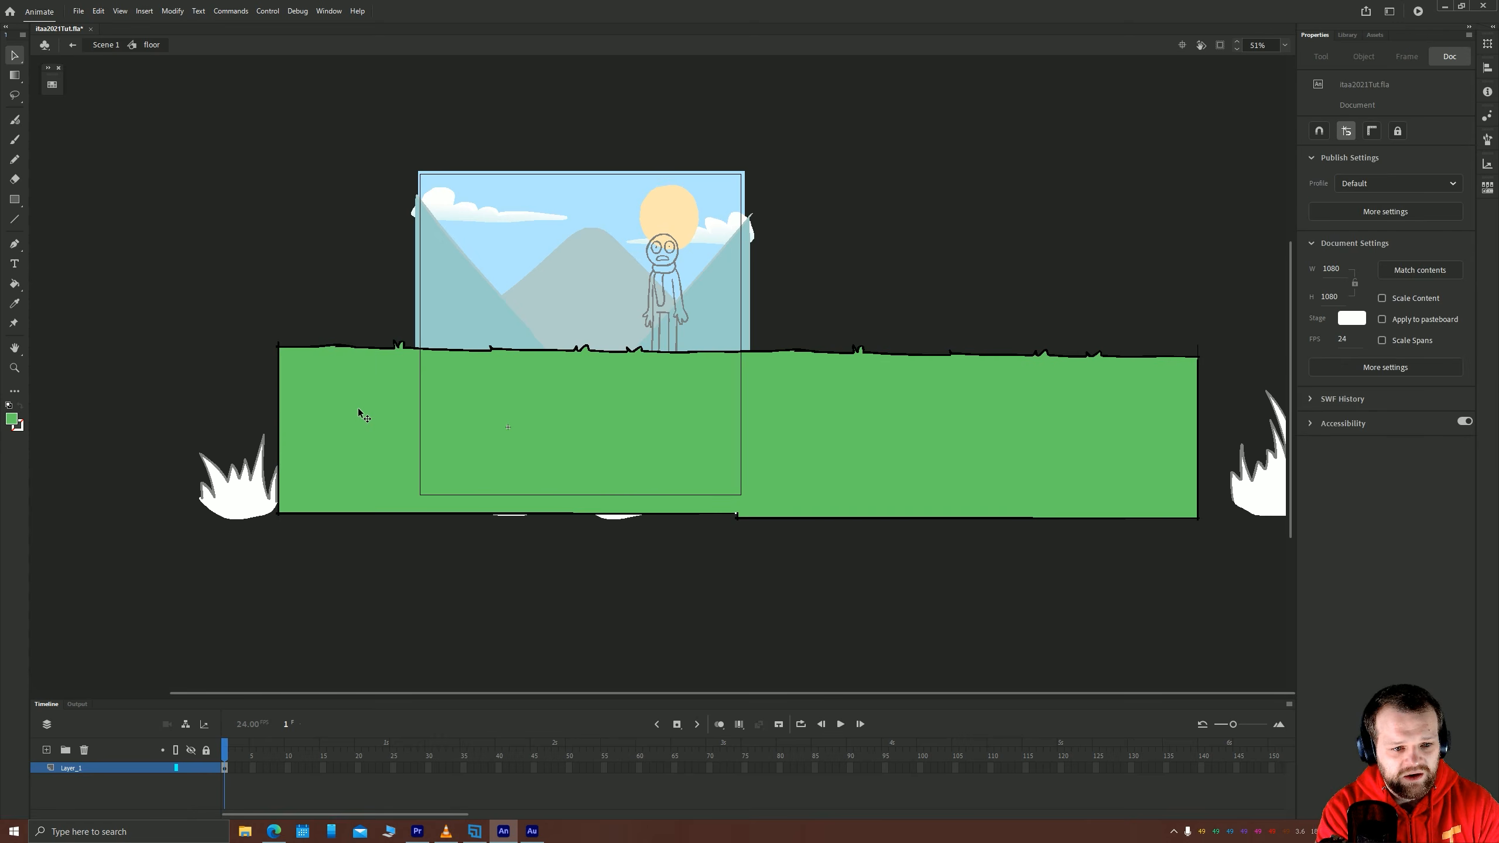
Copy the green floor fill onto a new layer above and offset it about 8 px right and 20 px down.
click(358, 410)
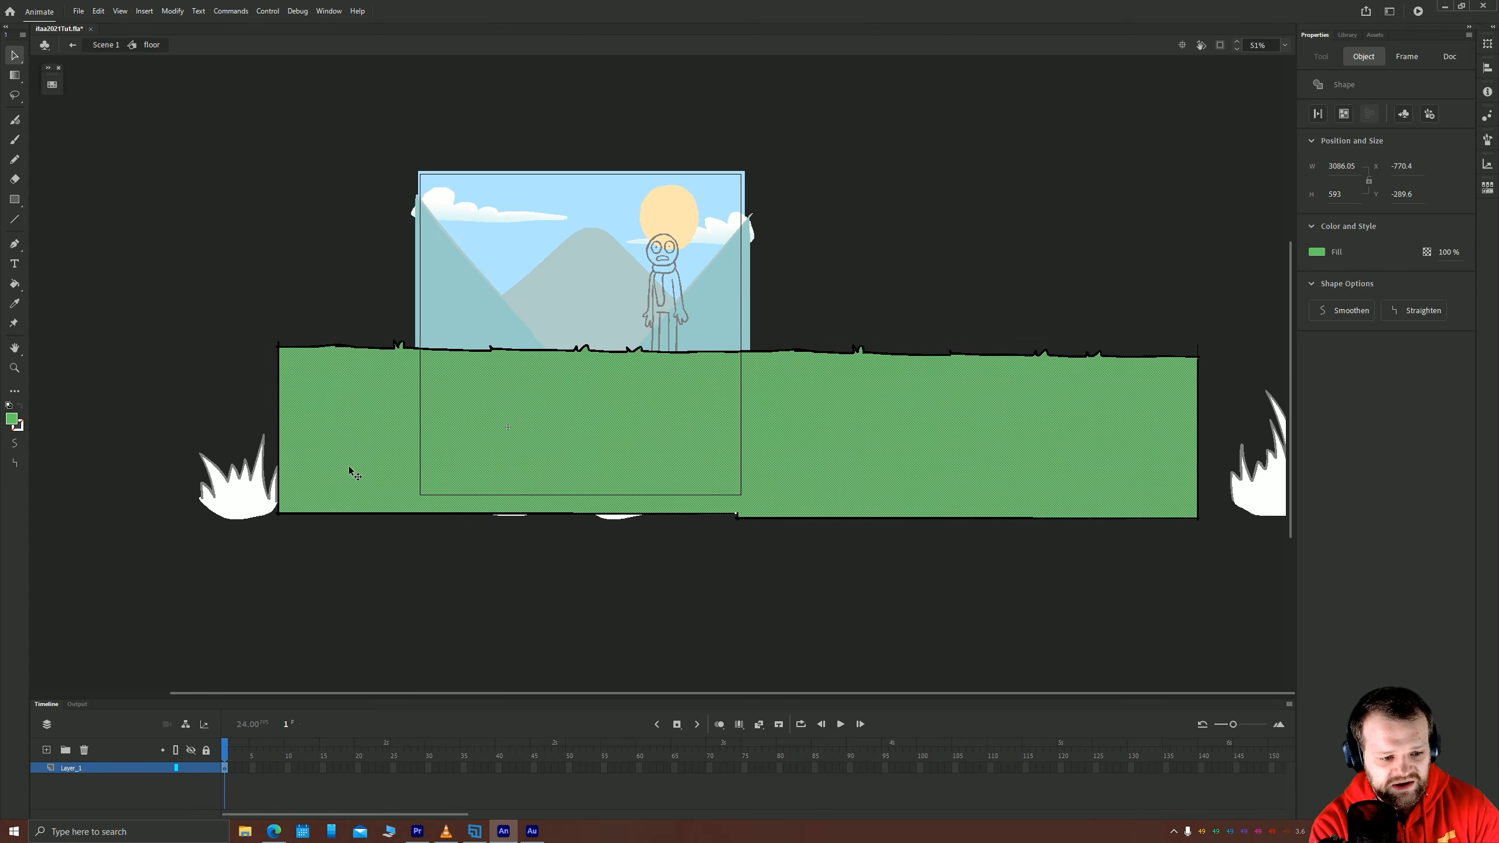
click(47, 750)
click(120, 767)
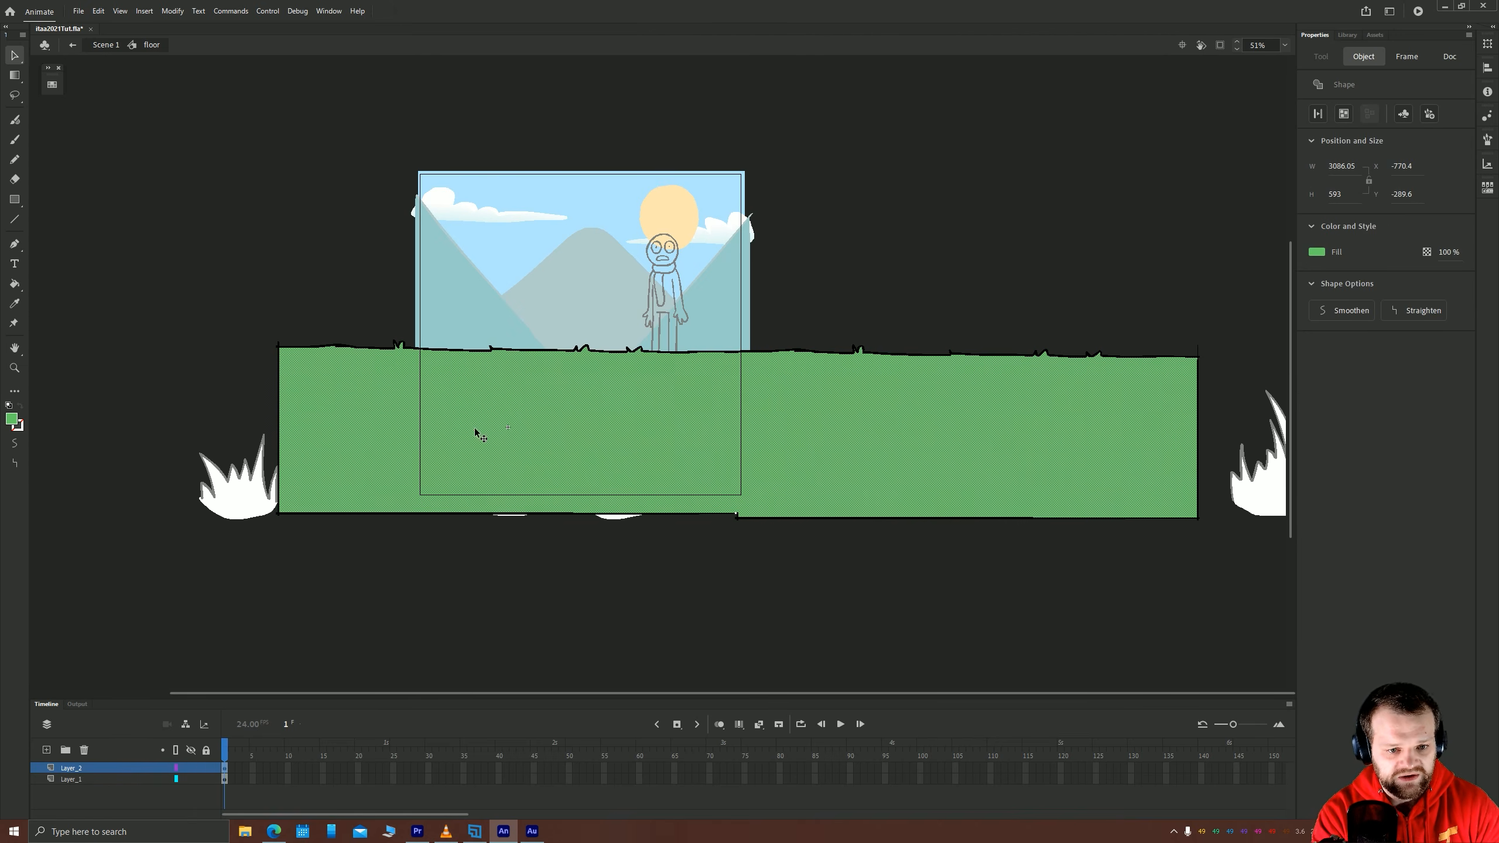
drag(479, 397, 481, 405)
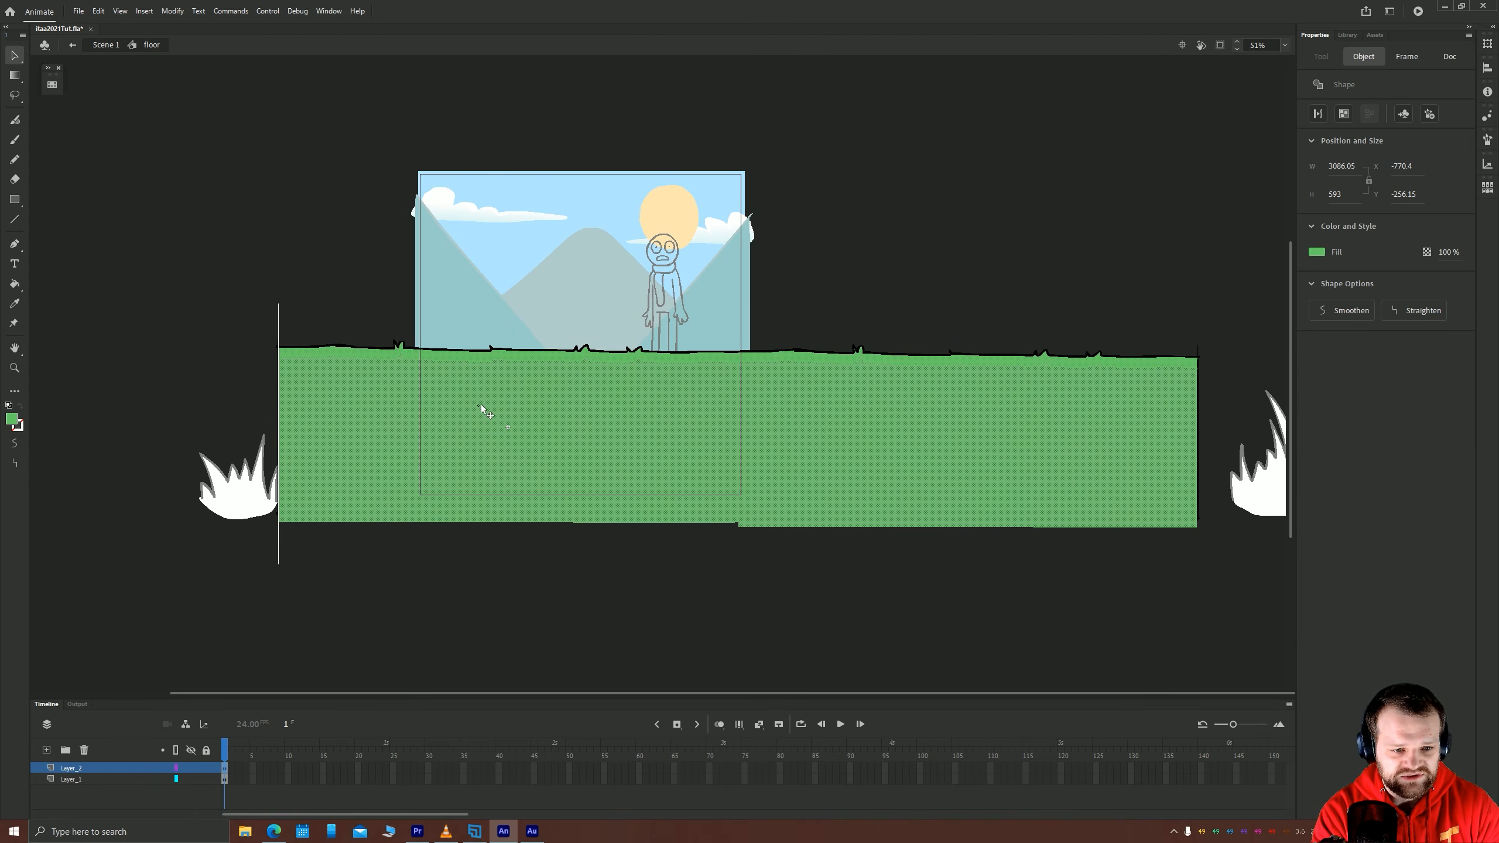
key(shift+Up)
key(shift+Up)
drag(490, 417, 491, 418)
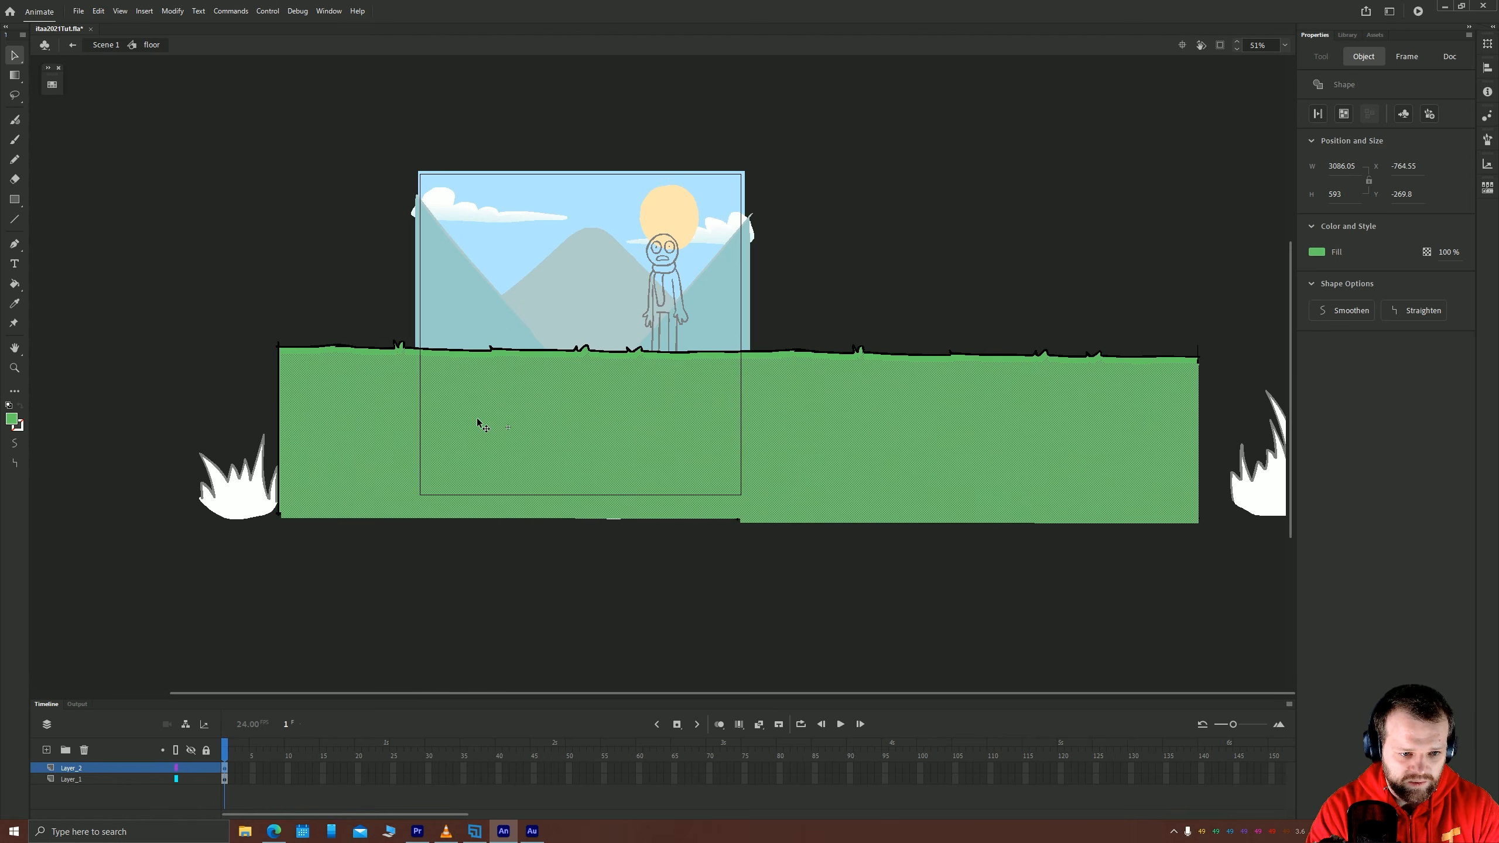
key(Right)
key(Right)
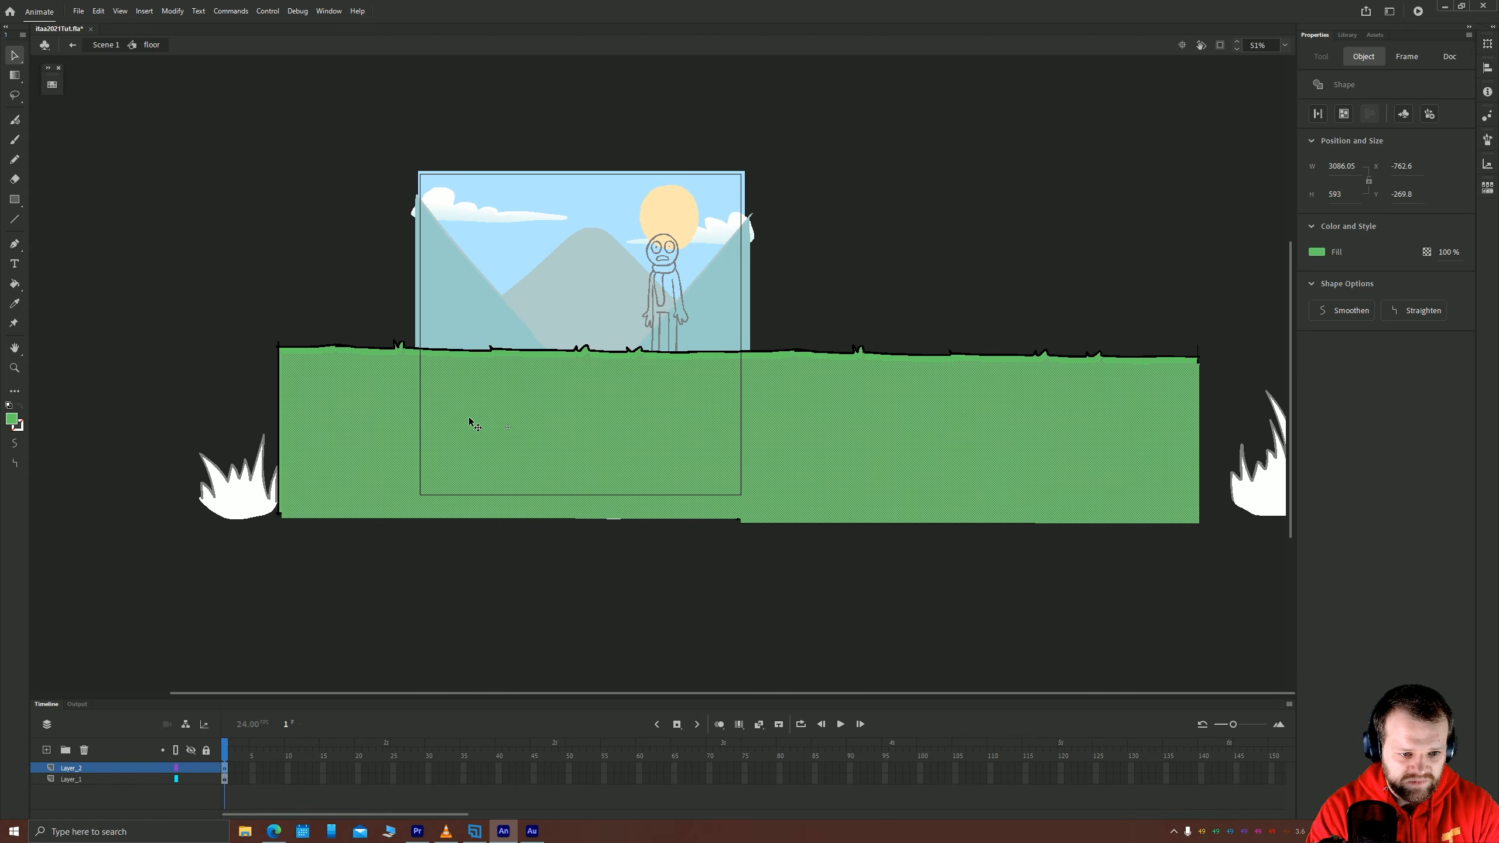
Fill the offset floor copy with the green gradient swatch and rotate and shorten the gradient to run from light above to dark below.
click(51, 85)
click(187, 120)
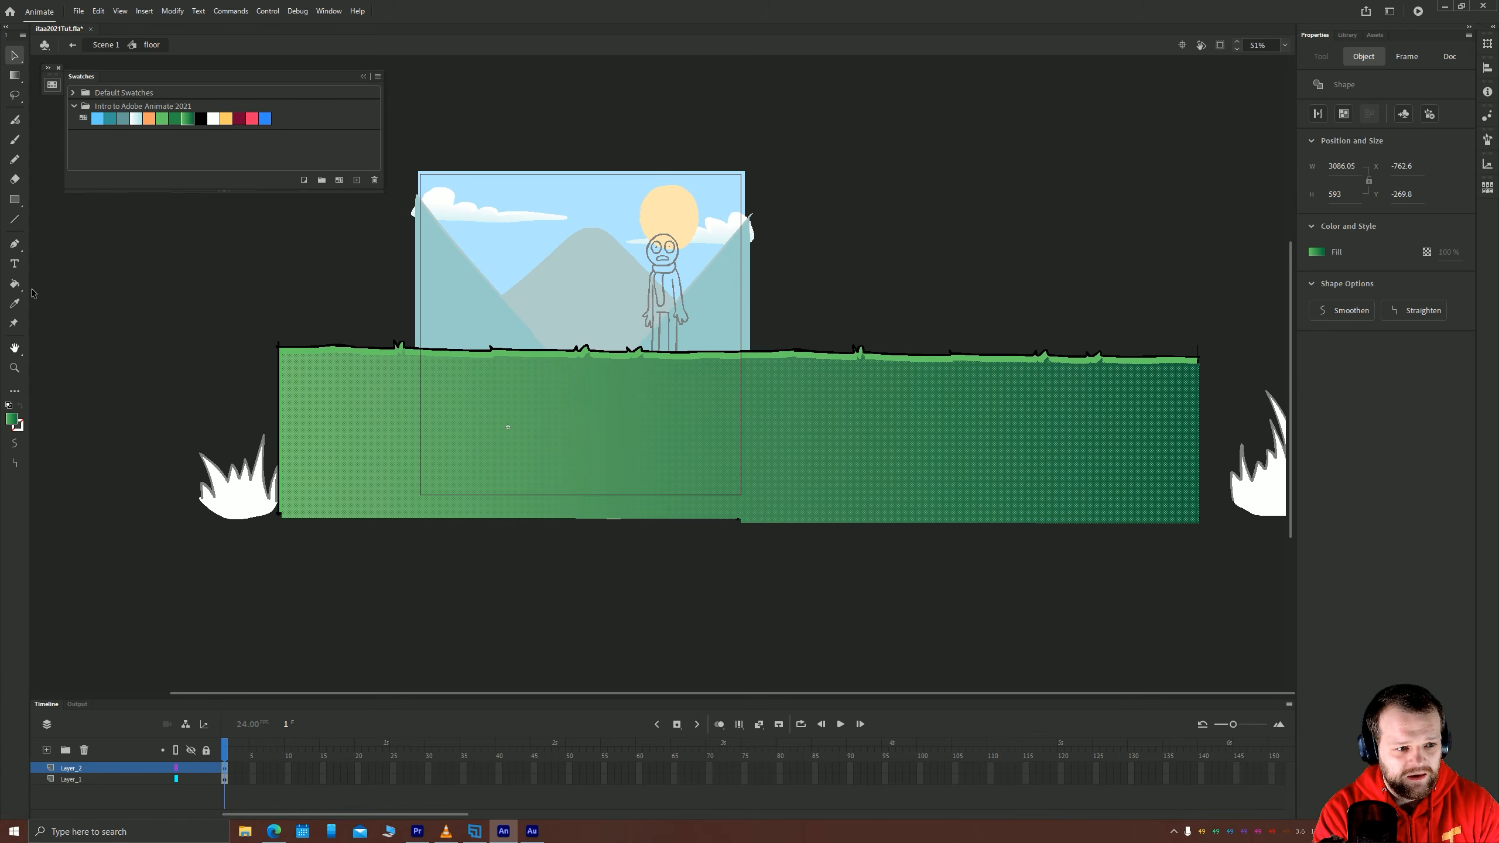
click(14, 75)
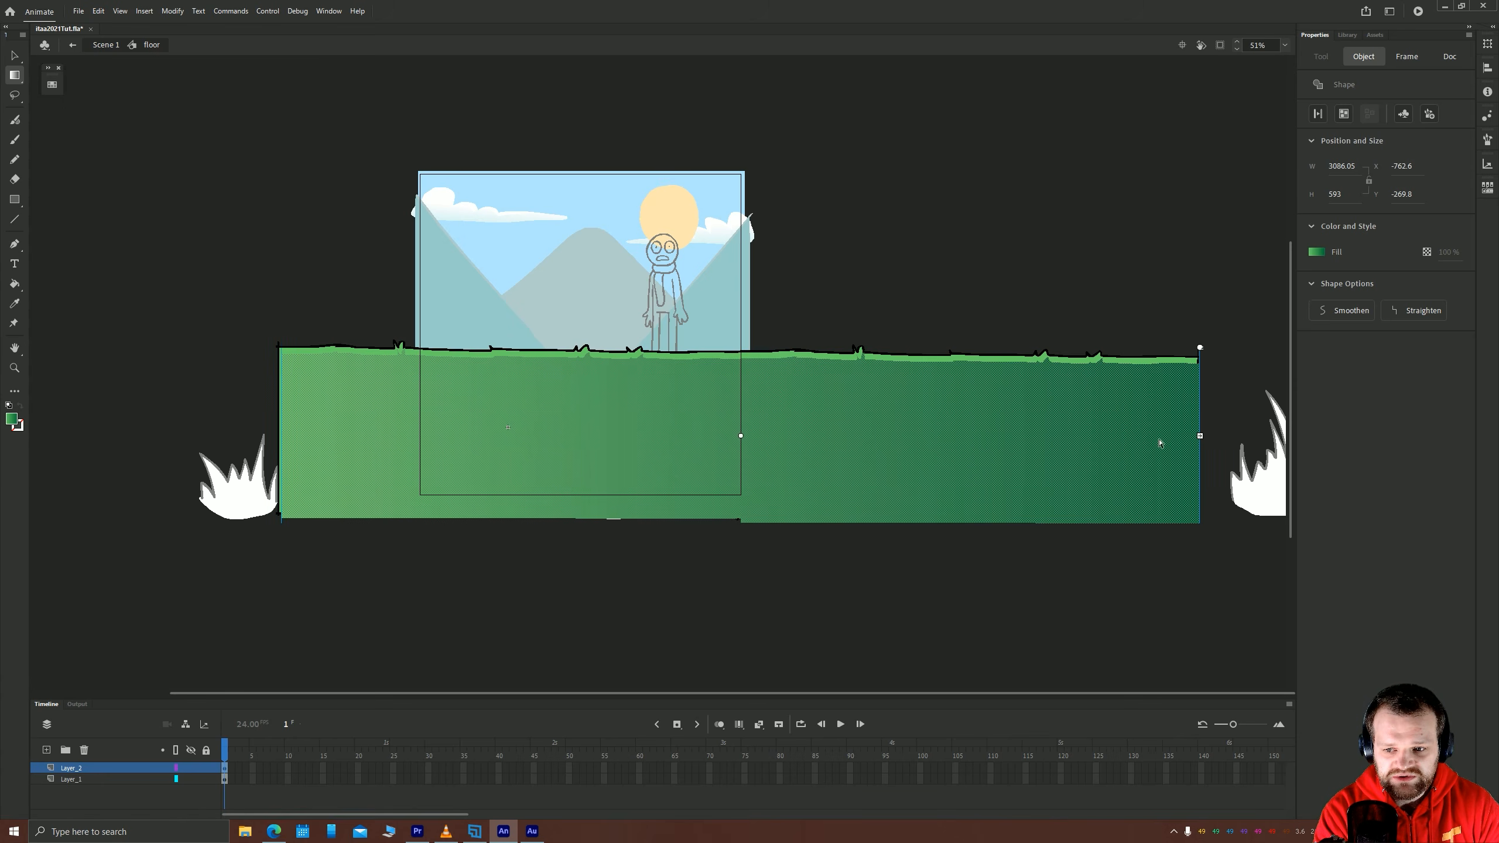
drag(1199, 435, 870, 437)
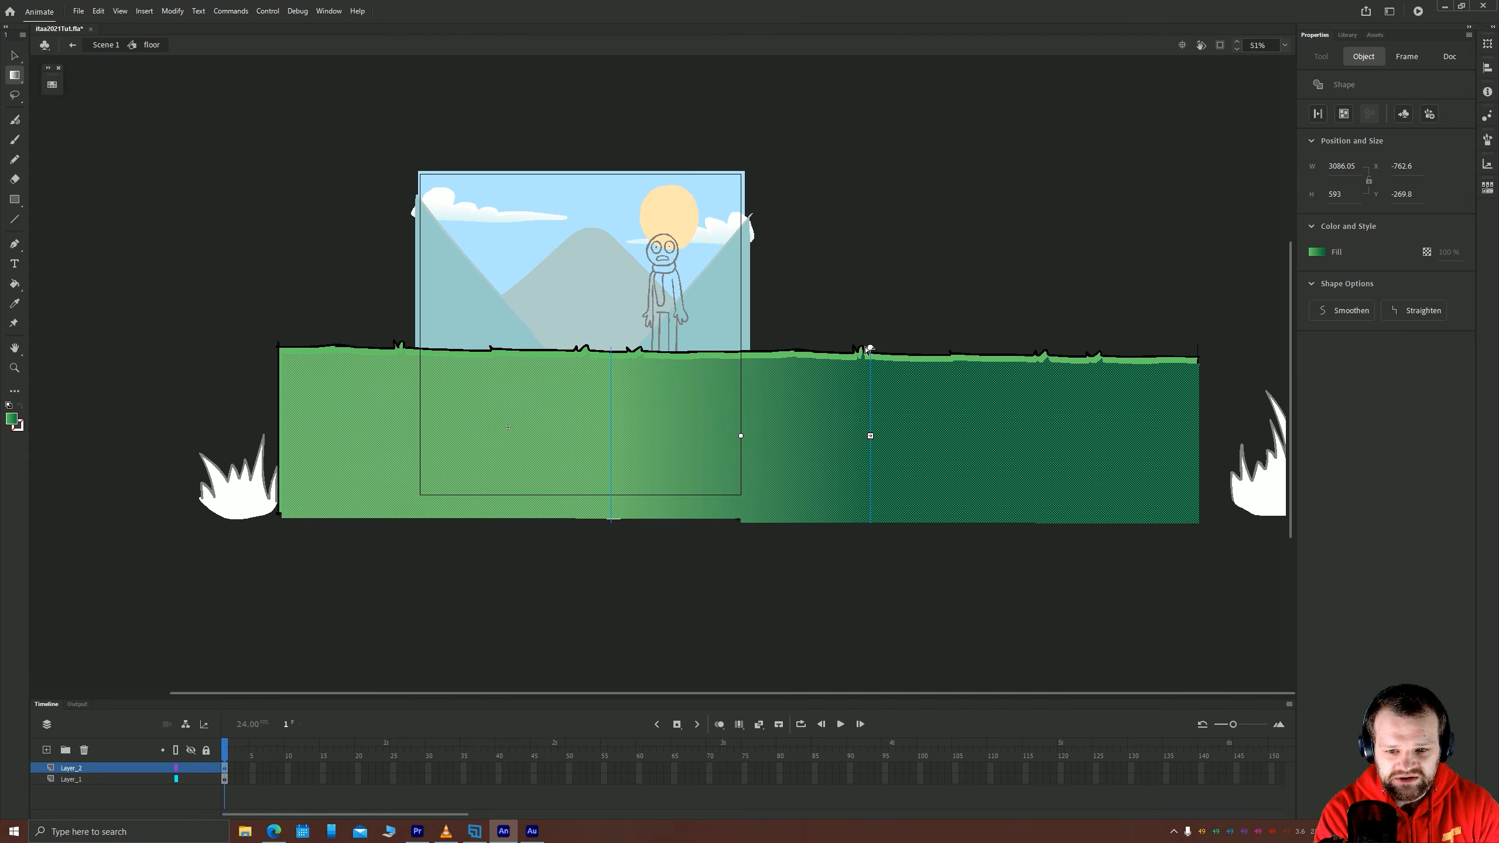
drag(876, 348, 743, 528)
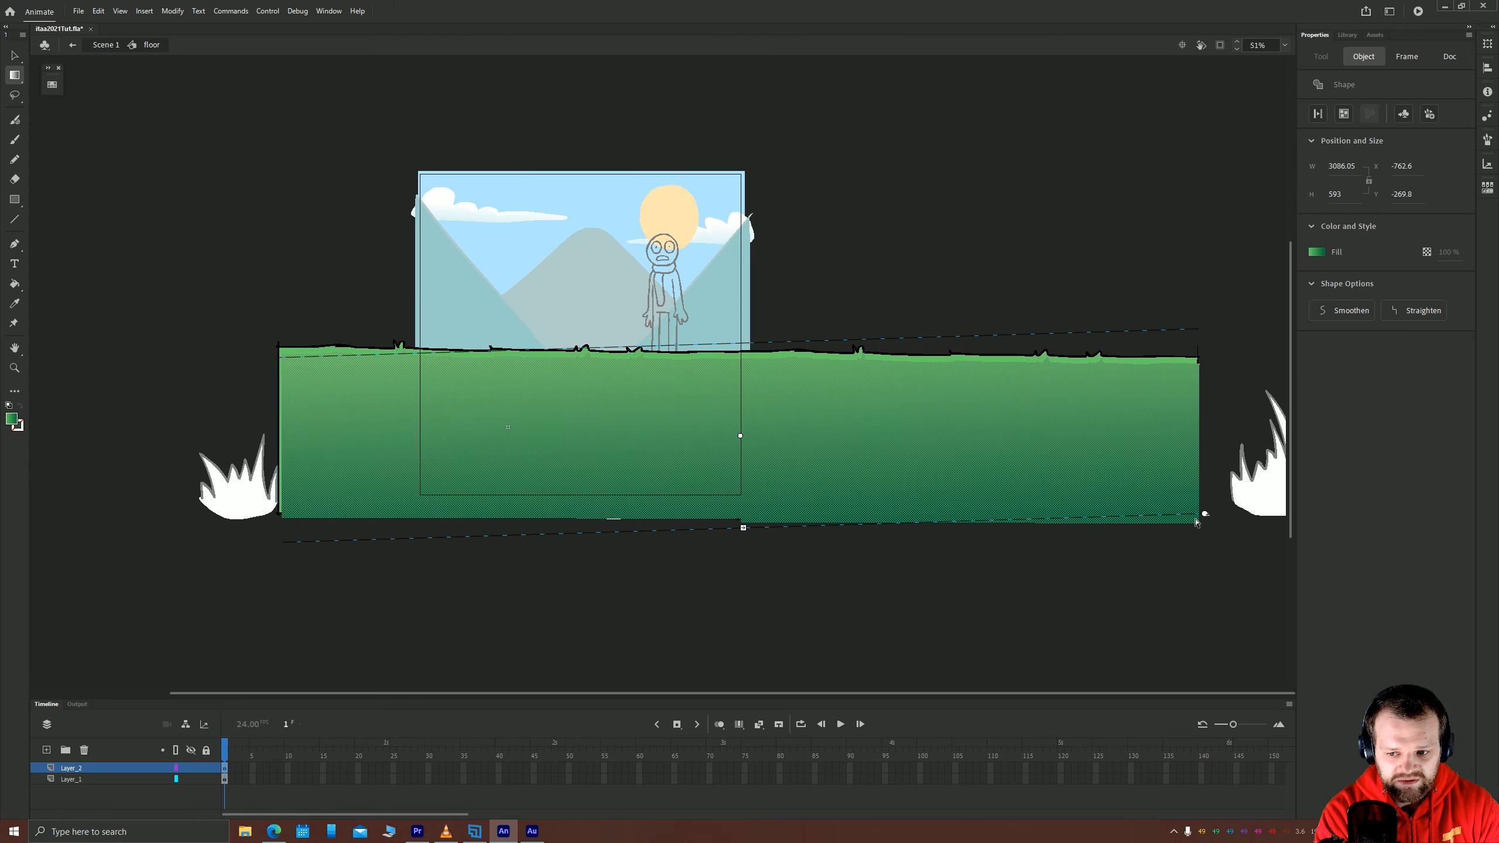
drag(1196, 522, 1197, 535)
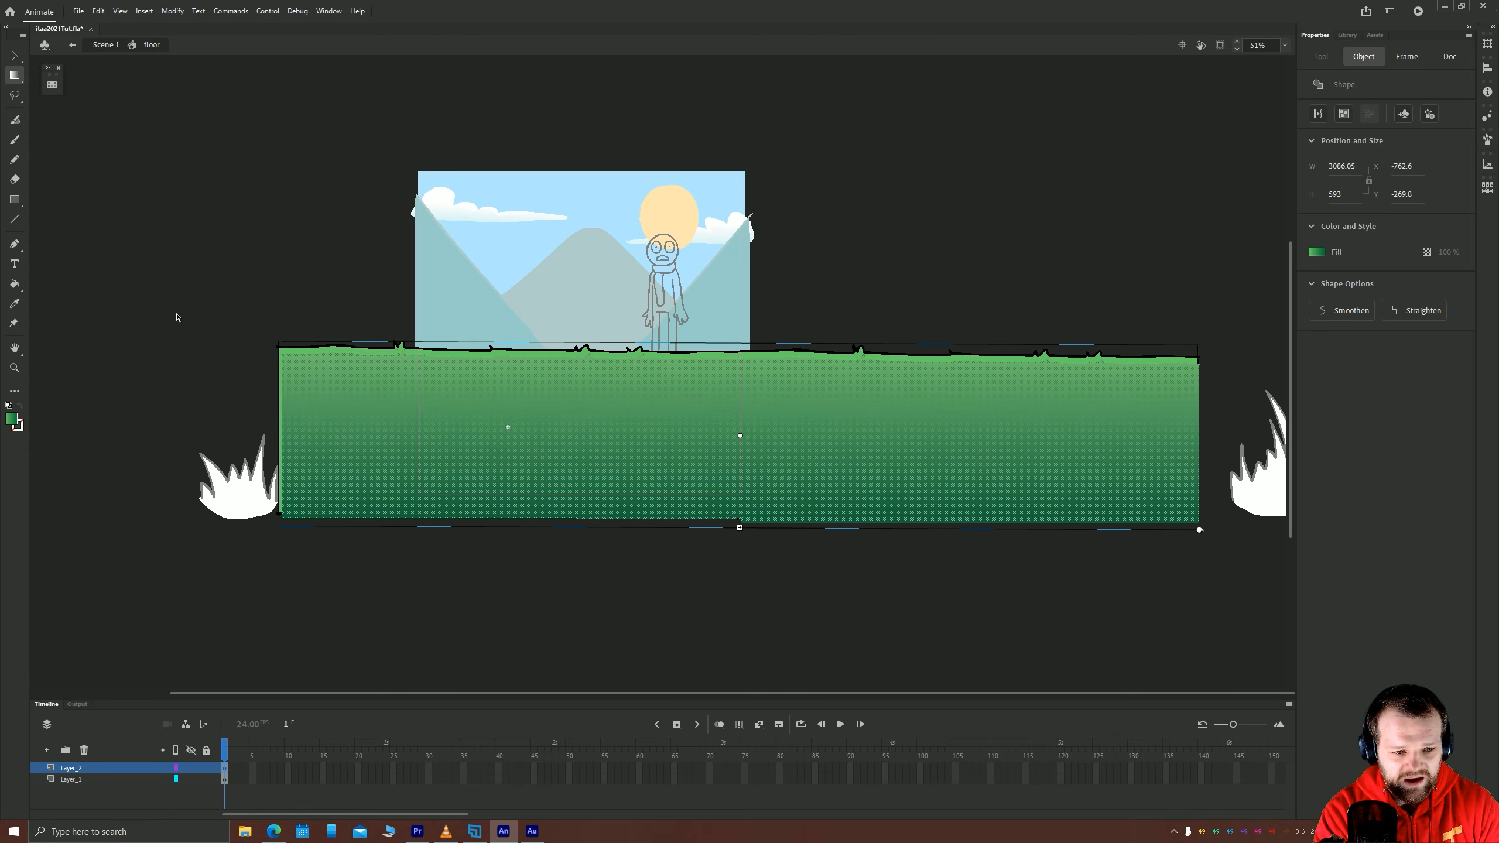
Lock the original floor layer and select the gradient fill on the layer above.
click(302, 557)
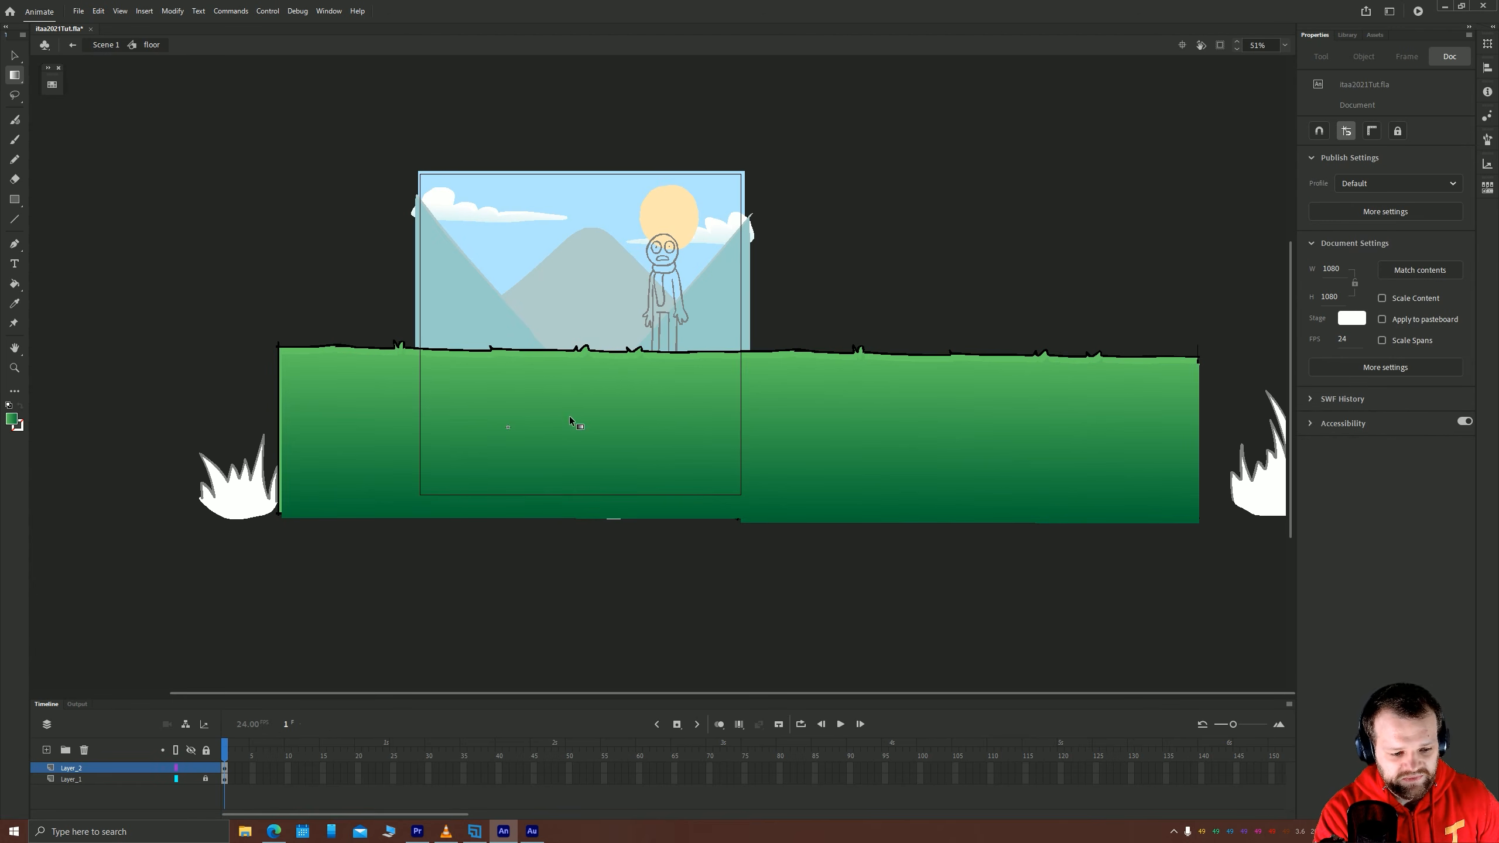
click(226, 769)
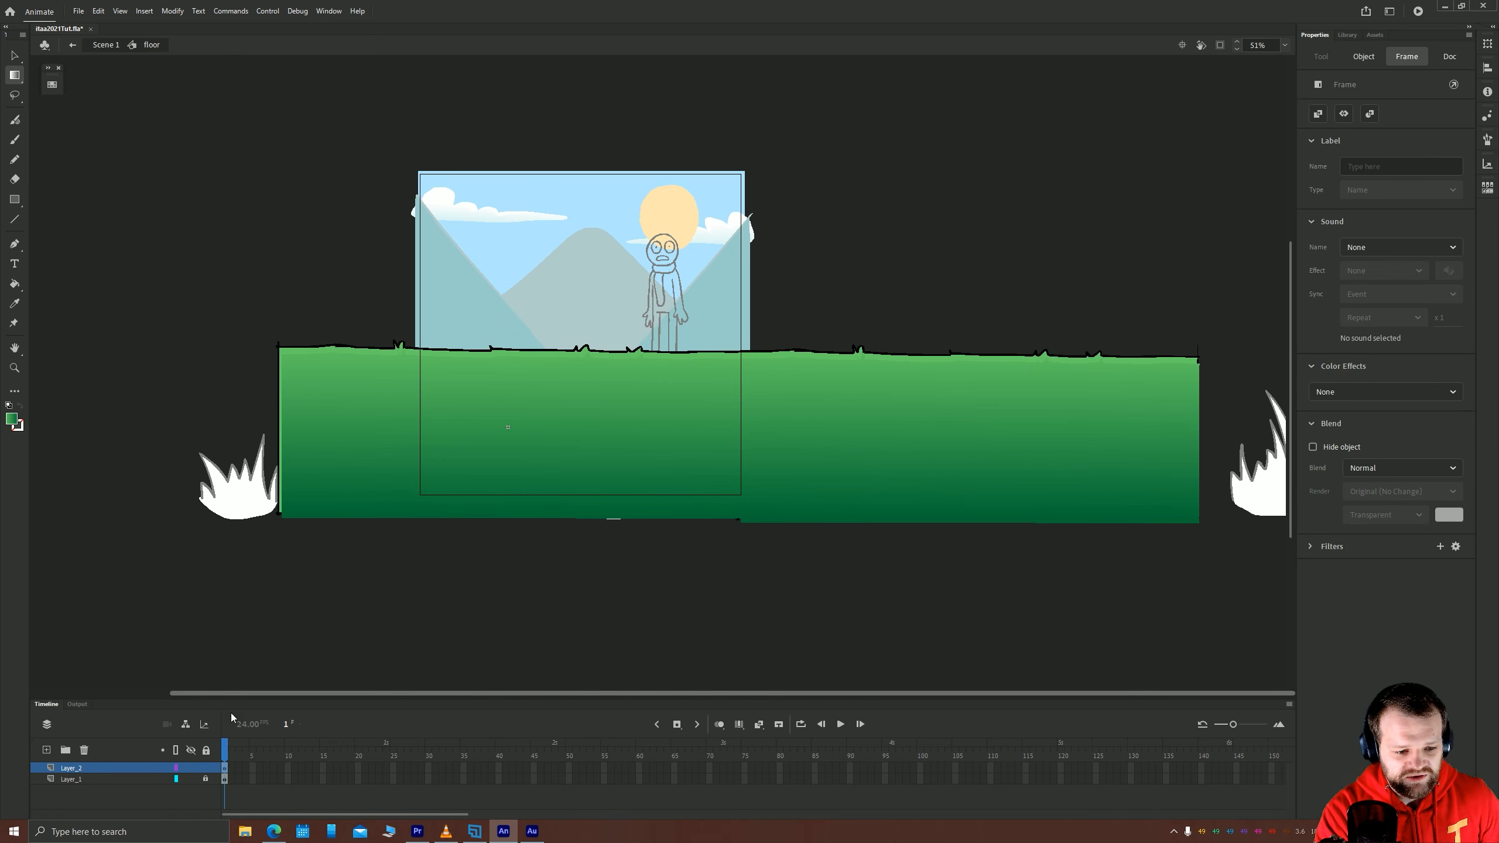
key(v)
click(558, 427)
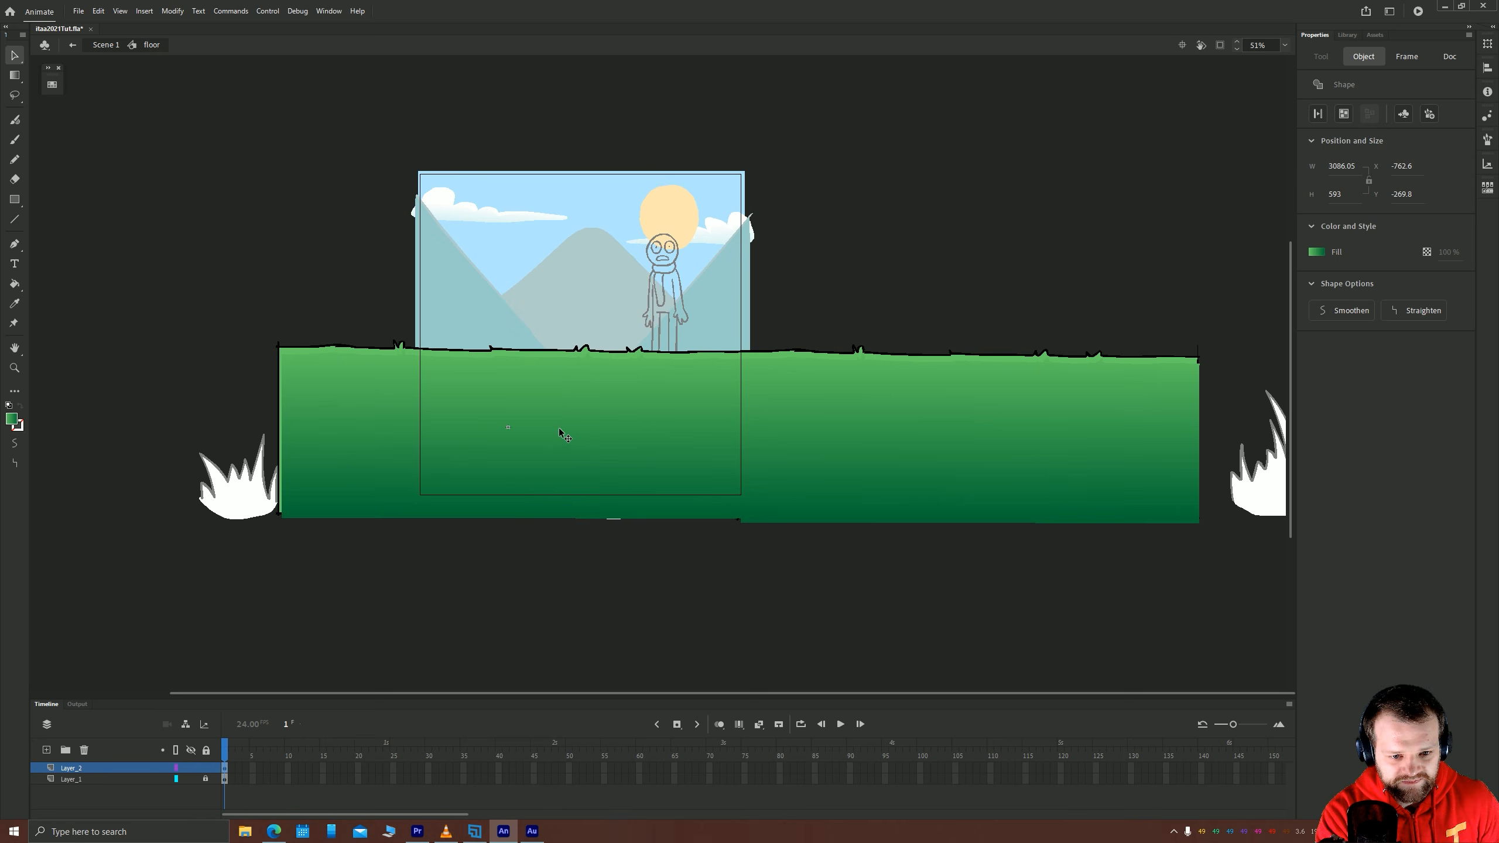
click(205, 780)
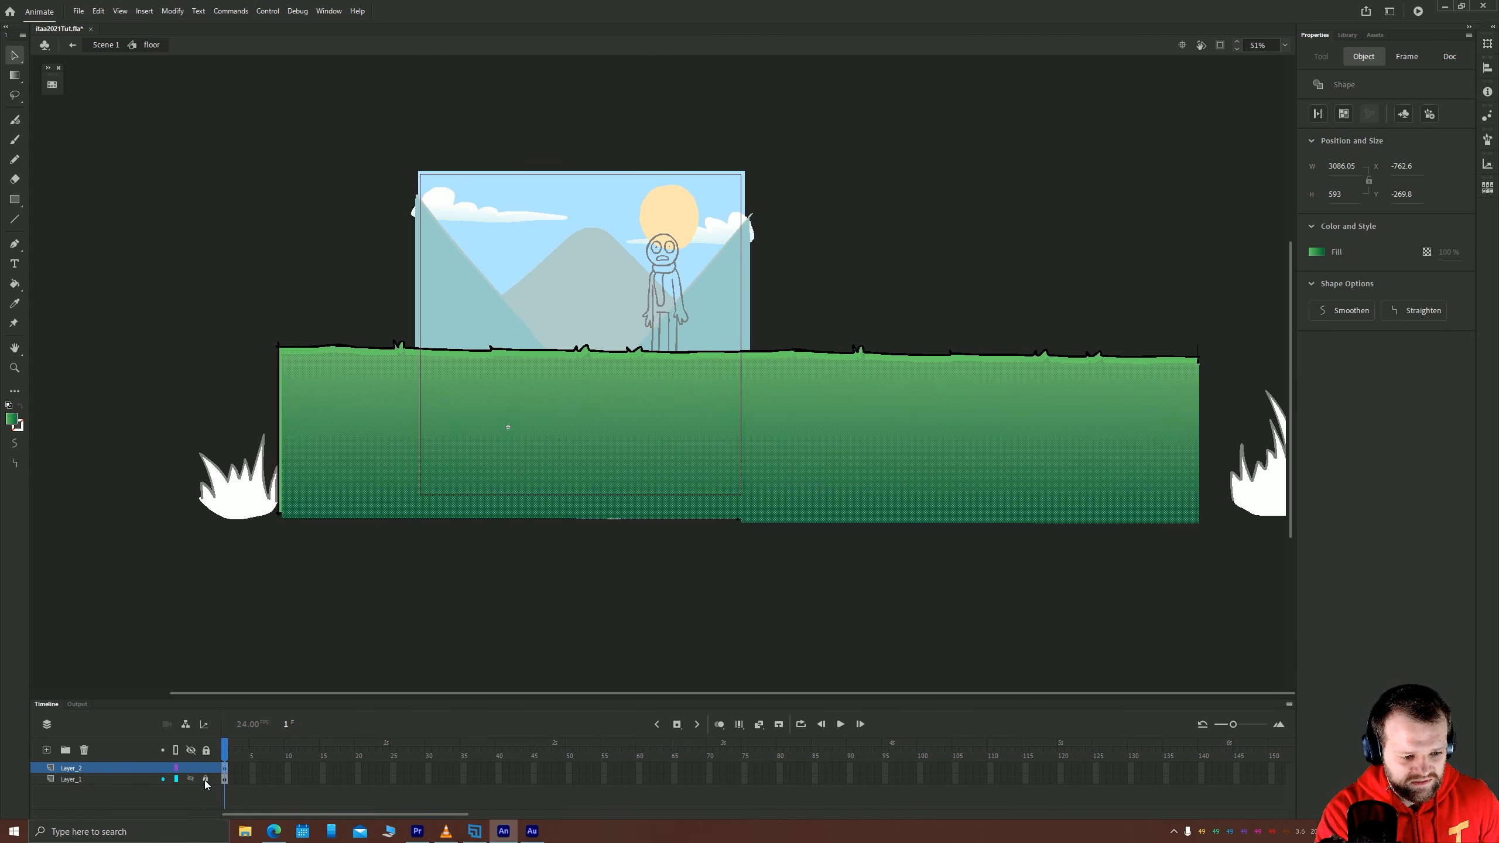
Choose the Eraser and reduce its size to 4 for fine grass details.
key(e)
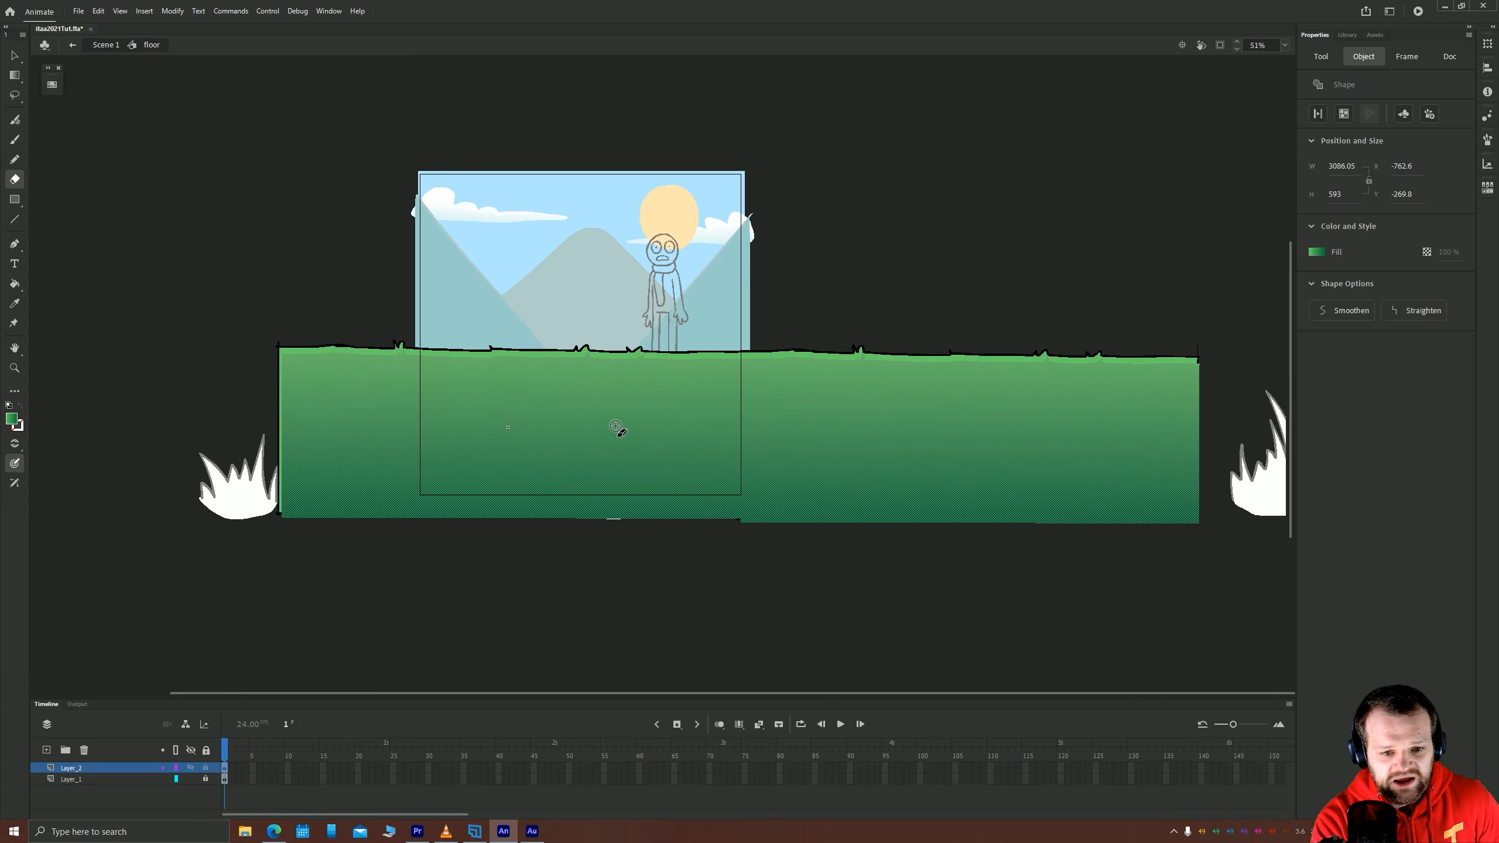
mouse_move(724, 420)
mouse_down()
mouse_move(709, 444)
mouse_move(636, 409)
mouse_move(638, 390)
mouse_up()
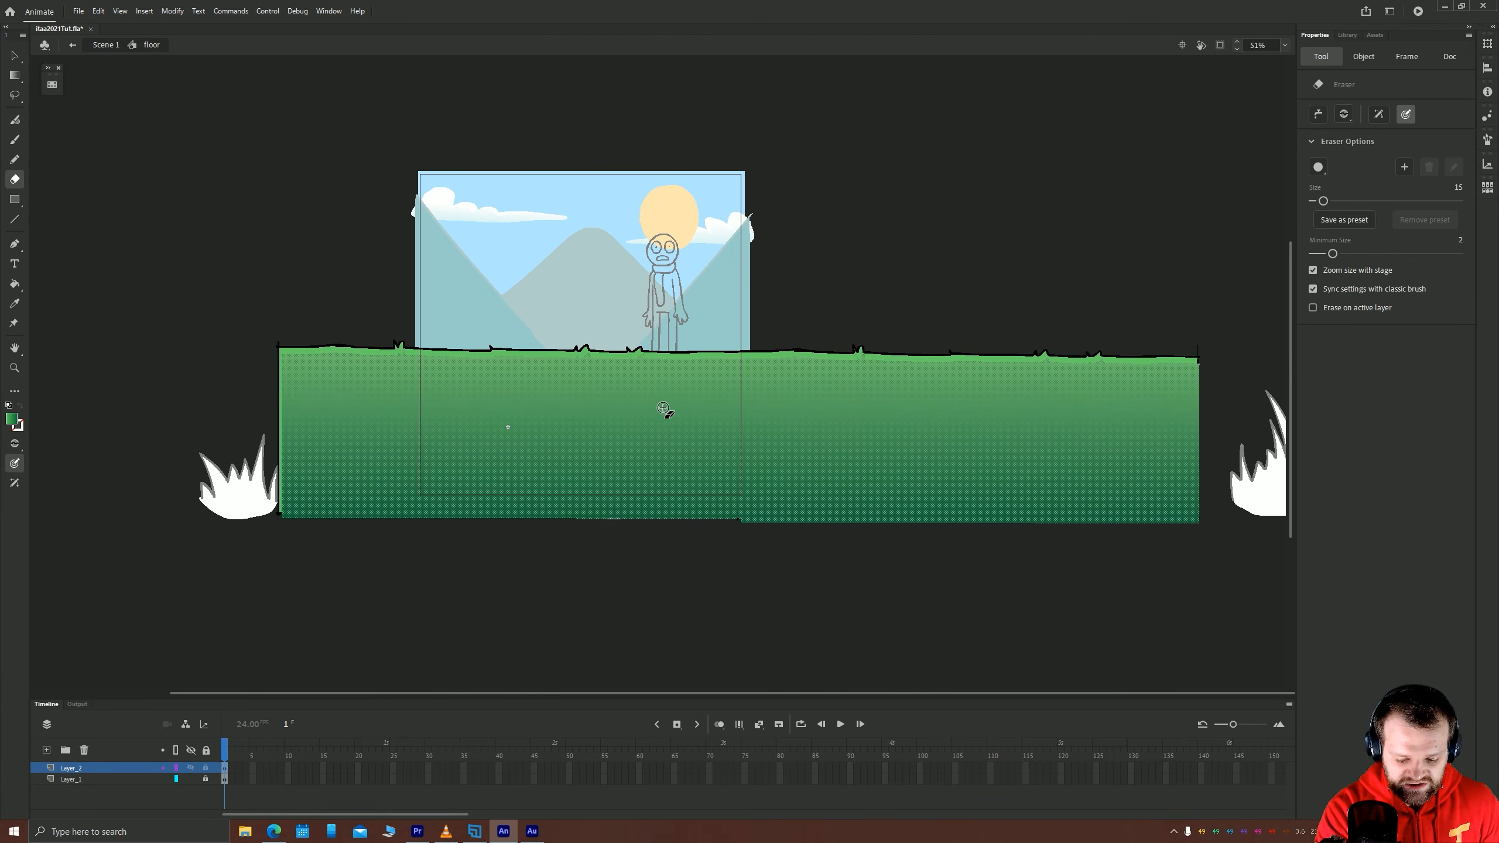
key(ctrl+equal)
key(ctrl+equal)
drag(473, 353, 879, 486)
drag(659, 378, 727, 378)
key(bracketleft)
key(bracketleft)
key(bracketleft)
key(bracketleft)
key(bracketleft)
key(bracketleft)
key(bracketleft)
key(bracketleft)
key(bracketleft)
key(bracketleft)
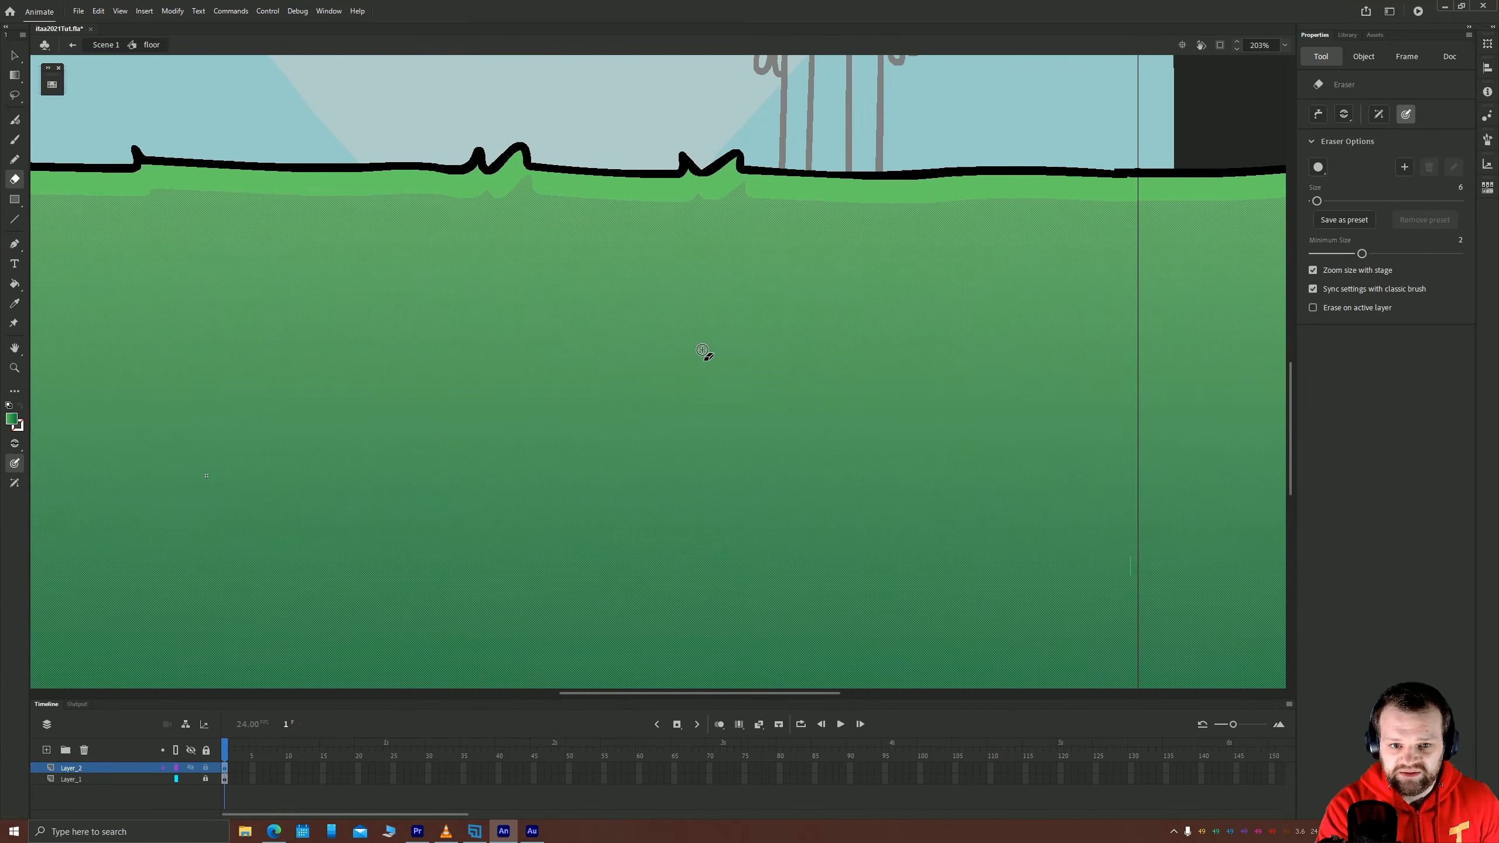
key(bracketleft)
Try erasing small grass tufts out of the gradient floor fill, and discard them.
mouse_move(679, 422)
mouse_down()
mouse_move(652, 412)
mouse_move(691, 415)
mouse_up()
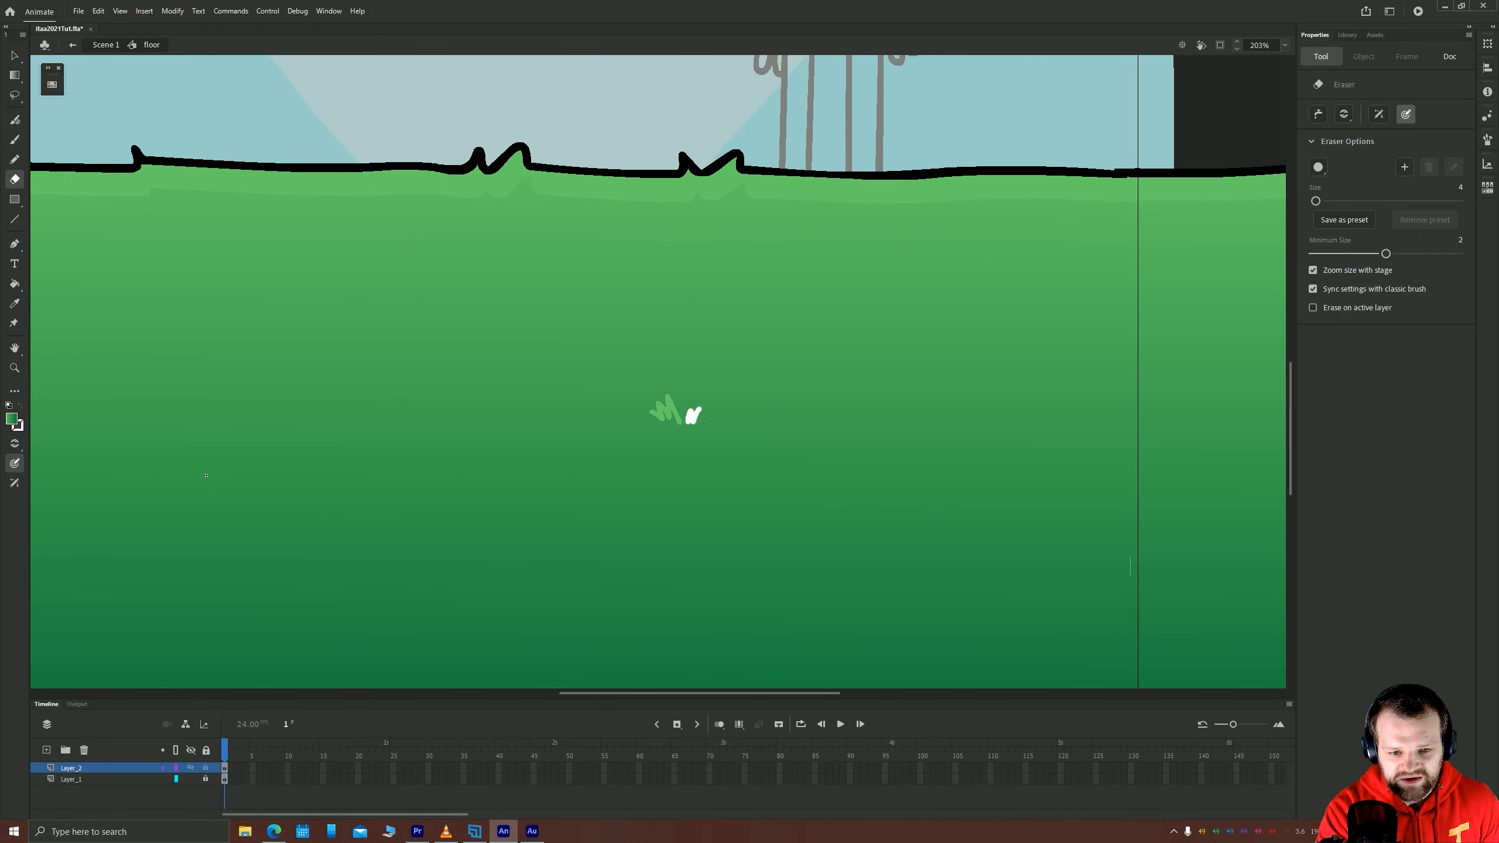
key(ctrl+minus)
key(ctrl+minus)
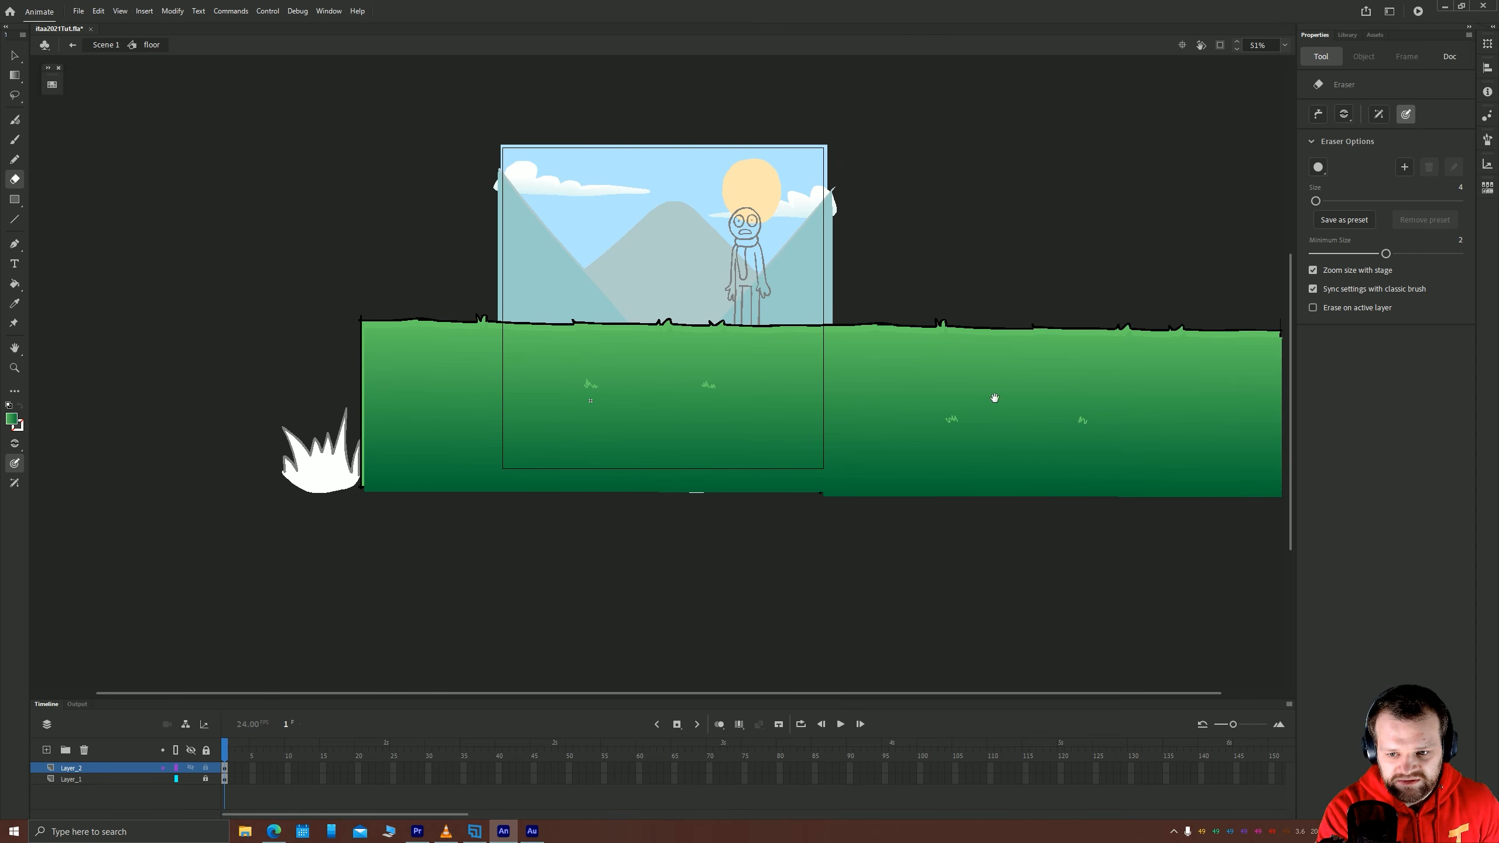
drag(994, 398, 917, 375)
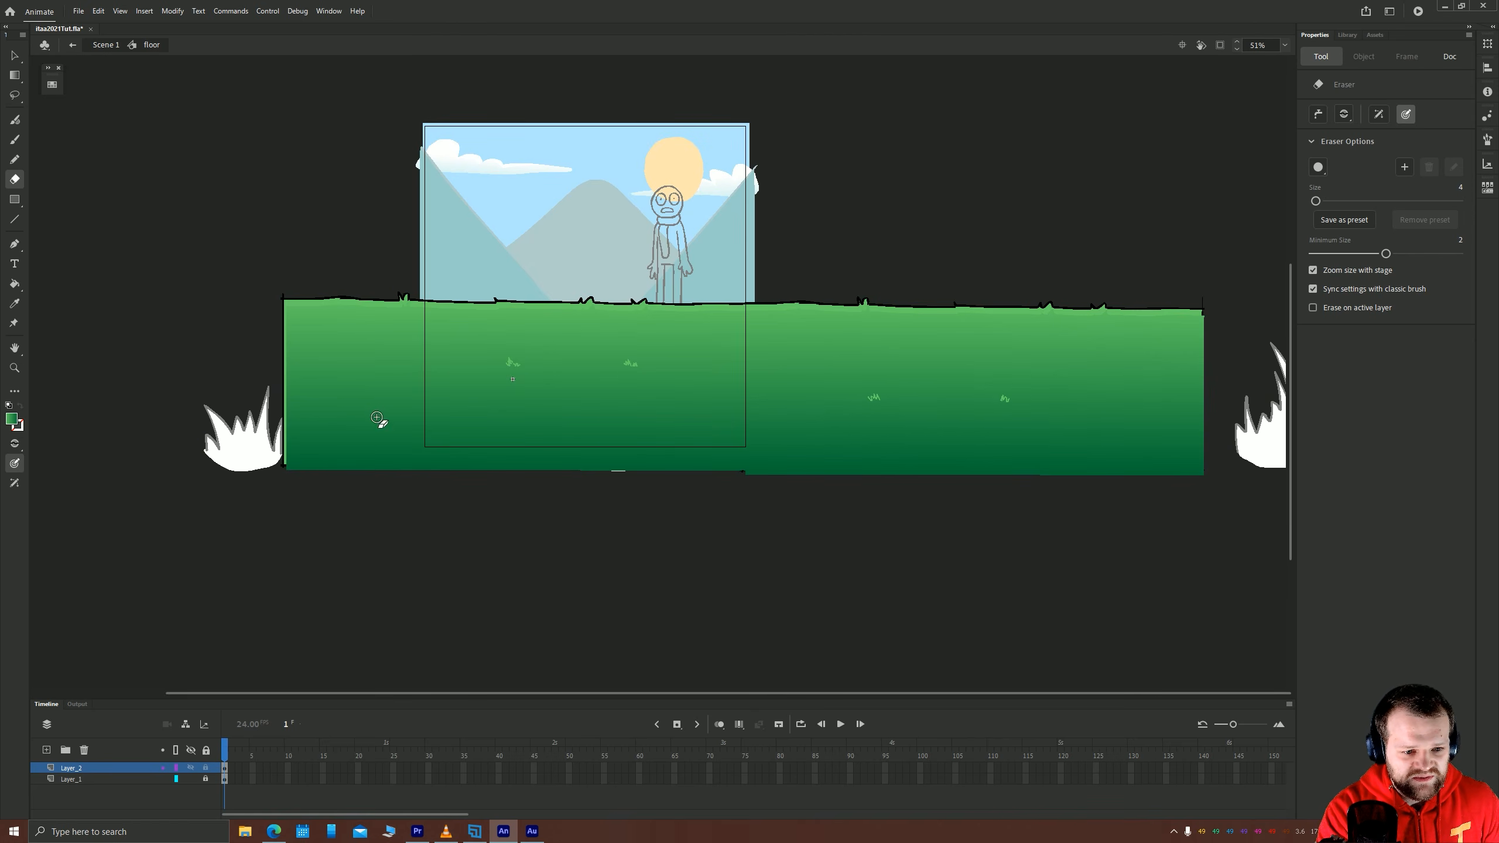
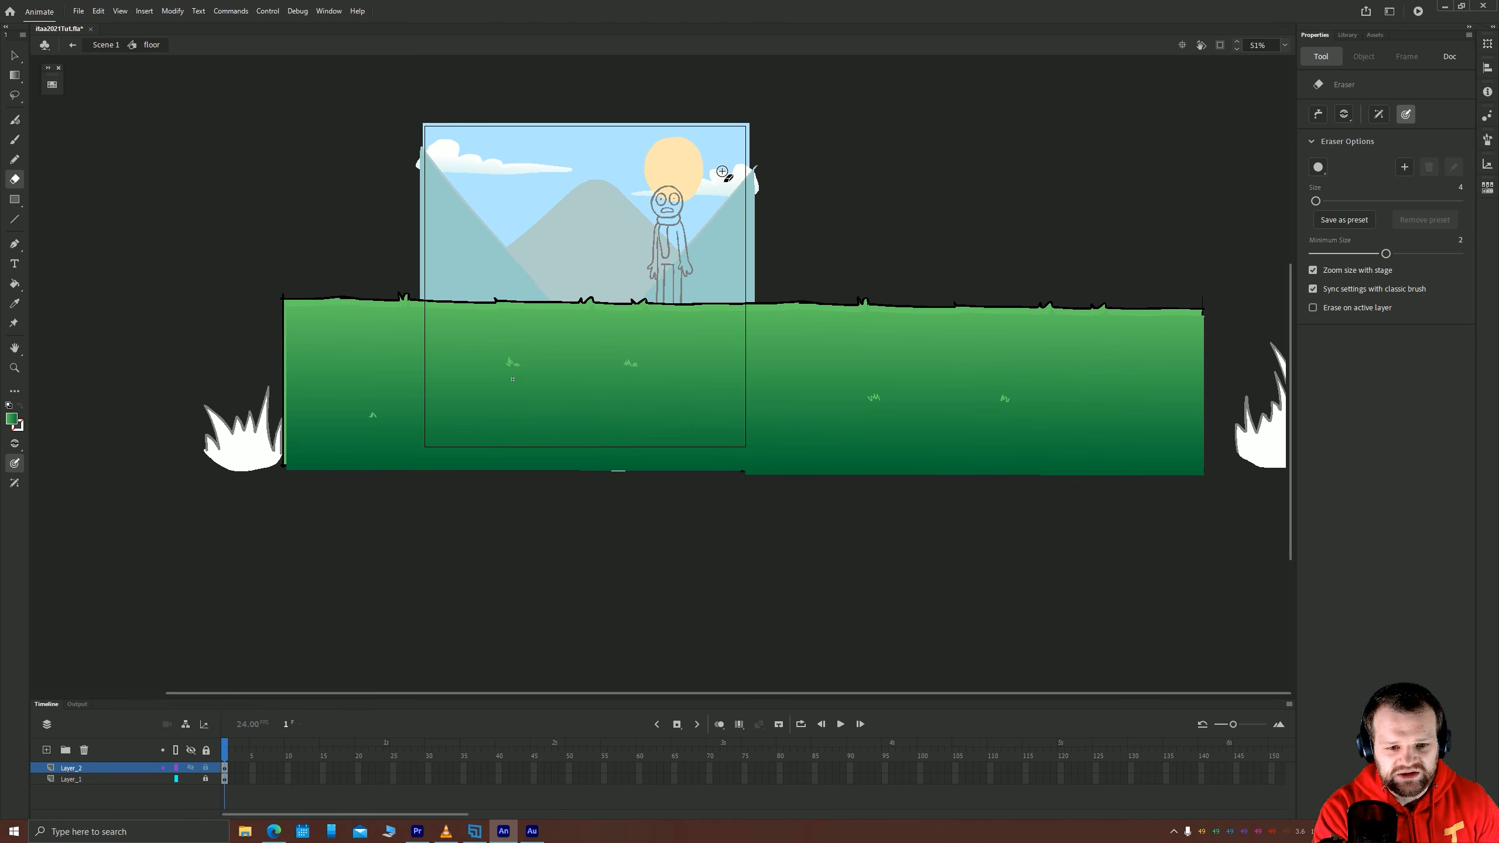
click(14, 56)
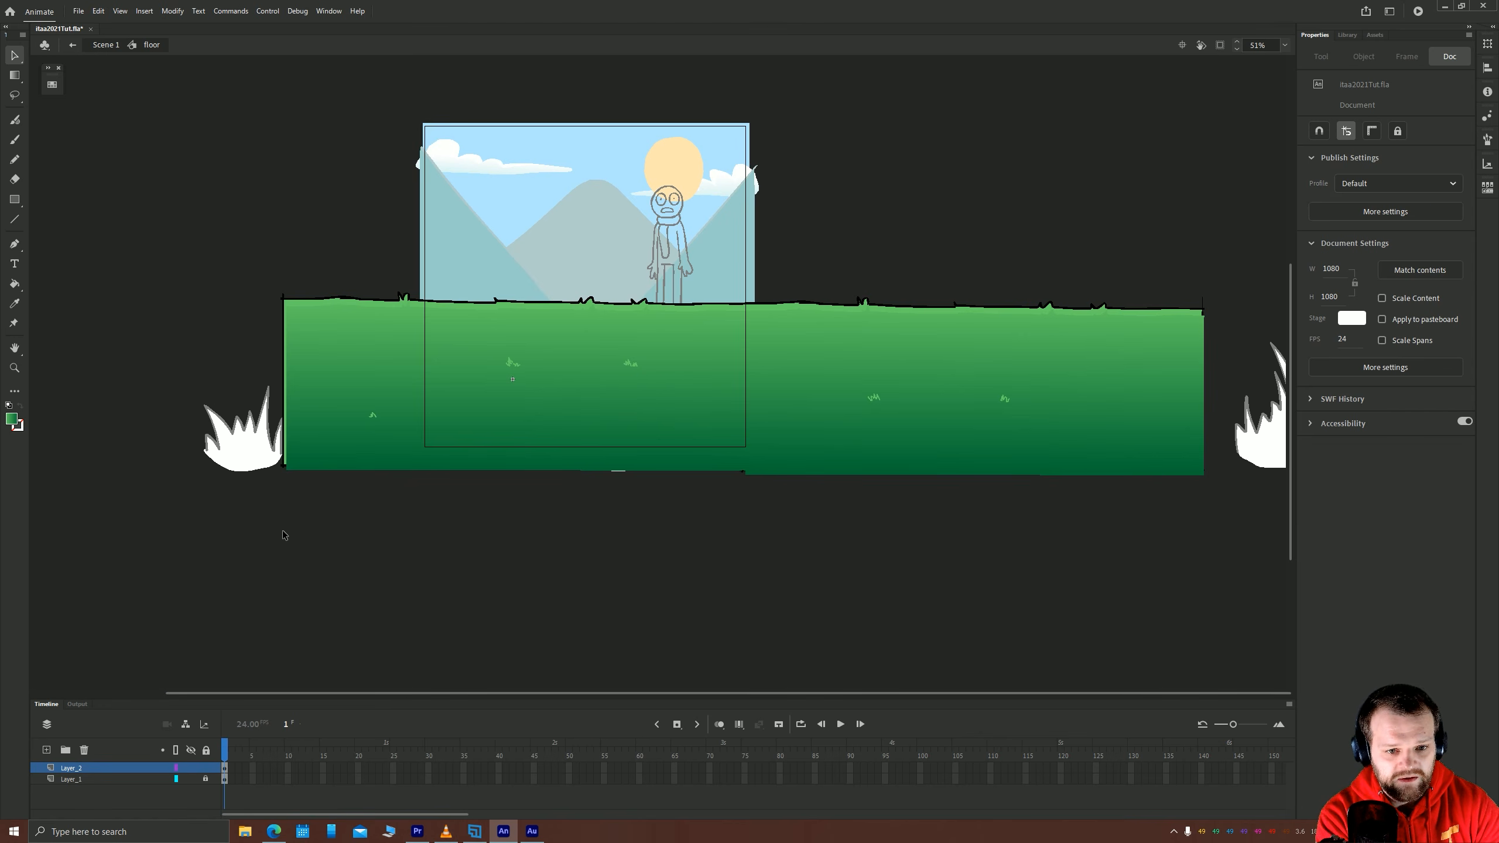
key(ctrl+a)
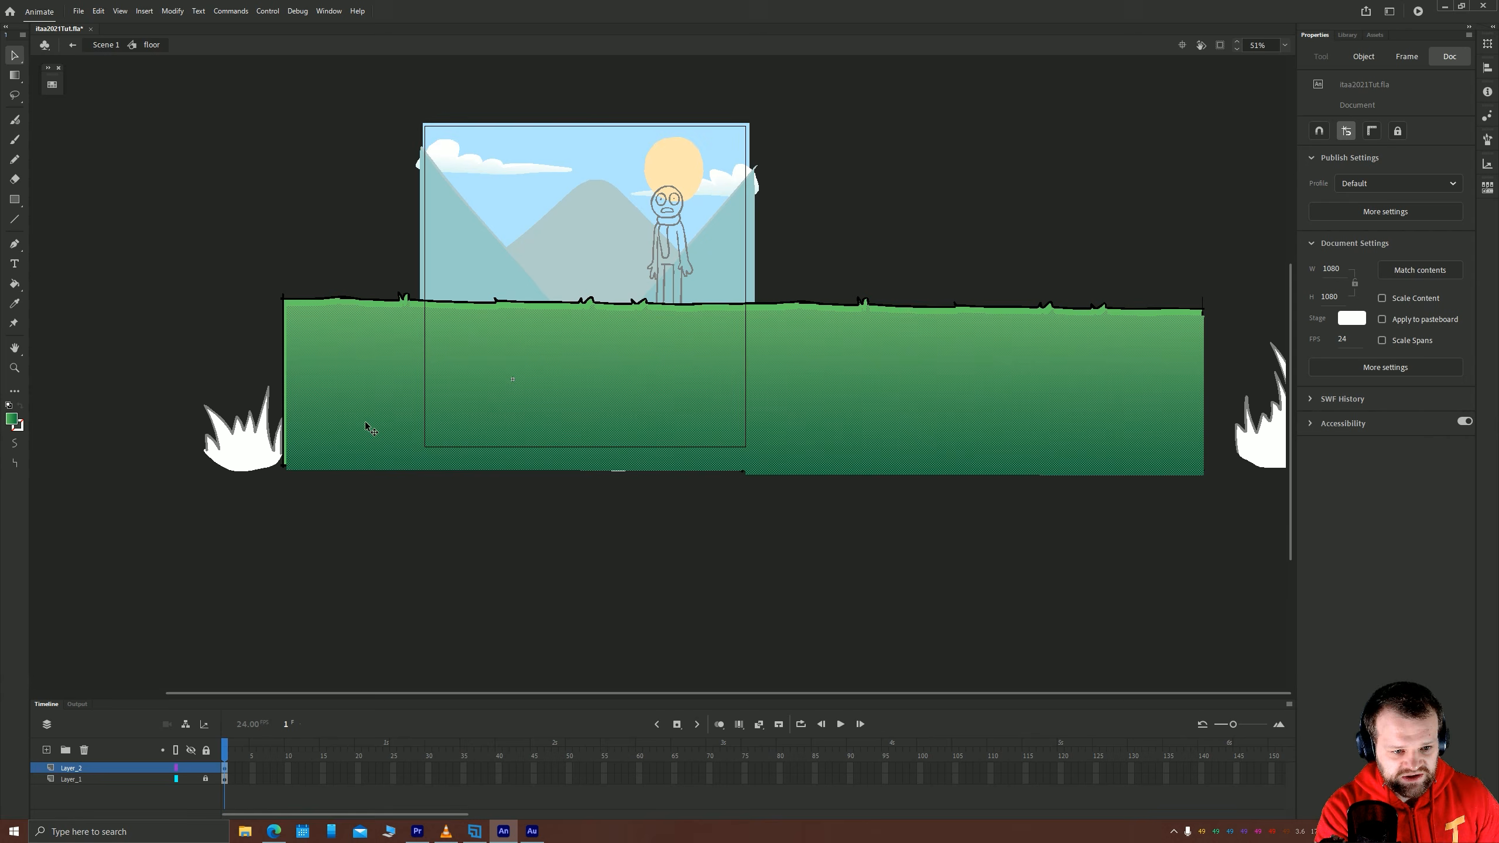
click(374, 218)
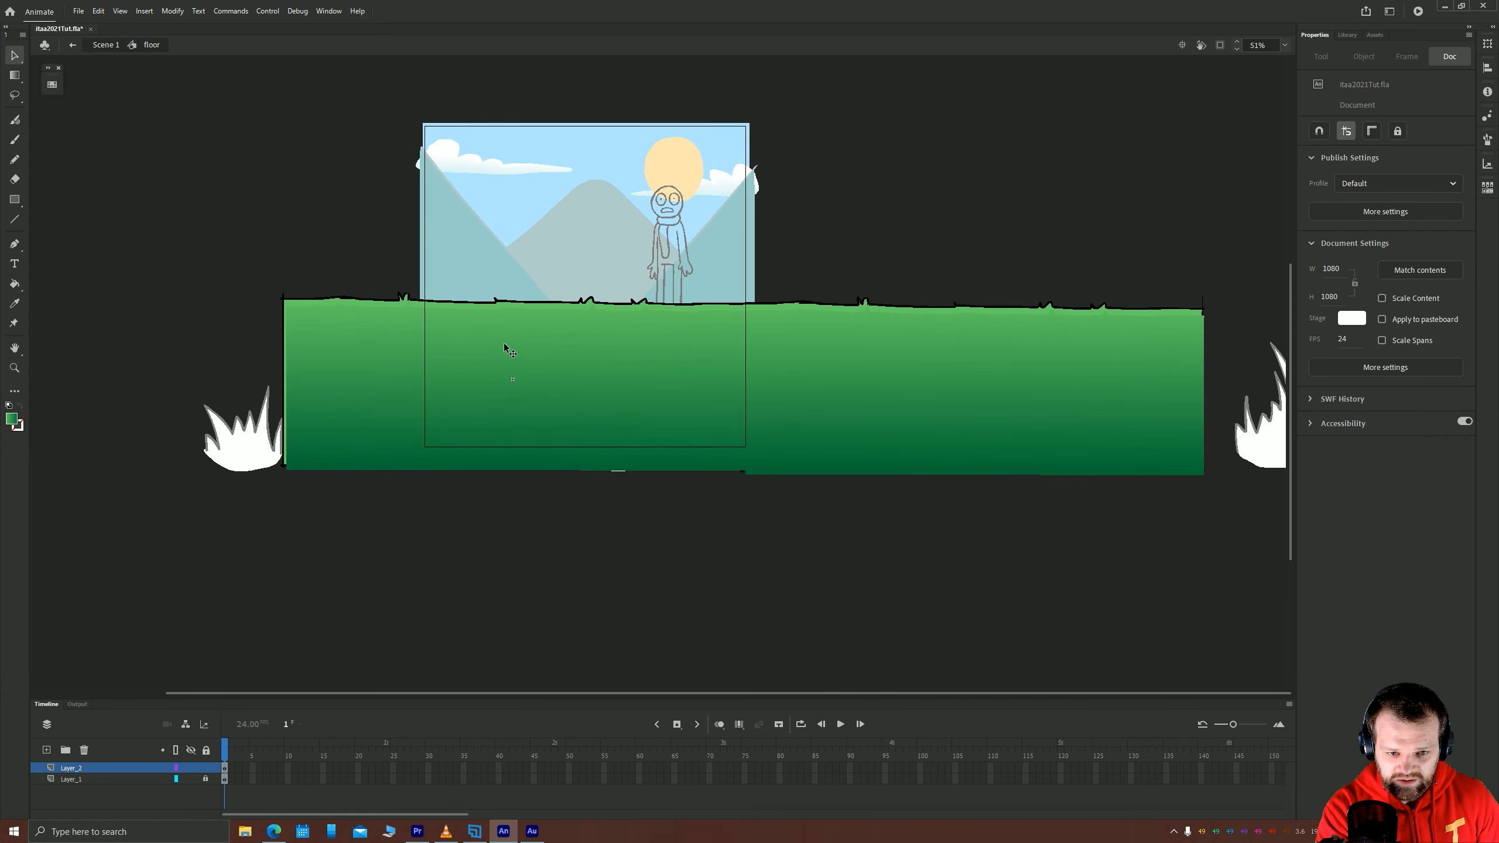
Erase a few small grass tufts scattered across the gradient floor with the Eraser and return to the main scene.
key(e)
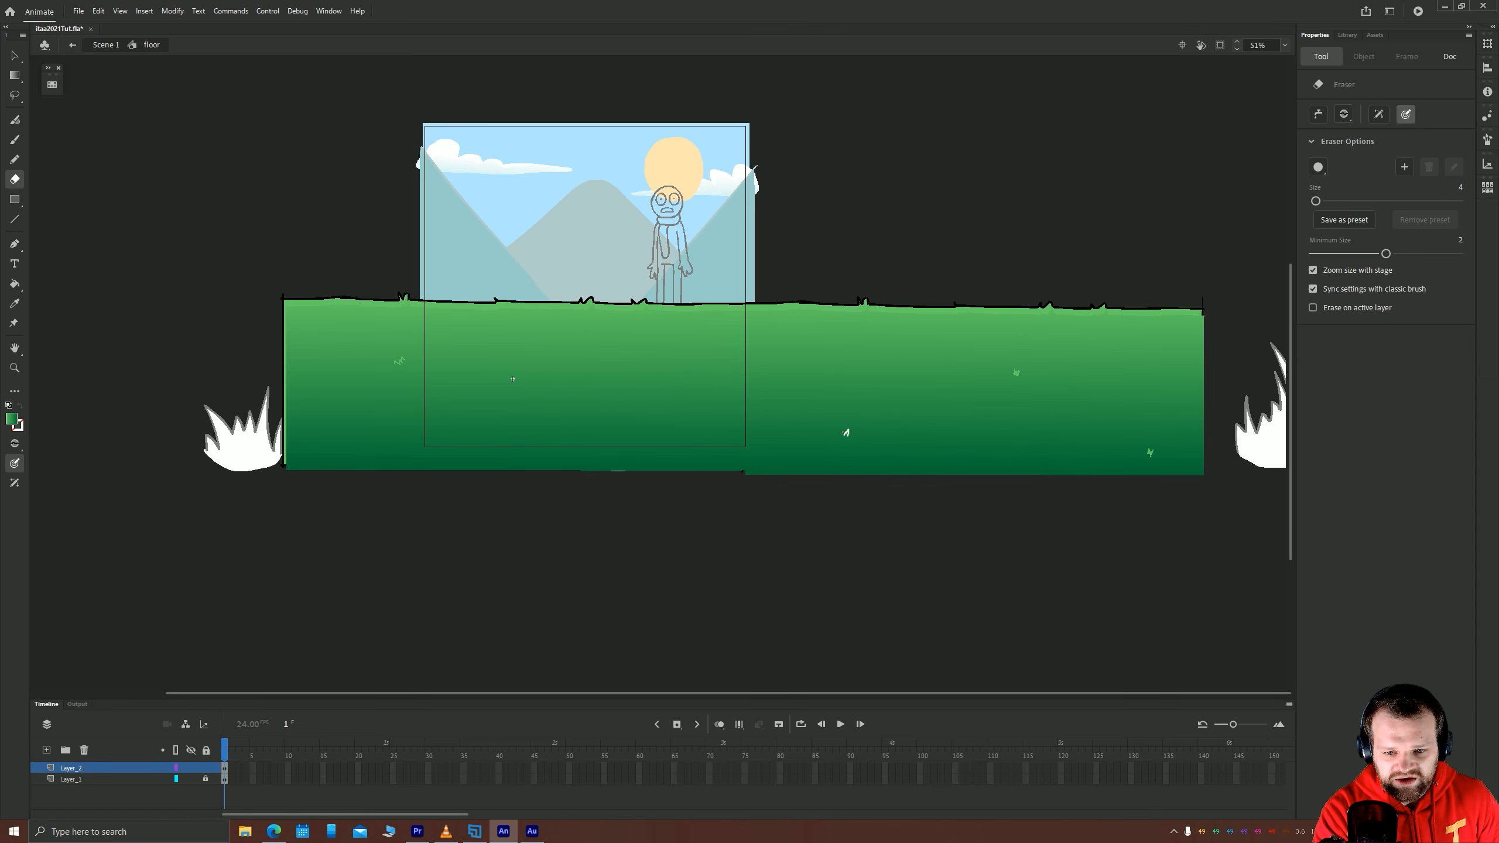
drag(343, 446, 332, 443)
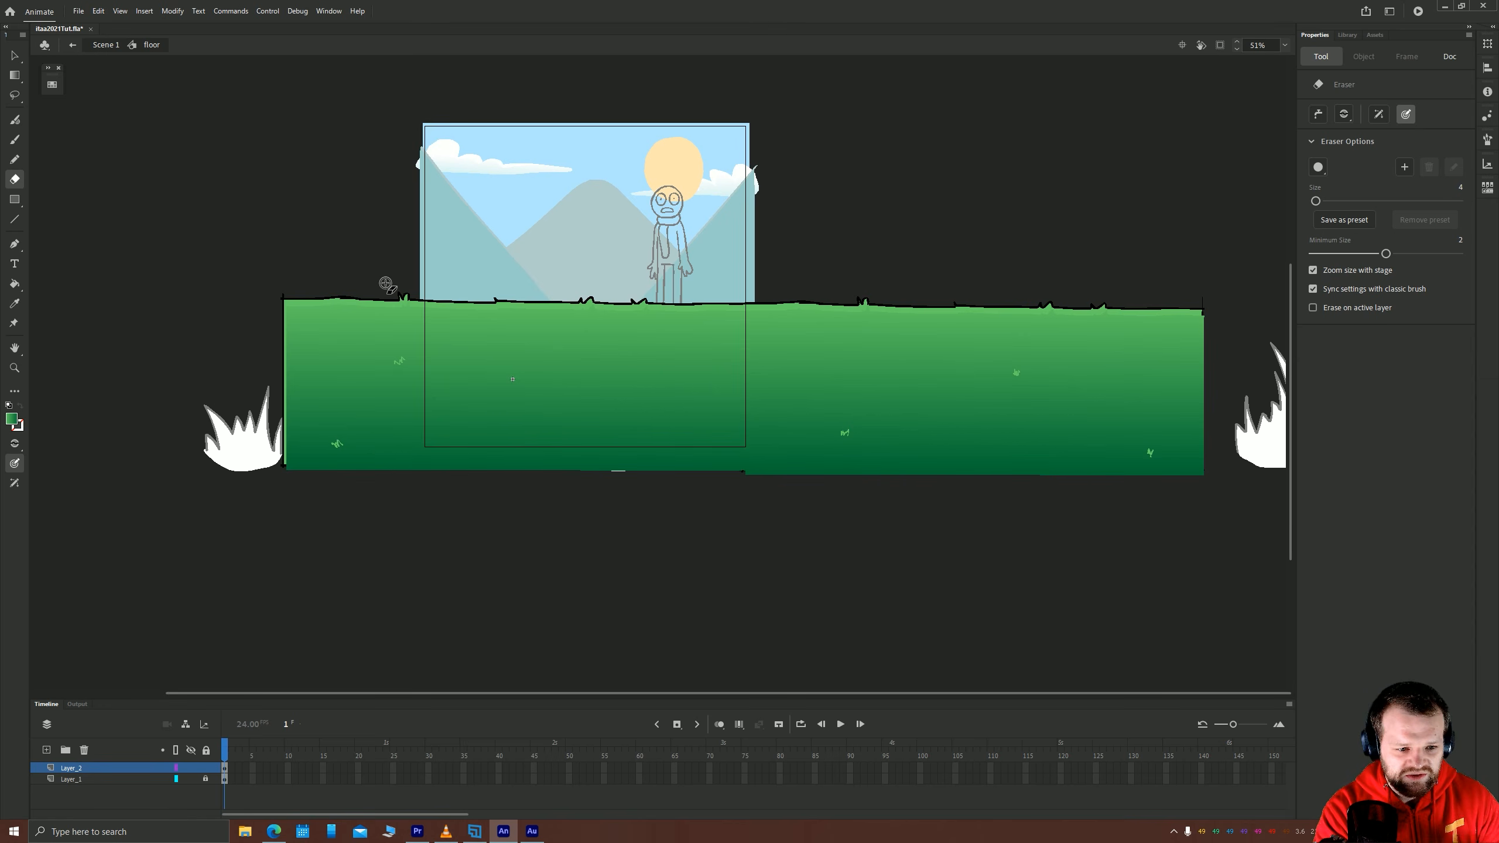
click(13, 57)
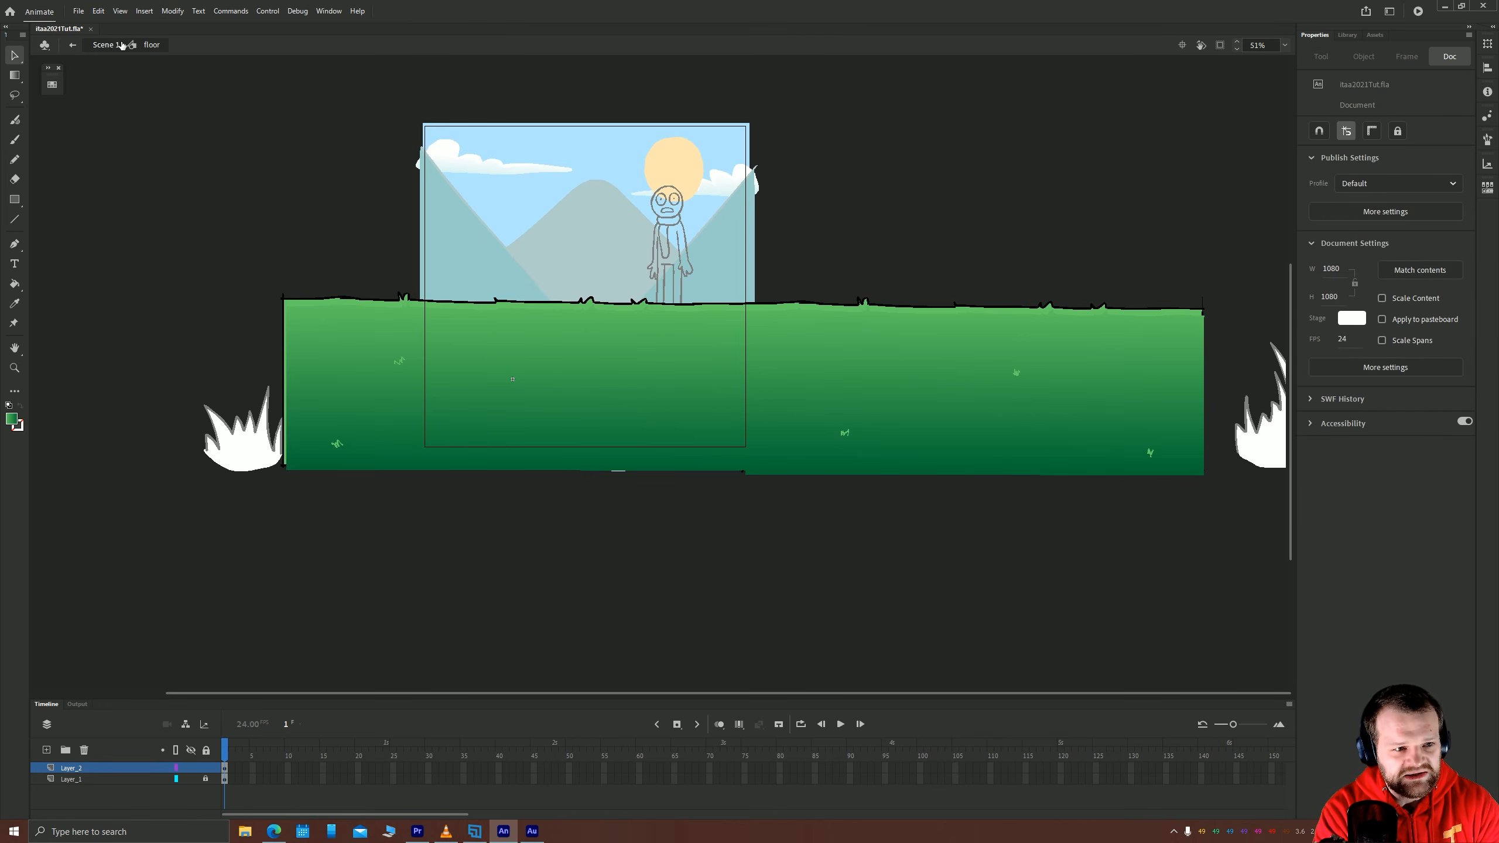
double_click(239, 226)
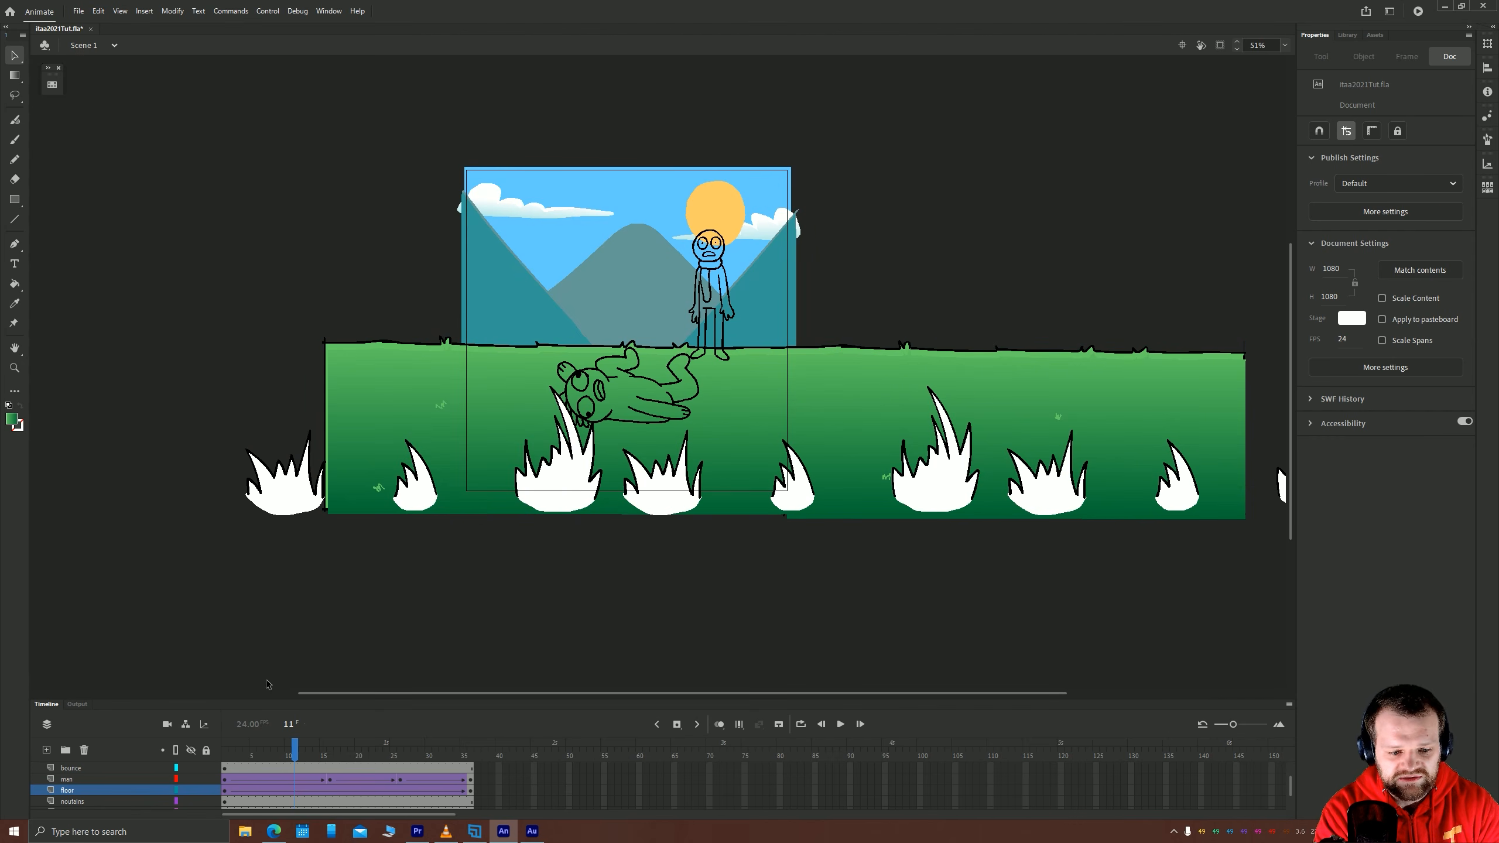
Play the scene's animation from the current frame, then replay it from frame 1 to review the coloured background.
key(Return)
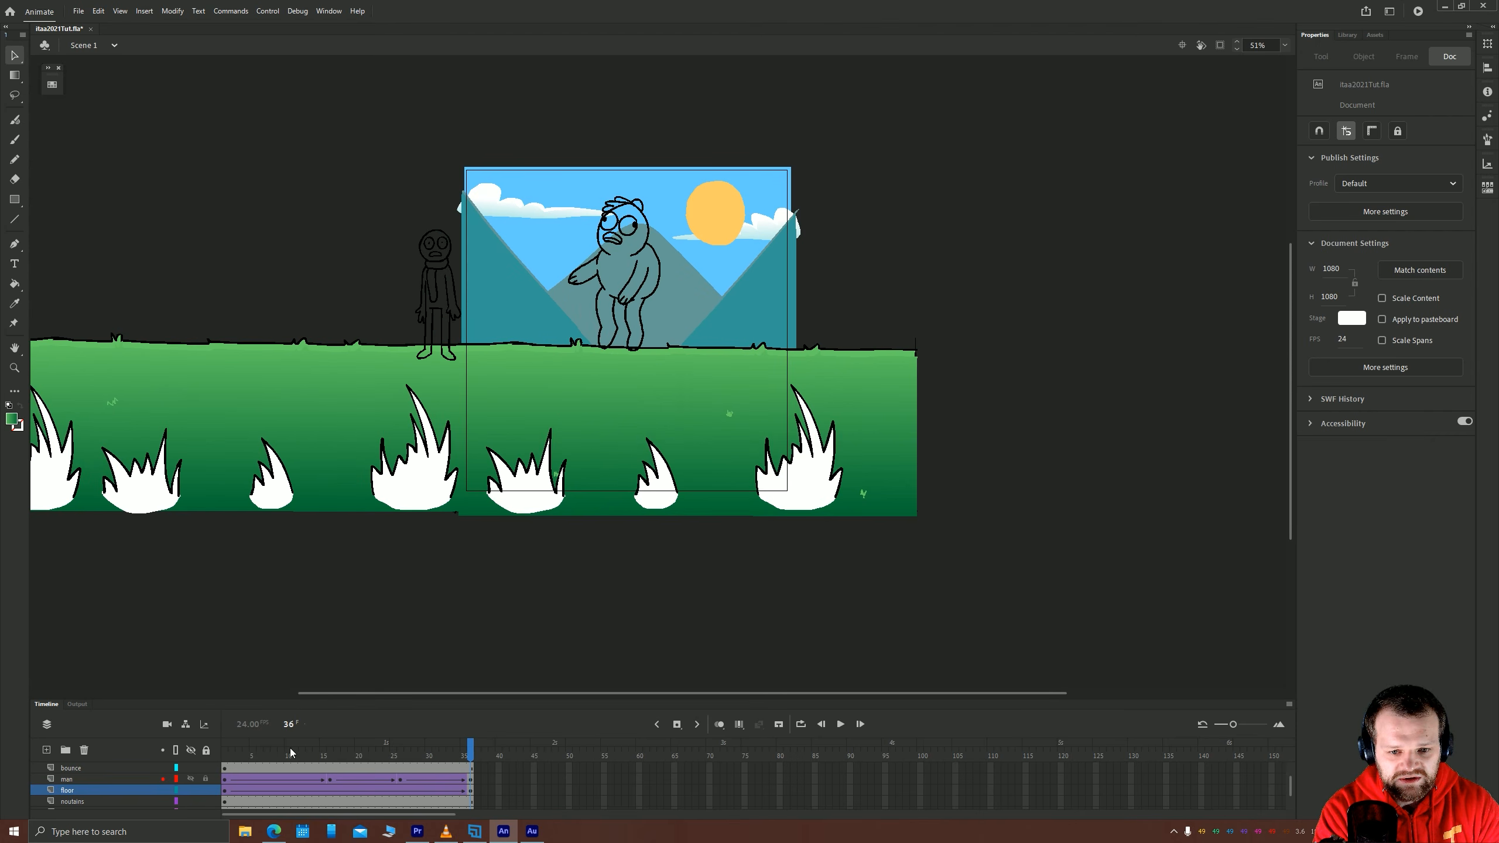
click(224, 767)
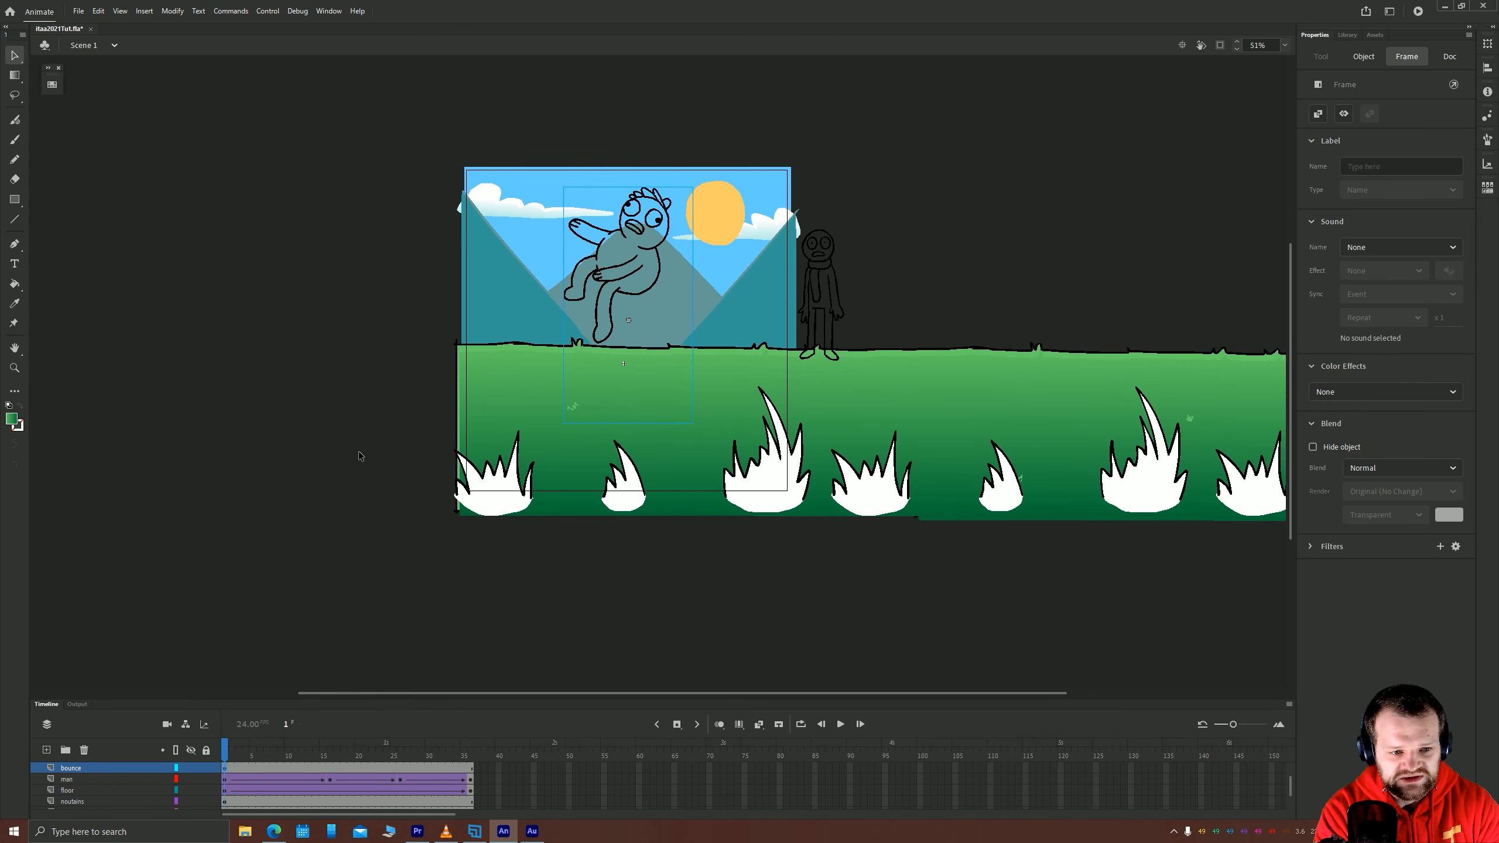
key(Return)
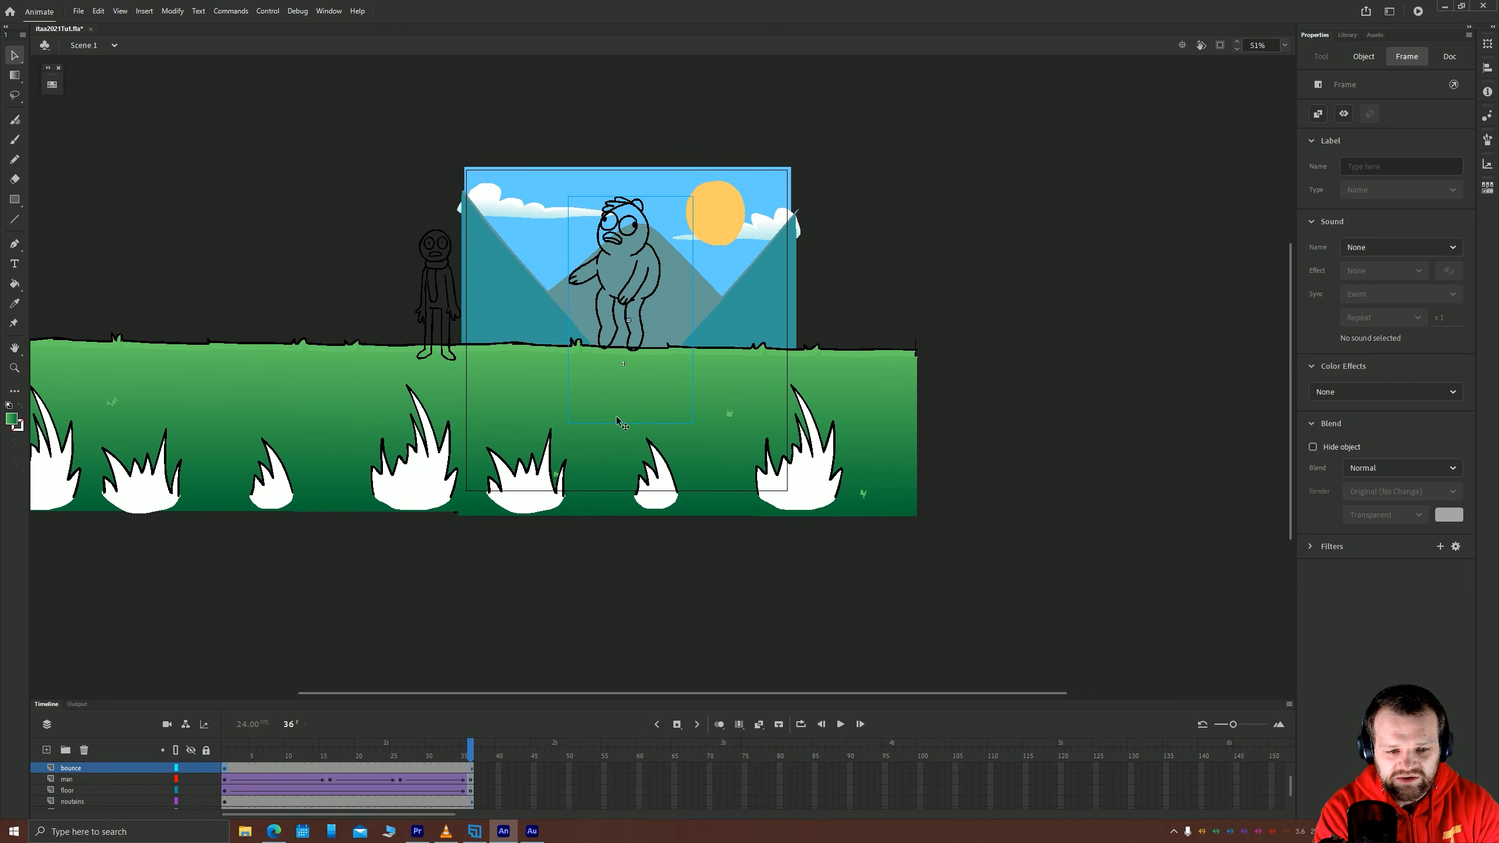
Open the grass symbol and copy the white fills of all nine tufts in place onto a new layer.
double_click(427, 481)
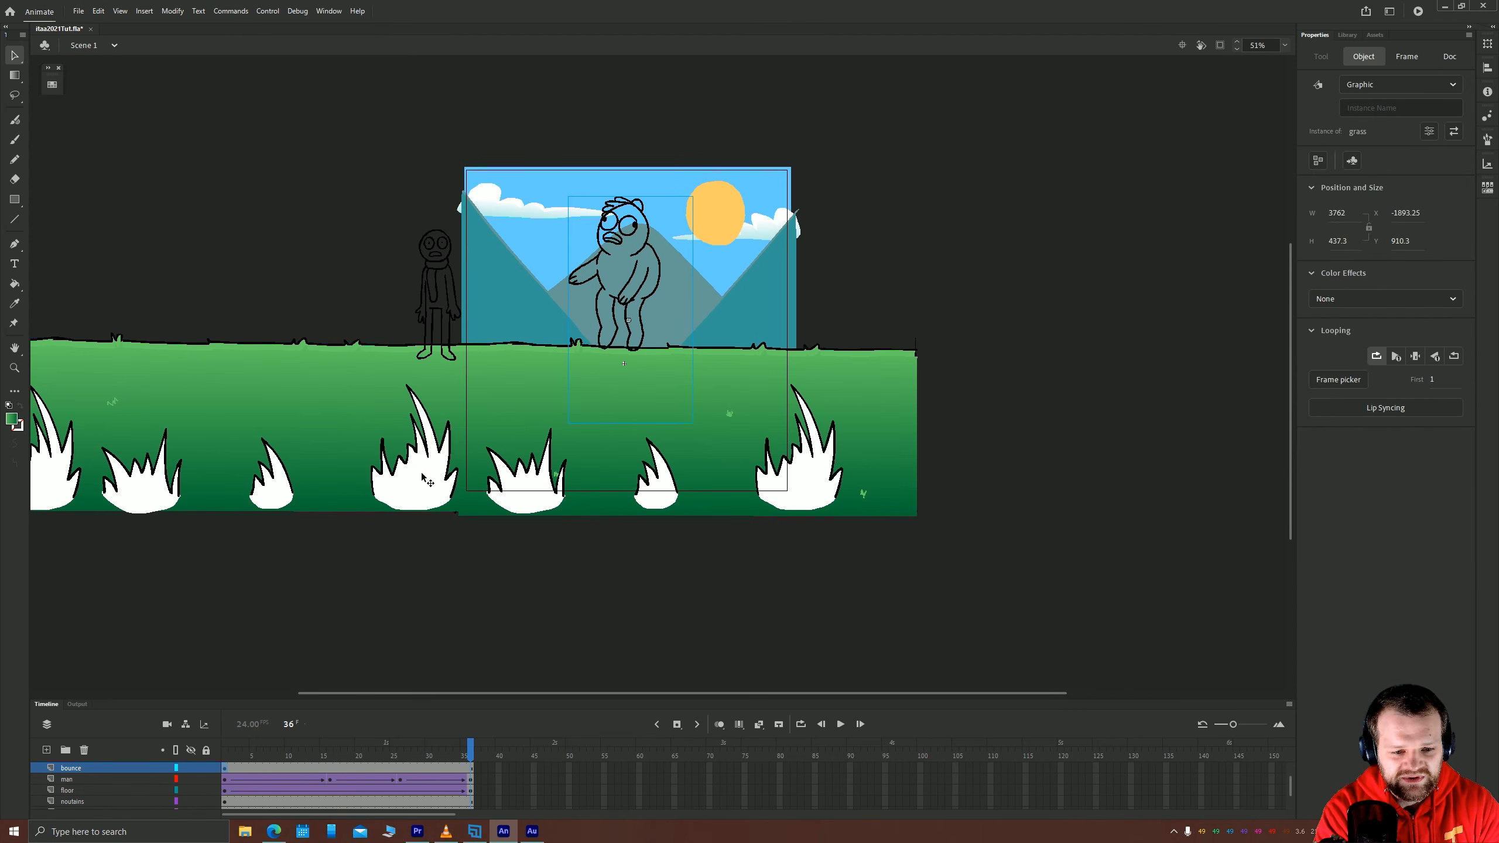
drag(524, 572, 689, 559)
drag(342, 564, 478, 559)
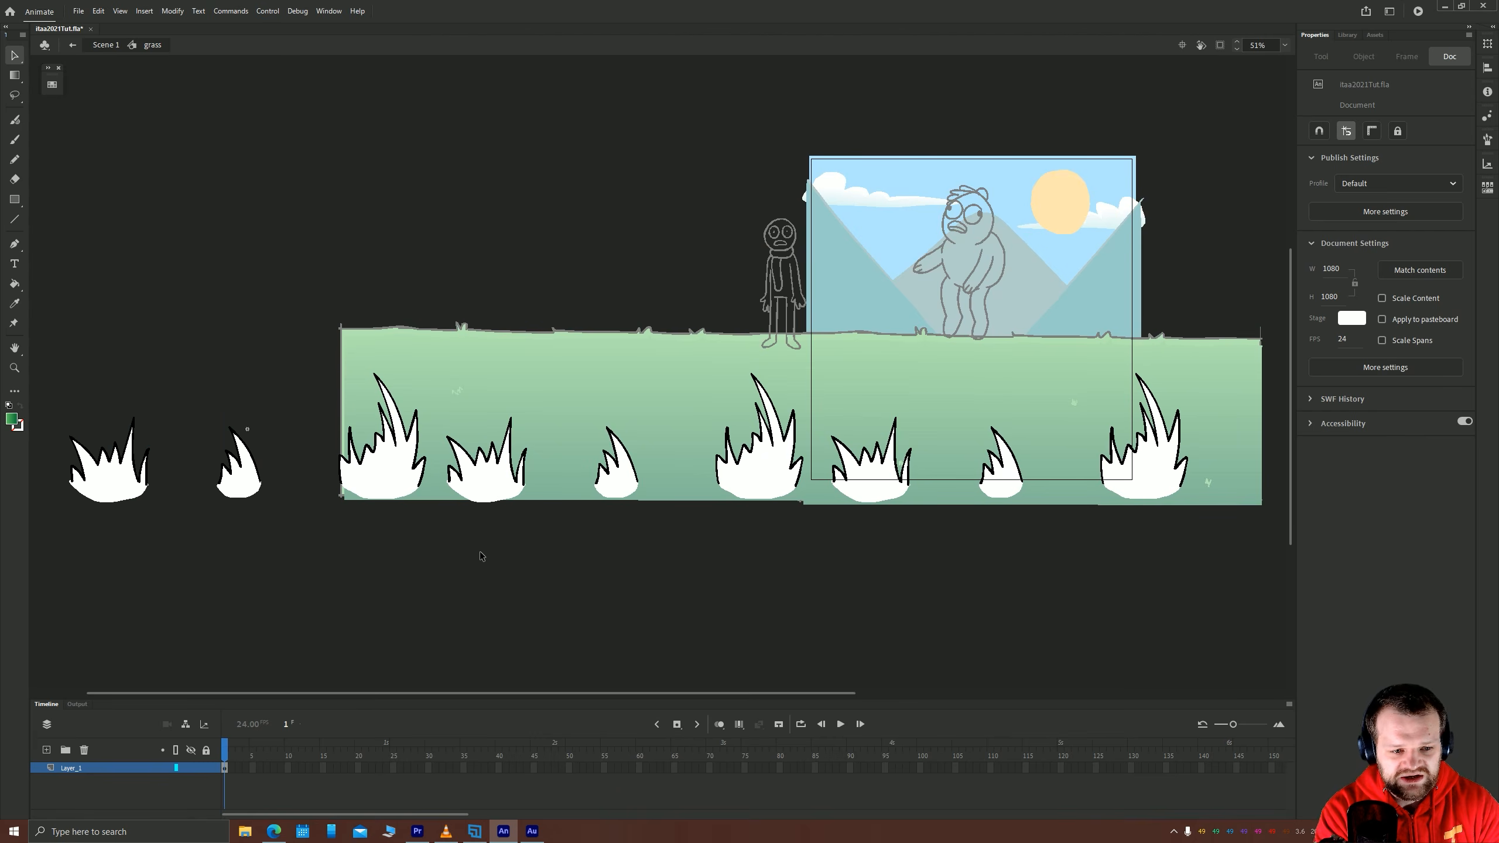
scroll(525, 561, down, 2)
scroll(511, 553, down, 2)
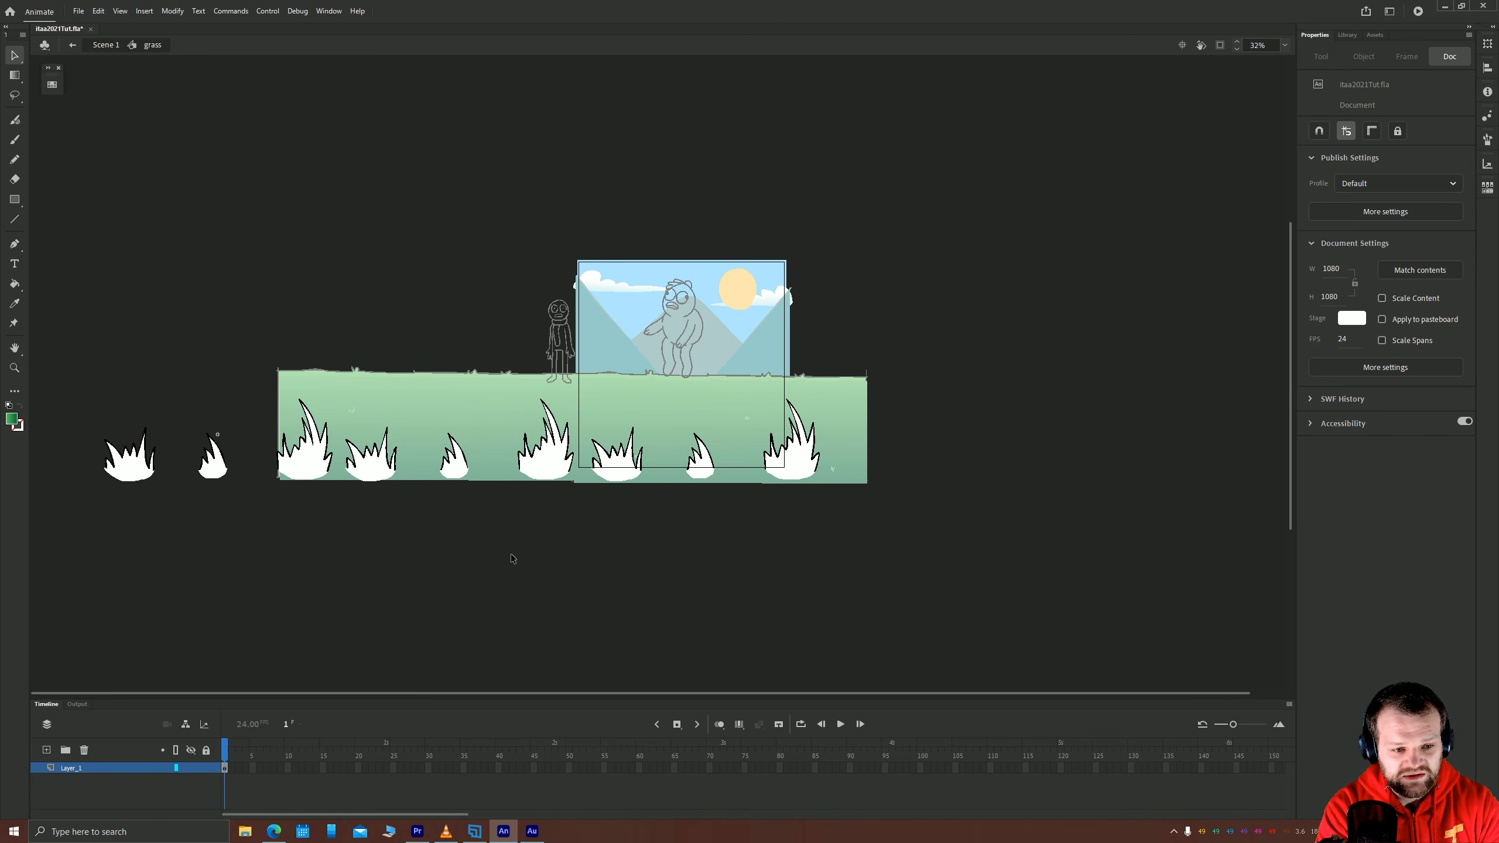
click(147, 475)
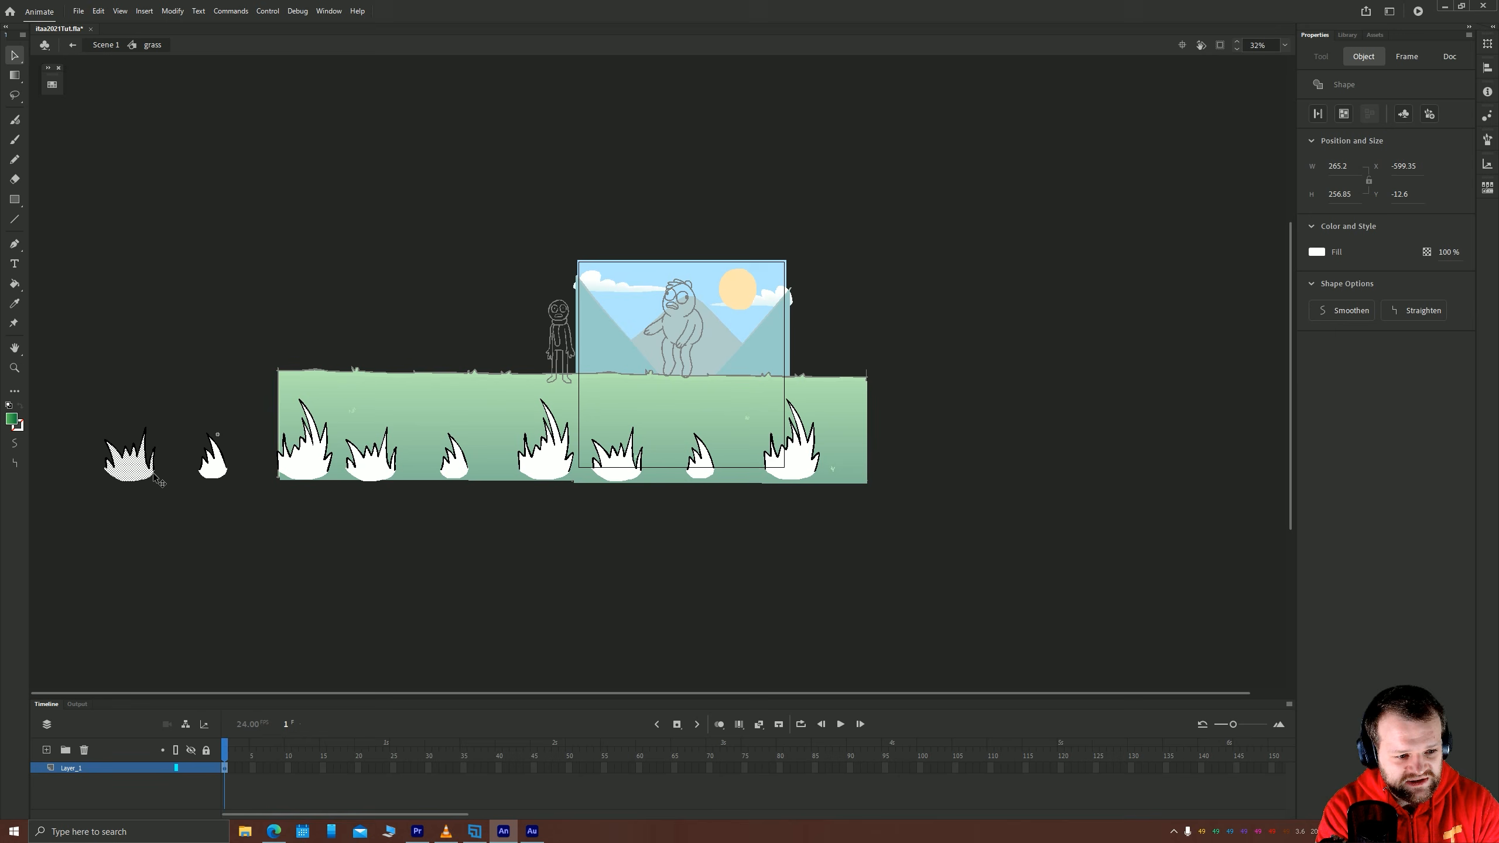
shift+click(212, 466)
shift+click(307, 463)
shift+click(375, 475)
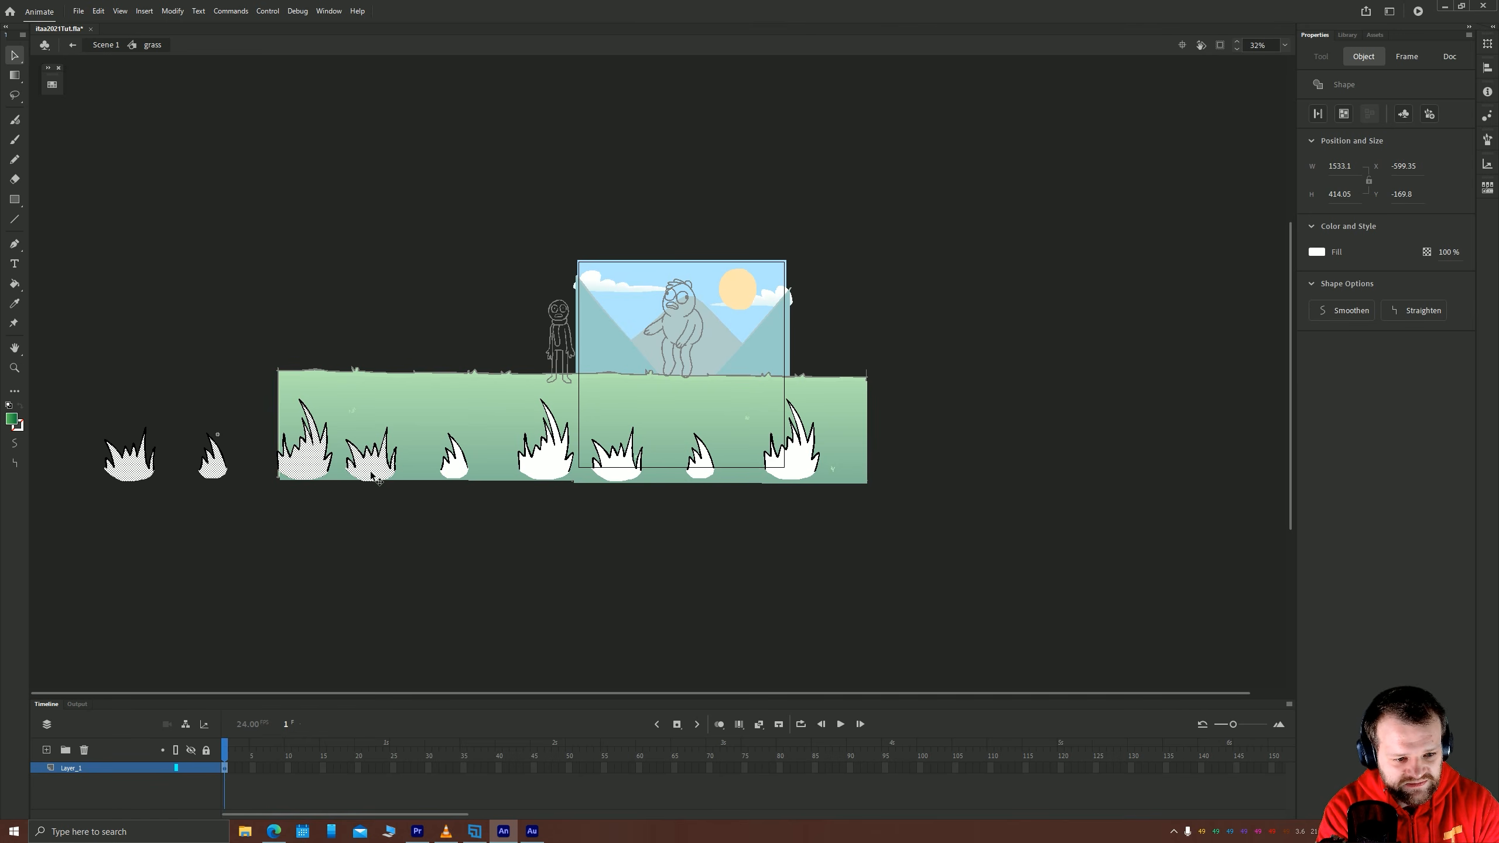
shift+click(463, 471)
shift+click(549, 470)
shift+click(620, 476)
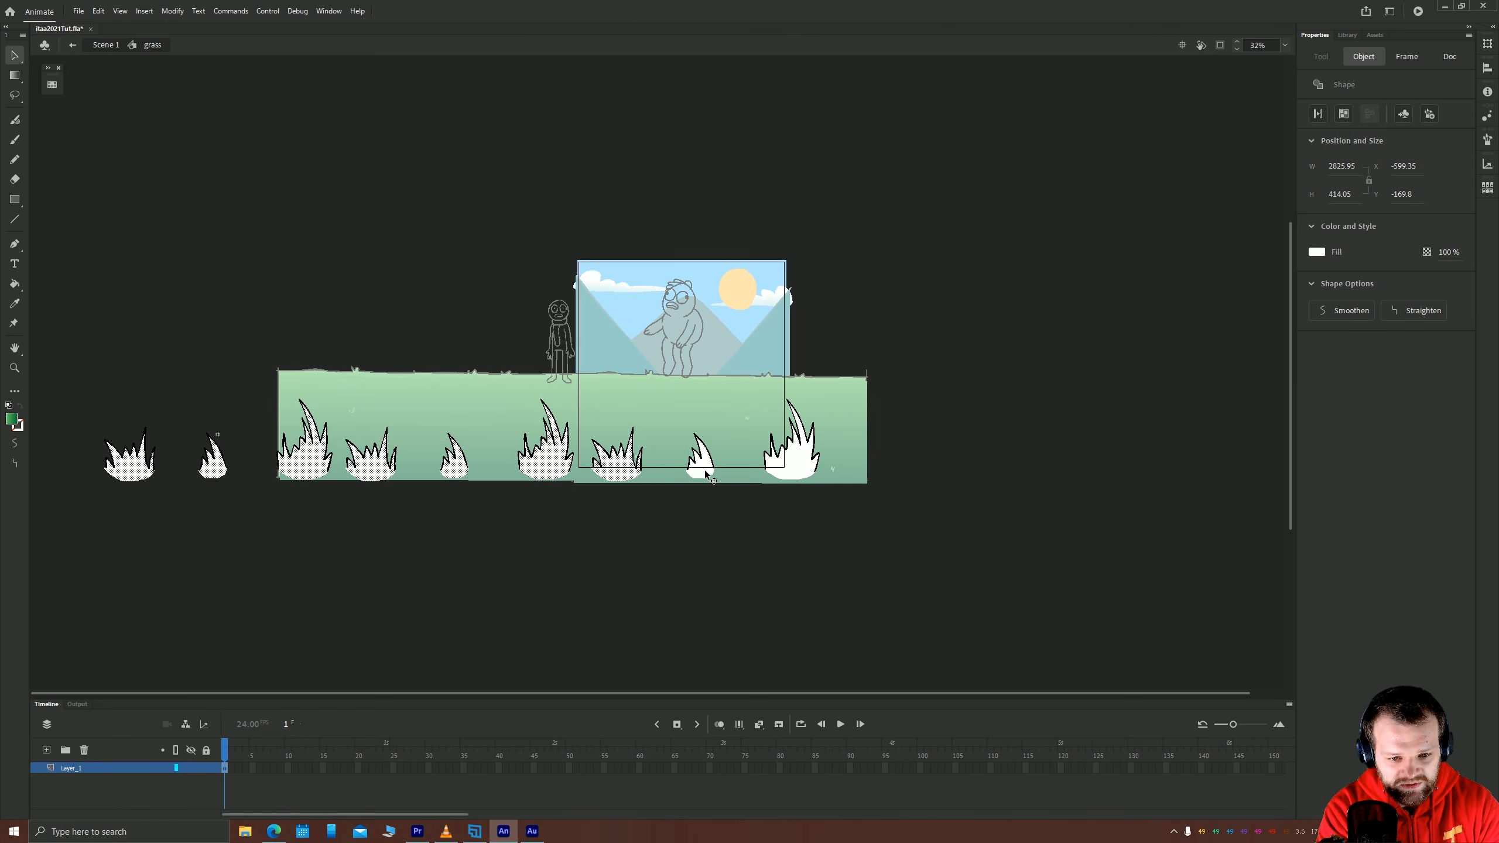
shift+click(702, 471)
shift+click(803, 472)
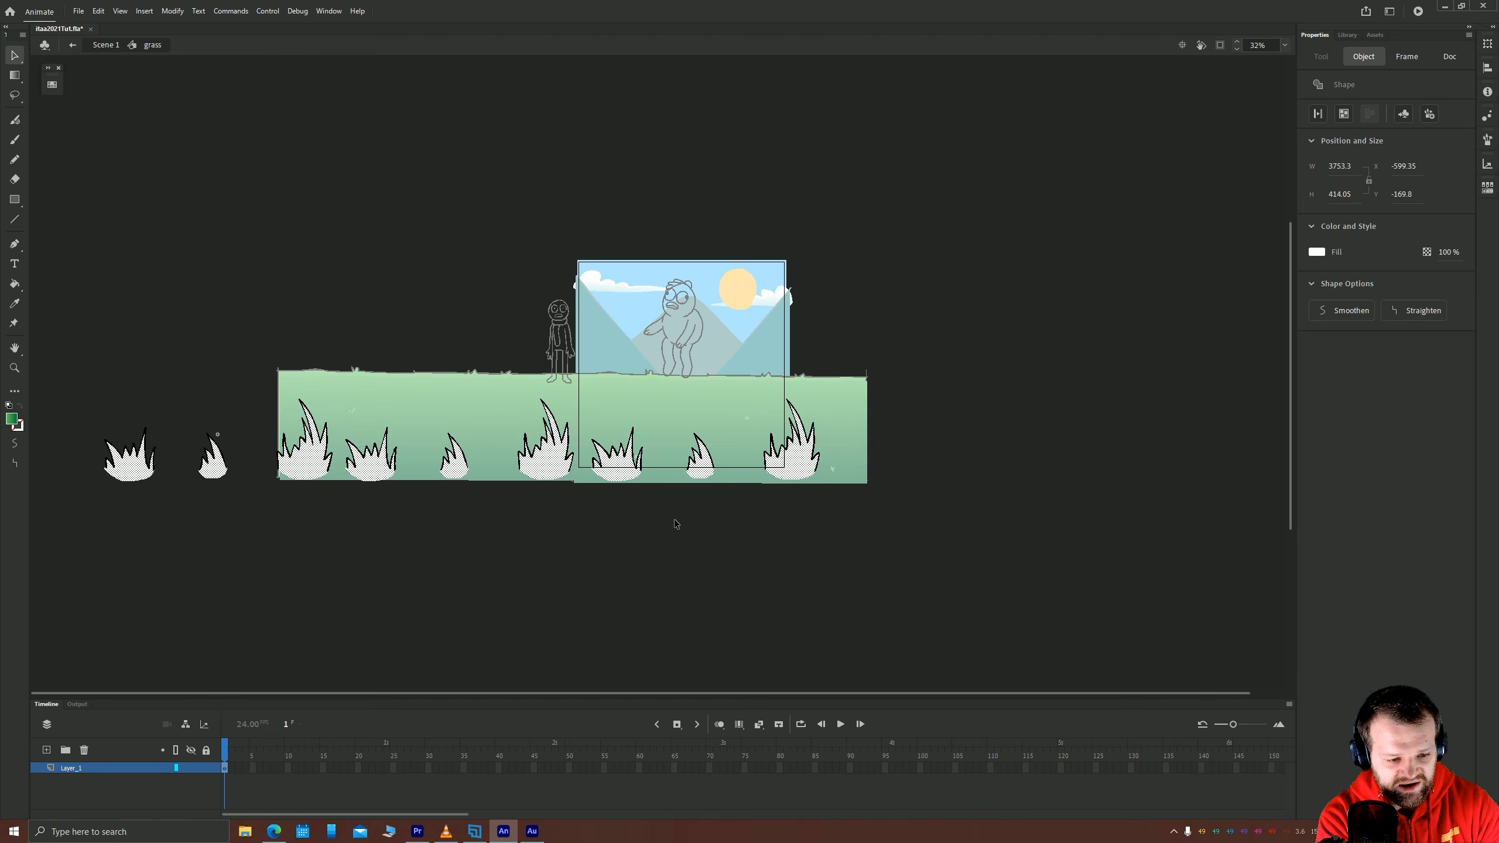
click(47, 750)
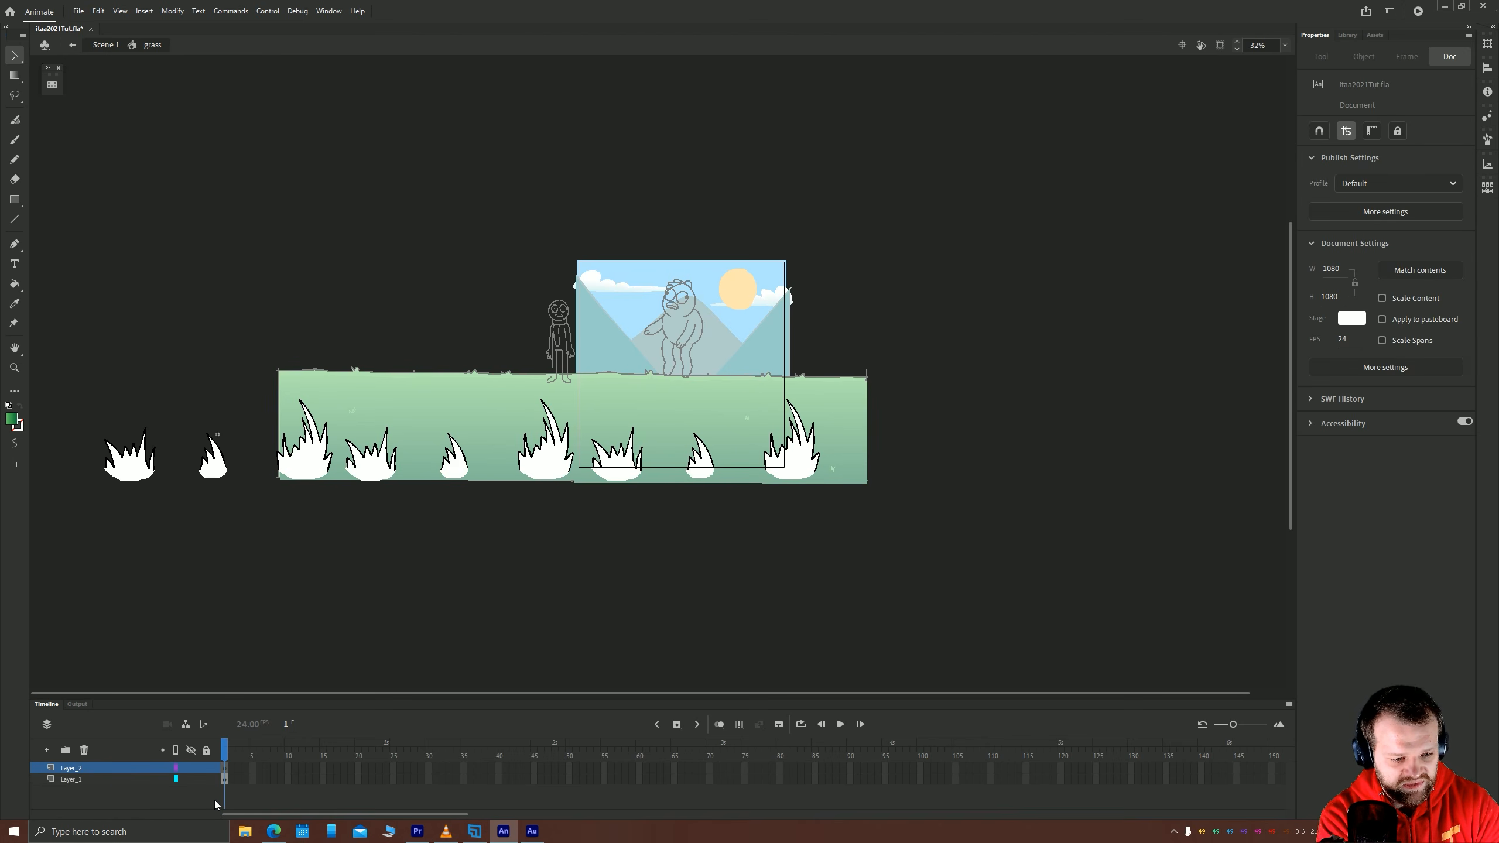
click(224, 779)
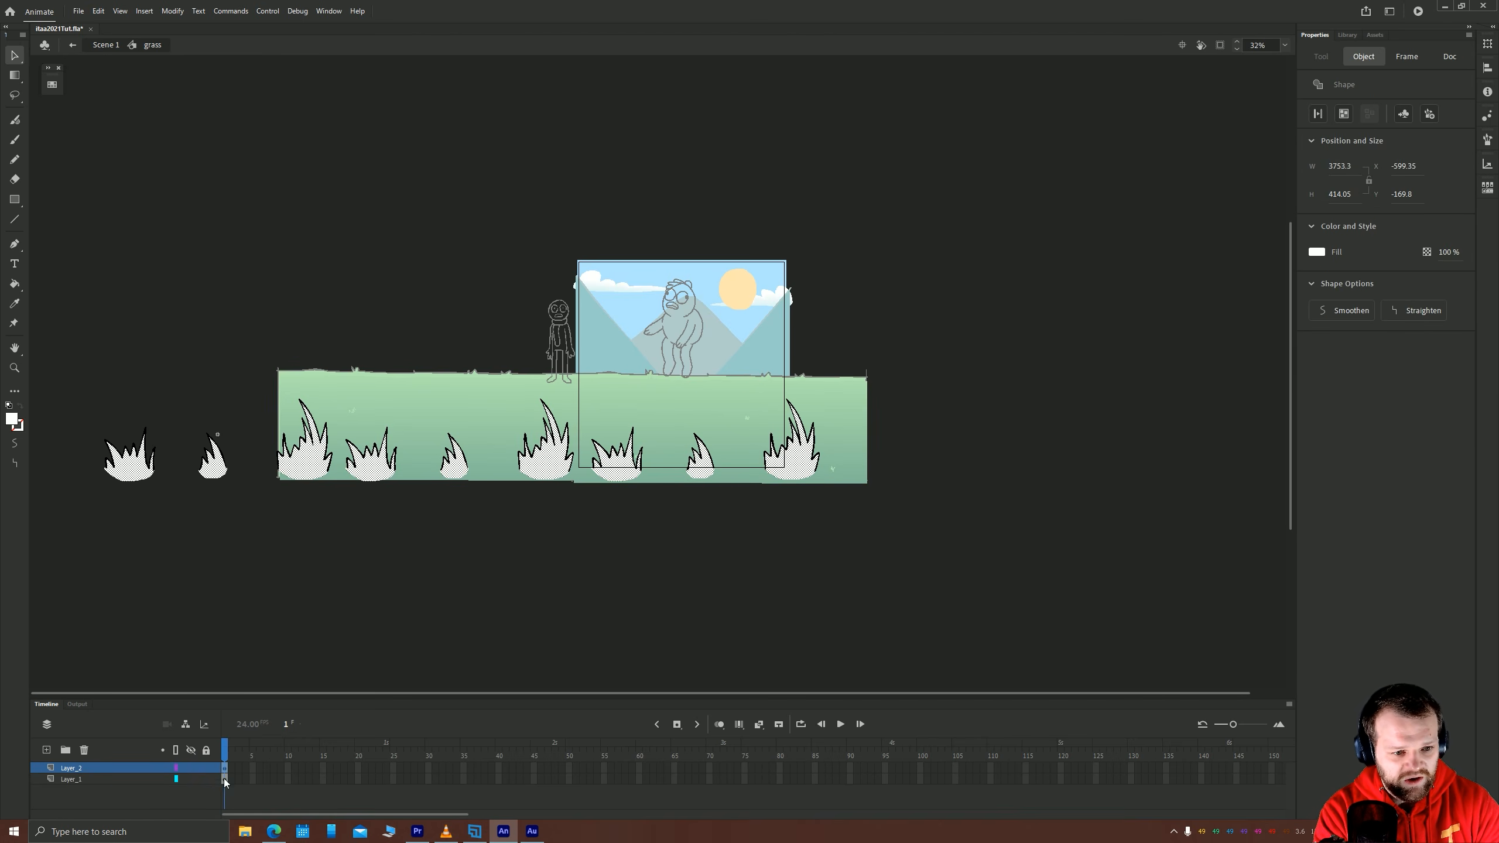
Recolor the black grass outlines on the original layer with the light green swatch and return to the main scene.
click(225, 780)
click(55, 89)
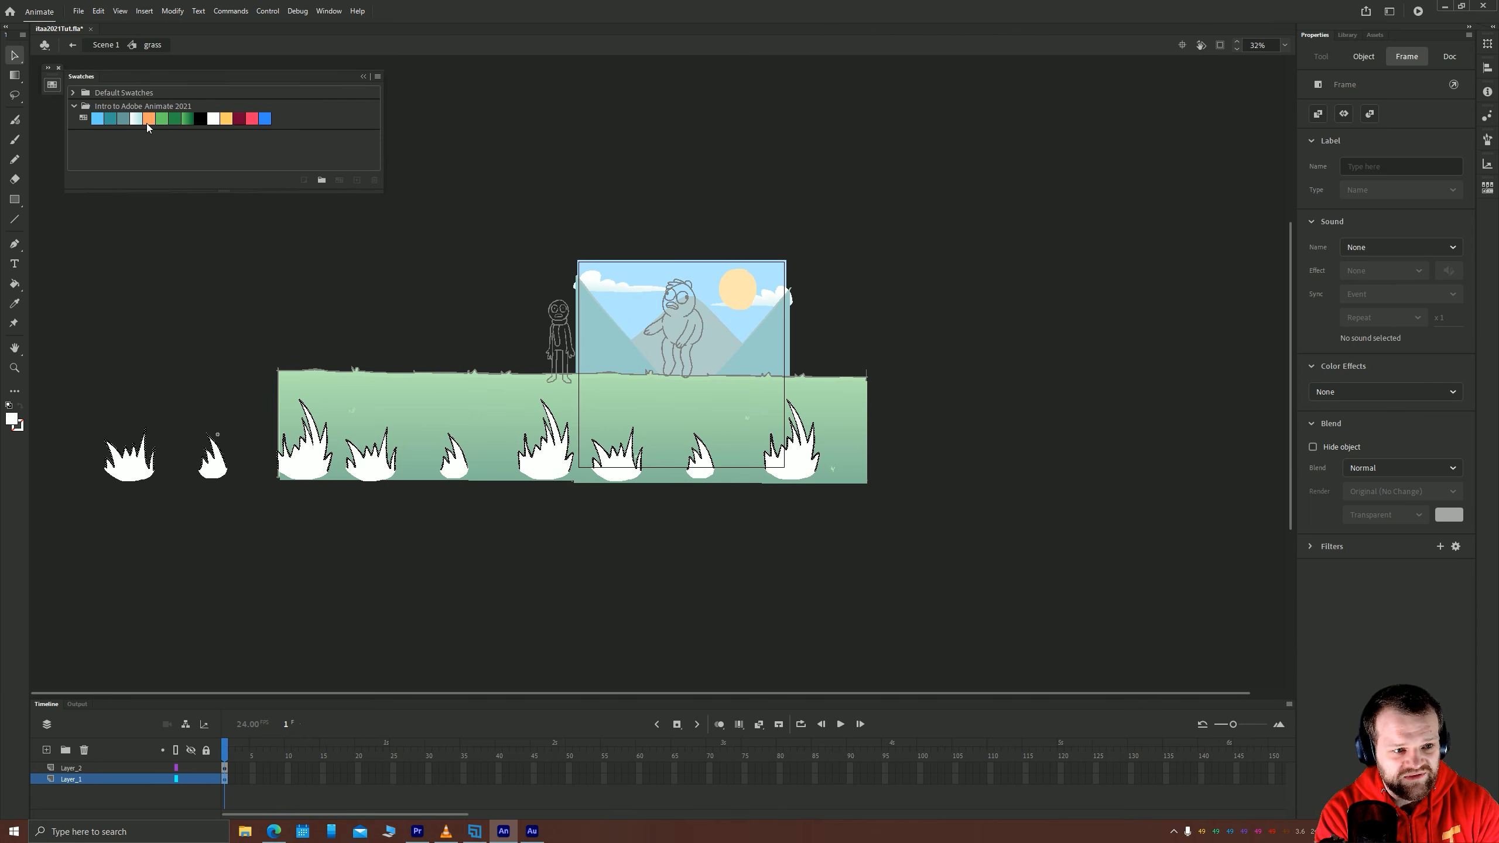
click(162, 122)
click(189, 324)
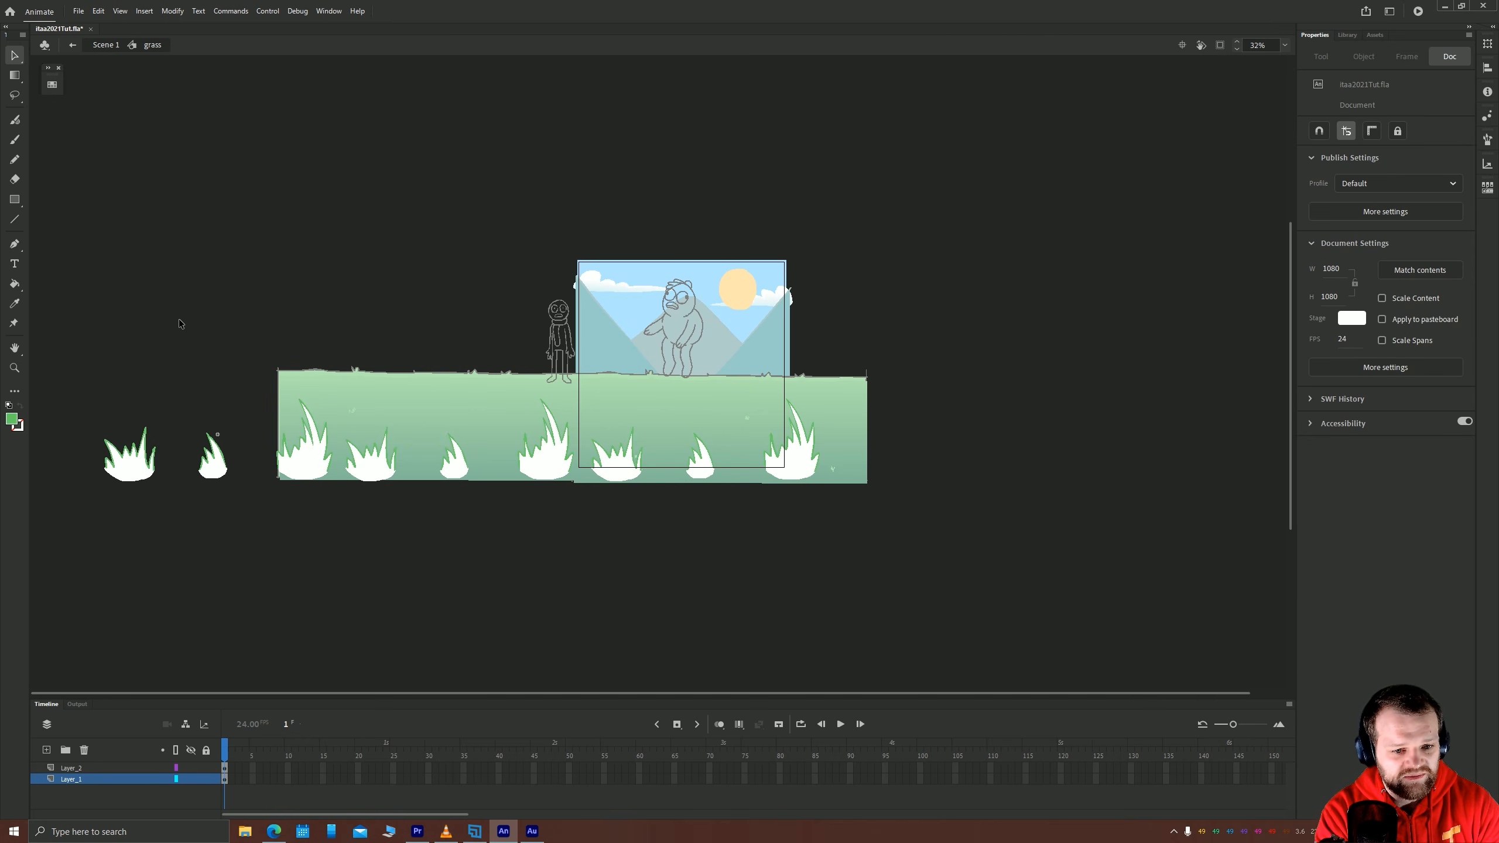
double_click(176, 321)
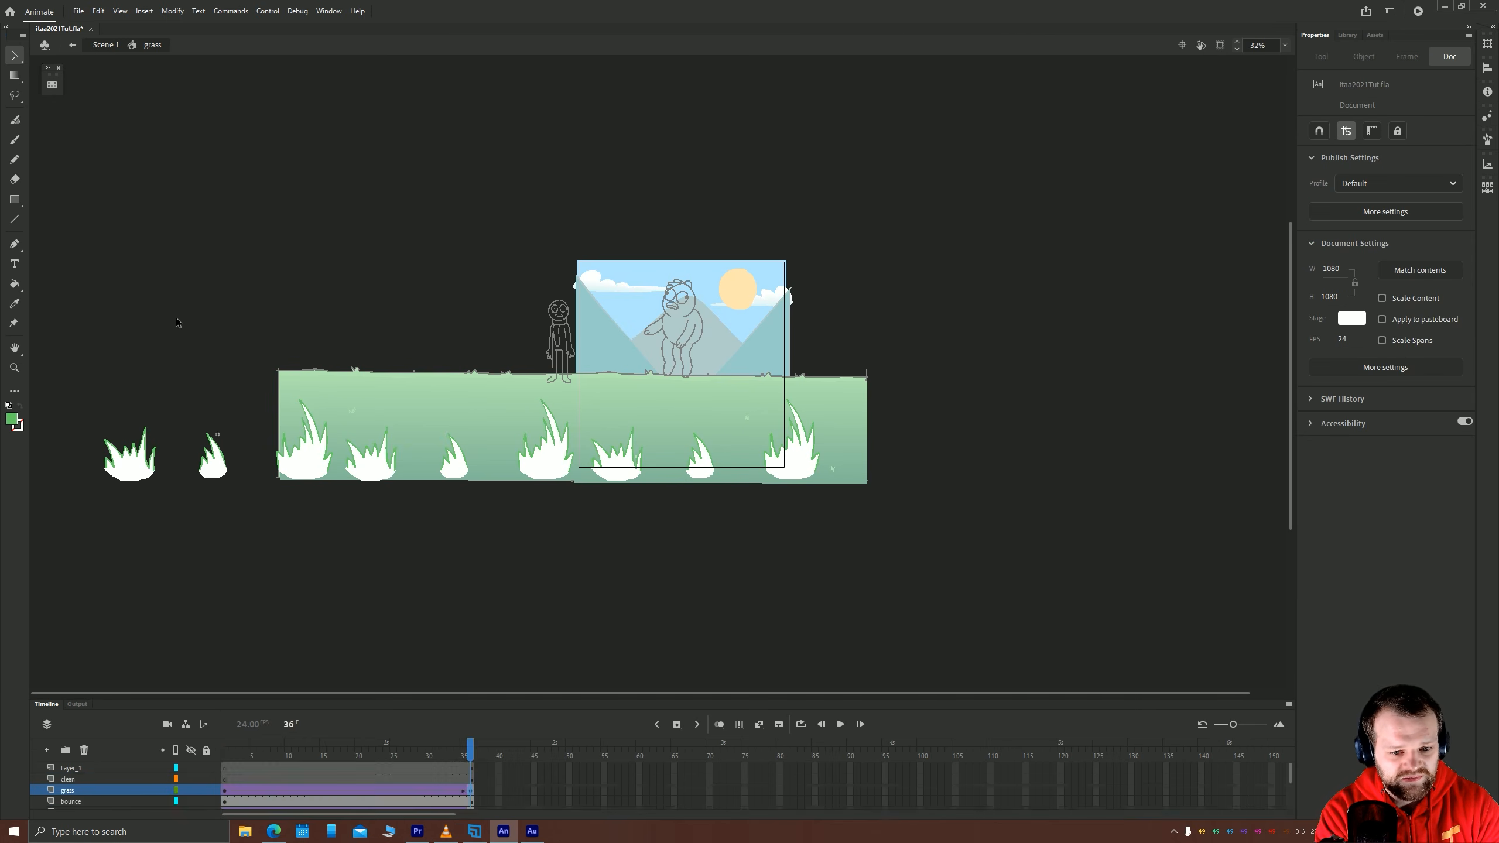
Open the floor symbol, recolor its black outline with the dark green swatch, and return to the main scene.
double_click(342, 370)
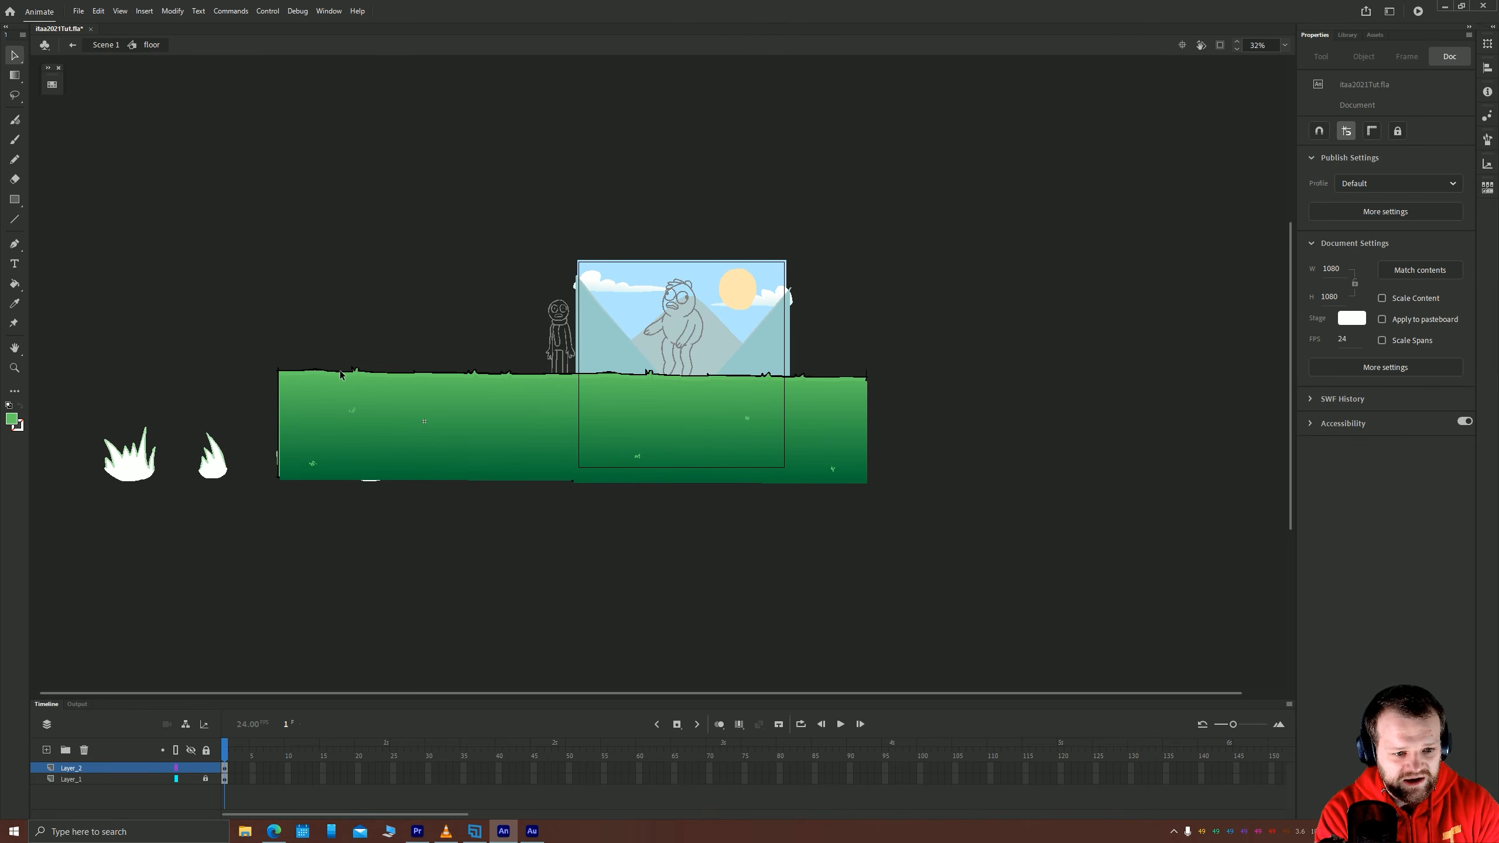
scroll(464, 401, up, 5)
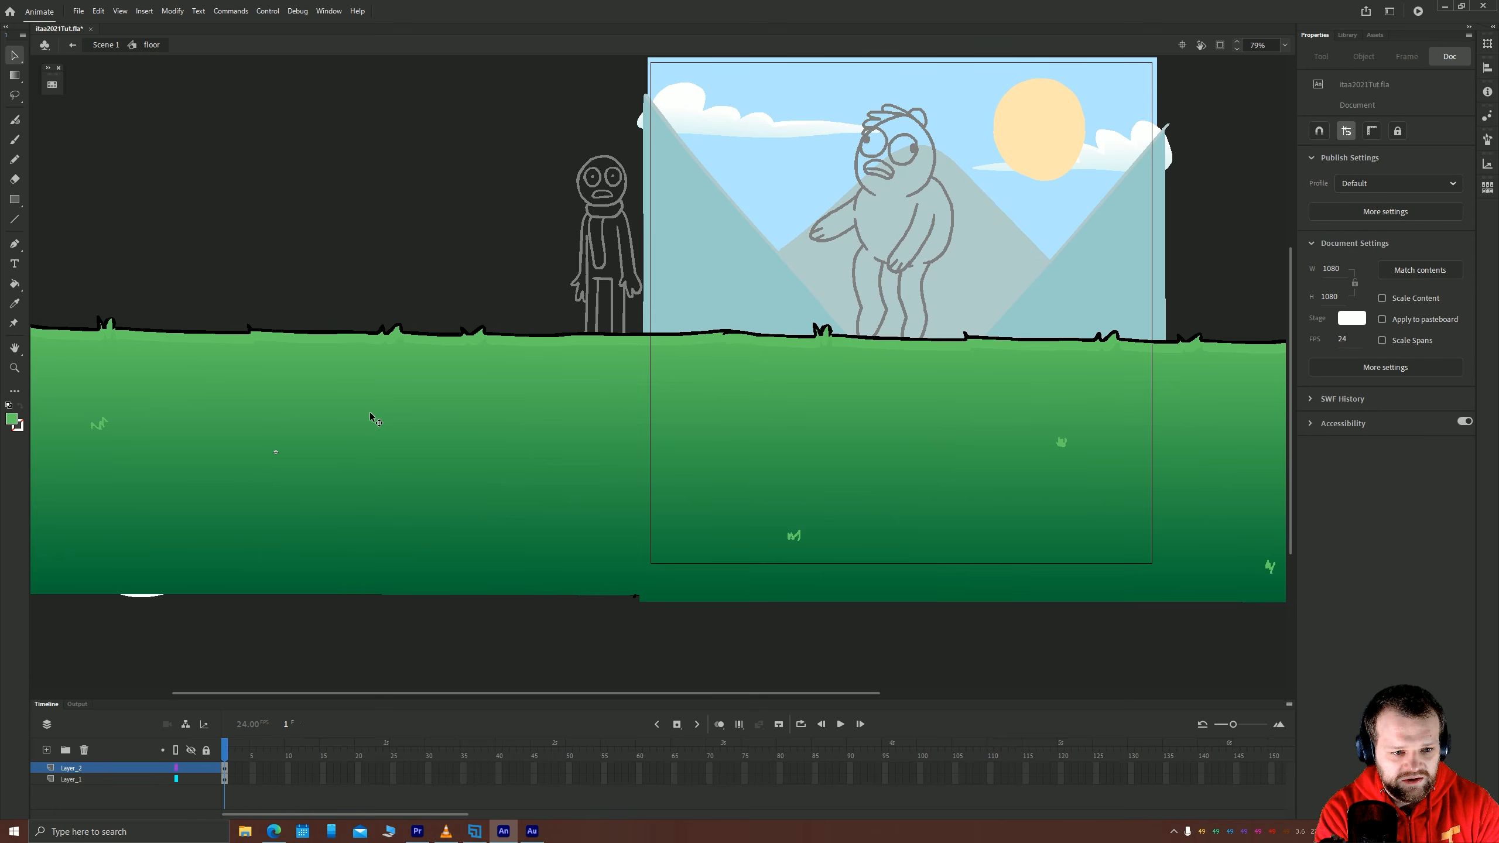
click(386, 333)
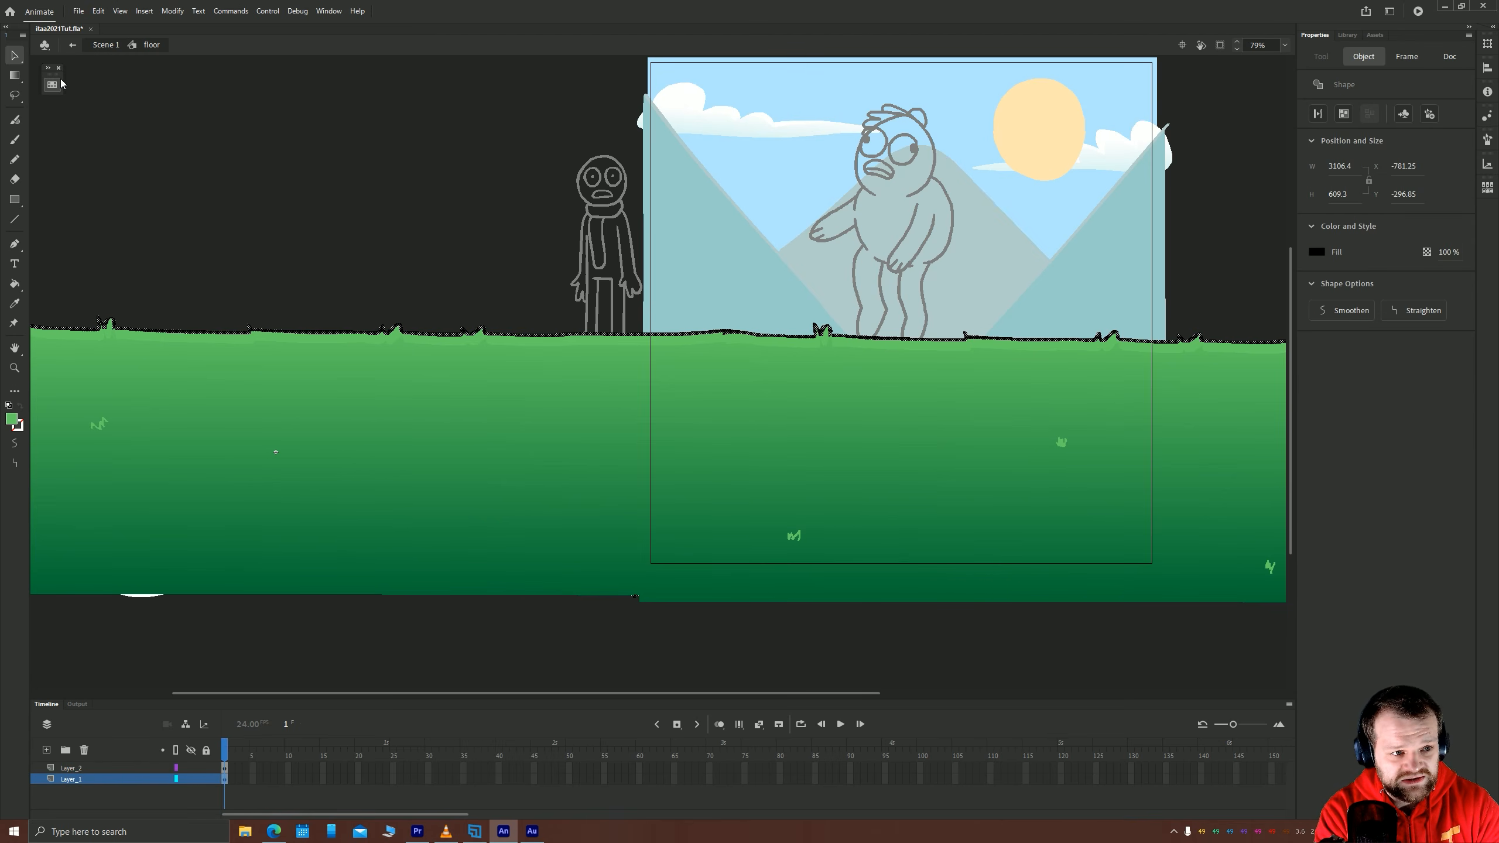
click(57, 84)
click(162, 119)
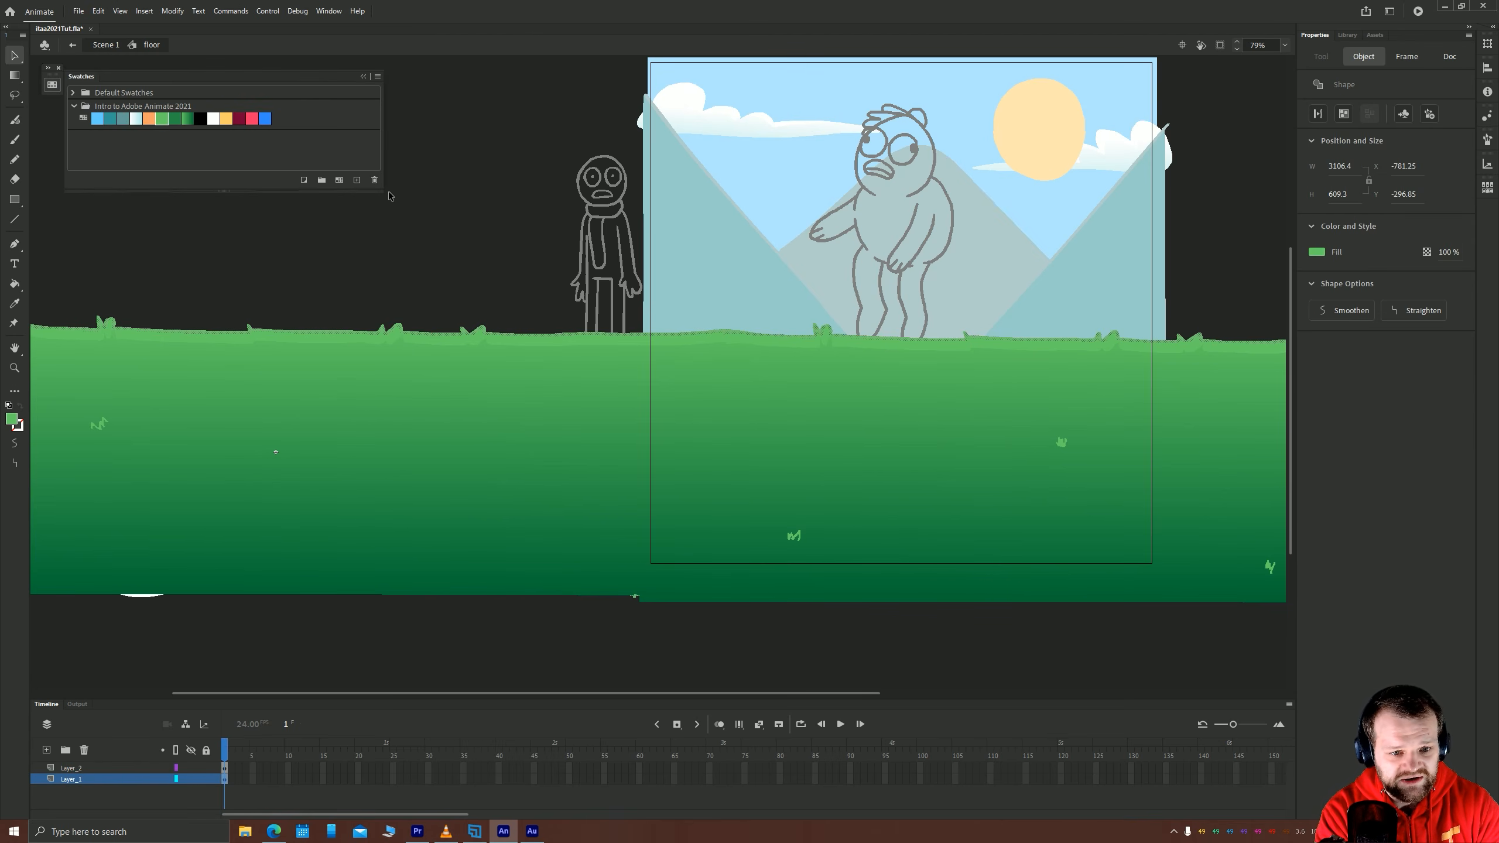
click(190, 121)
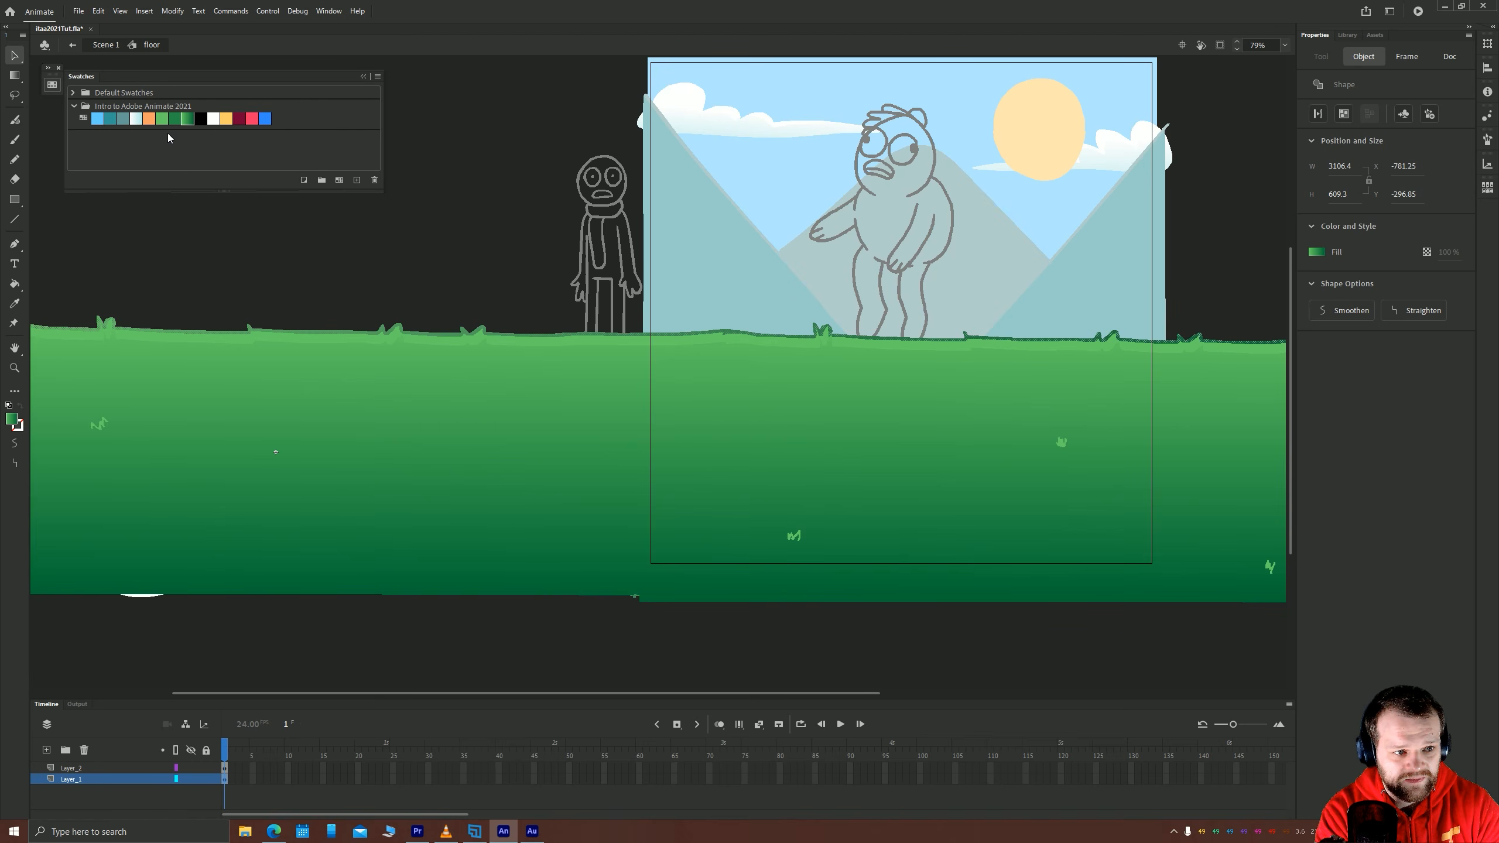
click(480, 208)
double_click(462, 166)
click(528, 342)
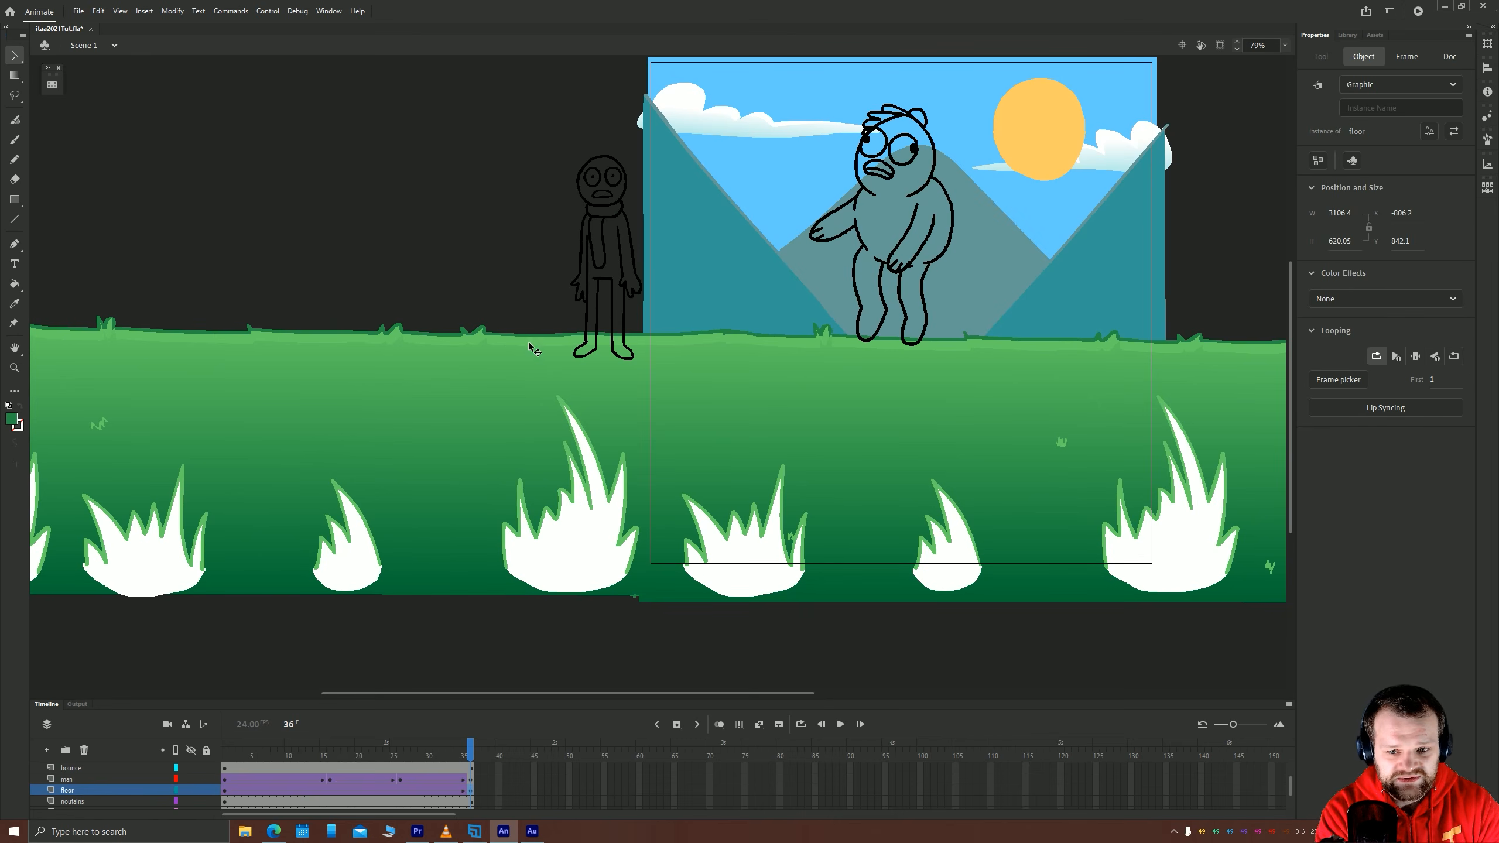
Reopen the grass symbol and recolor the white tuft fills on Layer_2 with the light green swatch.
drag(410, 410, 510, 359)
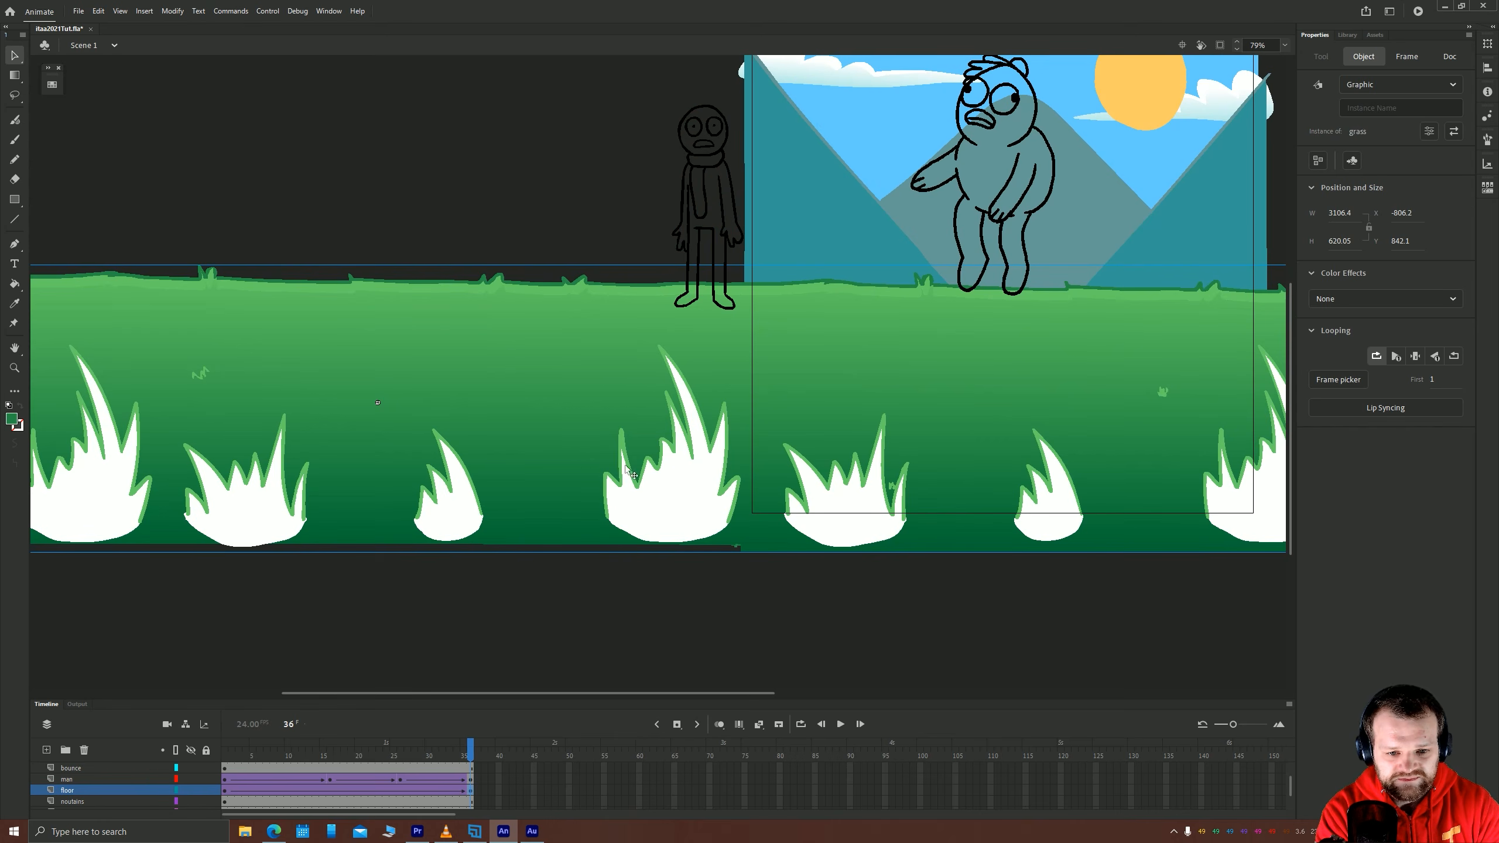
double_click(638, 445)
scroll(637, 445, down, 3)
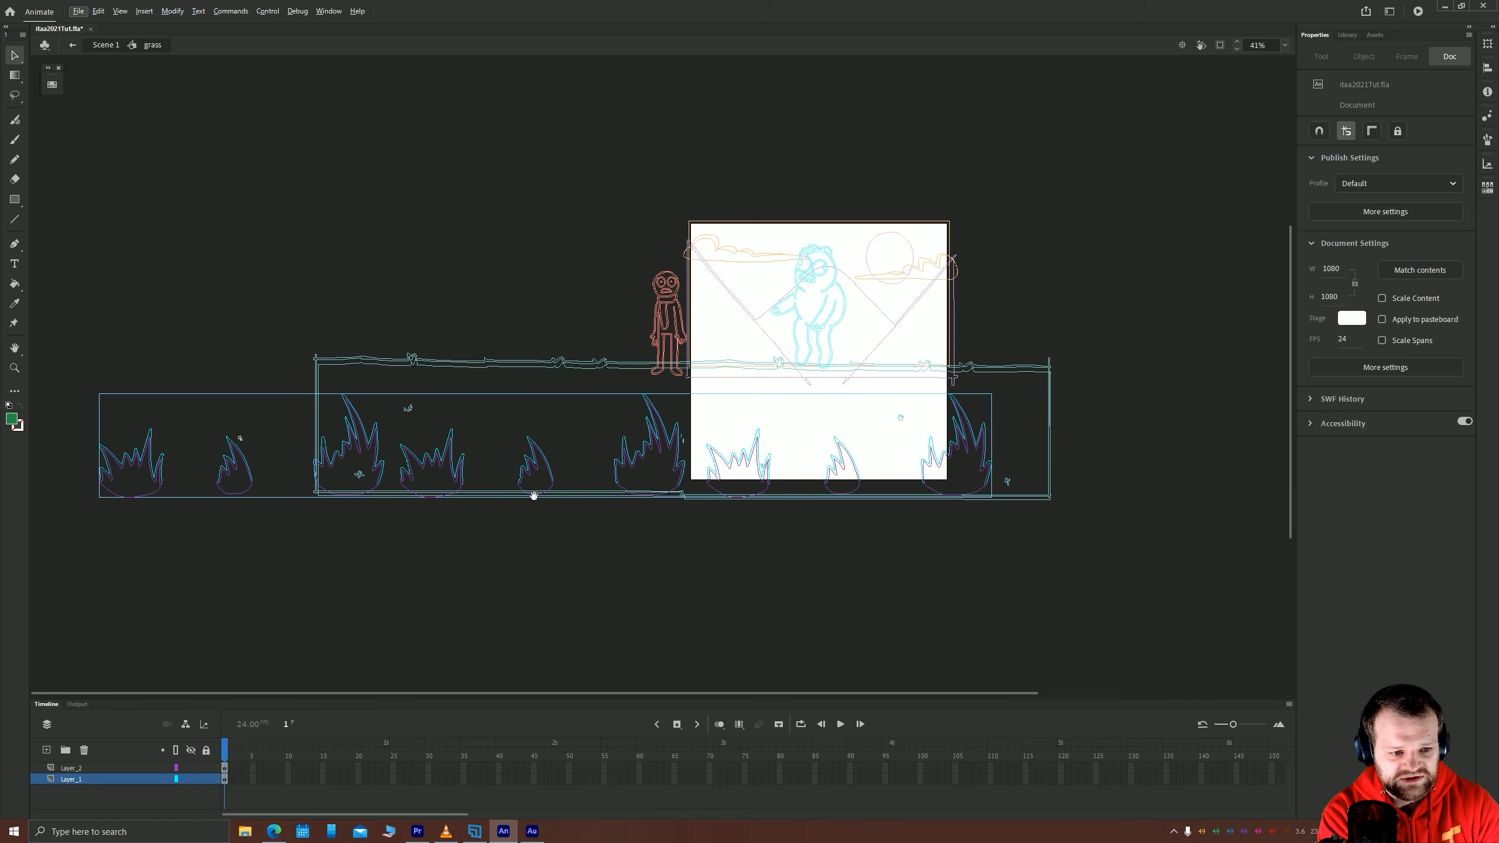
scroll(412, 510, down, 1)
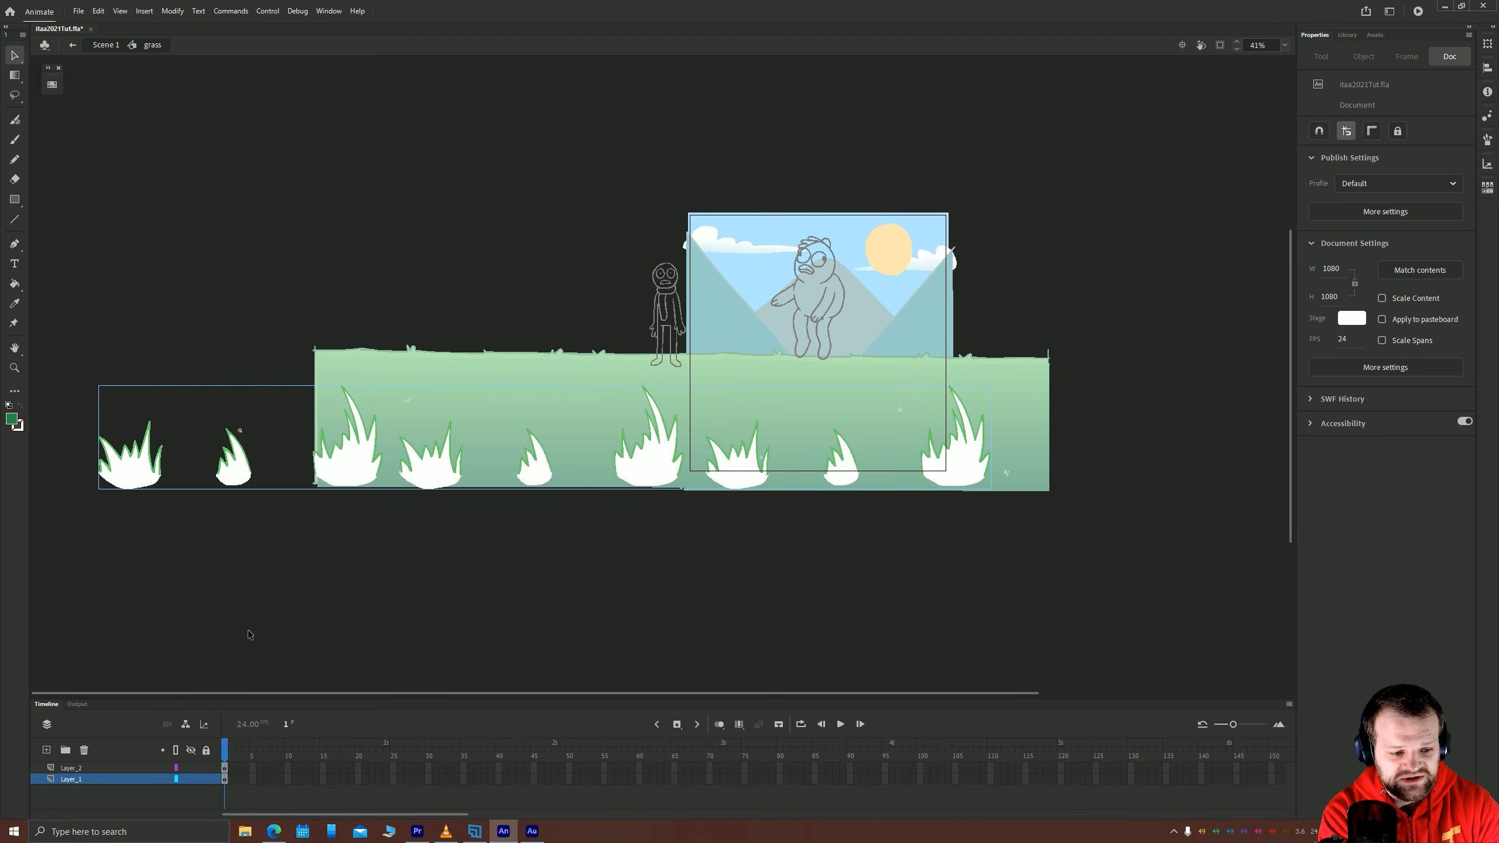
click(226, 767)
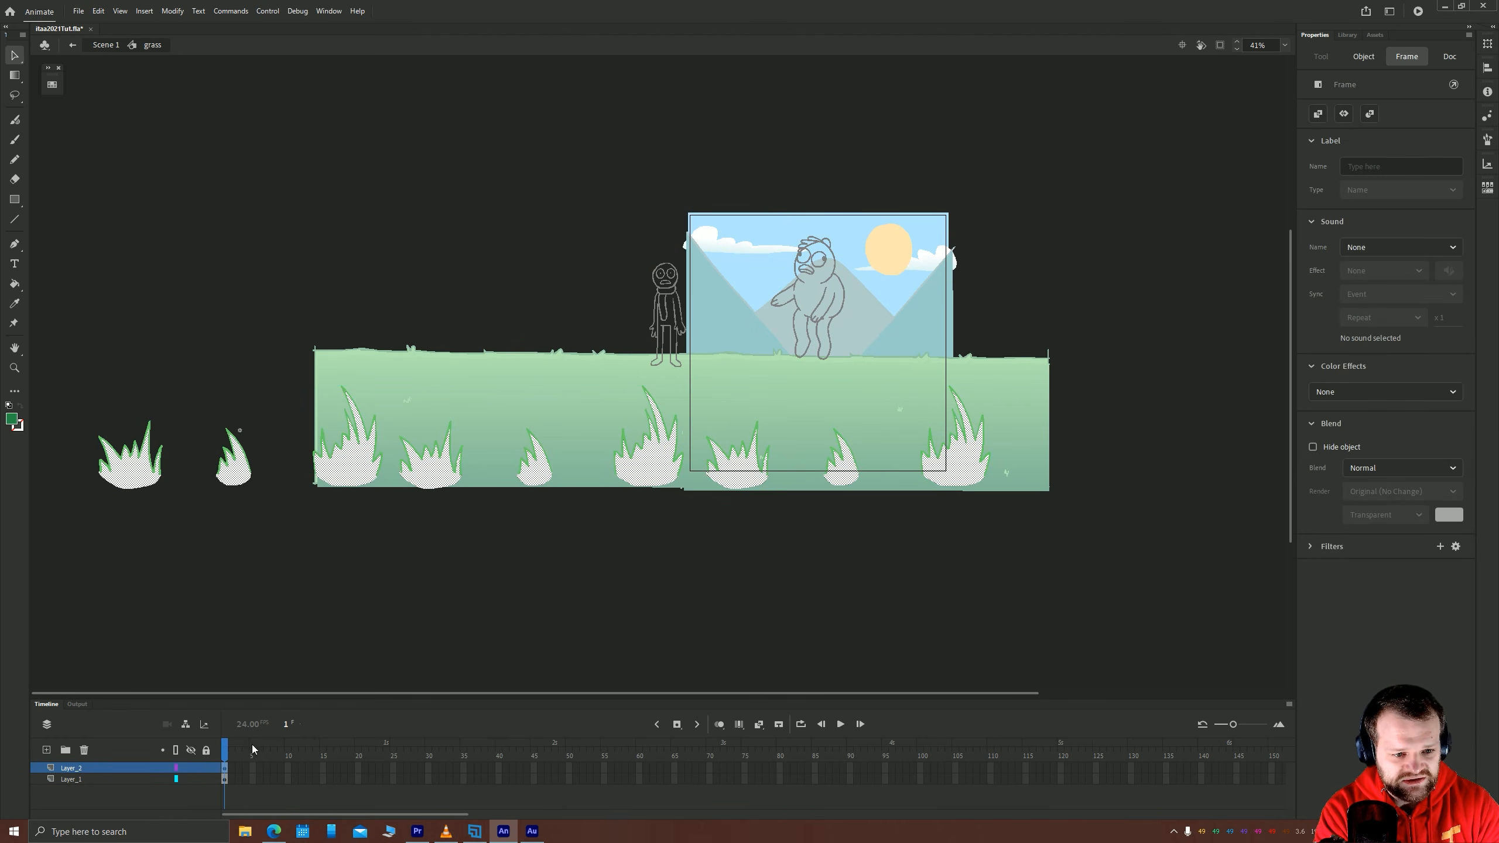
click(52, 84)
click(161, 119)
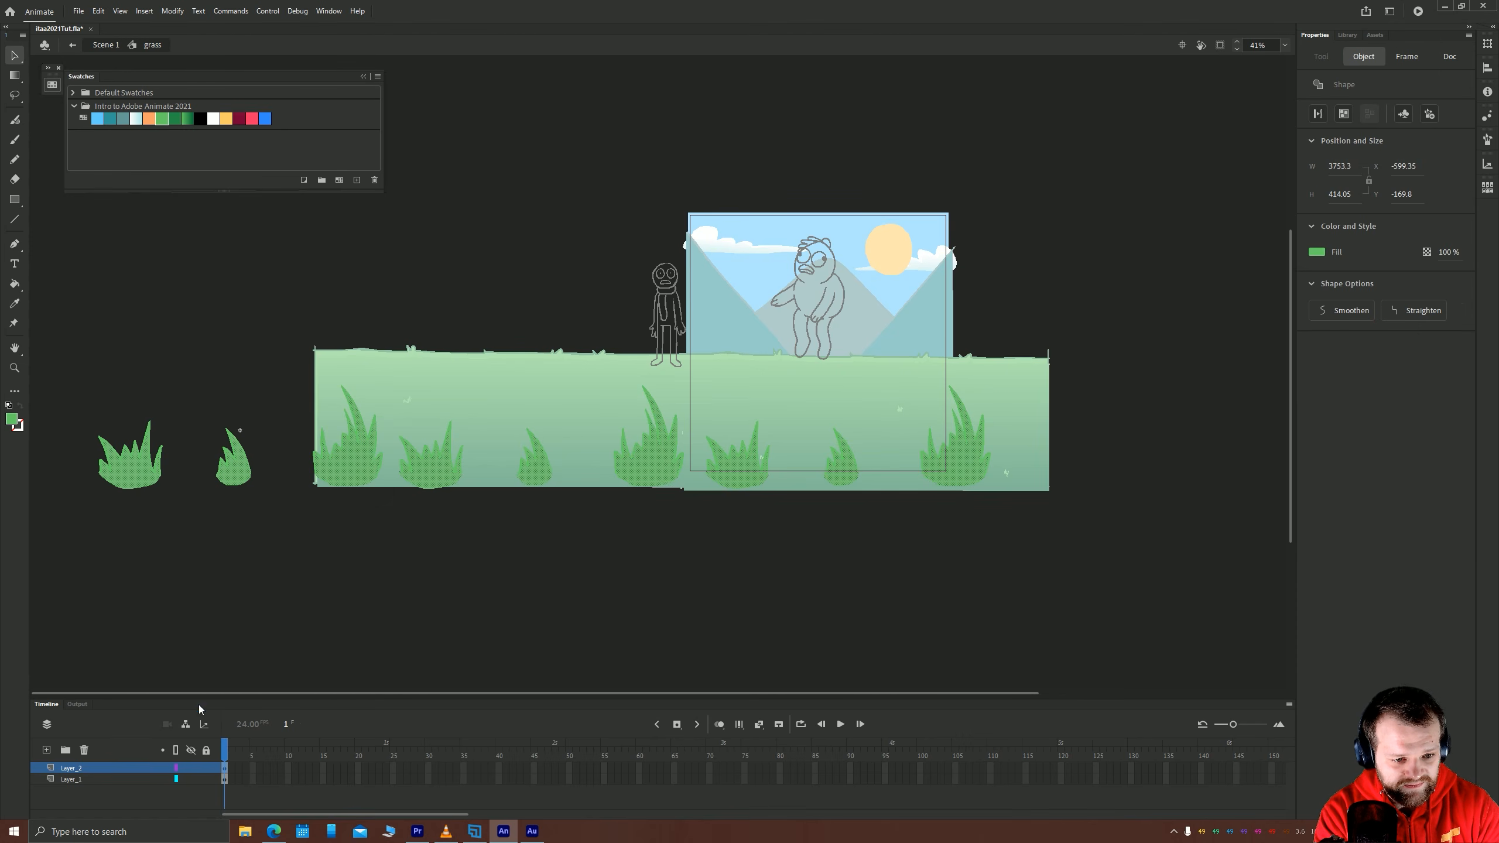
Duplicate the tuft fills in place onto a new layer above and apply the green gradient swatch to the copies.
click(47, 751)
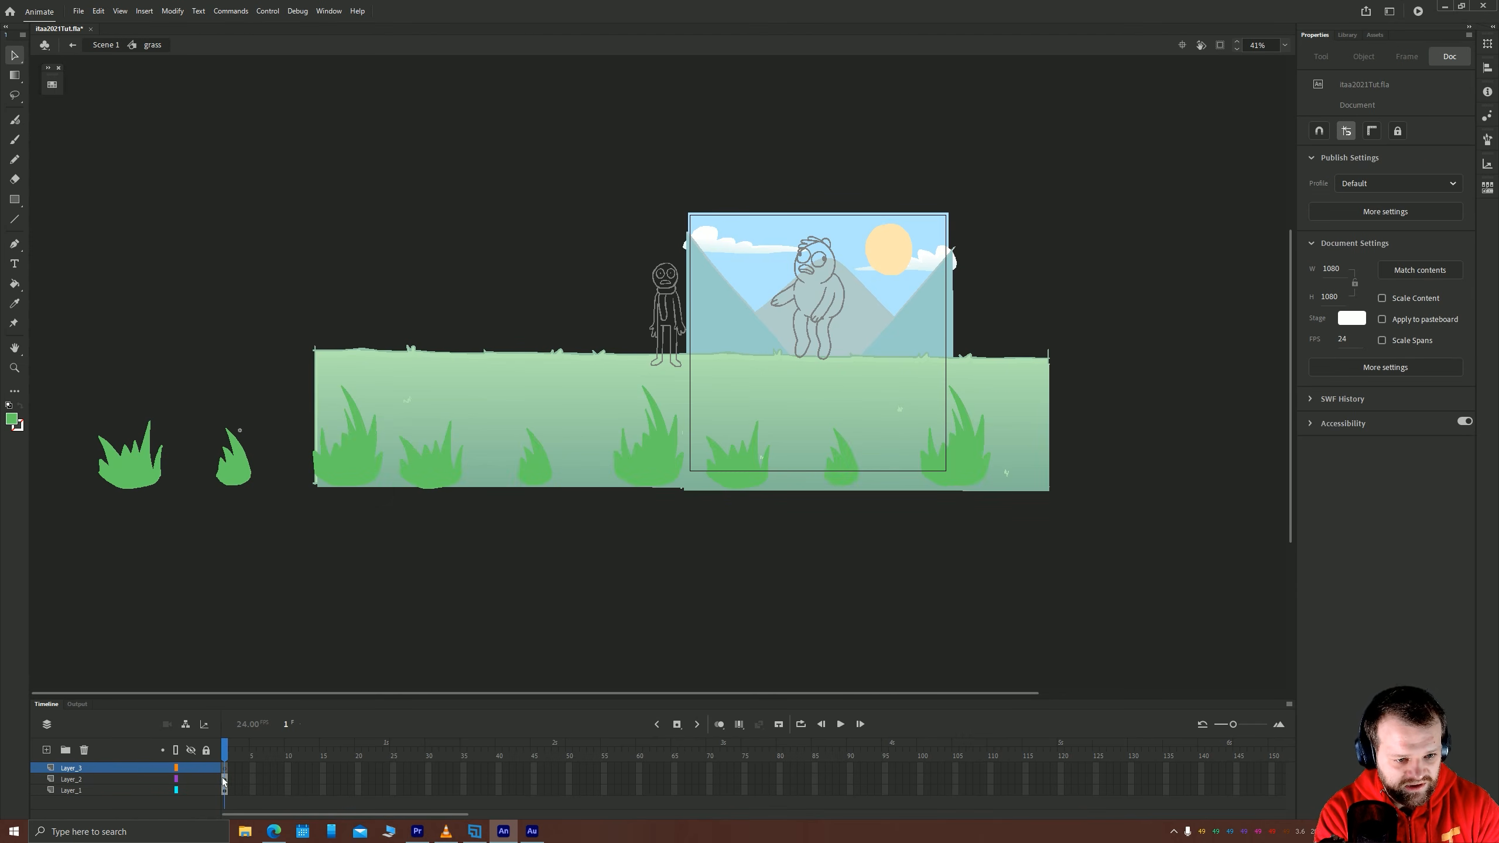
click(223, 778)
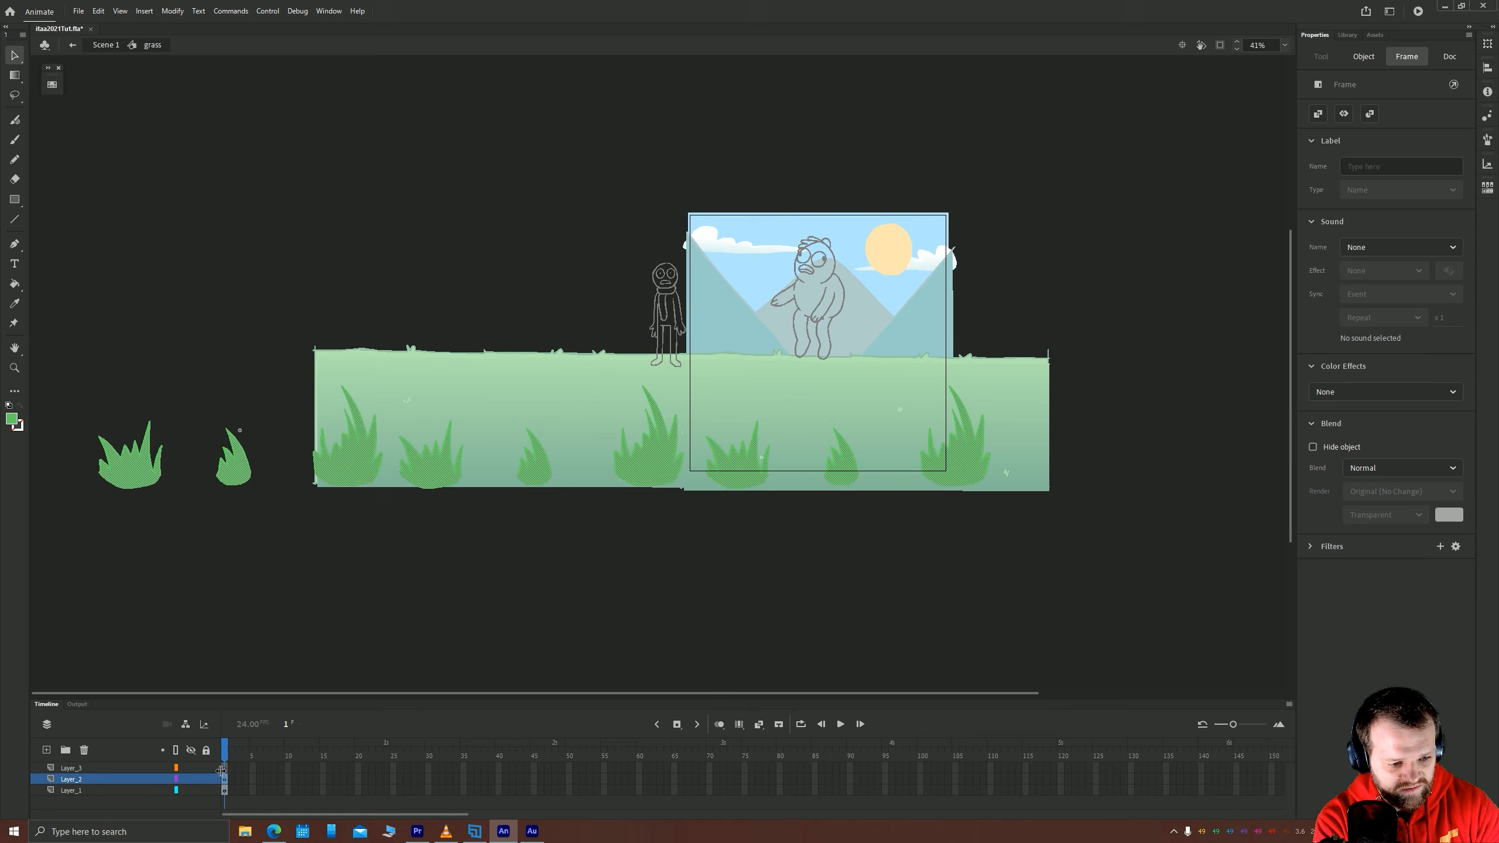
click(221, 769)
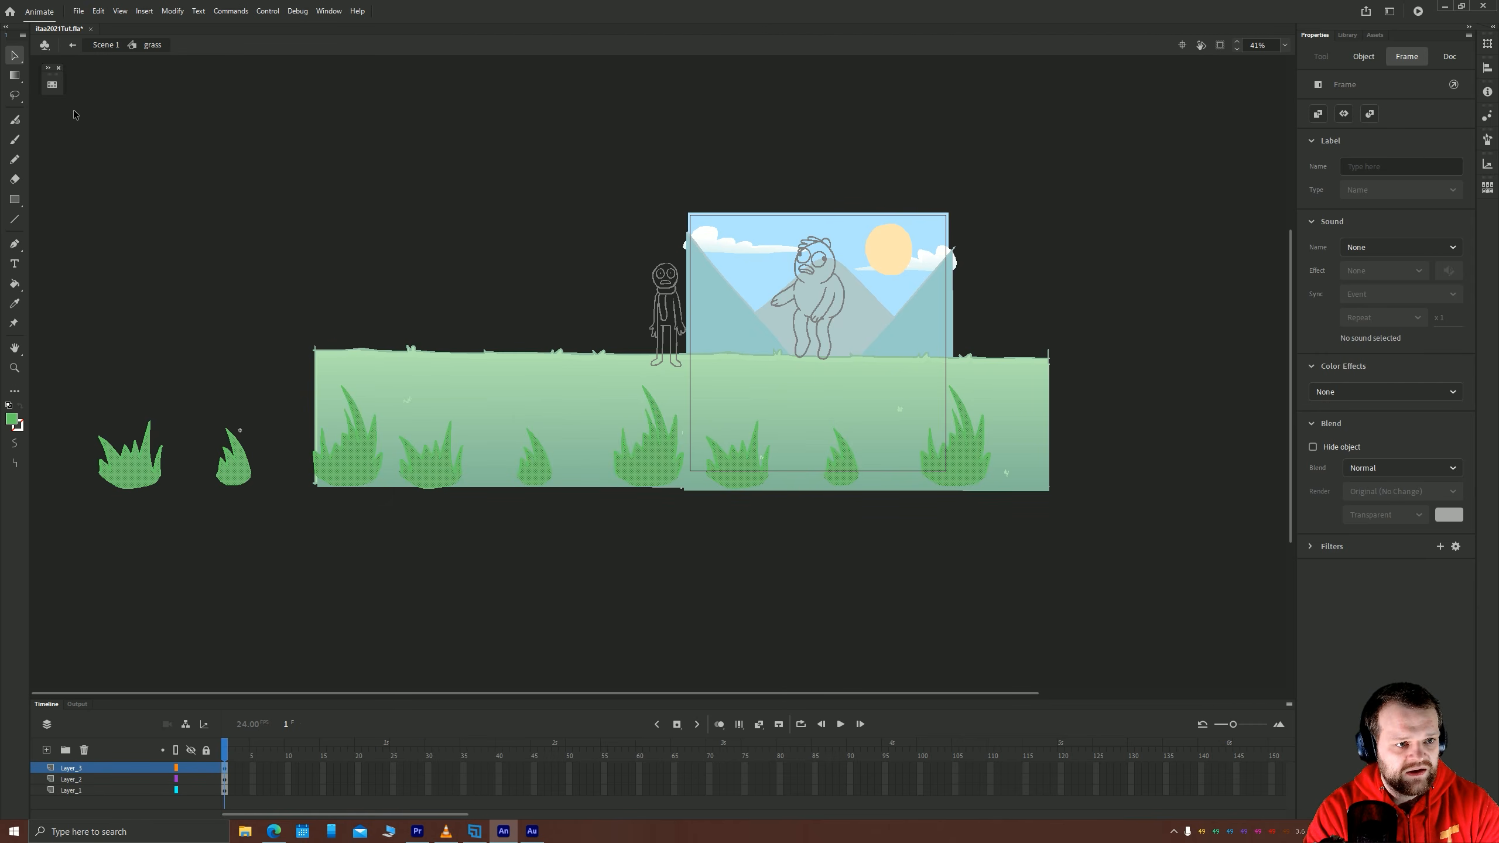
click(52, 84)
click(187, 121)
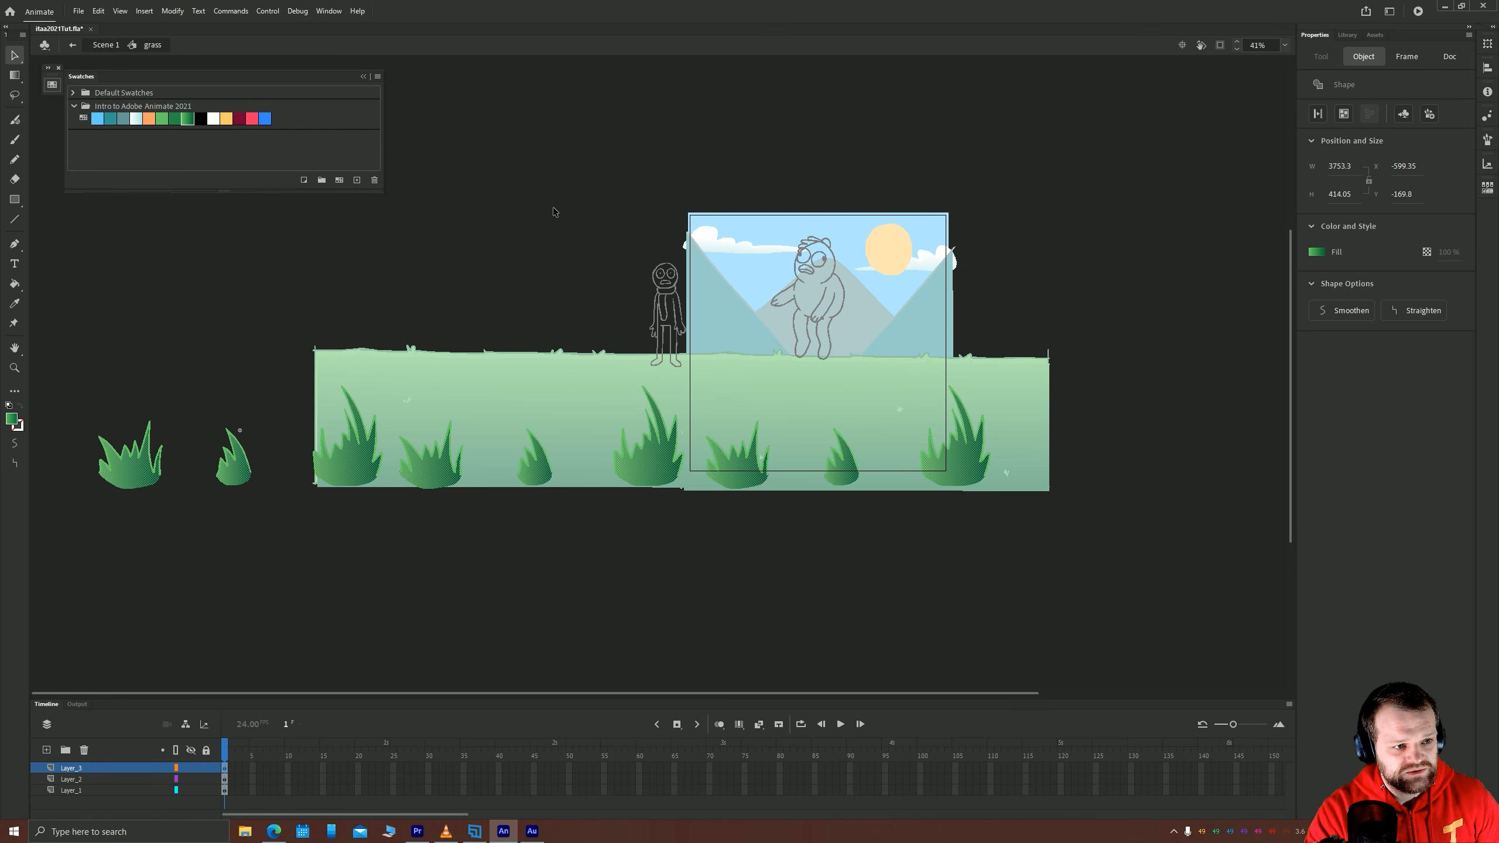
Rotate the gradient of the leftmost grass tuft with the Gradient Transform tool, then deselect the tufts with the Selection tool.
click(12, 78)
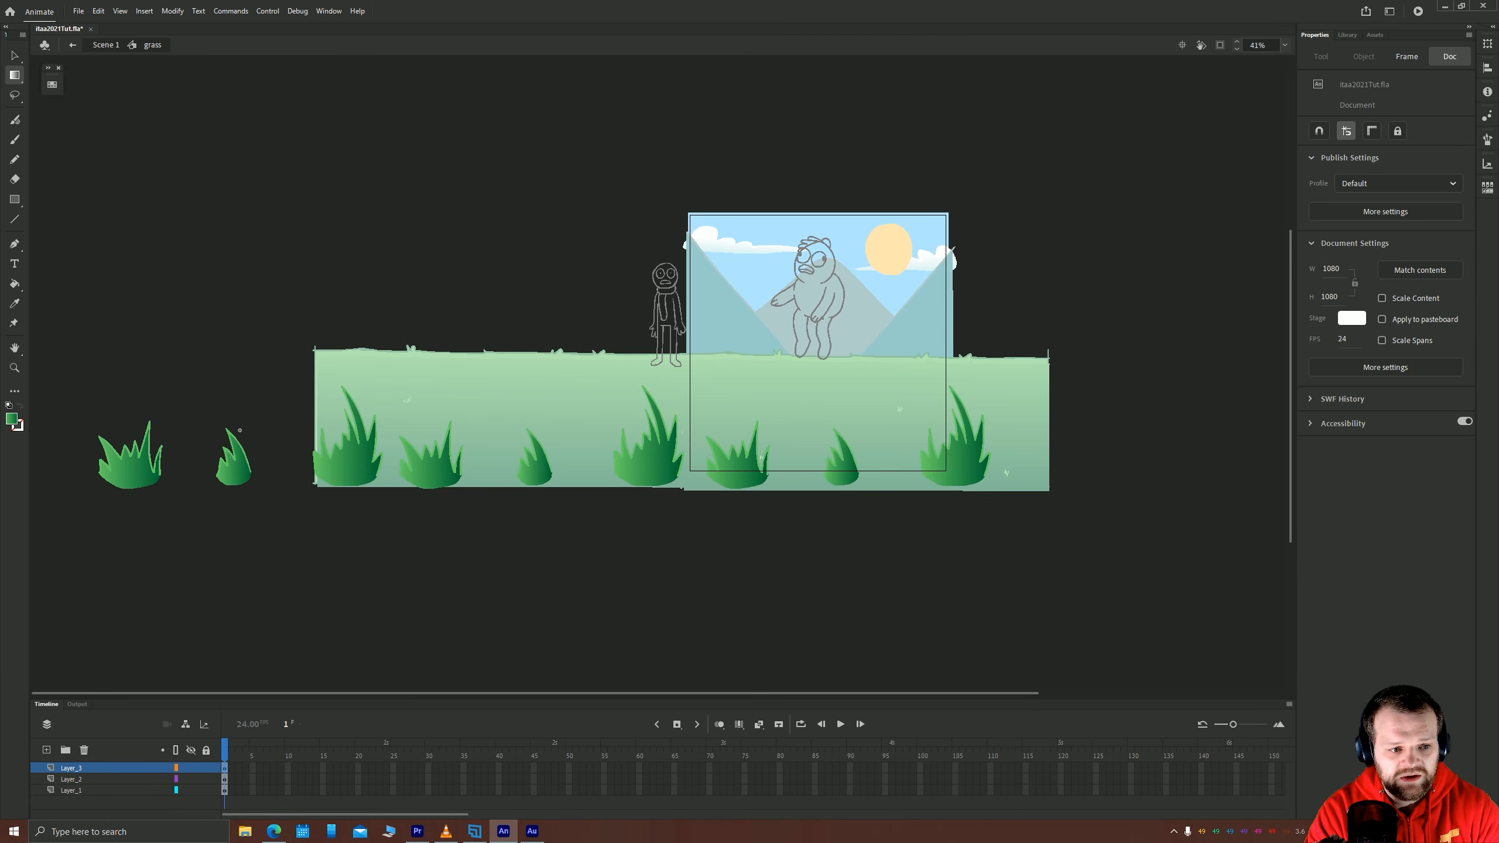
click(130, 477)
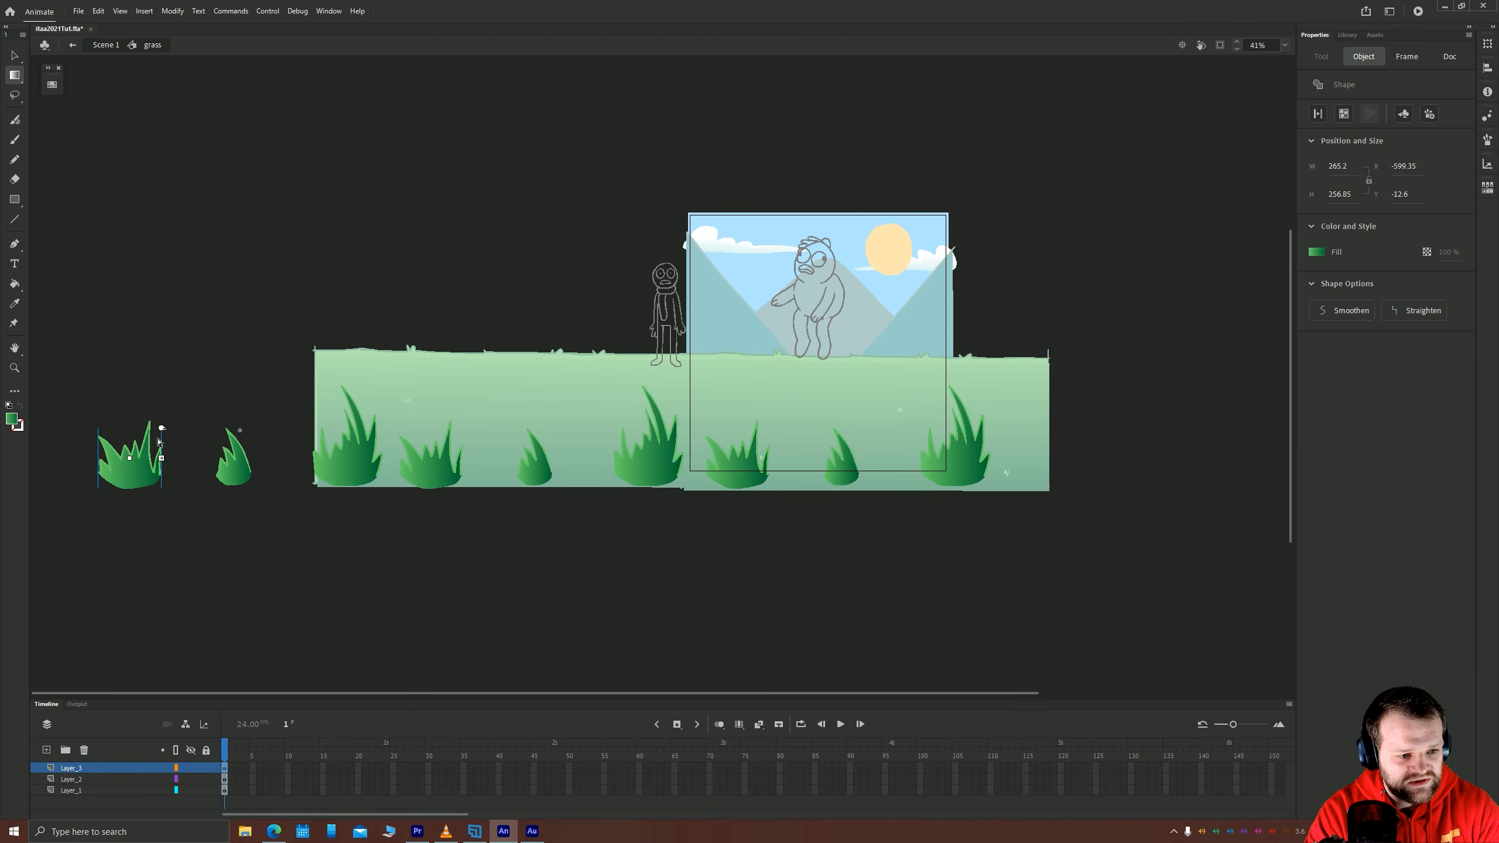
drag(161, 428, 145, 474)
click(238, 476)
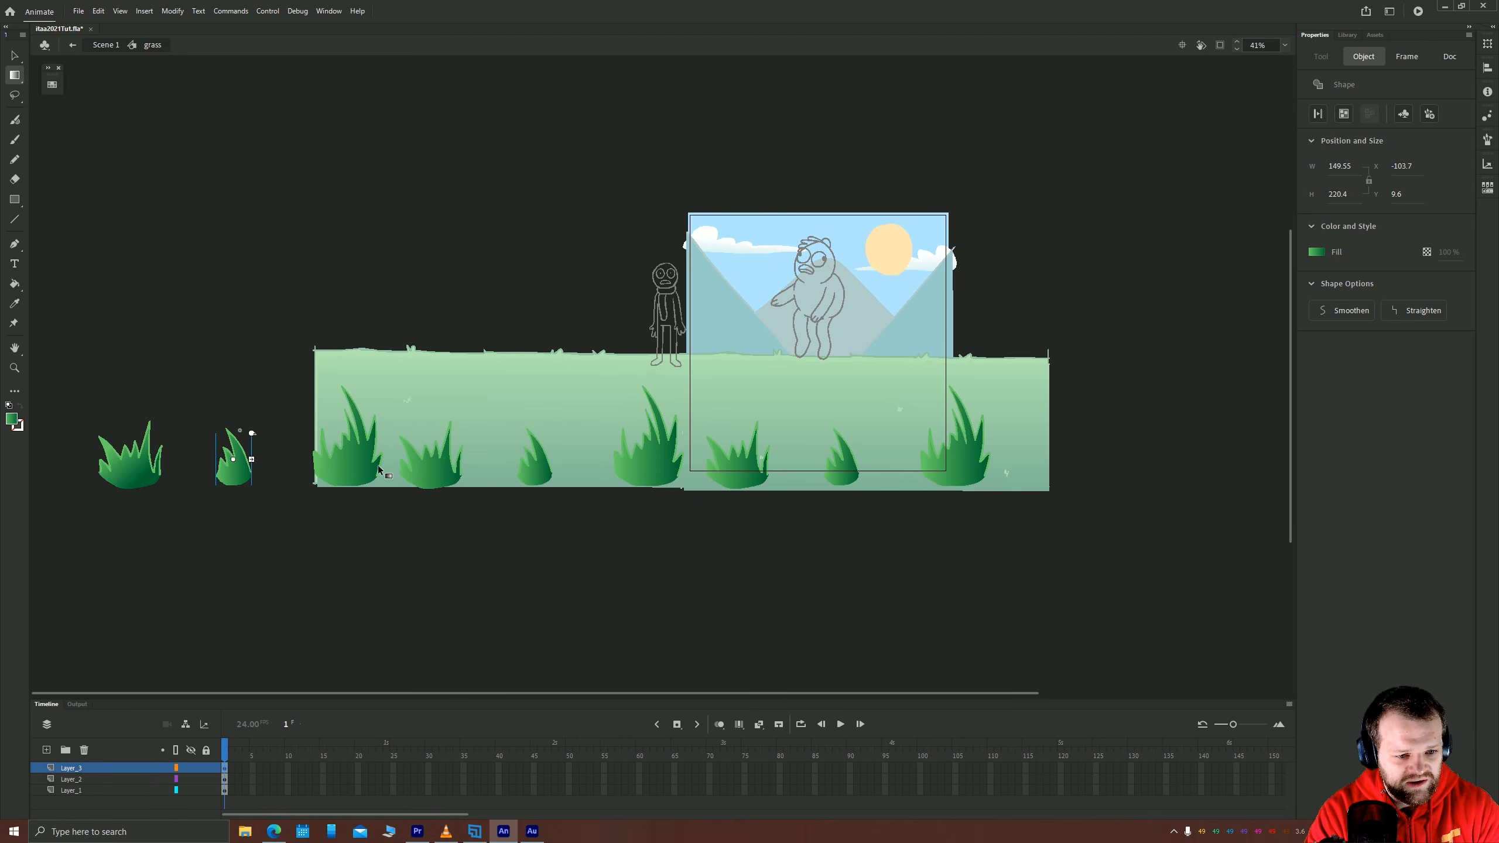
key(ctrl+a)
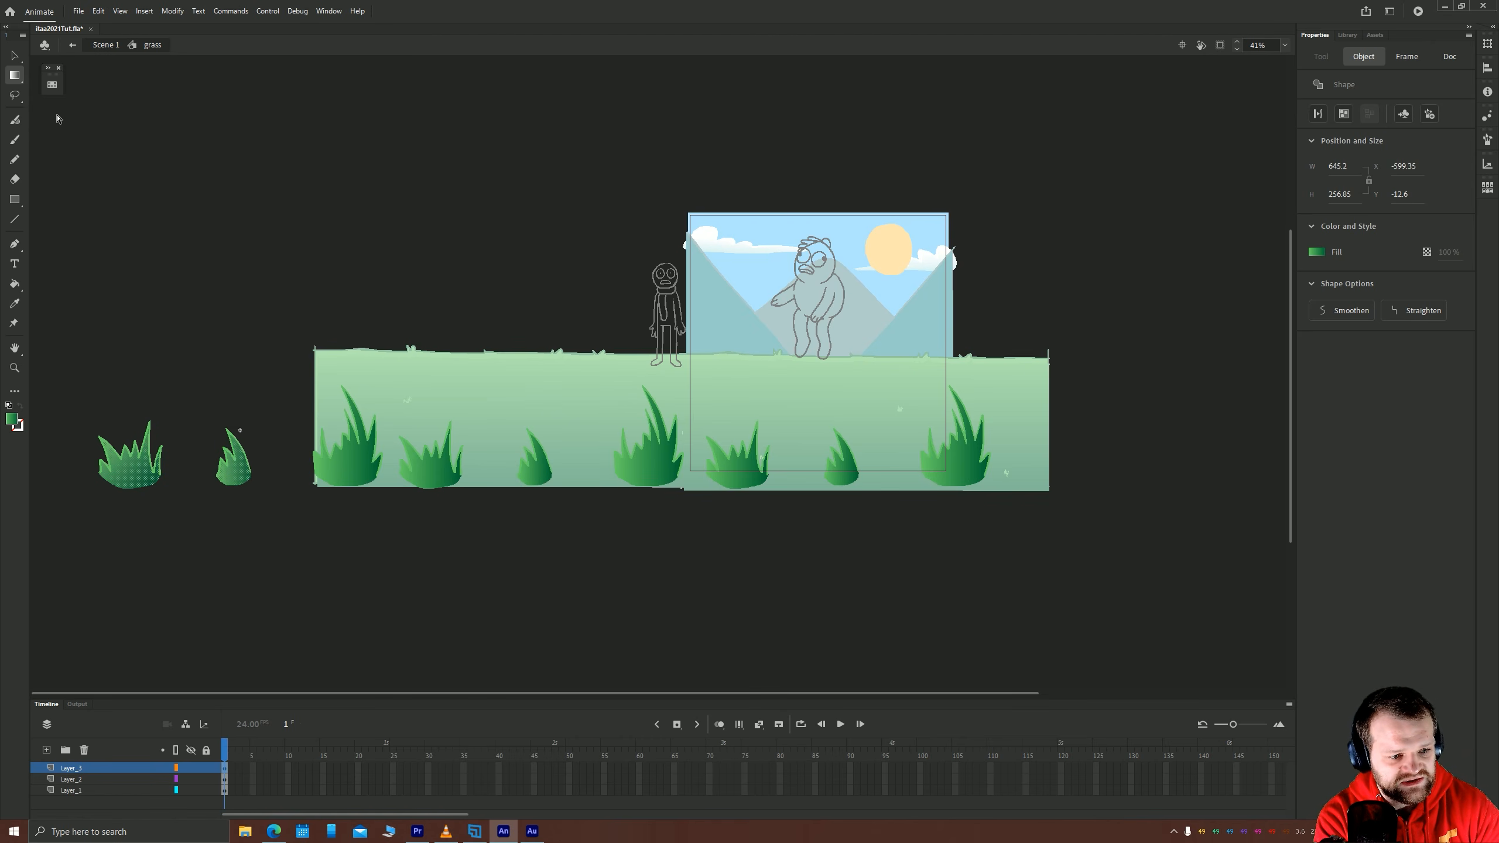
click(14, 56)
click(238, 376)
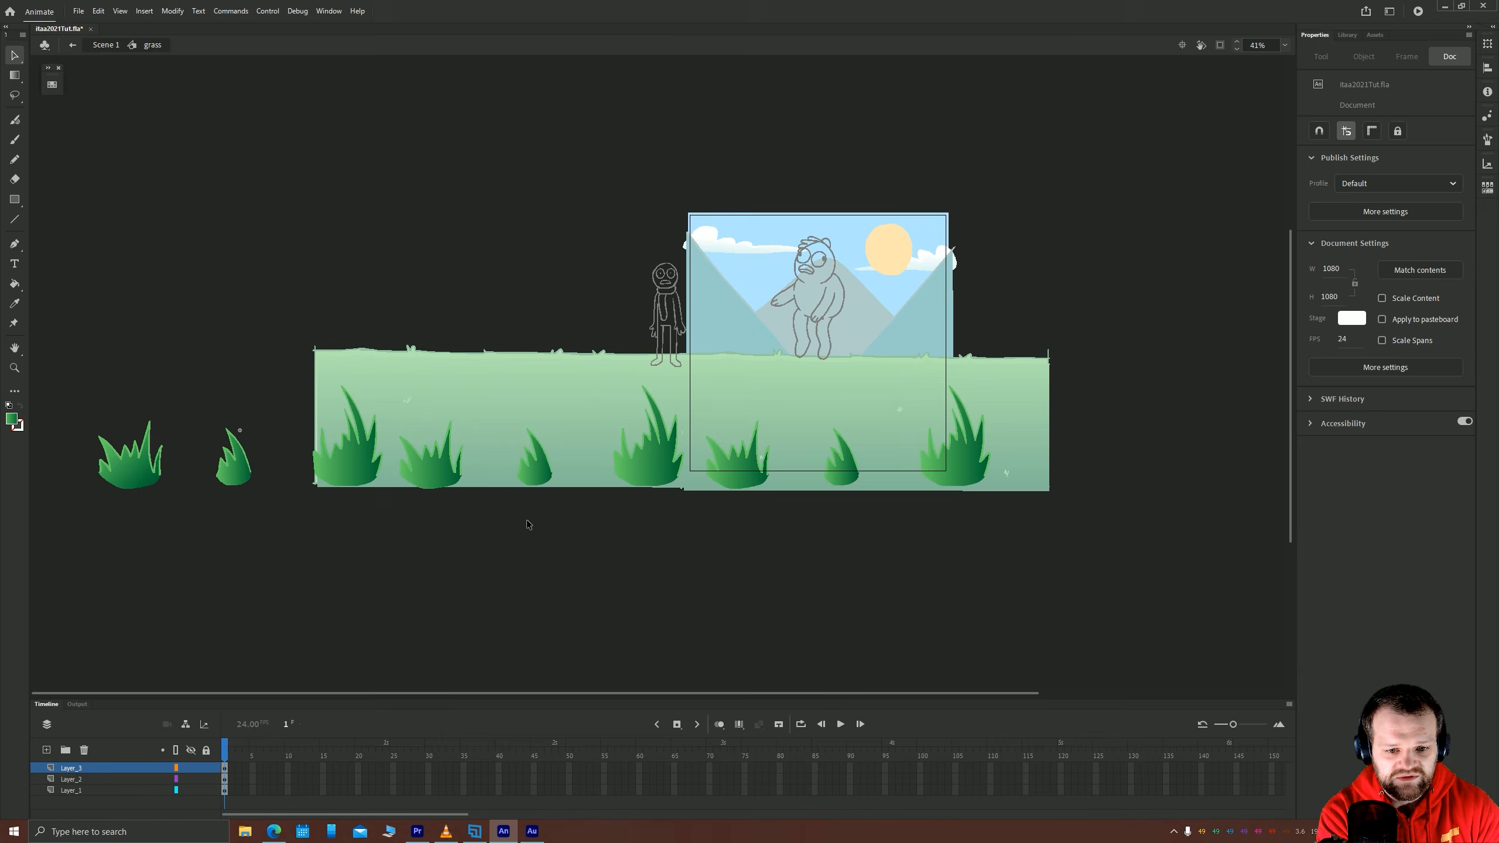
Lock Layer_2 and Layer_1 in the grass symbol so only Layer_3 is editable, and switch to the Eraser tool.
scroll(527, 521, up, 1)
drag(438, 564, 525, 560)
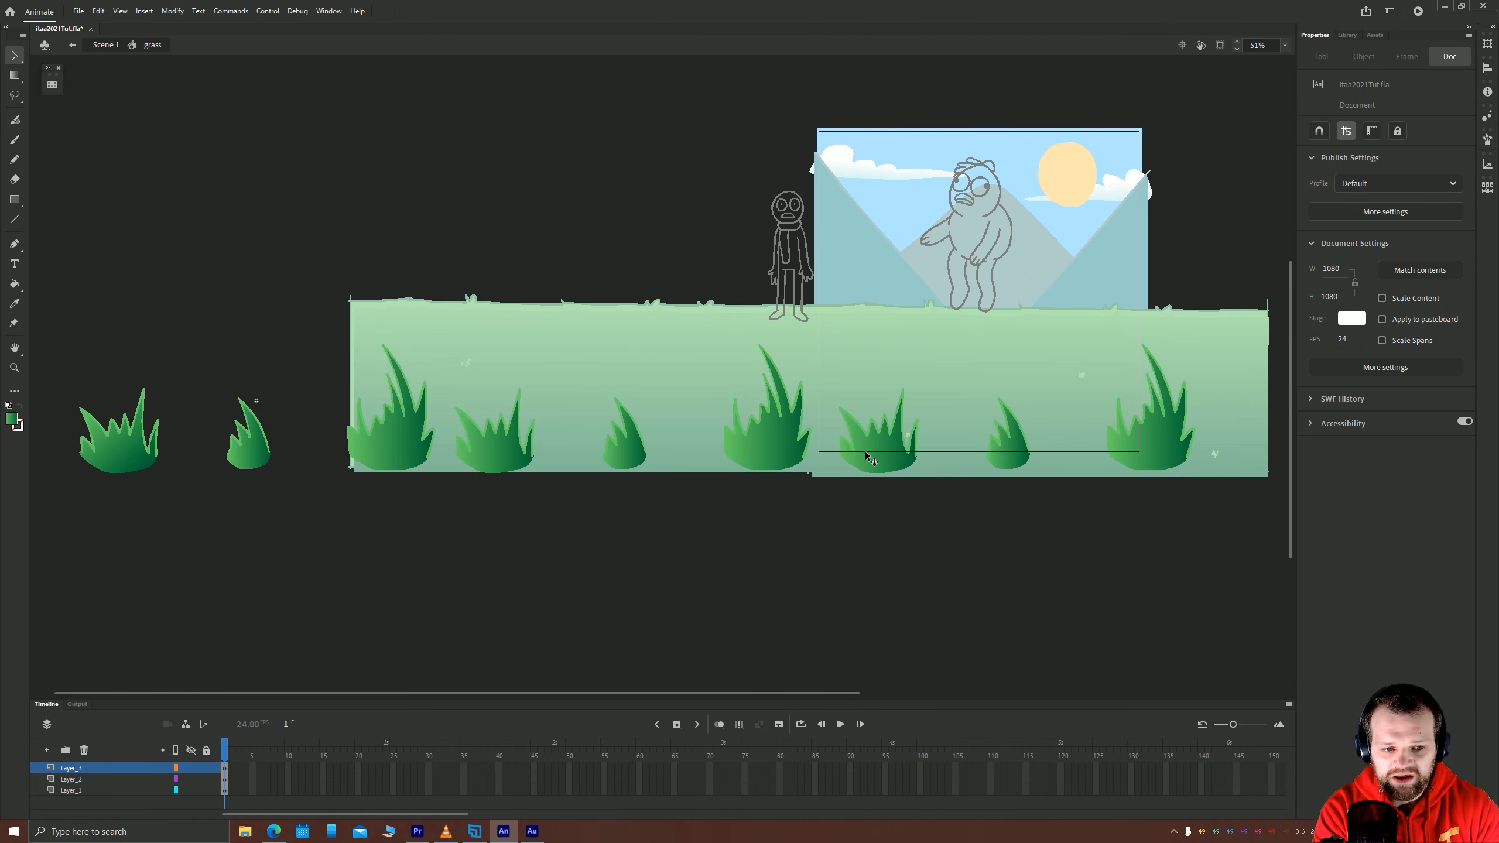
click(898, 462)
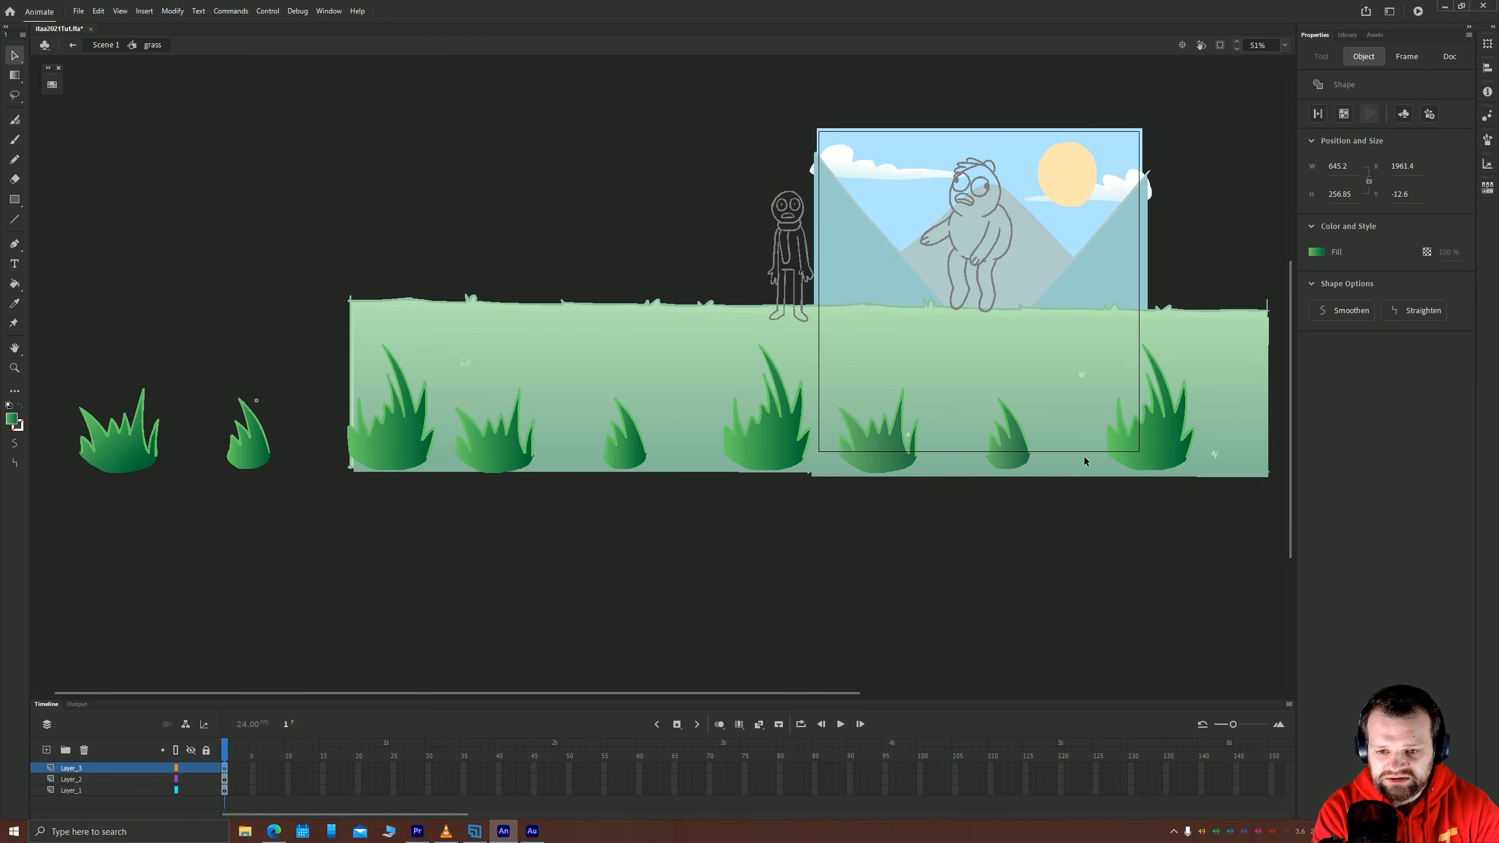
click(205, 778)
key(e)
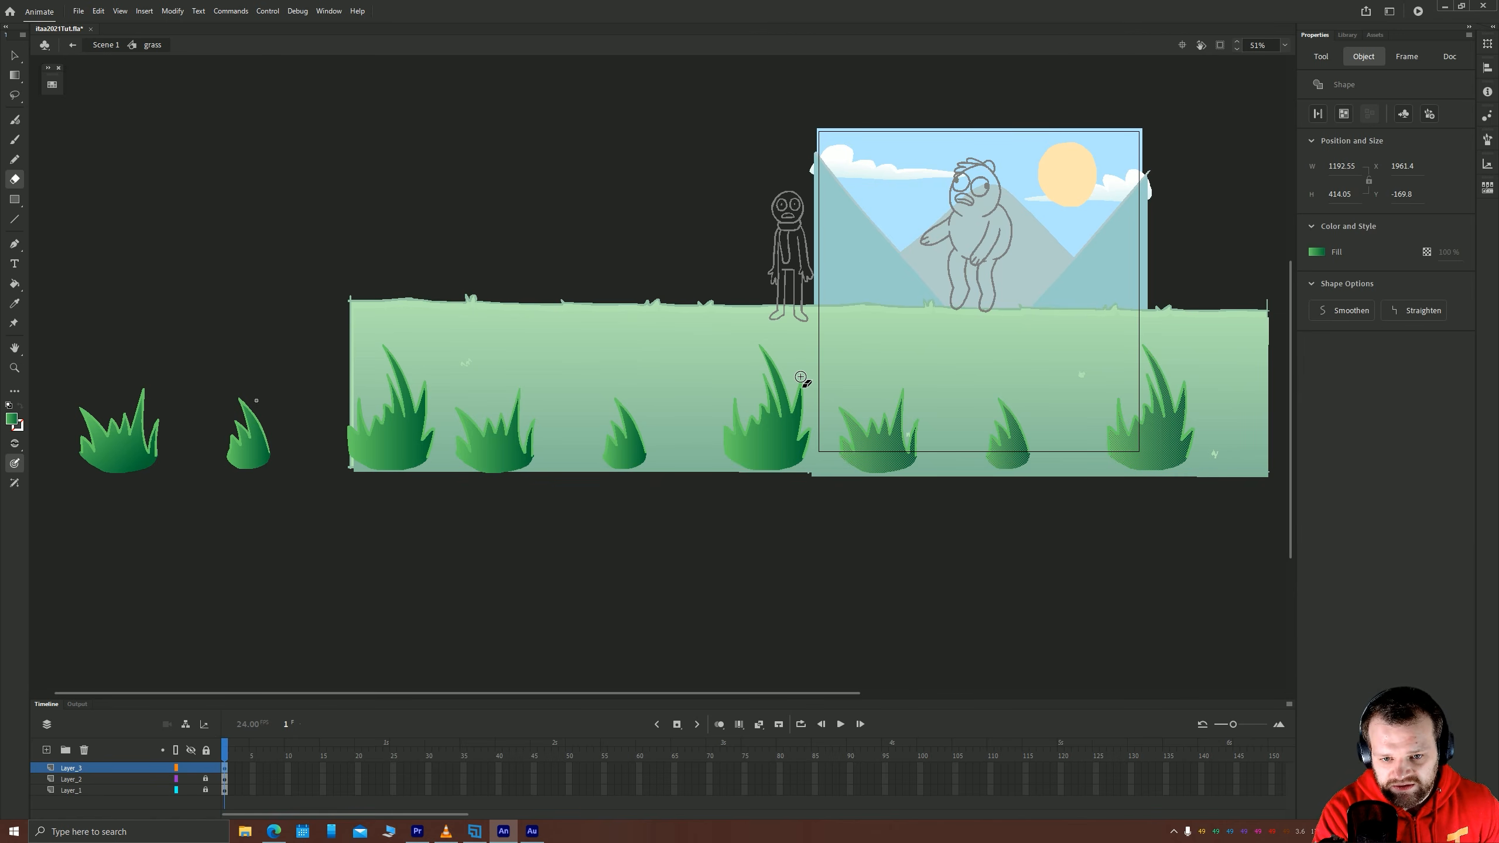
Erase small blade-shaped streaks from the gradient fills of the three rightmost grass tufts with the Eraser at size 9.
drag(799, 379, 800, 398)
key(])
key(])
key(])
key(])
key(])
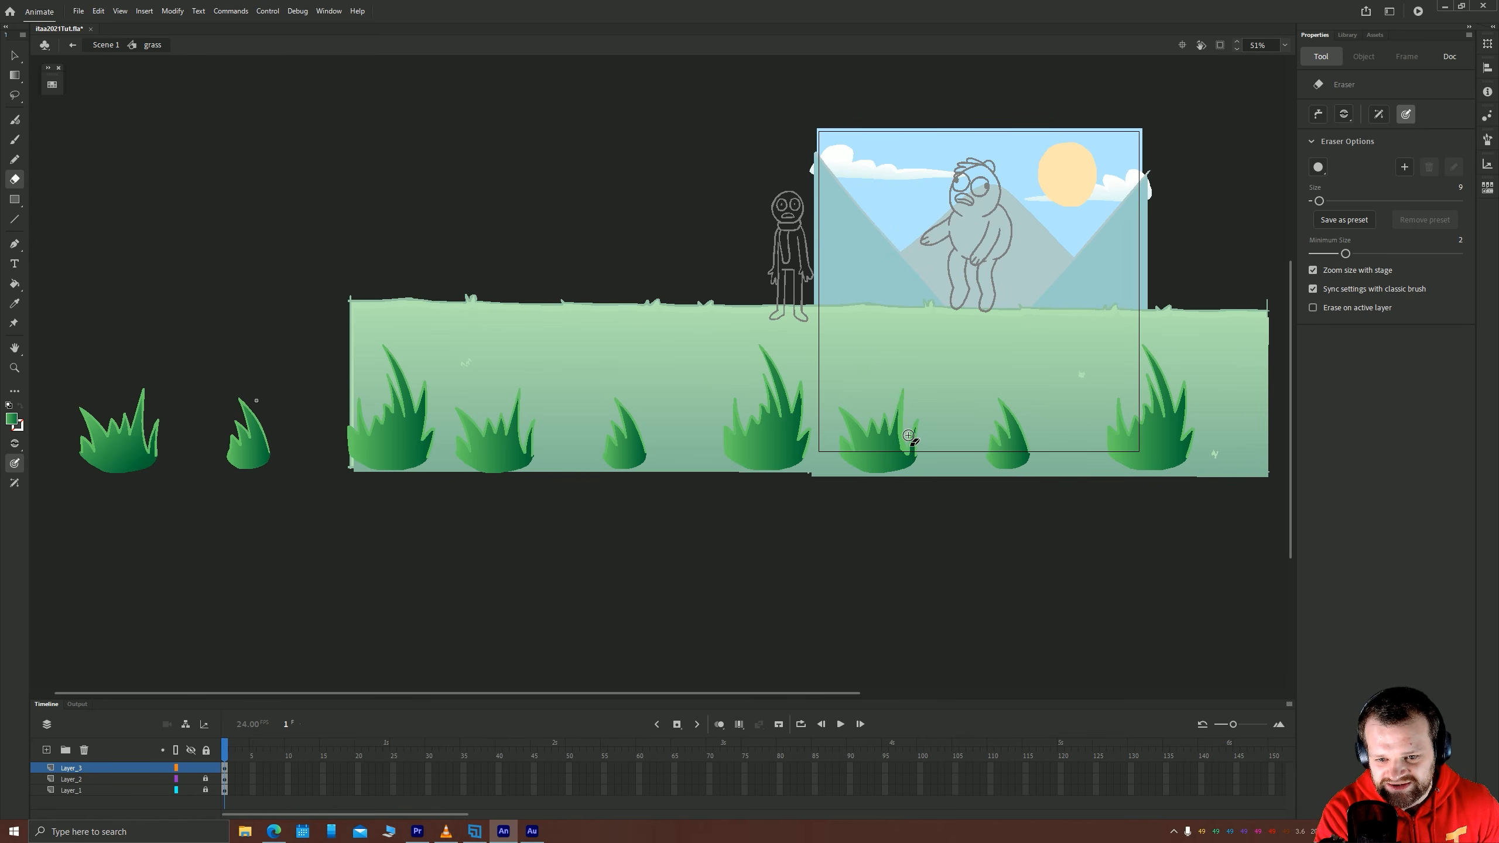
click(908, 435)
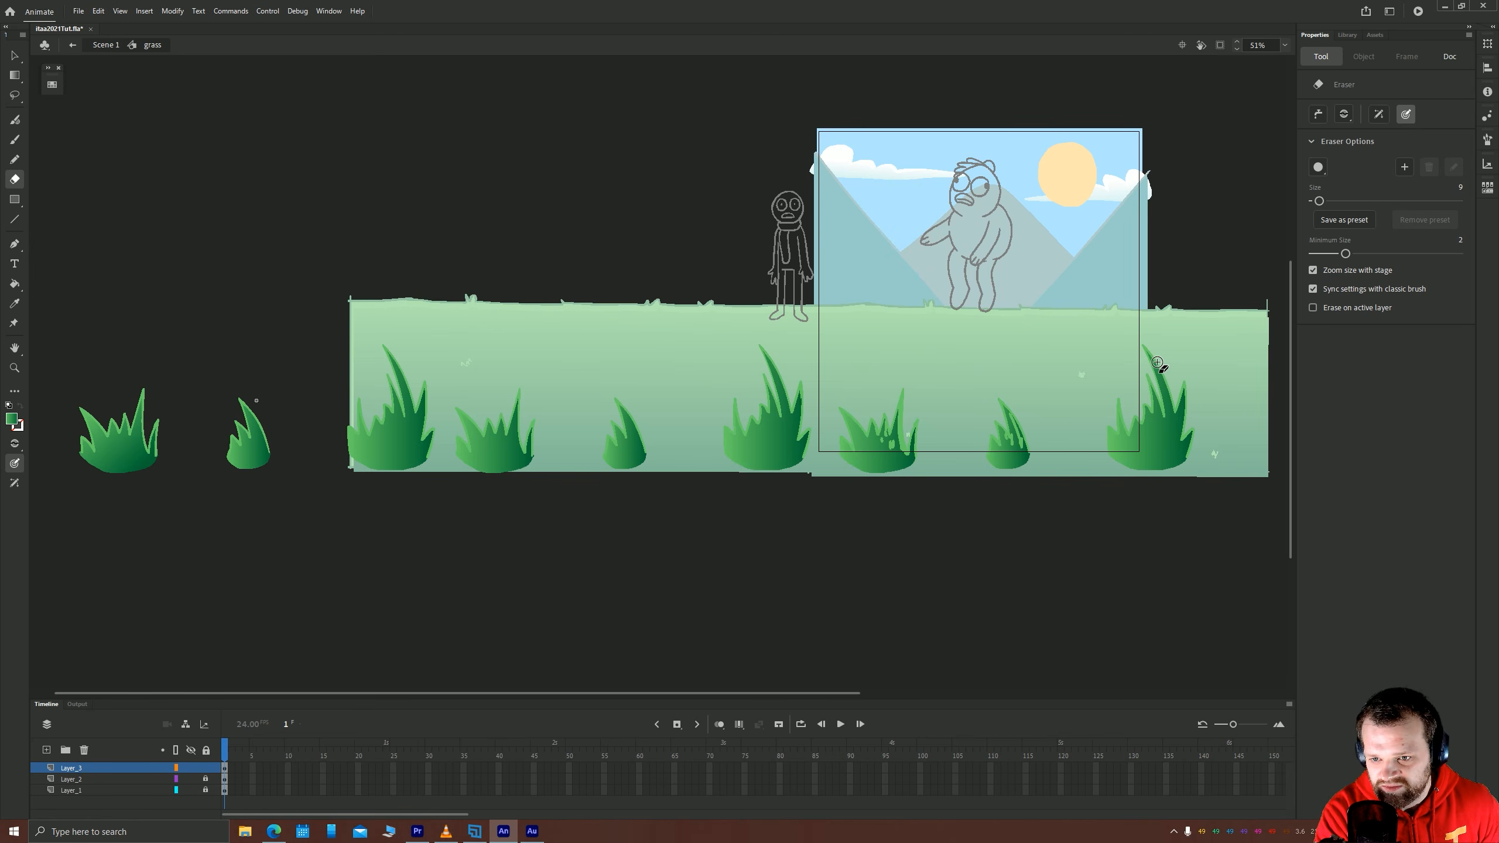
drag(1180, 428, 1185, 406)
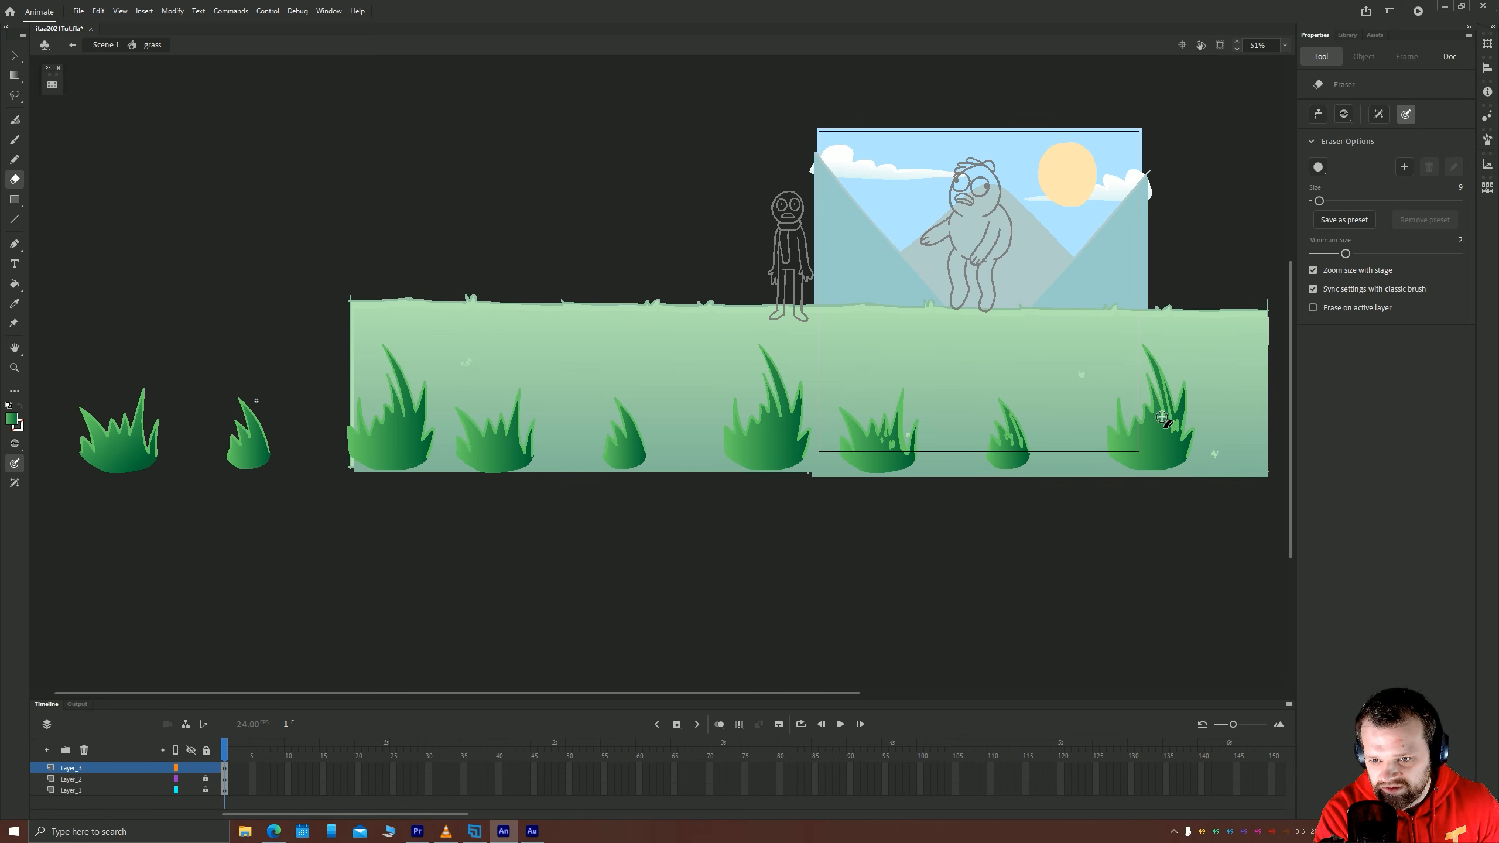
drag(1126, 418, 1135, 434)
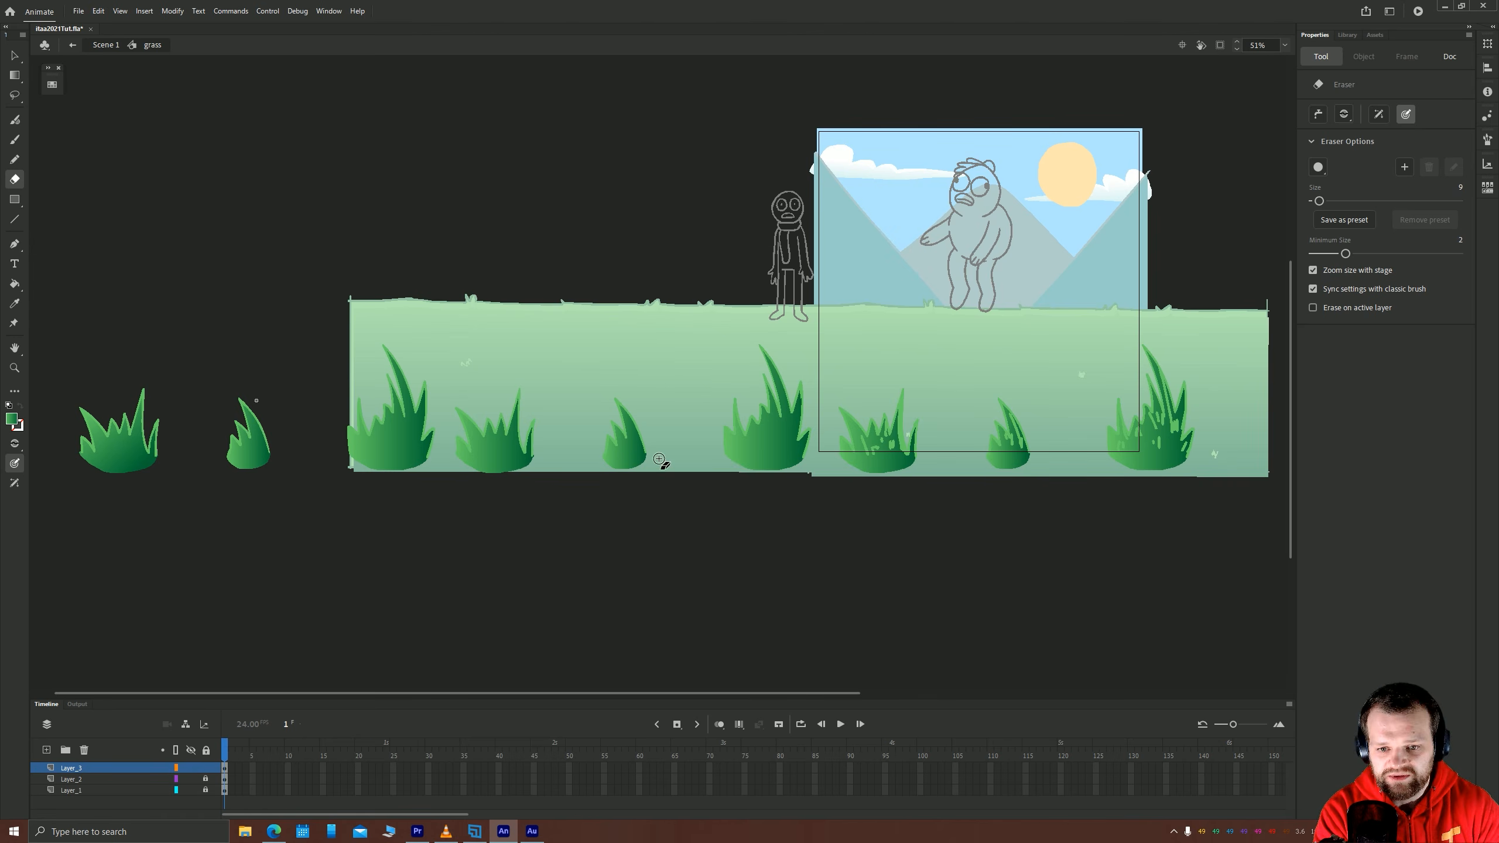
Delete the plain gradient fills of the other tufts and replace them with copies of the three streaked fills.
click(13, 56)
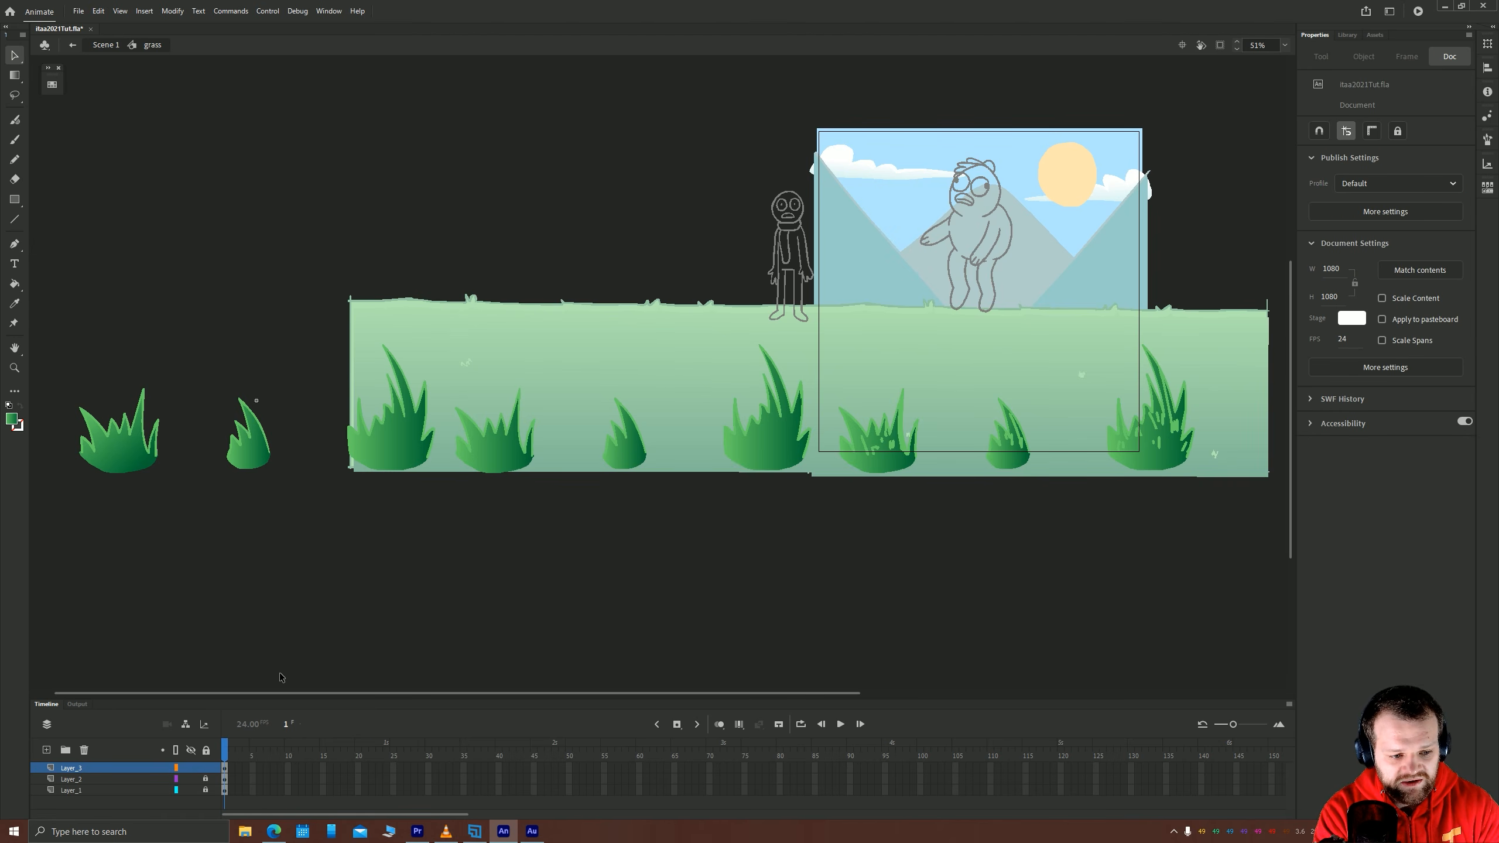
drag(815, 516, 35, 263)
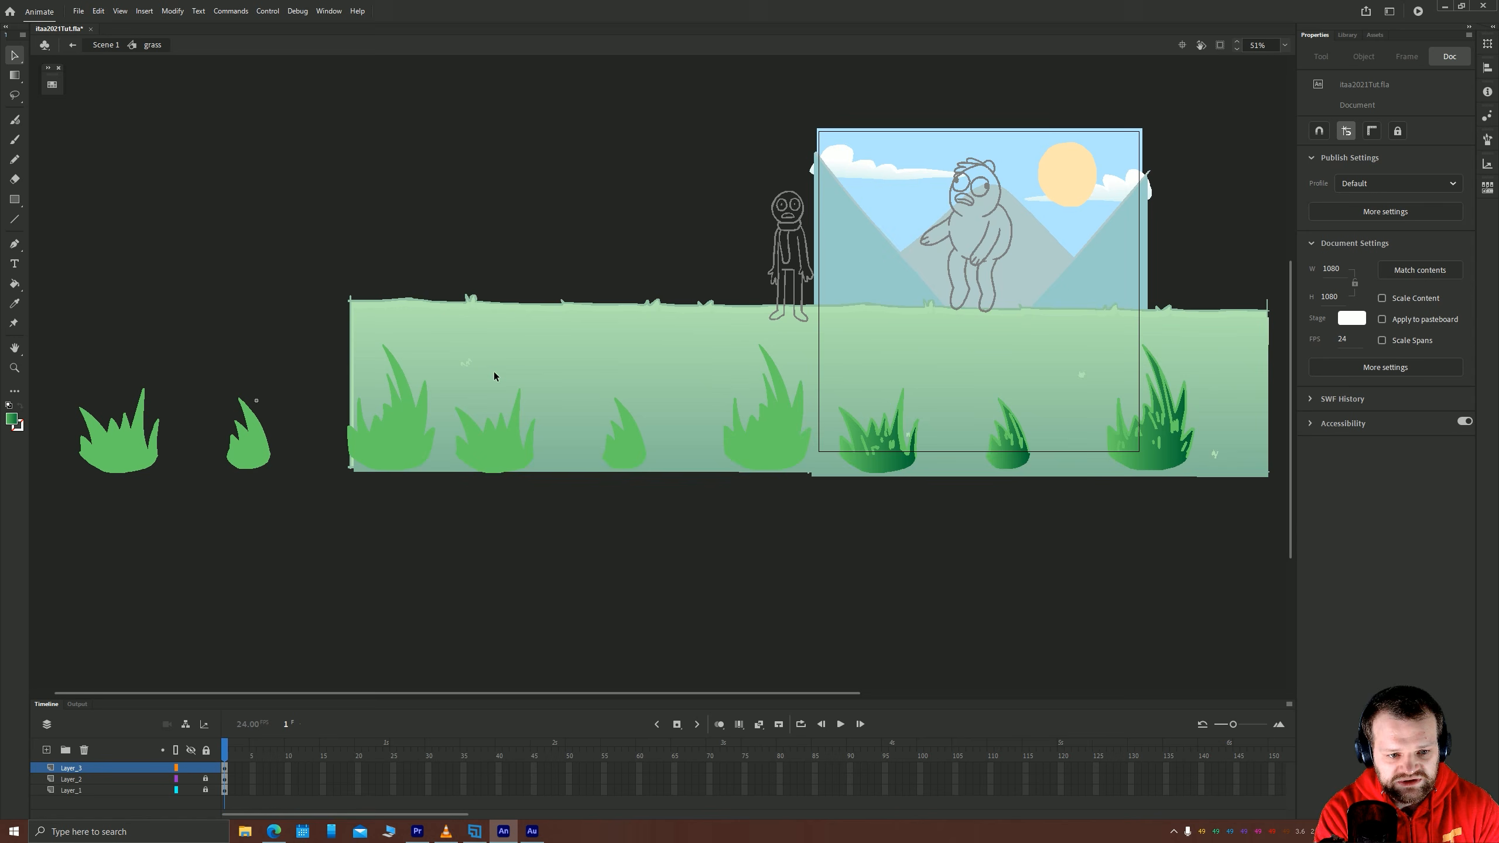
drag(1237, 542, 820, 288)
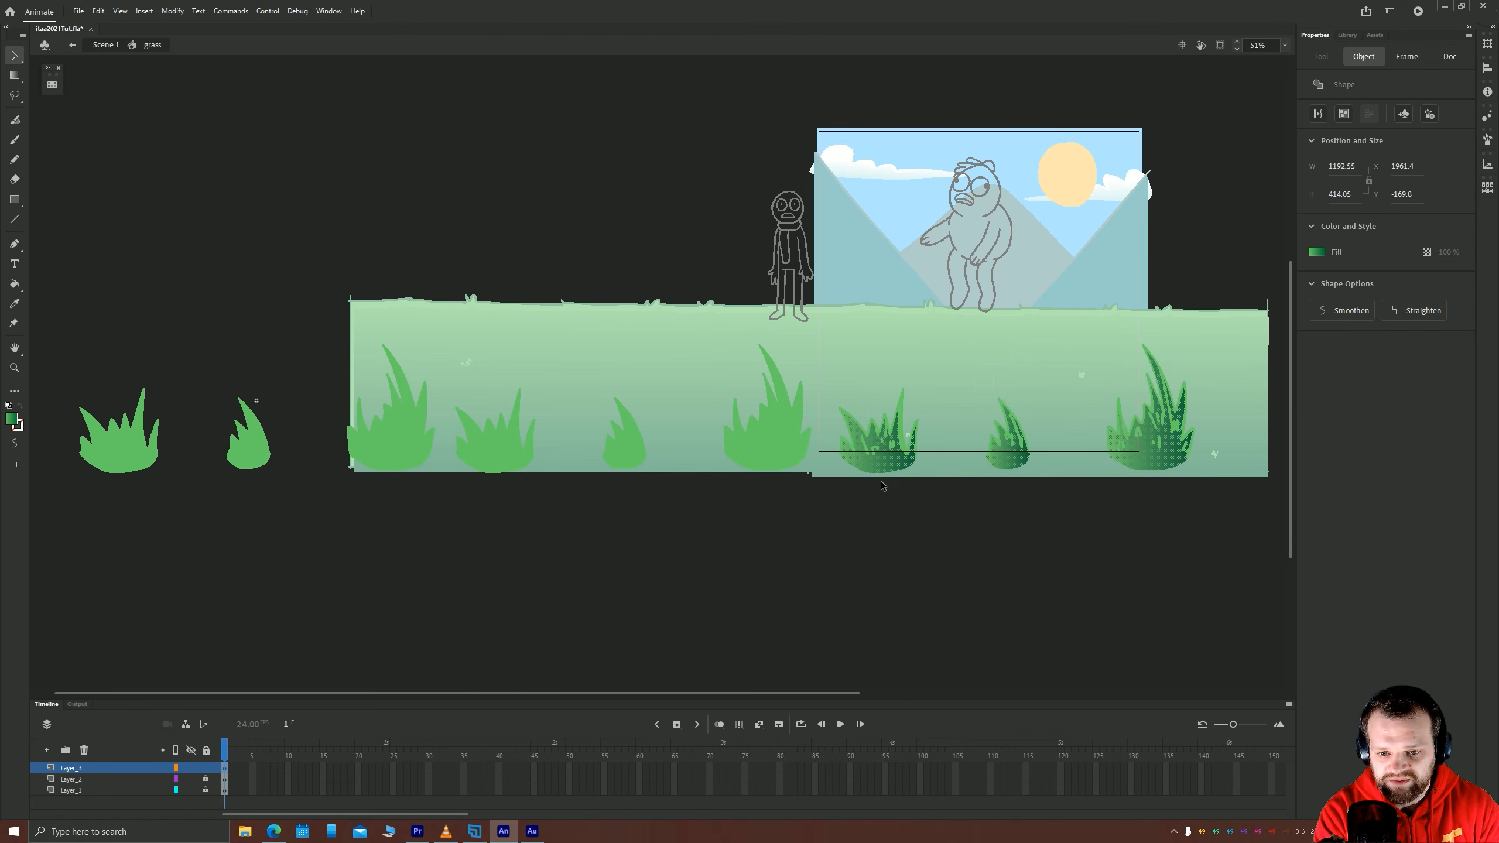
drag(892, 461, 137, 455)
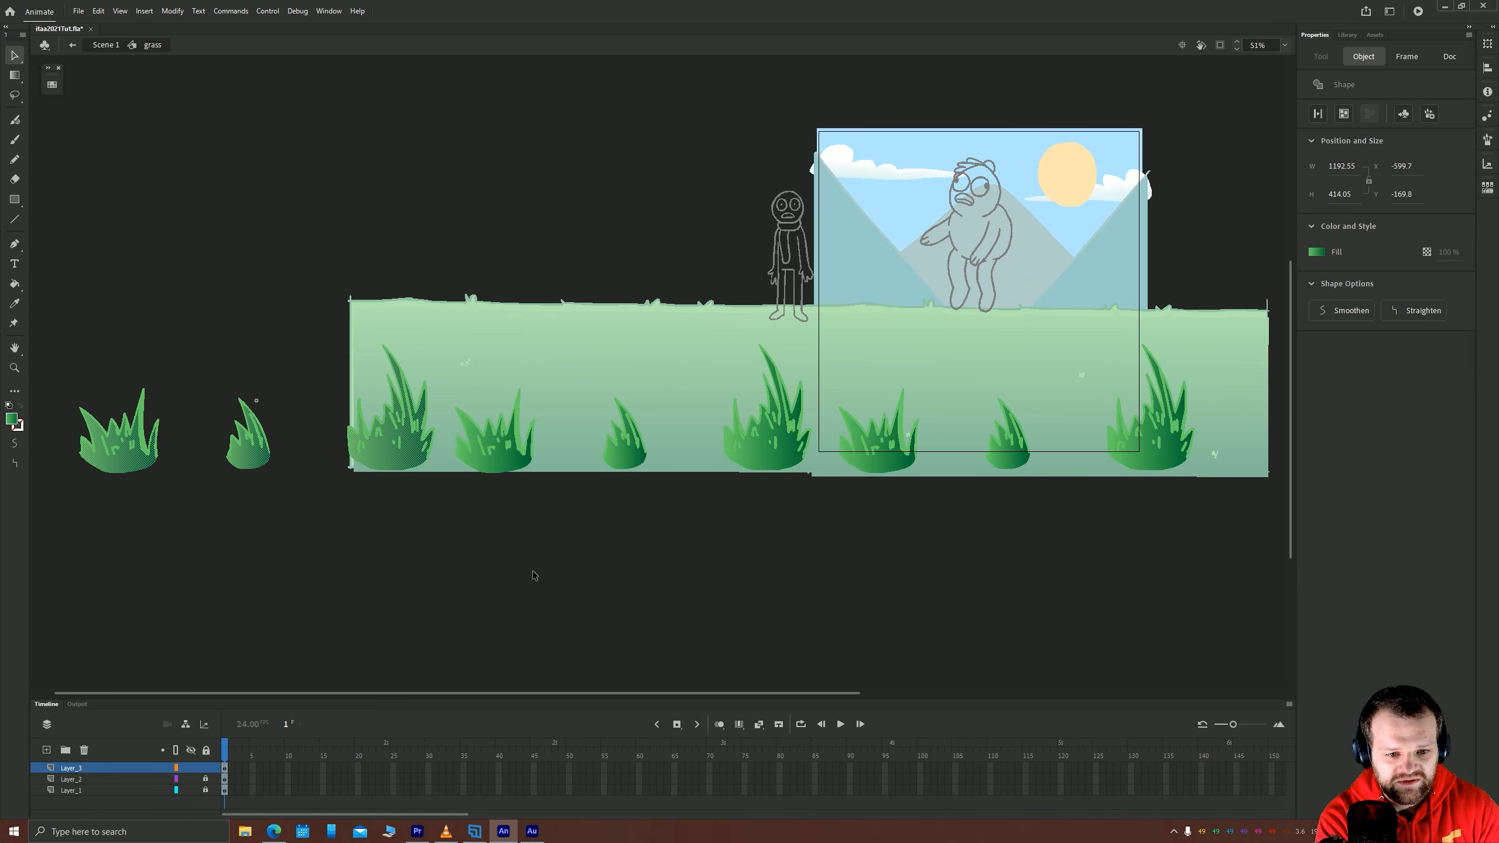
Return to the main scene and play the animation to check the finished grass in motion.
double_click(618, 552)
drag(991, 541, 798, 612)
key(Return)
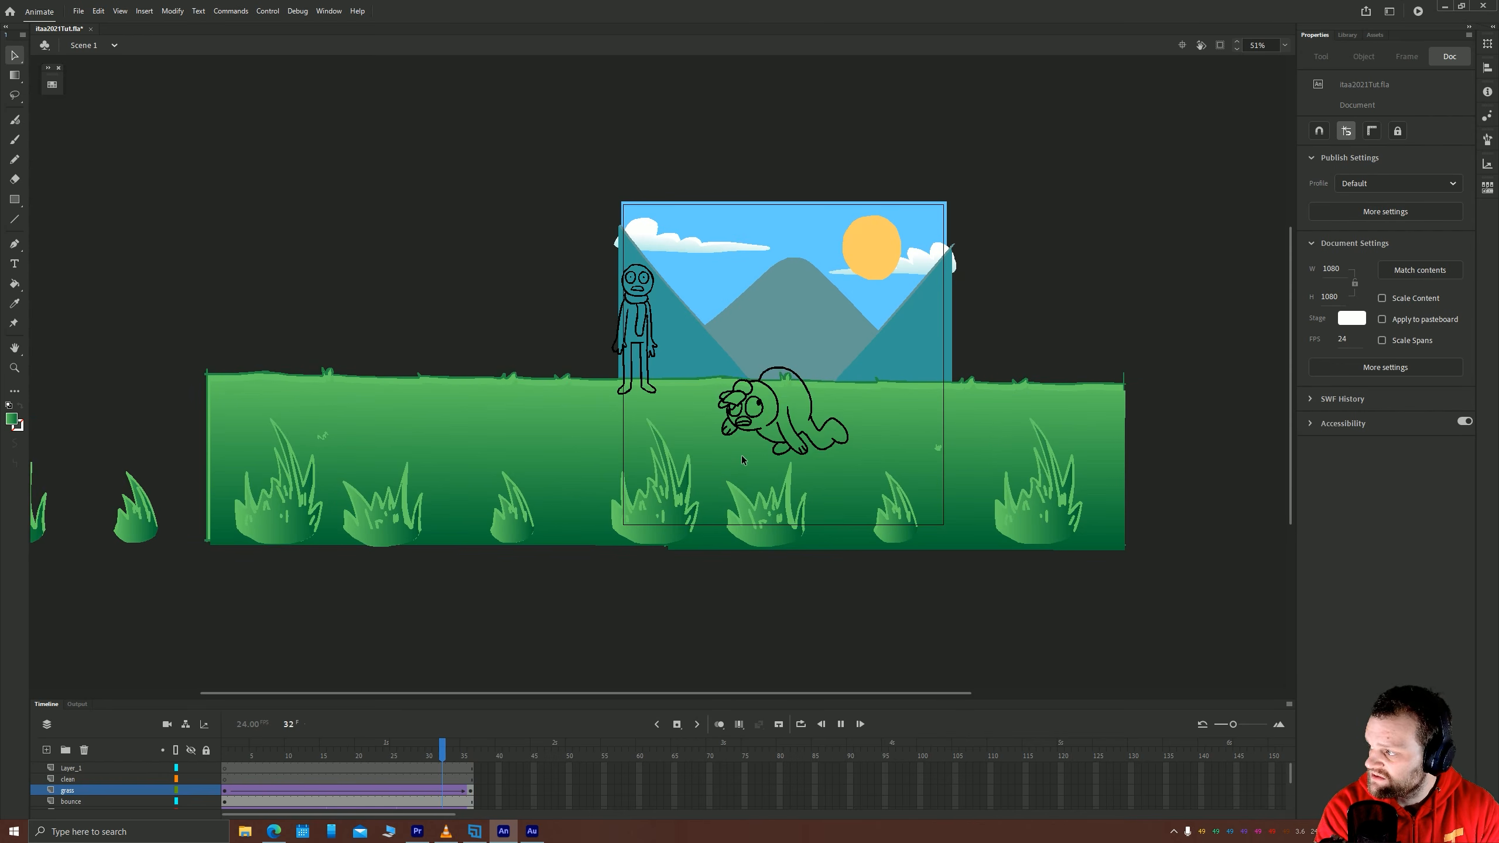
click(742, 457)
key(Return)
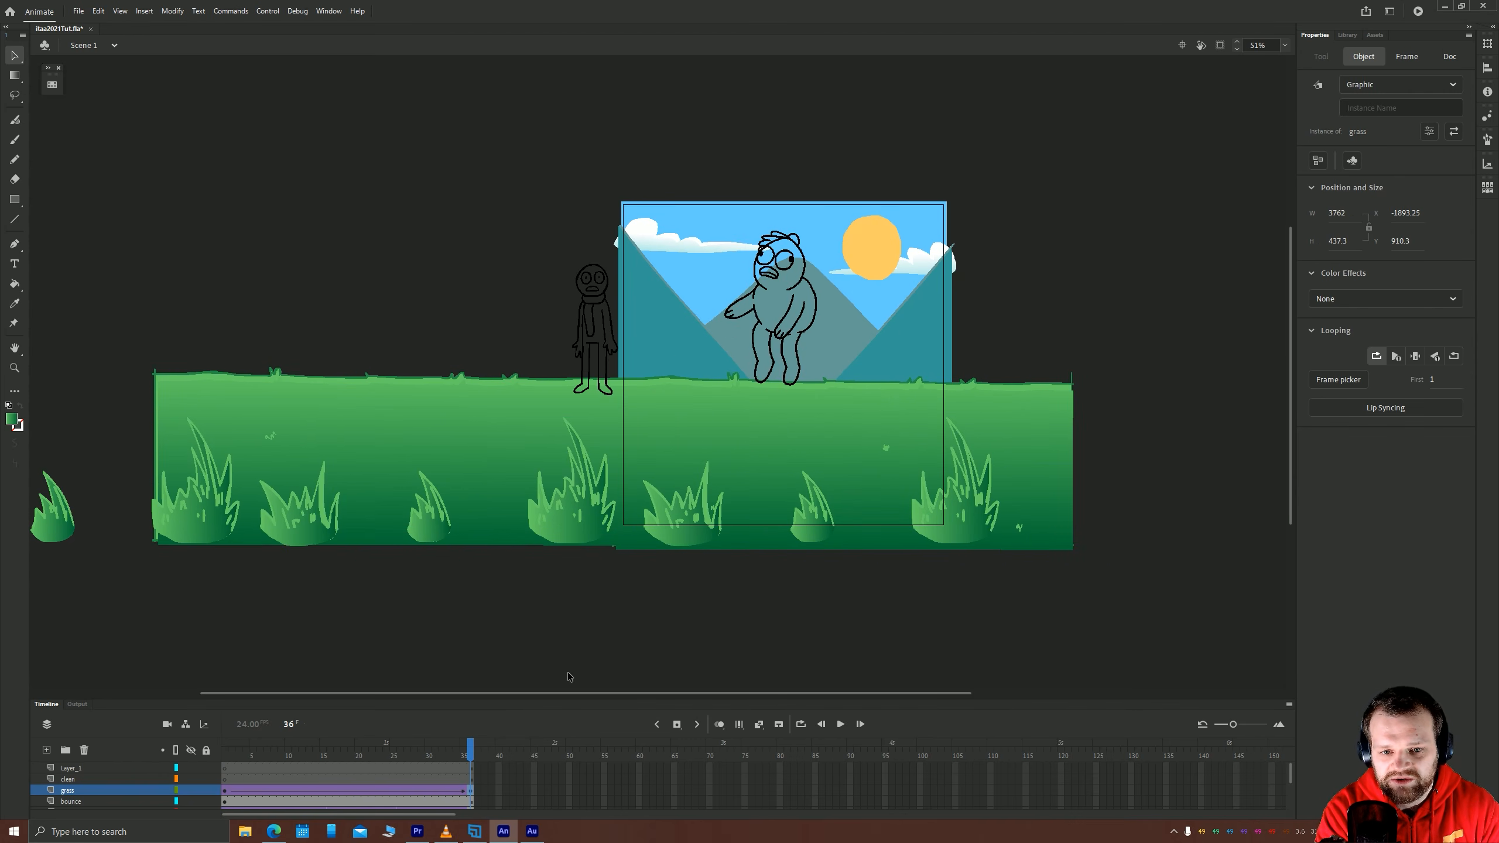
click(687, 475)
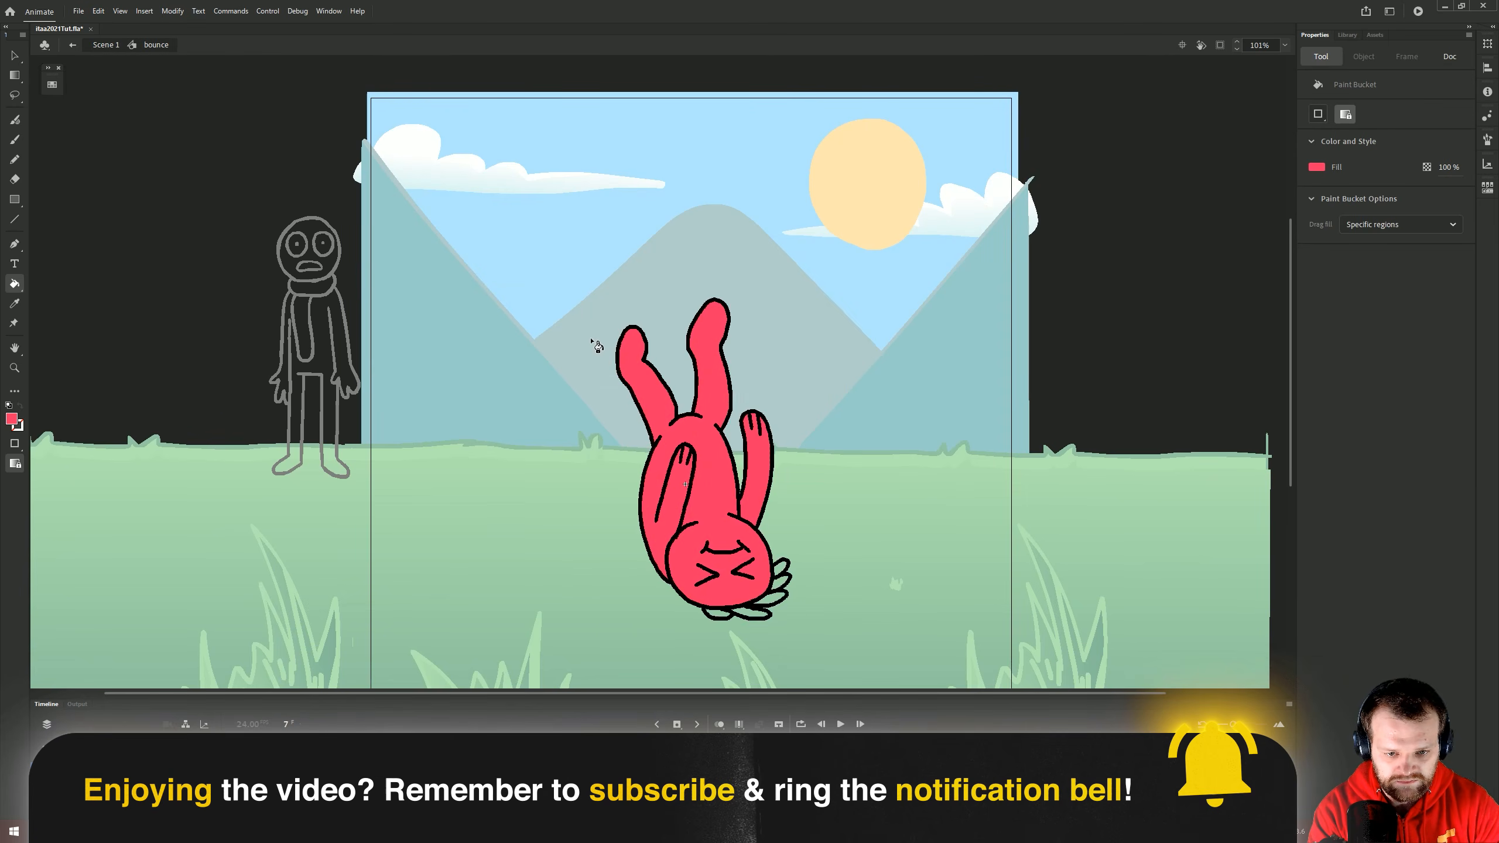
Fill the character's remaining parts frame by frame inside the bounce symbol with palette swatches using the Paint Bucket.
click(216, 124)
click(703, 178)
click(742, 194)
key(period)
click(52, 84)
click(239, 119)
key(period)
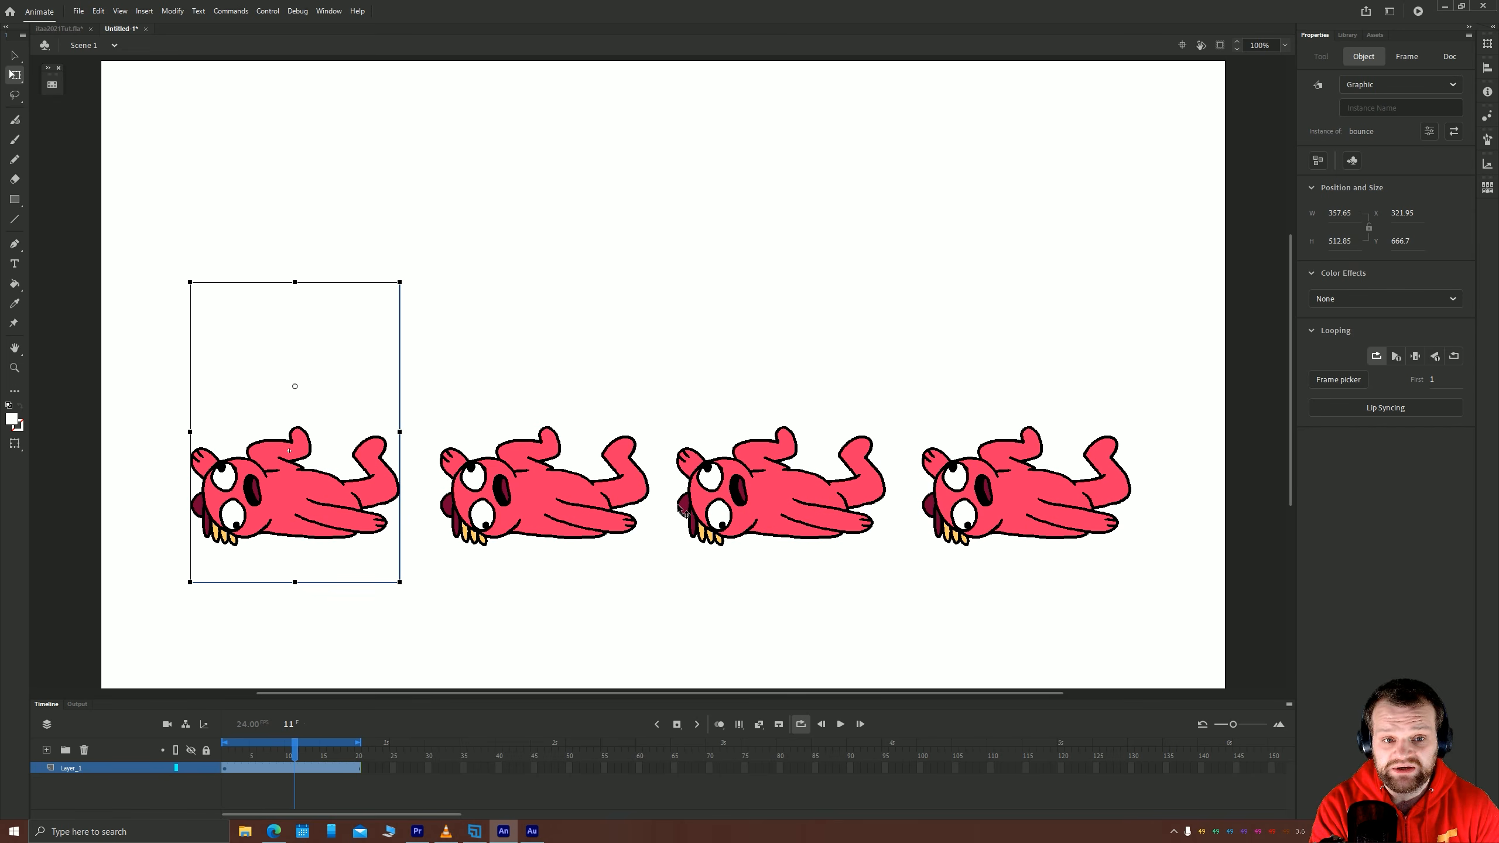
Apply a Brightness color effect of -100% to the first of the four bounce instances in the Untitled-1 document.
click(420, 251)
click(276, 483)
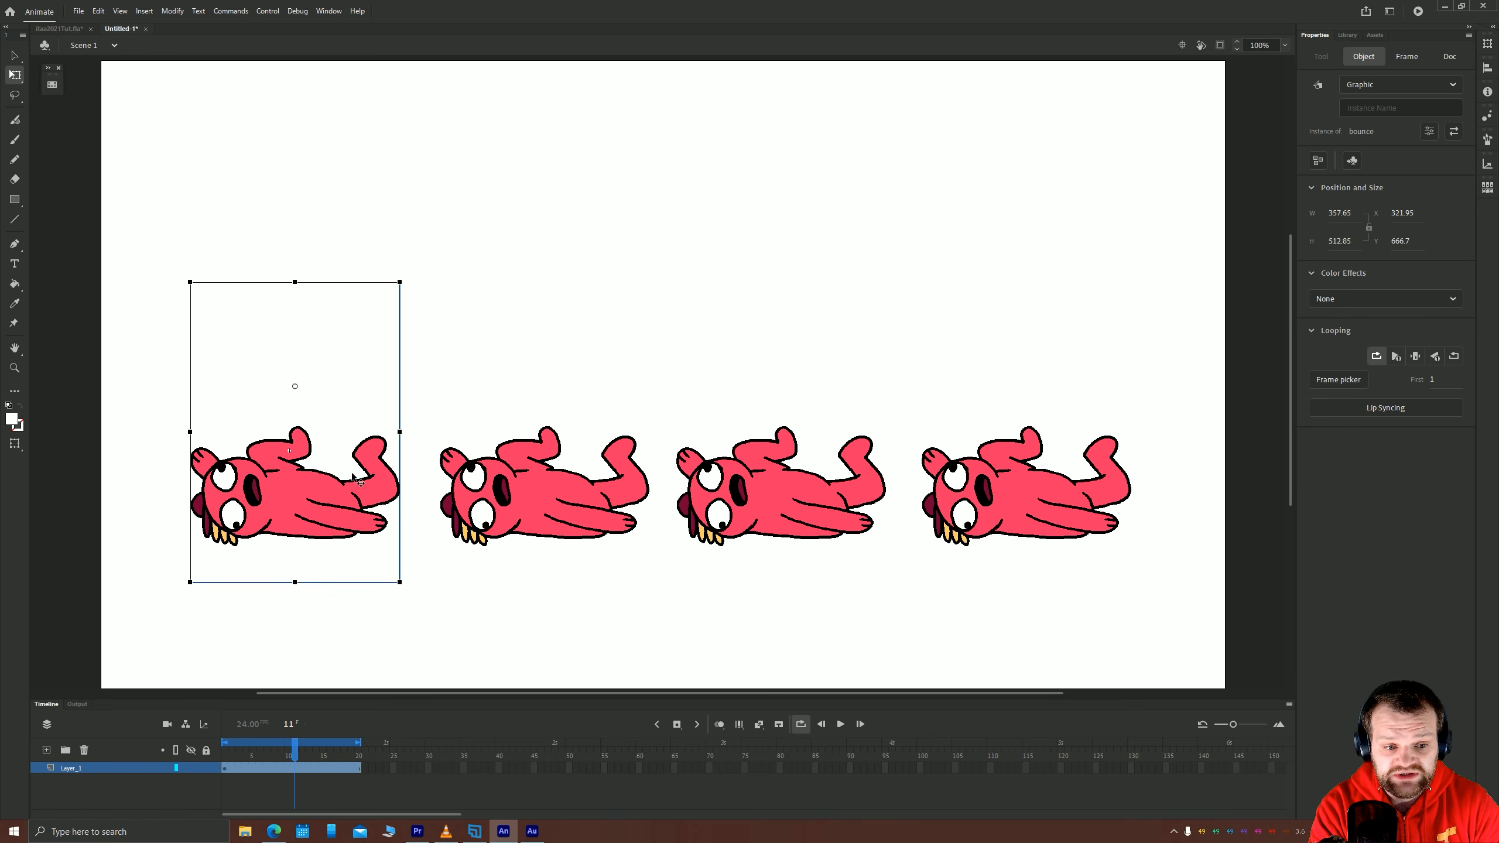
click(1350, 298)
click(1344, 342)
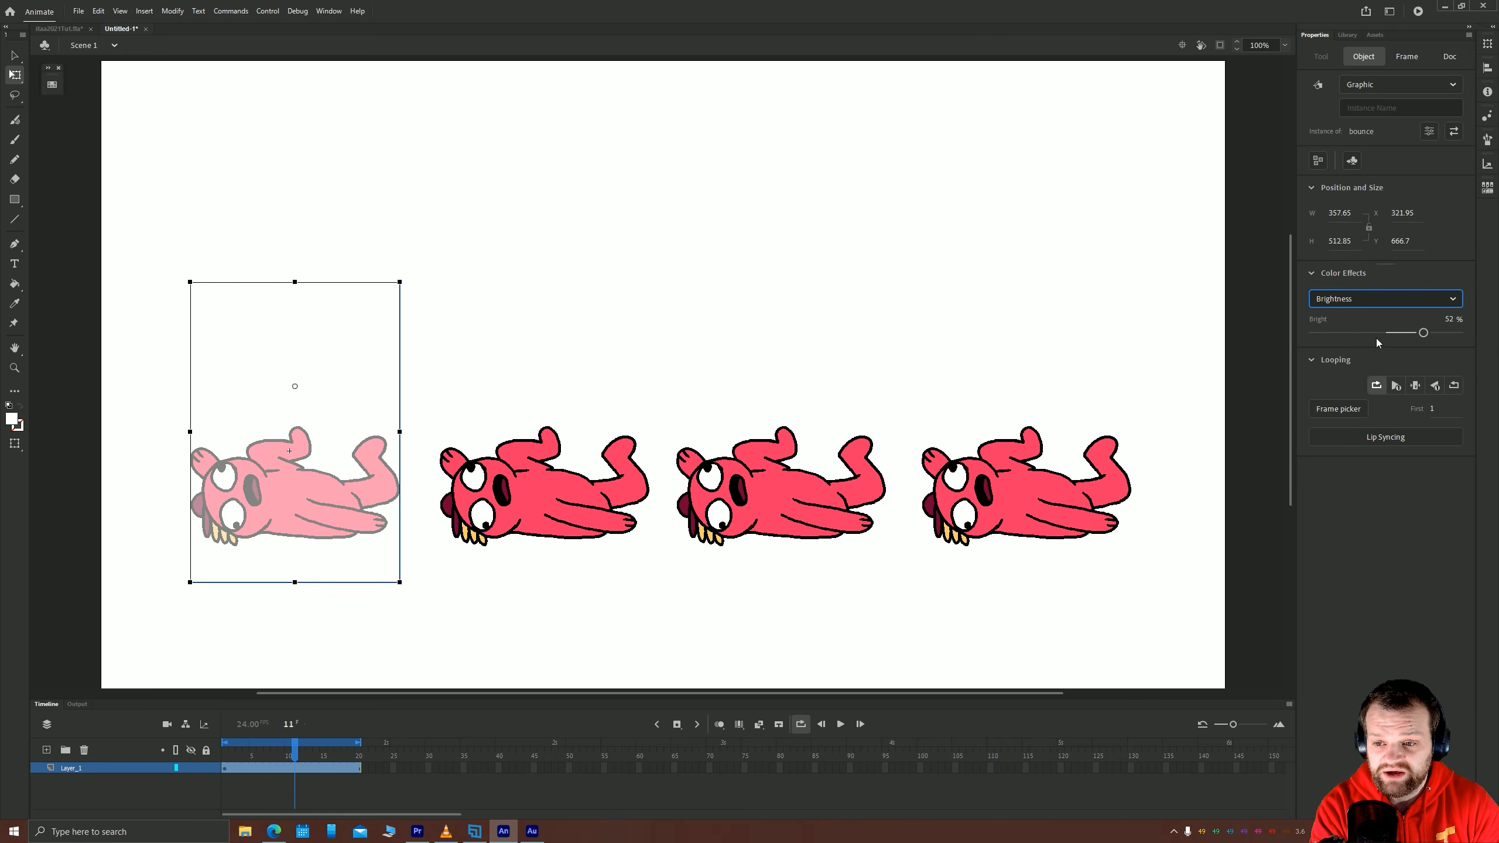
drag(1418, 334, 1281, 341)
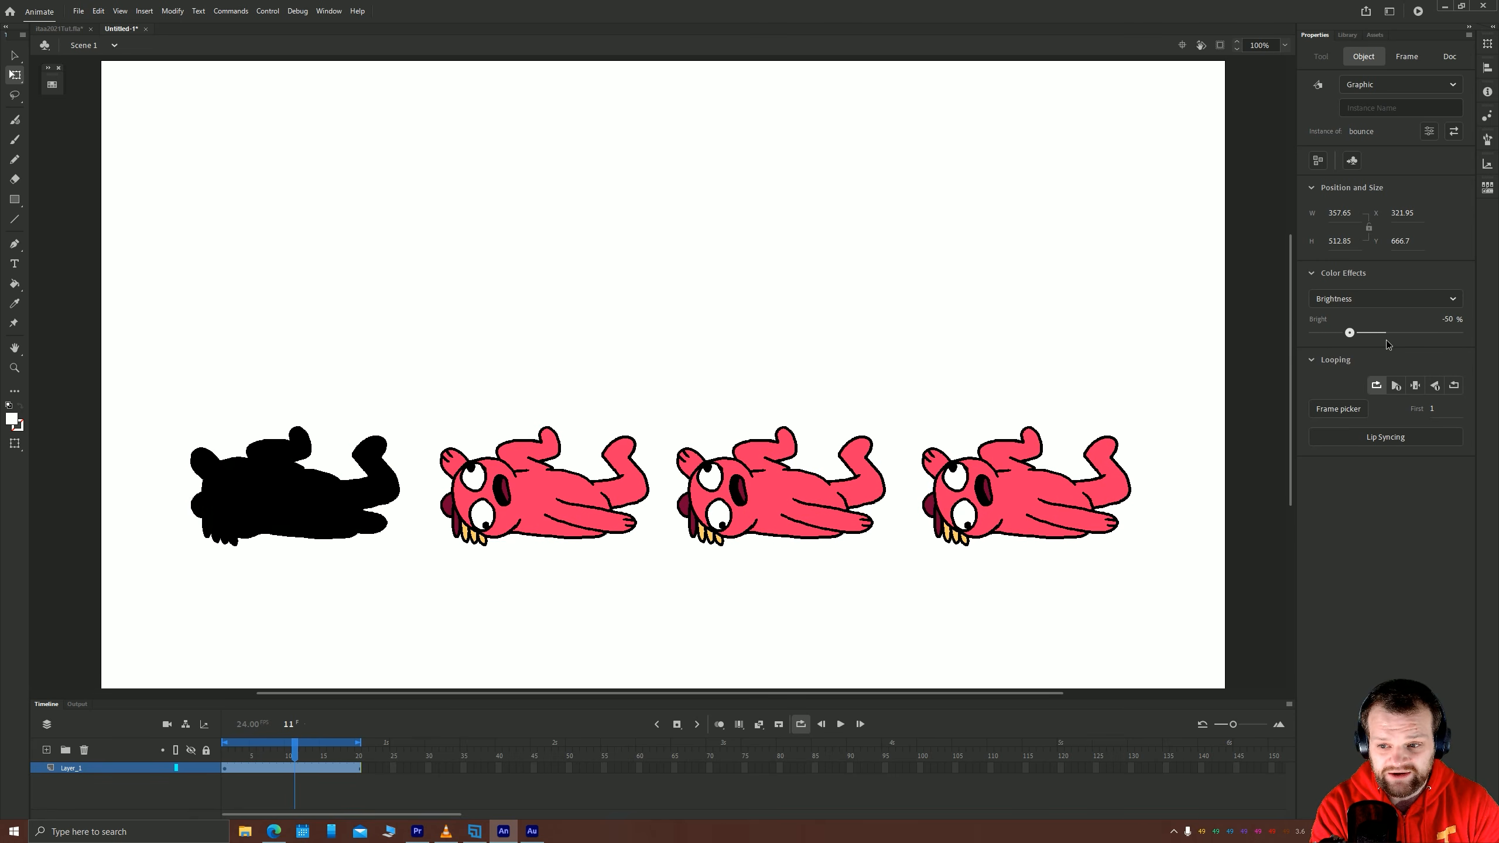
drag(1386, 340, 1304, 333)
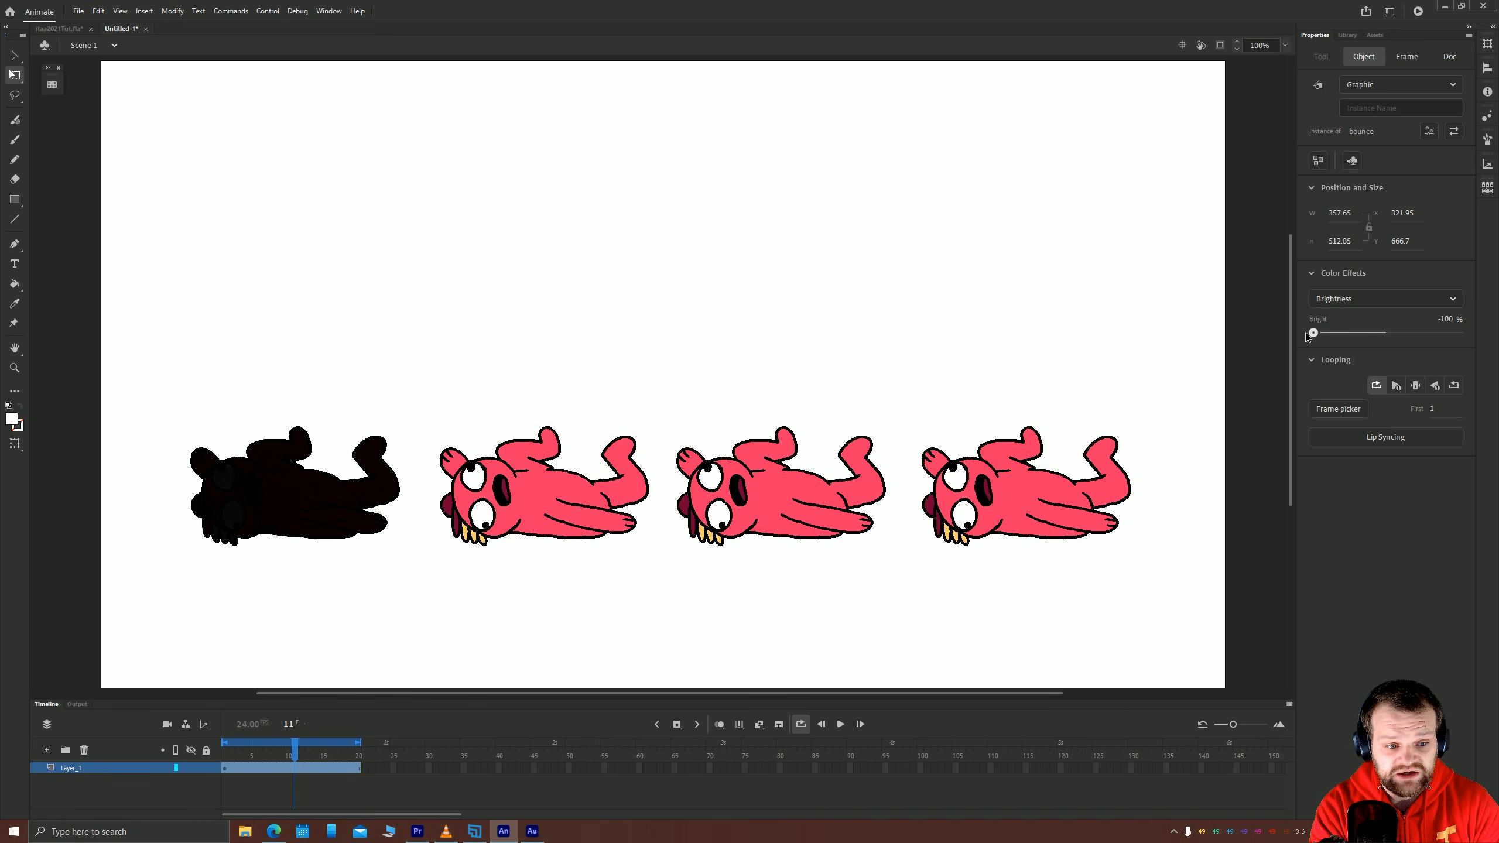
click(295, 486)
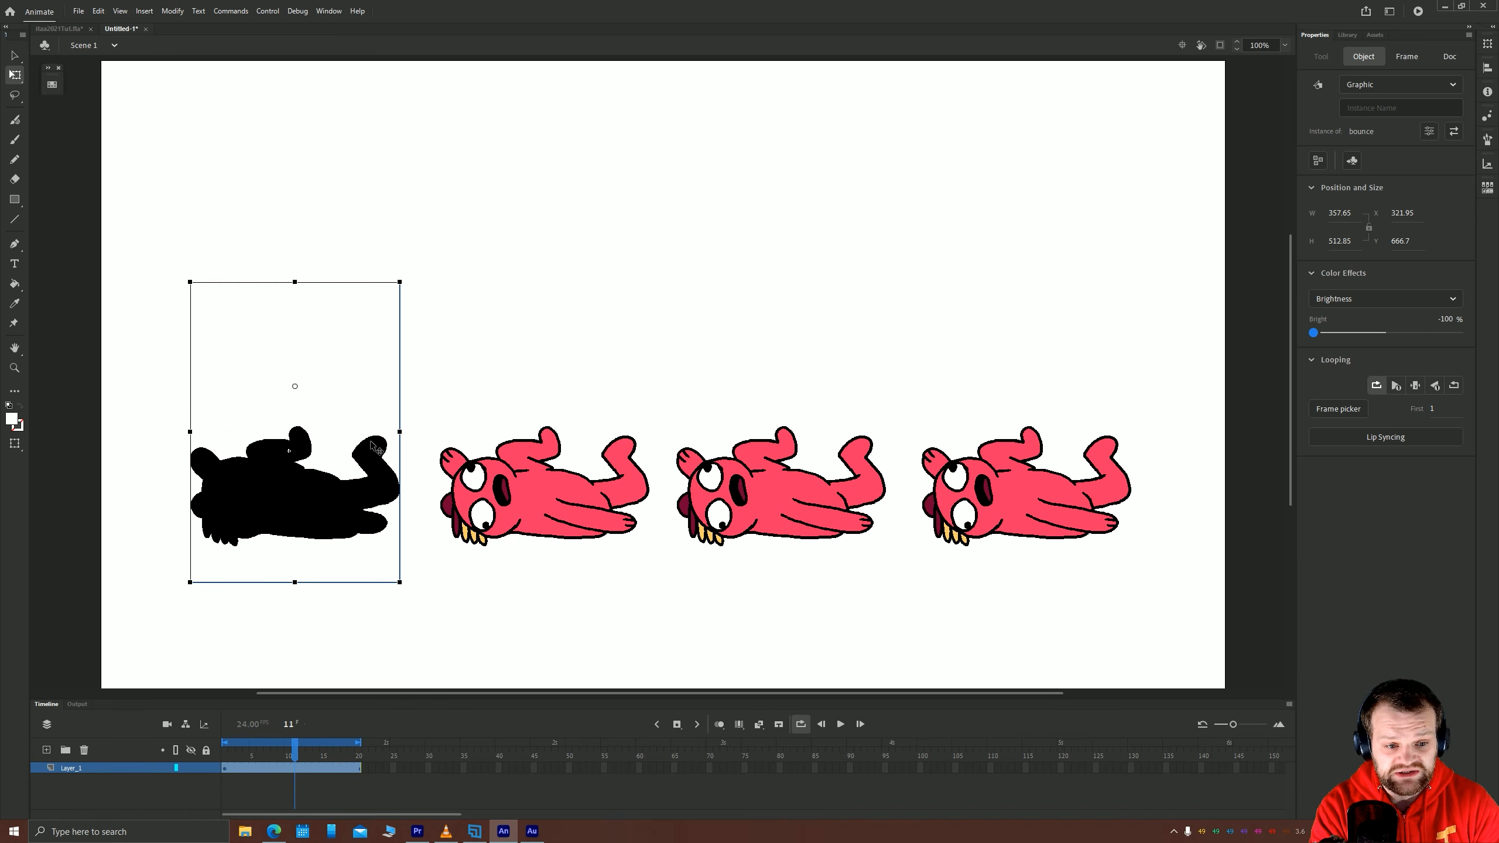
Place the second bounce instance slightly offset over the black silhouette as a shadow test and play the loop.
click(483, 535)
drag(526, 516, 282, 511)
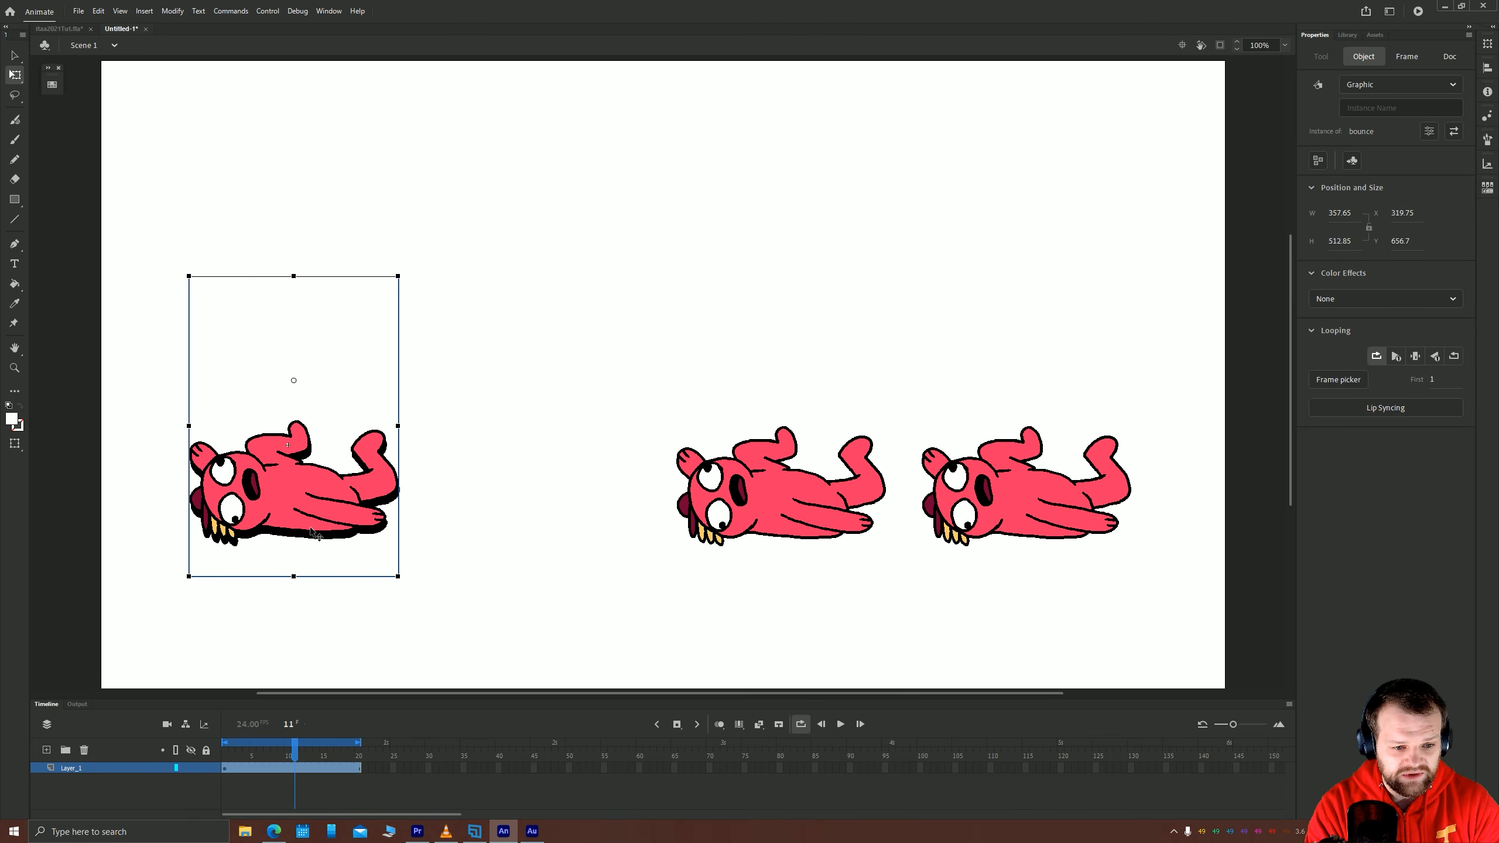
click(363, 583)
key(Return)
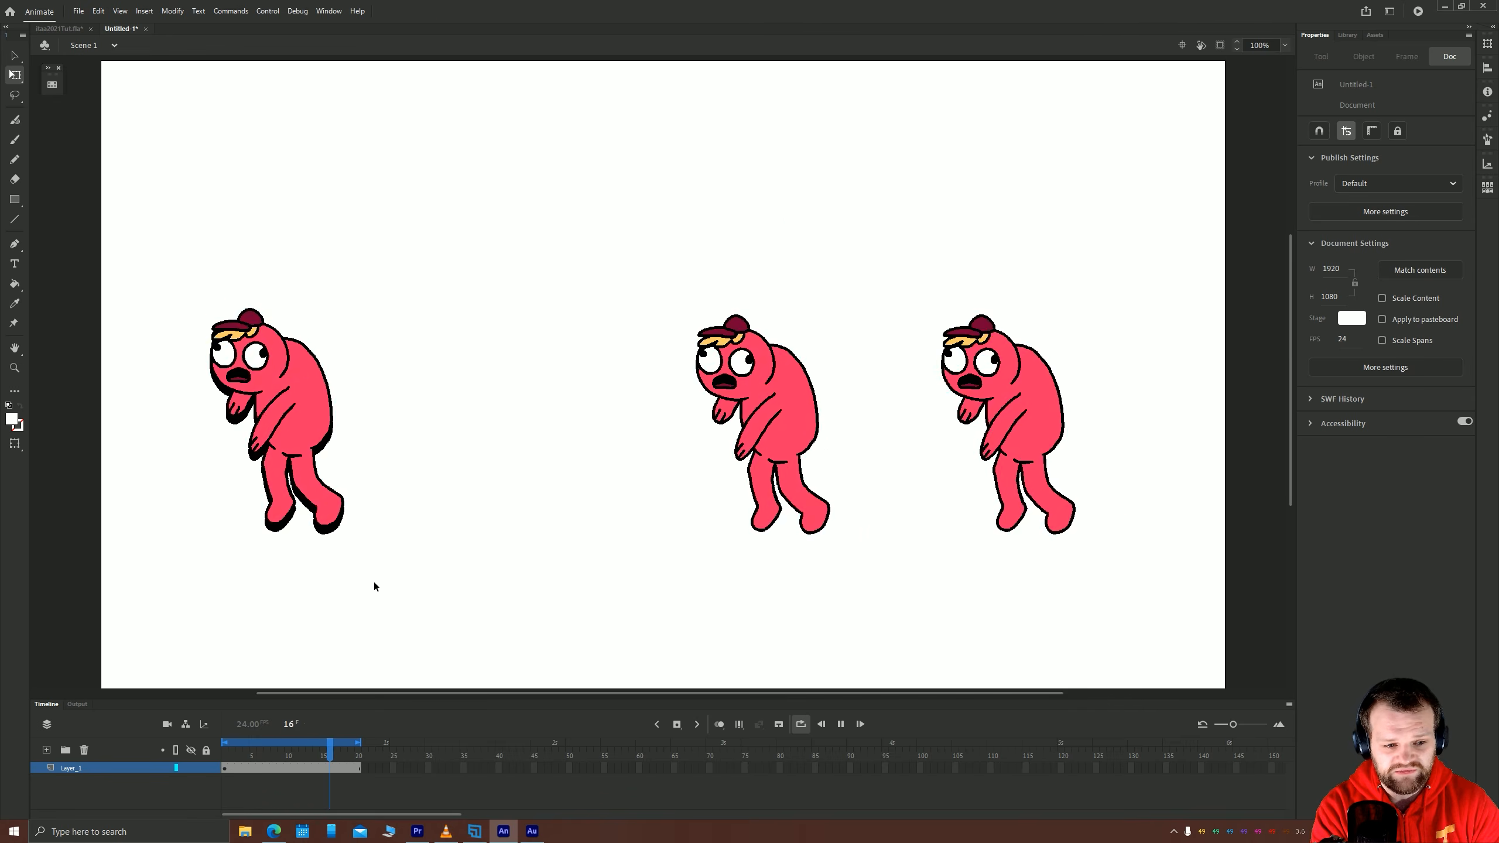
click(246, 551)
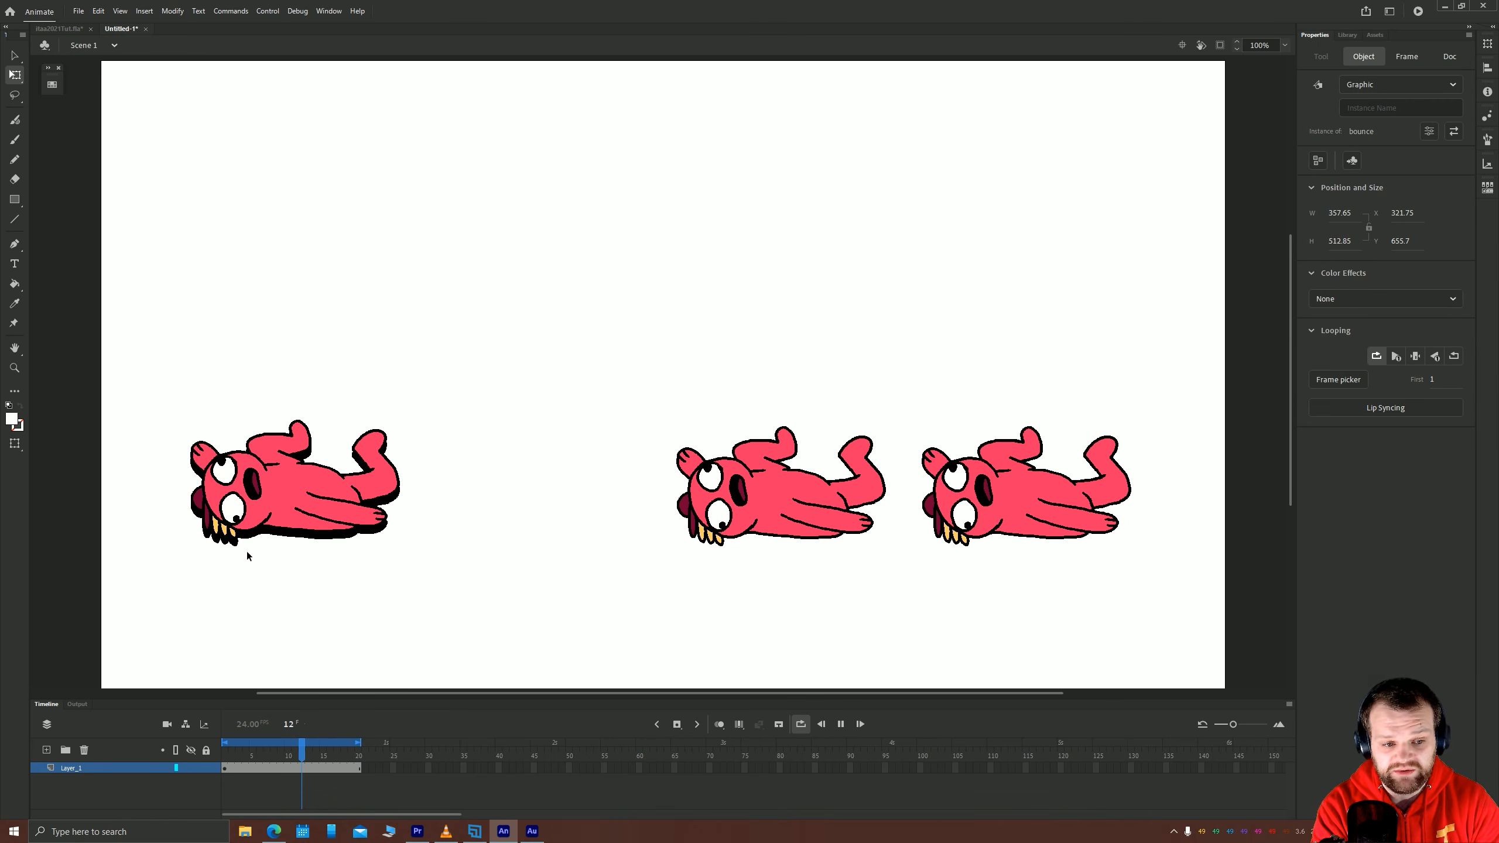
Move the pink instance off the black silhouette, back into the second place of the row.
drag(274, 478, 519, 478)
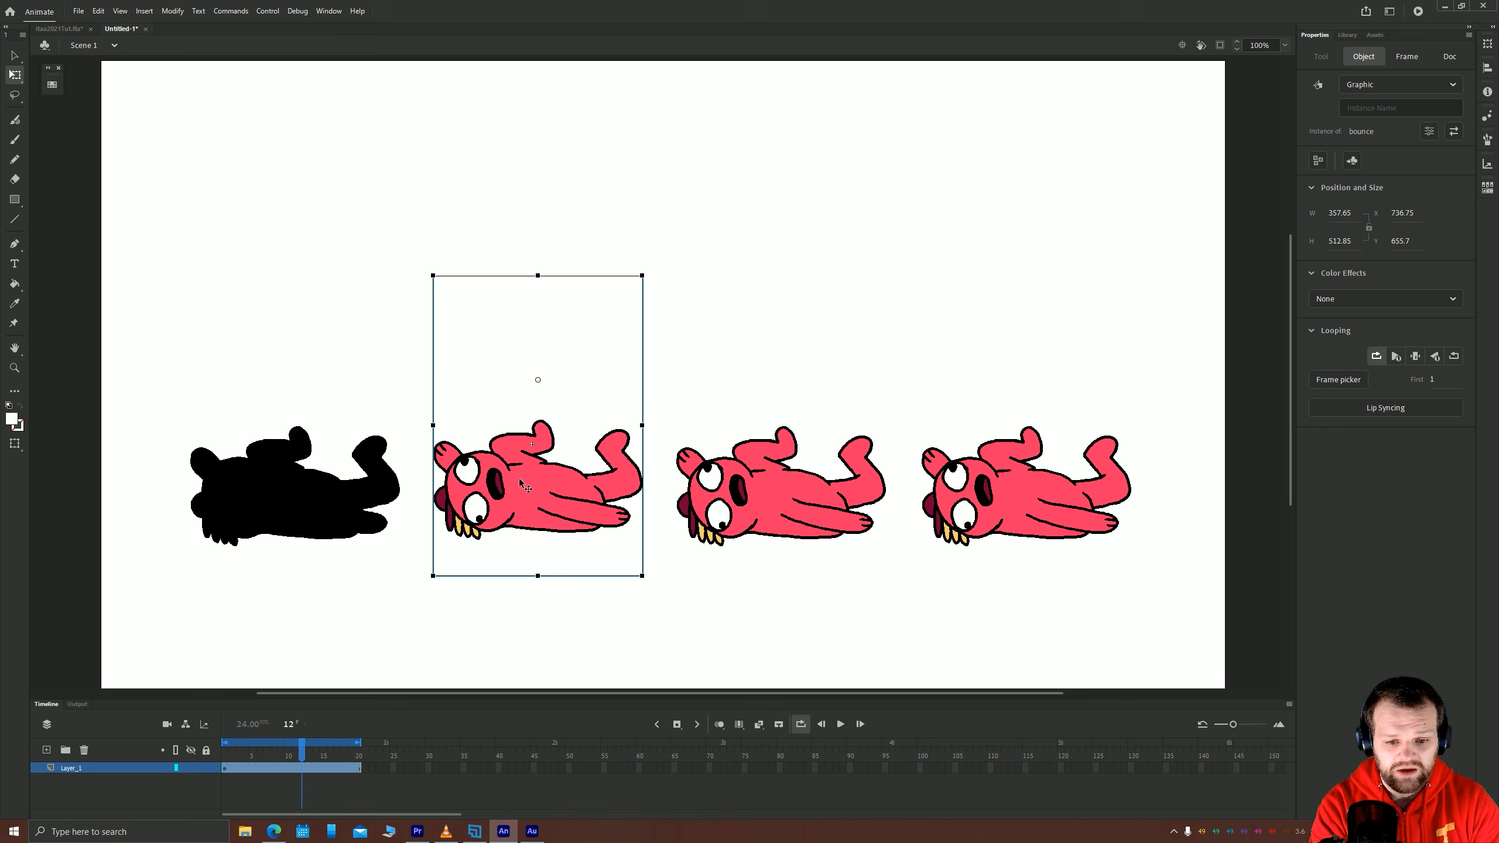
key(shift+Down)
key(shift+Down)
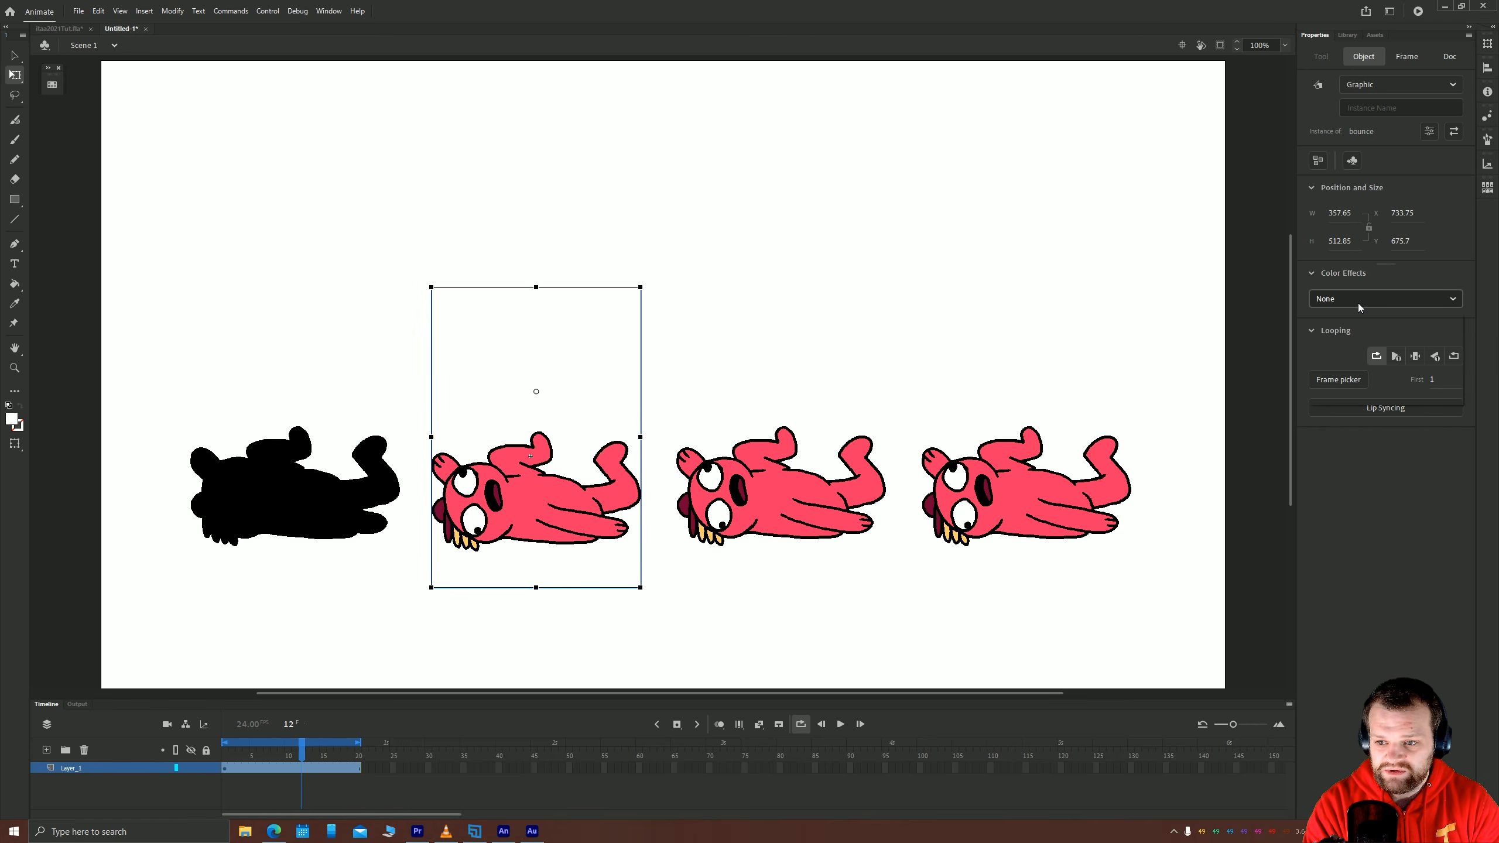
Apply a Tint color effect to the second bounce instance with tint 26%, red 115, green 152 and blue 123.
click(1356, 300)
click(1351, 360)
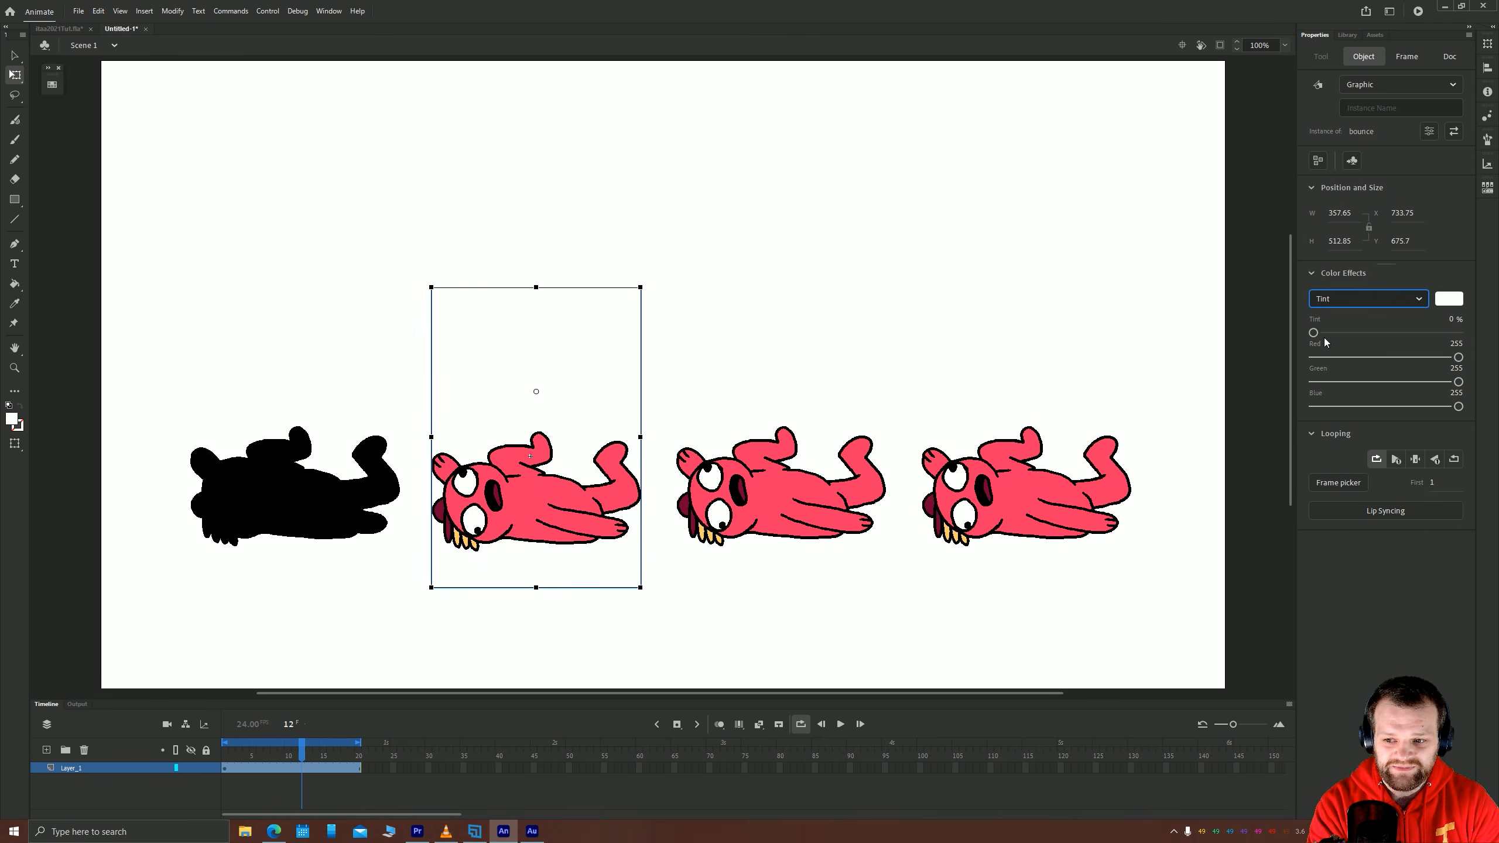
mouse_move(1314, 335)
mouse_down()
mouse_move(1489, 338)
mouse_move(1295, 341)
mouse_up()
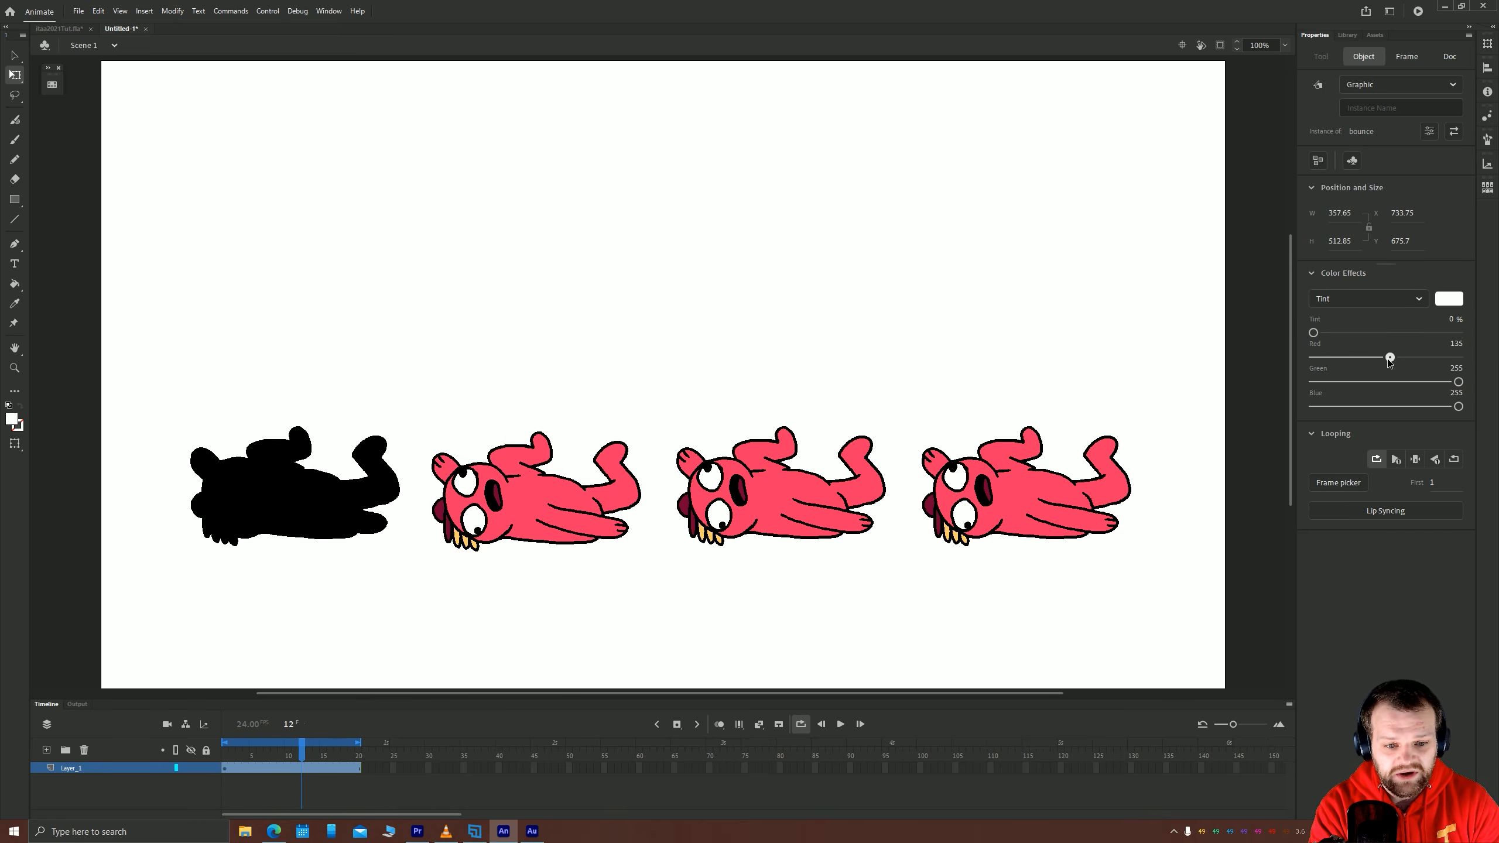
drag(1458, 357, 1378, 357)
drag(1458, 381, 1399, 382)
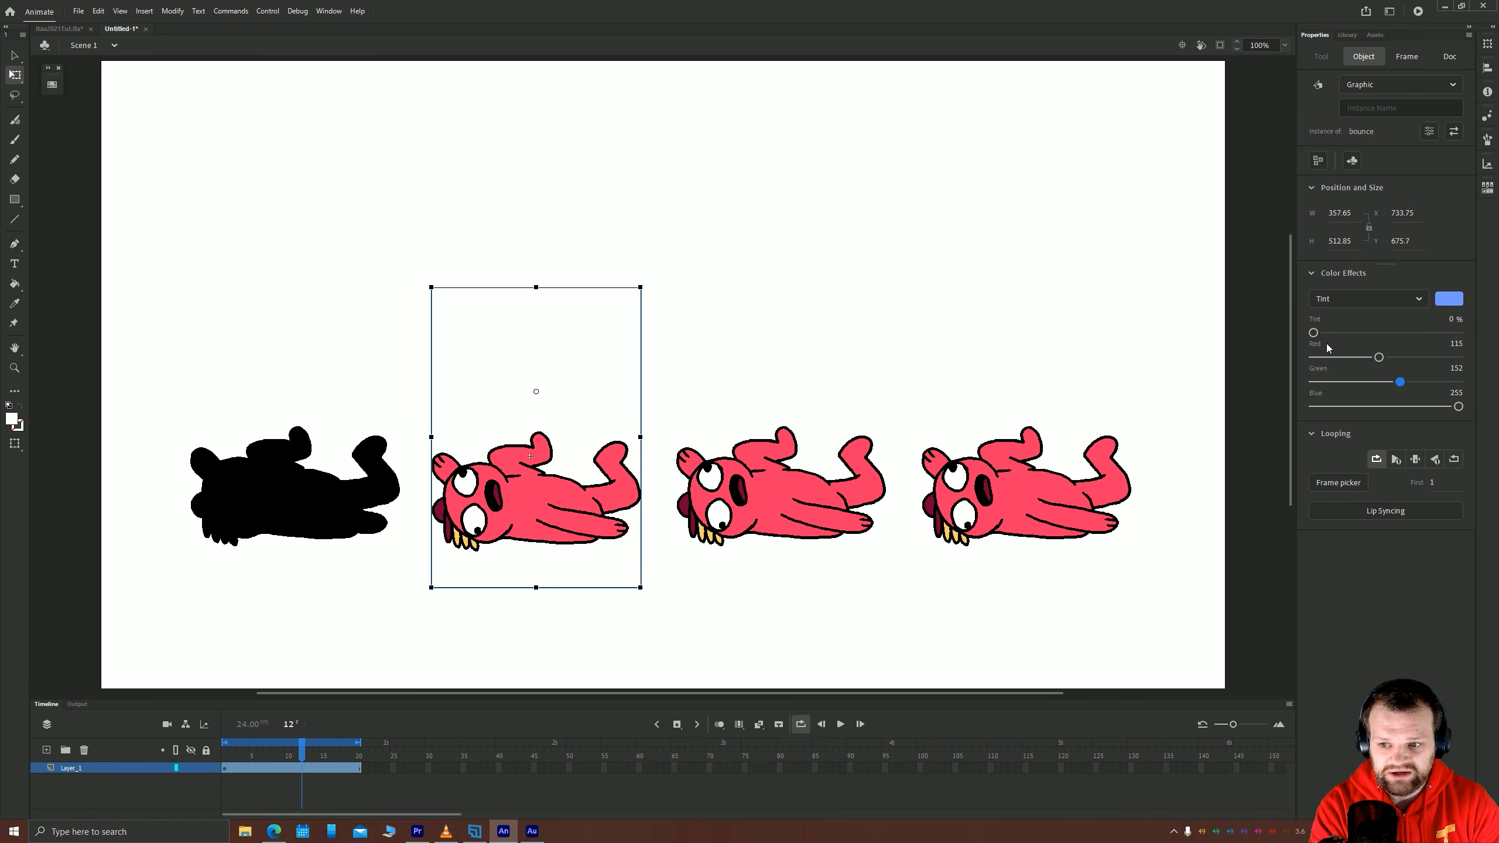
drag(1313, 332, 1351, 332)
drag(1455, 405, 1422, 407)
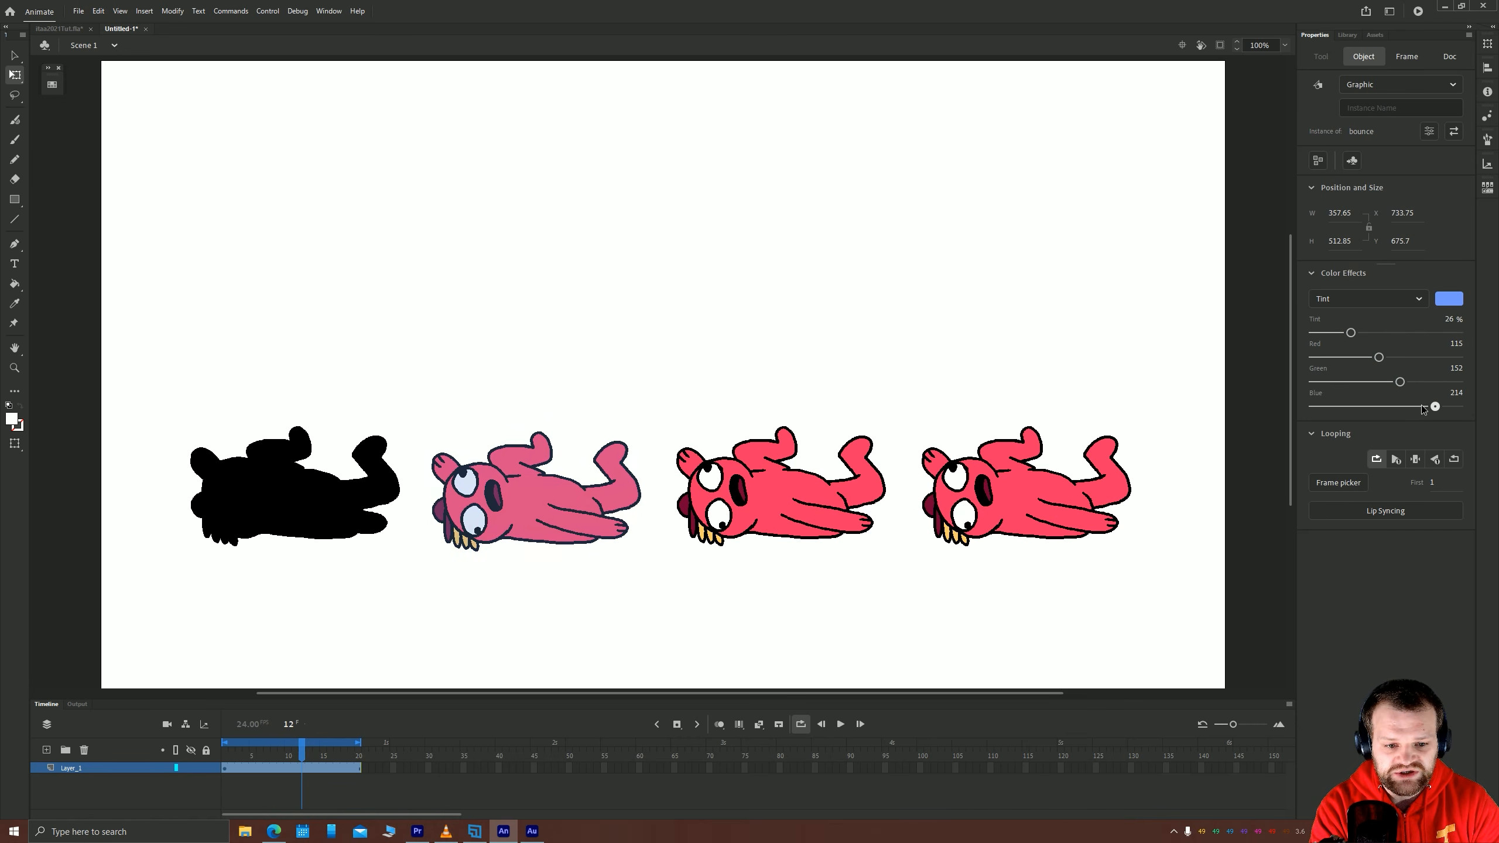
drag(1310, 423, 1382, 408)
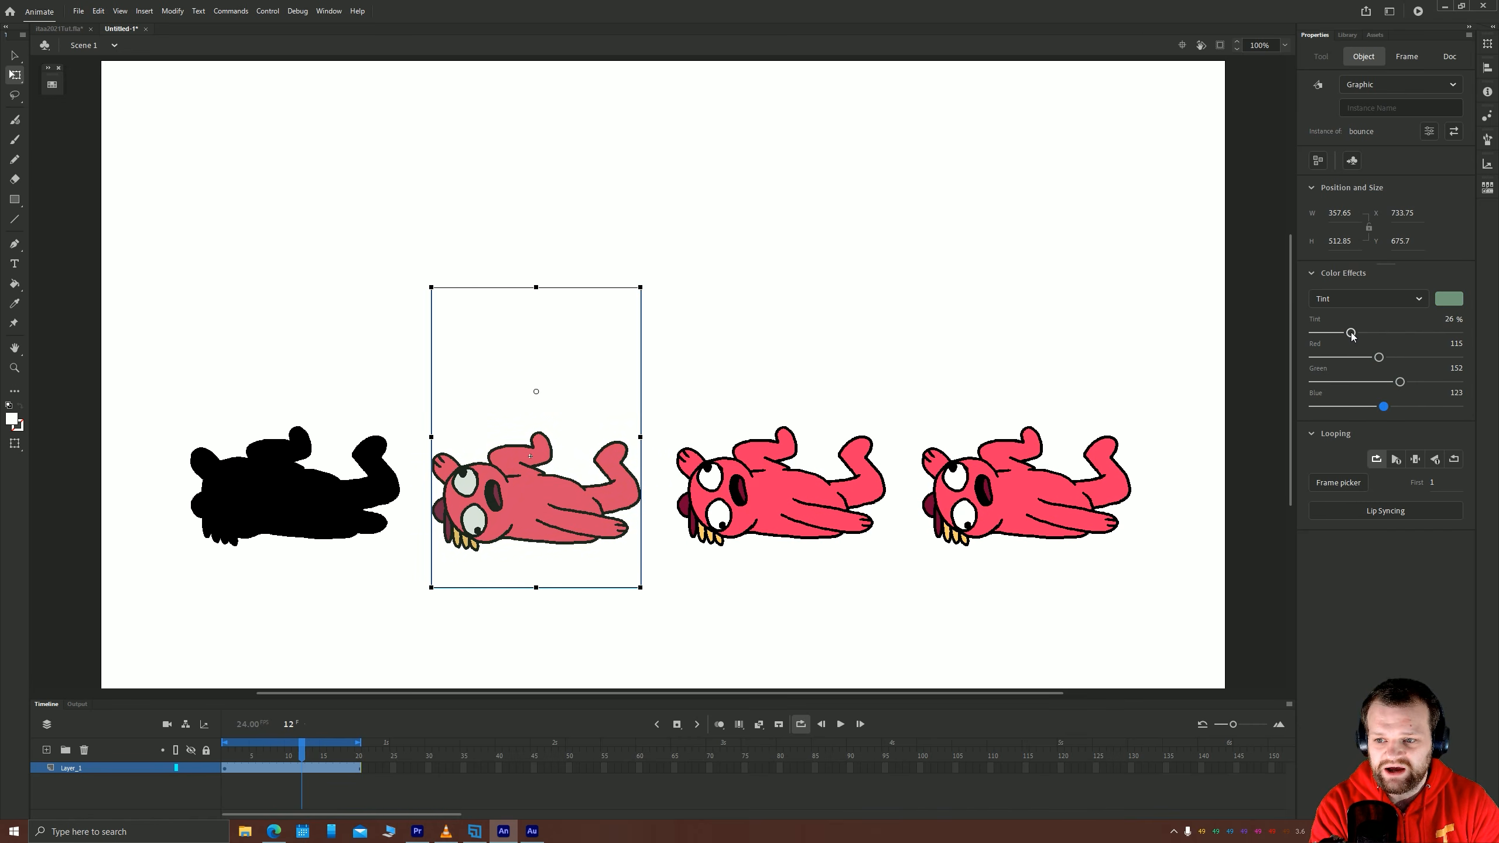
Change the second instance's tint to 50% pure blue with red 0, green 0 and blue 255.
drag(1352, 336, 1462, 408)
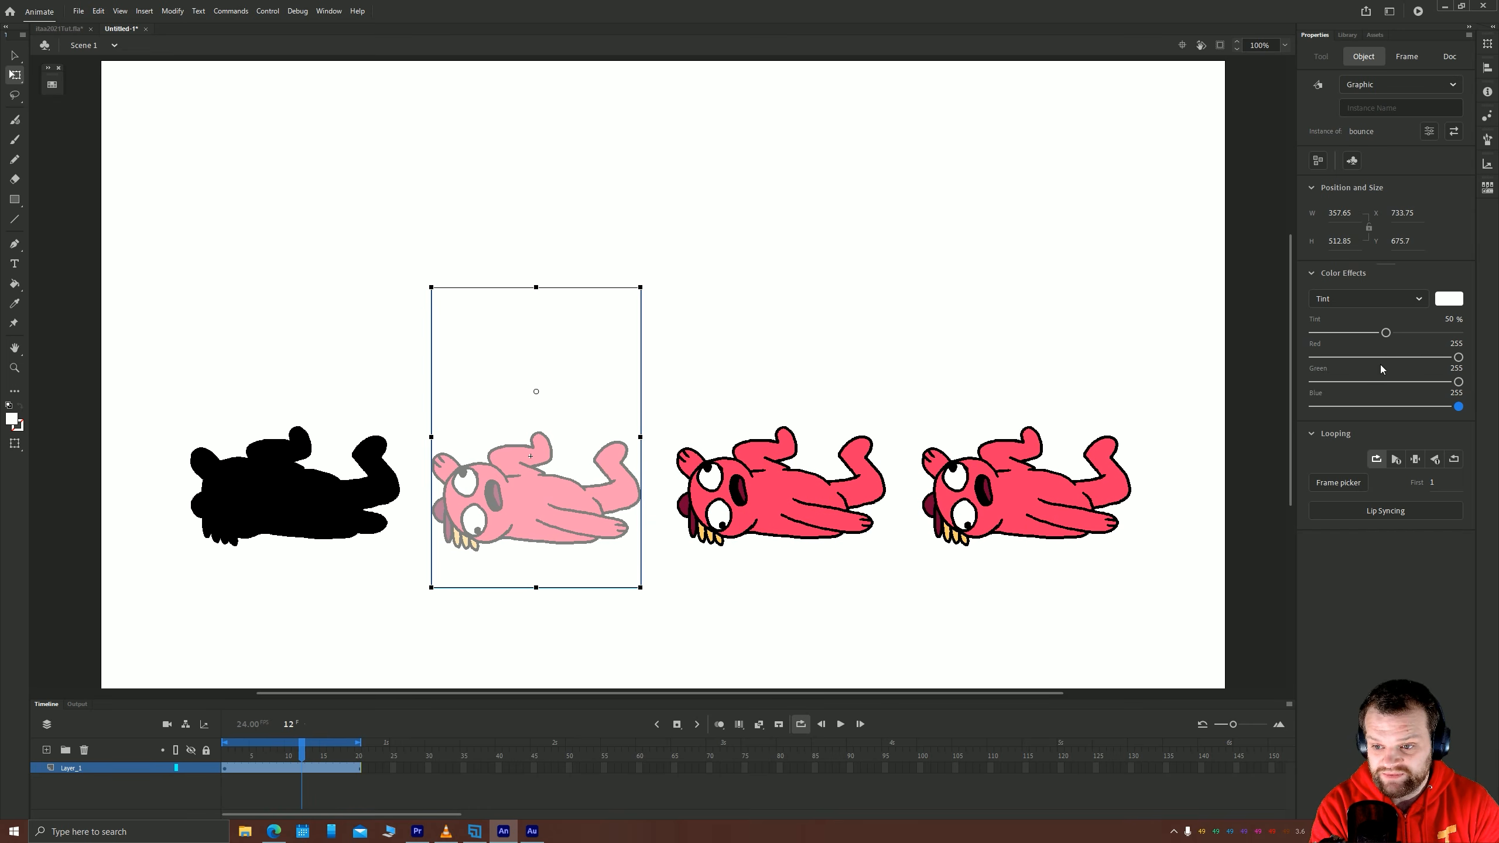
drag(1457, 382, 1257, 394)
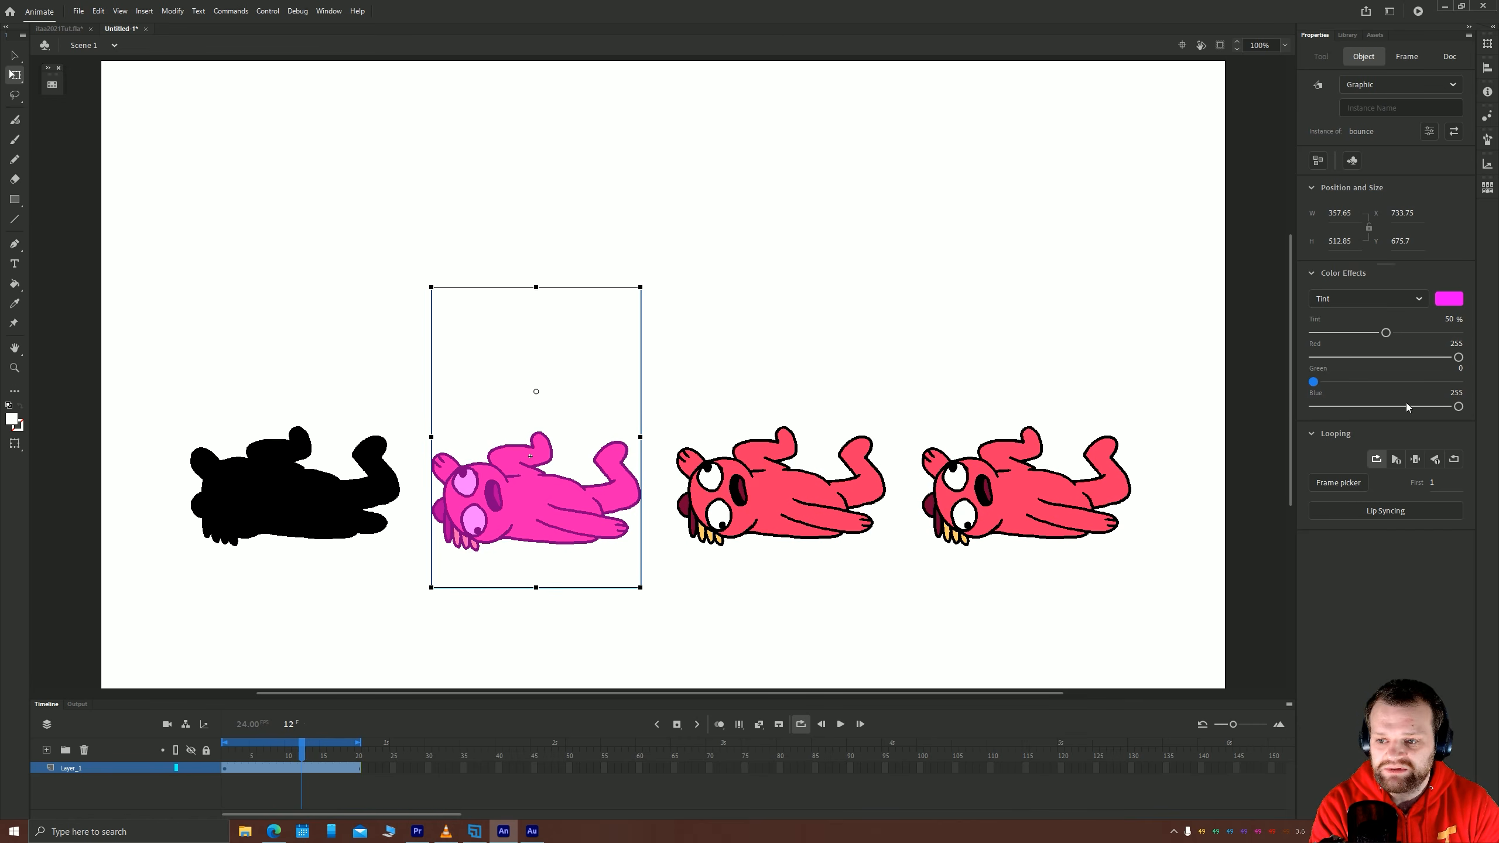
drag(1457, 358, 1262, 359)
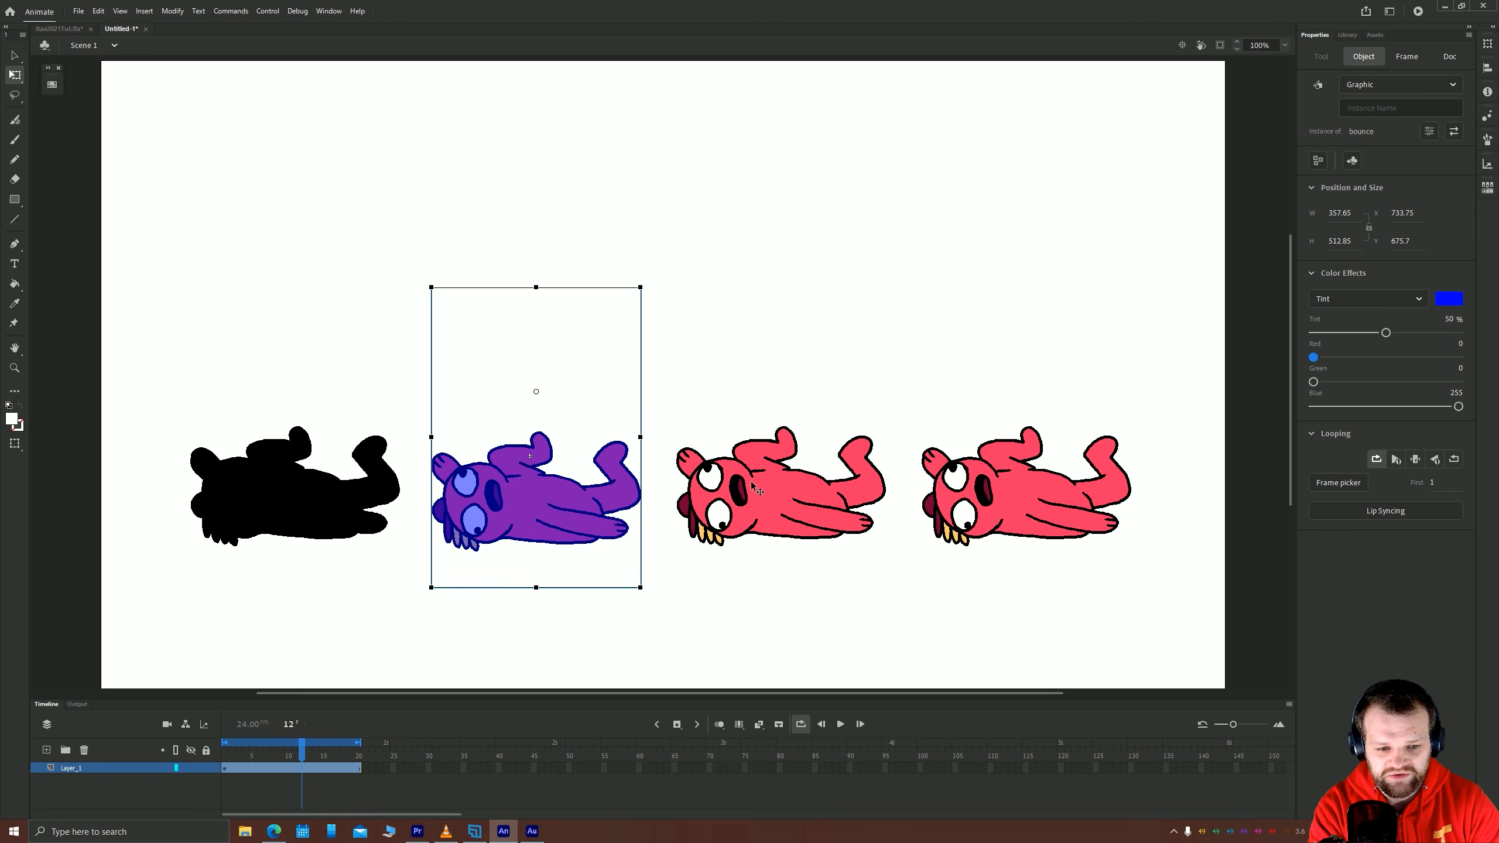
Apply an Advanced color effect to the third bounce instance with alpha 80%, red 100%, green 100% and blue -100%.
click(772, 488)
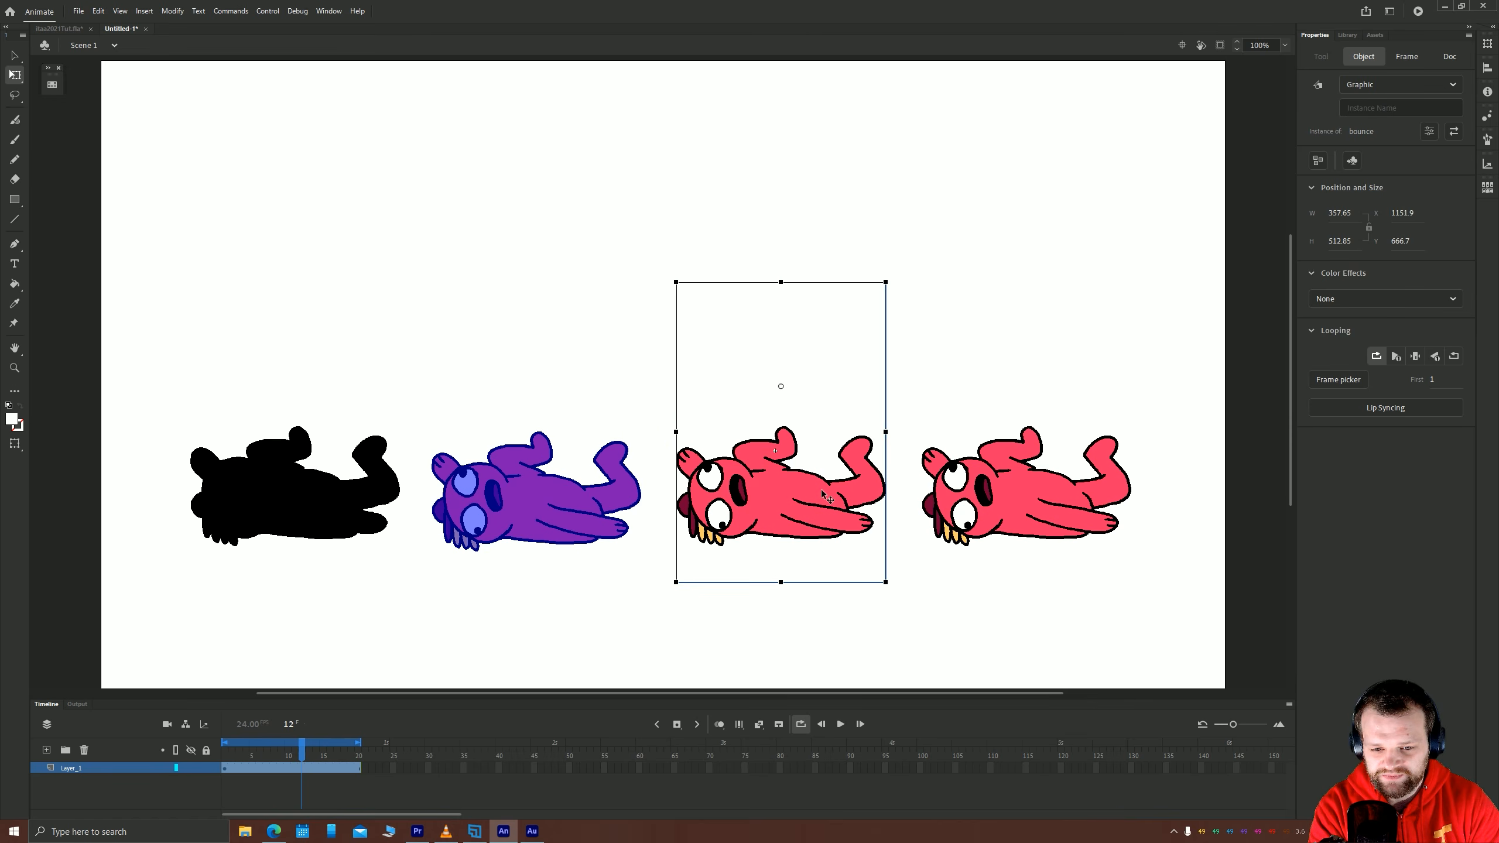
click(1333, 295)
click(1333, 377)
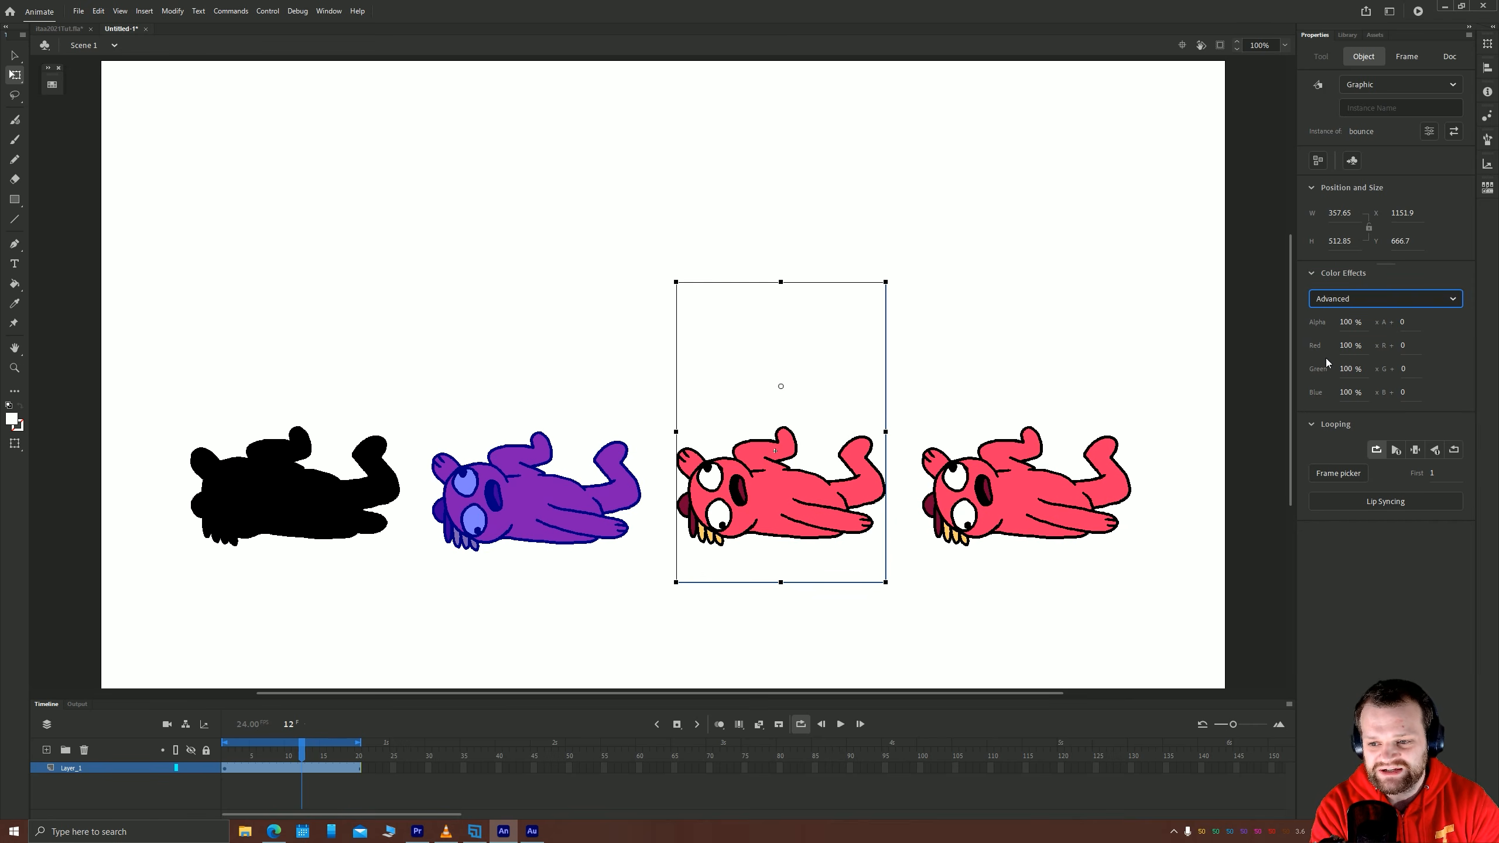
drag(1341, 347, 1301, 394)
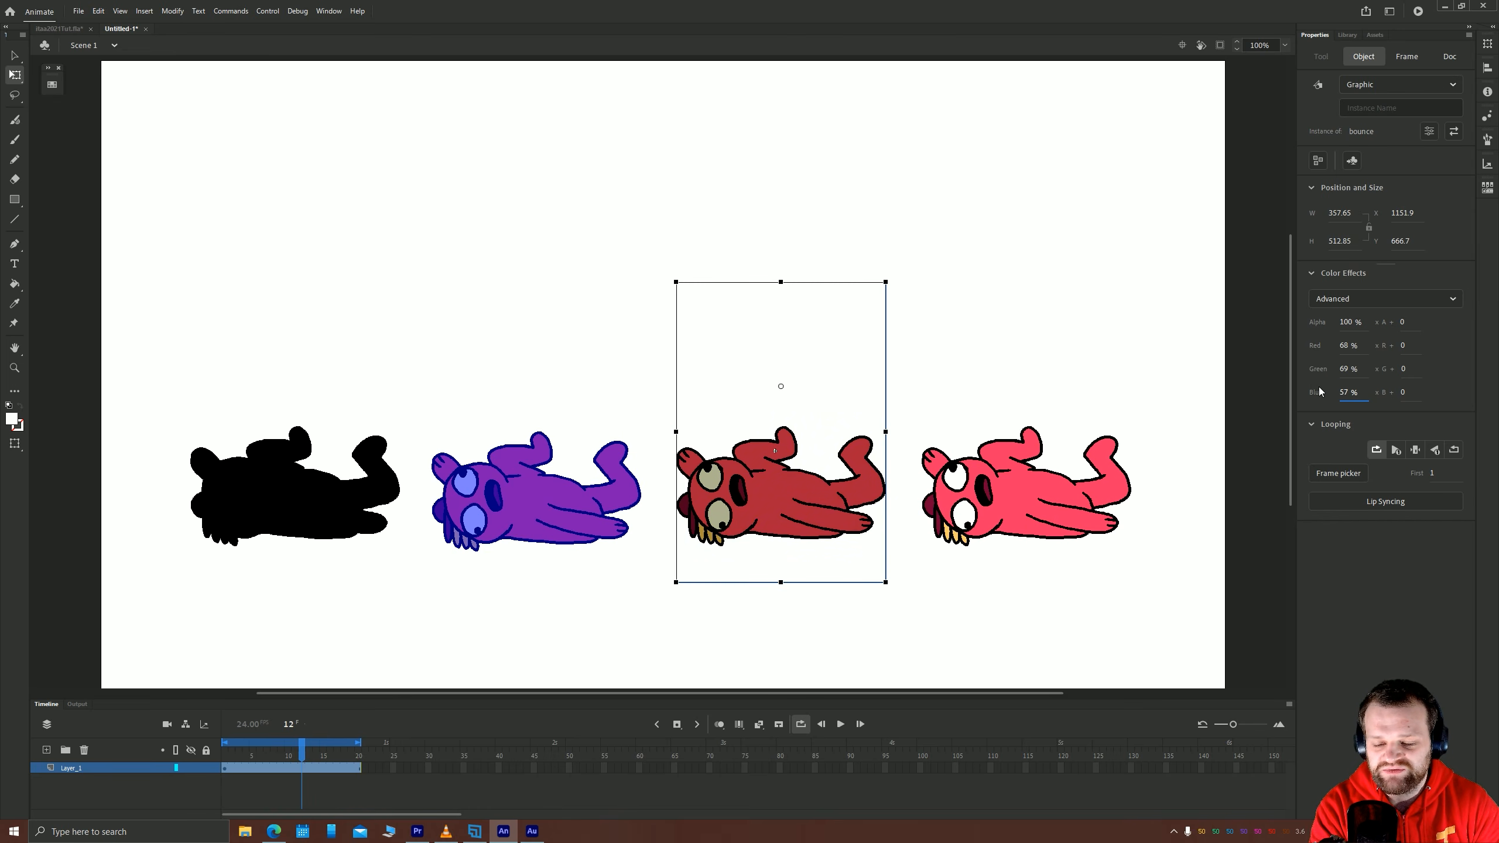
drag(1355, 369, 1323, 358)
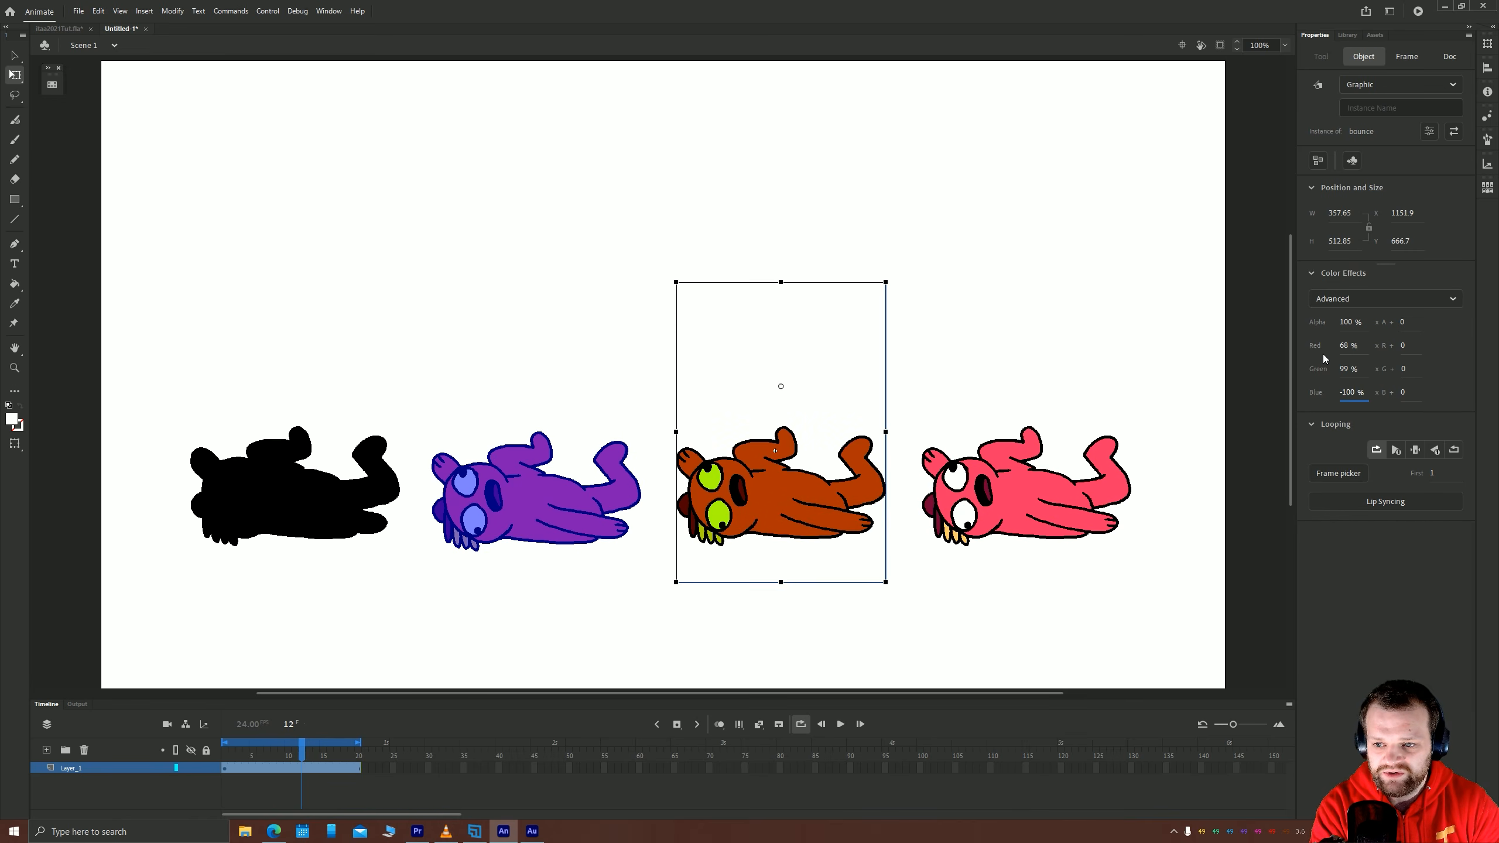
drag(1414, 340, 1370, 374)
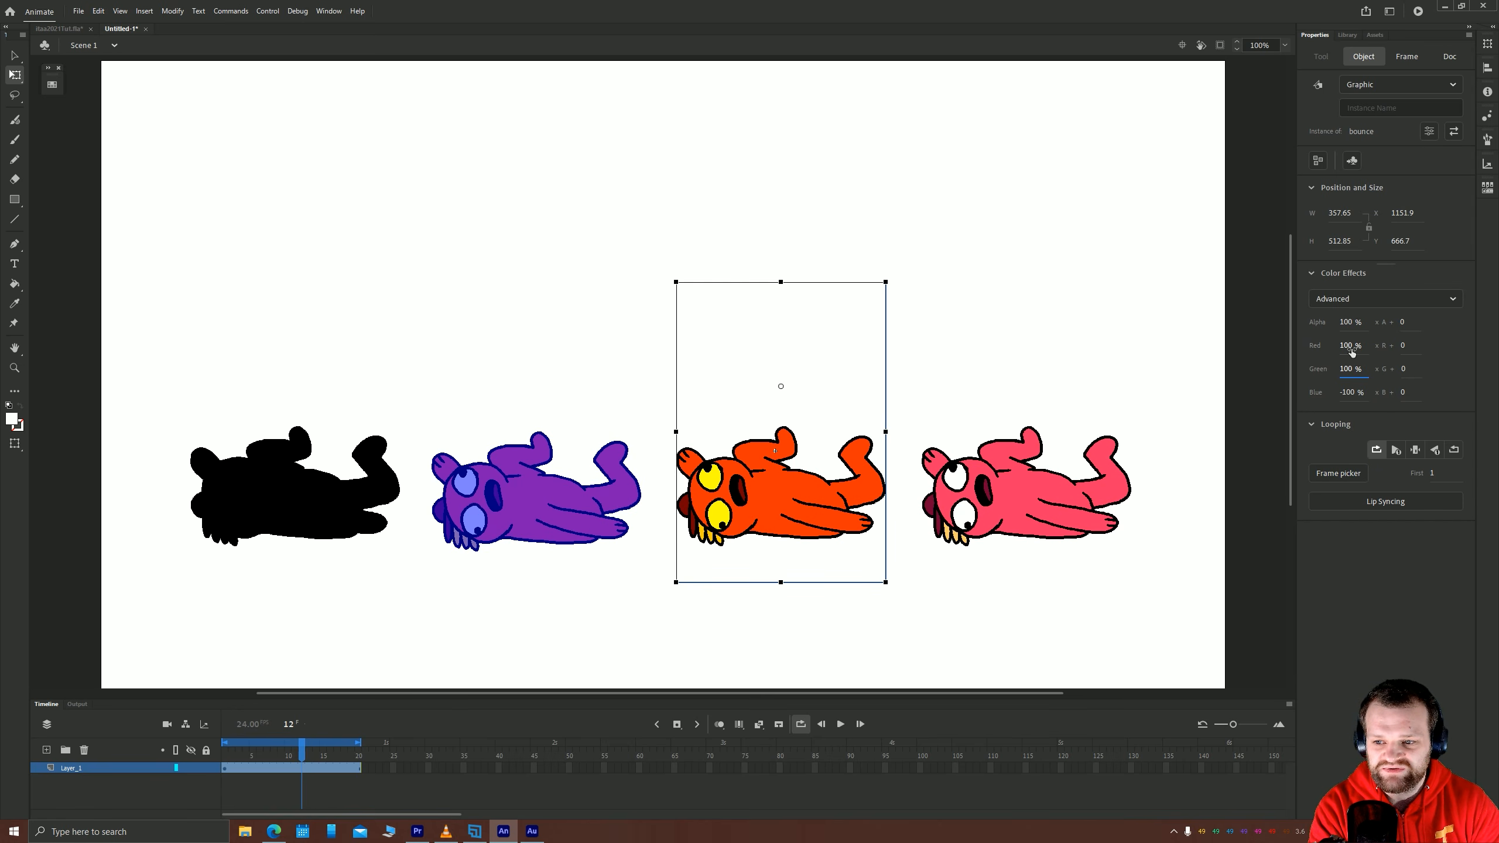
drag(1351, 322, 1323, 325)
drag(1310, 329, 1351, 330)
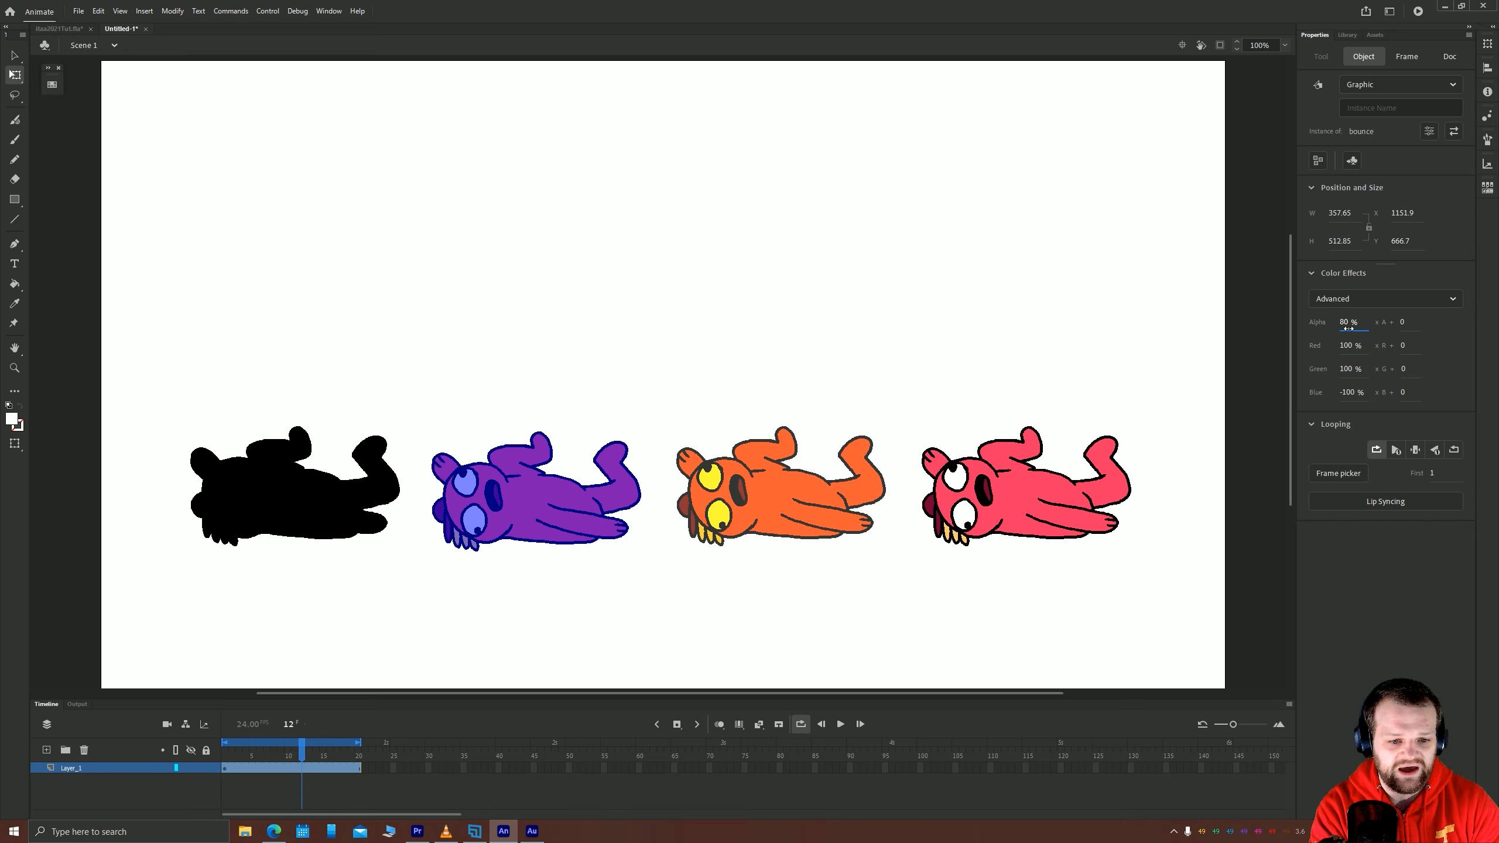
click(788, 453)
Apply an Alpha color effect of 52% to the fourth bounce instance.
click(1001, 505)
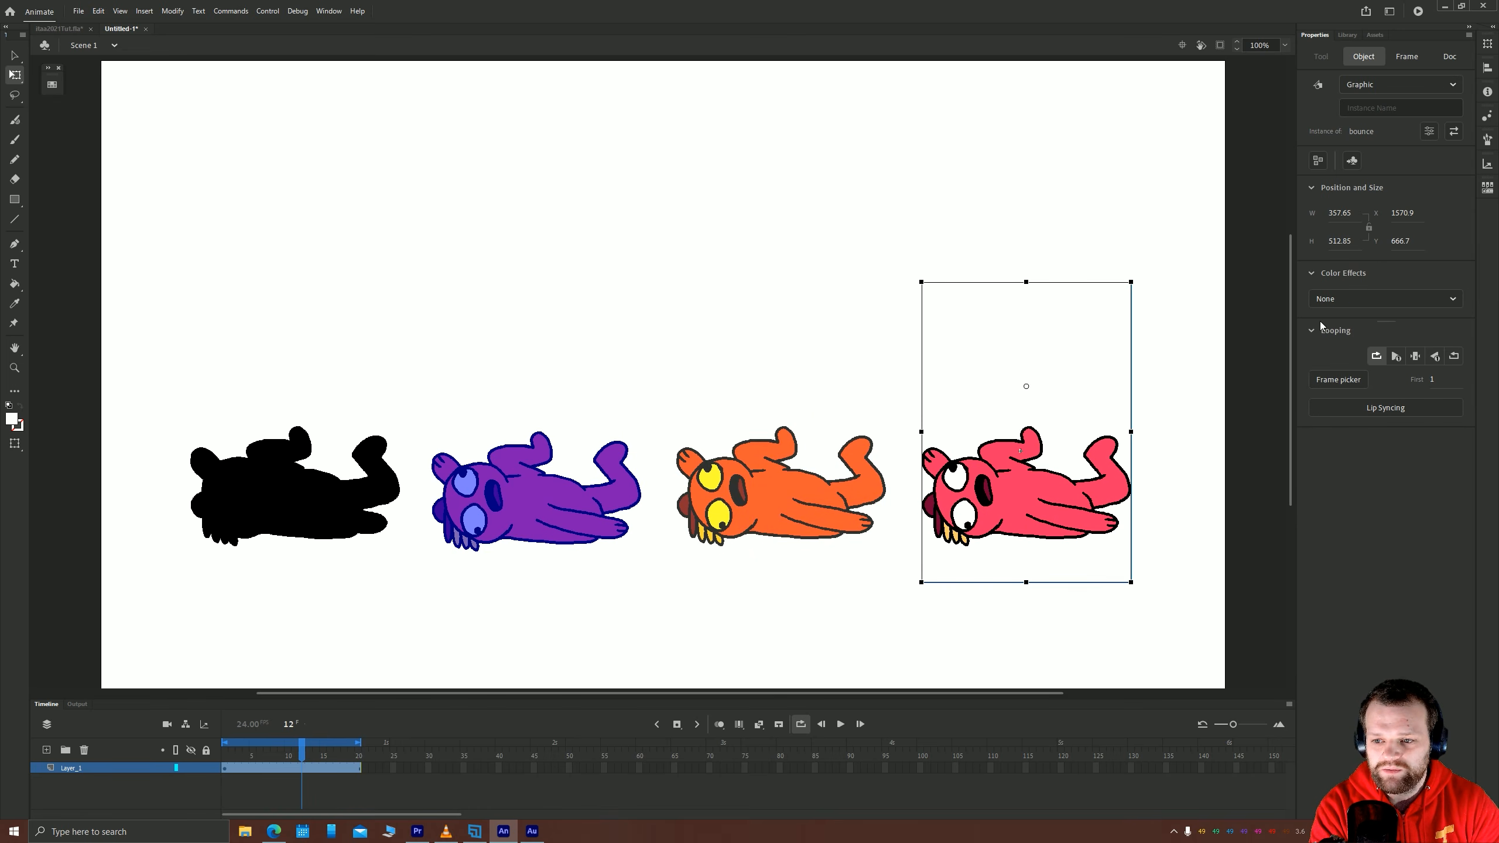
click(1328, 299)
click(1327, 396)
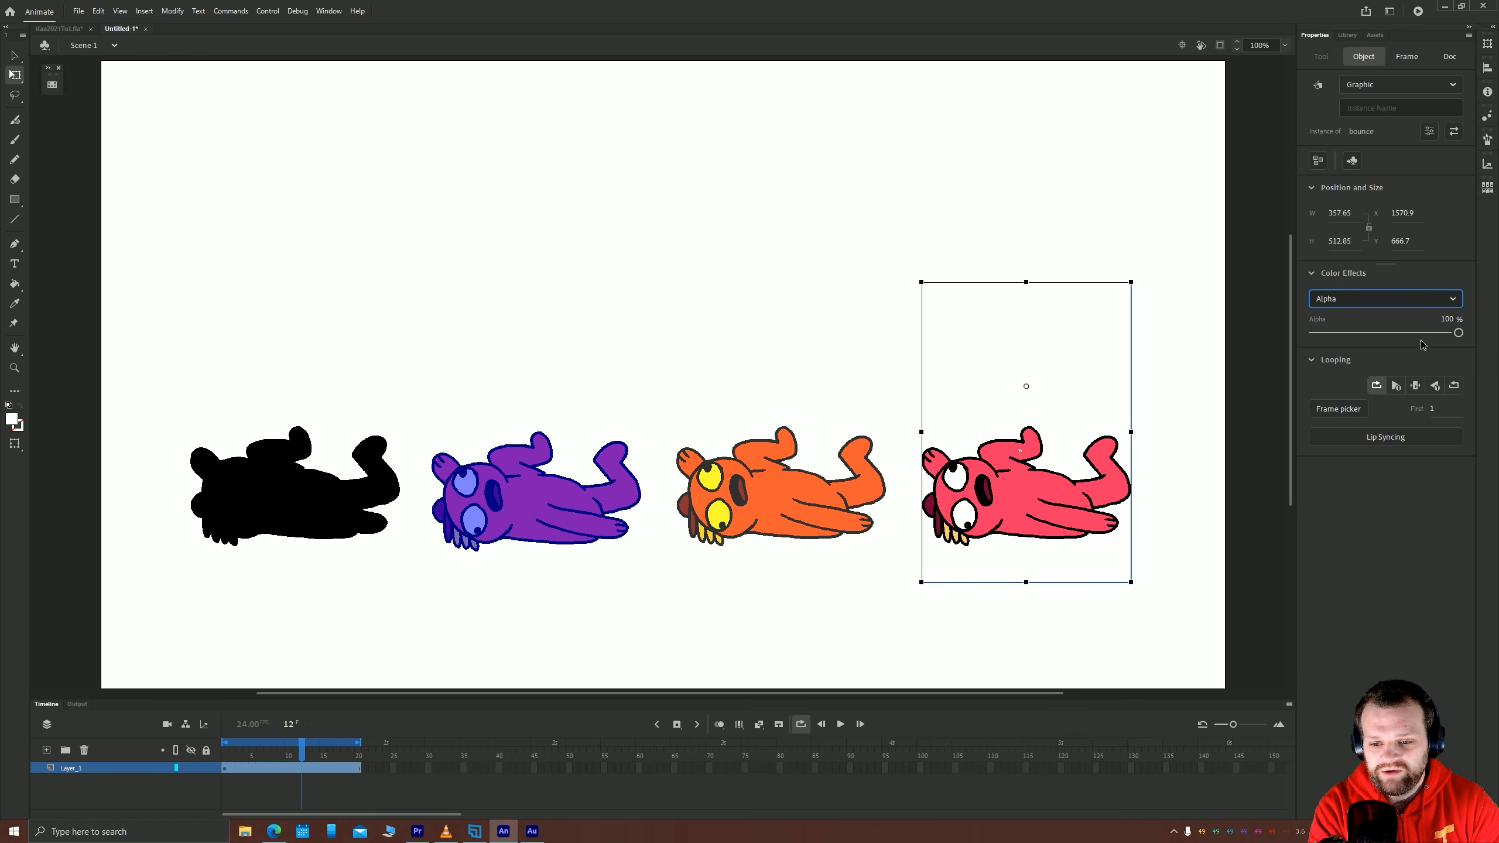
drag(1457, 333, 1391, 333)
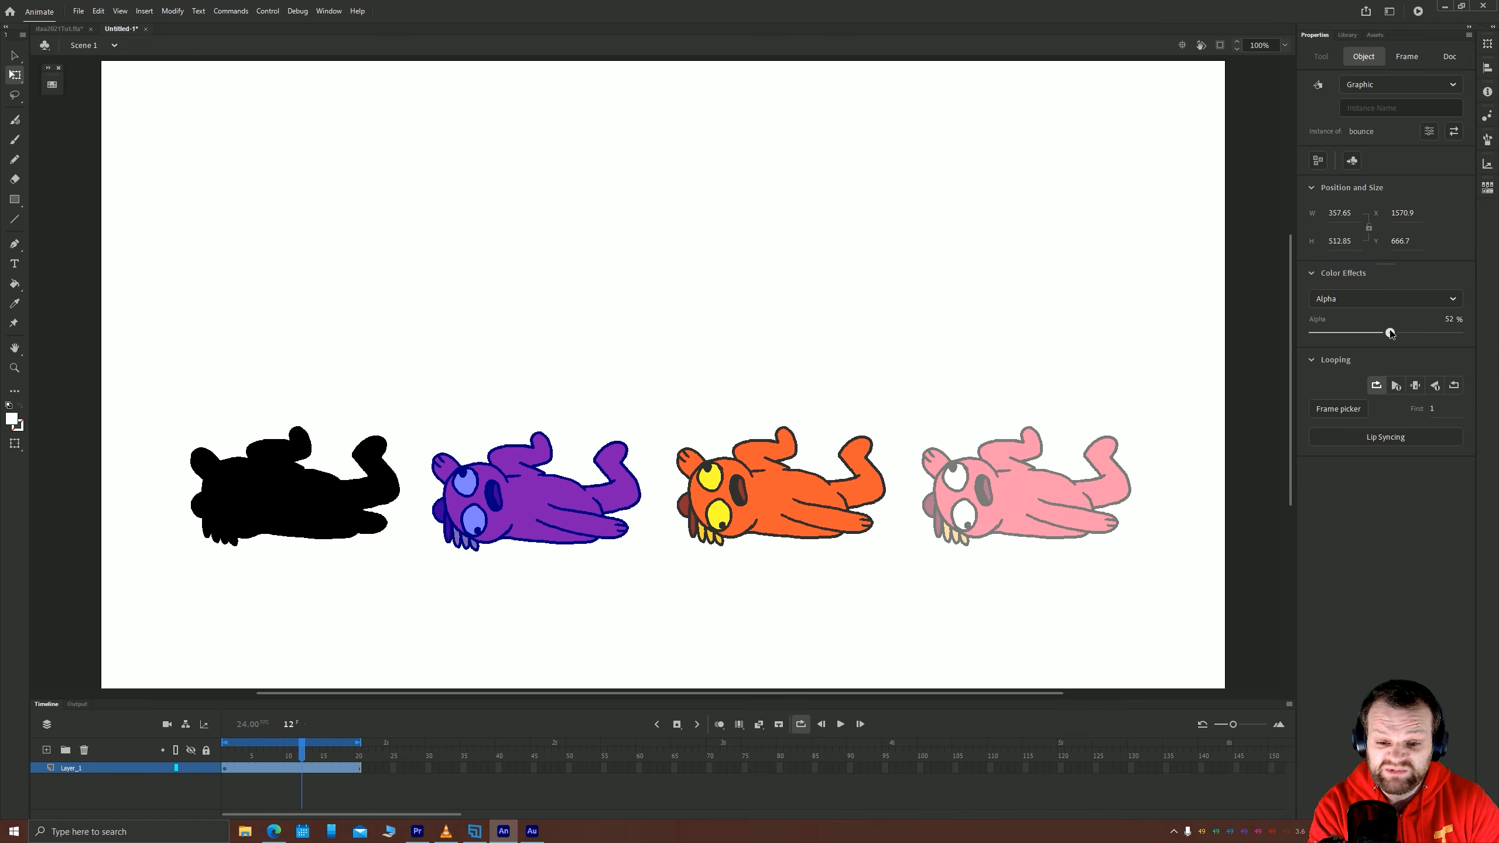
Test the semi-transparent fourth instance by placing the blue-tinted one behind it, undo that move and play the loop.
drag(526, 499, 988, 477)
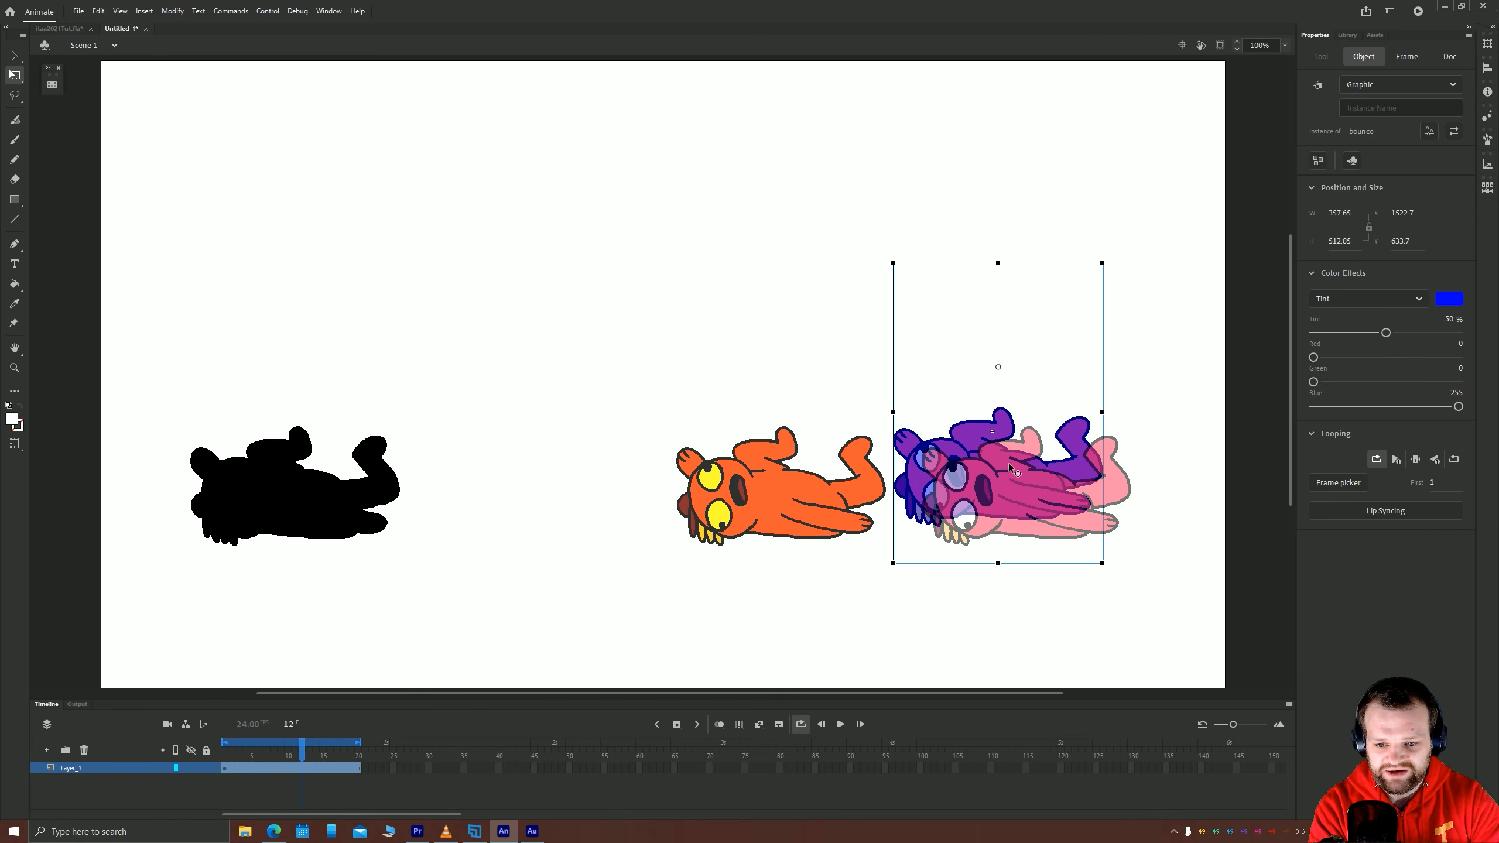
key(ctrl+z)
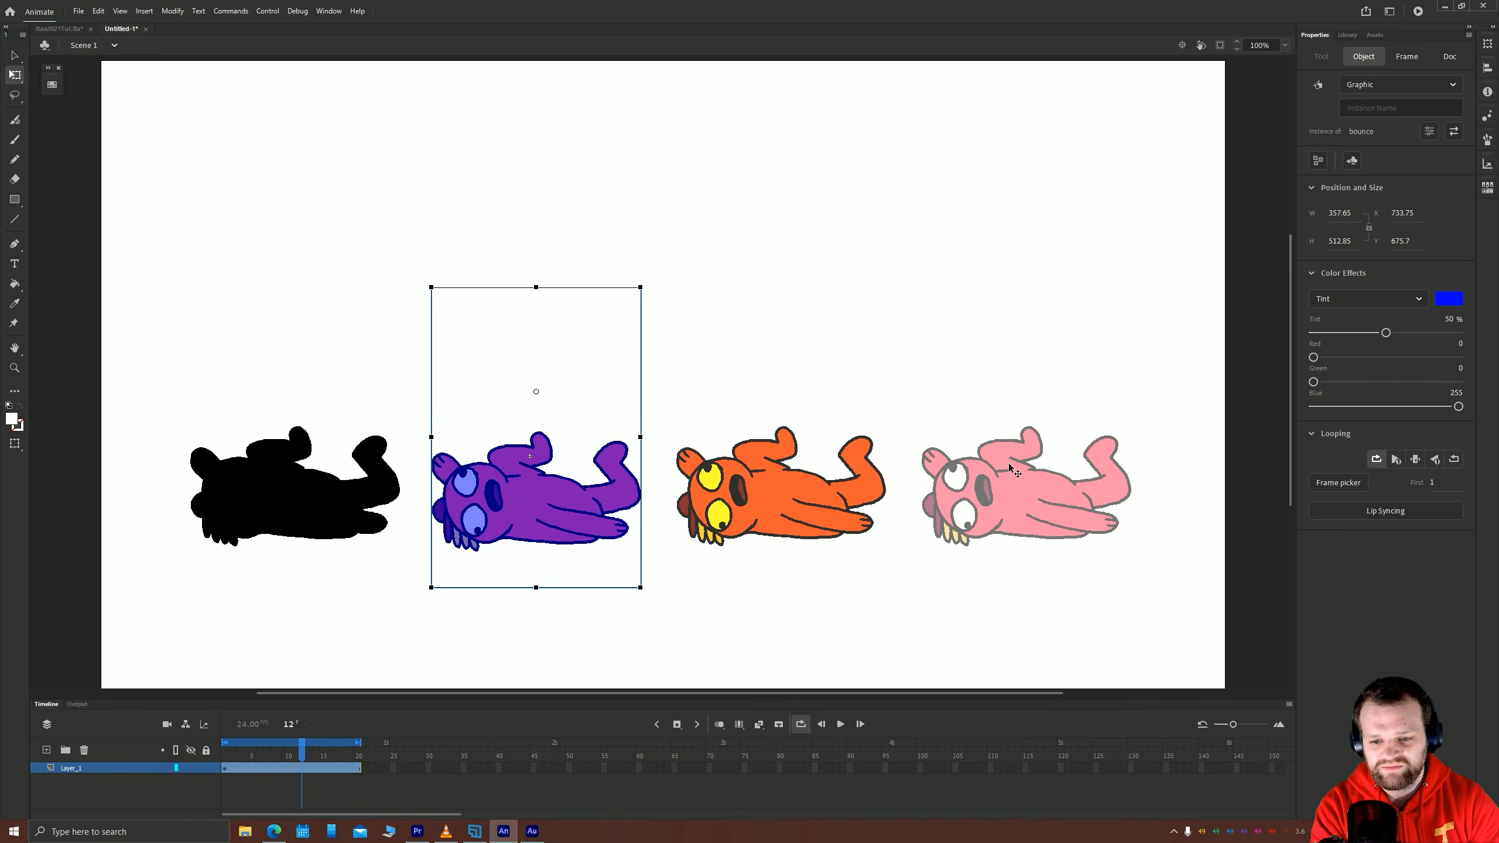
key(Return)
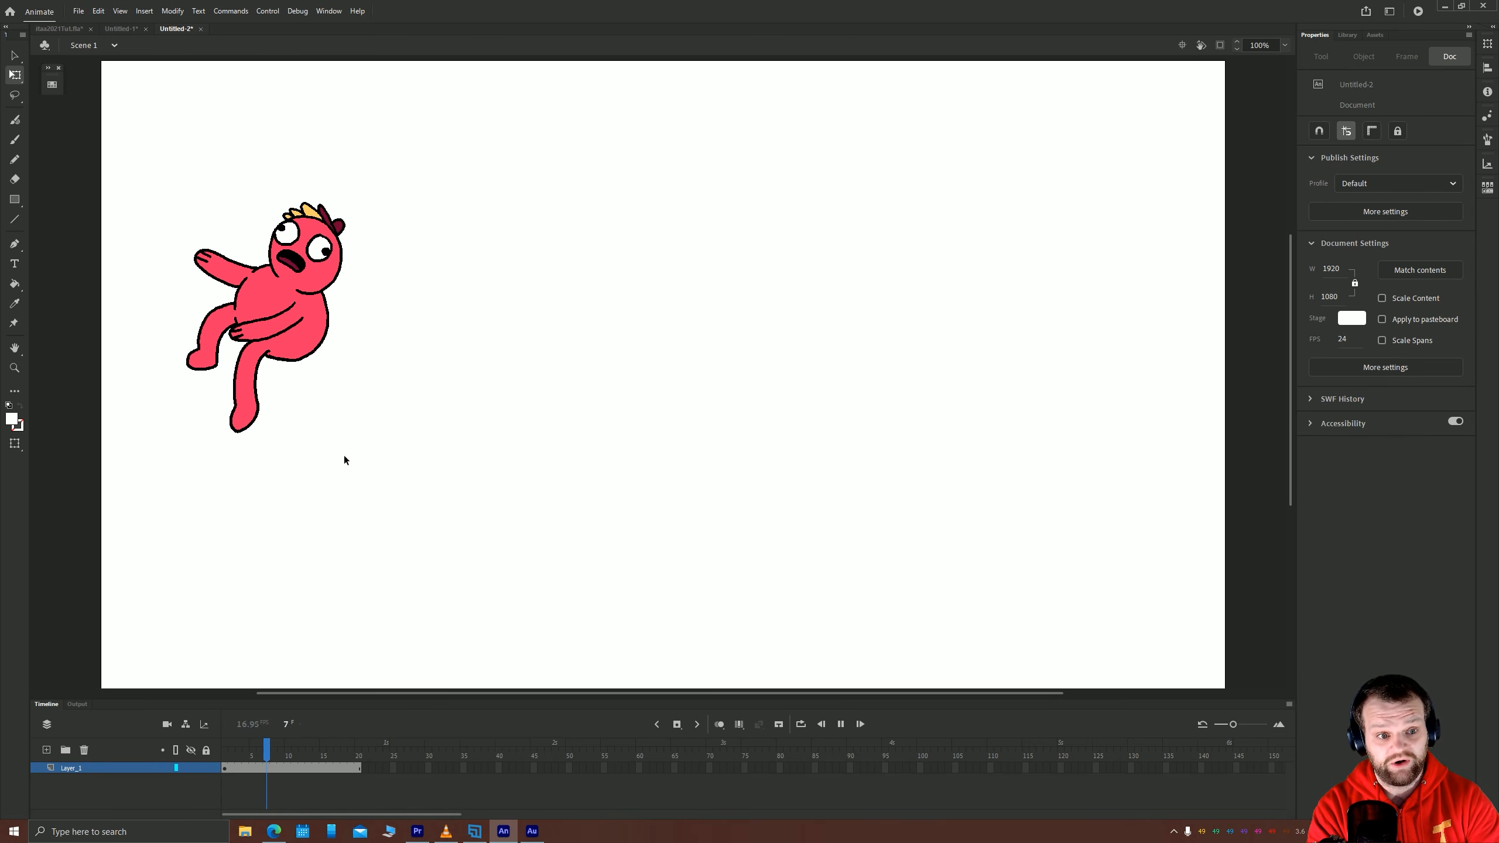
Stop playback and place two copies of the bounce movie clip in a row beside the original.
key(Return)
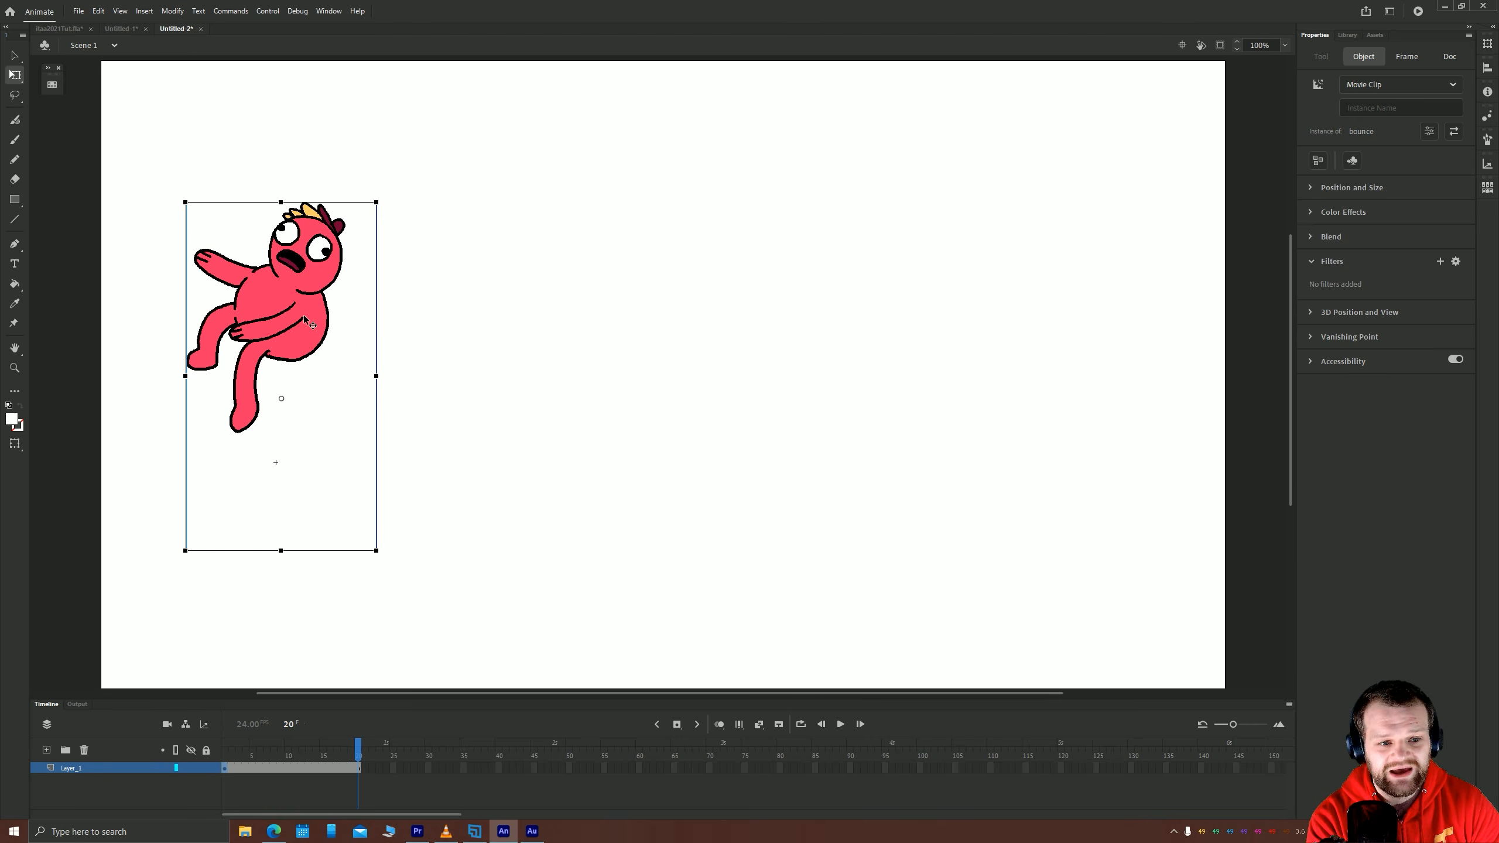
drag(303, 318, 465, 319)
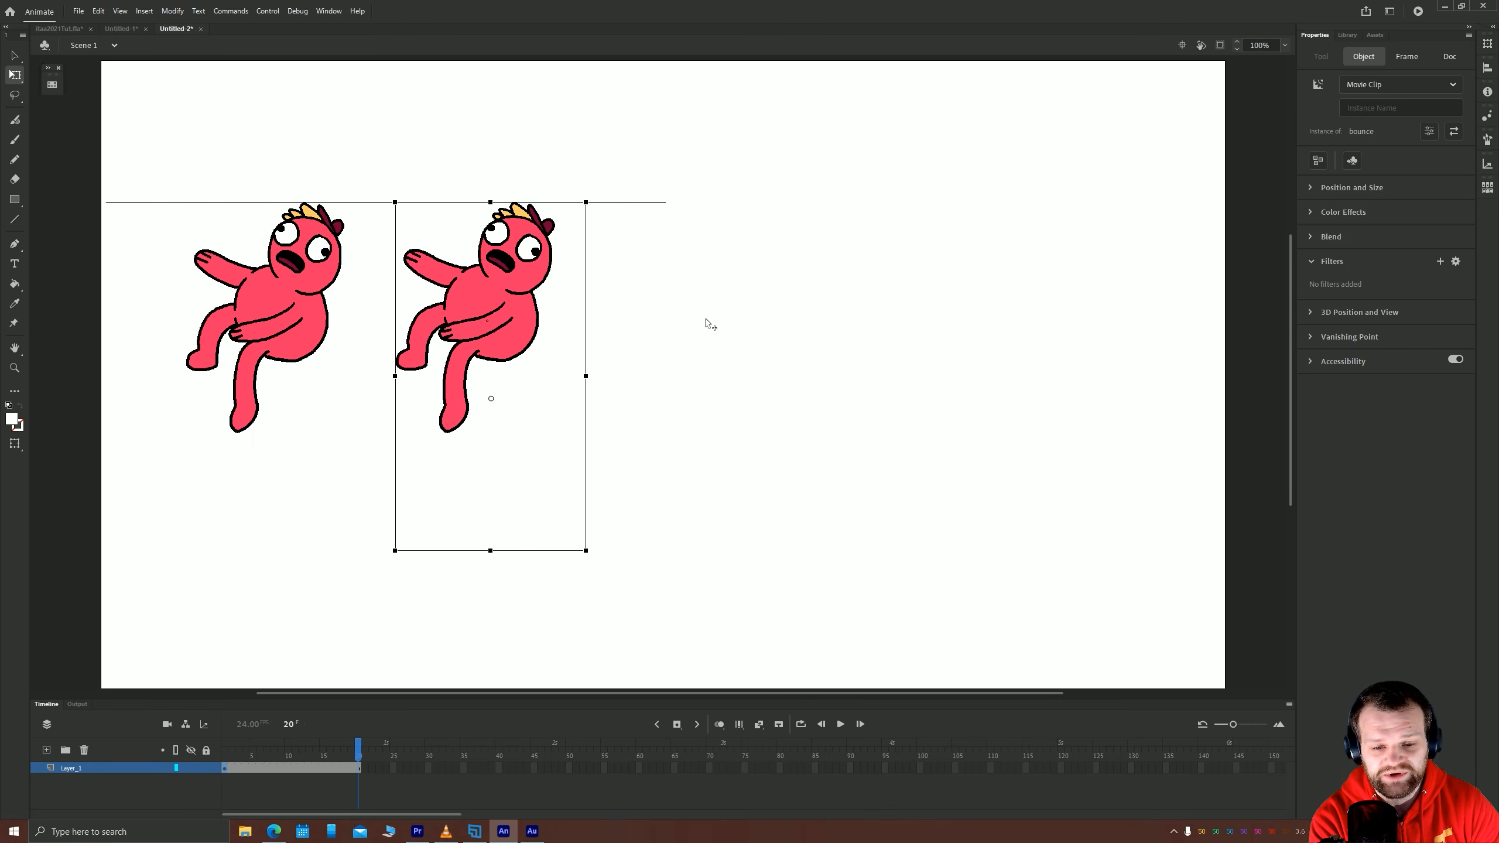
drag(704, 319, 696, 323)
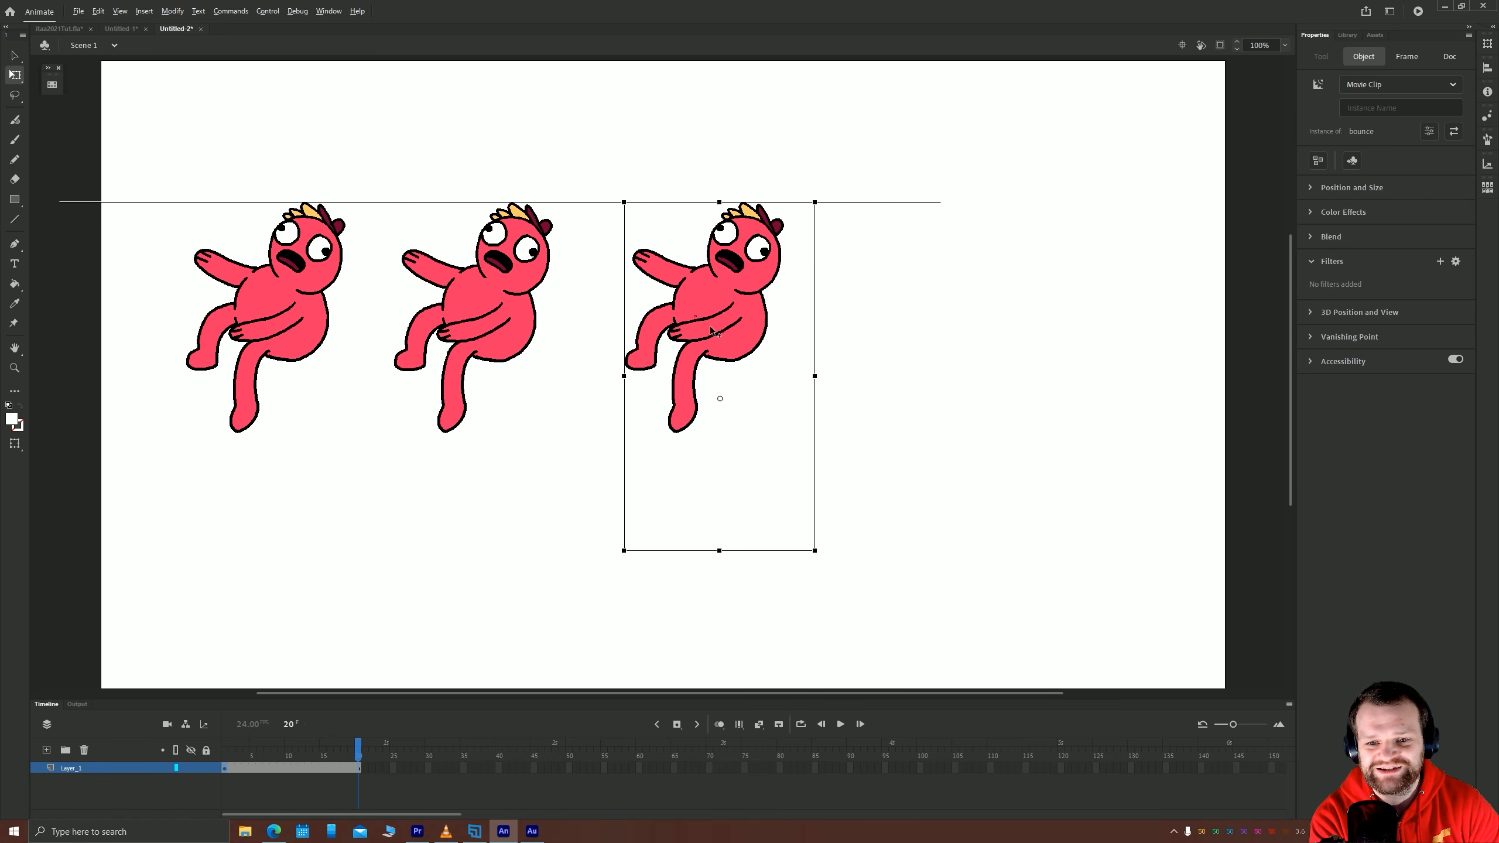
click(920, 331)
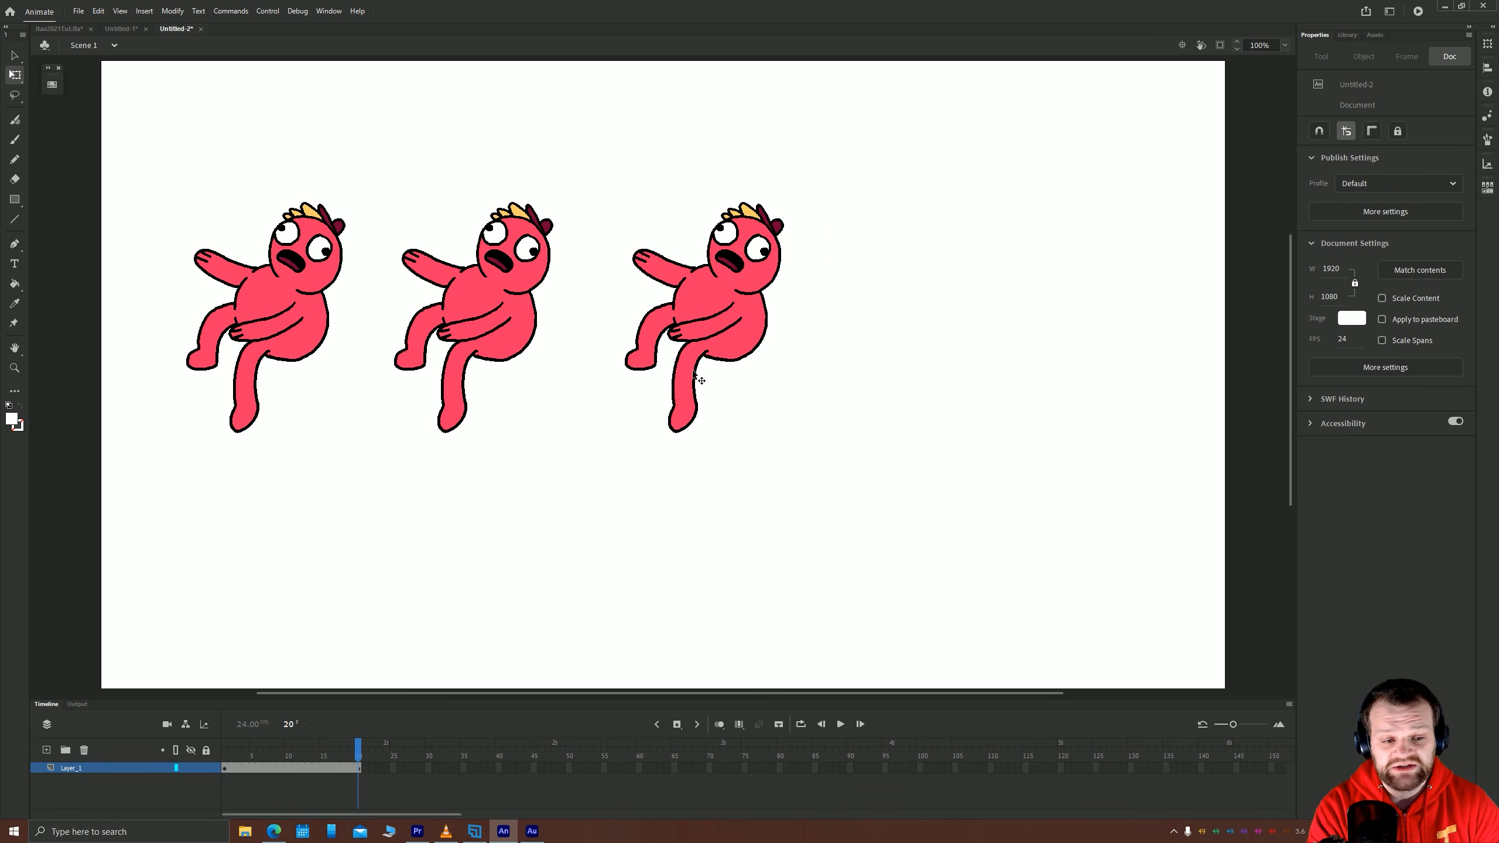
Preview the Brightness, Tint, Advanced and Alpha color effects on the first movie clip, and return the effect to None.
click(282, 304)
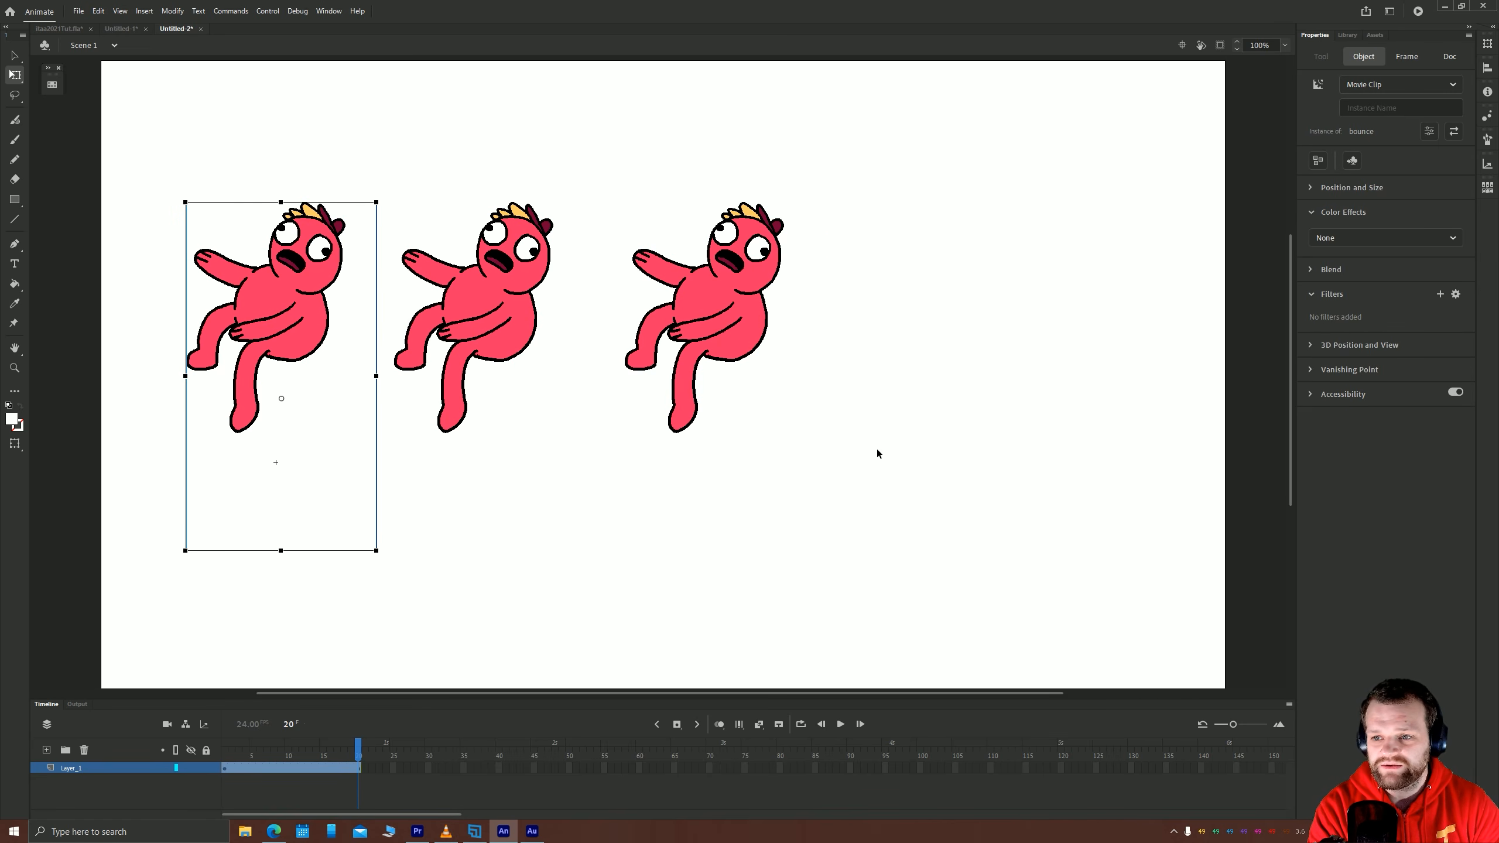
click(1342, 237)
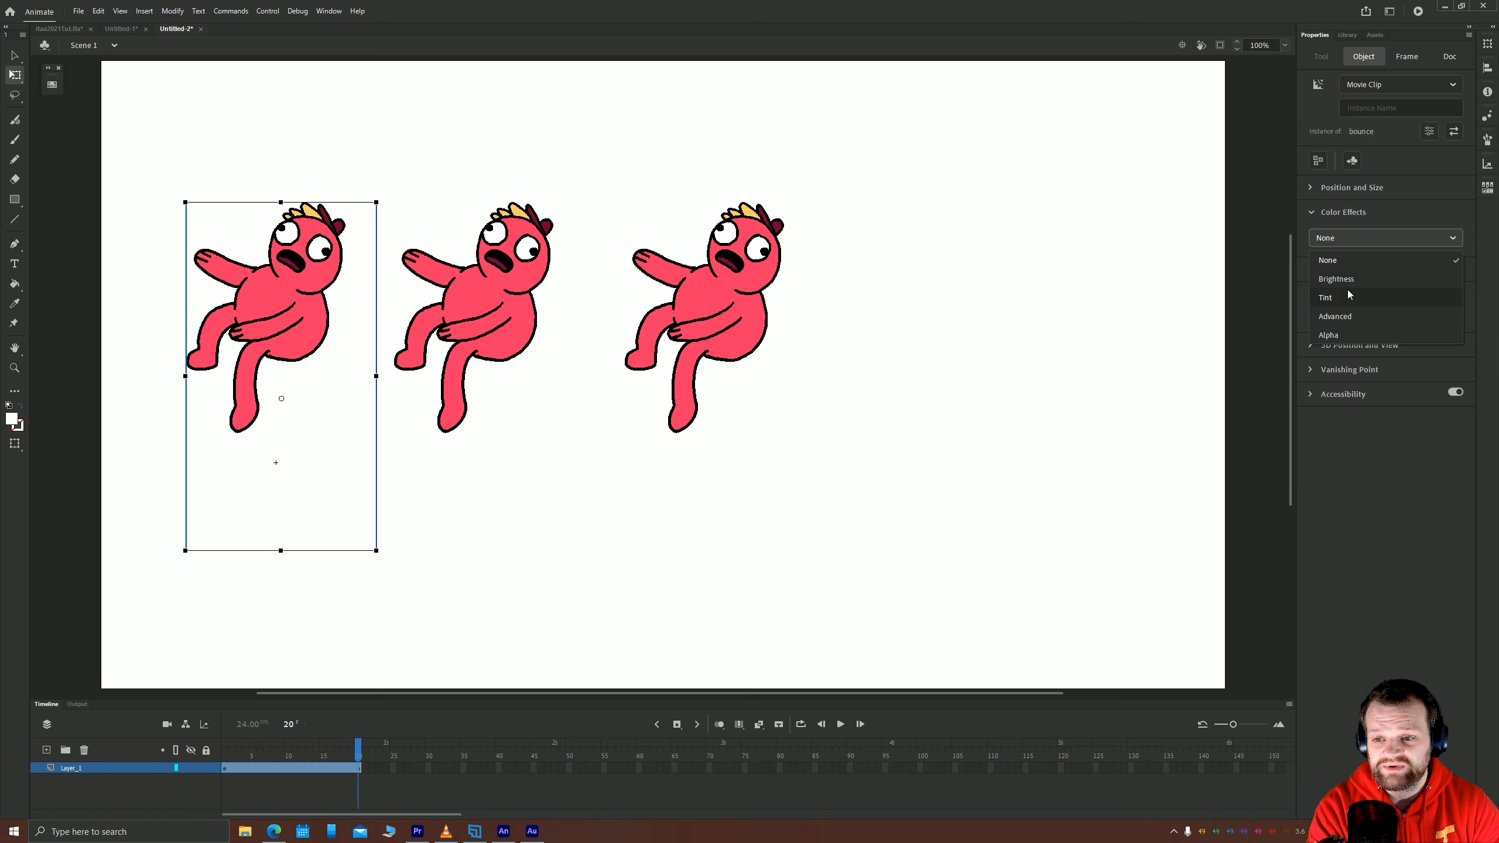
click(1337, 279)
click(1331, 239)
click(1330, 296)
click(1331, 239)
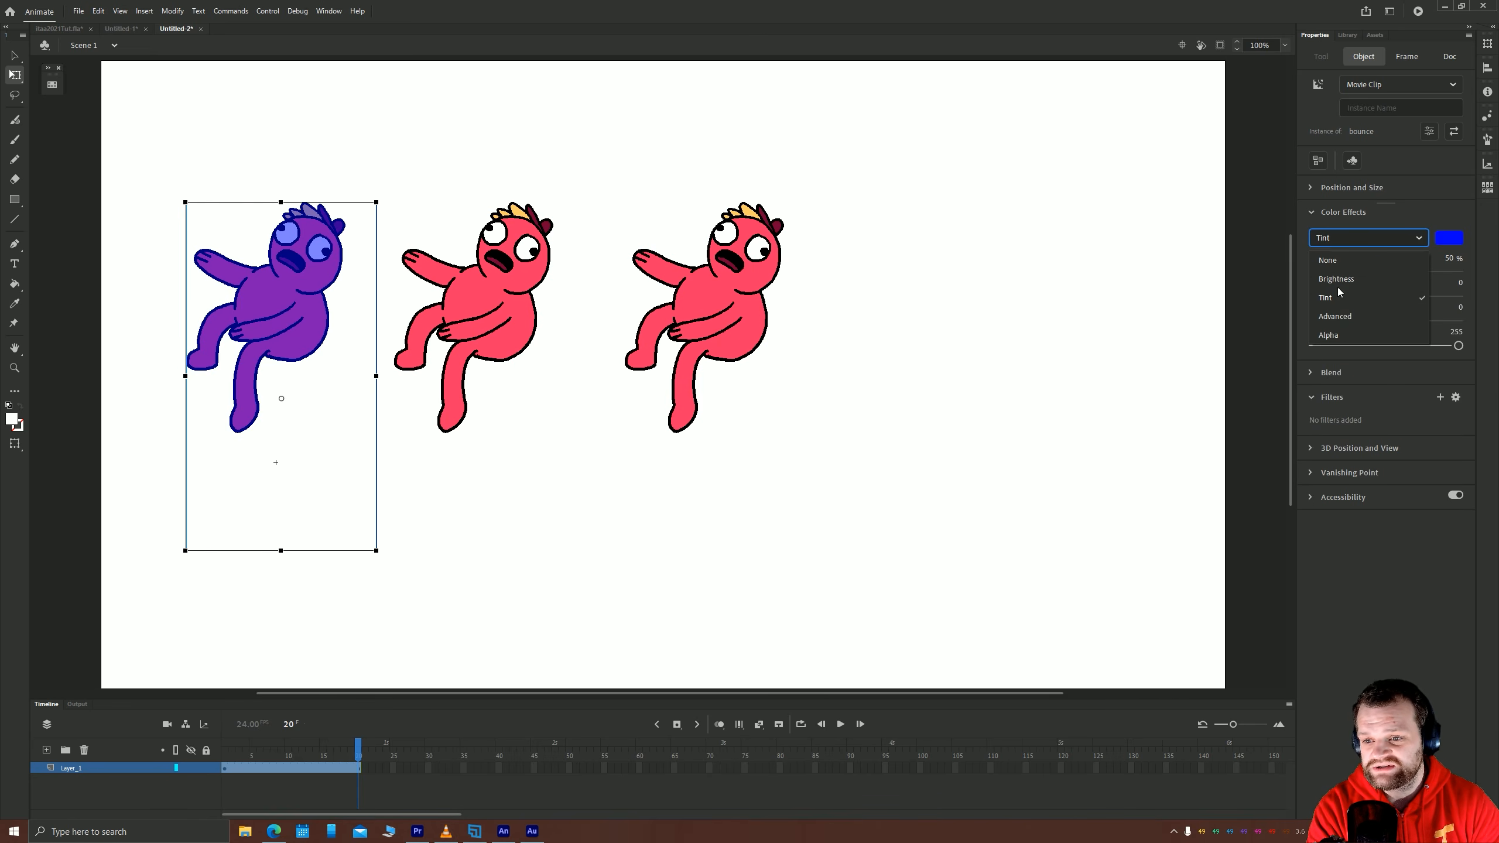
click(1334, 317)
click(1333, 239)
click(1337, 335)
click(1334, 240)
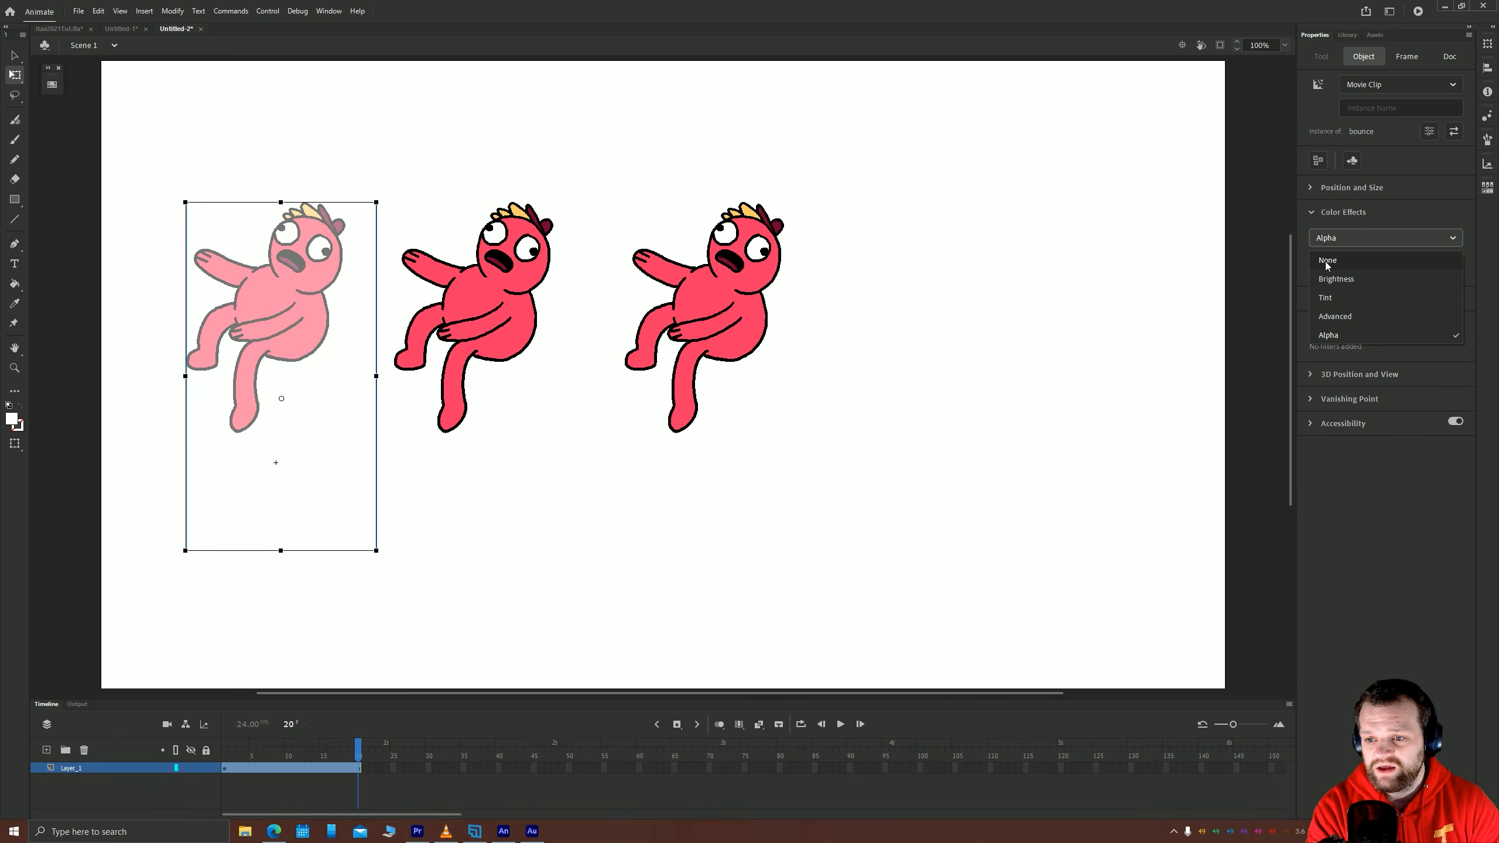
click(1326, 261)
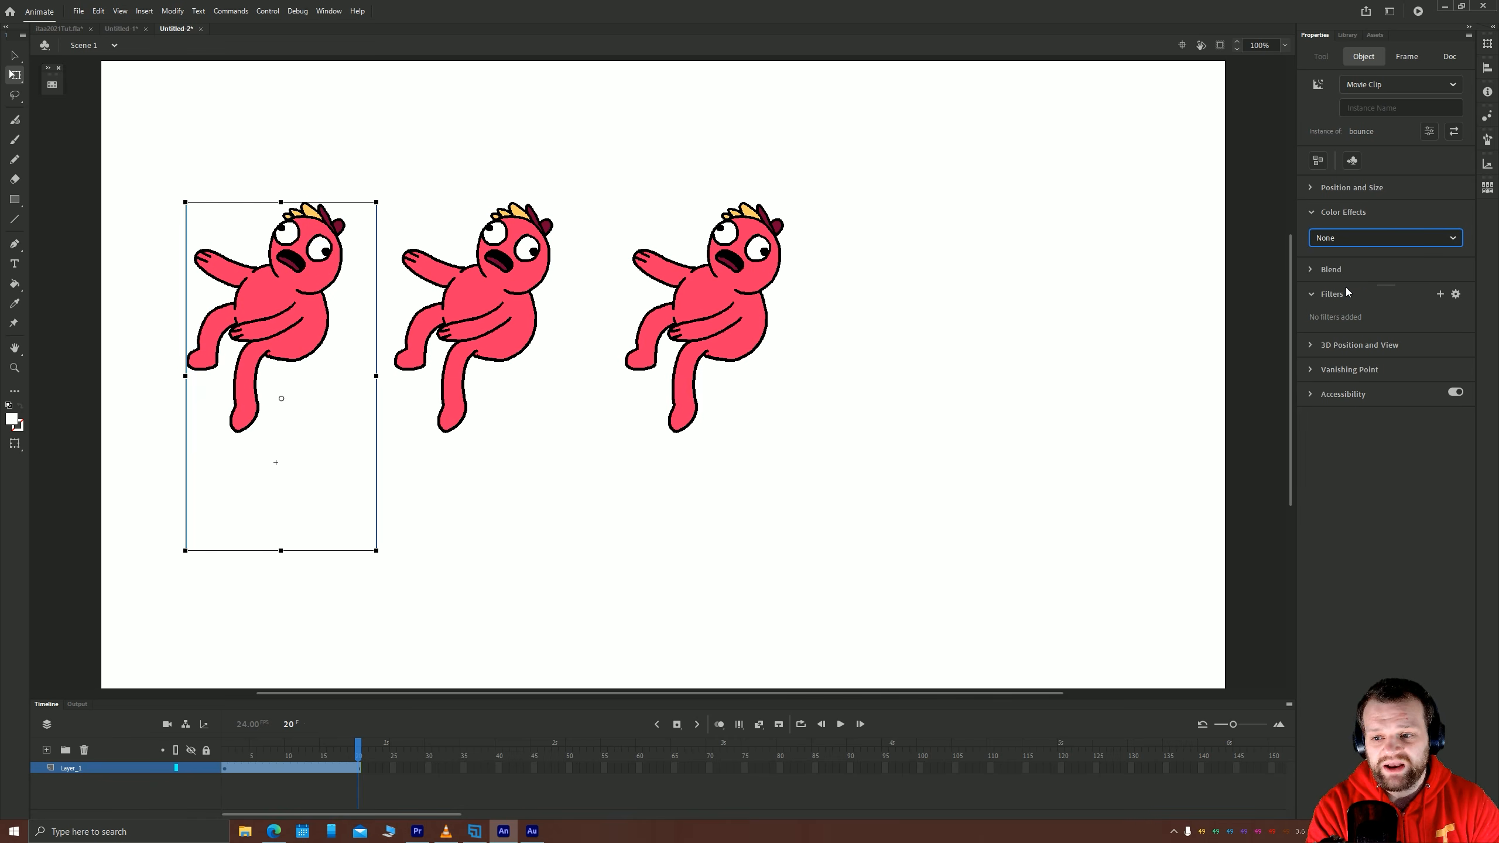
Add a Drop Shadow filter to the first movie clip with blur X and Y 28 and distance 25.
click(1310, 293)
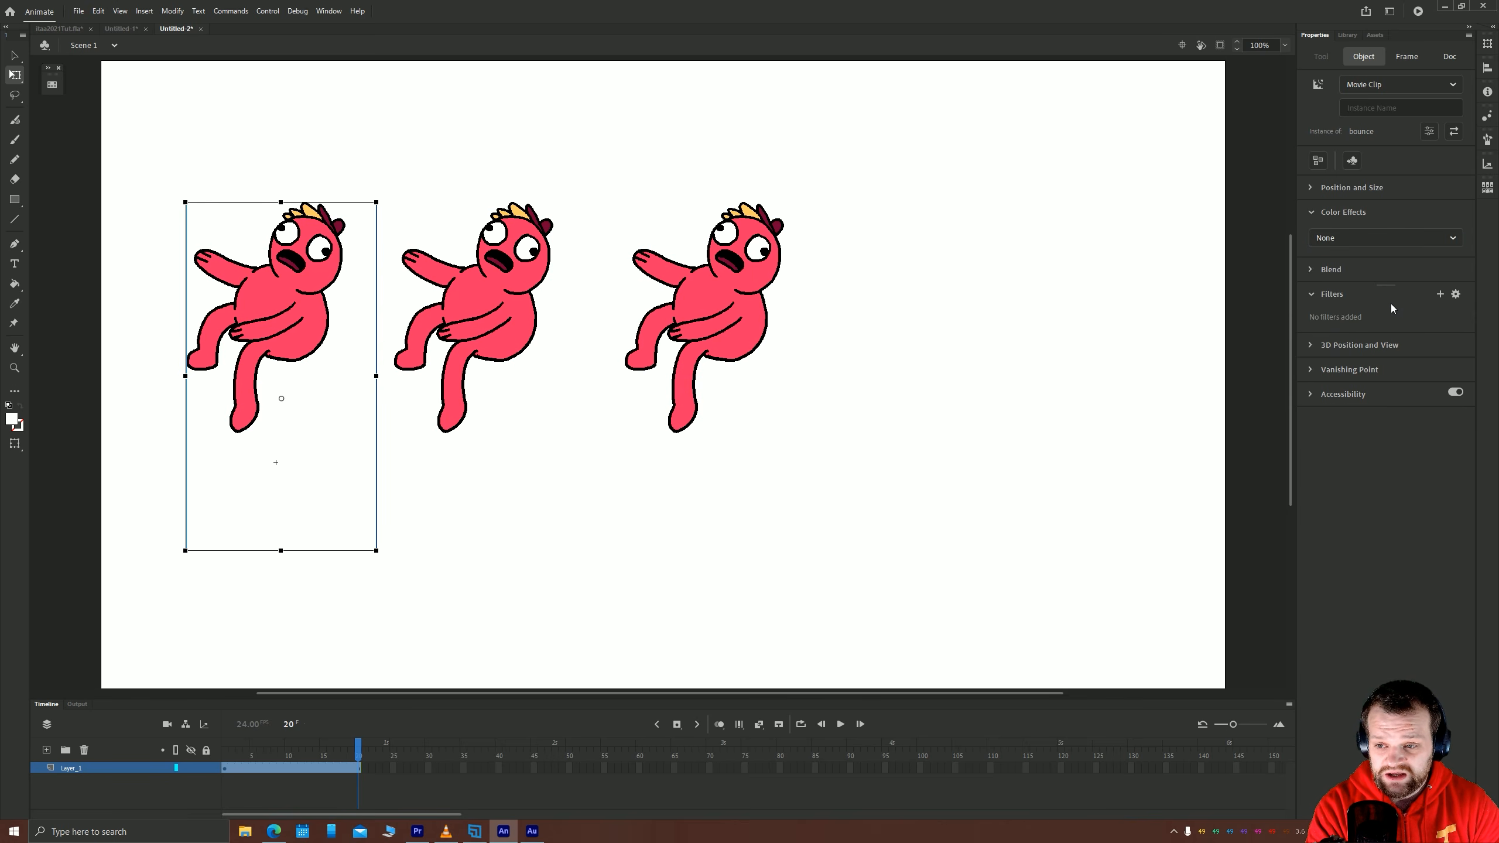
click(1437, 297)
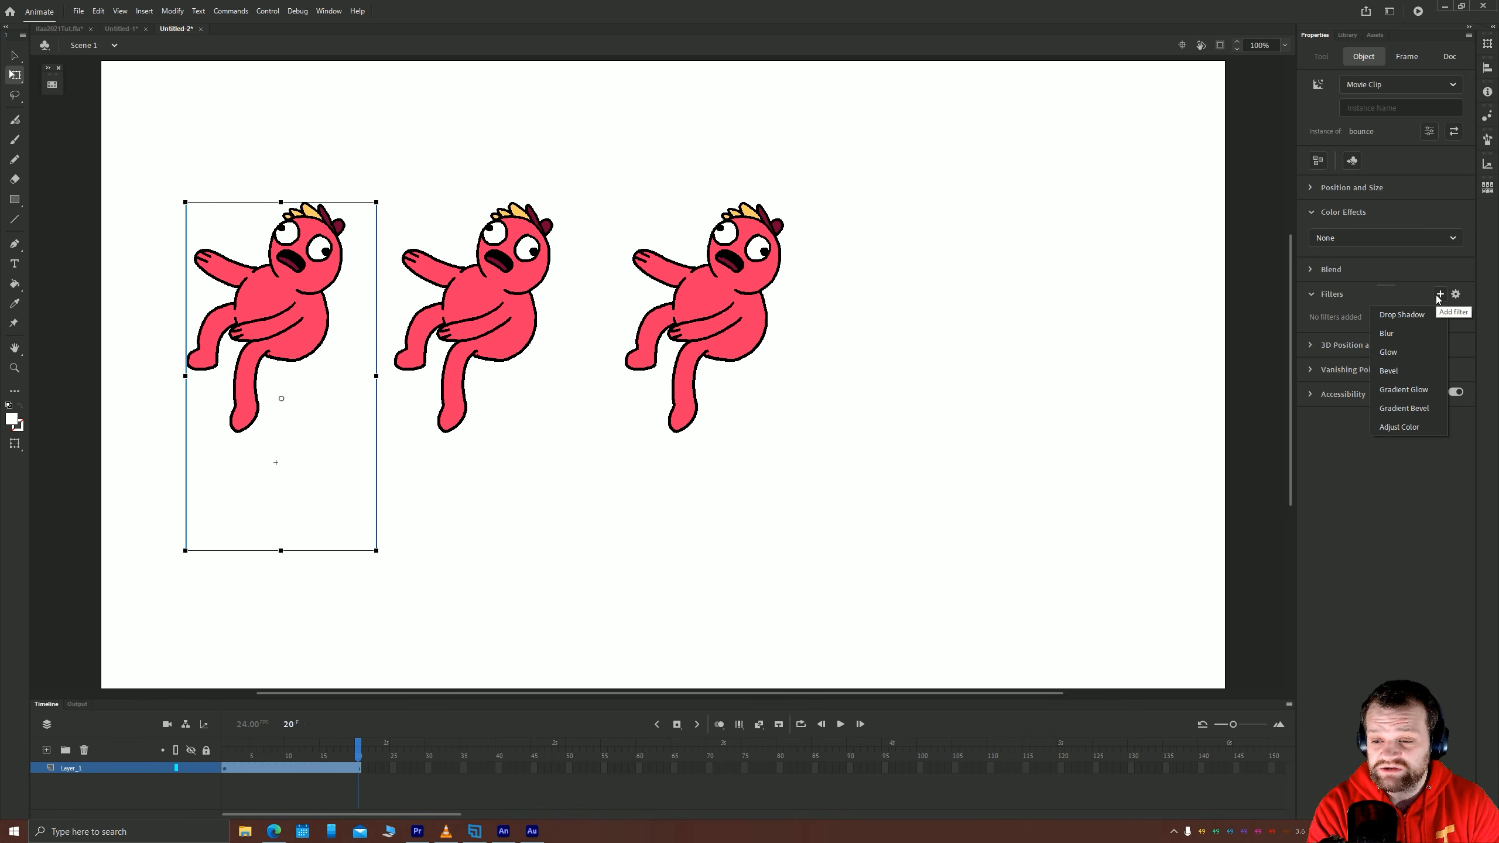
click(1415, 315)
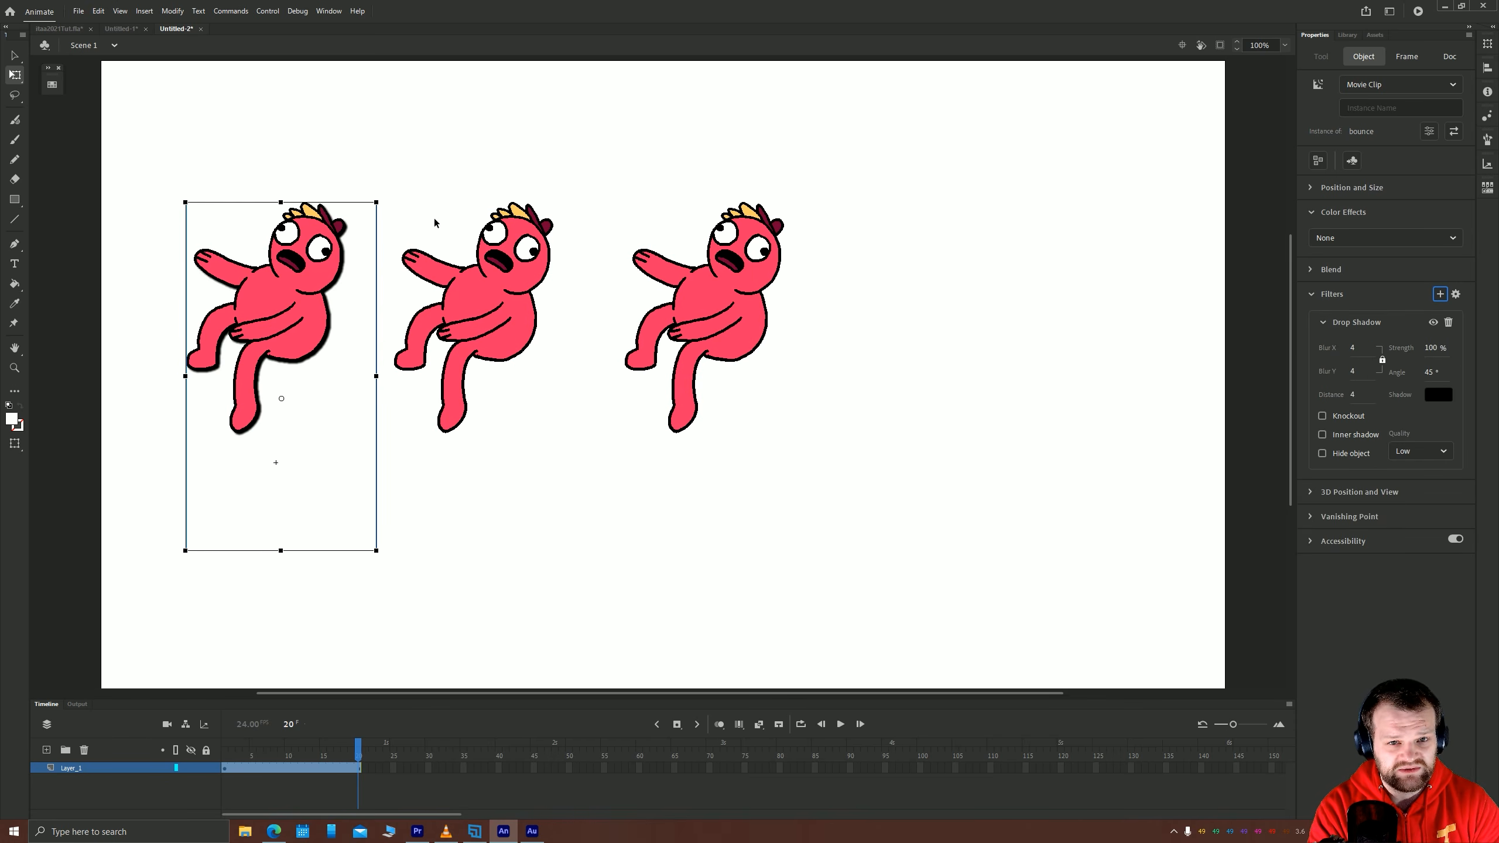
drag(1352, 348, 1375, 397)
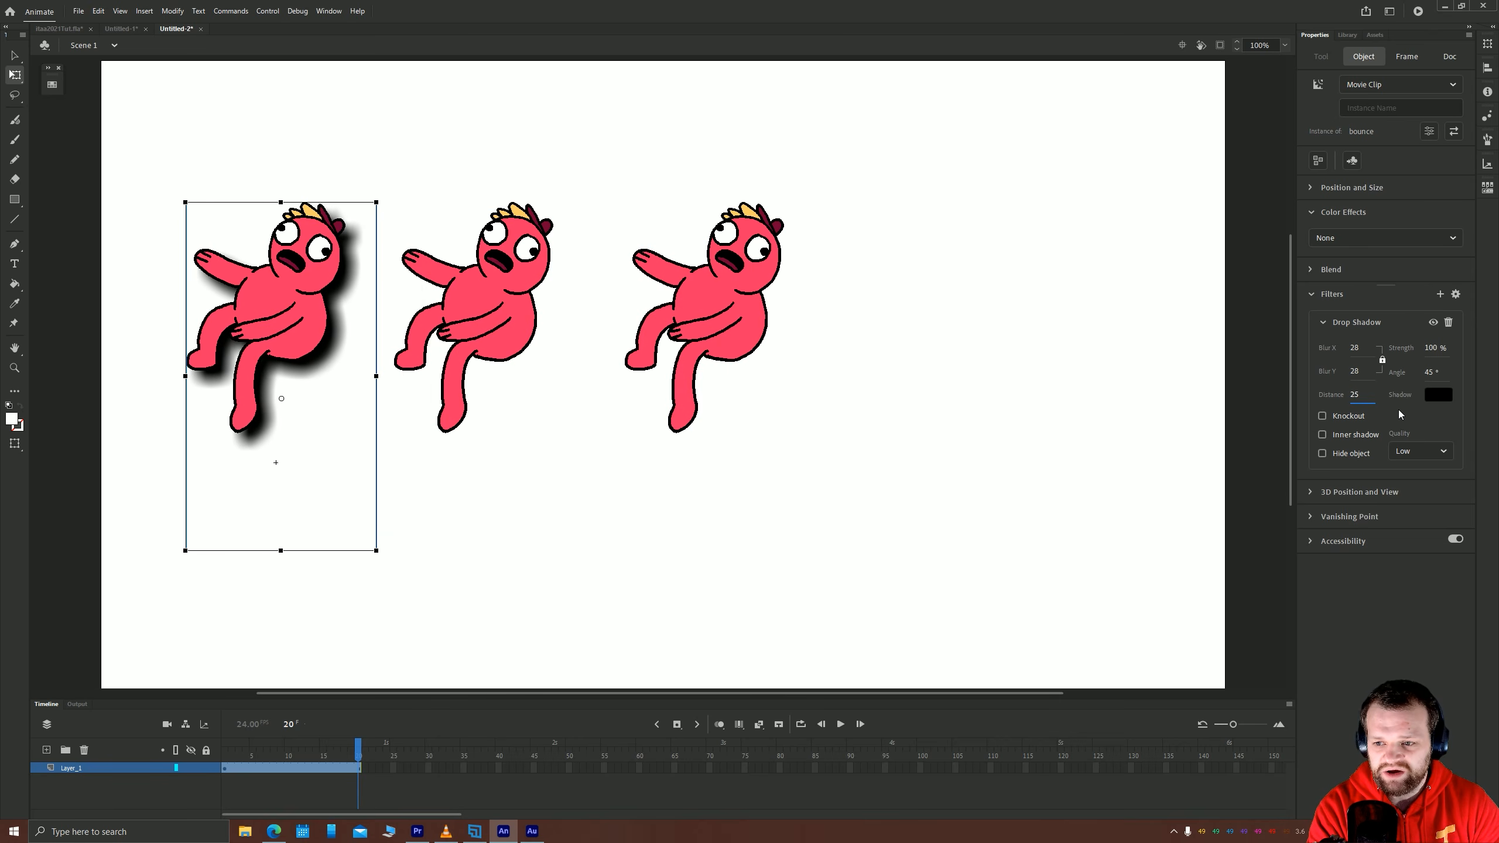
Set the drop shadow's color to green #00FF99 and its quality to High.
click(1440, 397)
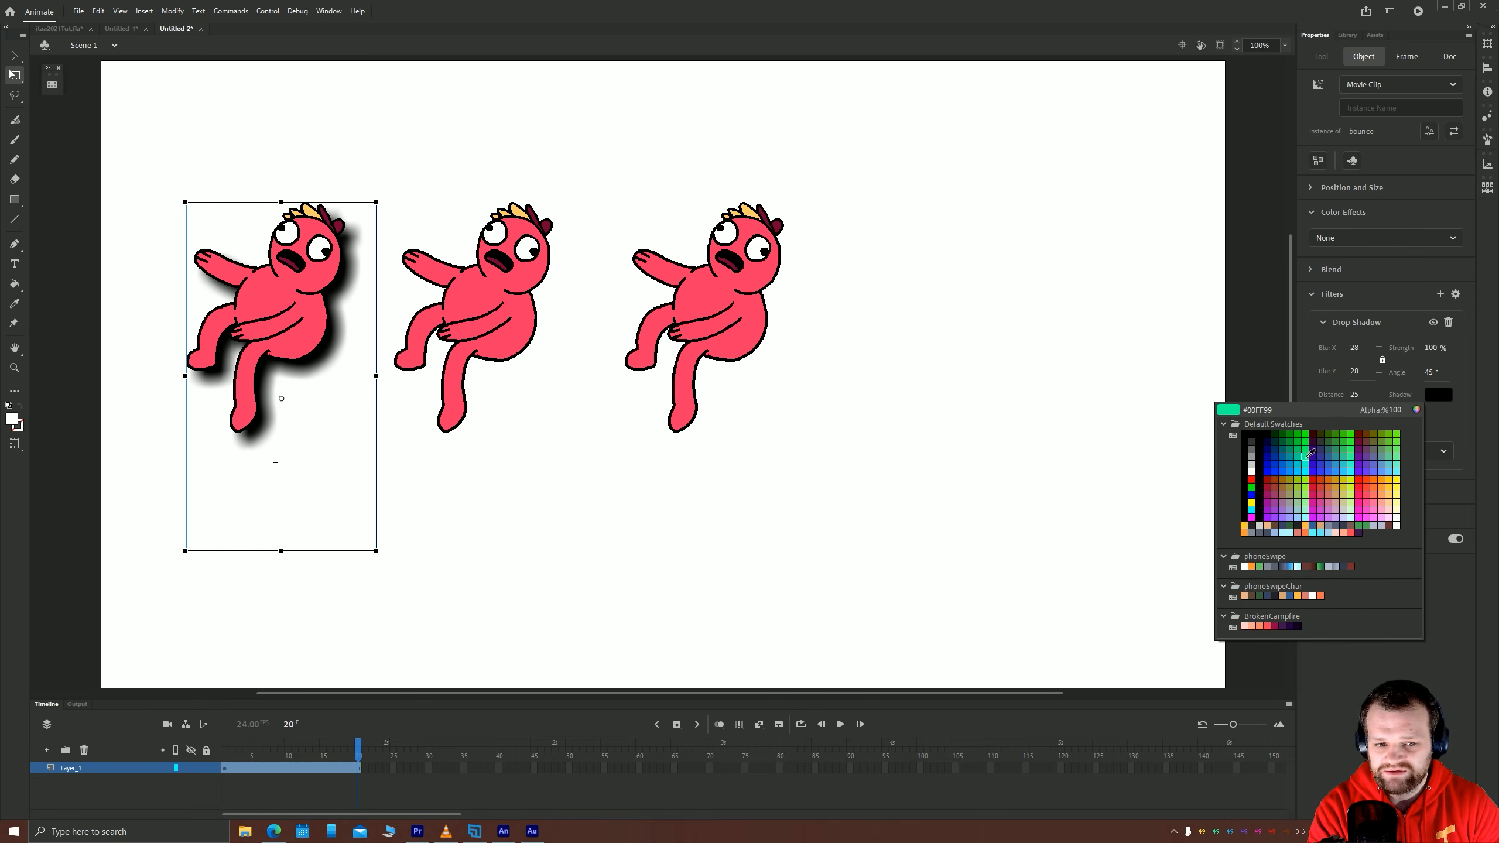
click(1305, 457)
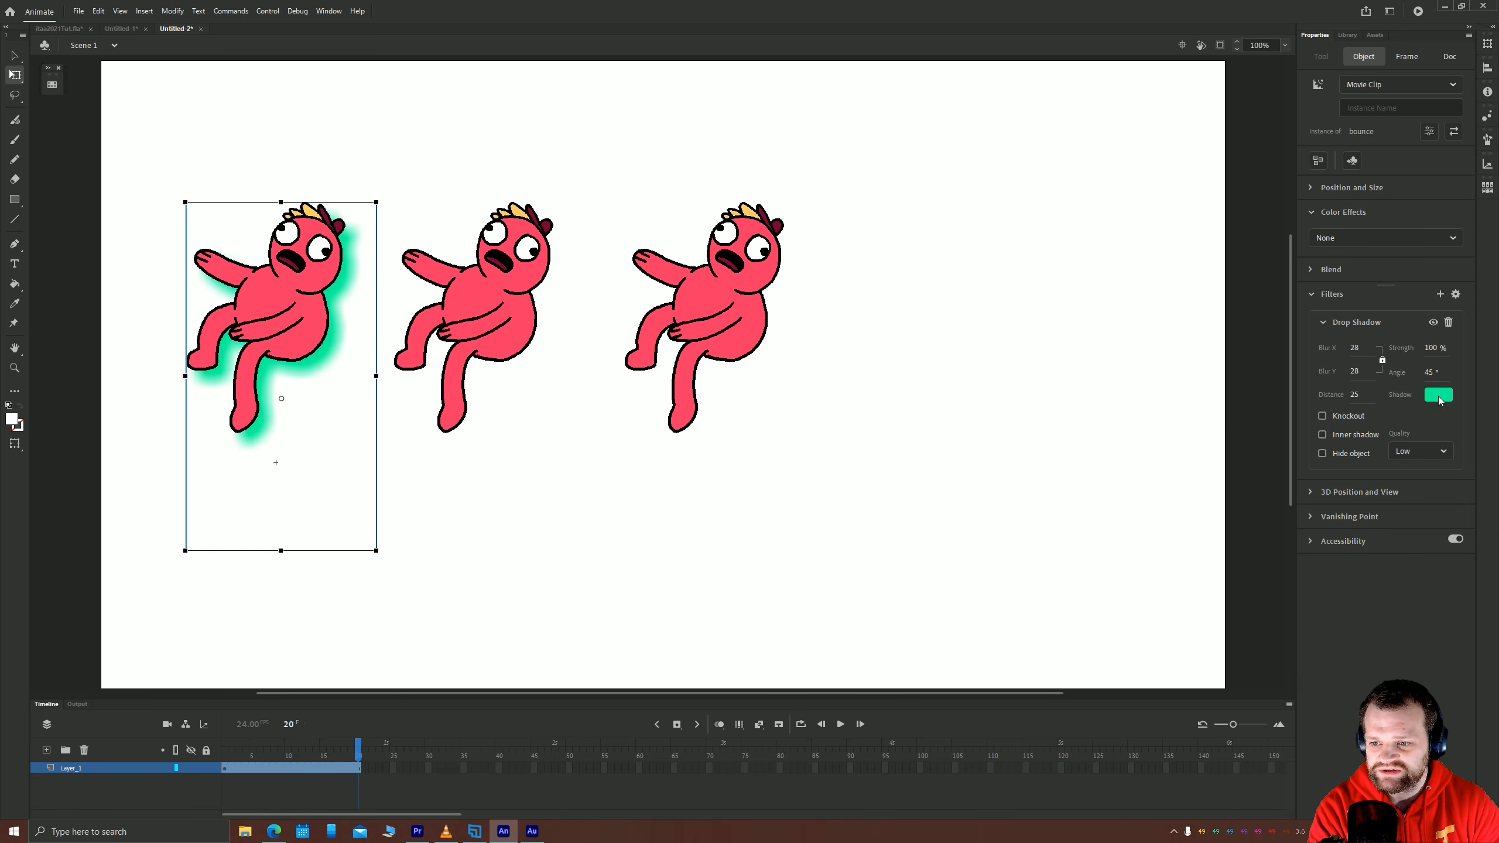
click(1417, 450)
click(1408, 511)
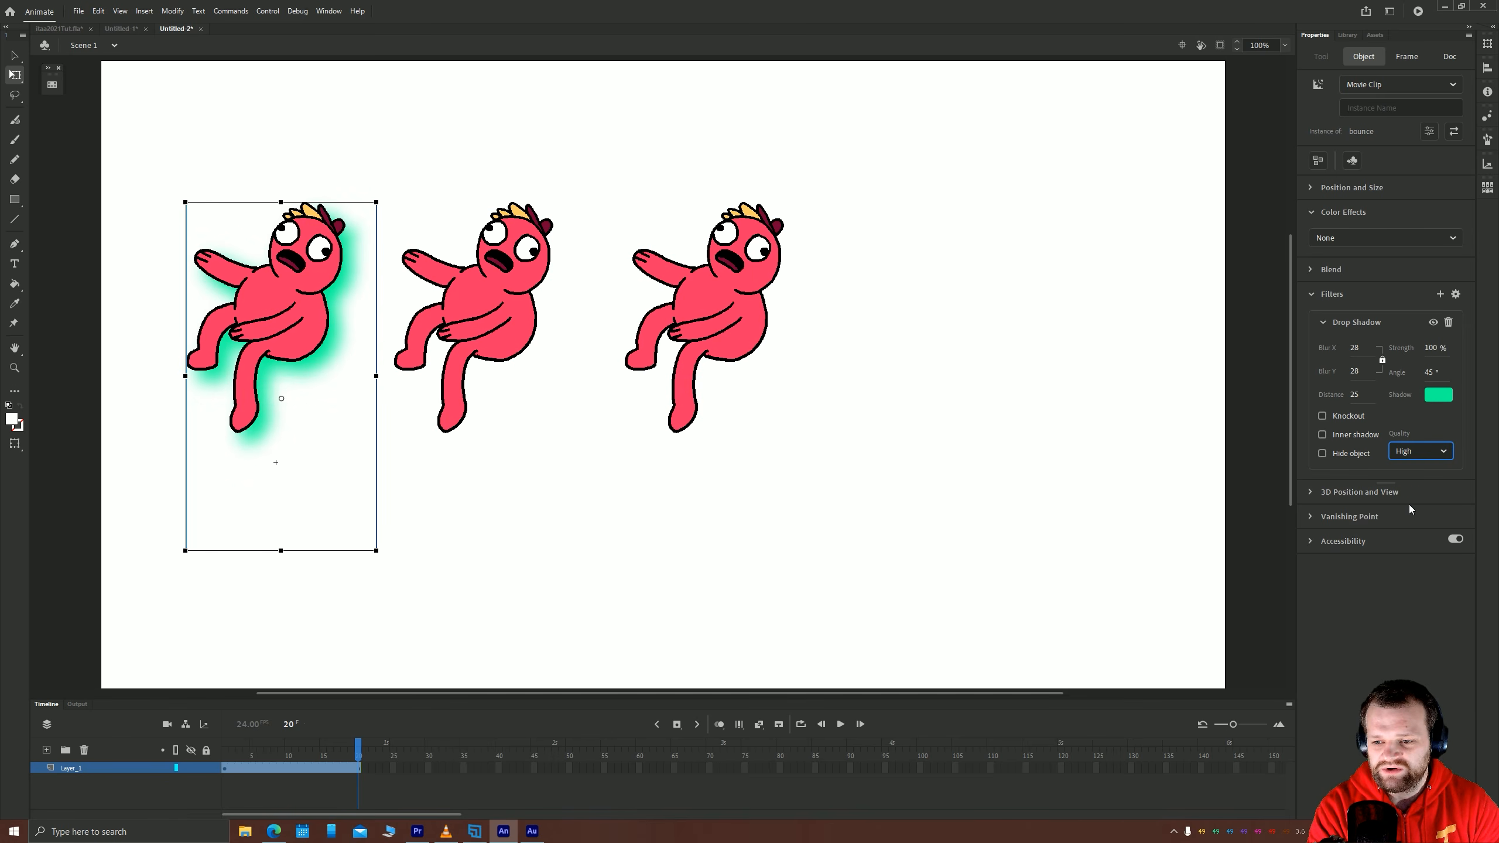
Try the Knockout option of the drop shadow on the first movie clip and switch it off again.
click(1322, 416)
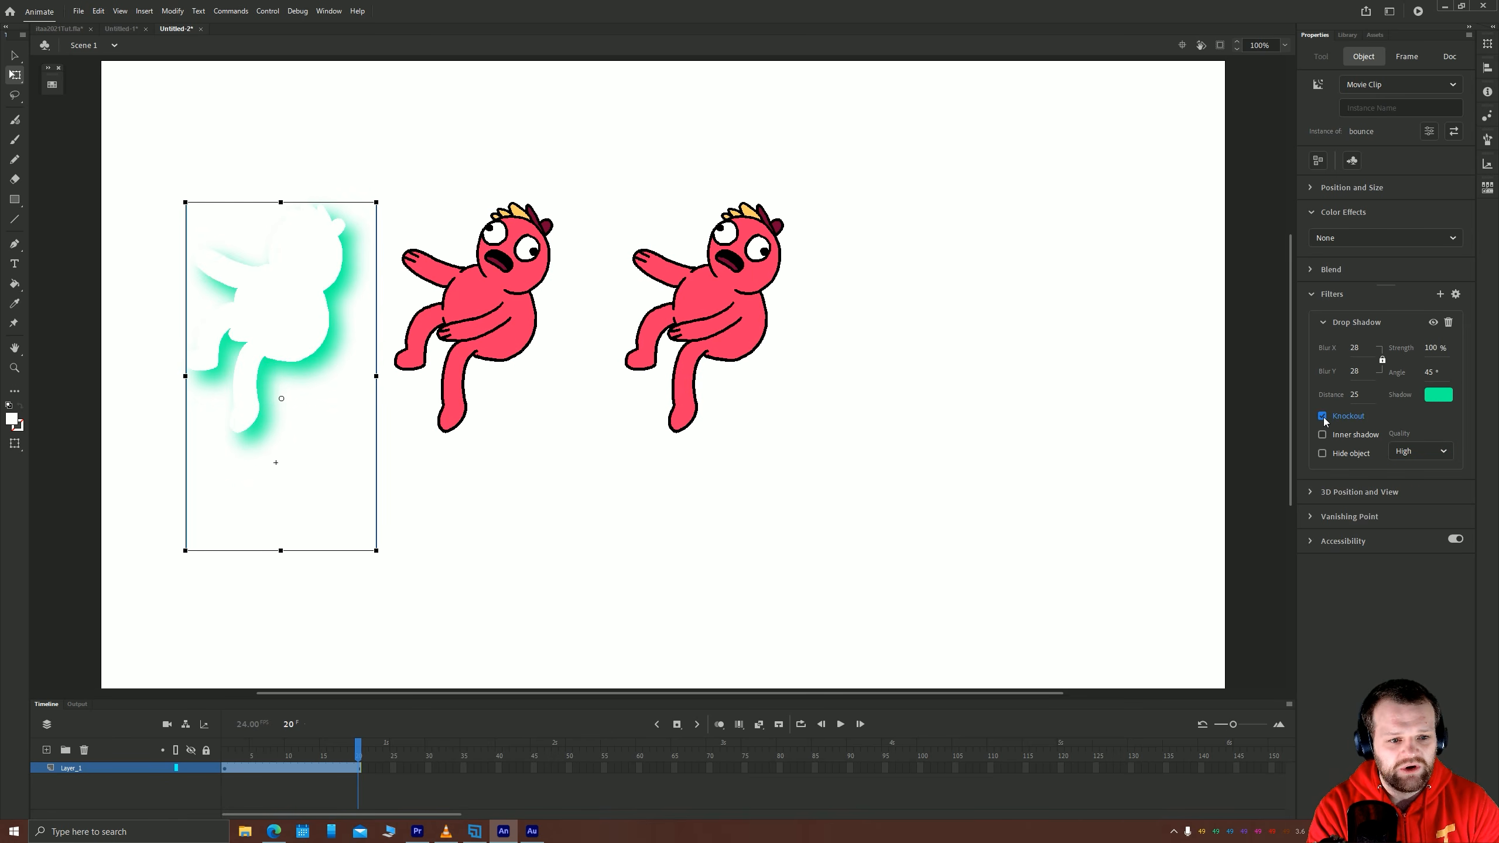
click(1322, 417)
click(1322, 416)
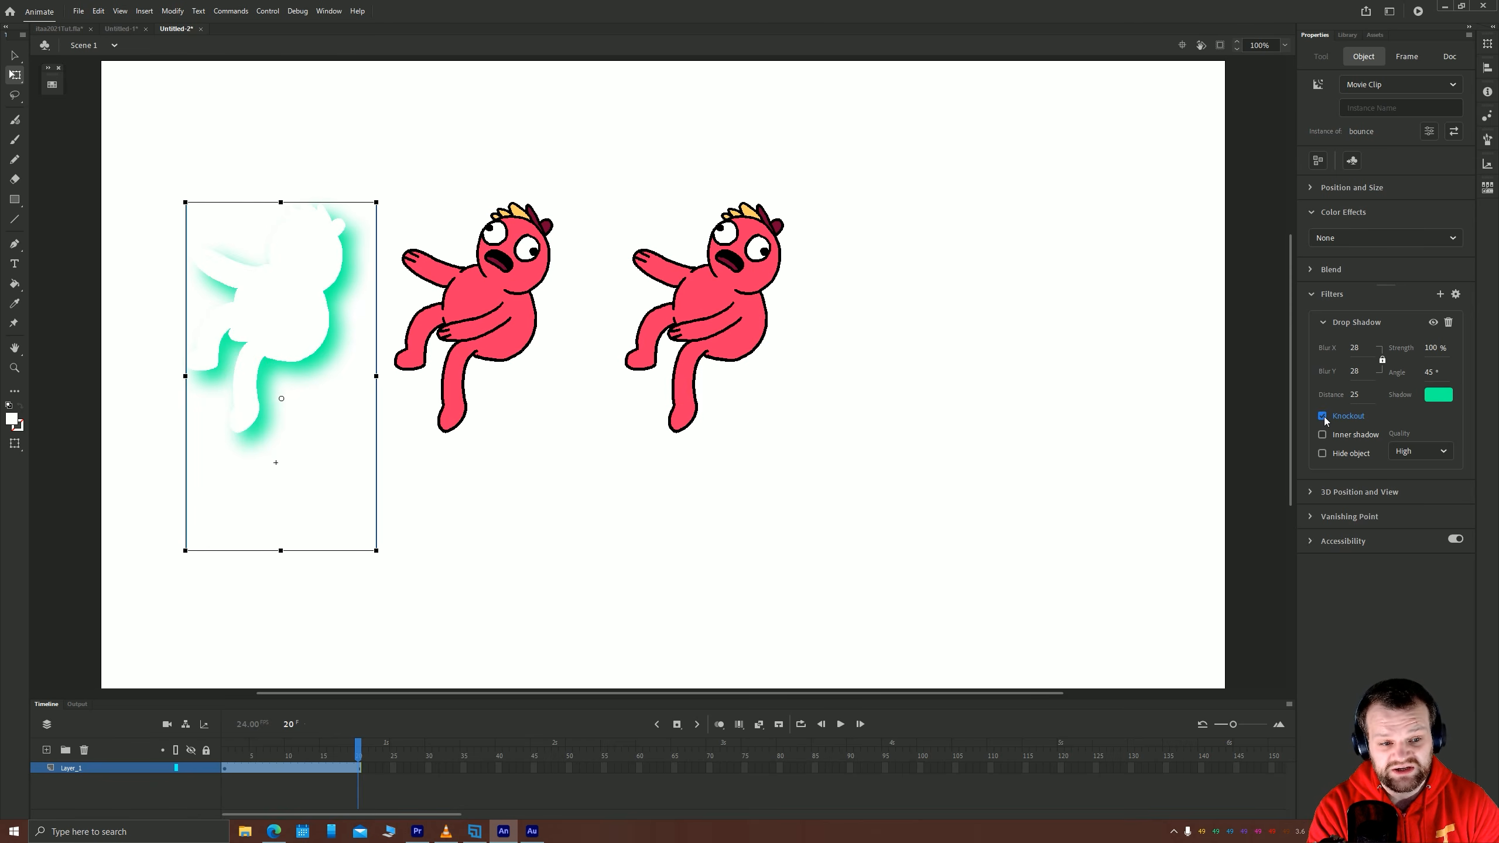
click(1321, 416)
Compare the drop shadow with and without Inner shadow on the first movie clip, and leave Inner shadow enabled.
click(1322, 435)
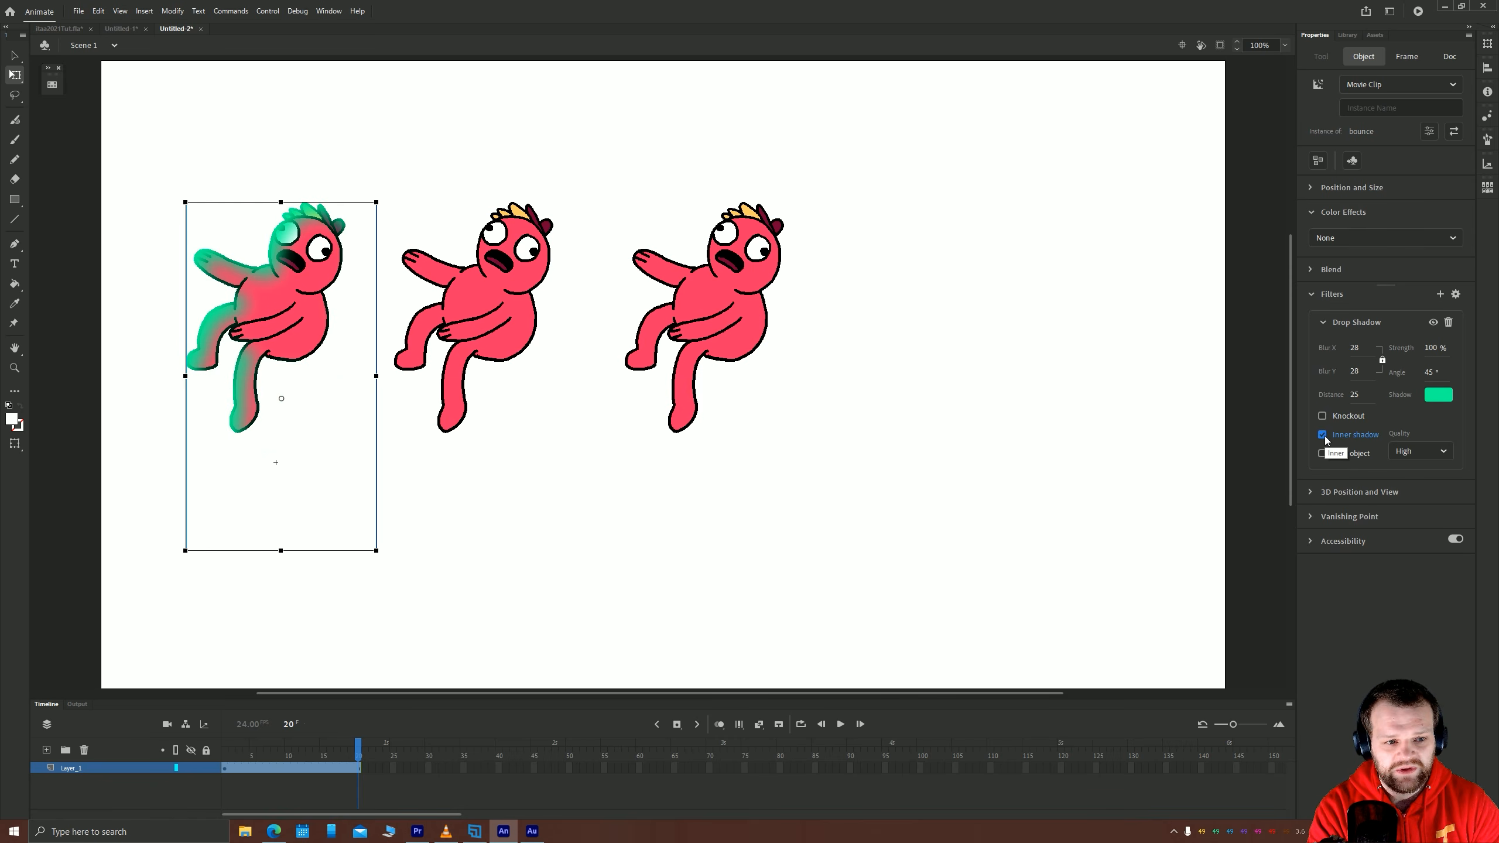
click(1322, 435)
click(1322, 435)
click(1323, 435)
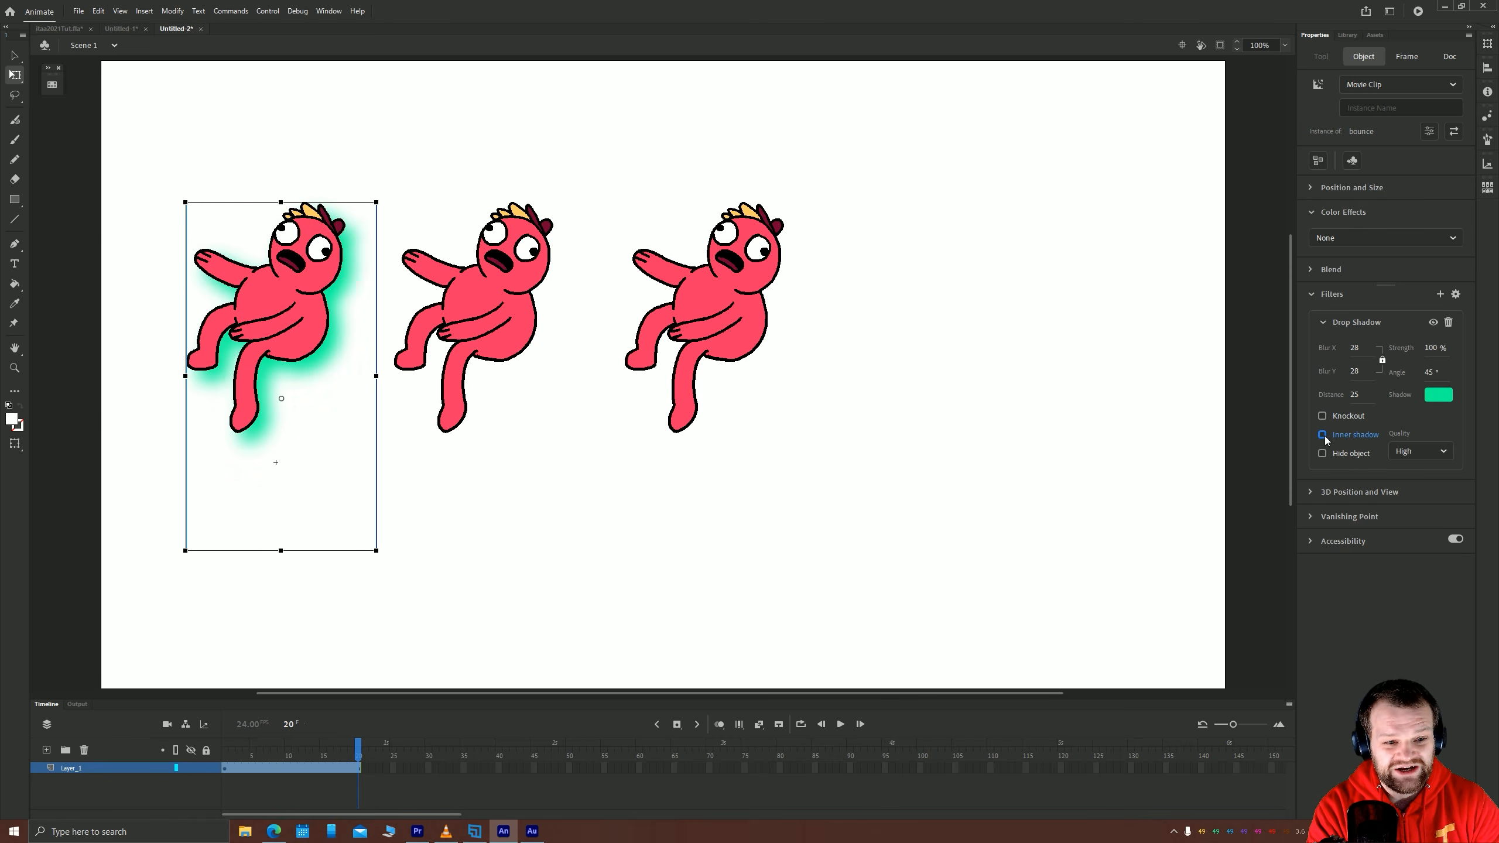
click(1323, 435)
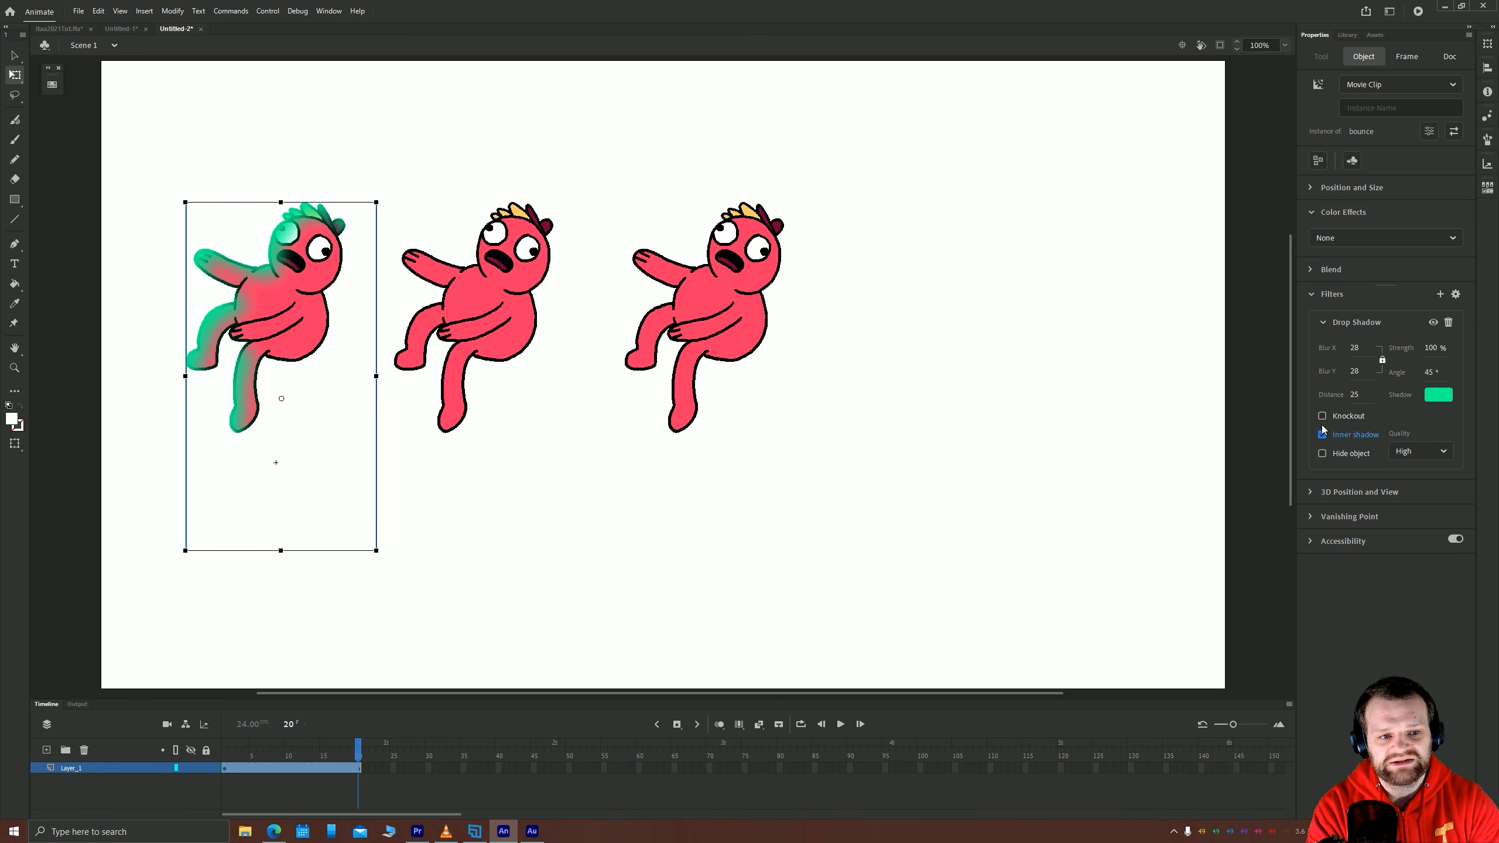
Try the drop shadow's Hide object option on the first movie clip and switch it off again.
click(1322, 454)
click(1322, 453)
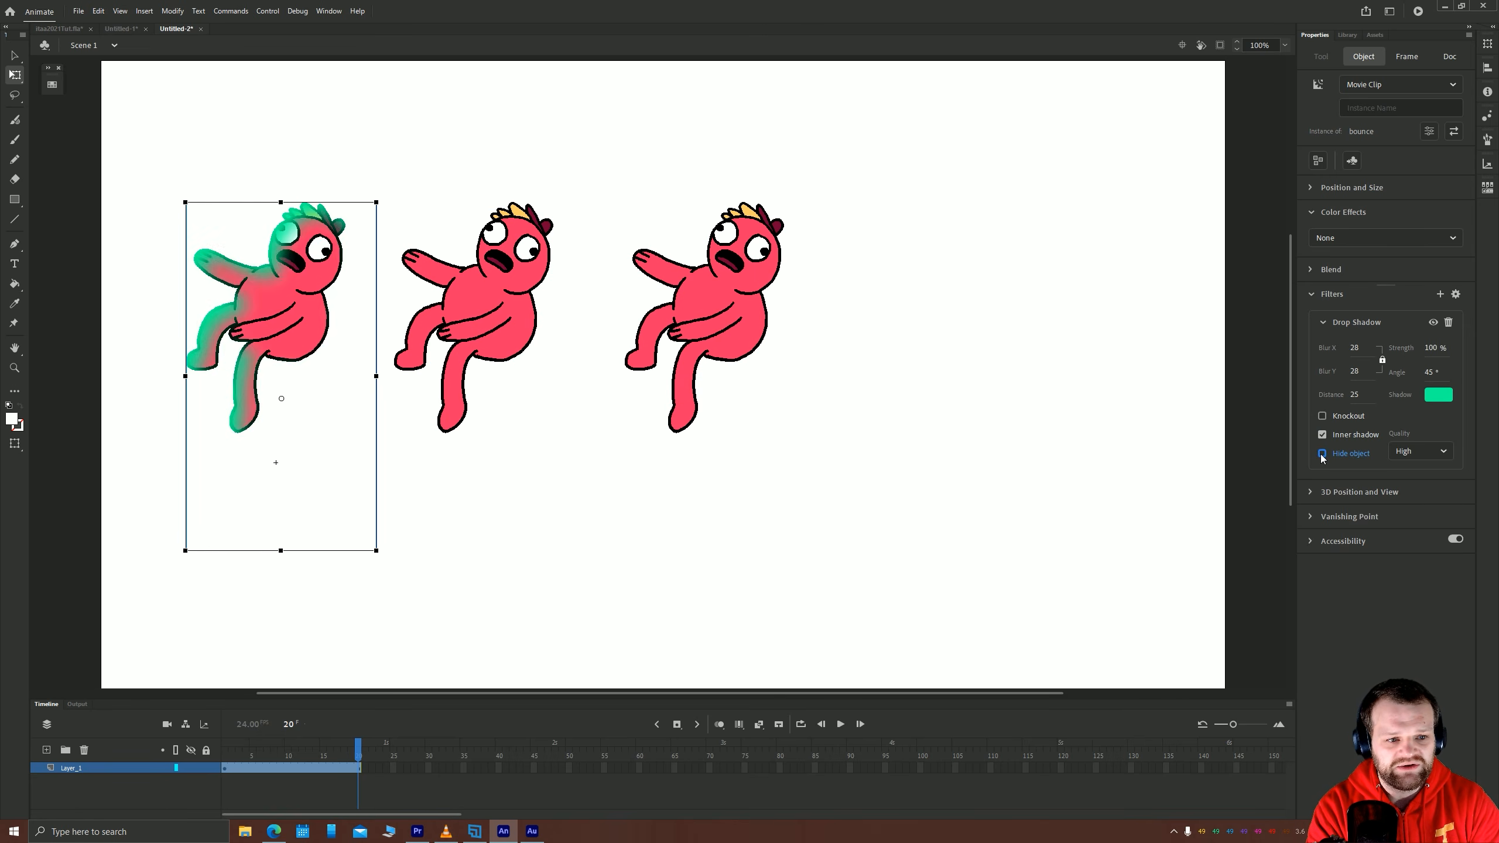
click(1322, 455)
click(1321, 454)
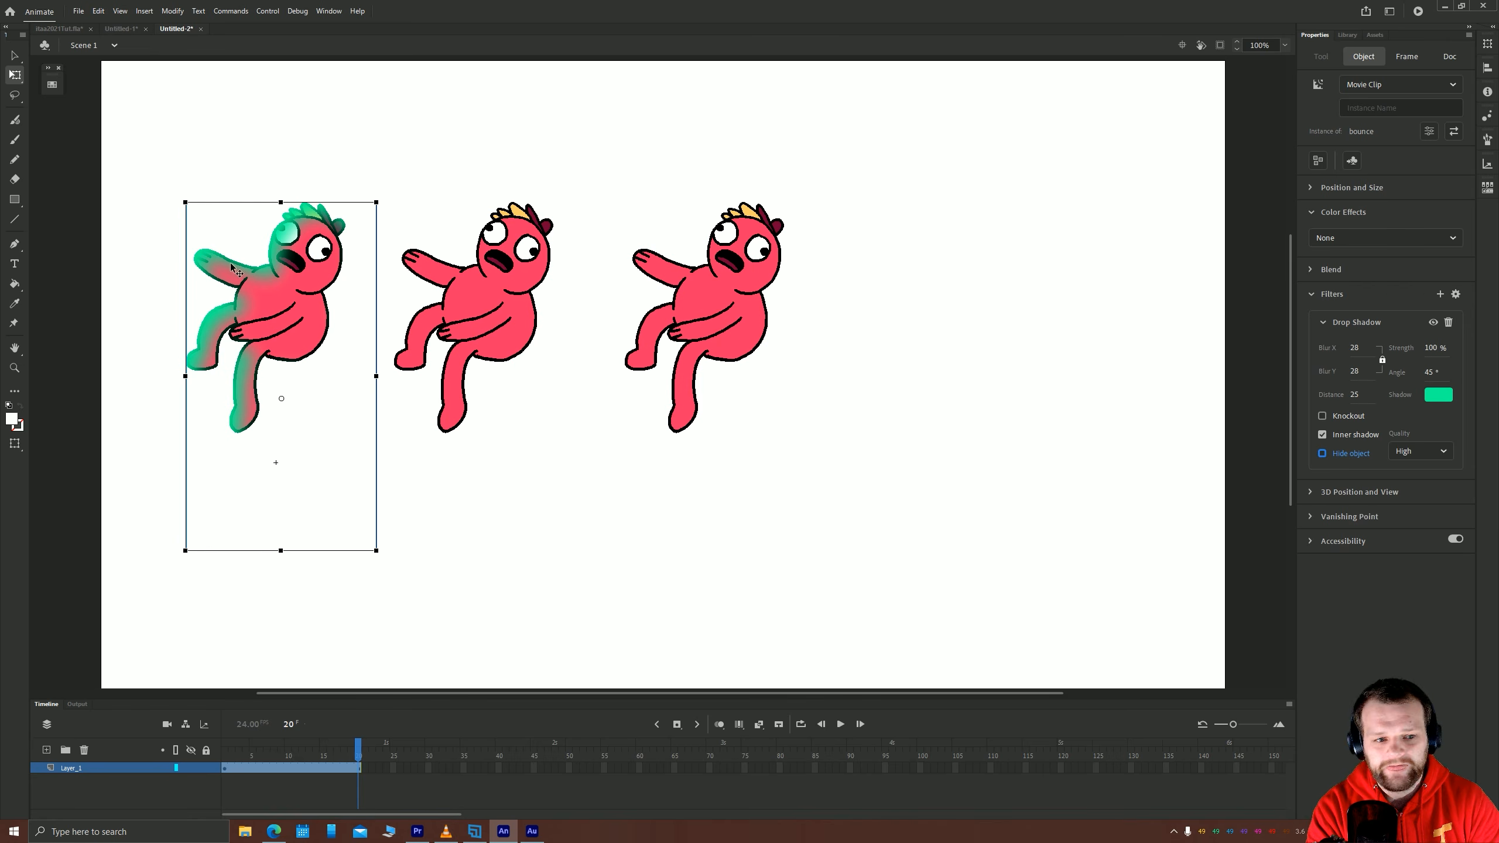
Add a Blur filter to the second movie clip and increase its blur until the character looks heavily out of focus.
click(509, 295)
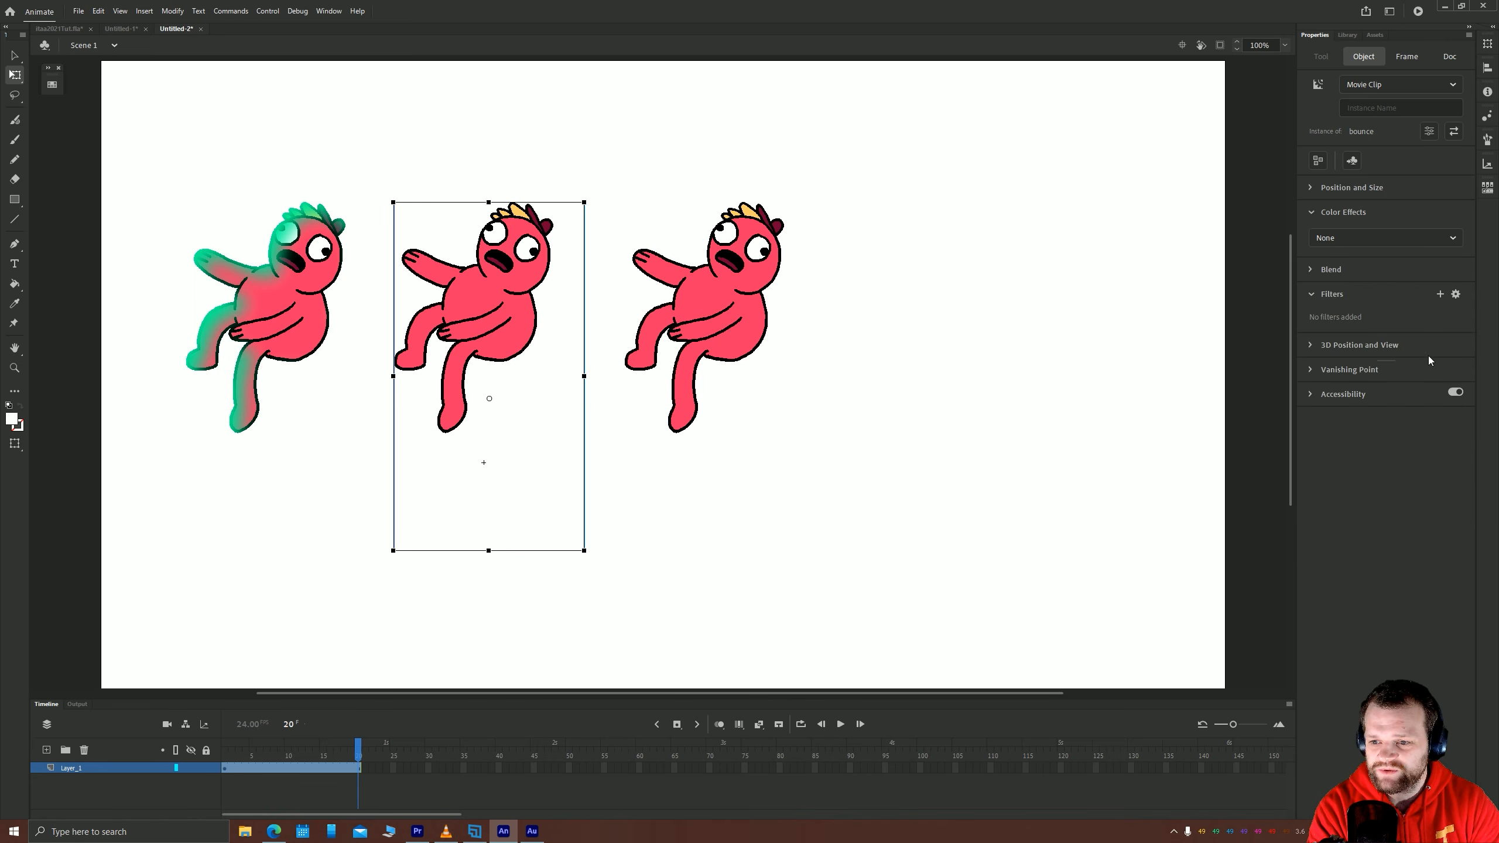
click(1439, 294)
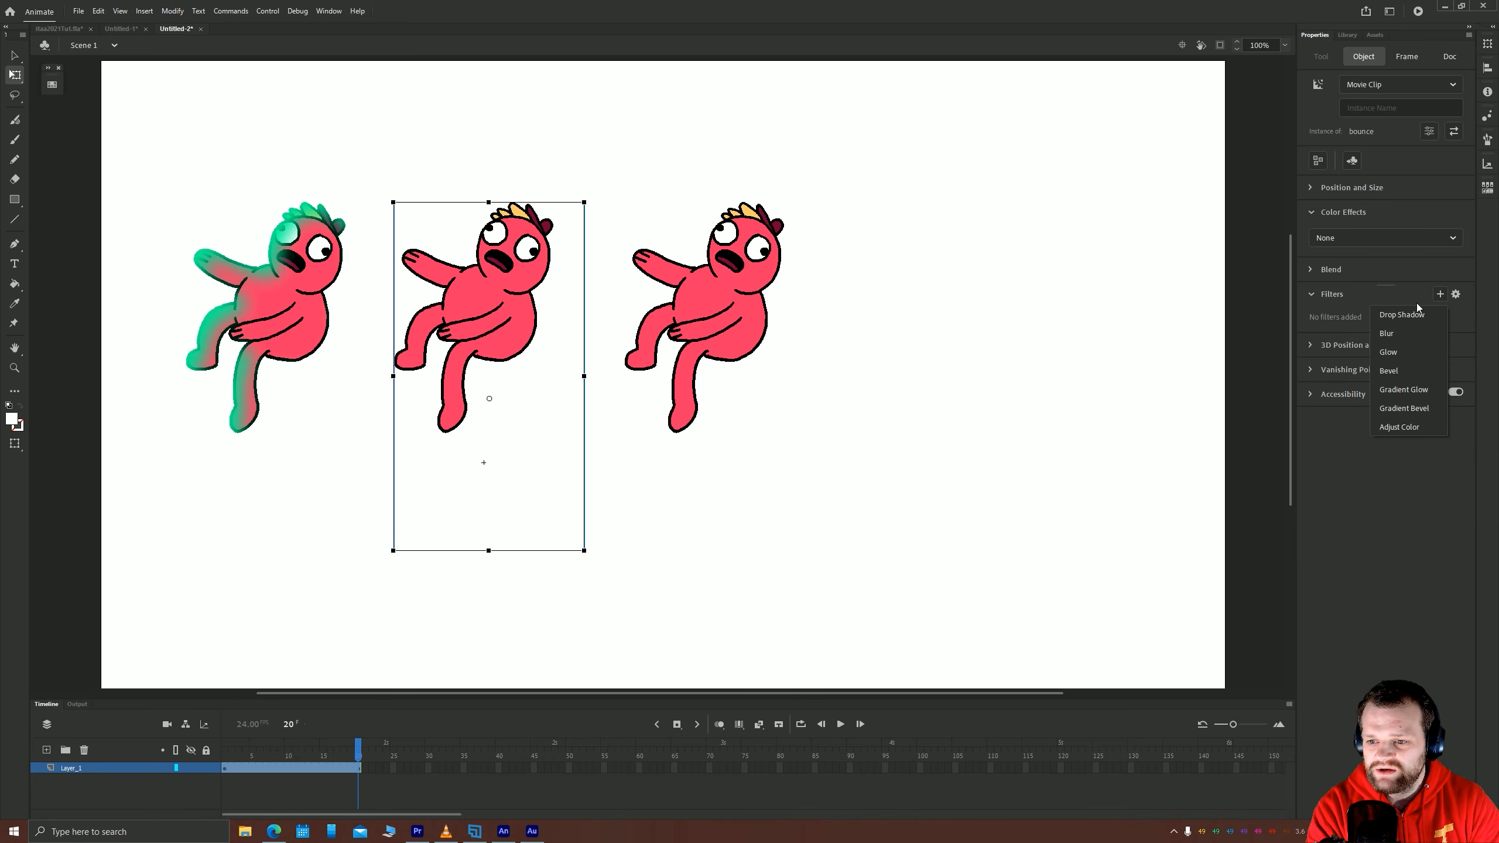
click(1390, 333)
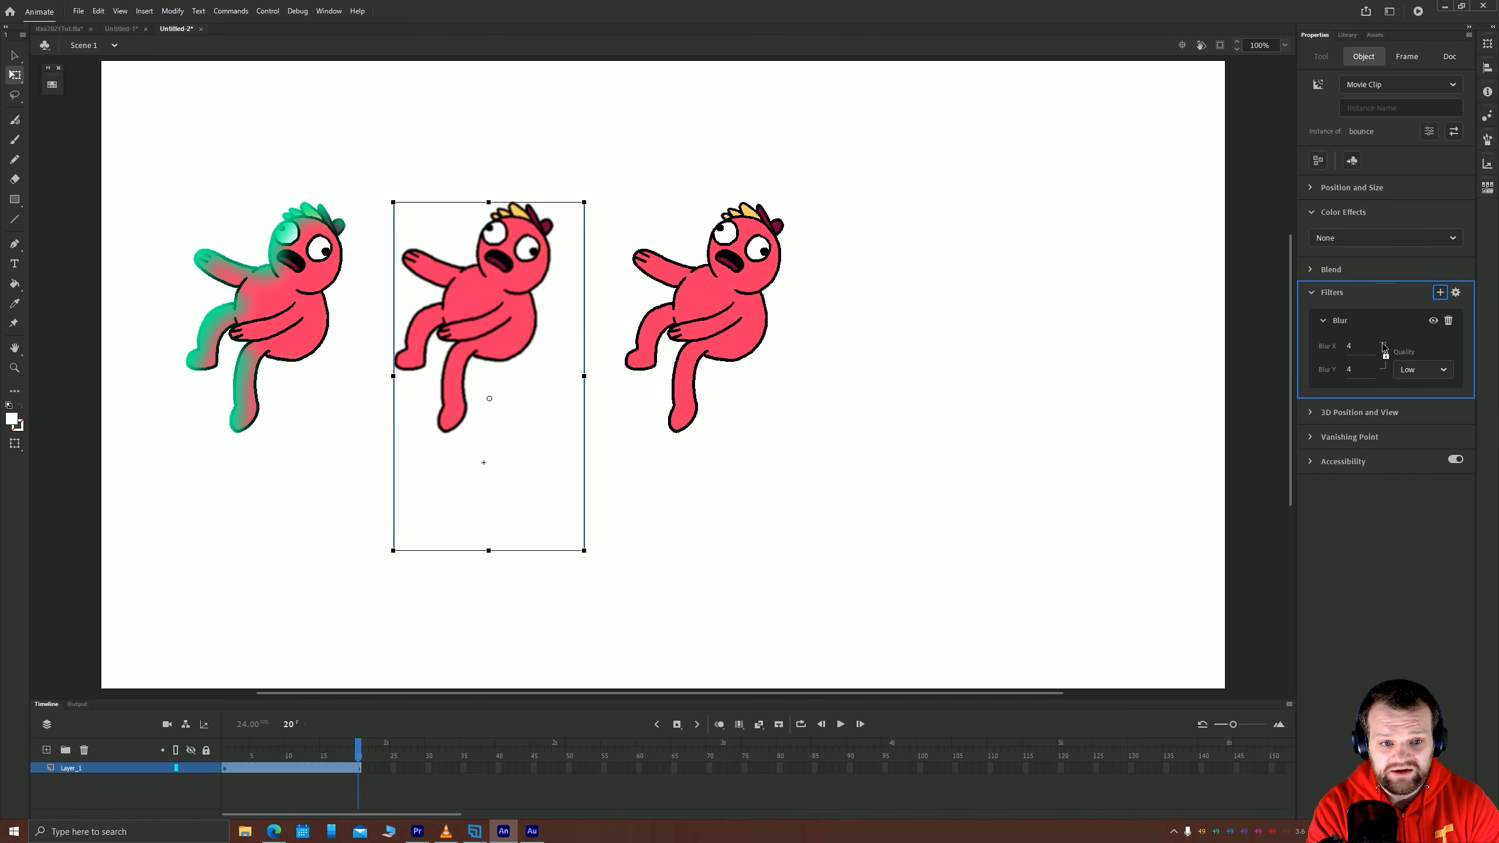
drag(1348, 347, 1363, 344)
Duplicate the third movie clip beside it, and give the original a Glow filter with Blur X and Y of 79.
click(732, 313)
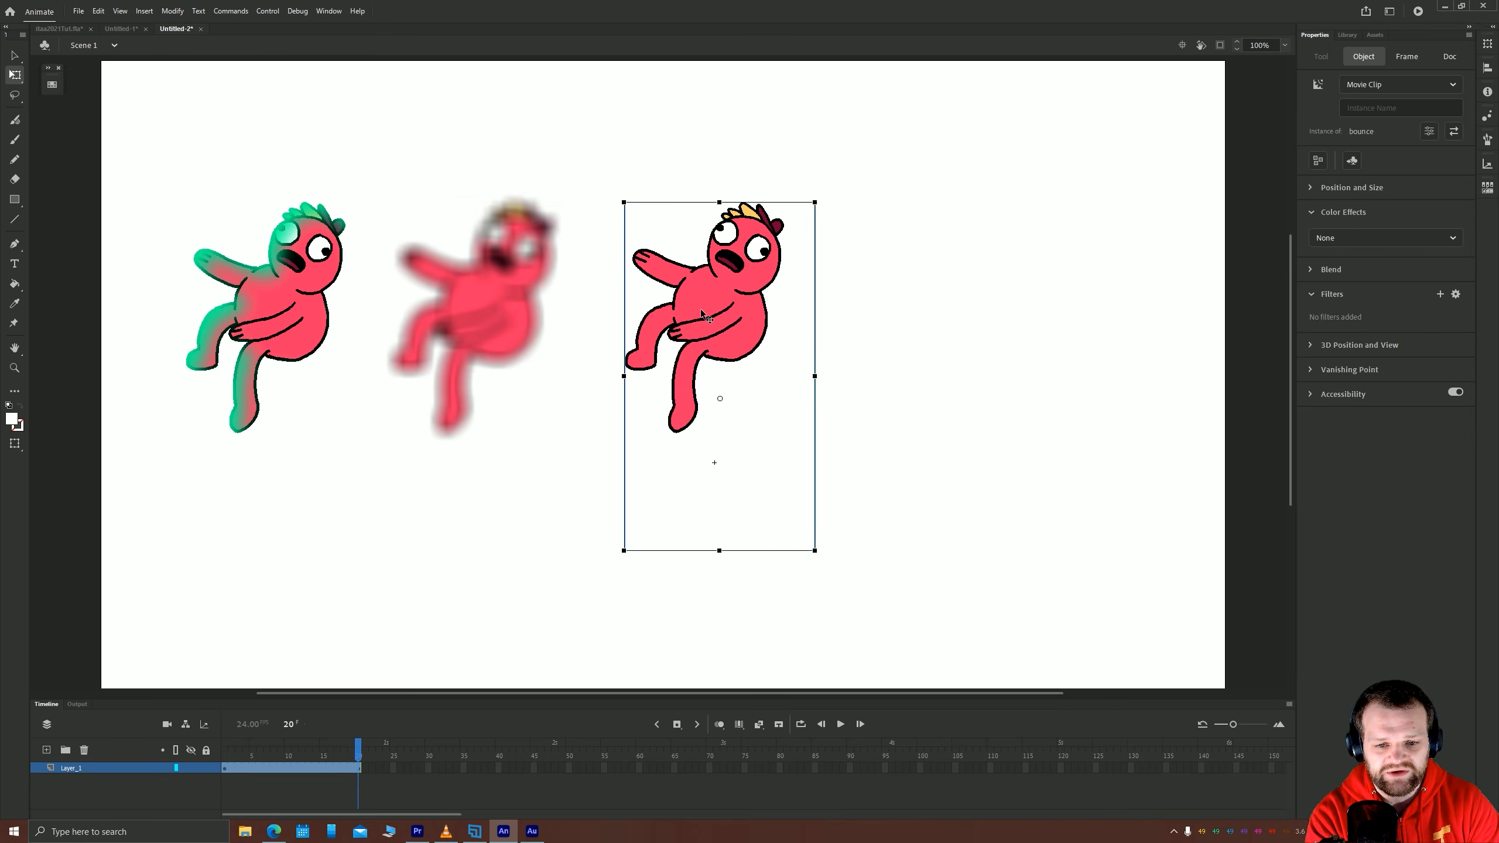
alt+drag(701, 307, 931, 302)
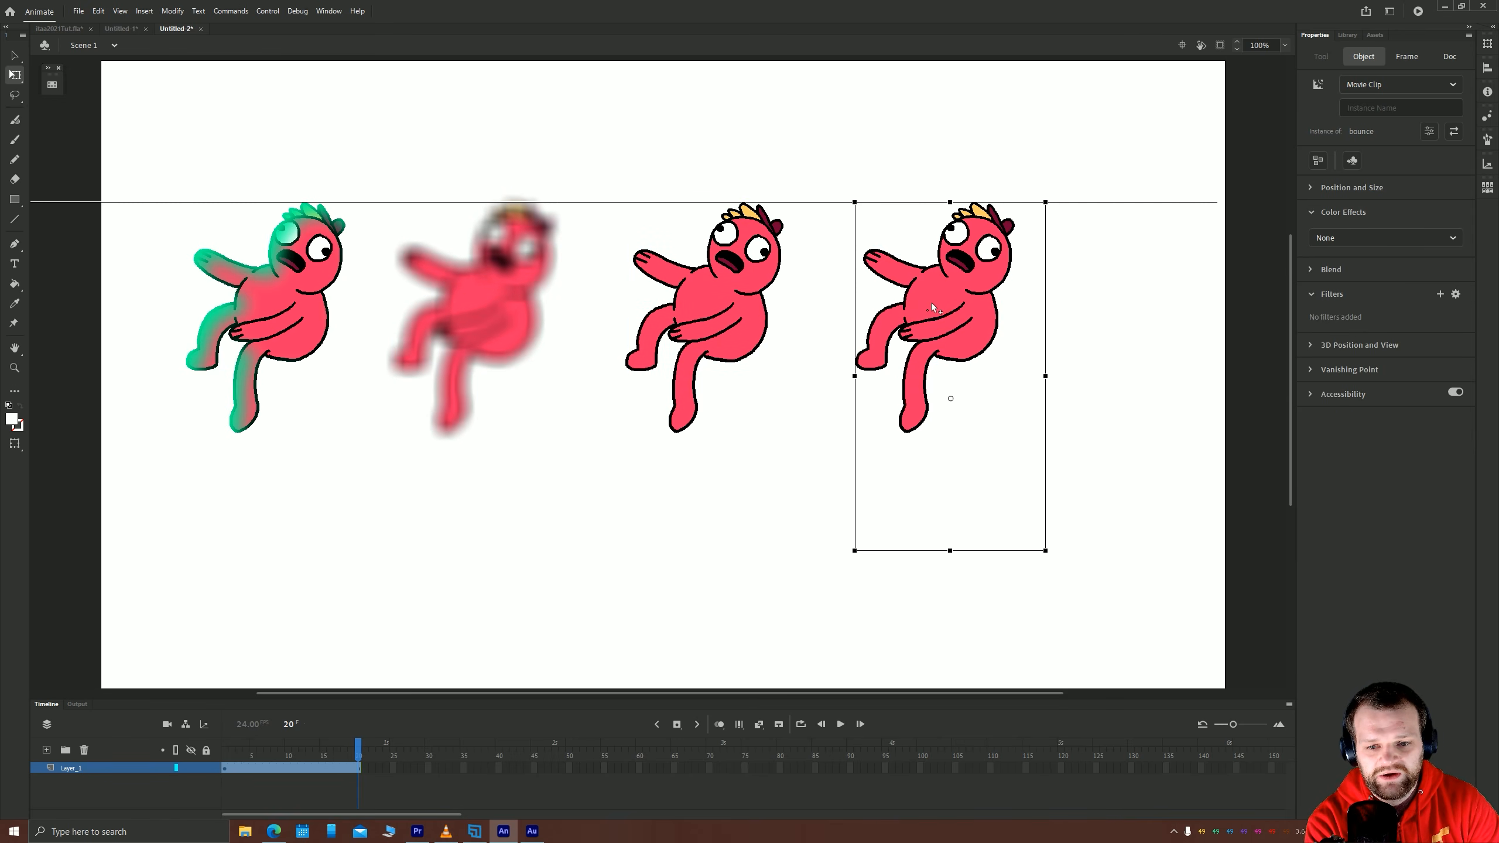
click(690, 328)
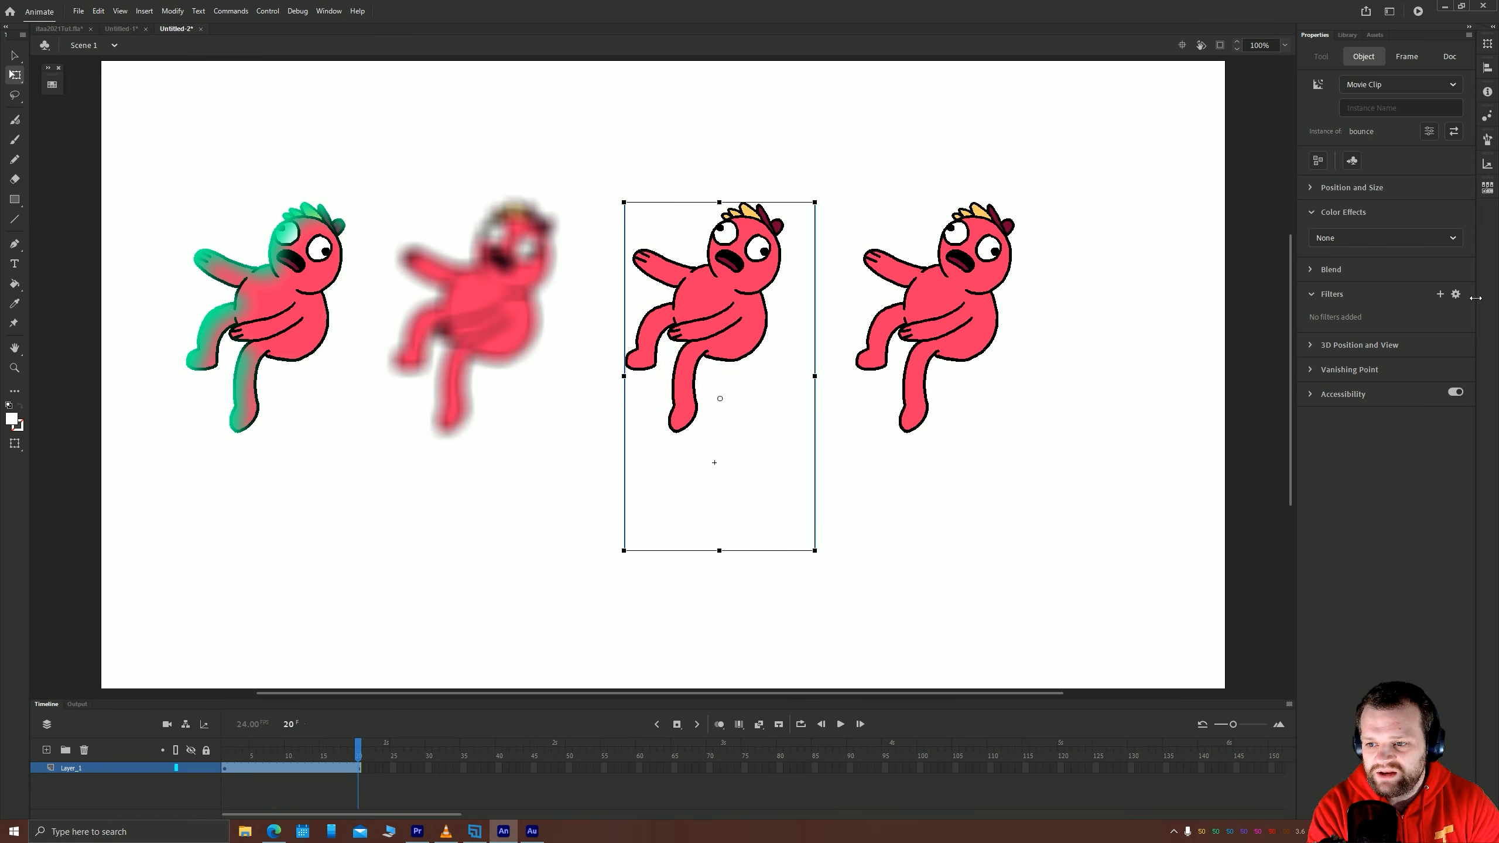
click(1440, 295)
click(1380, 350)
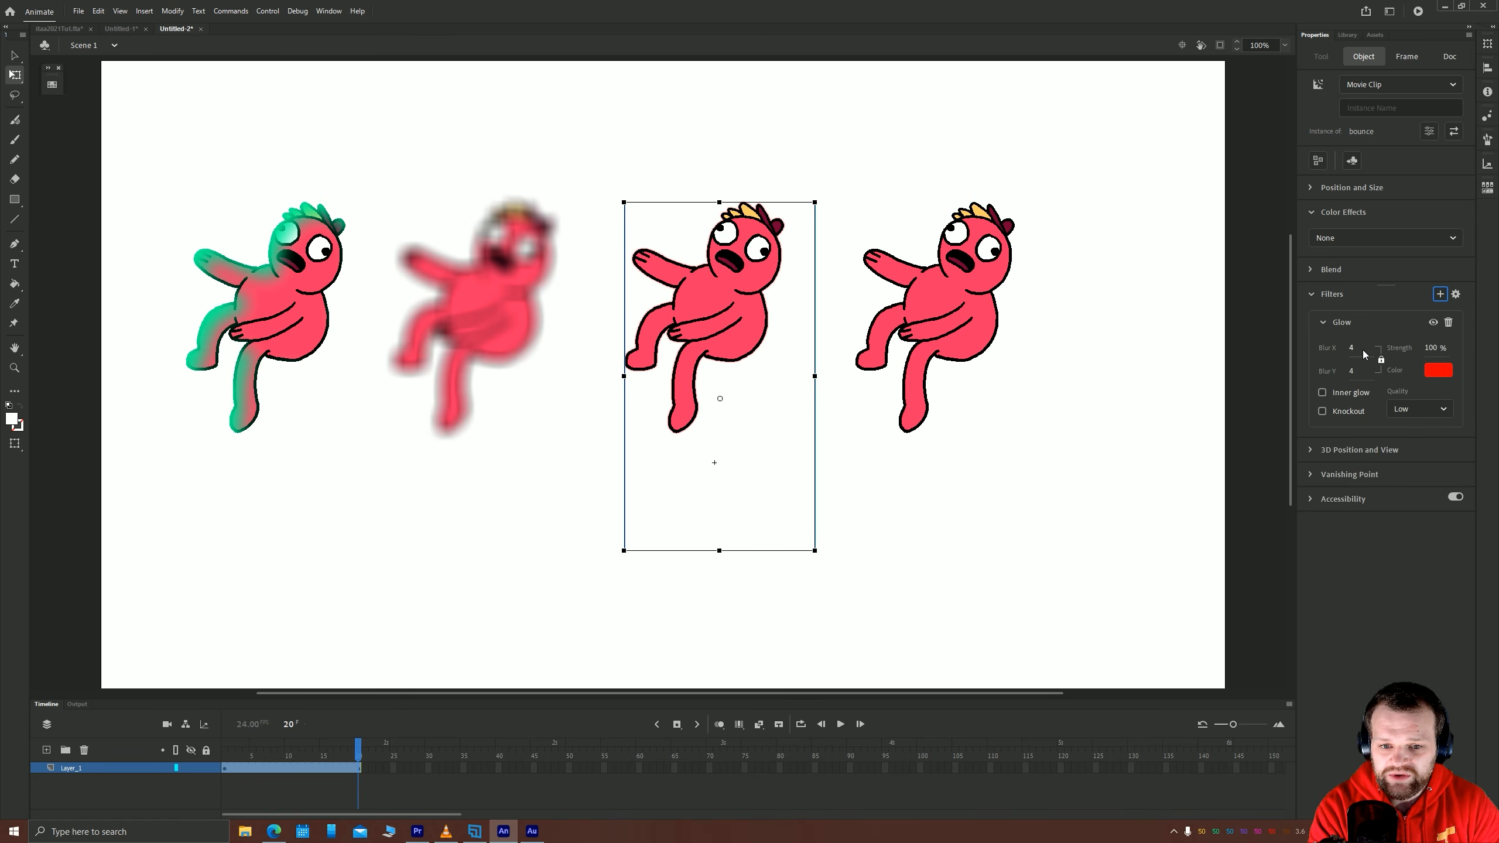
drag(1352, 349, 1379, 334)
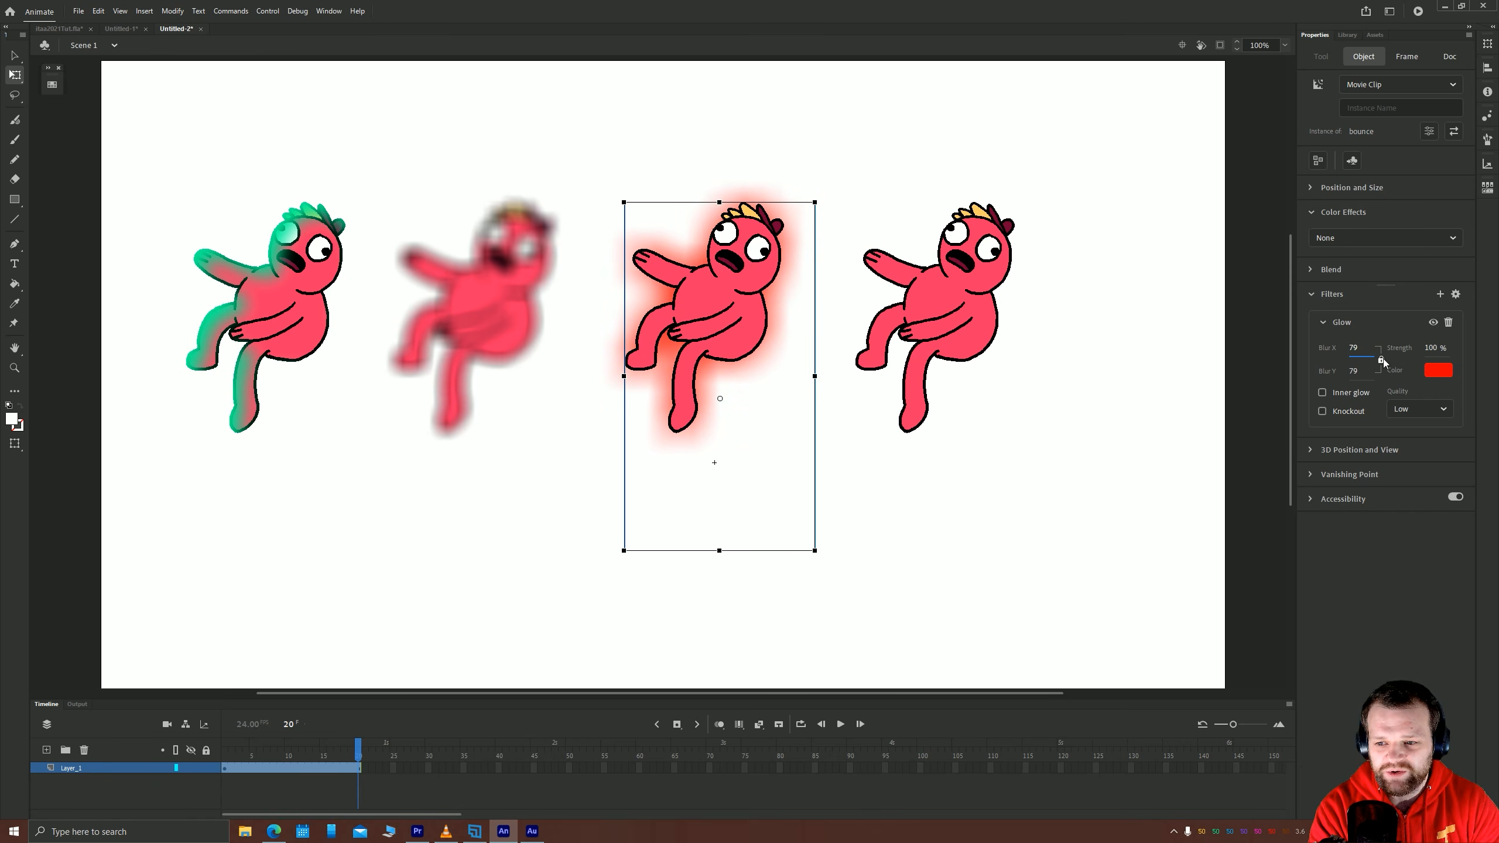
Try the glow's Inner glow and Knockout options on the third movie clip, switching each off again.
click(1322, 393)
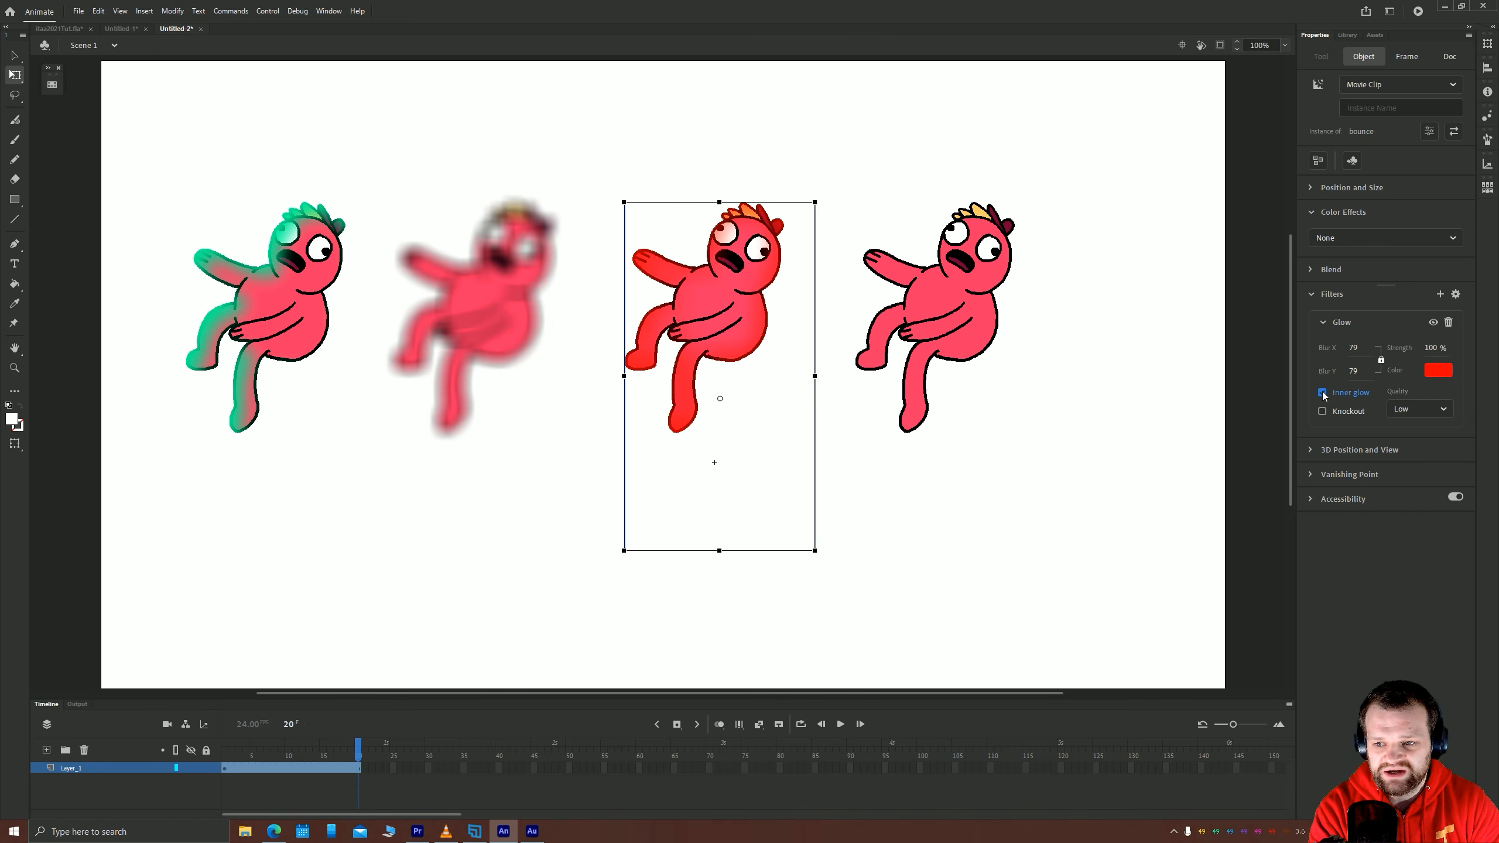
click(1322, 393)
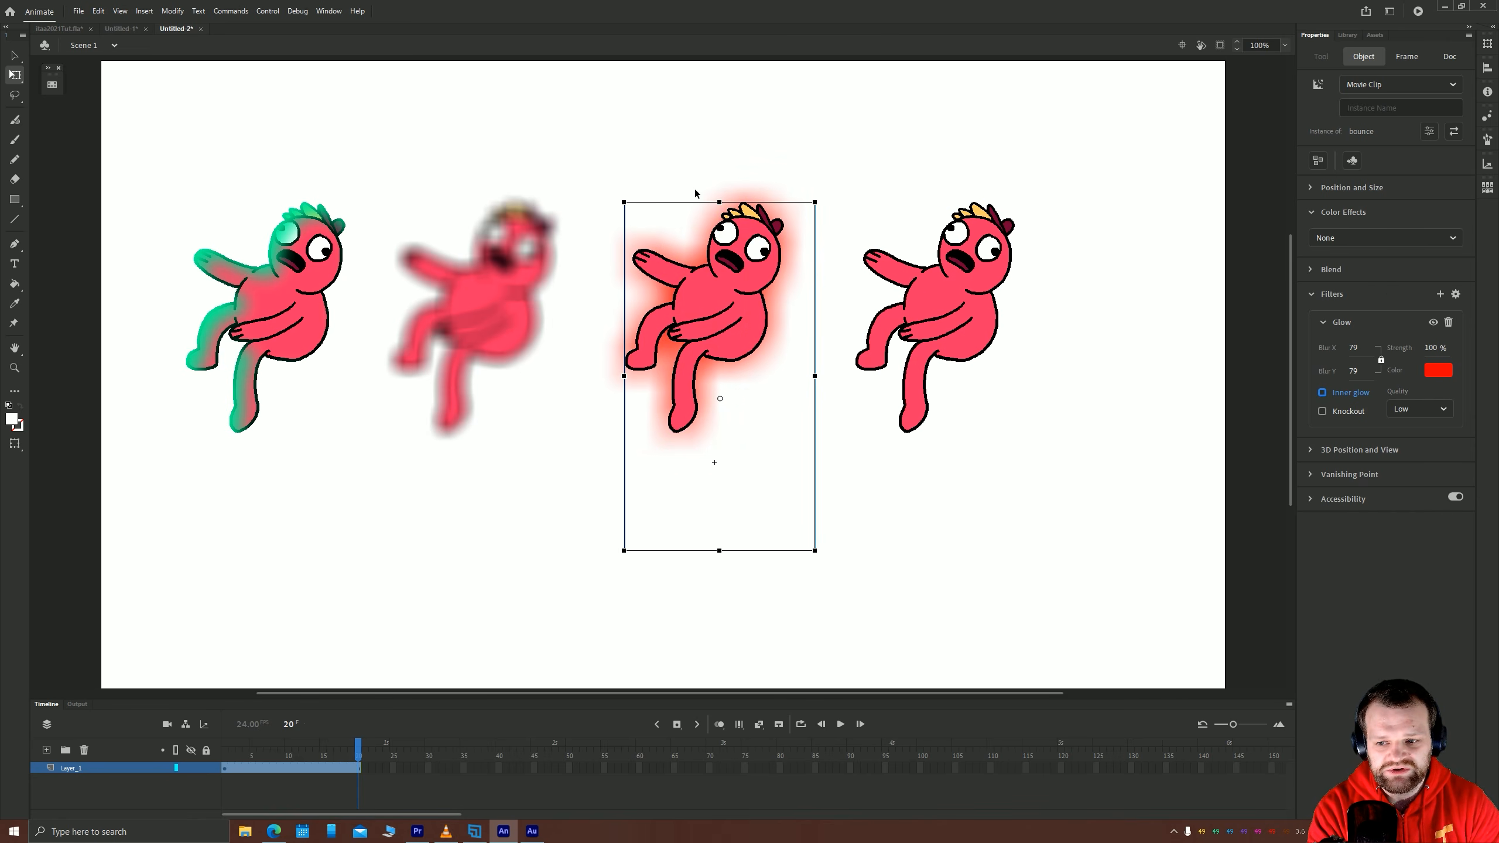
click(1323, 412)
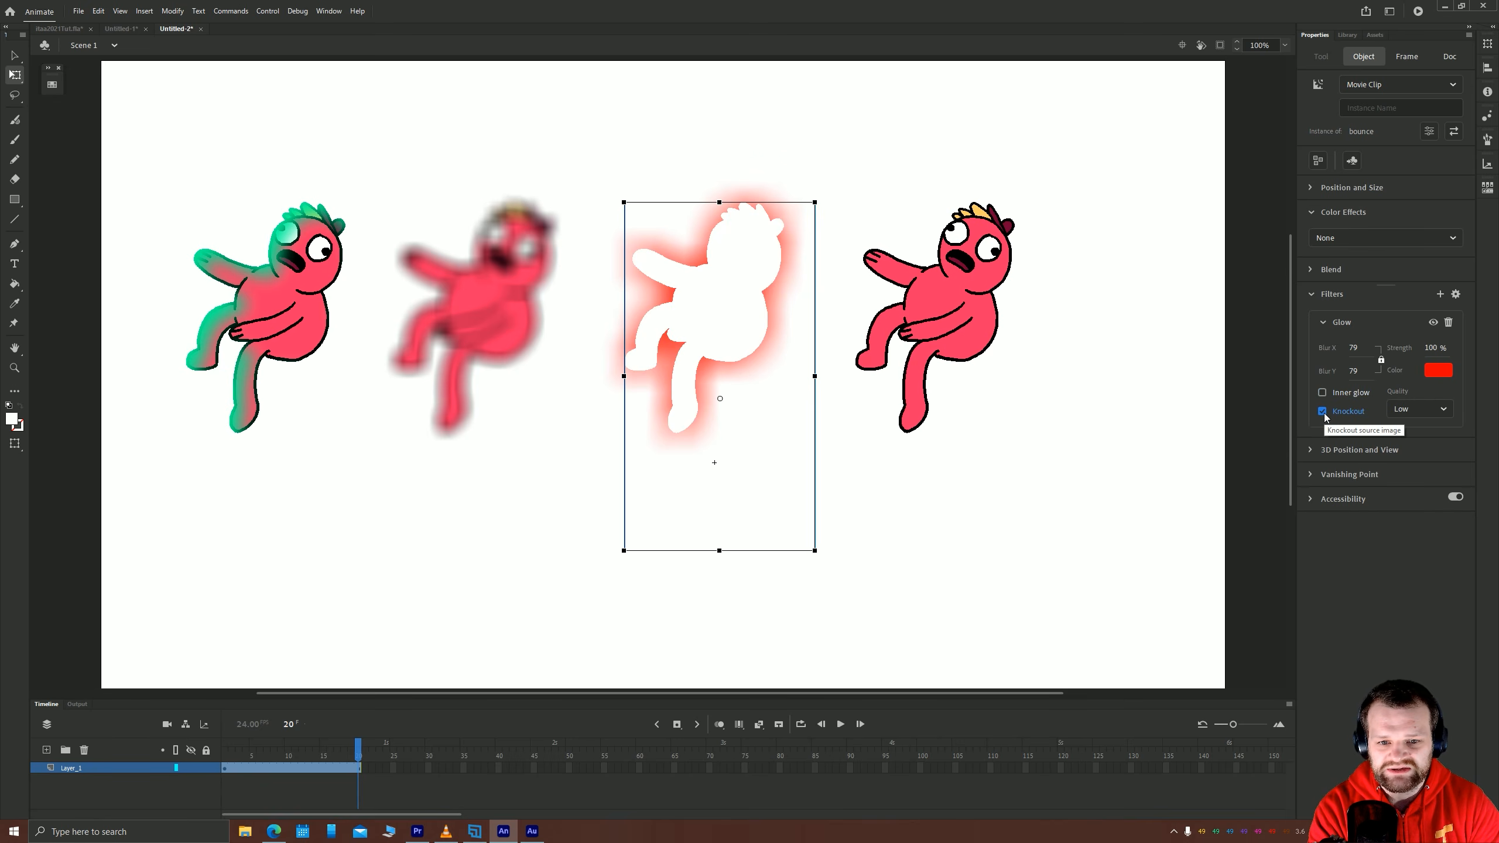
click(1344, 413)
Set the glow color to the pink-red sampled from the character's body, and preview Knockout again before switching it off.
click(1445, 371)
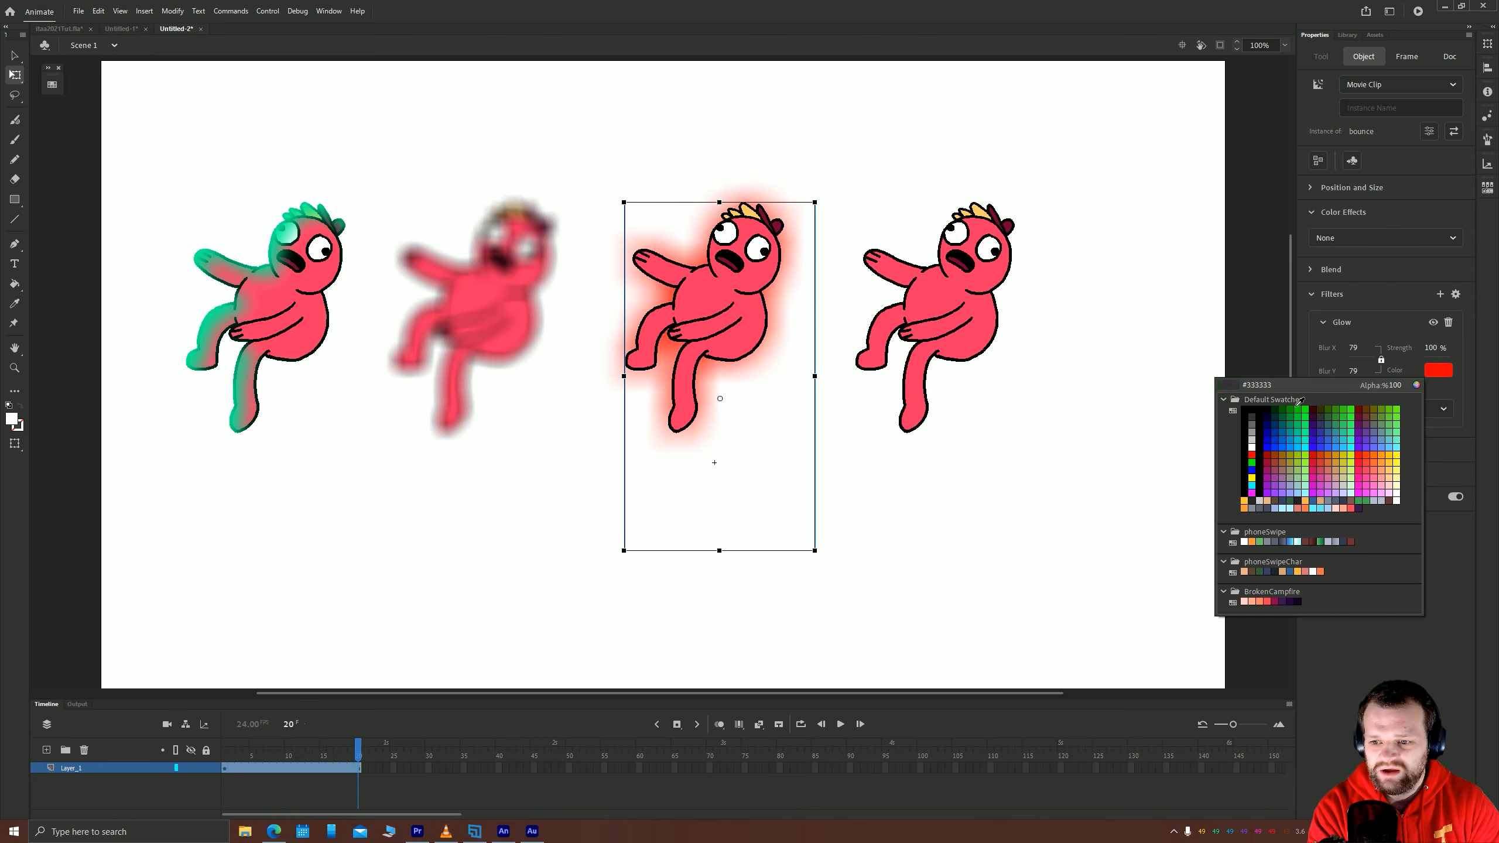
click(705, 295)
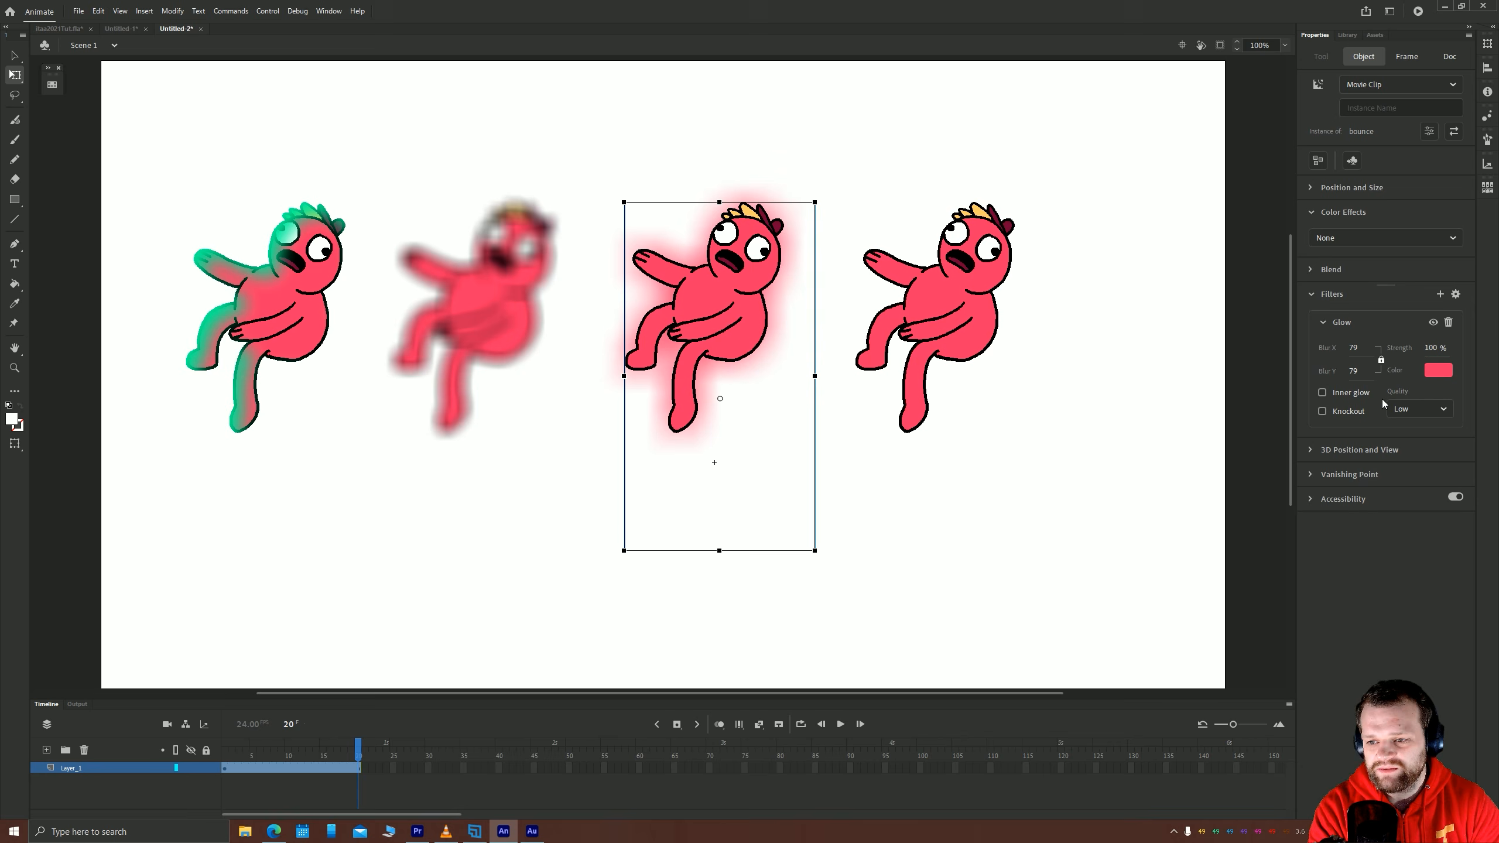
click(1322, 410)
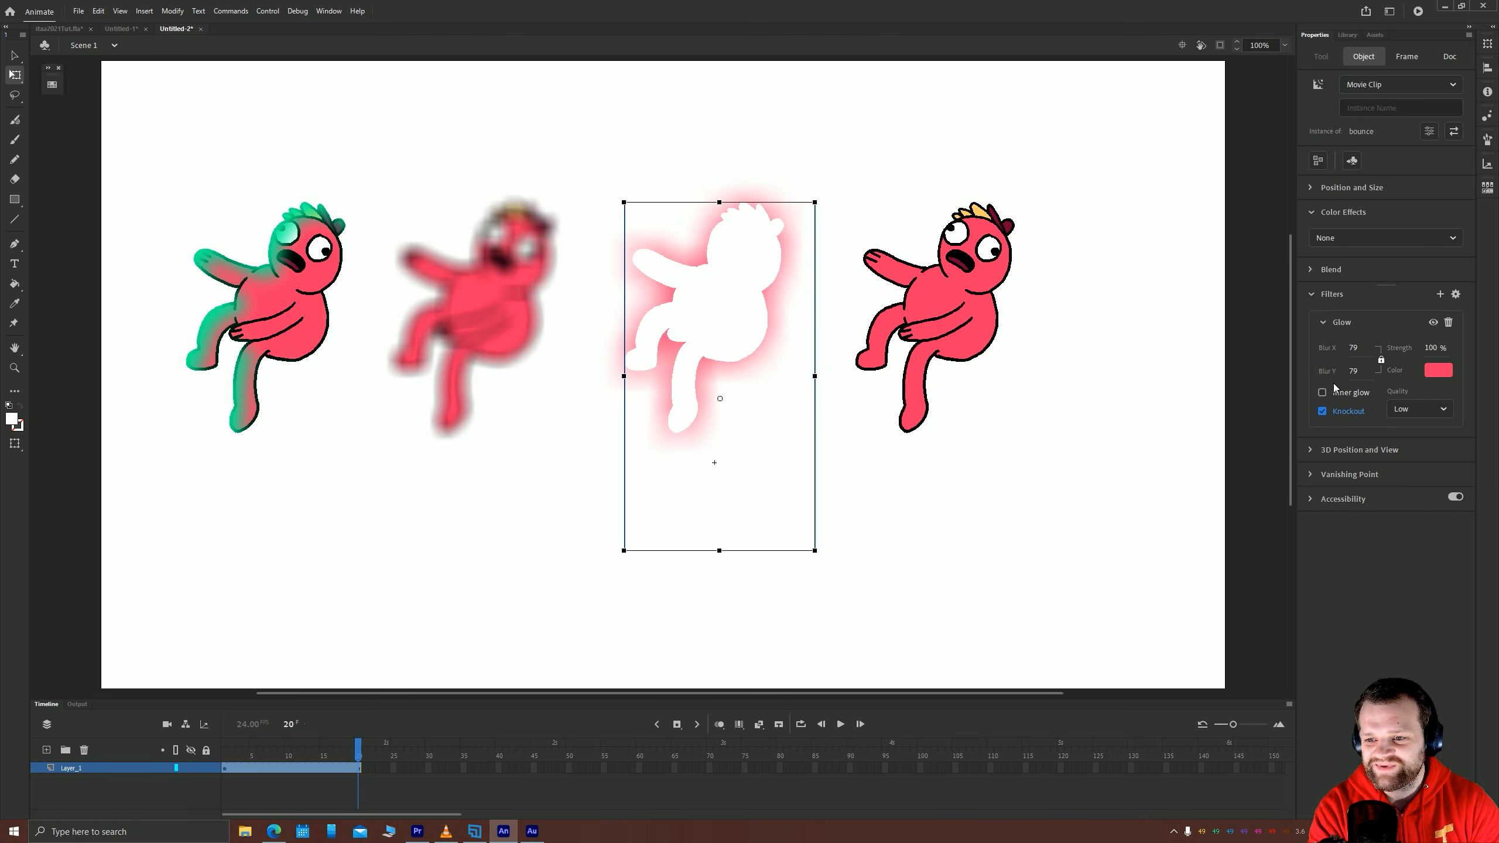
click(1323, 411)
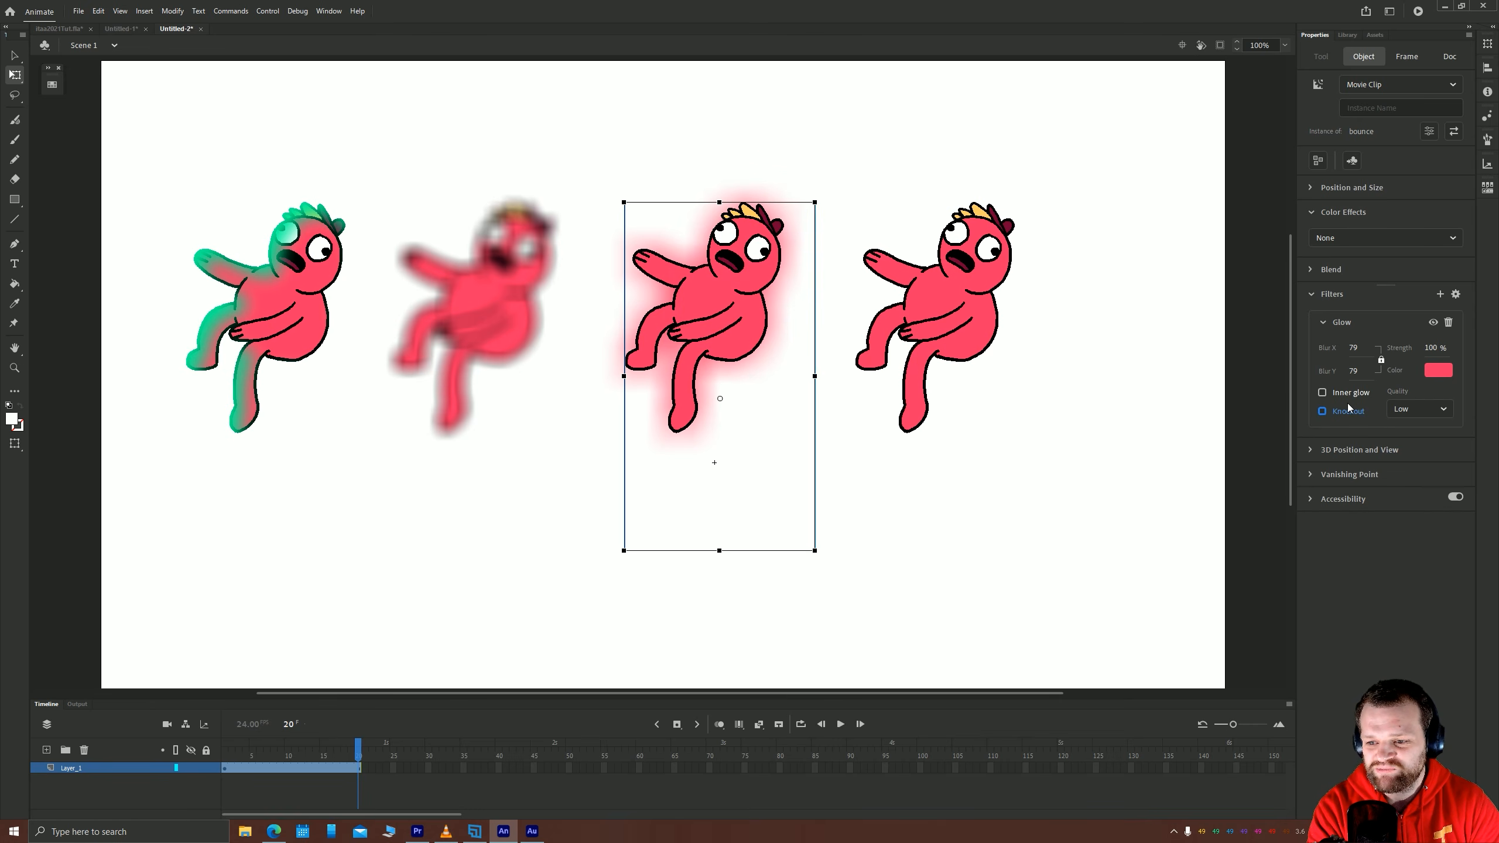
Duplicate the fourth movie clip beside it, and give the original a Bevel filter with blur 39 and distance 9.
click(916, 309)
drag(929, 311, 1128, 312)
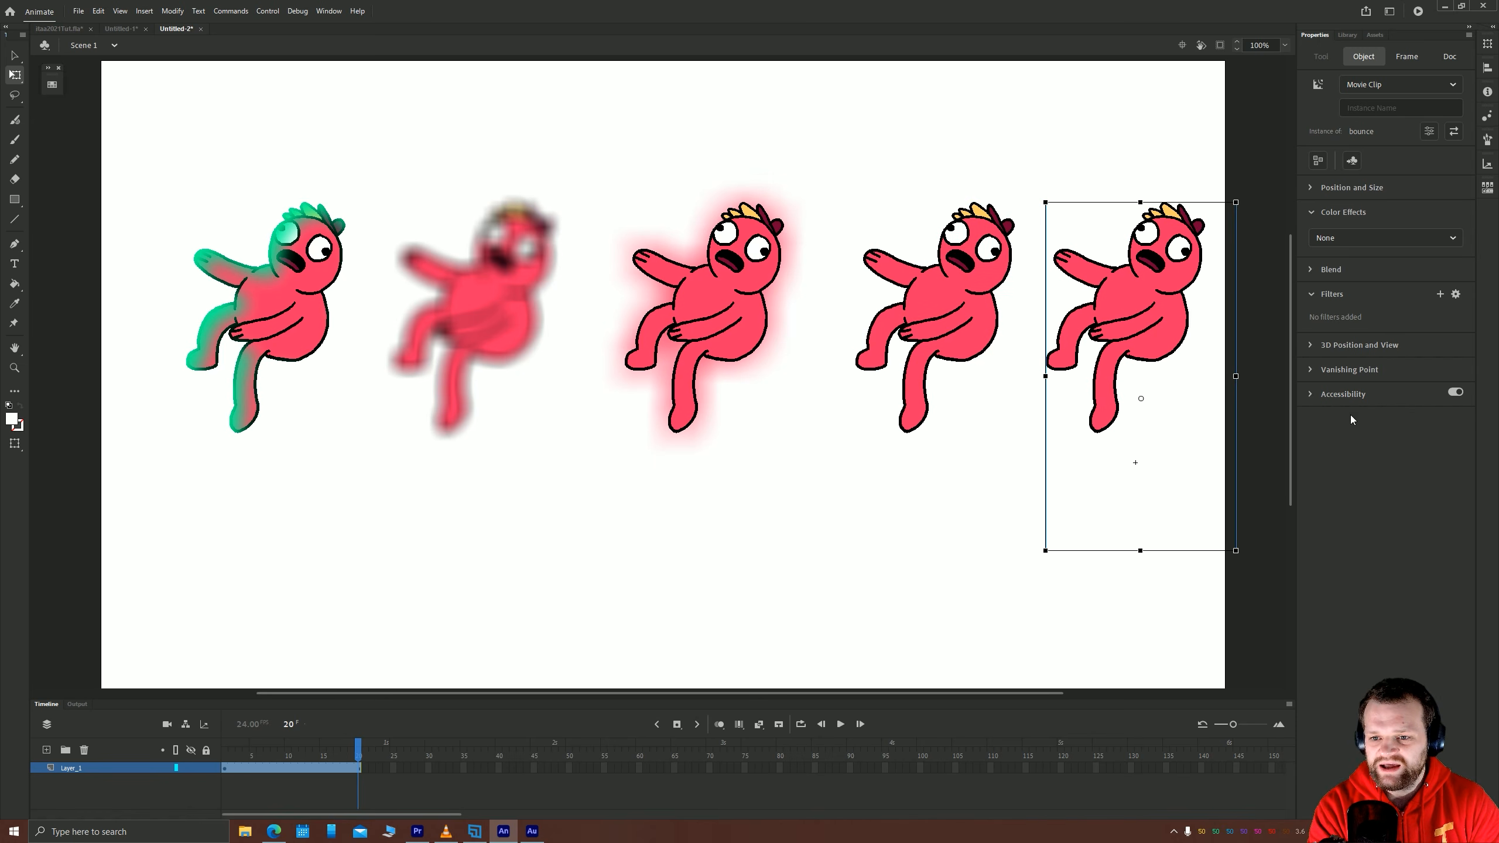
click(903, 305)
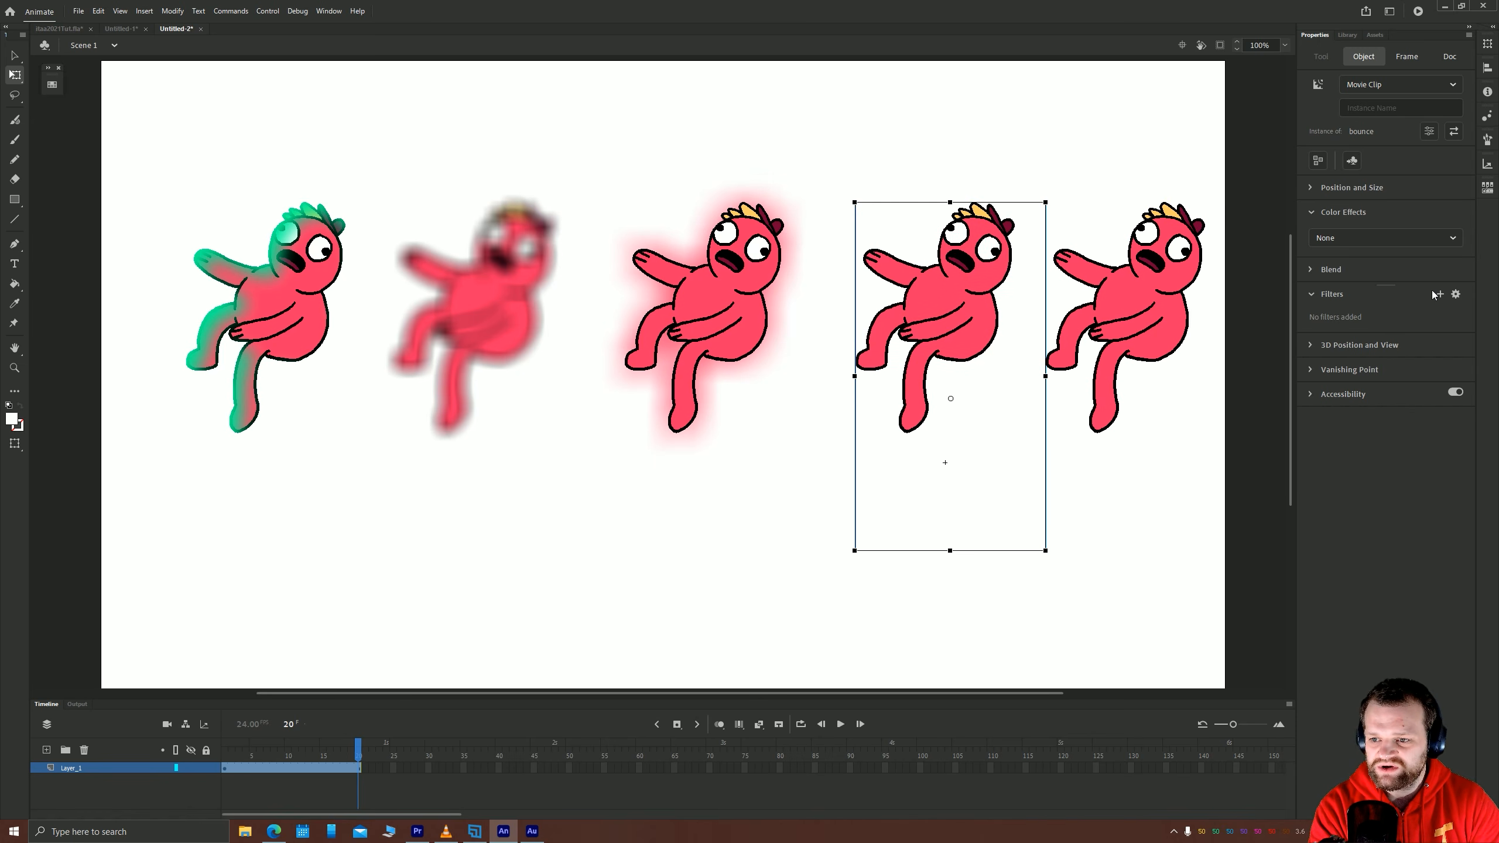
click(1438, 295)
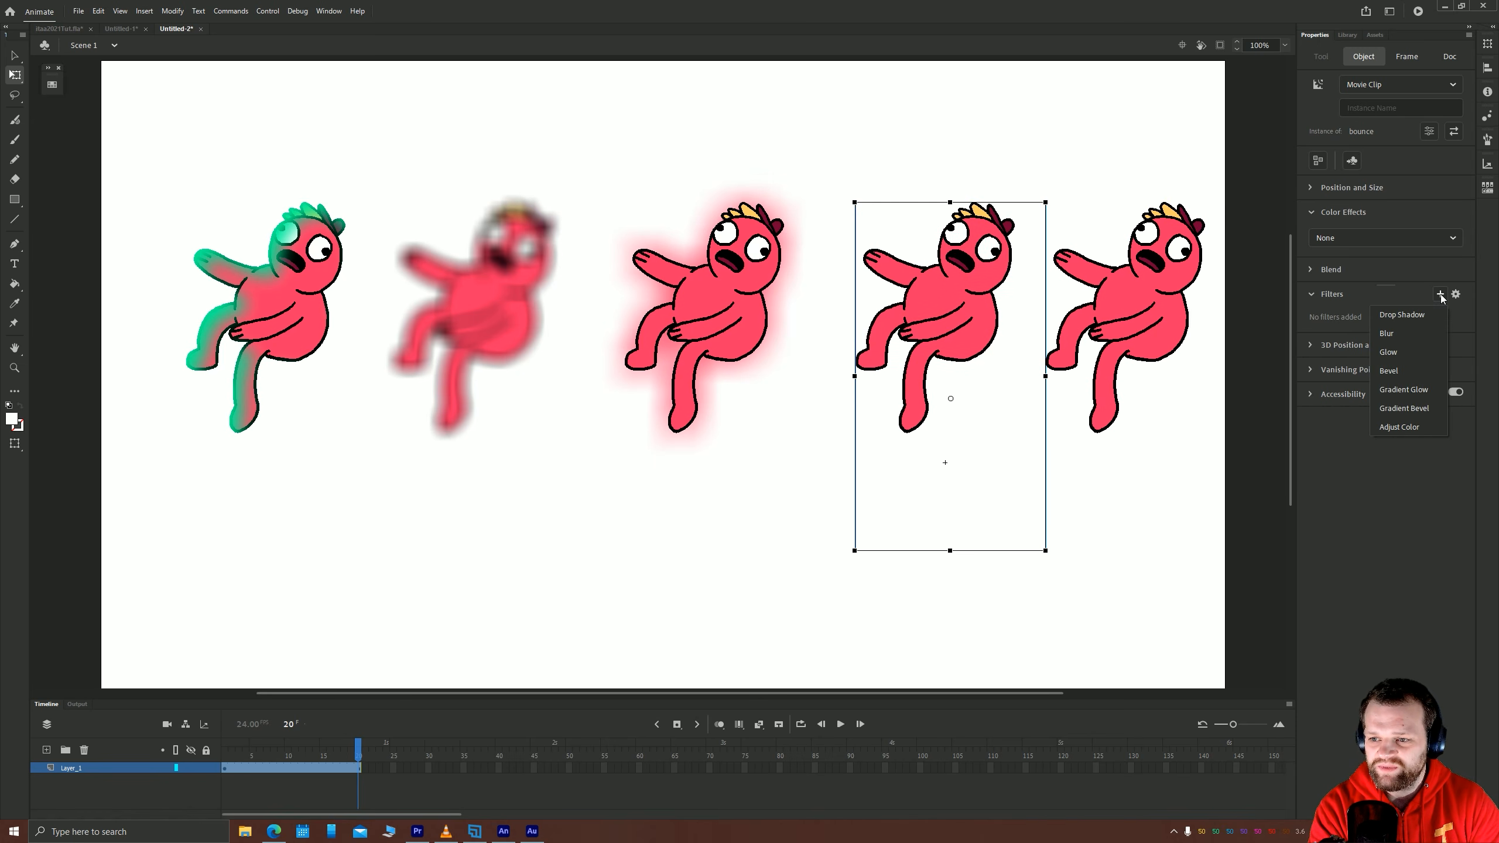
click(1392, 372)
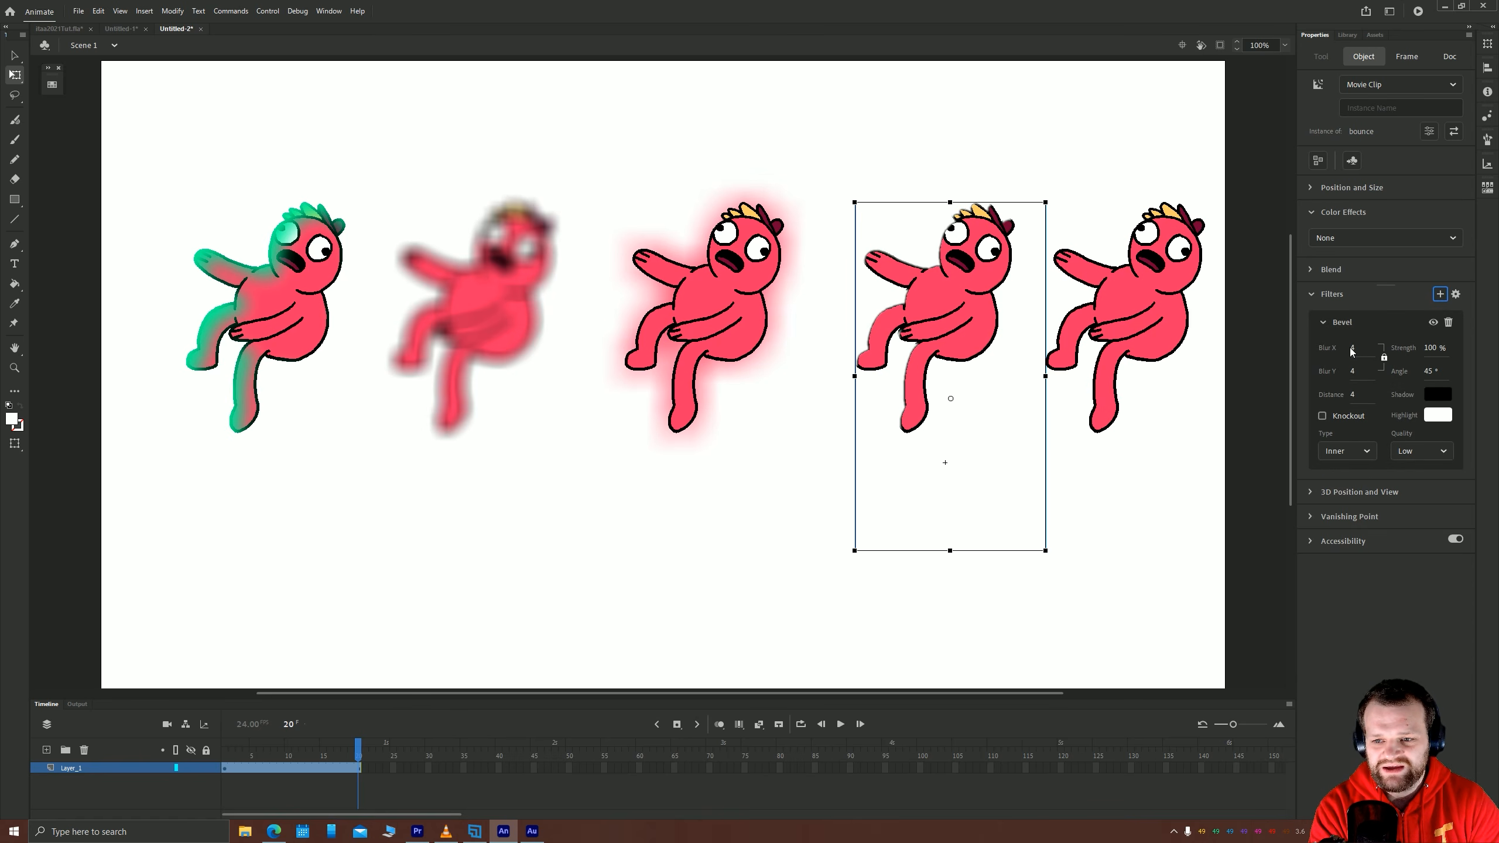
mouse_move(1352, 352)
mouse_down()
mouse_move(1384, 348)
mouse_move(1364, 343)
mouse_up()
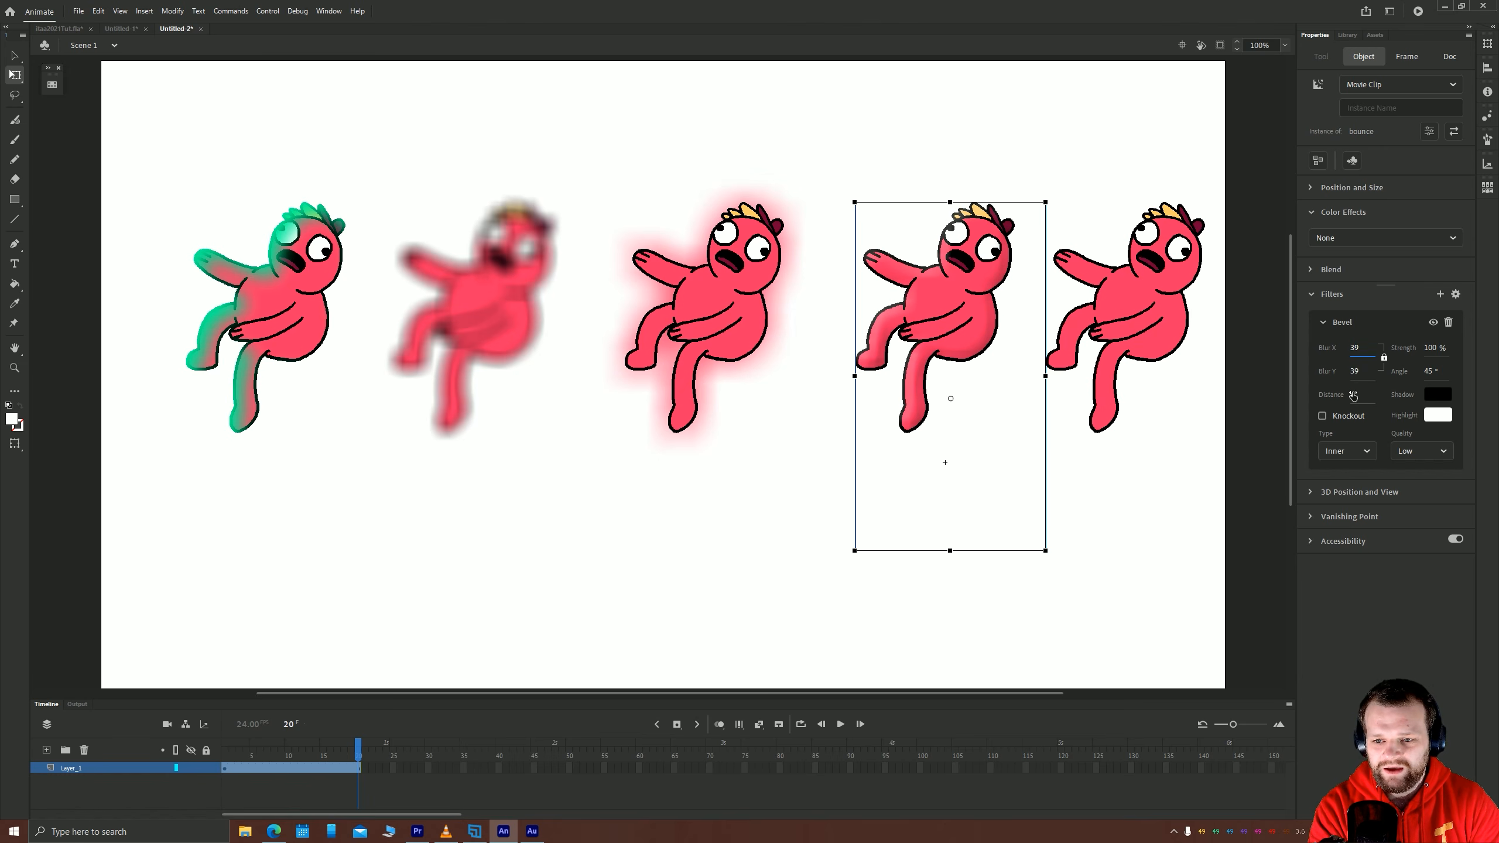
drag(1352, 395, 1348, 382)
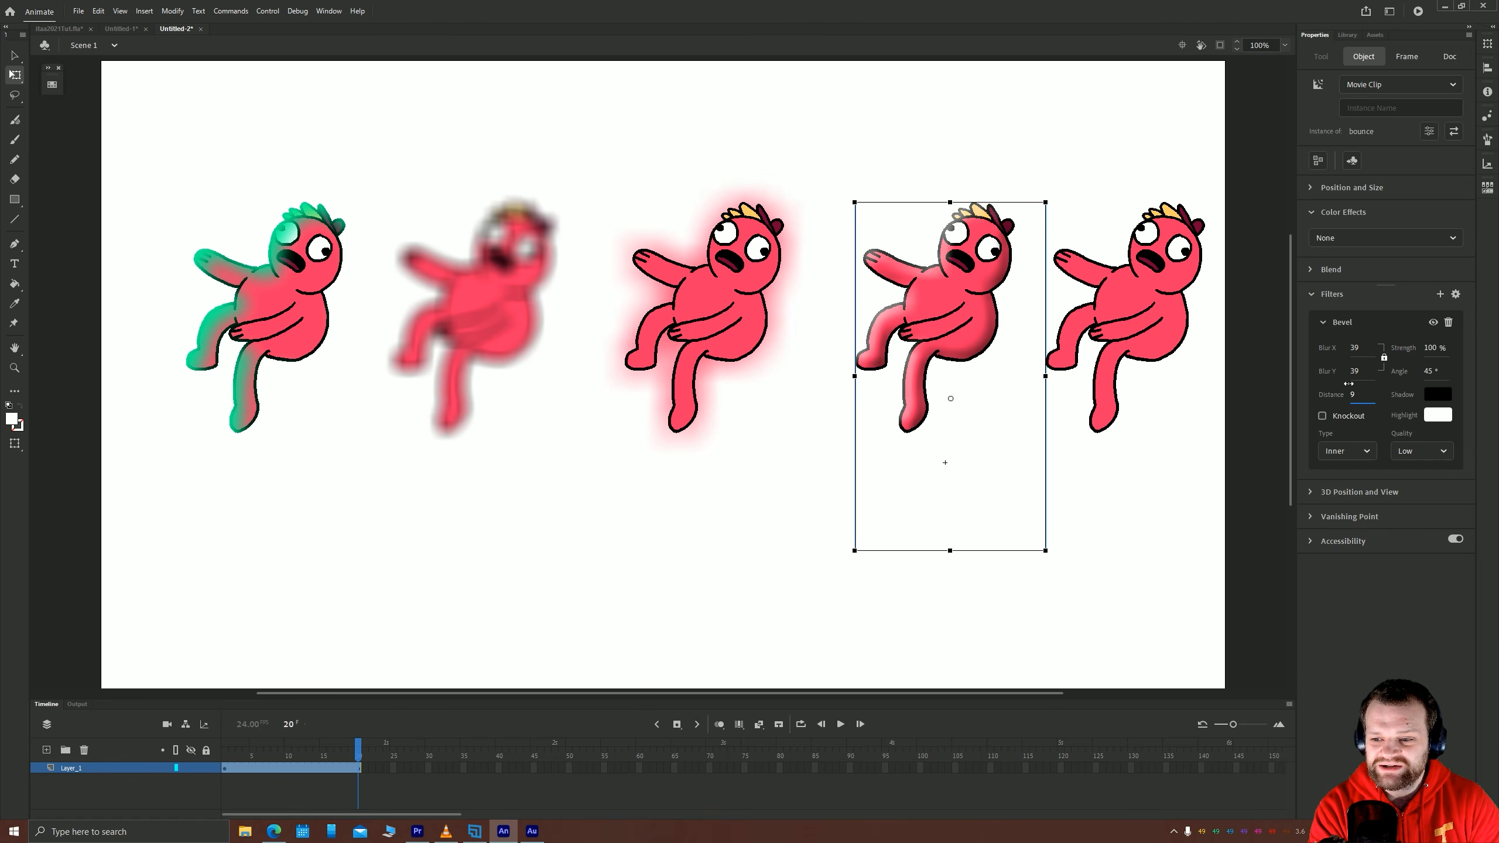
Compare the bevel's Outer and Full types on the fourth movie clip, and return it to Inner.
click(1352, 453)
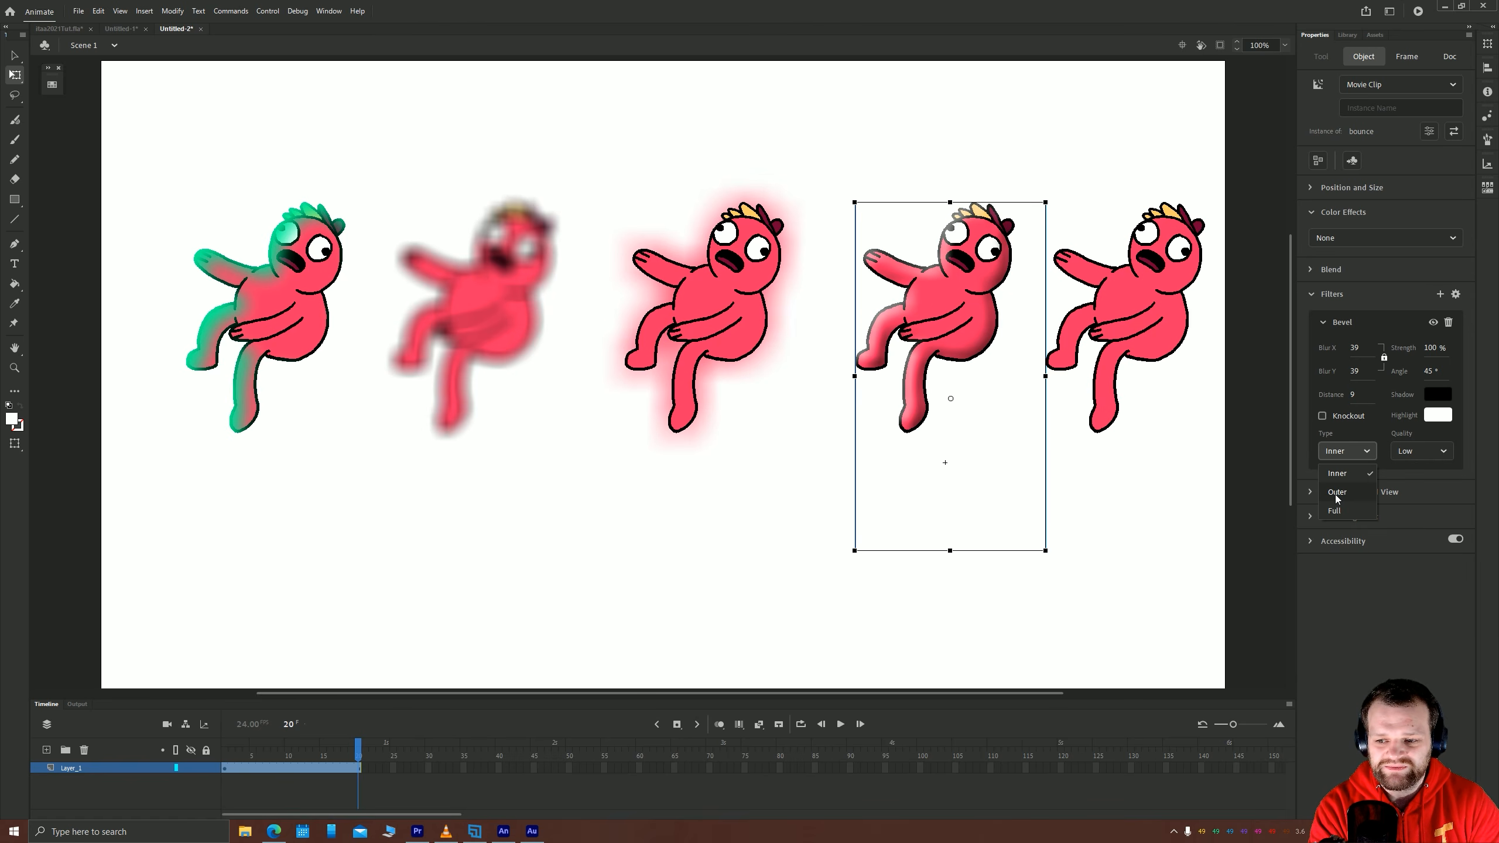
click(1335, 497)
click(1332, 454)
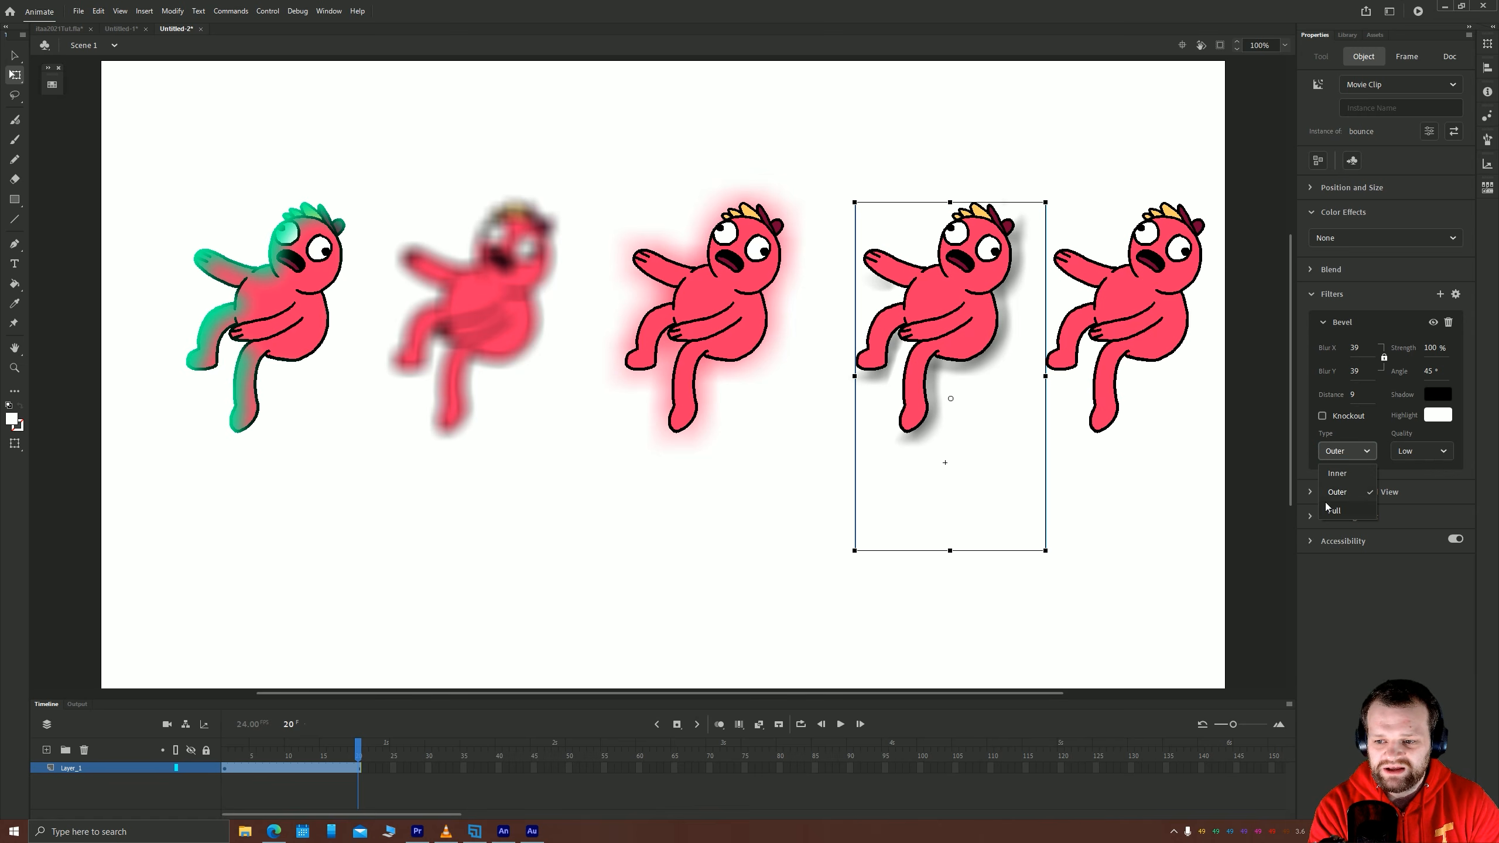
click(1336, 505)
click(1342, 452)
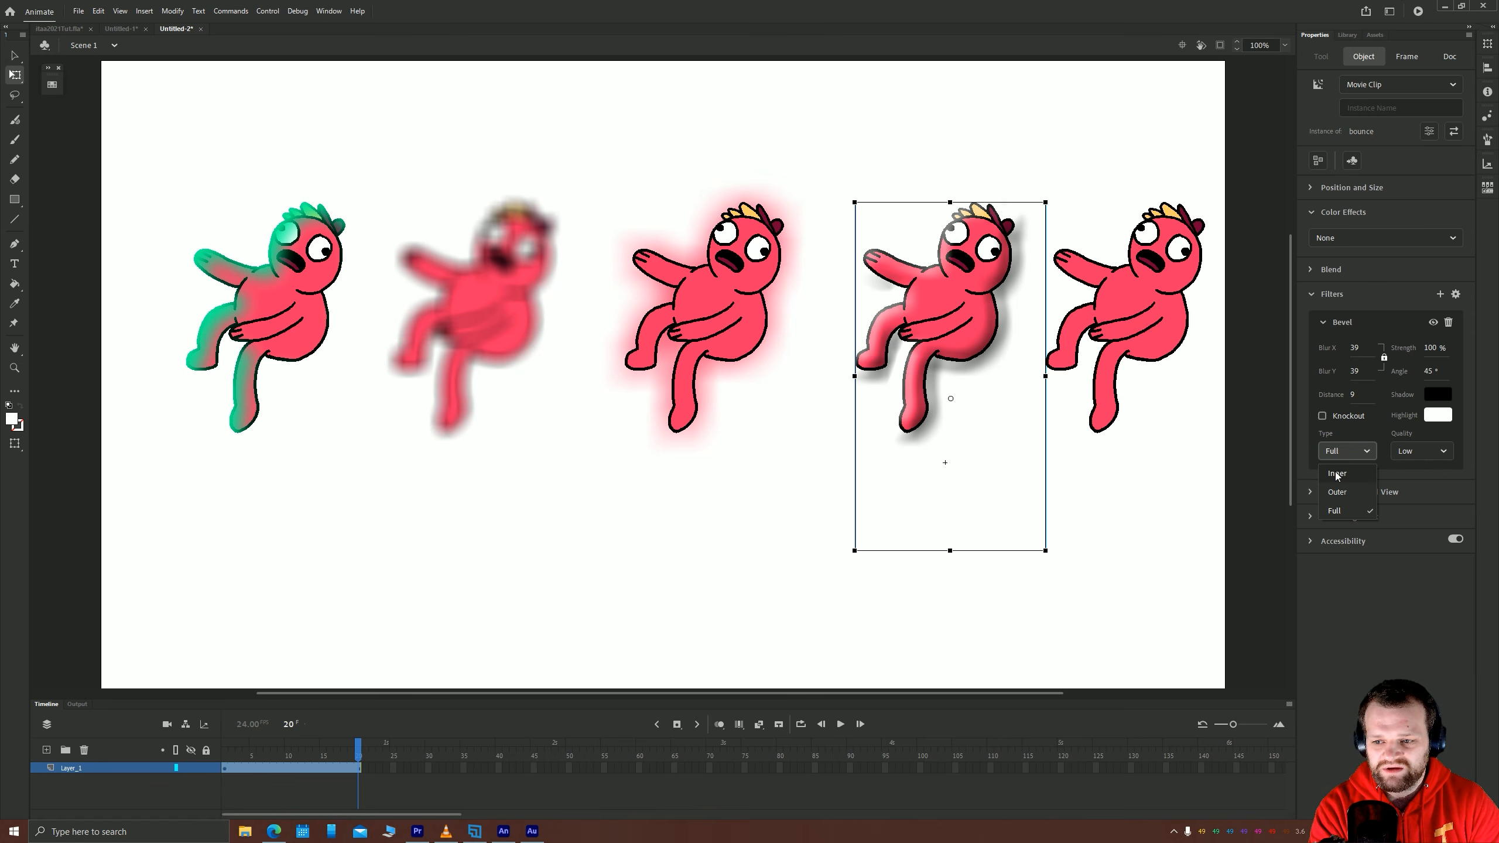
click(1338, 476)
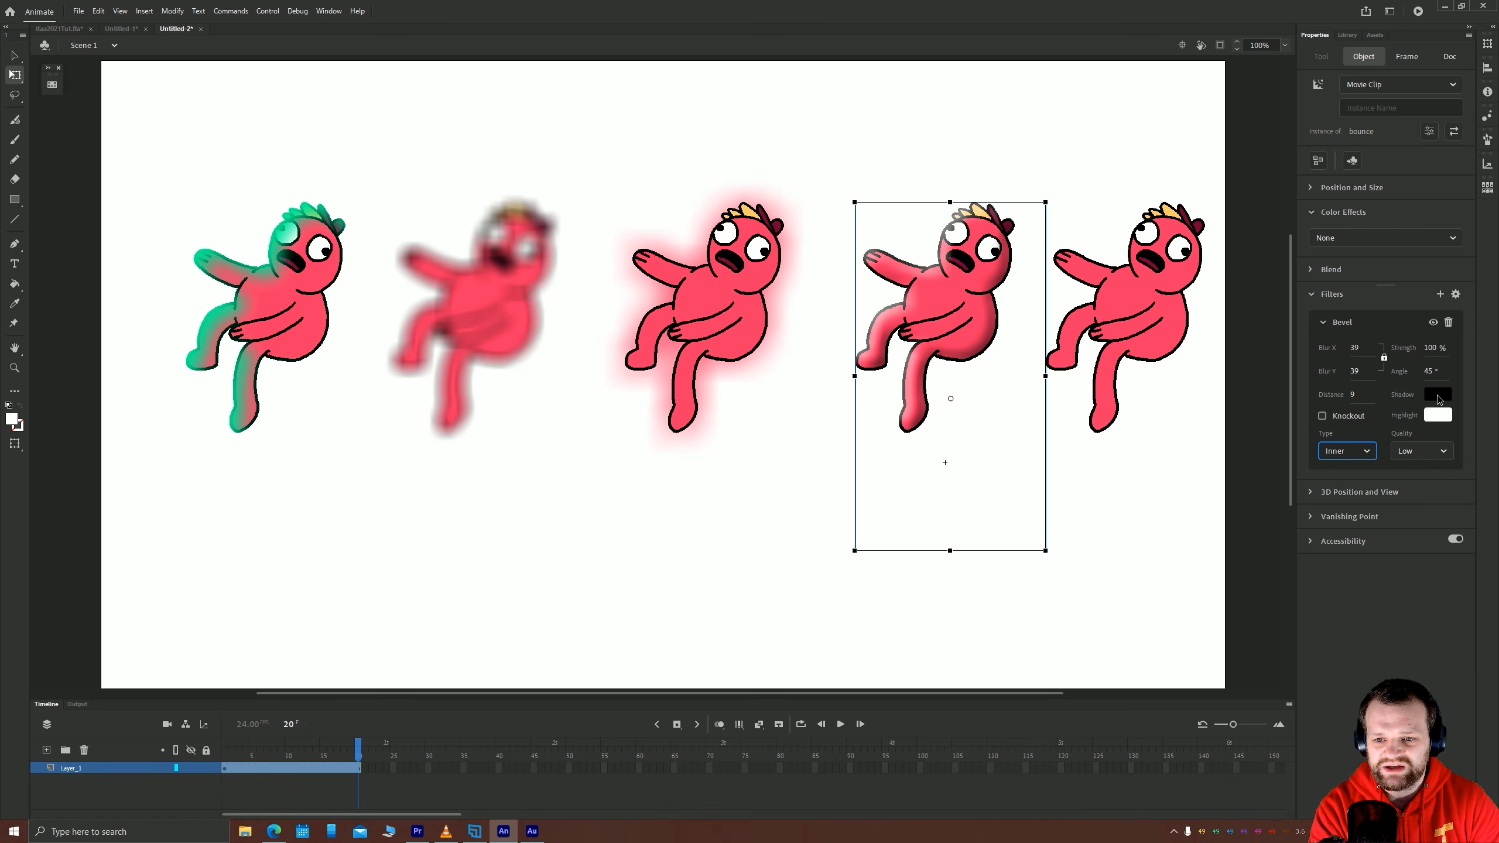
Set the bevel's shadow color to #900048 and its highlight to the lightest BrokenCampfire swatch, and deselect the clip.
click(1436, 395)
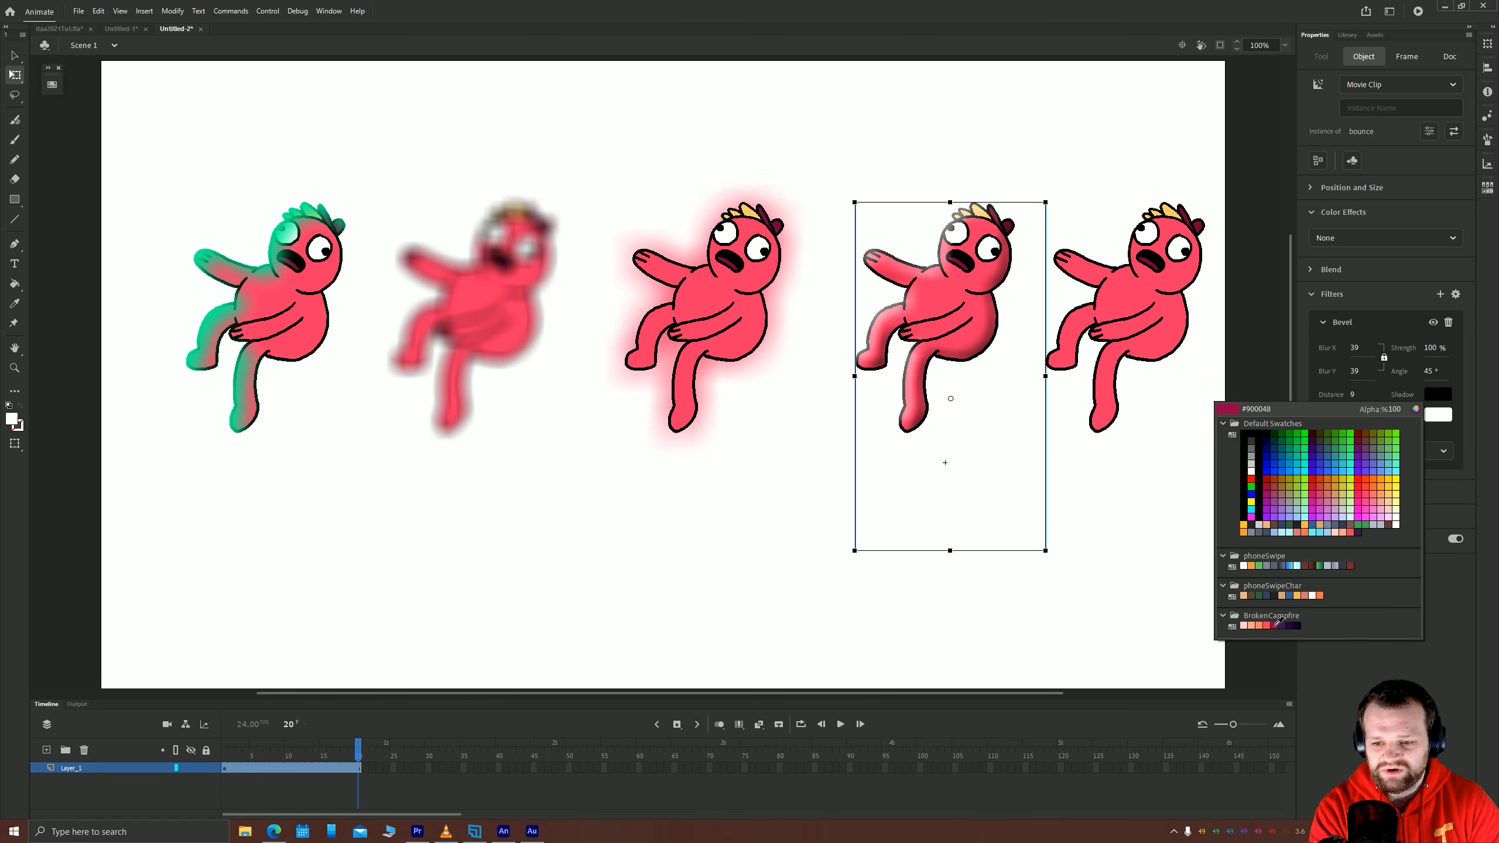
click(1274, 625)
click(1438, 413)
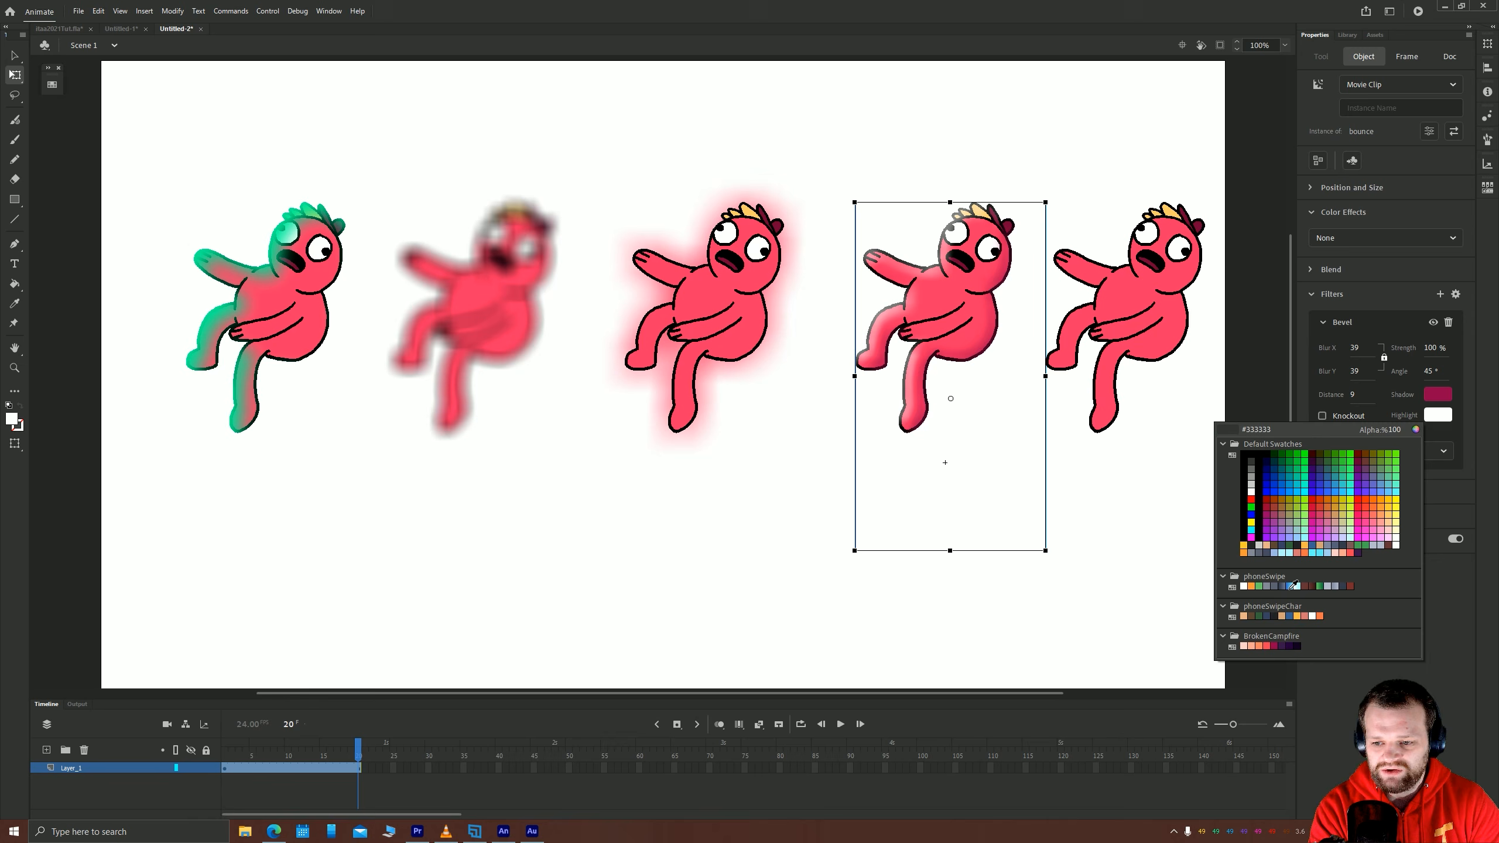
click(1244, 645)
click(747, 548)
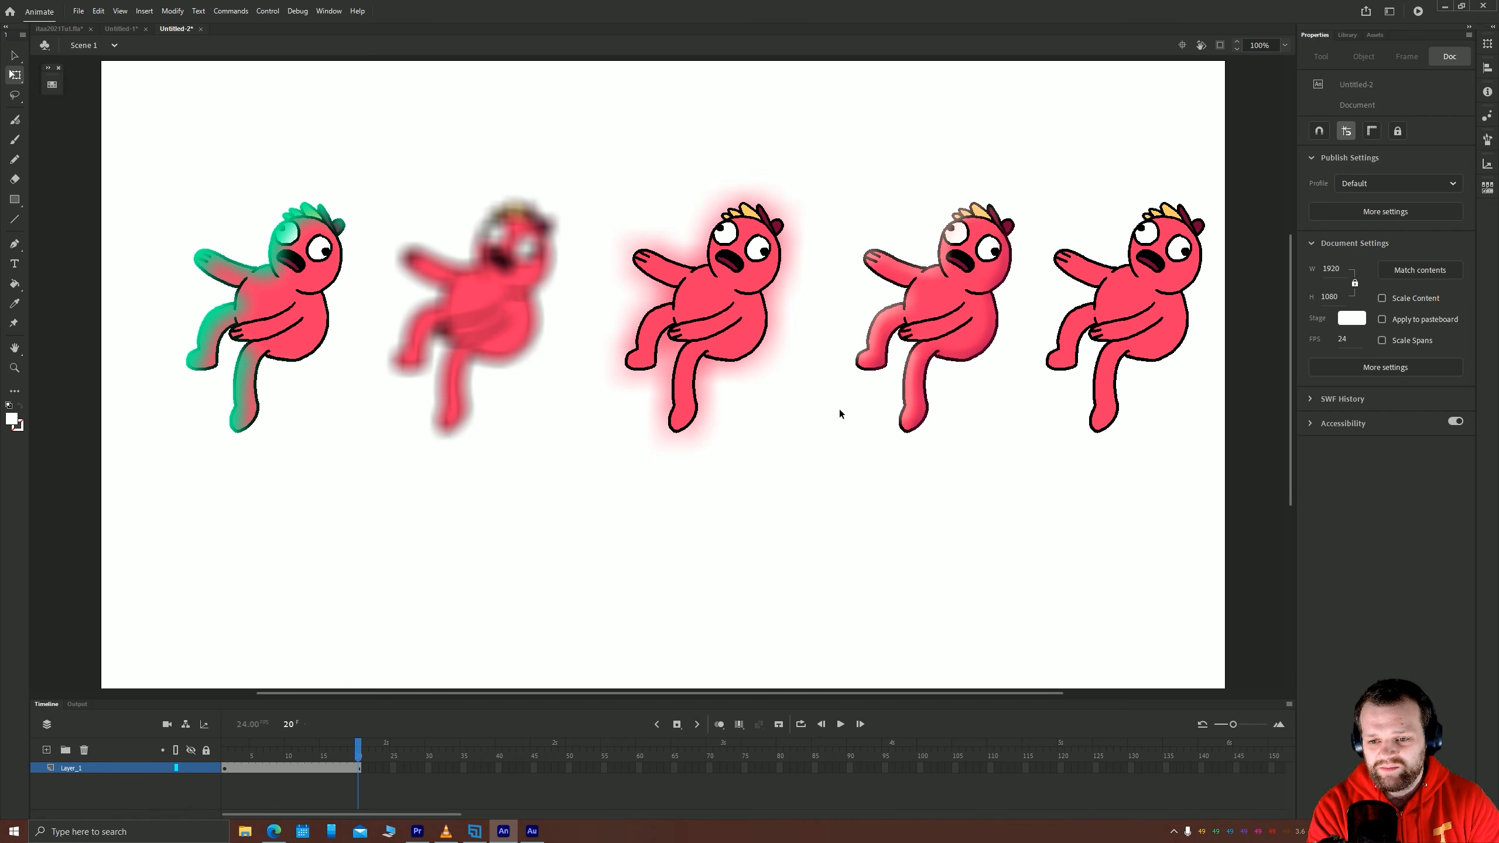
Move all five movie clips together toward the upper-left of the stage to free space below them.
drag(1217, 505, 61, 125)
drag(274, 312, 217, 223)
click(805, 539)
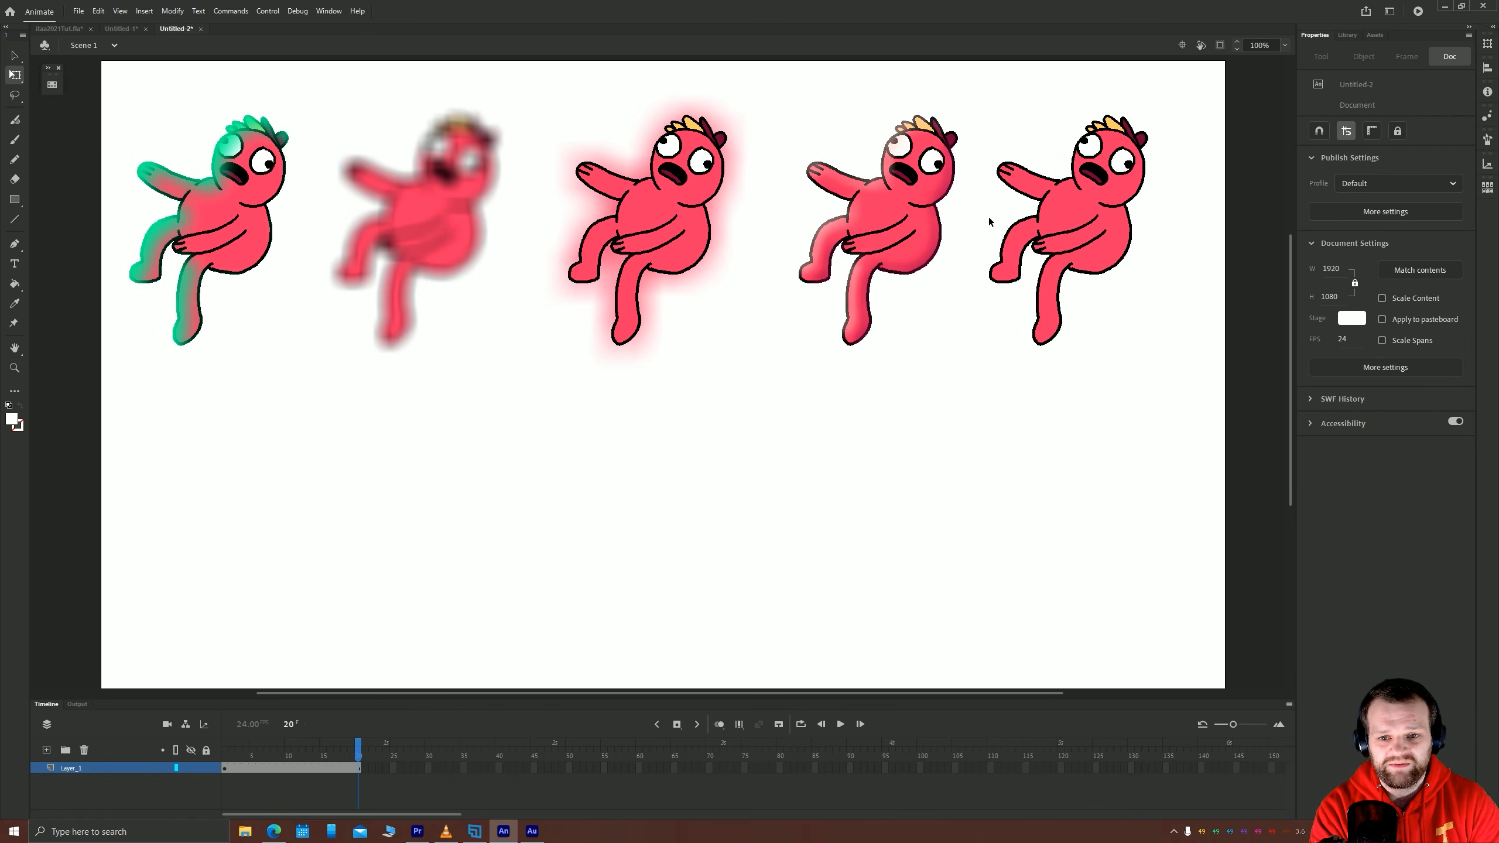
Copy the fifth movie clip below the first one, and give the original a Gradient Glow filter with blur 32.
click(1055, 237)
drag(1055, 238, 216, 507)
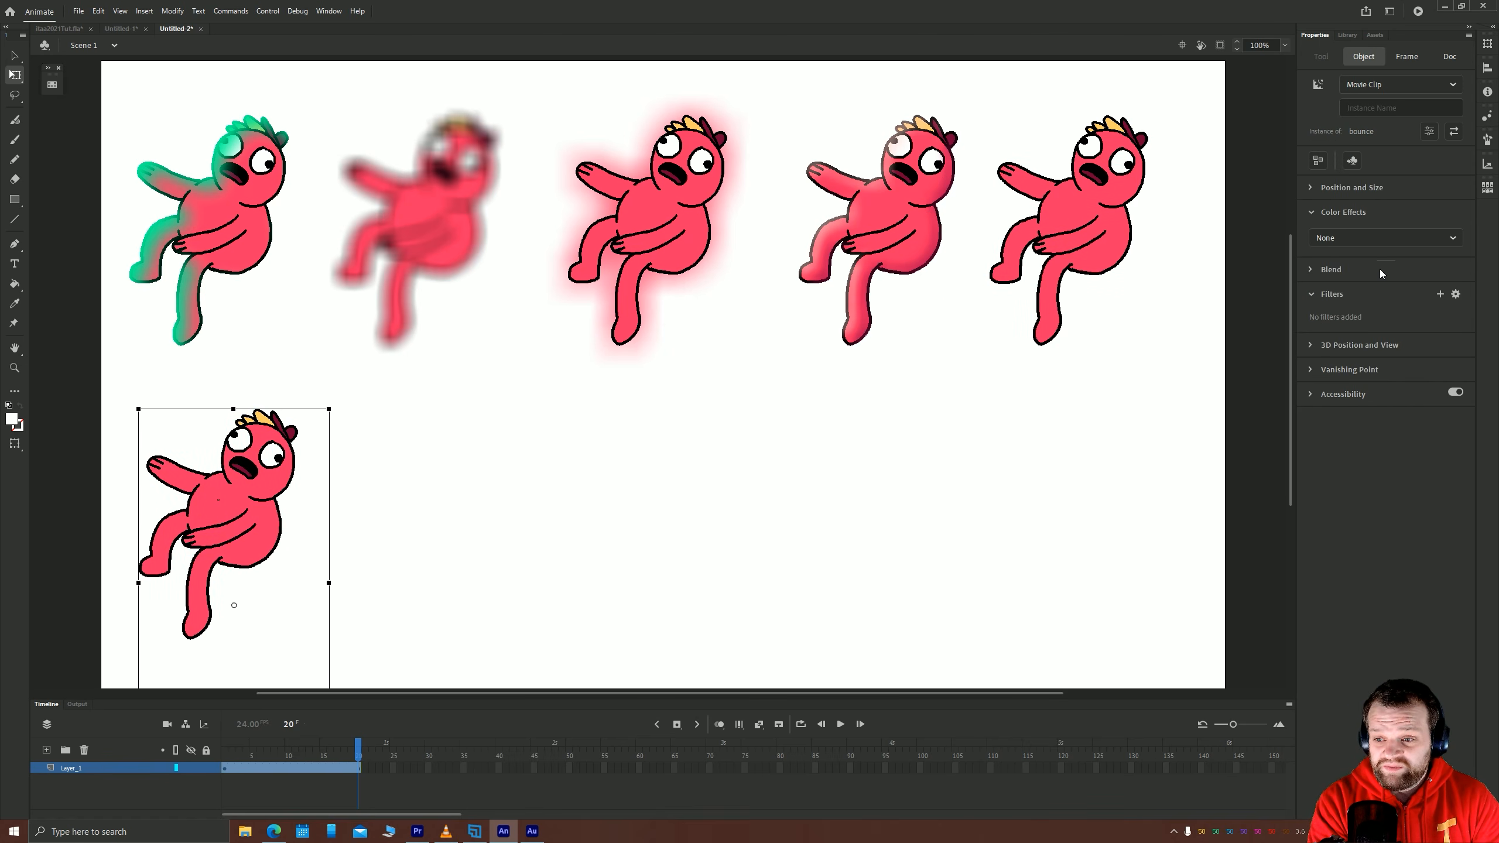
click(1440, 294)
click(1387, 390)
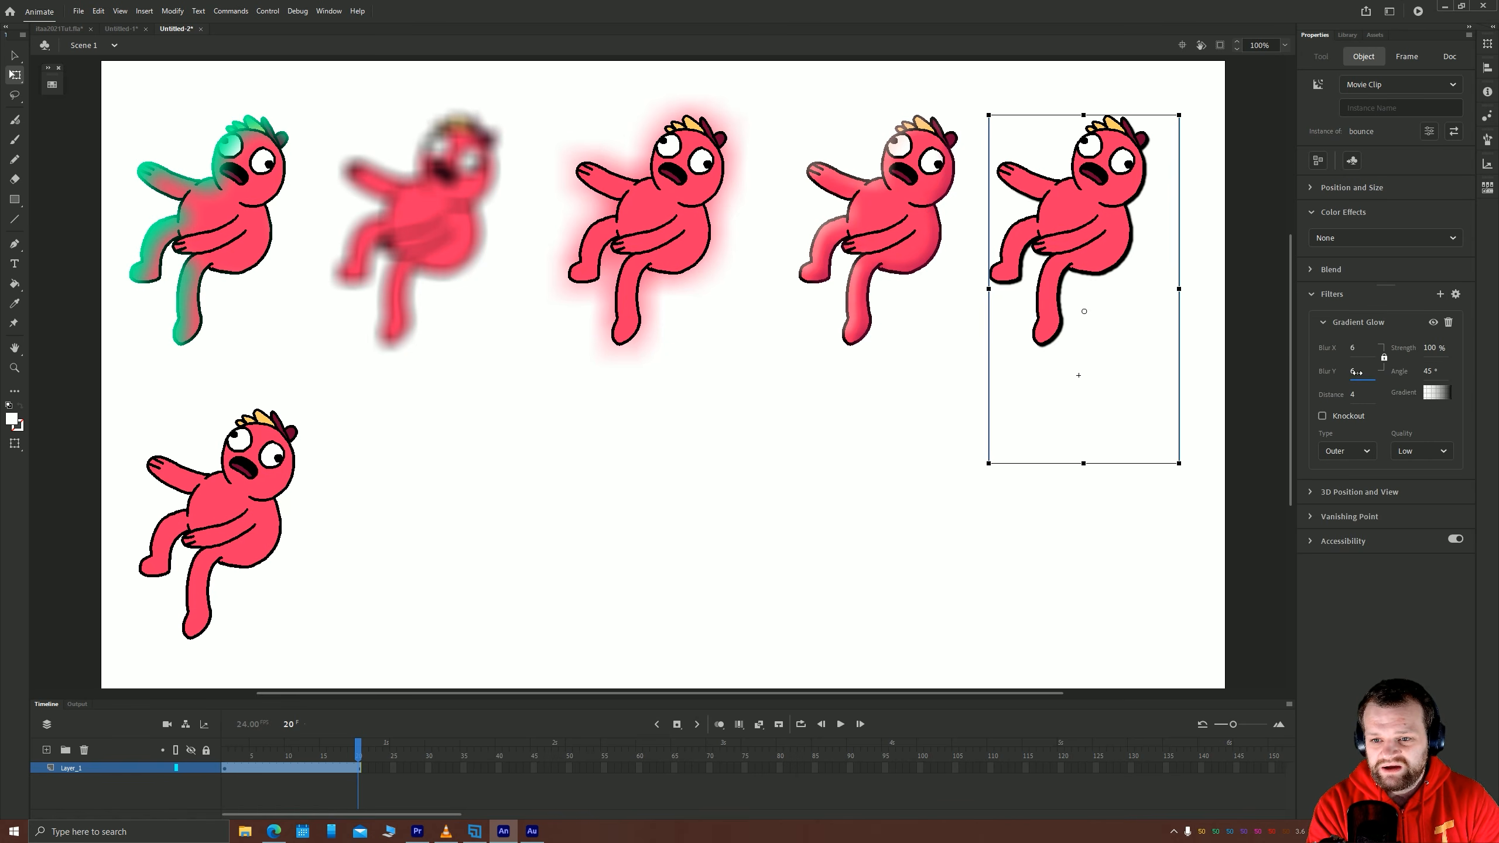
drag(1353, 371, 1366, 369)
Add color stops to the fifth clip's glow gradient, with black in the middle, light purple near the end and pink before the black.
click(1428, 394)
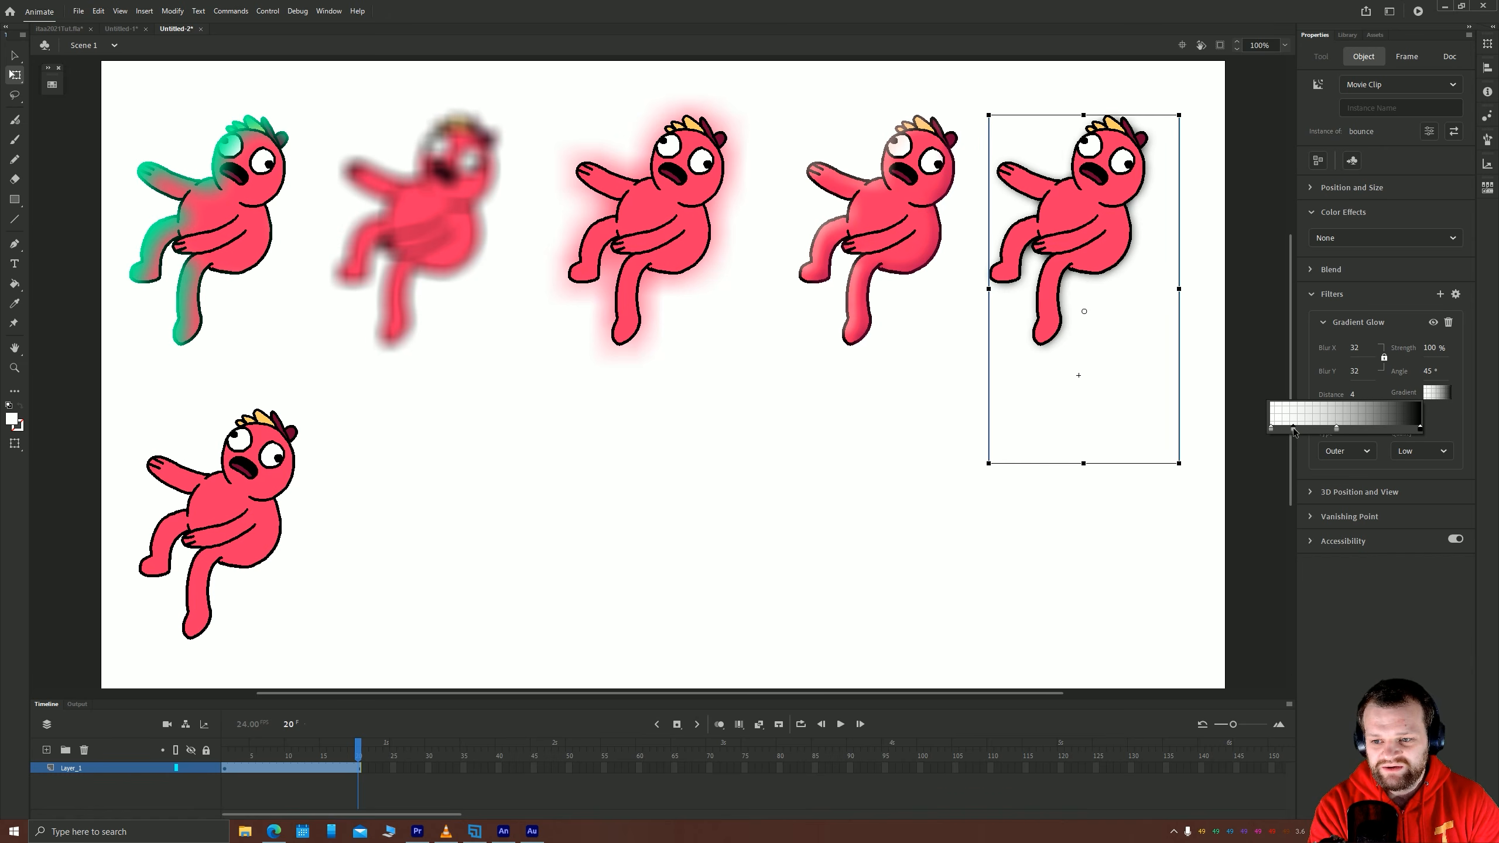
click(1293, 429)
click(1316, 429)
mouse_move(1337, 430)
mouse_down()
mouse_move(1385, 430)
mouse_move(1348, 434)
mouse_up()
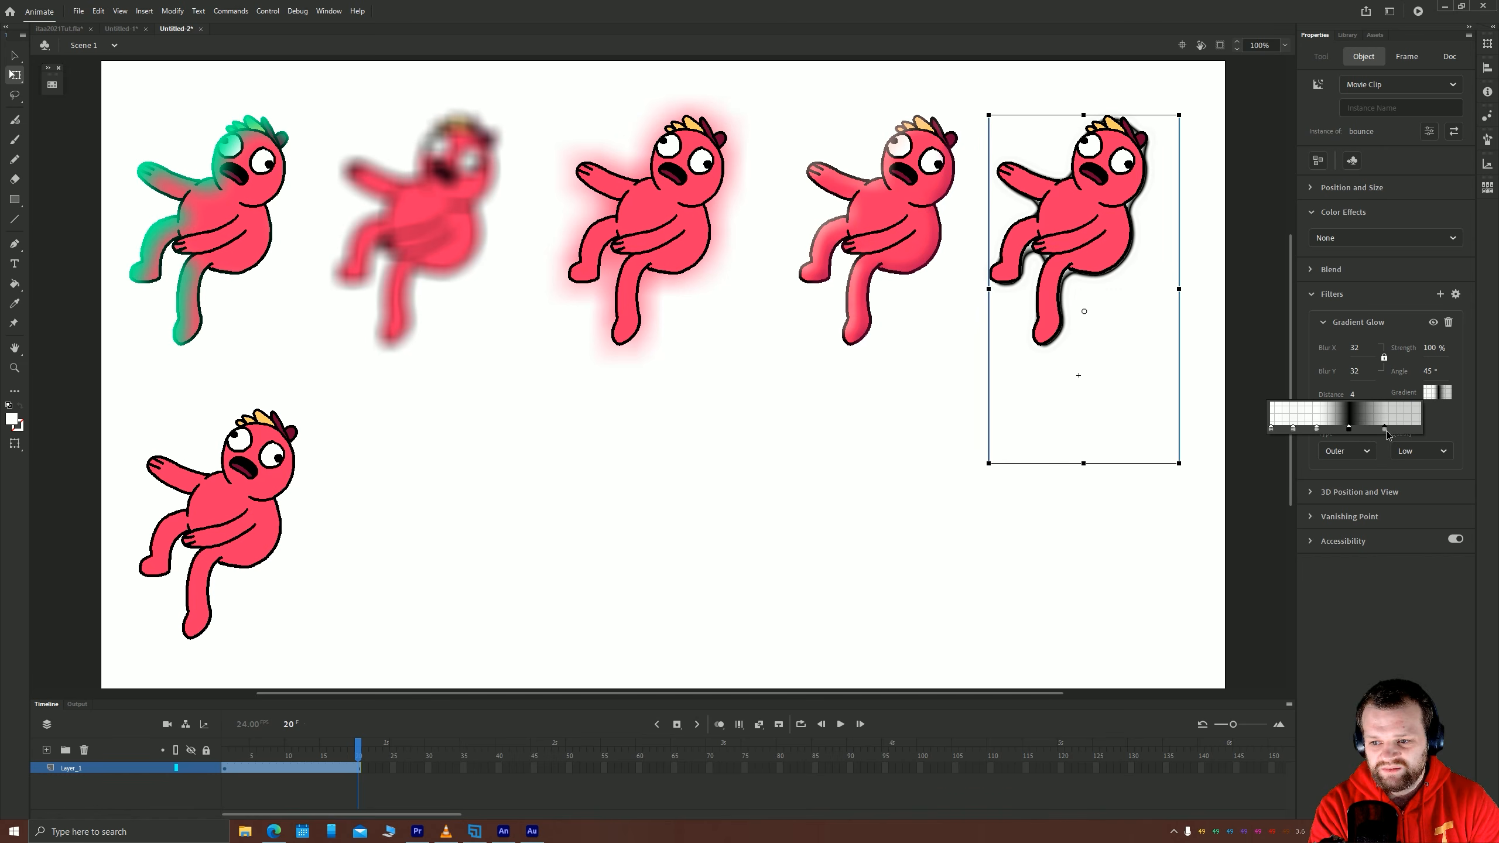
click(1403, 429)
click(1403, 429)
click(1341, 467)
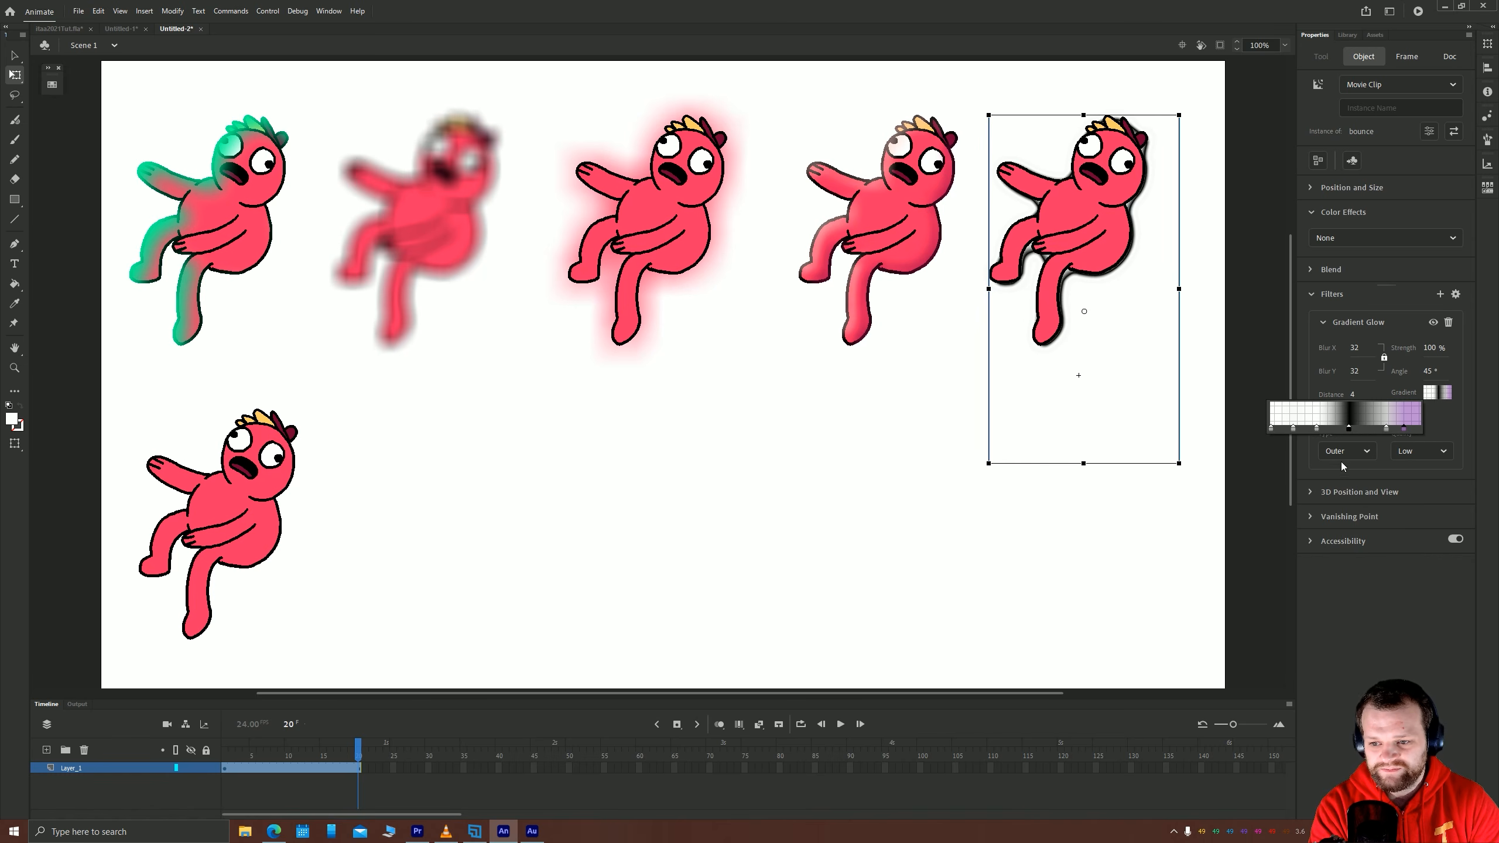
click(1317, 429)
click(1252, 496)
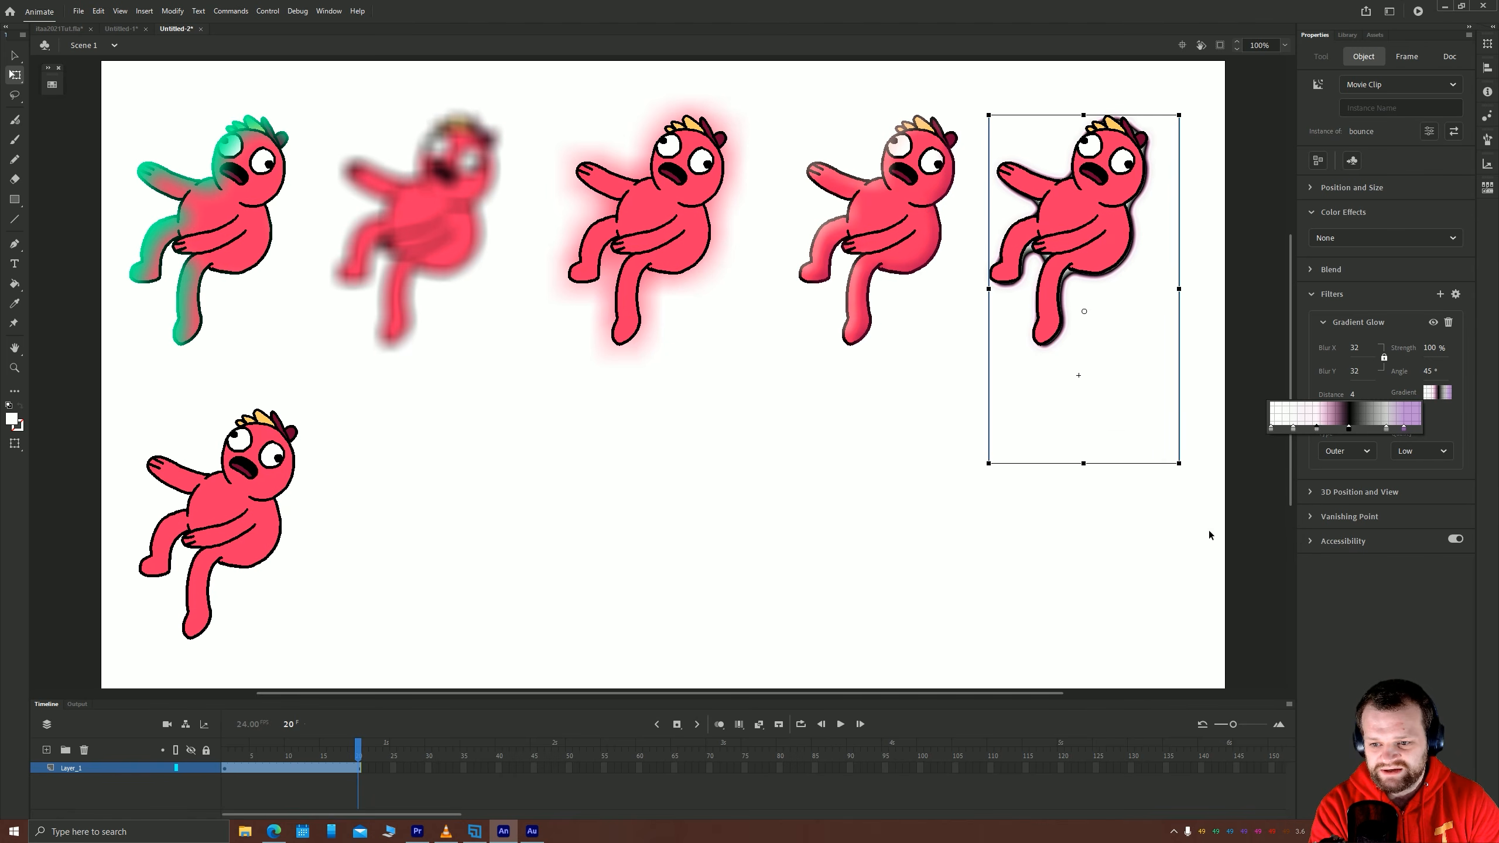
Recolor the second stop from the start of the fifth clip's glow gradient with the red default swatch.
click(1294, 429)
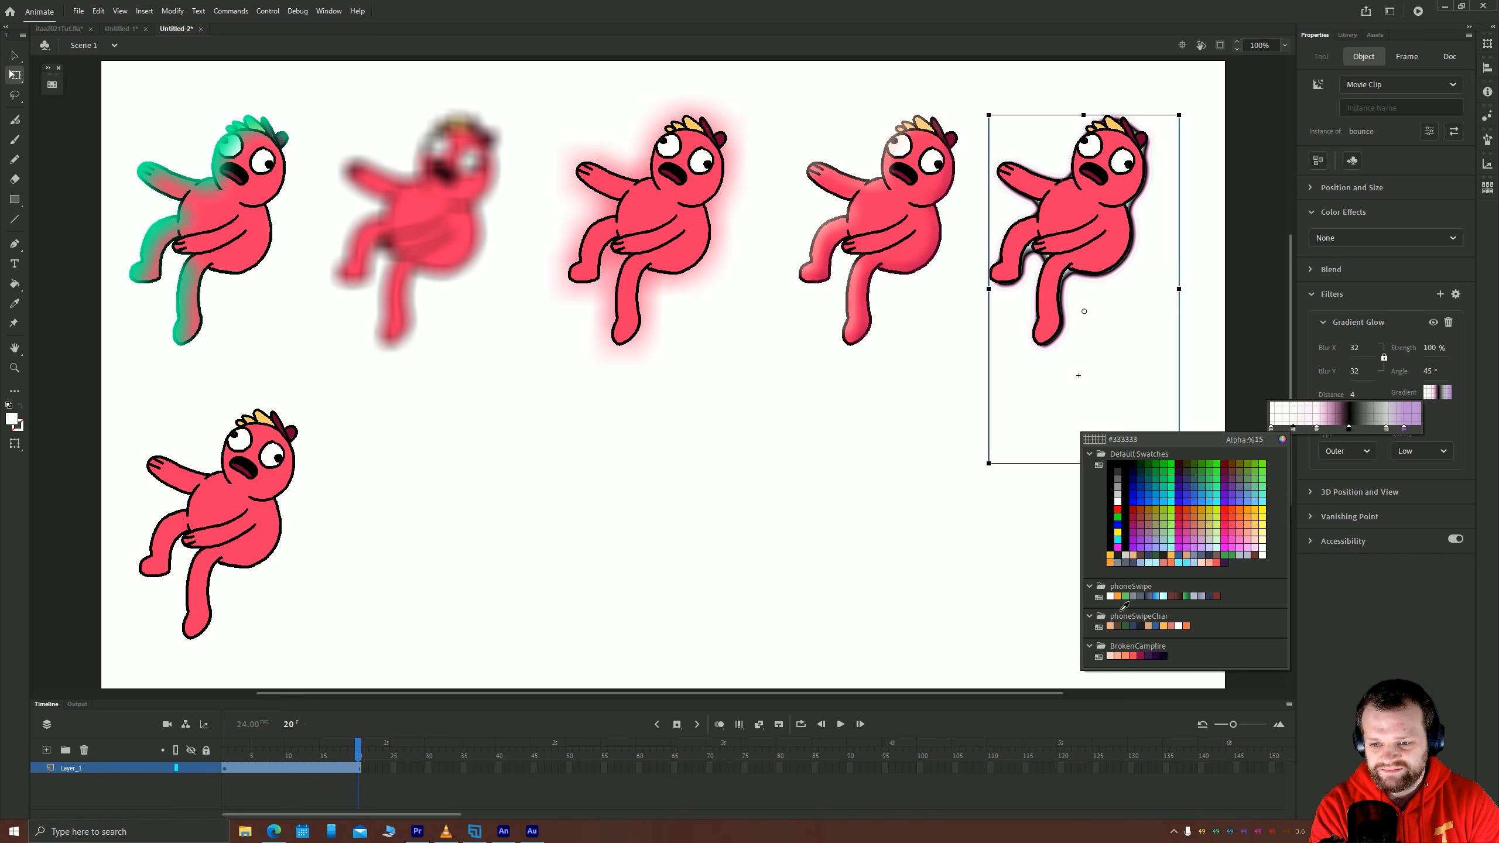
click(1118, 514)
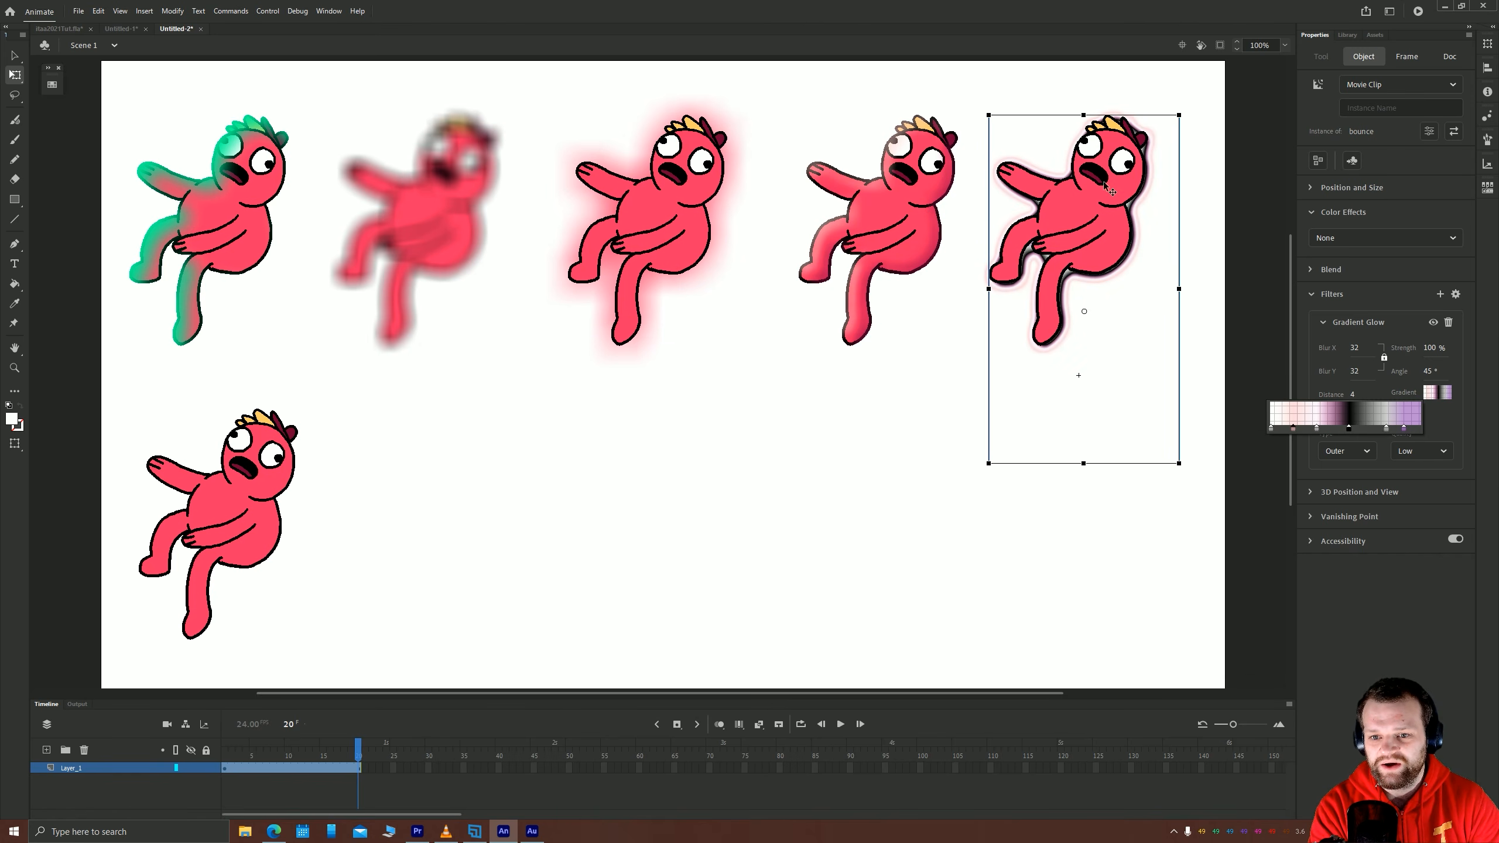
click(1344, 634)
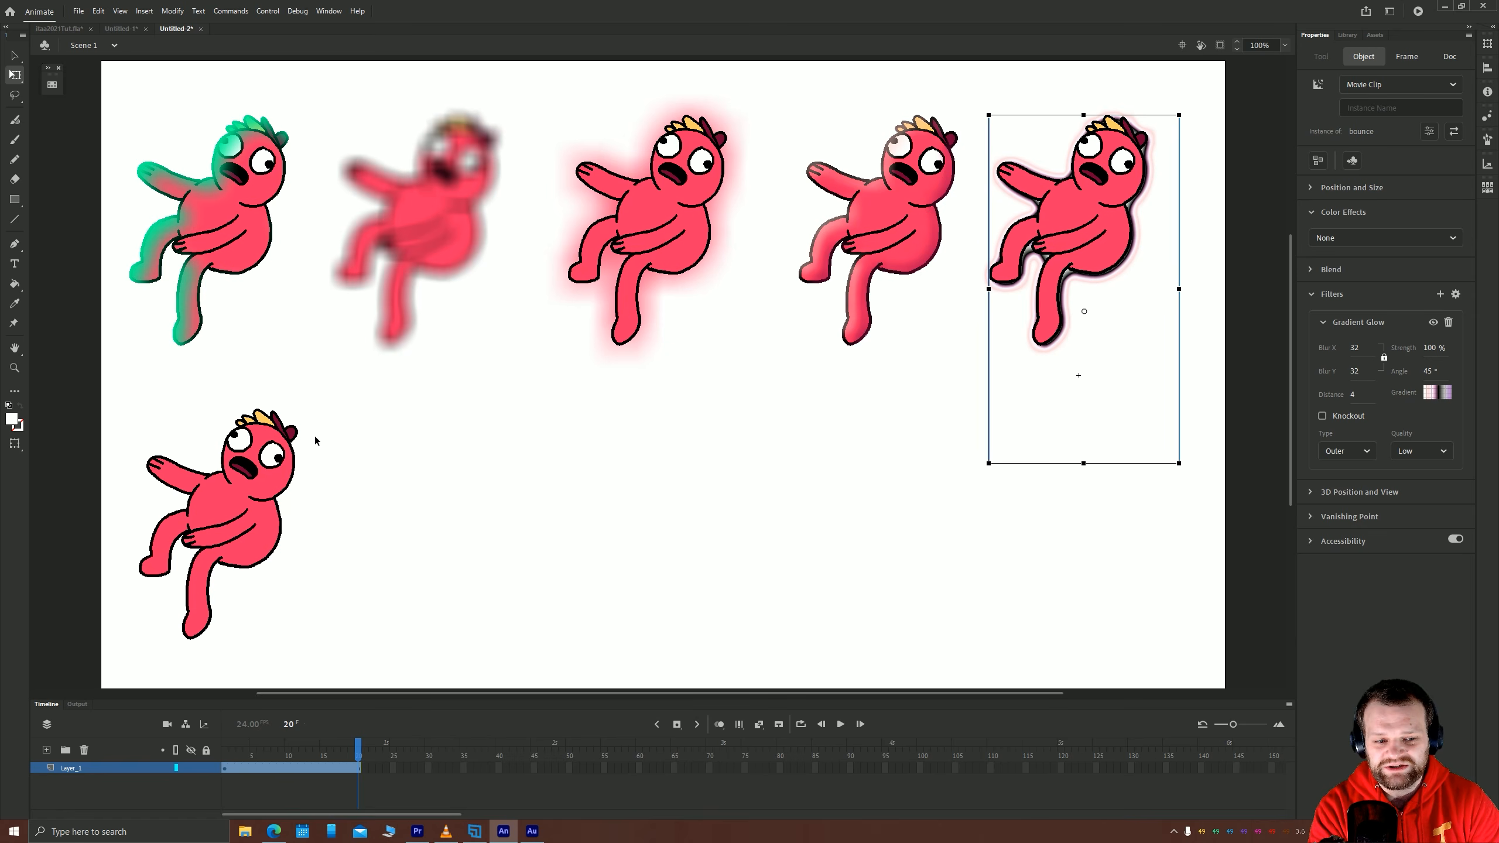
Copy the unfiltered clip in the lower row twice, placing the copies beside it in the same row.
click(300, 471)
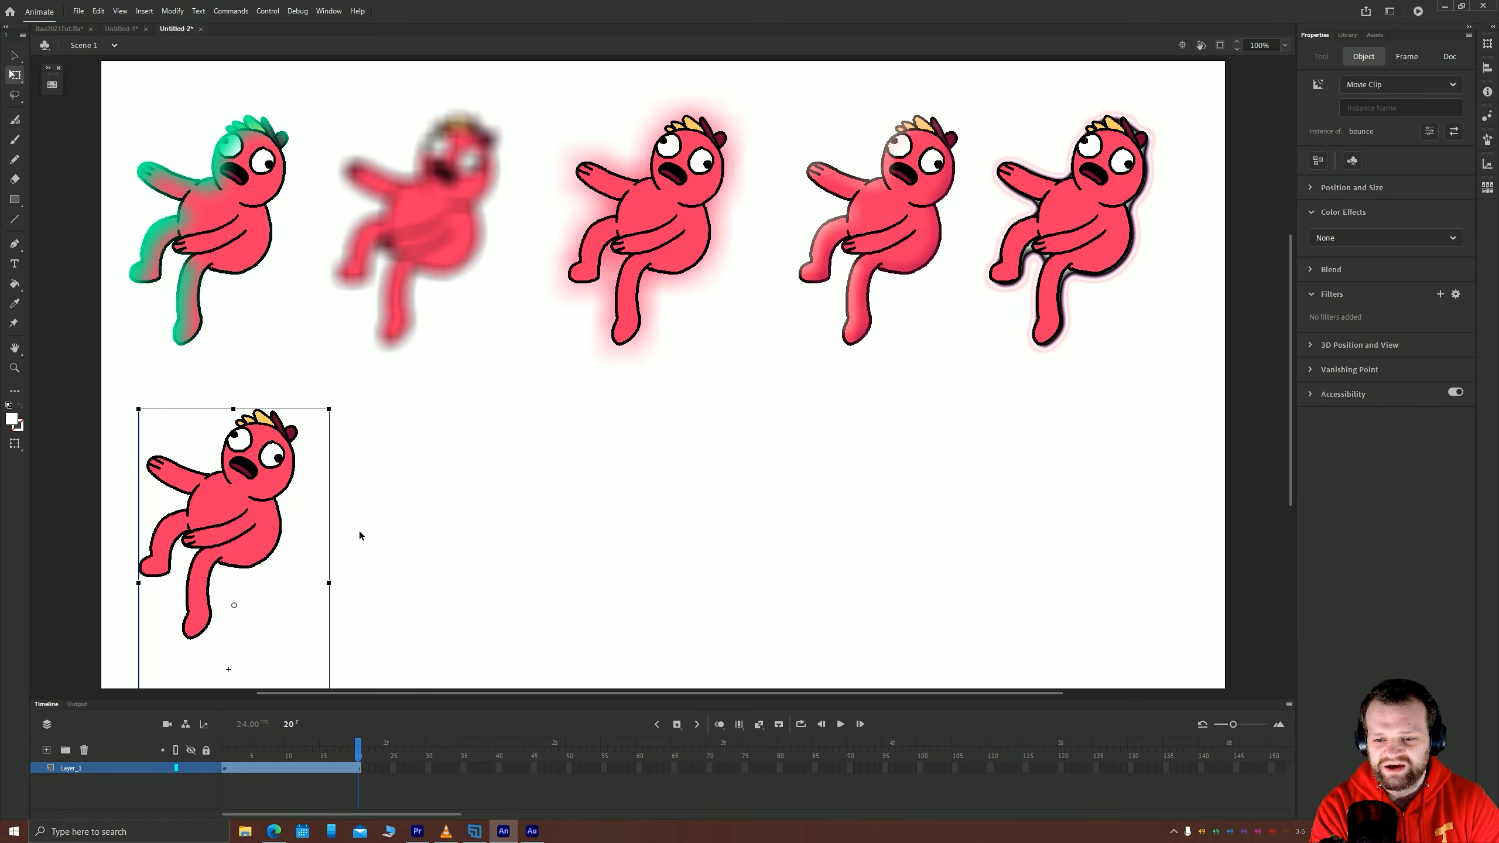
drag(208, 528, 431, 522)
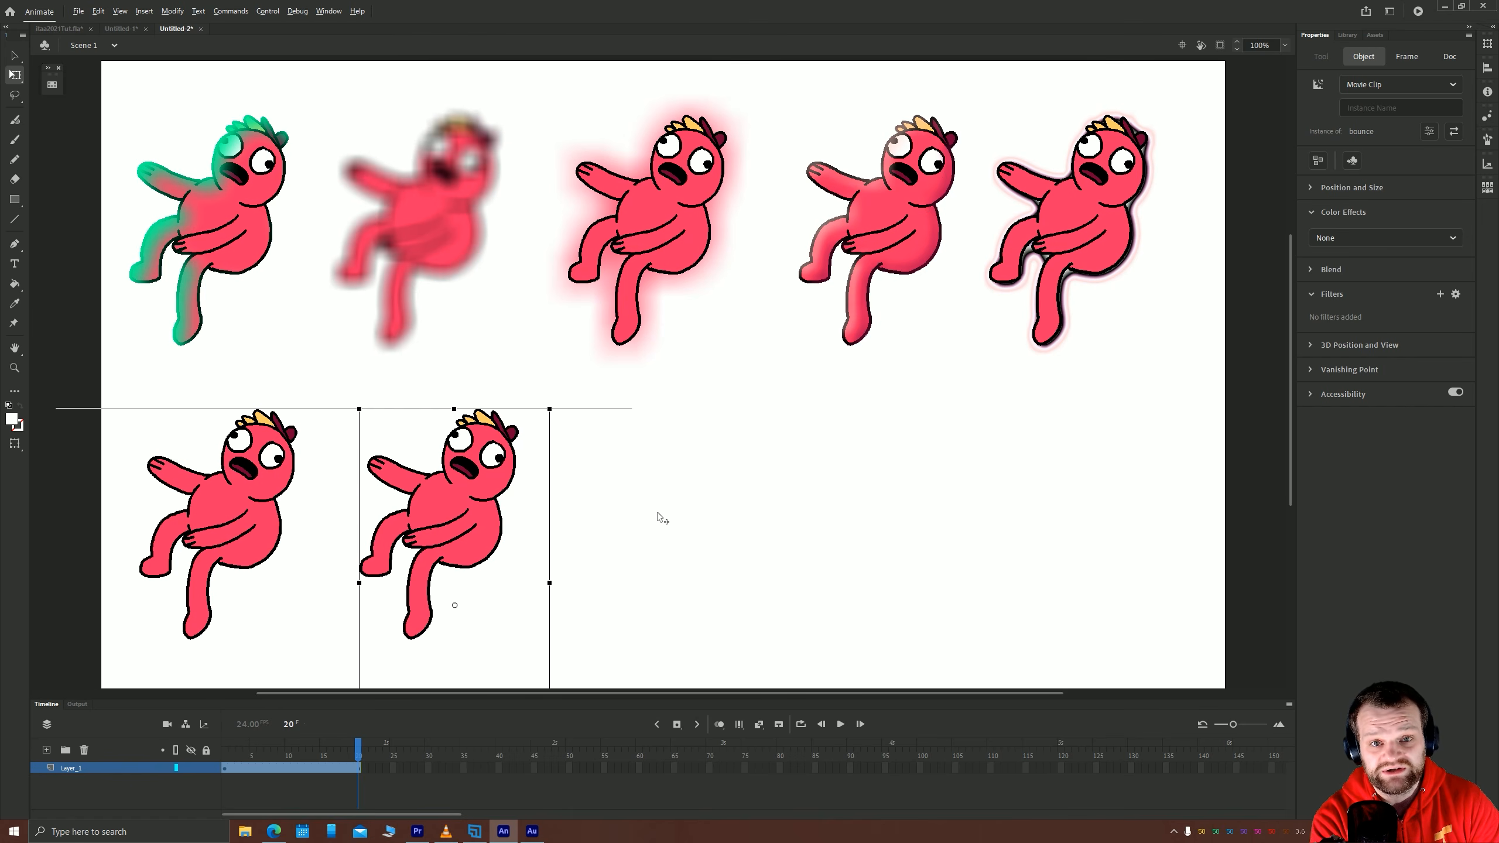
key(ctrl+d)
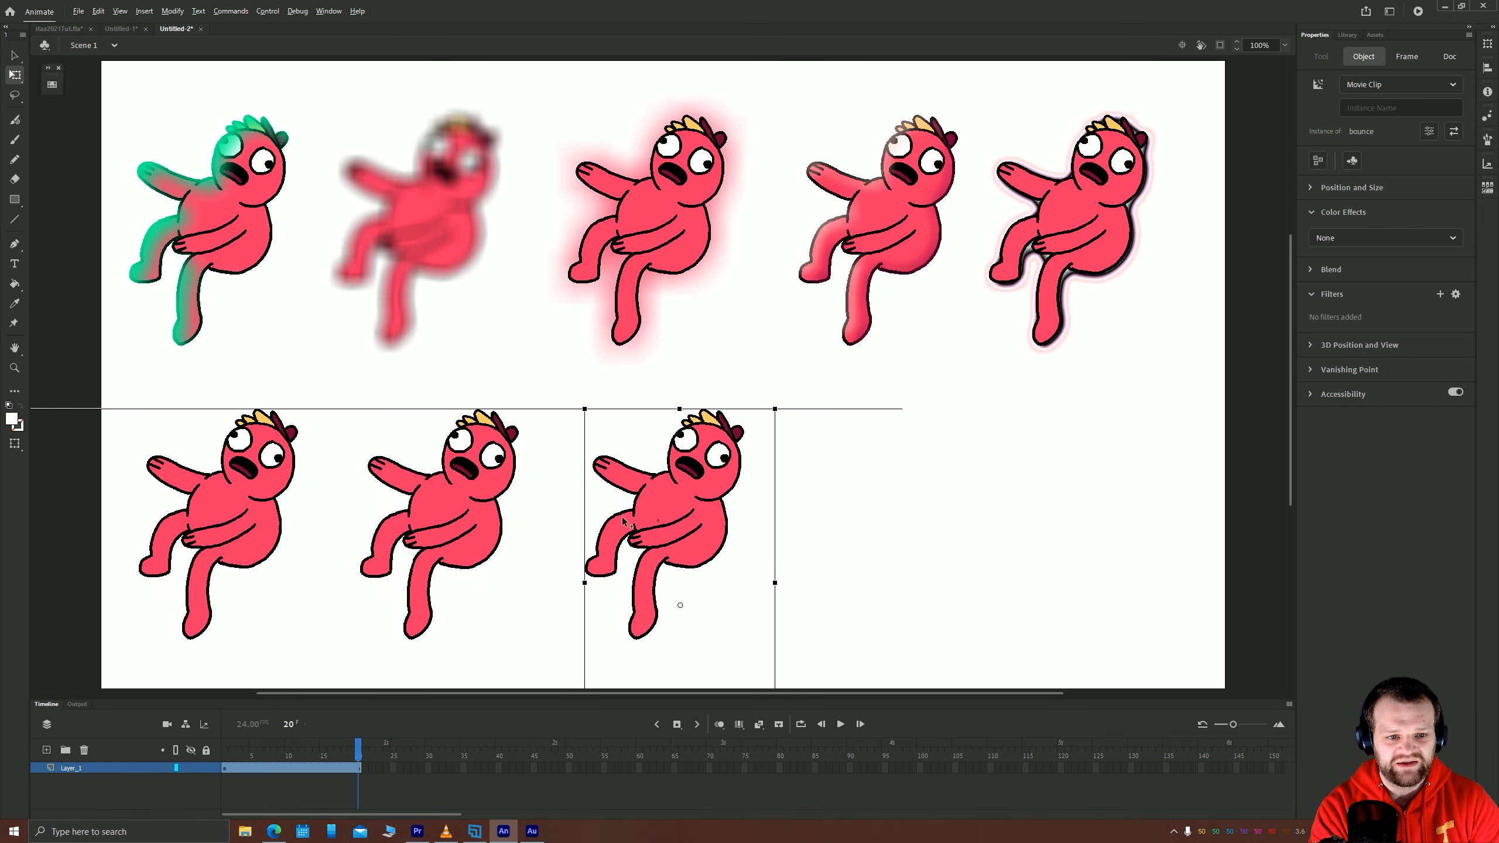
Add a Gradient Bevel filter to the first movie clip in the lower row.
click(224, 511)
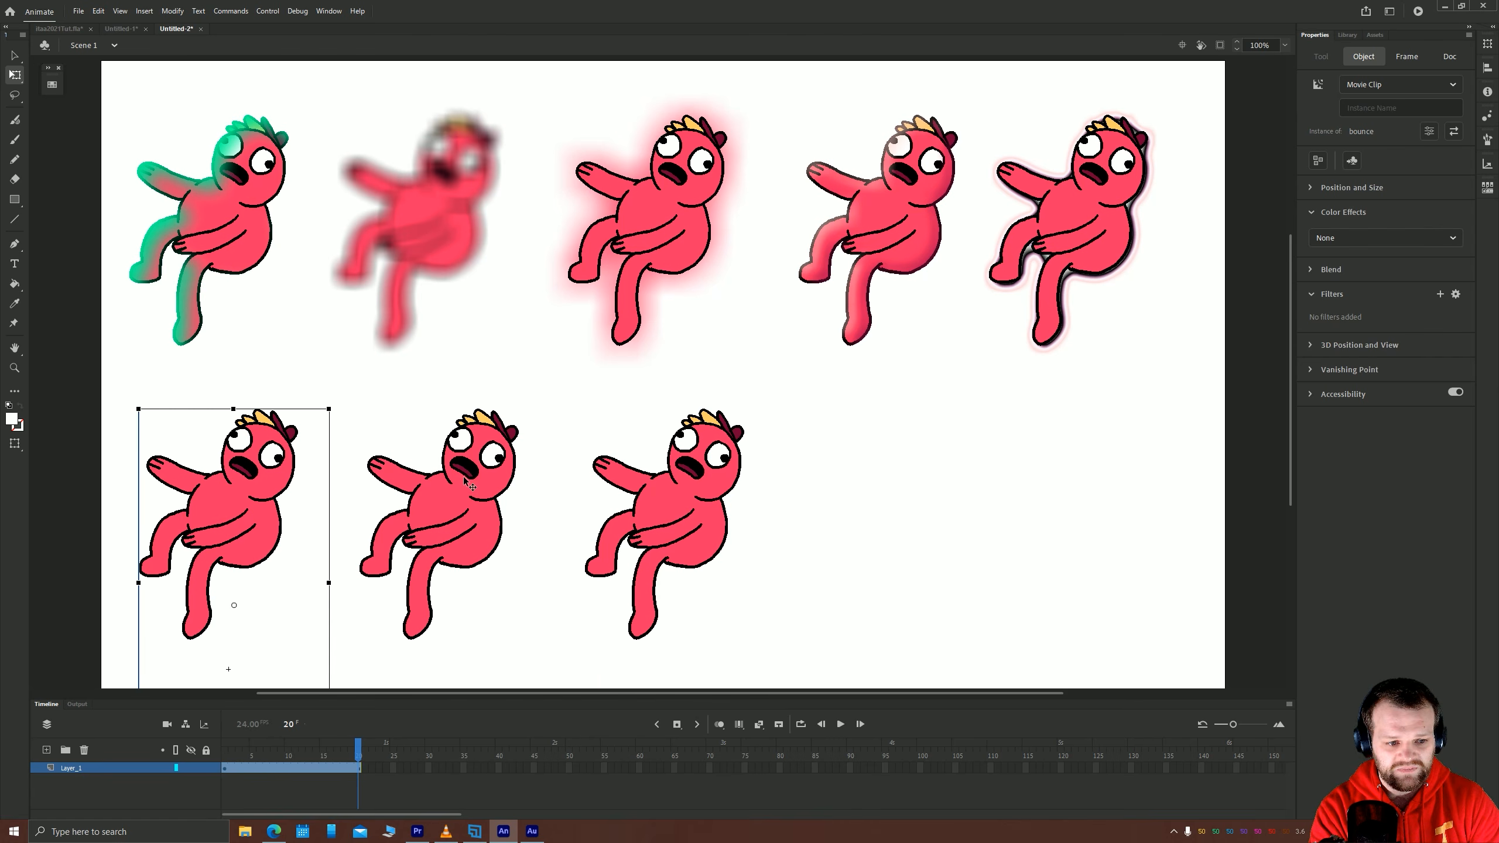
click(1440, 295)
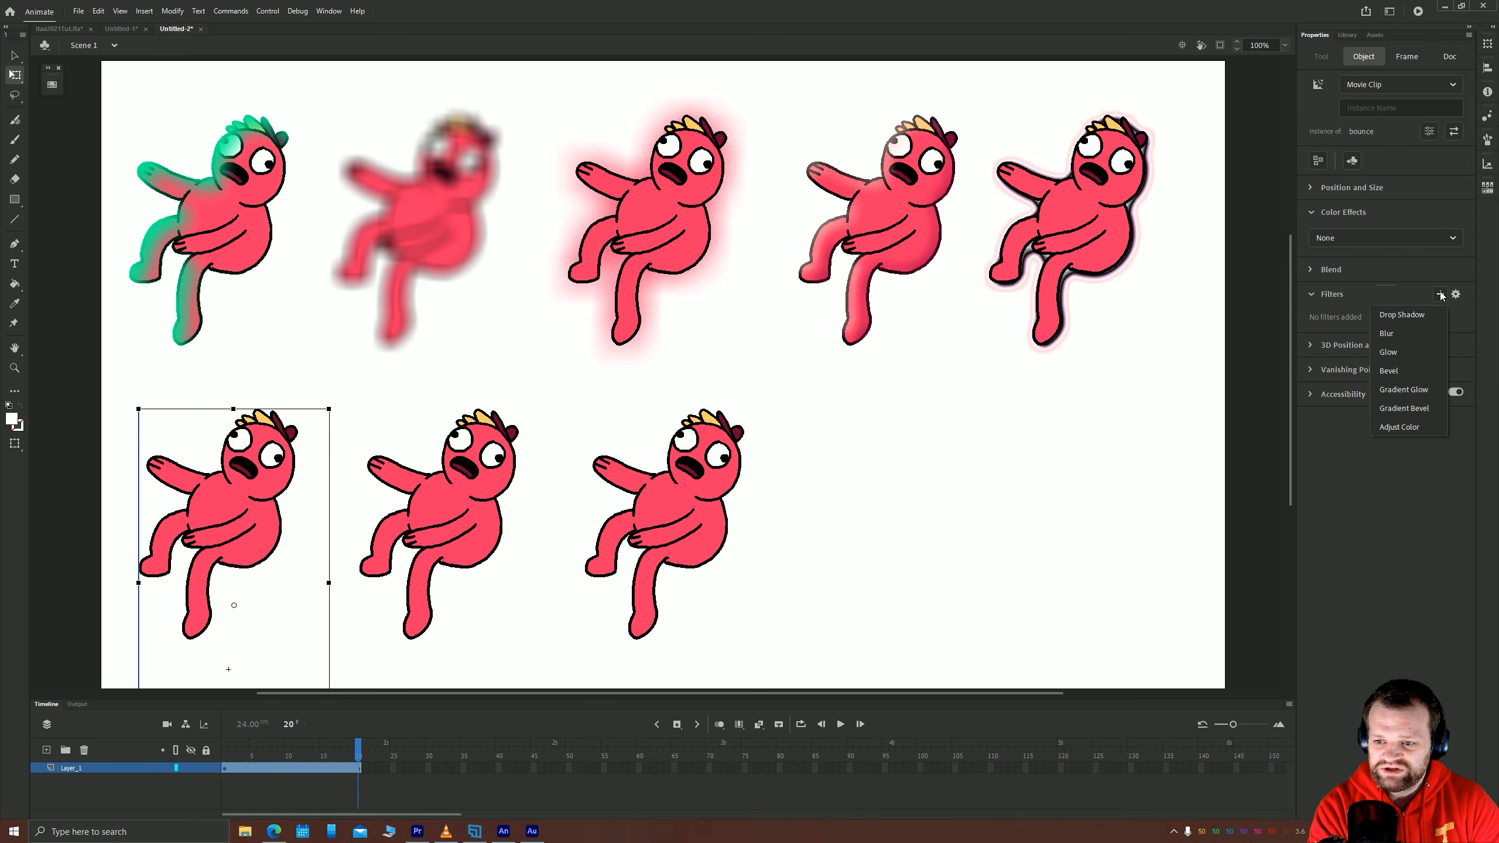
click(1404, 409)
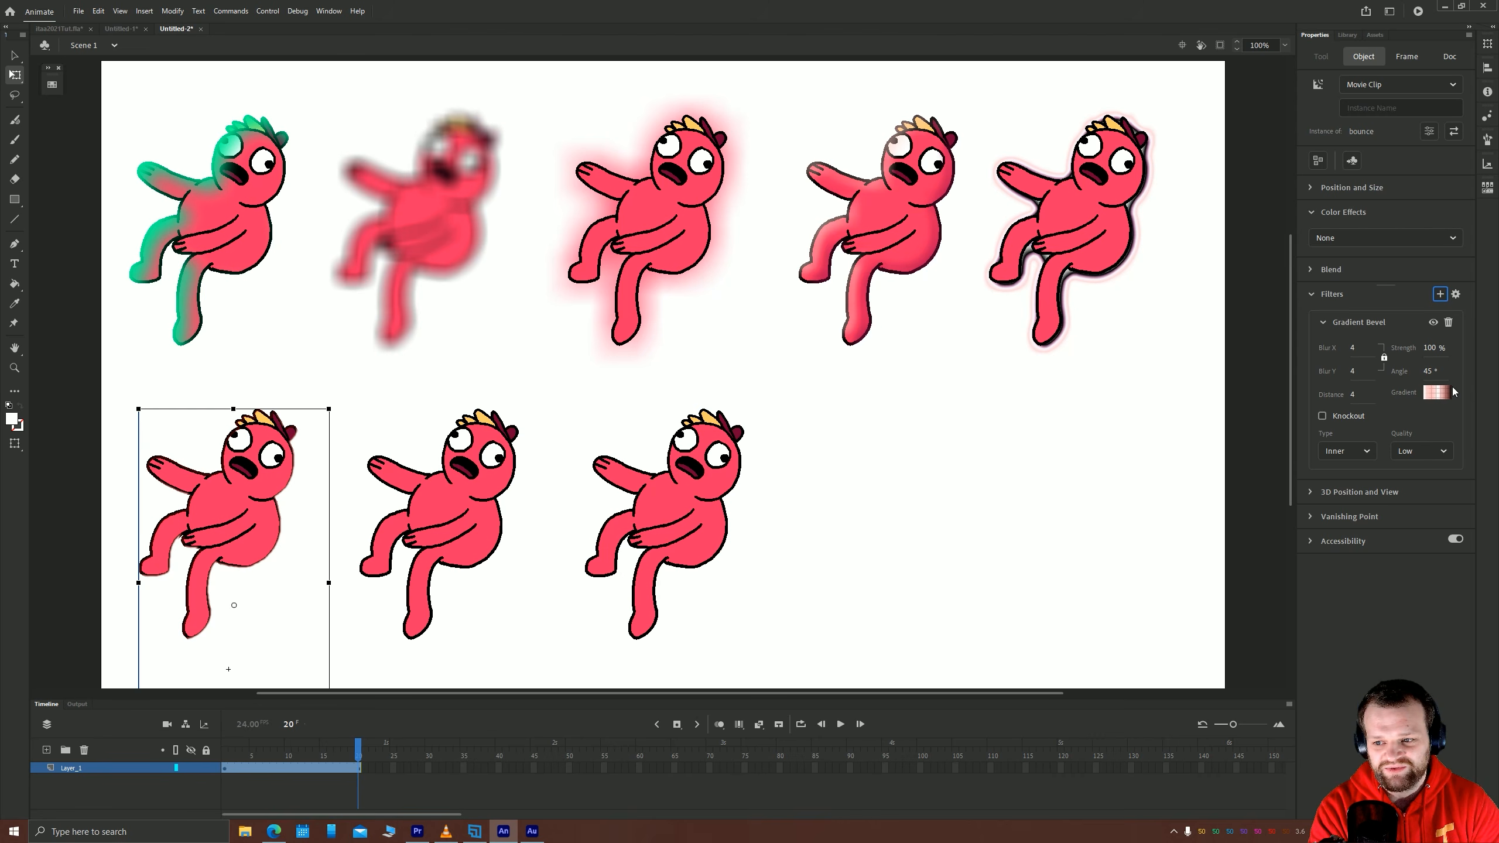
Add an Adjust Color filter to the lower row's second clip, with hue -45, saturation 60 and contrast -26.
click(515, 520)
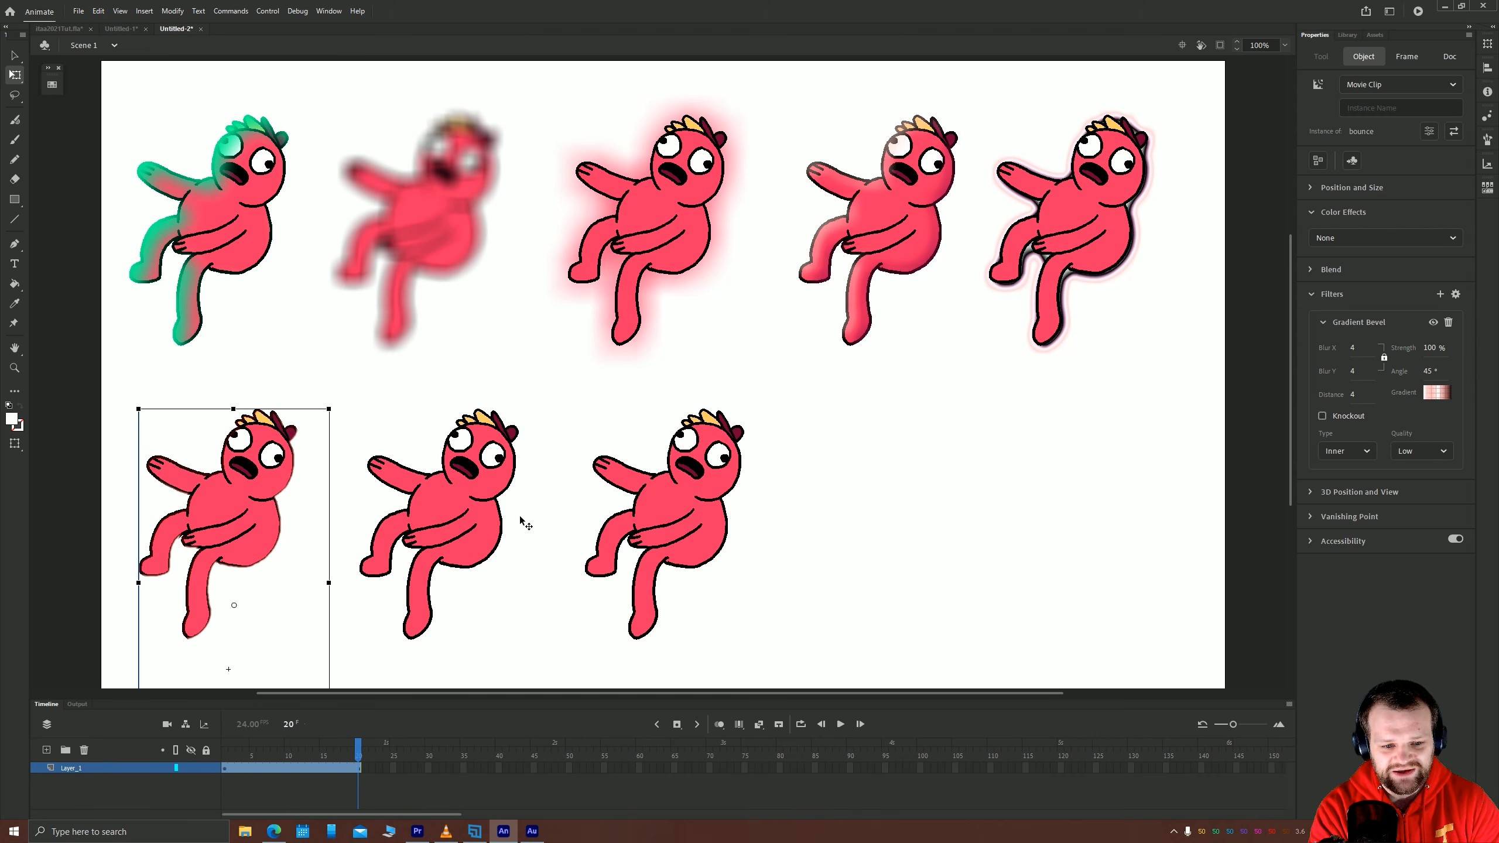
click(1439, 294)
click(1400, 429)
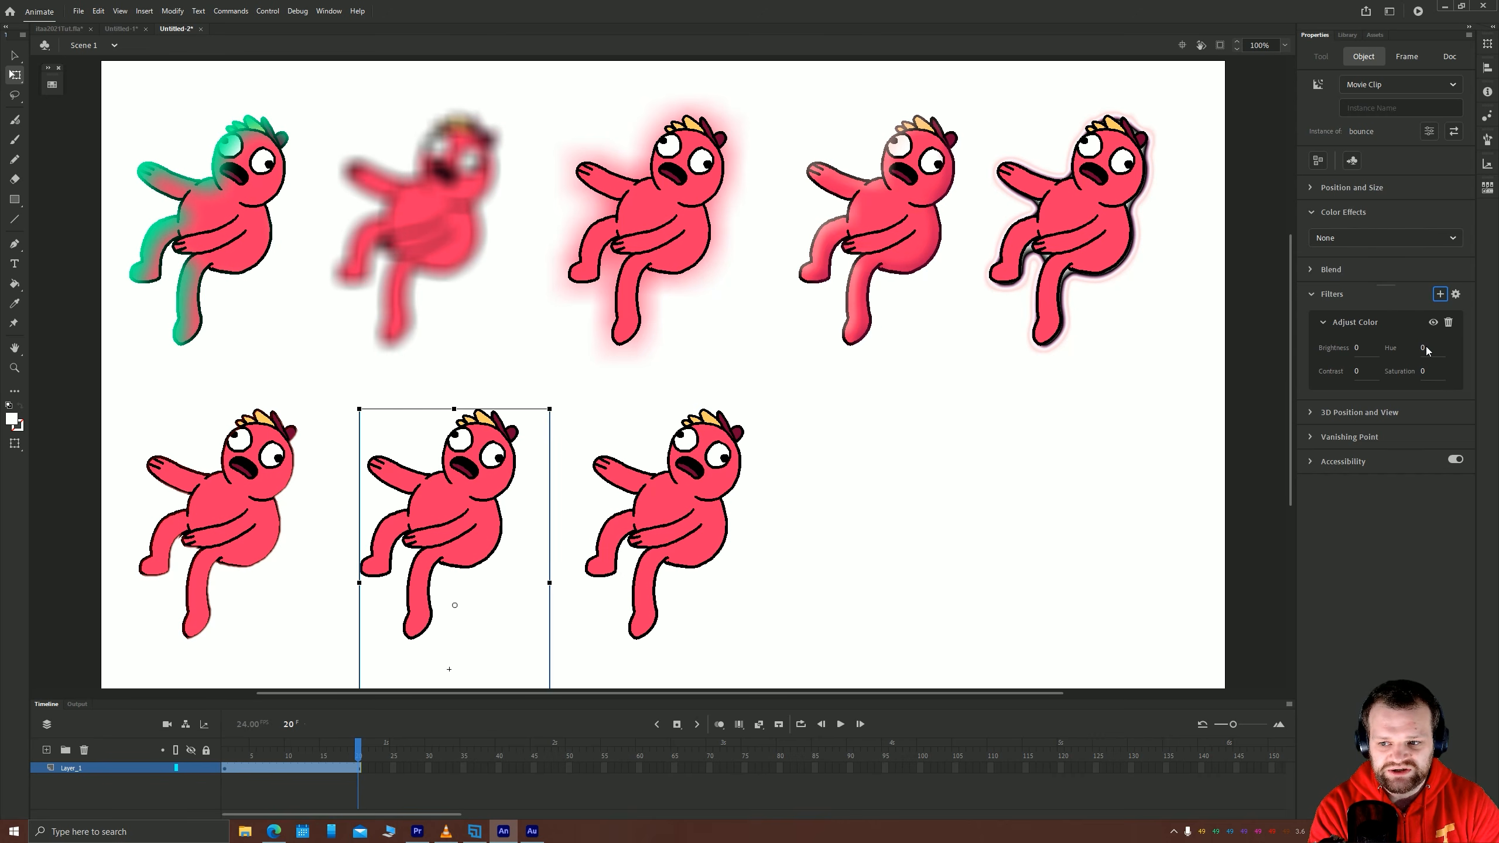
drag(1426, 351, 1375, 328)
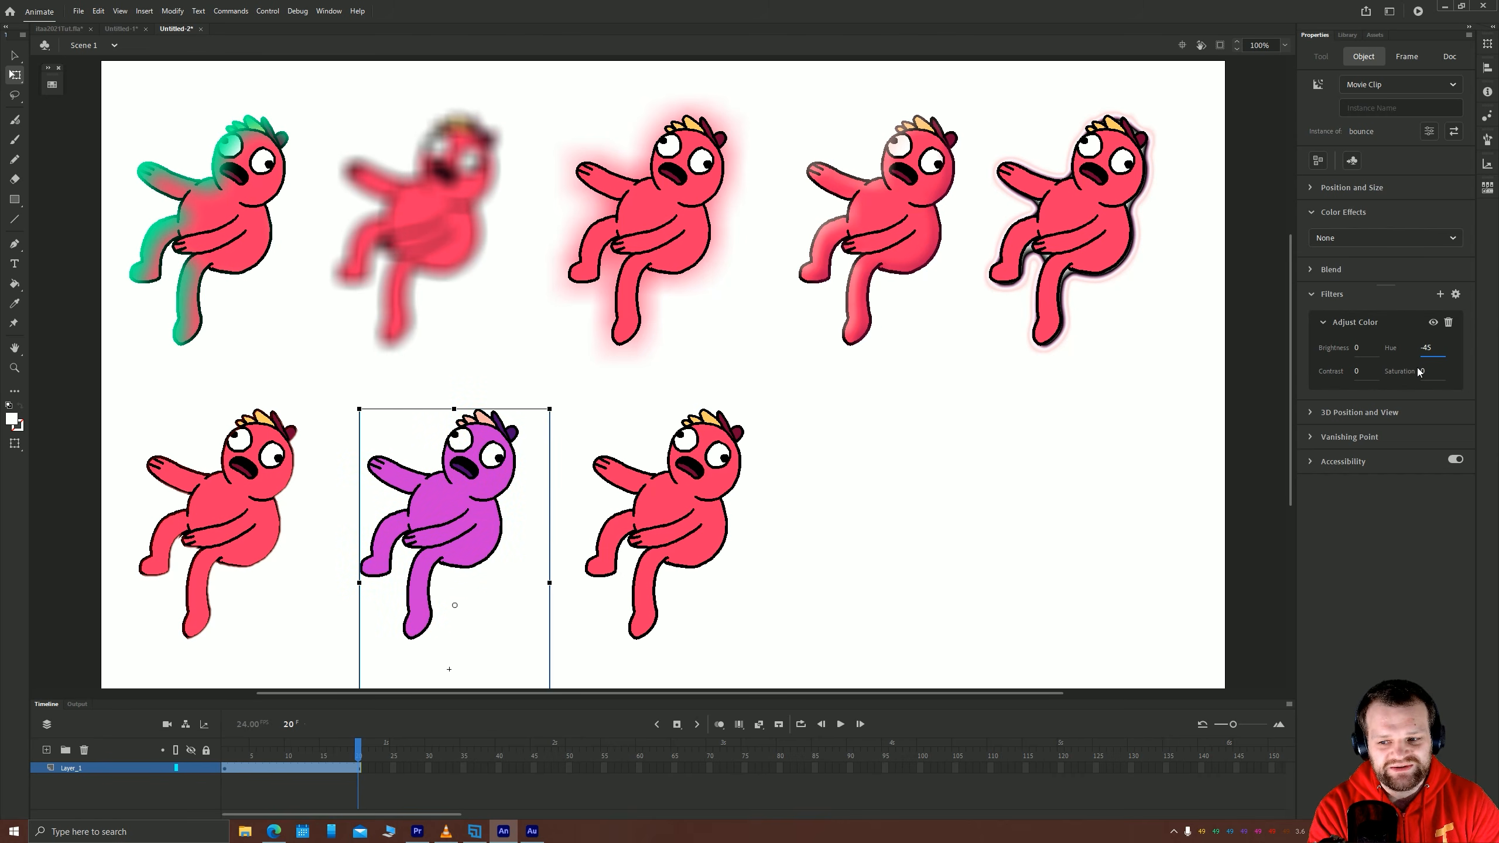
drag(1422, 371, 1377, 371)
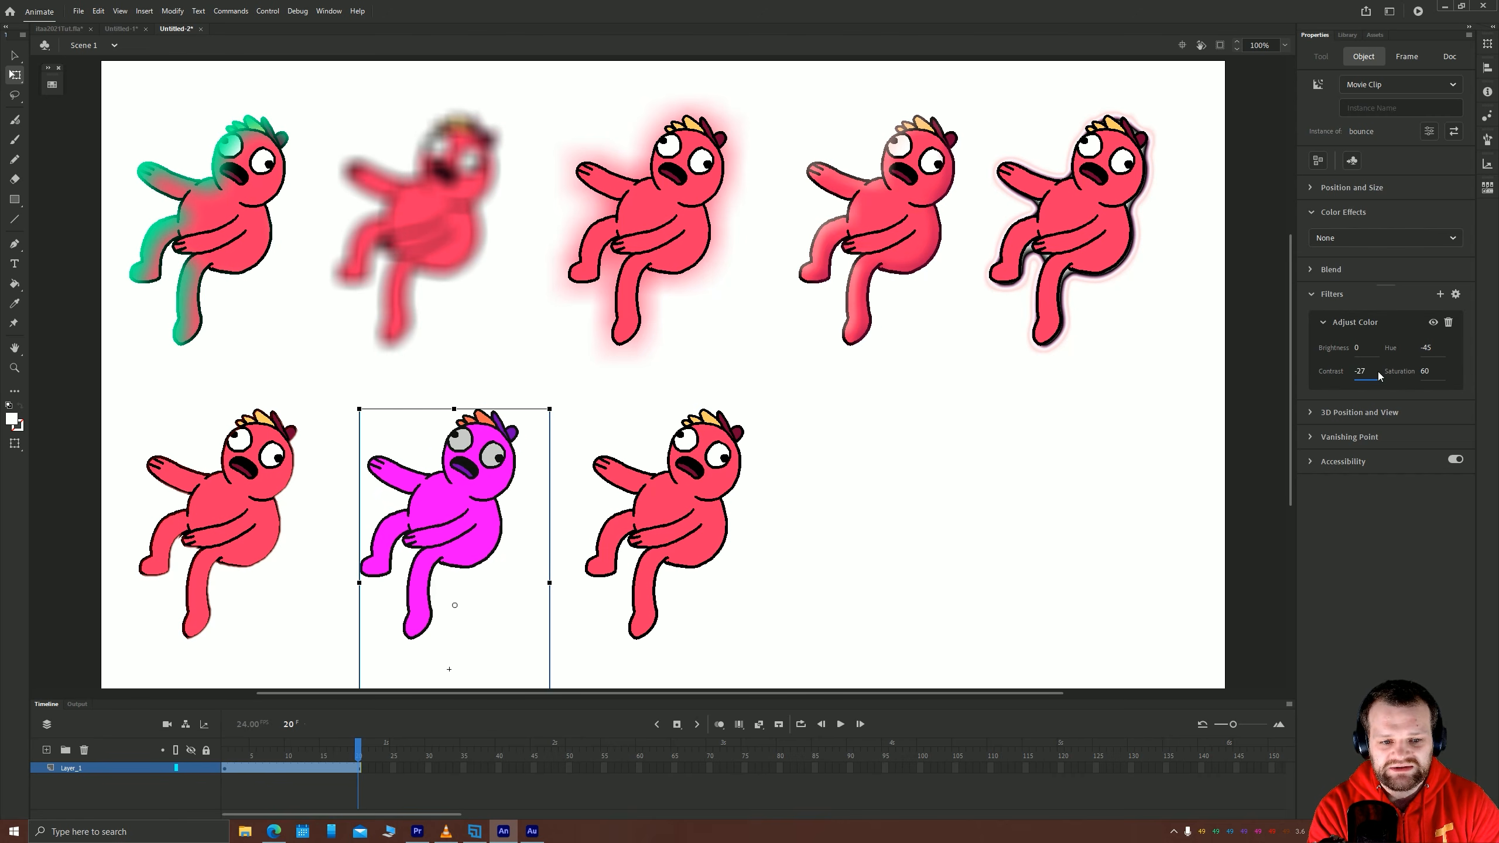
click(973, 503)
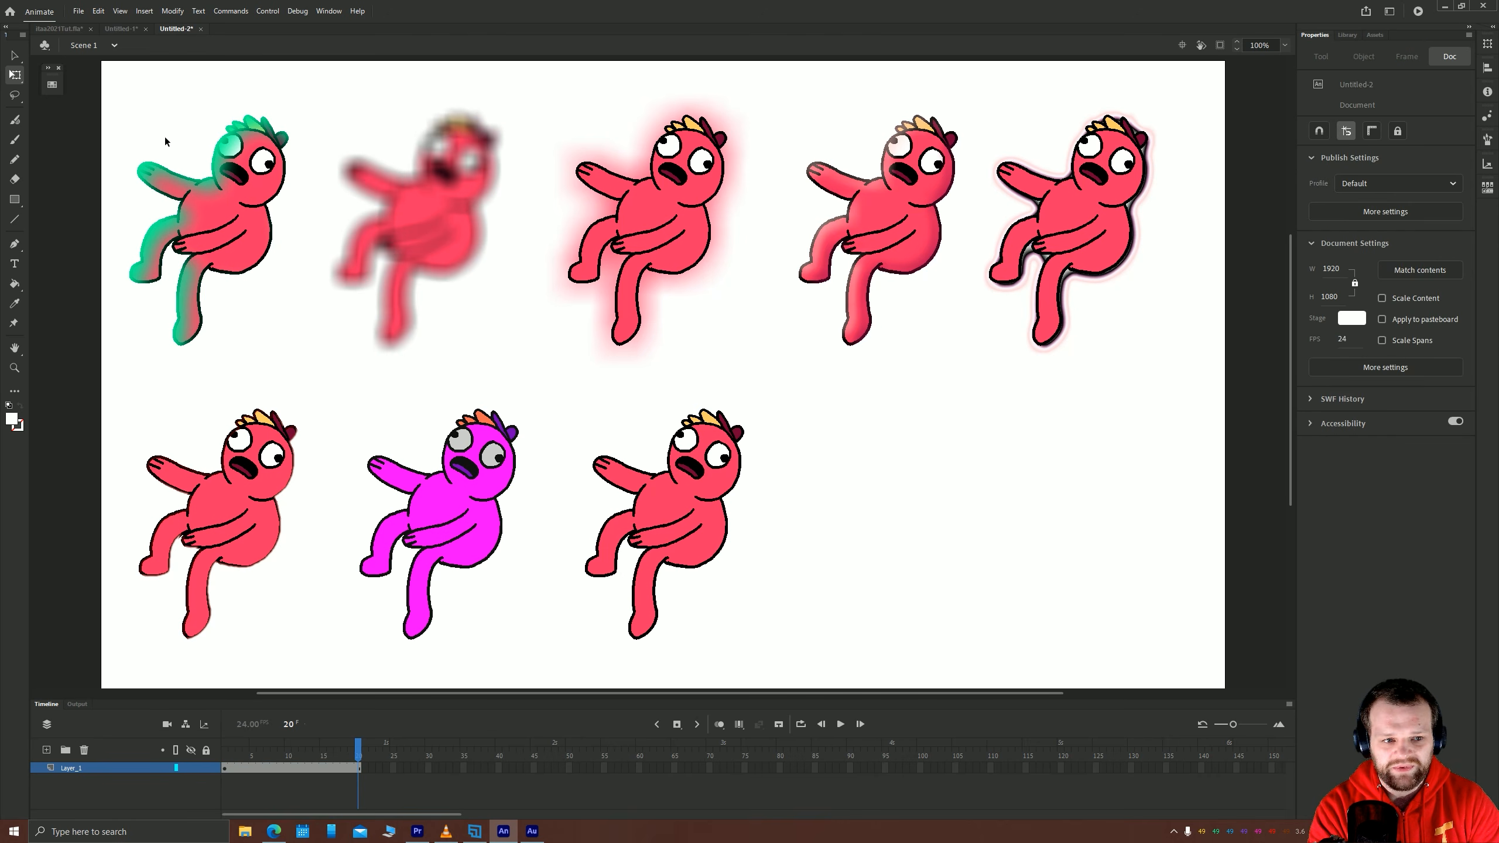
Move all eight movie clips together slightly up and to the right on the stage, and deselect them.
drag(98, 63, 1209, 656)
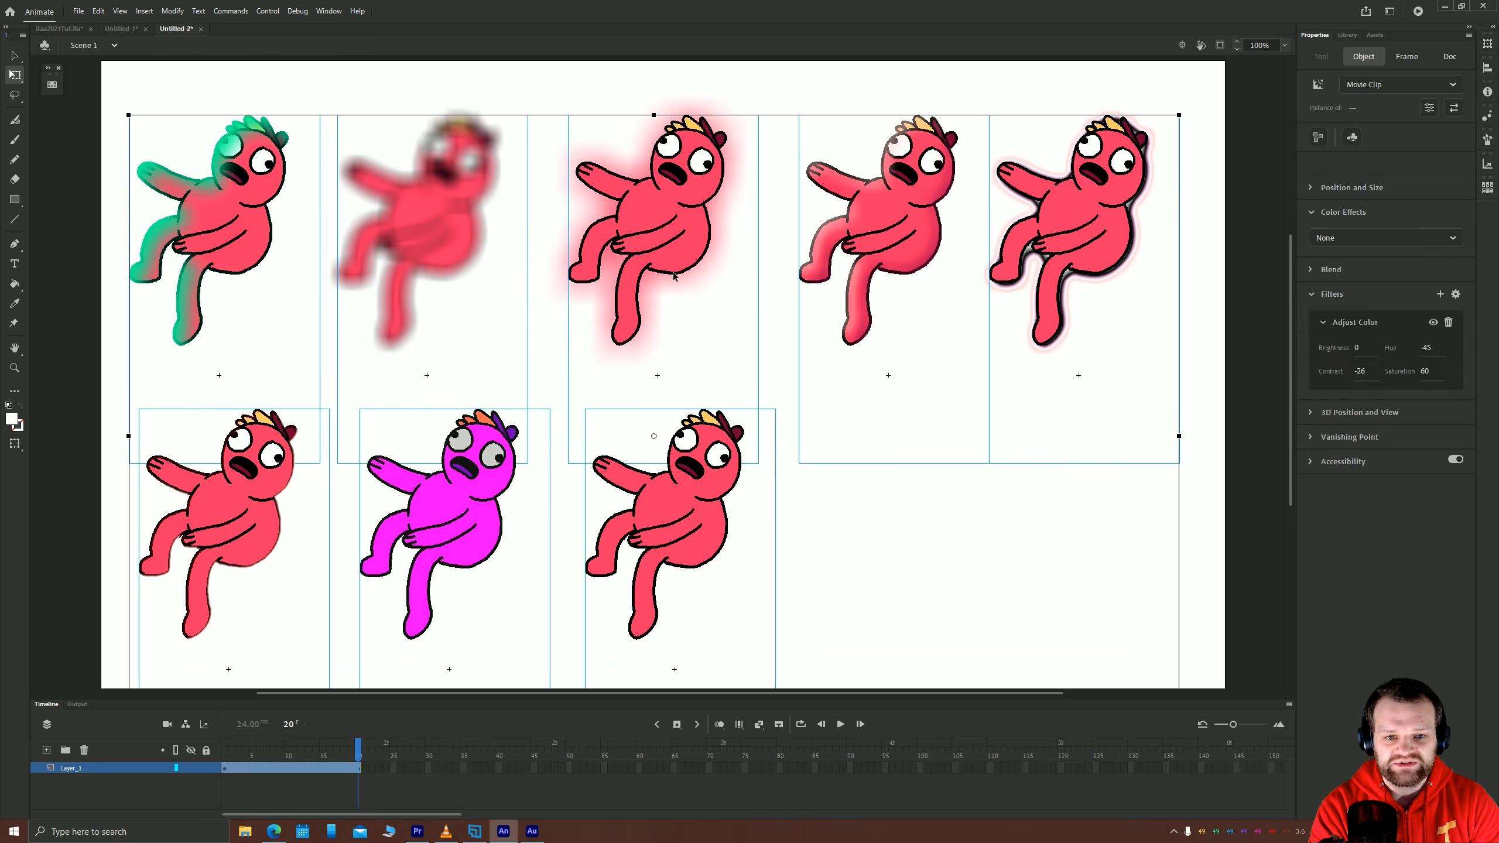
drag(656, 248, 672, 238)
click(1061, 543)
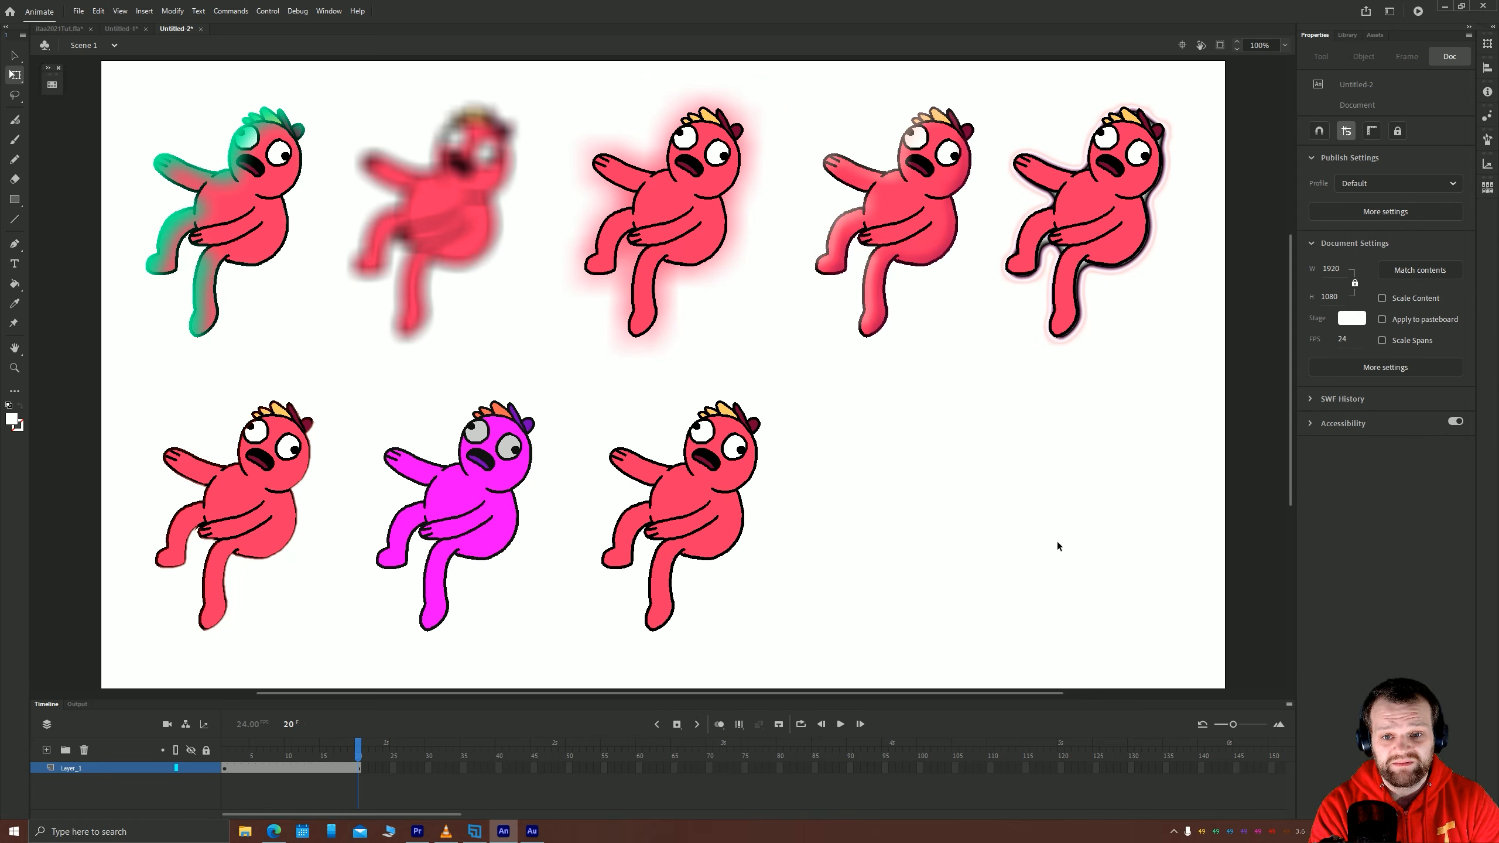
Review the filters on the upper row's first and fourth clips, and return to the document with the grassy background scene.
click(229, 241)
click(853, 254)
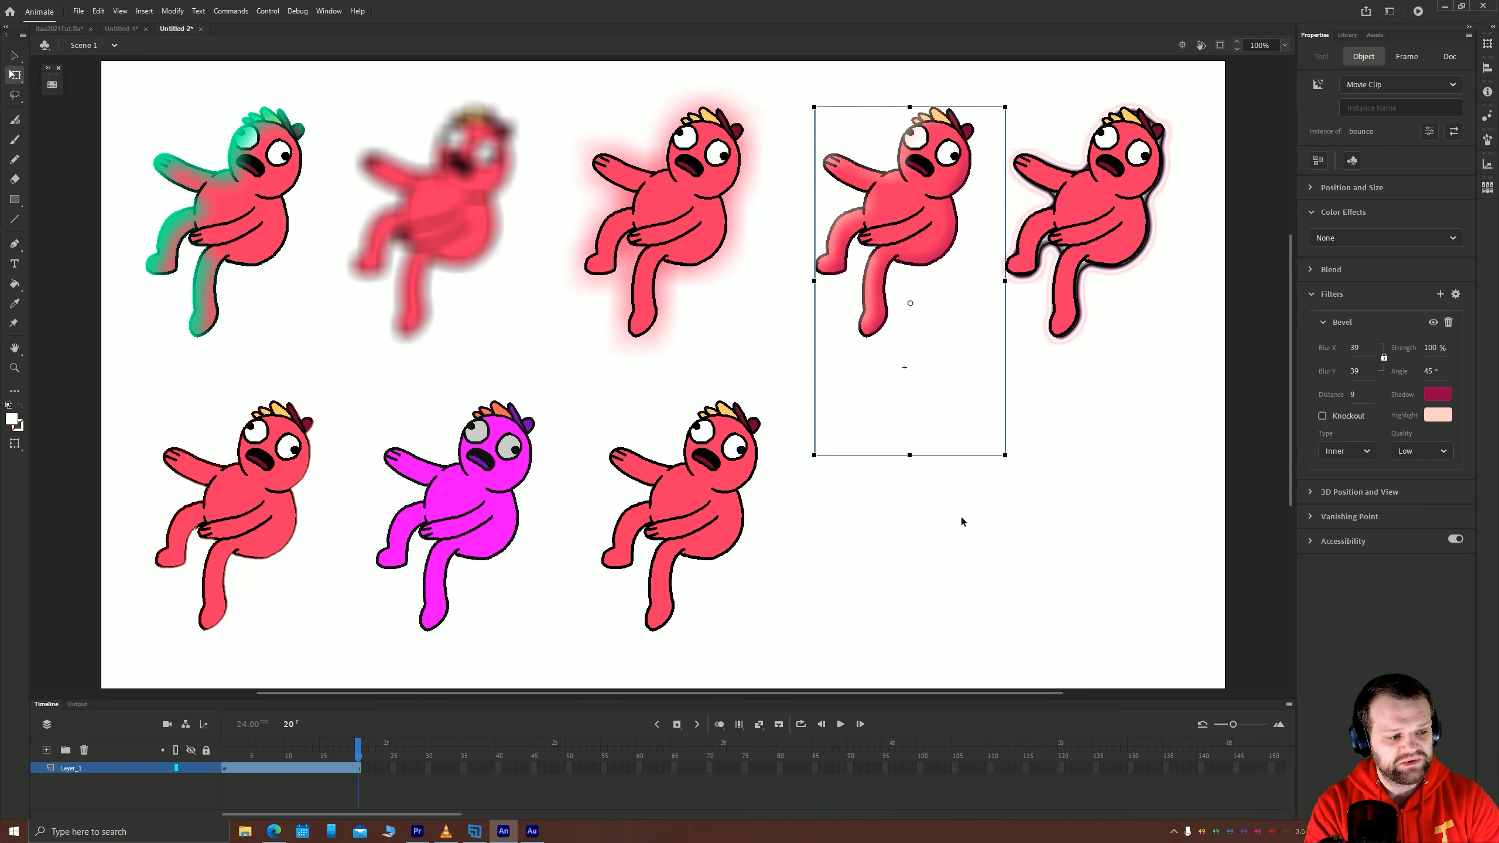
click(52, 30)
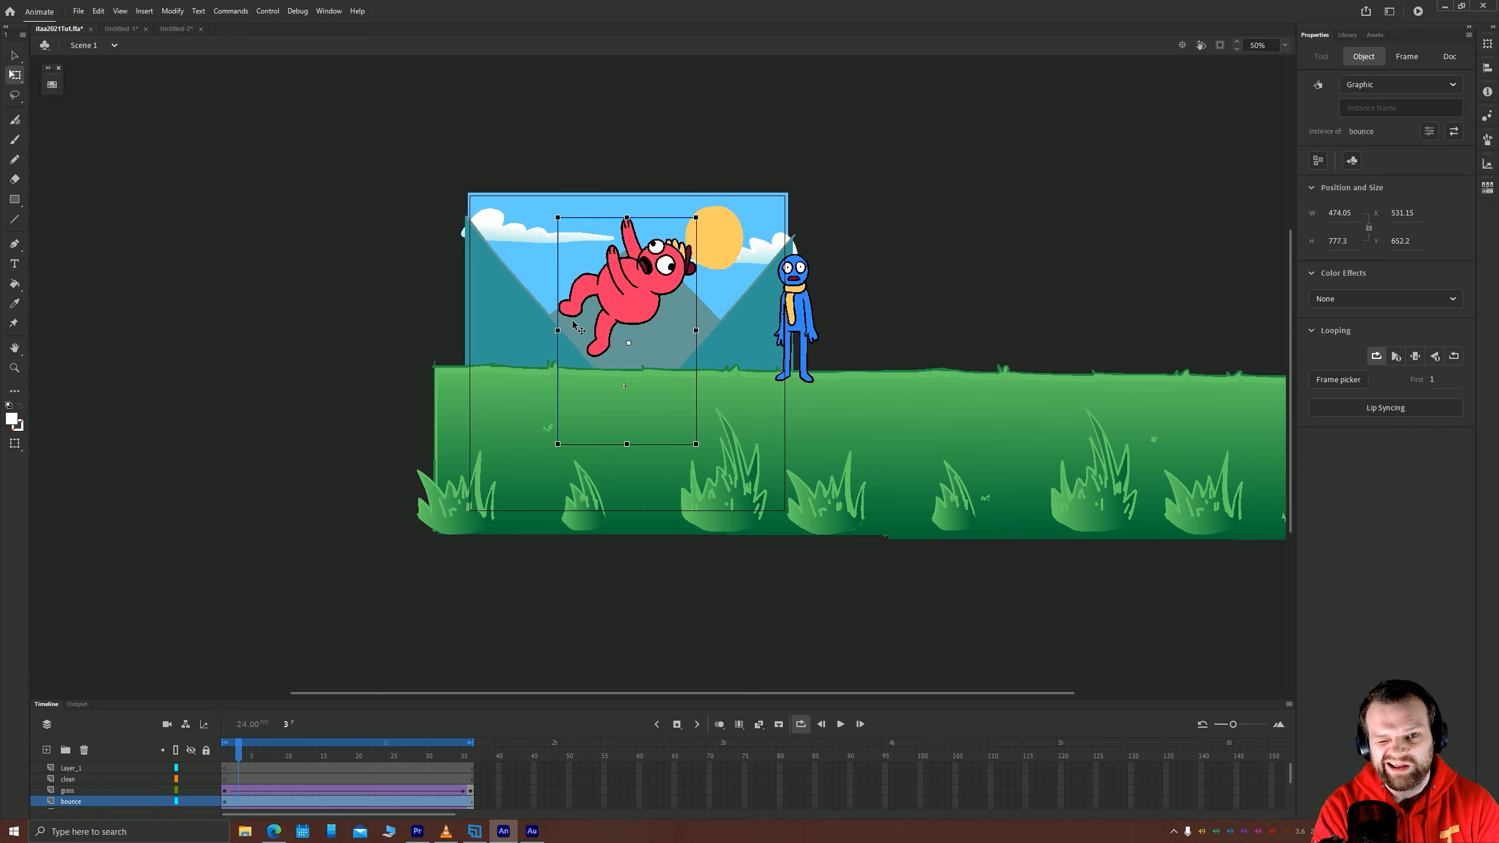
click(176, 28)
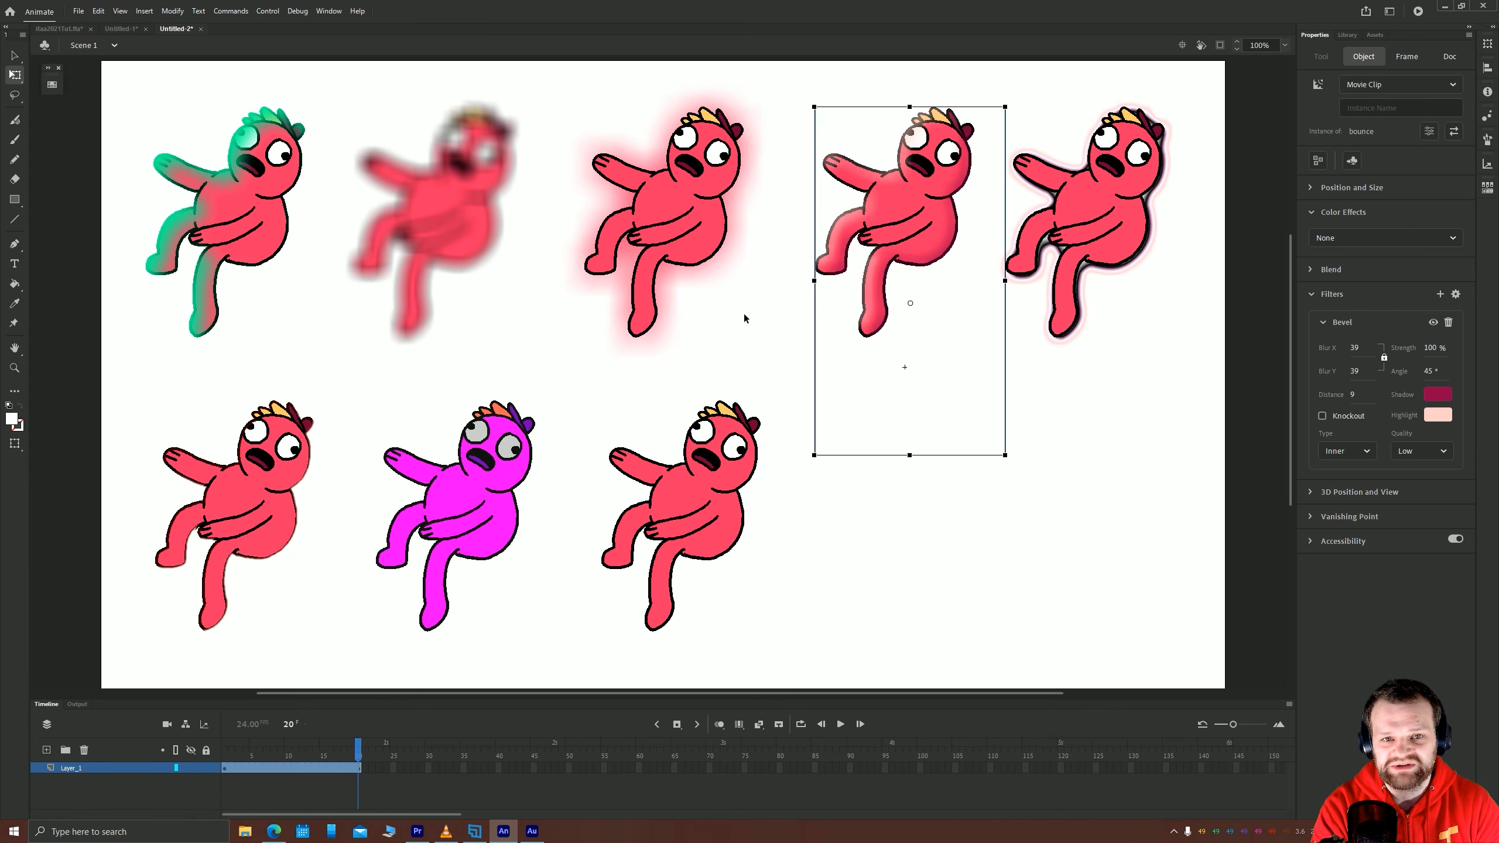
click(53, 29)
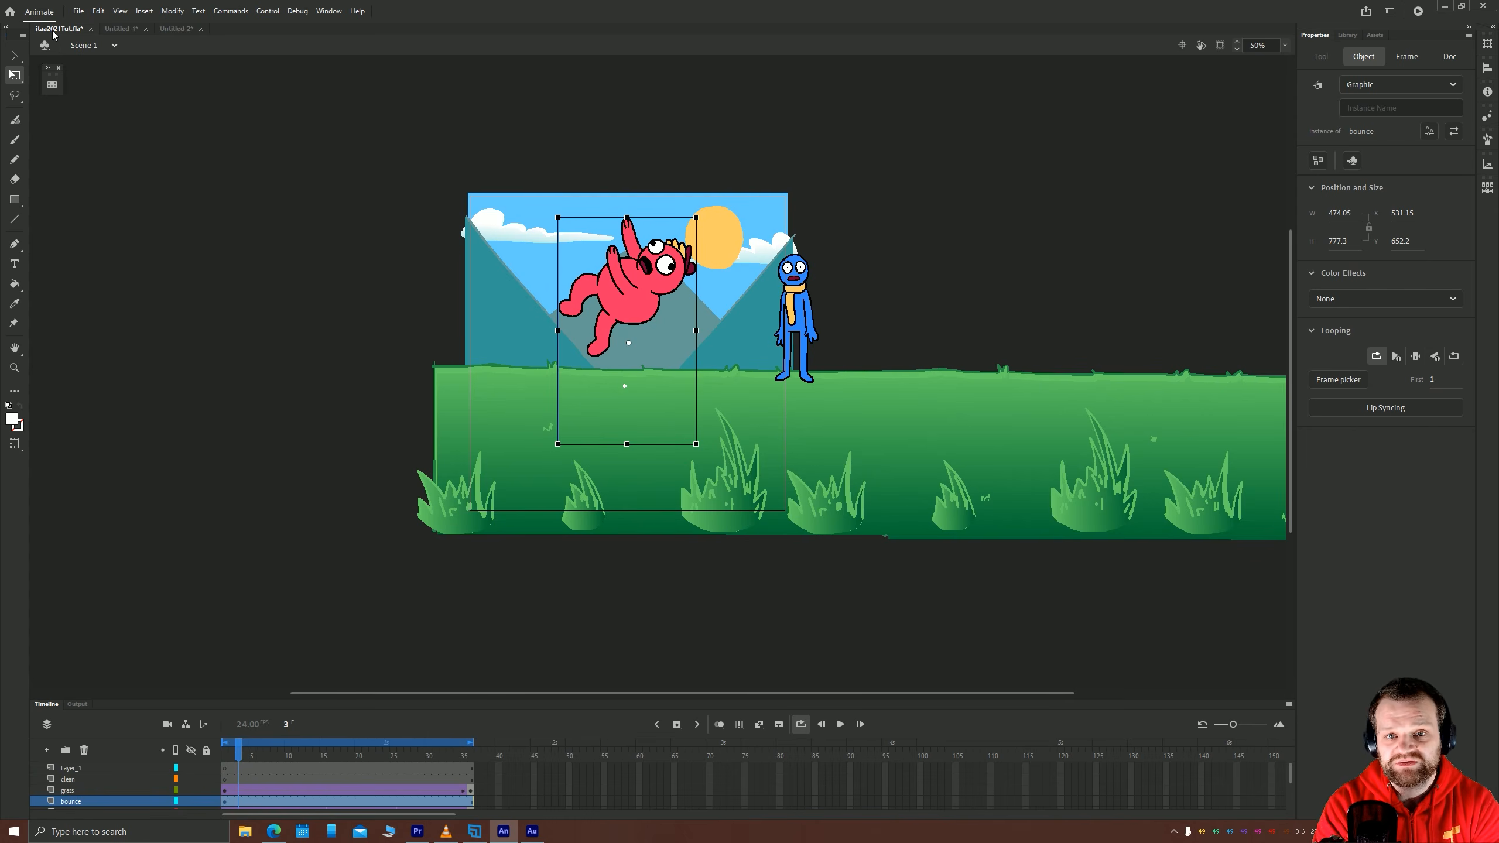